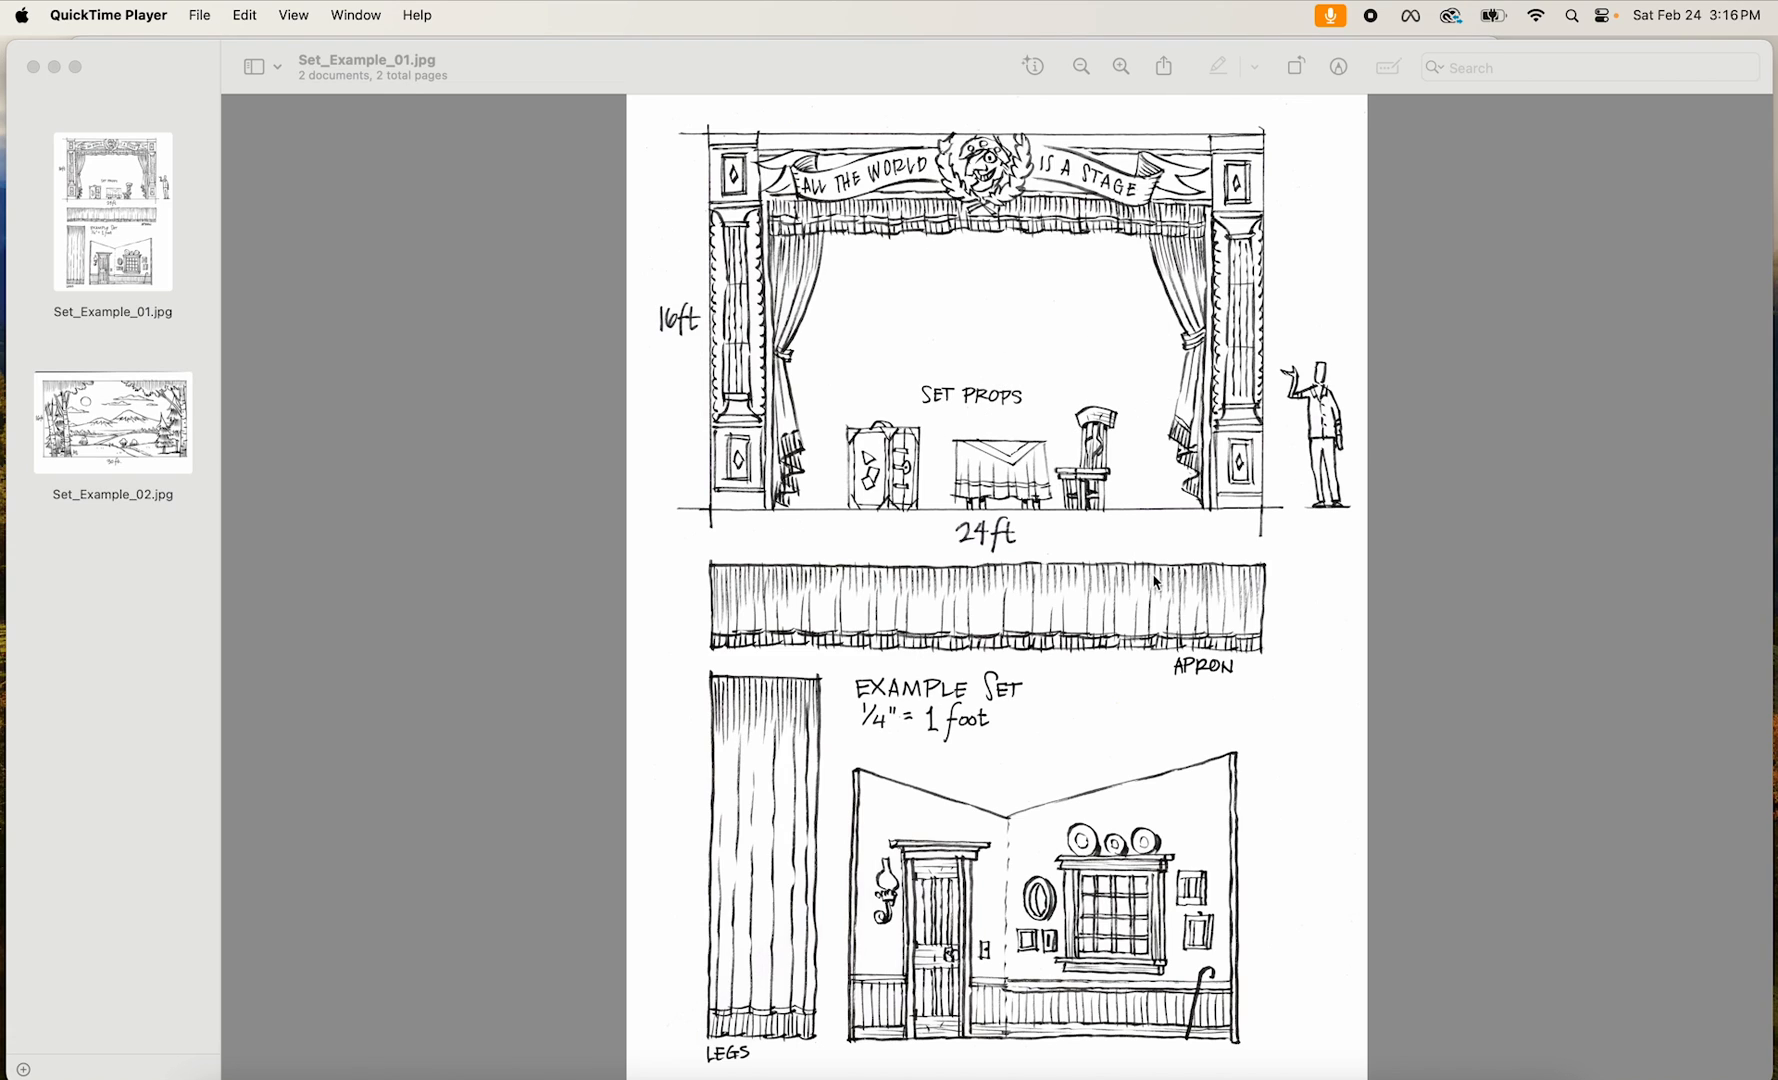
View the Set_Example_02.jpg sketch, return to Set_Example_01.jpg, and switch to SketchUp.
click(152, 456)
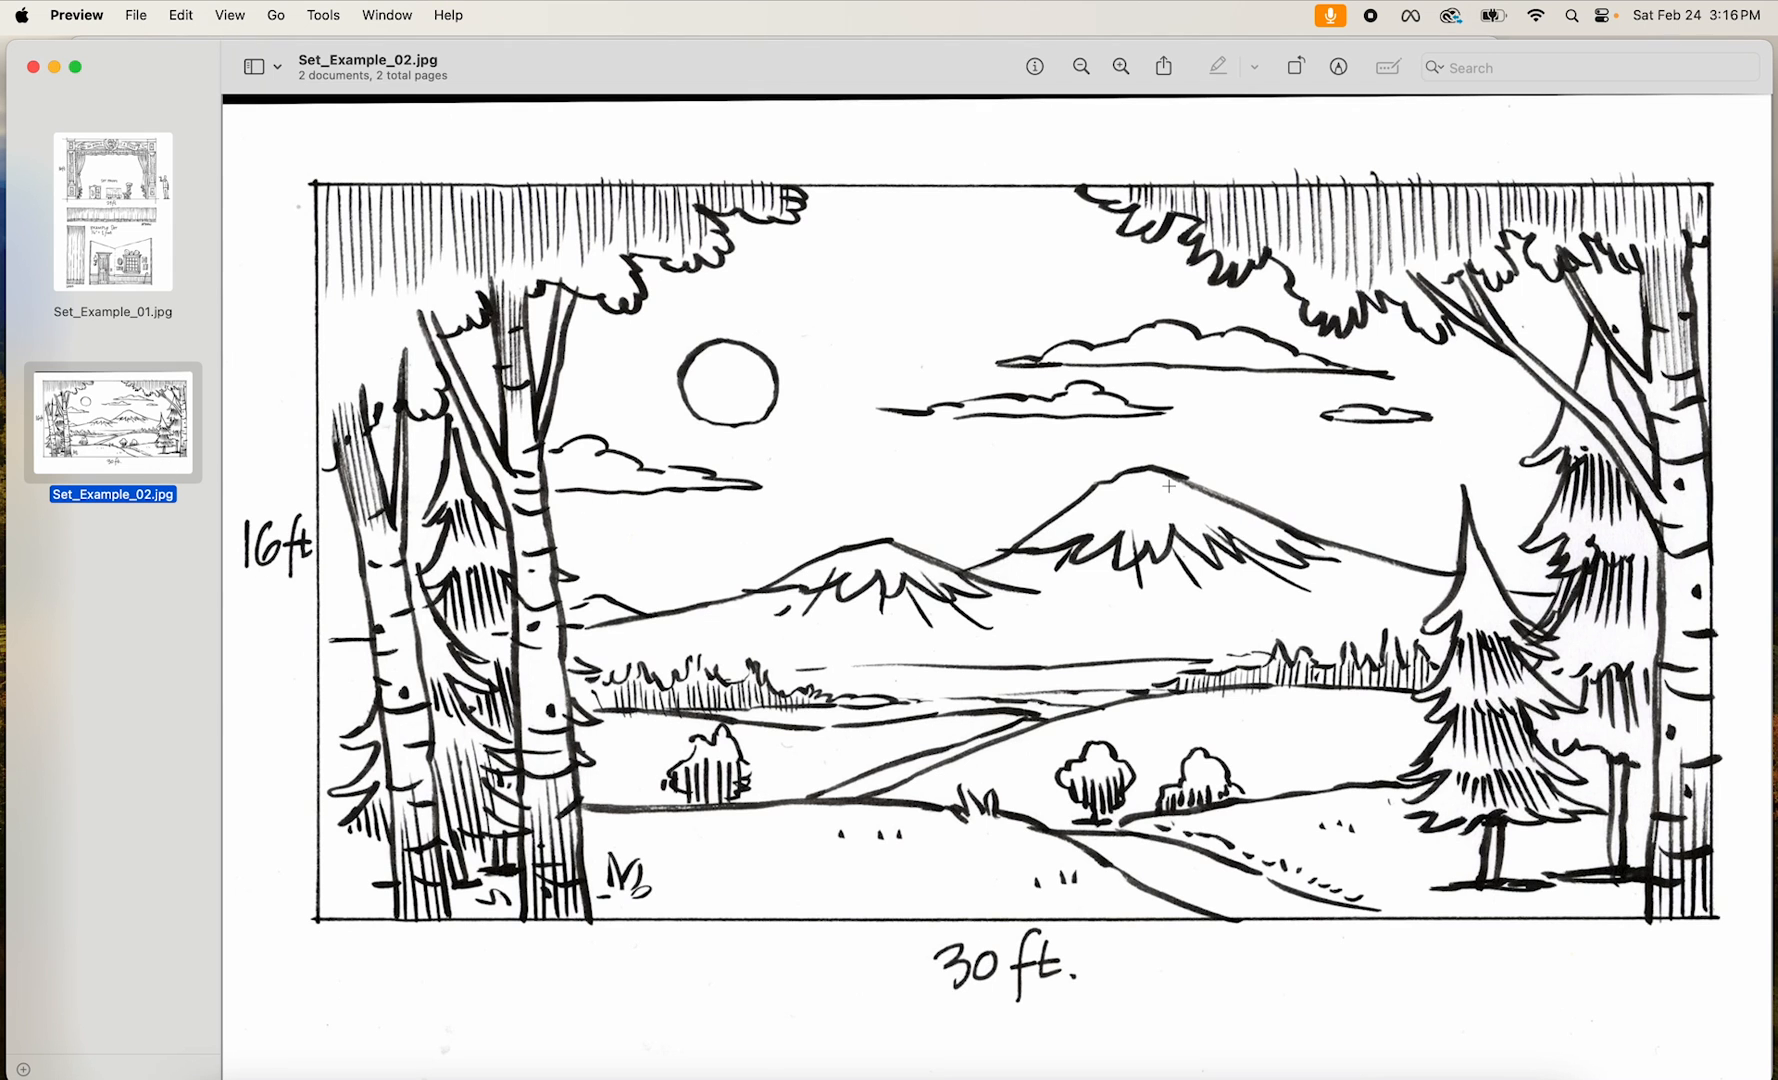
click(136, 258)
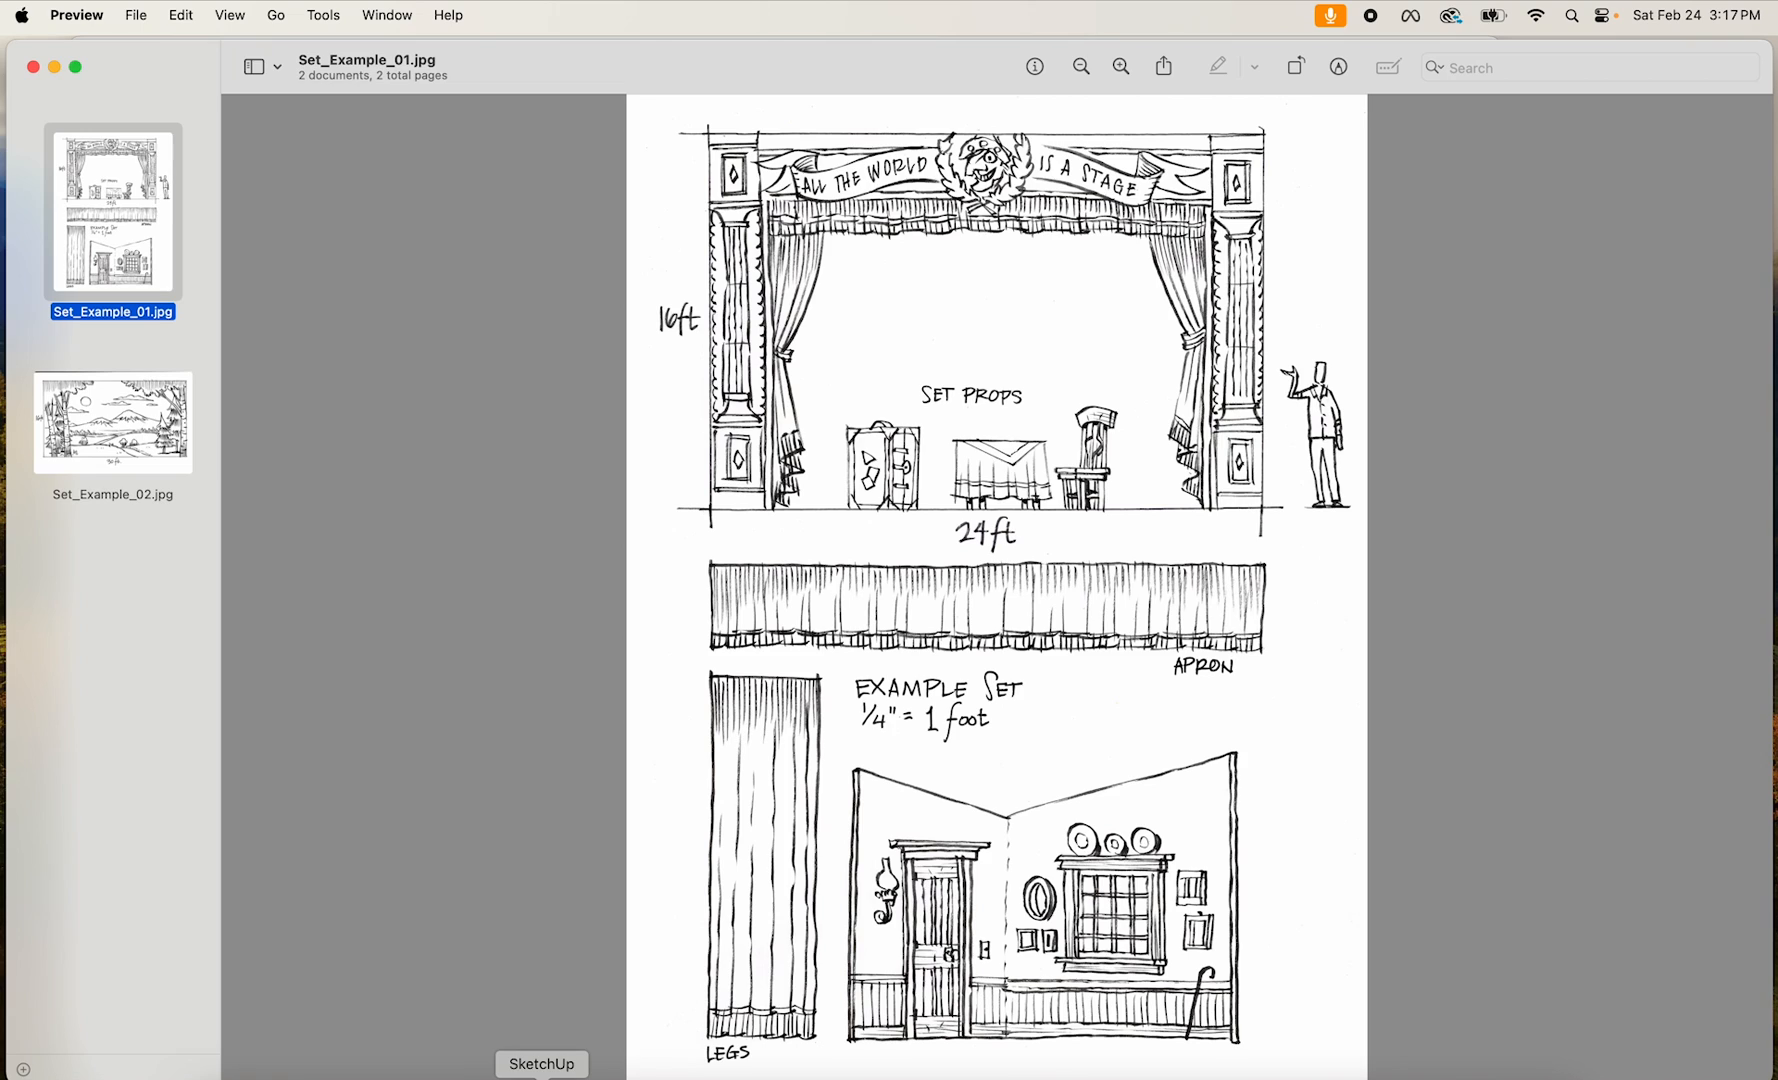
click(541, 1076)
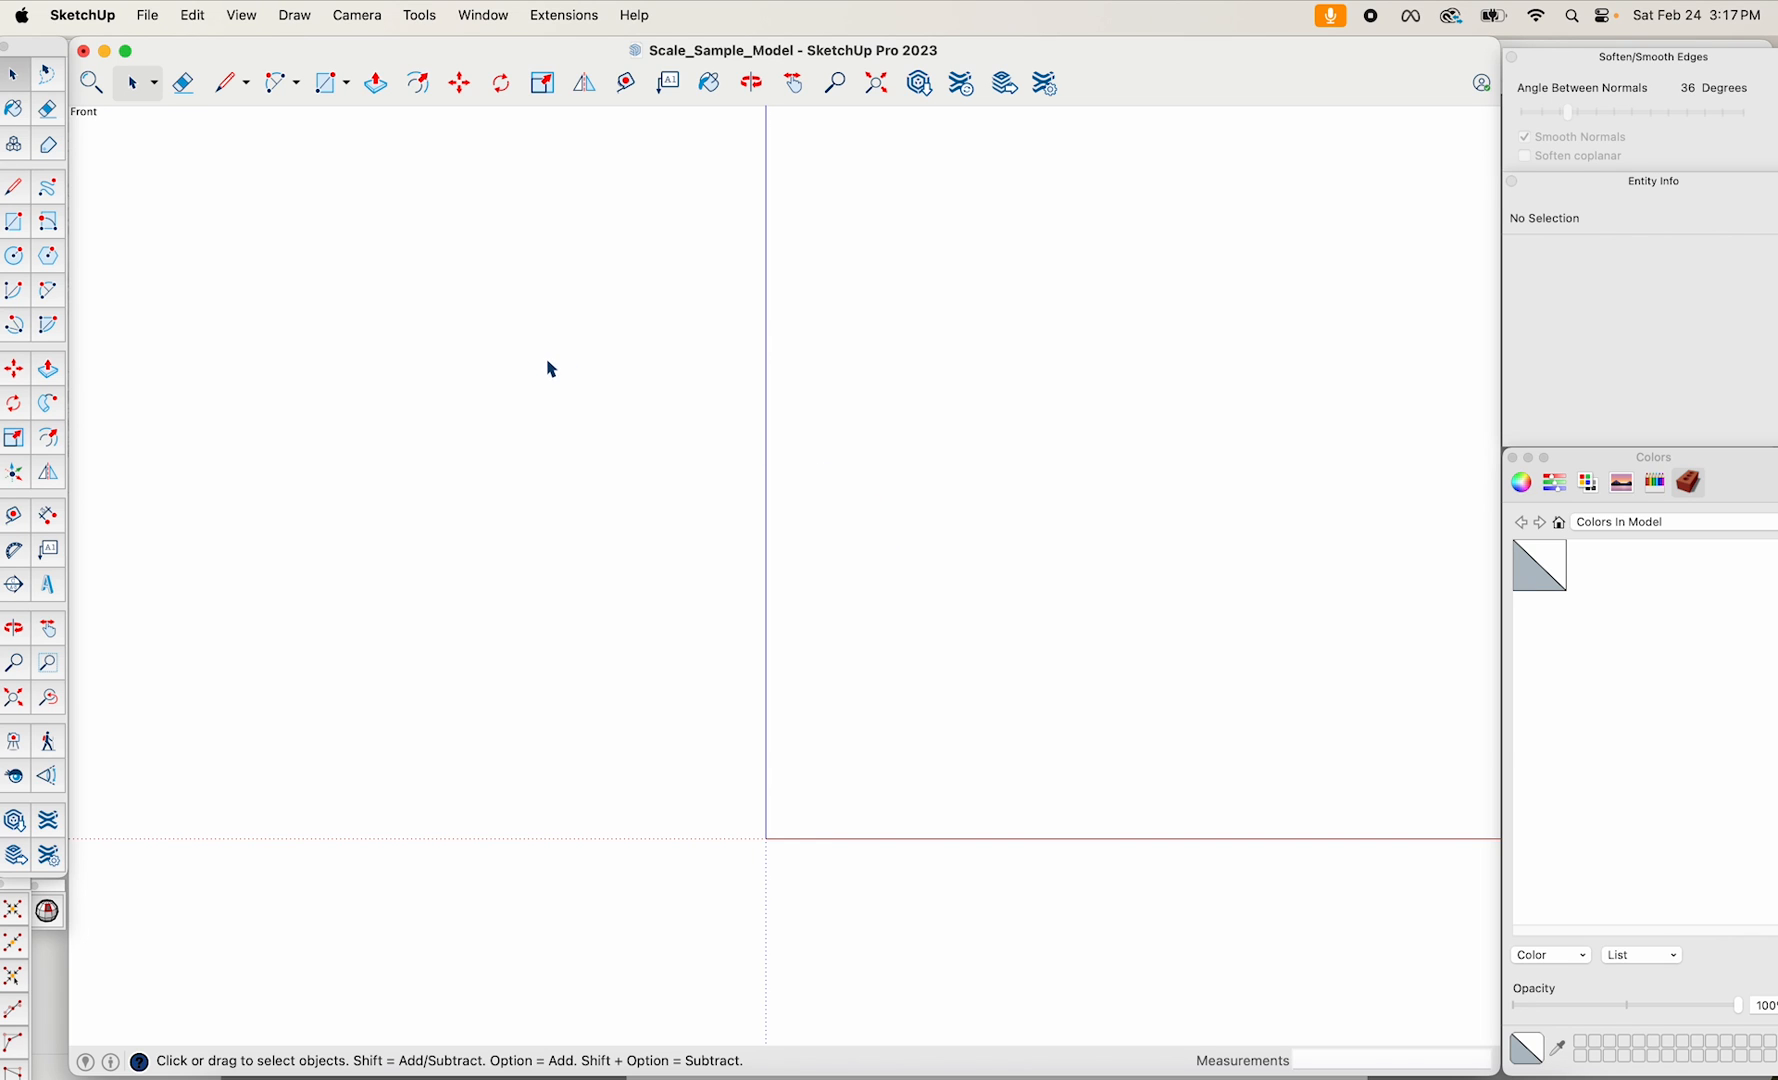
Draw an upright rectangle of about 1317 ft² in the front view, standing on the ground axis and spanning the vertical axis.
click(16, 228)
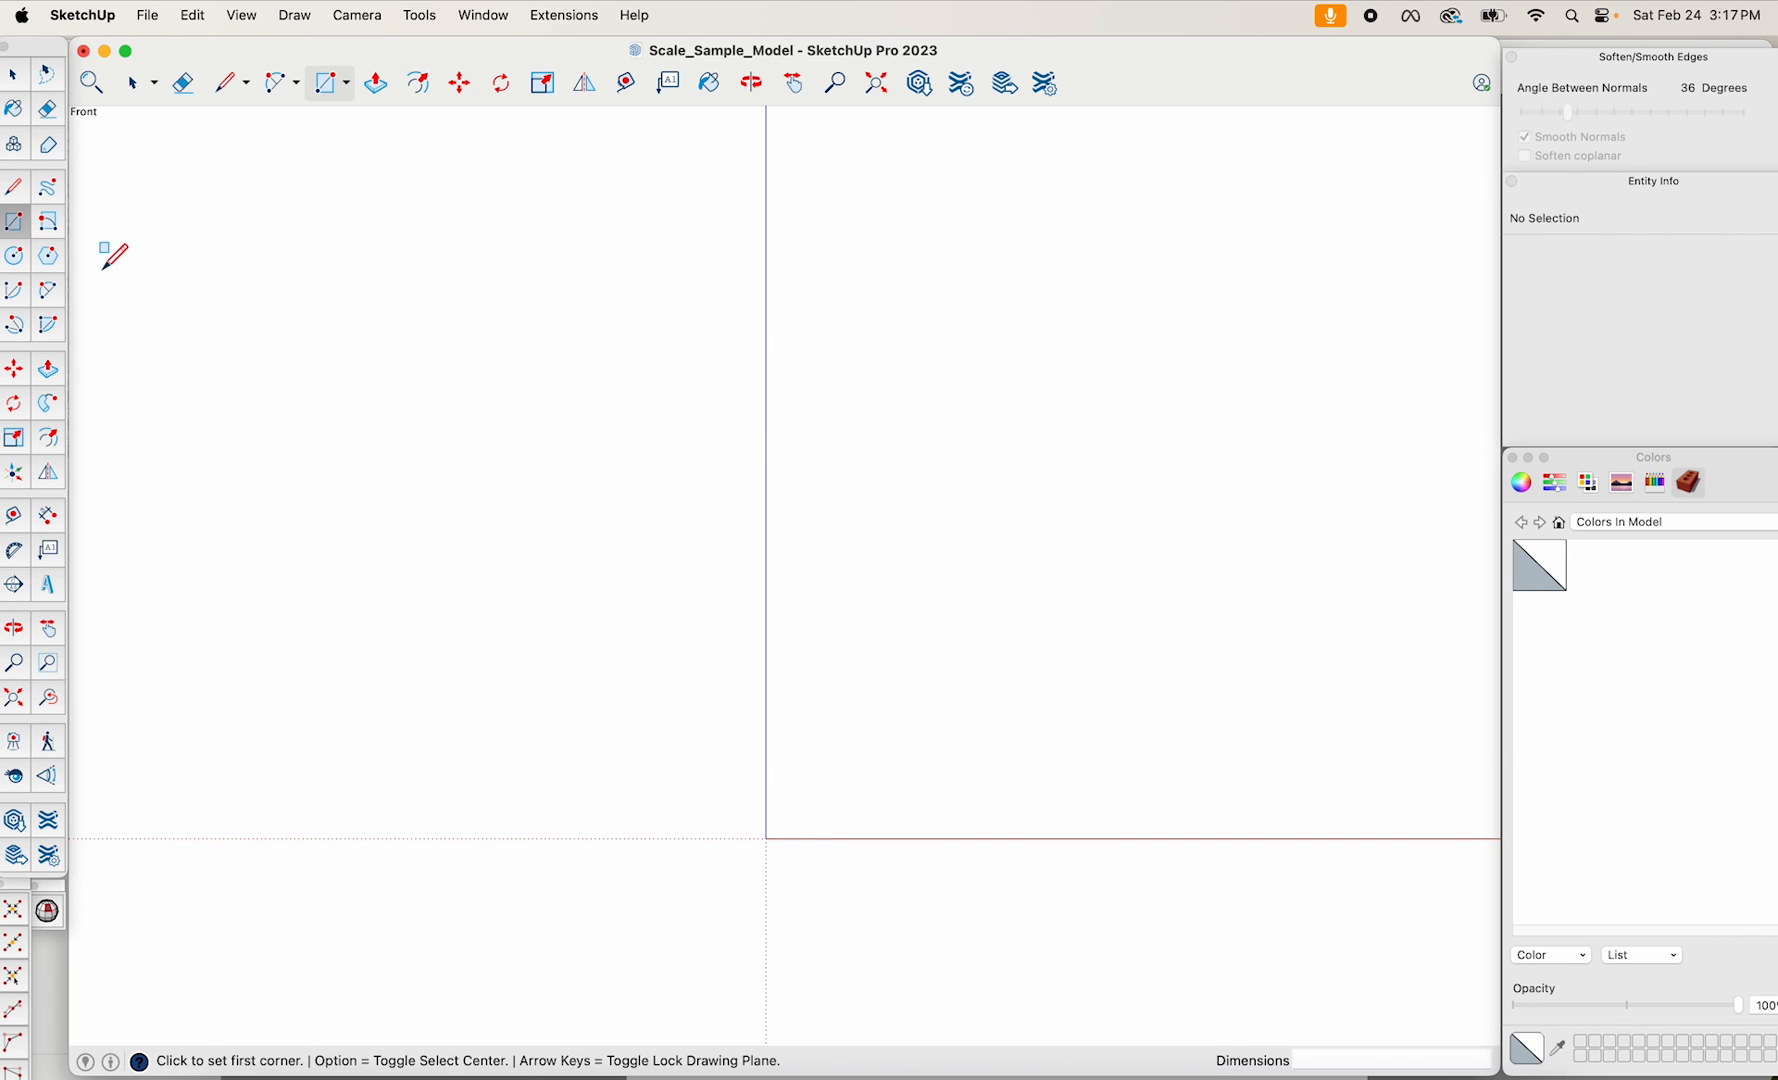
click(670, 836)
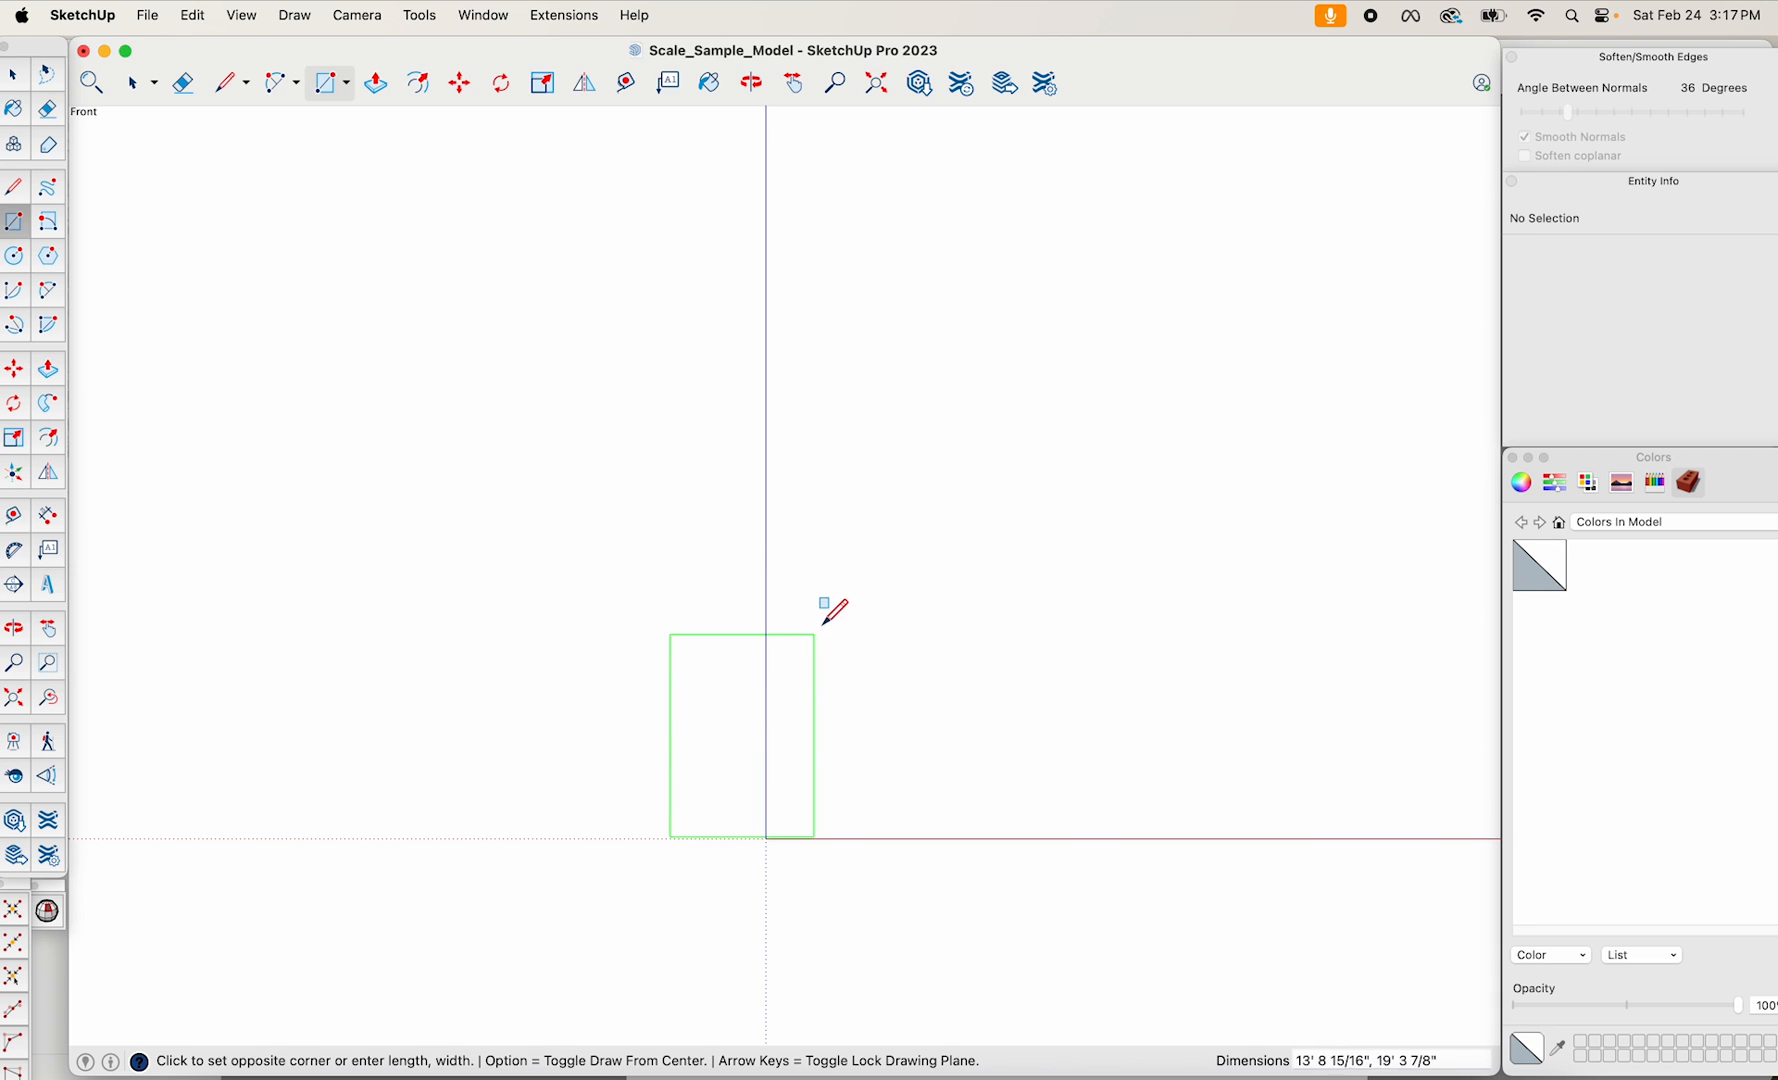
click(1004, 404)
key(space)
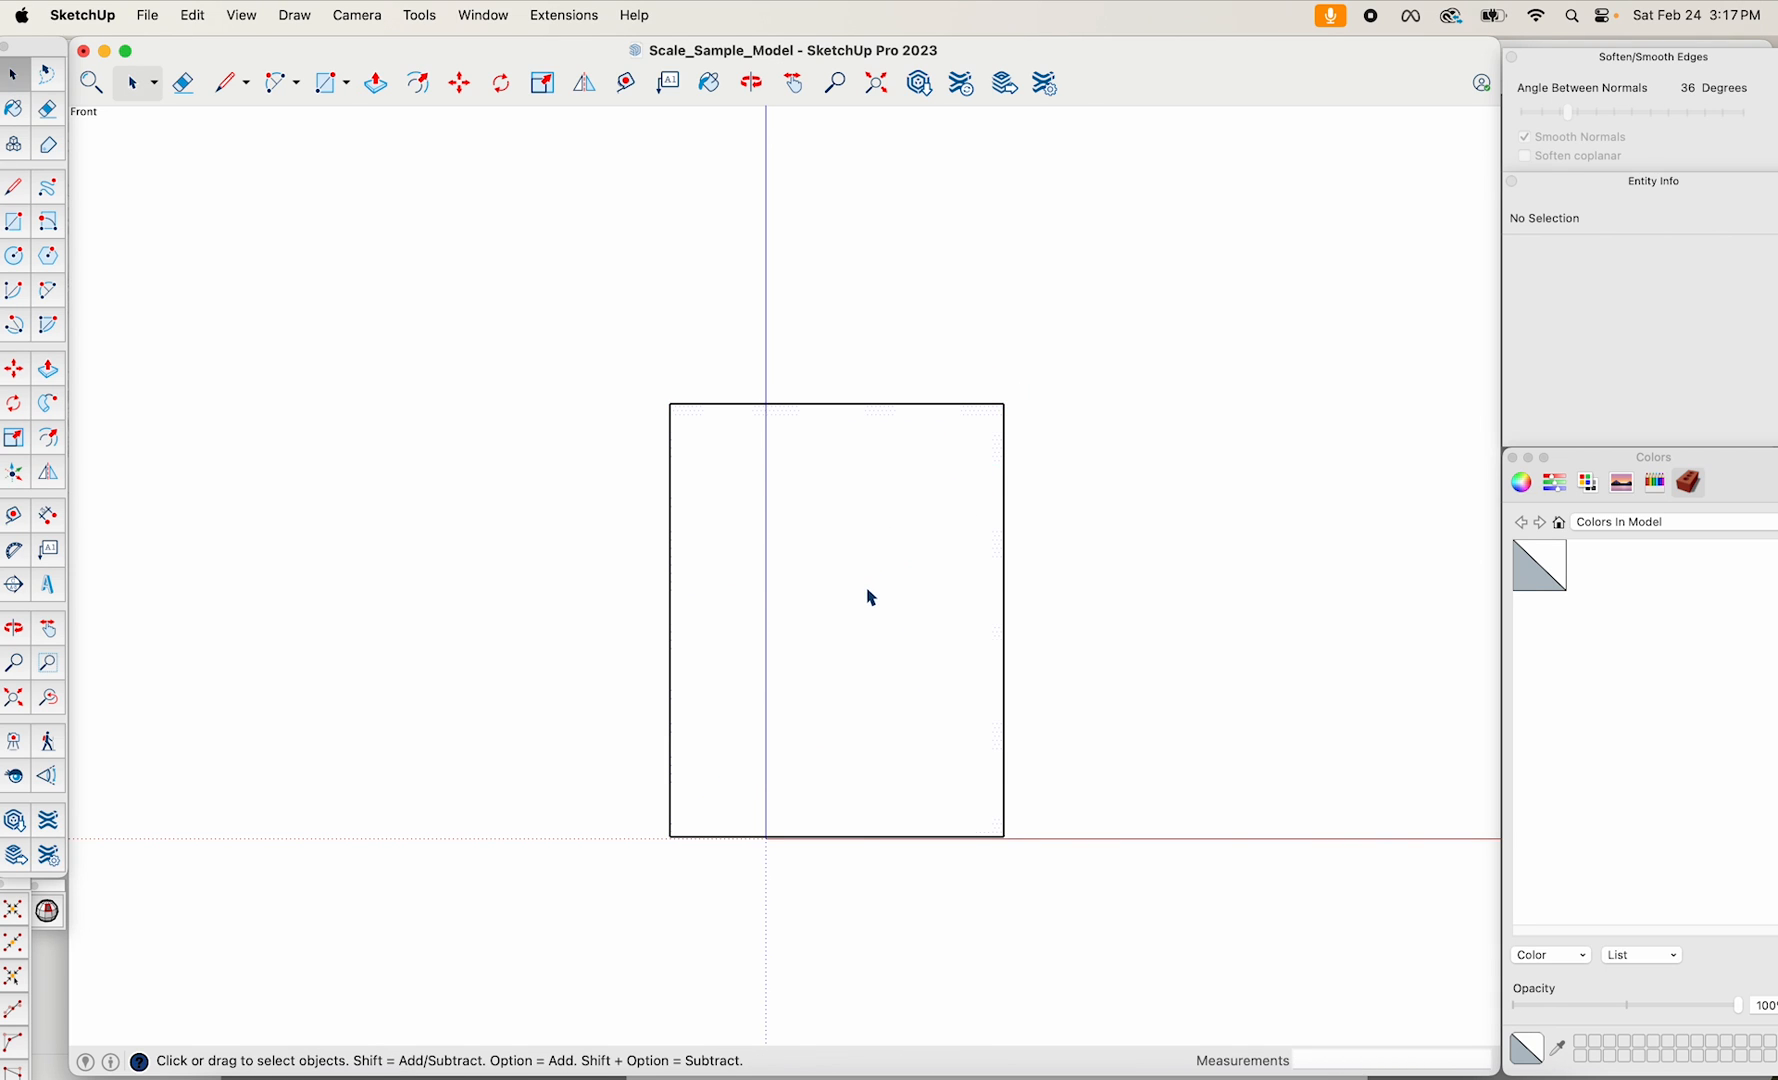
Load Set_Example_01.jpg as a new texture material and paint the rectangle's face with it.
click(869, 596)
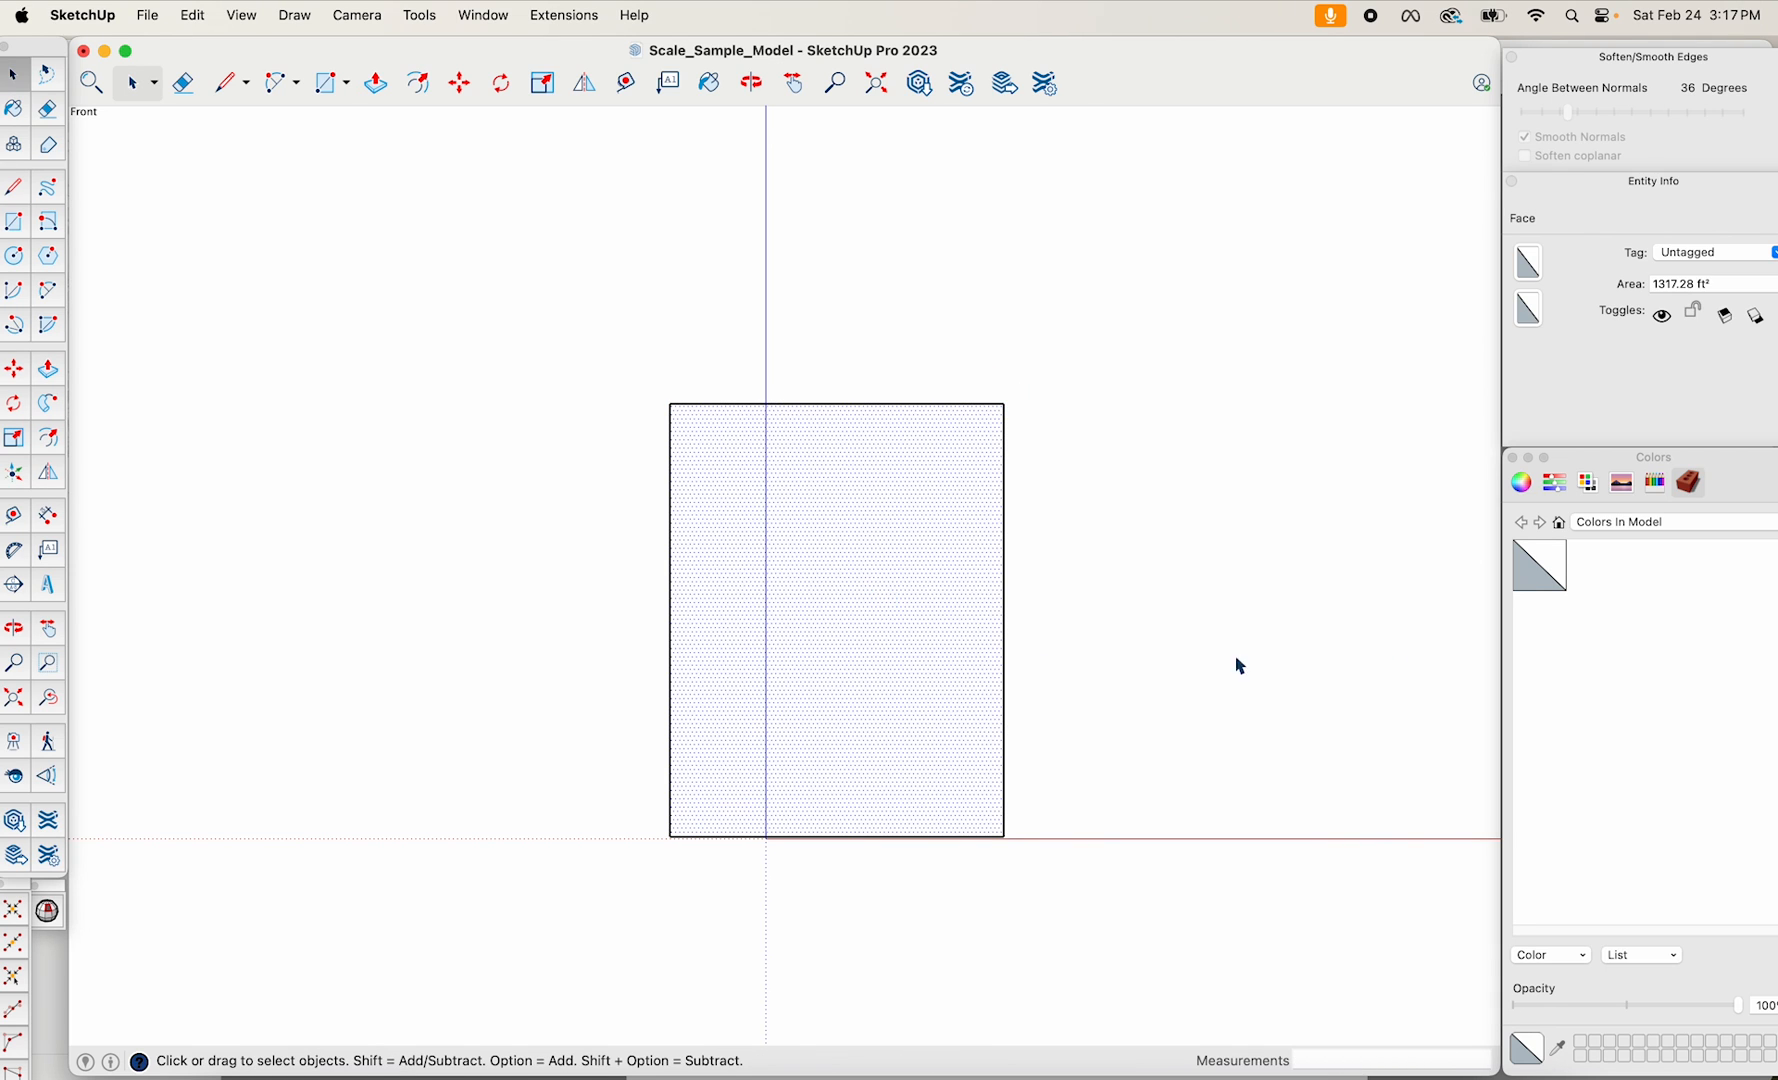
right_click(1609, 659)
click(1650, 666)
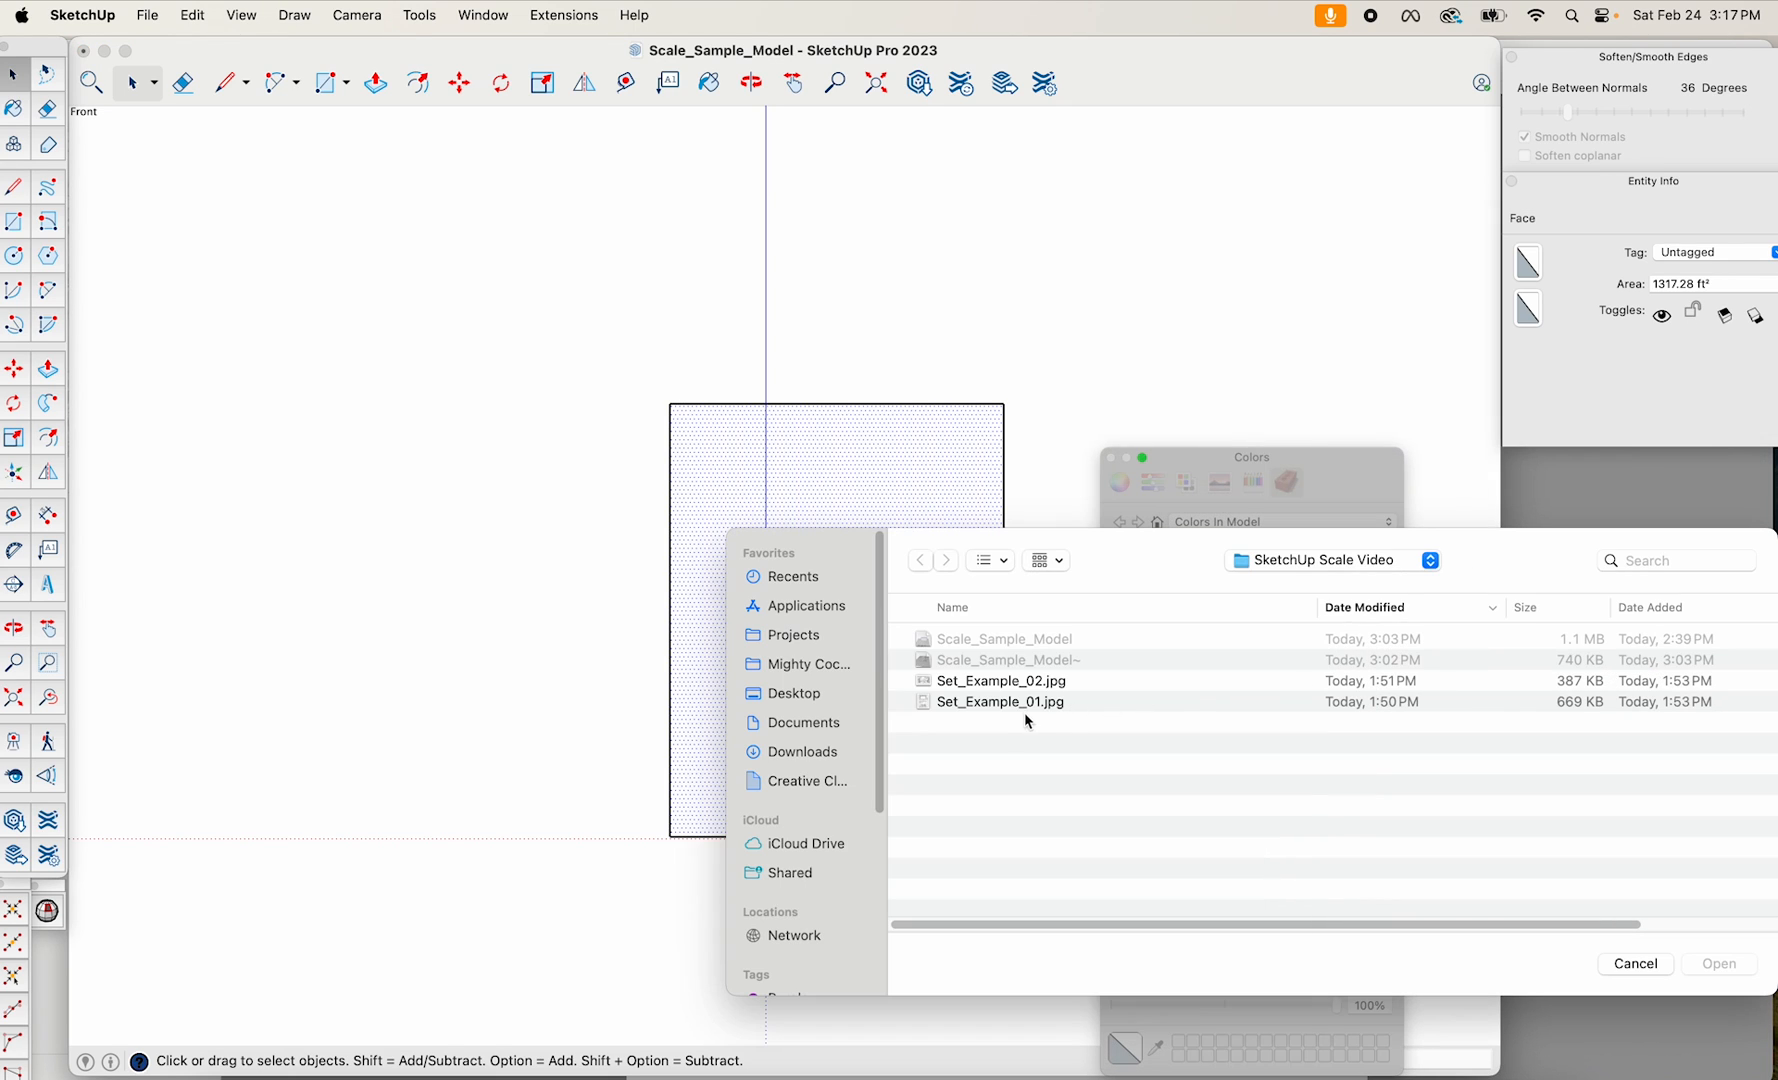
double_click(1018, 703)
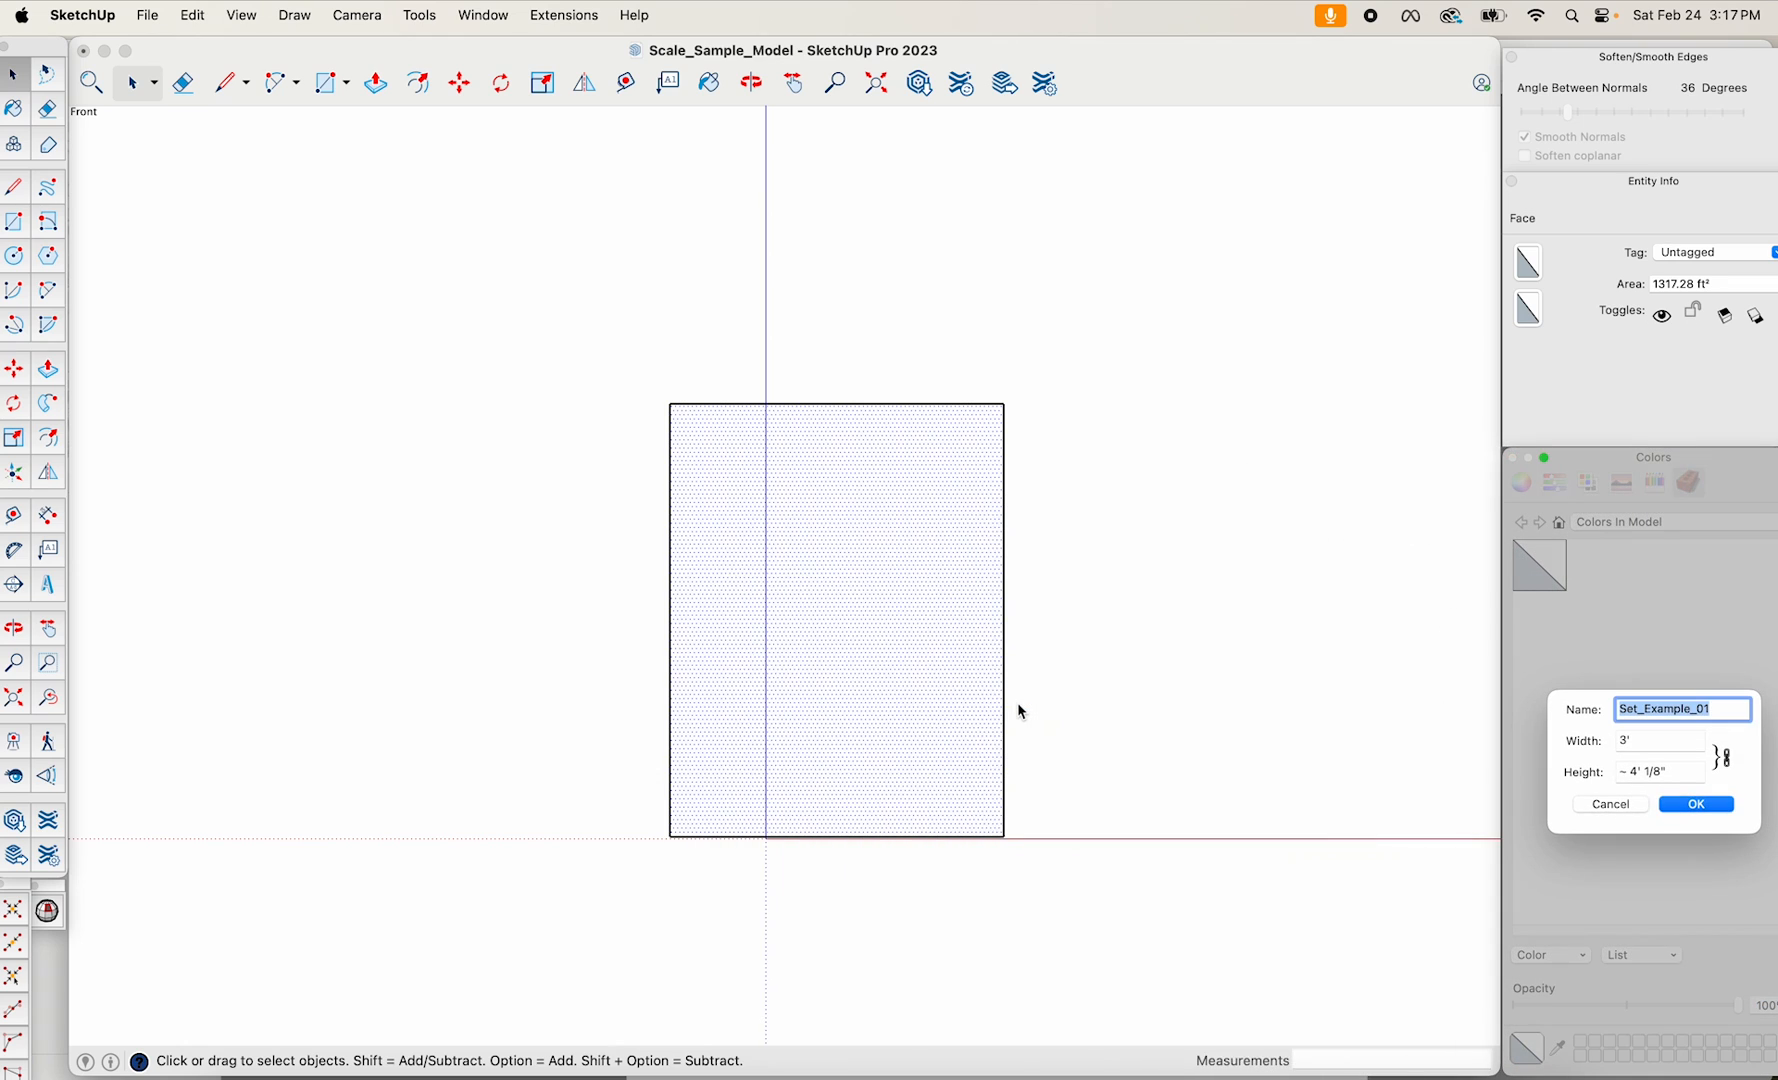
click(1698, 805)
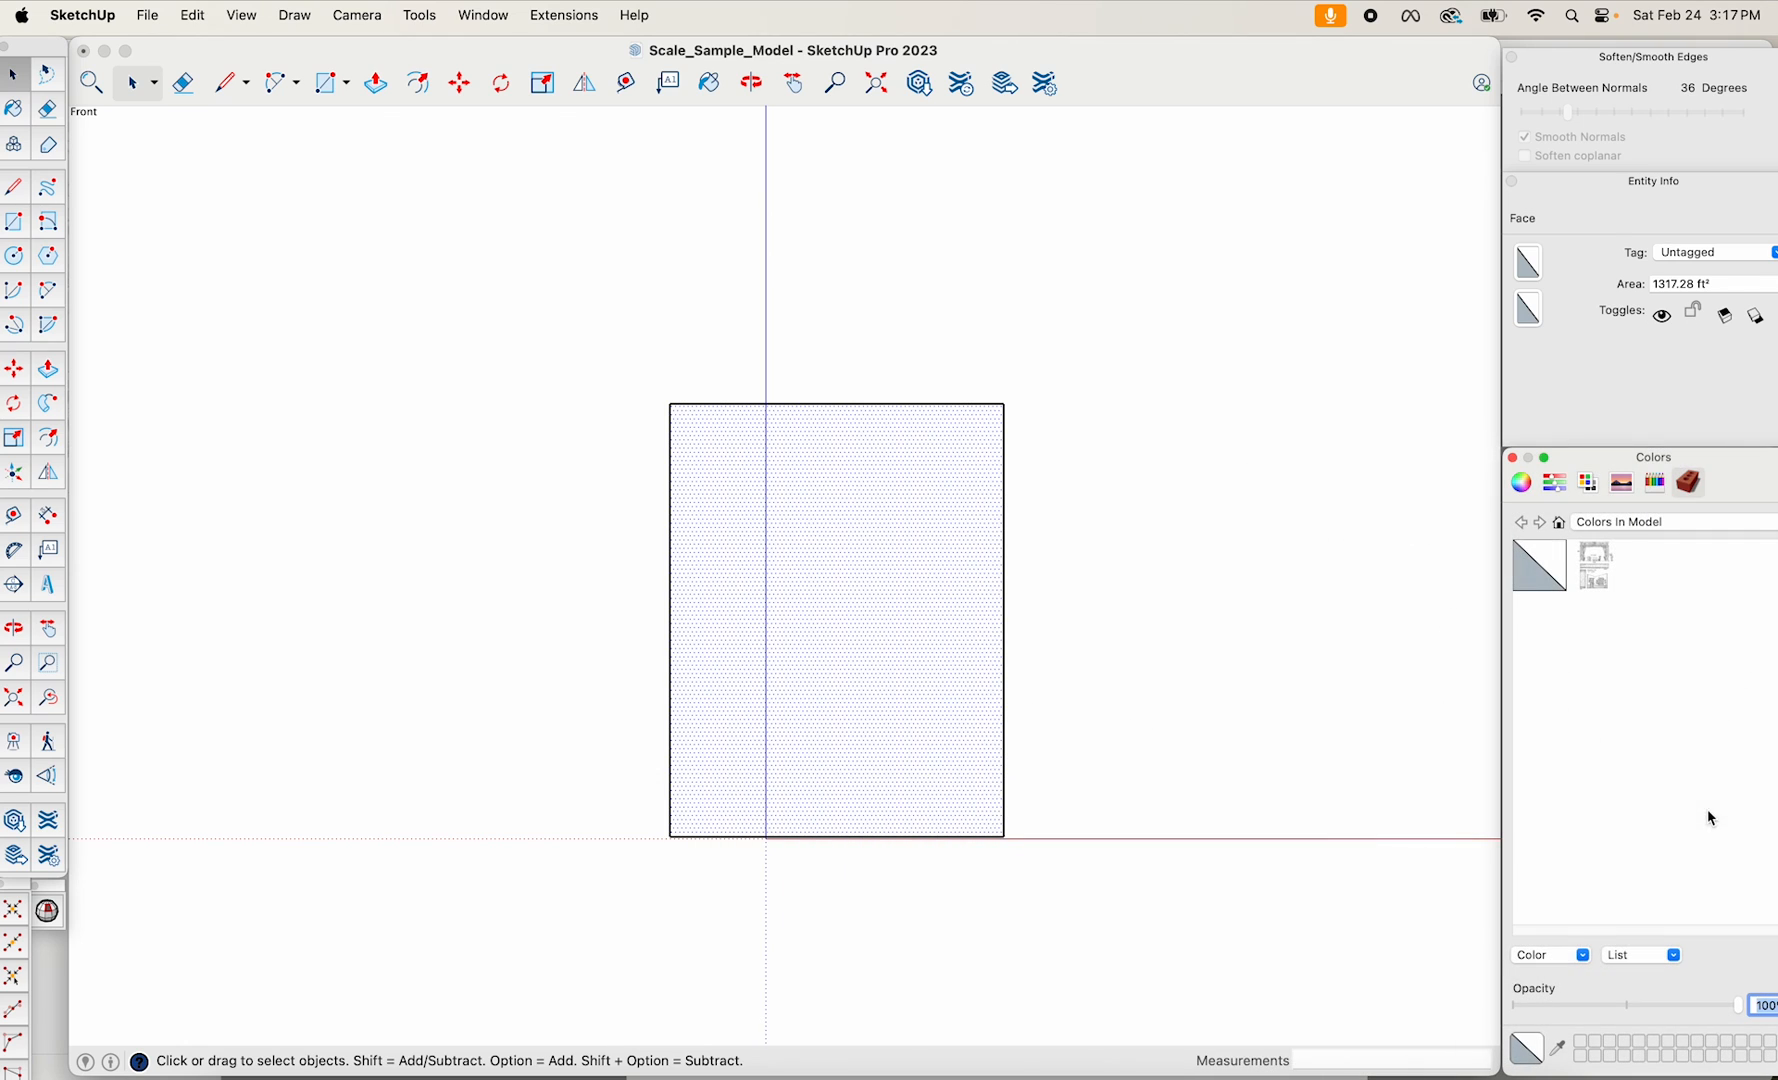
click(929, 595)
click(913, 598)
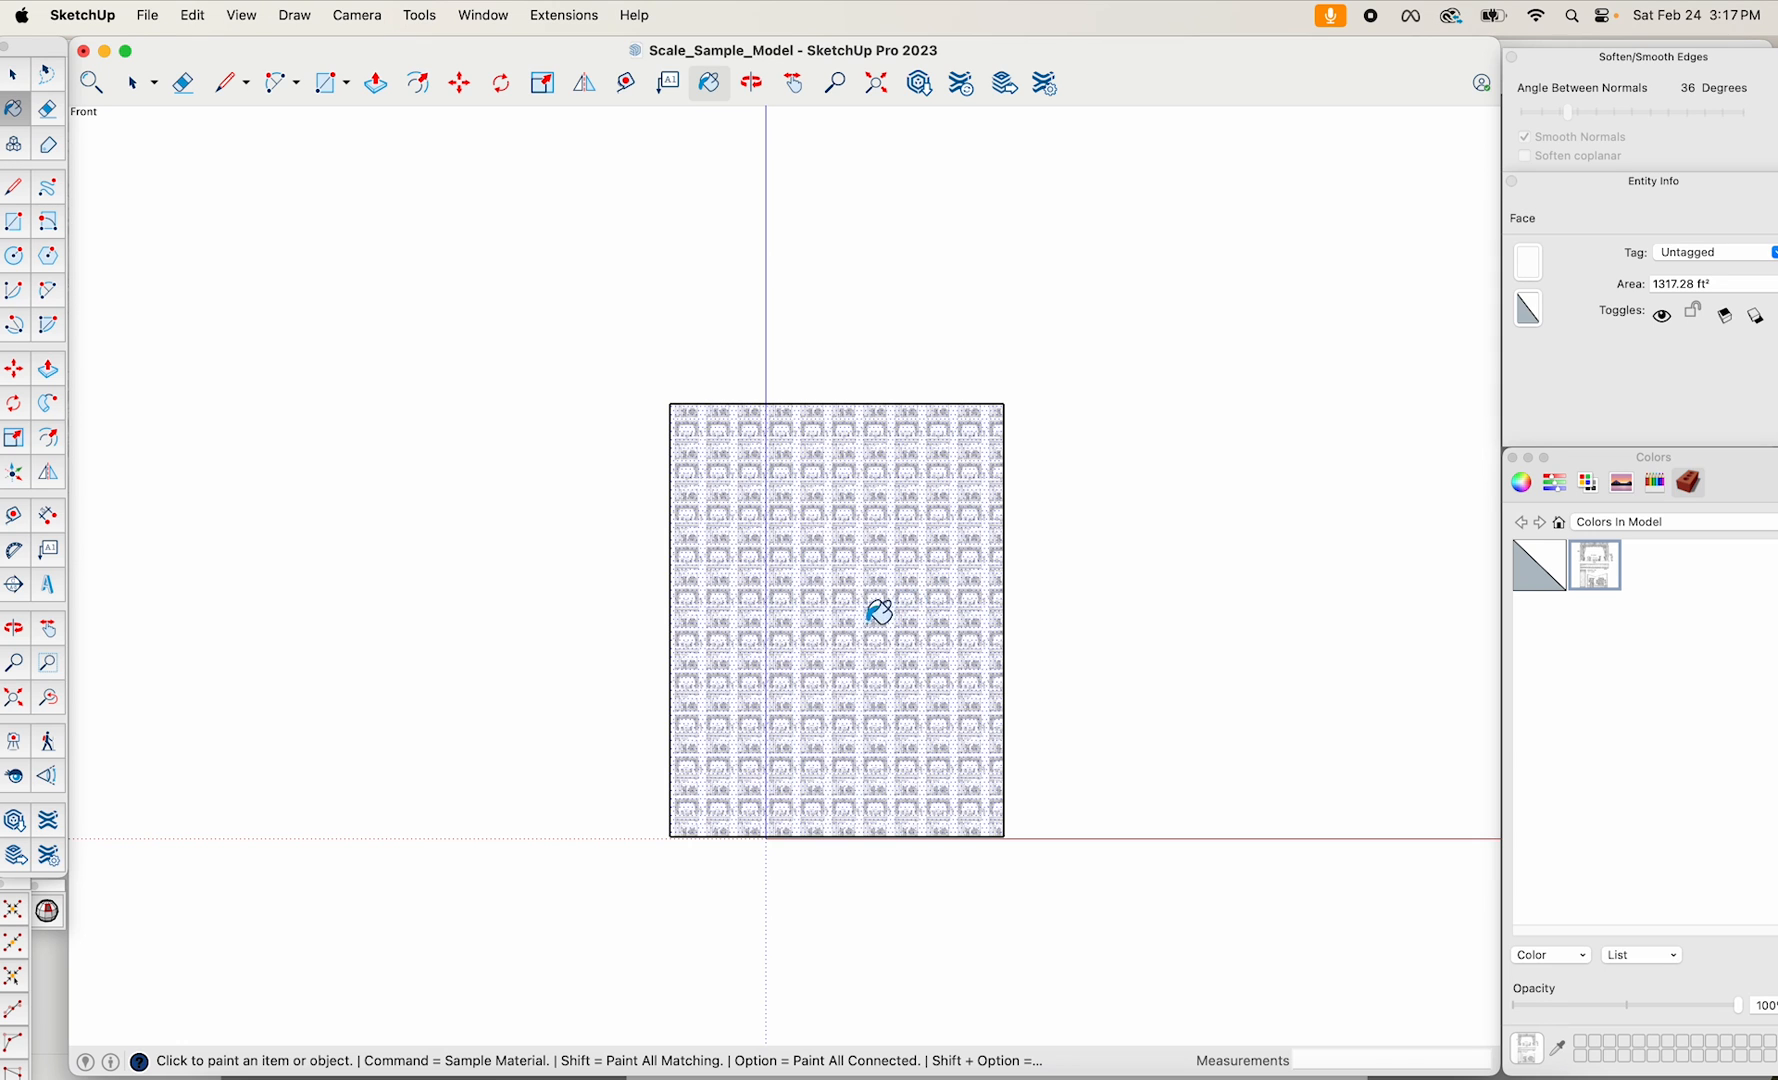
Reposition and enlarge the face's texture from its lower-left corner so a single copy of the sketch fills the rectangle.
scroll(855, 635, up, 4)
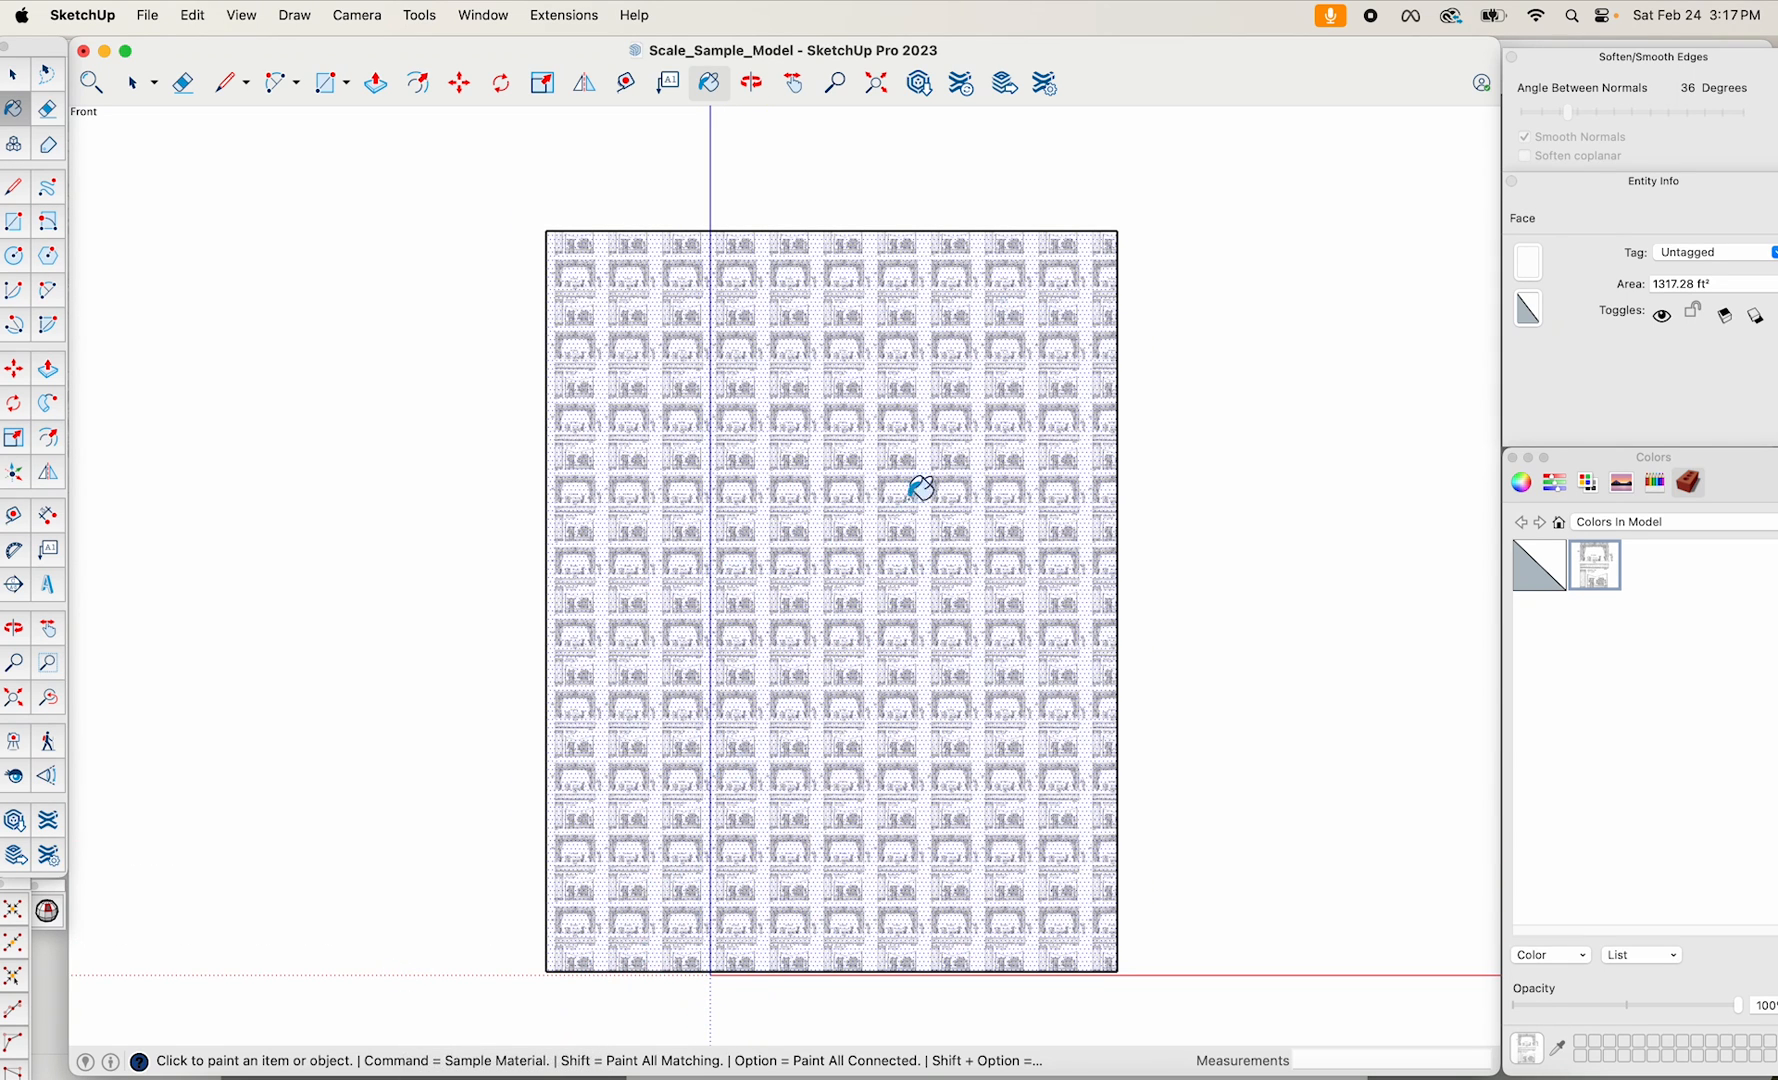
key(space)
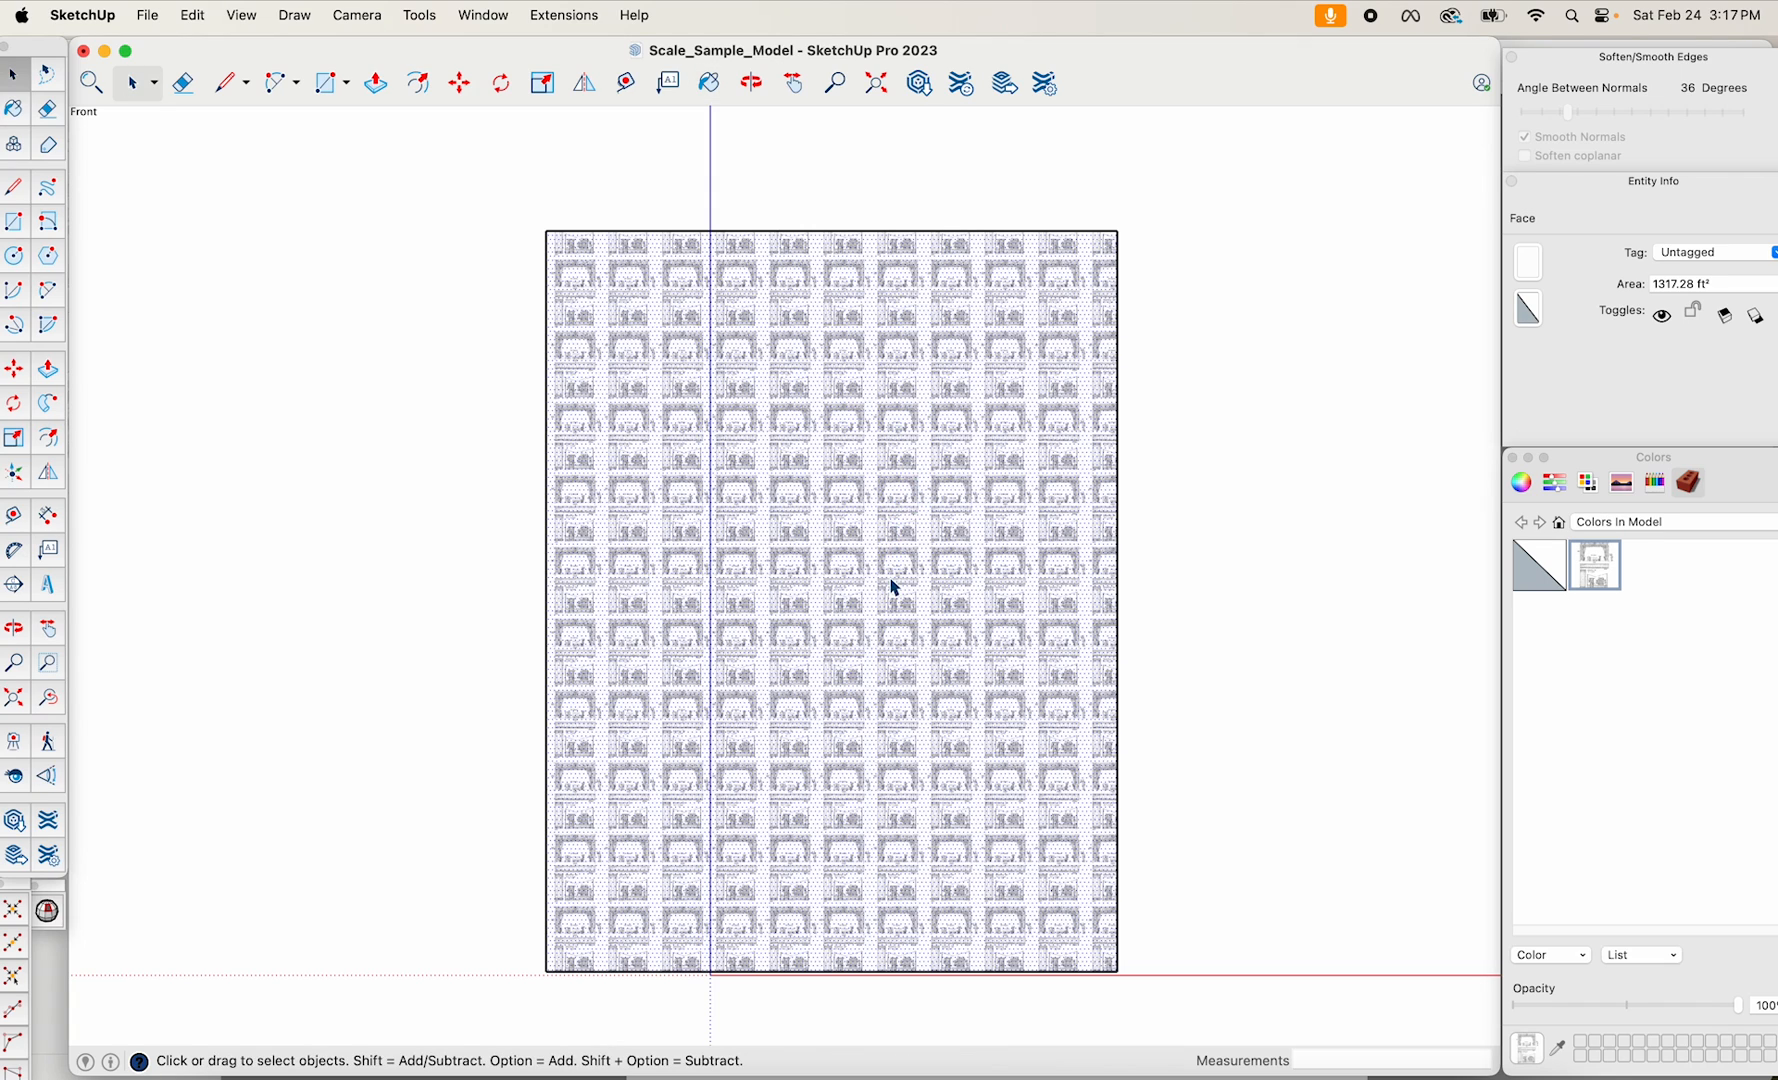
right_click(895, 588)
mouse_move(930, 857)
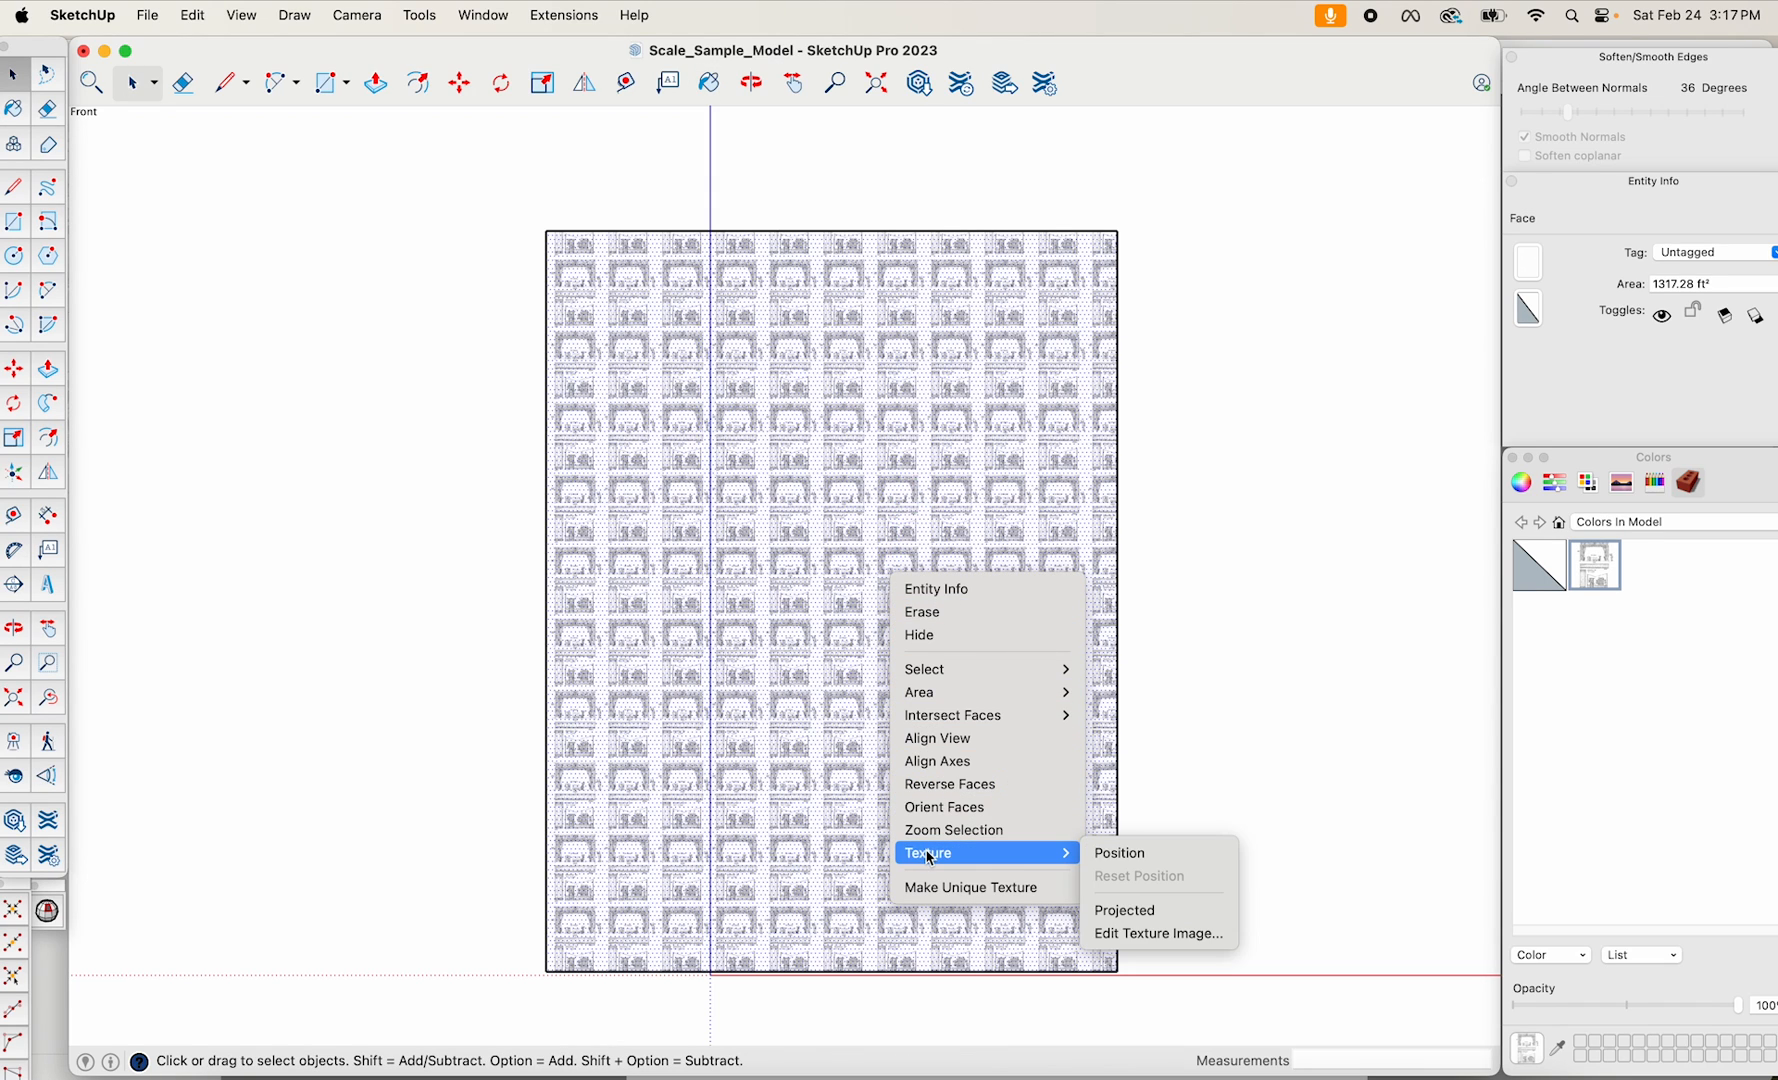
click(1105, 853)
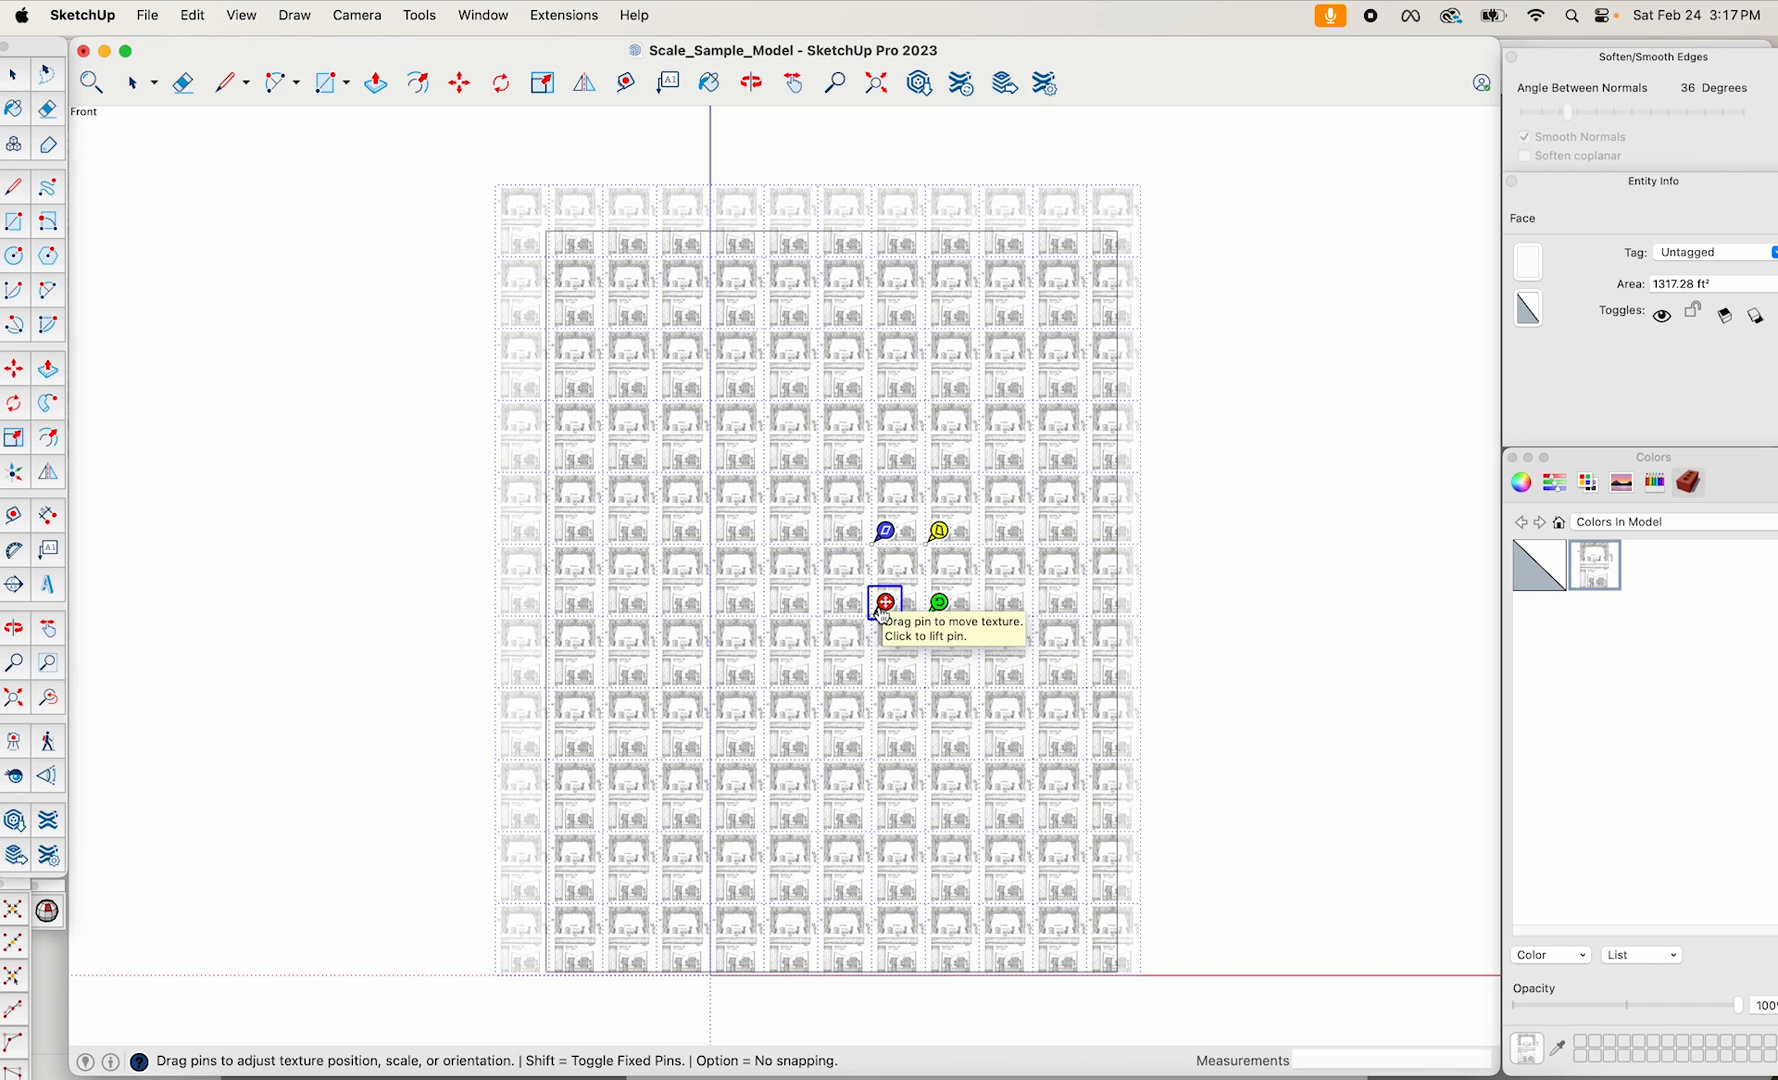
drag(884, 606, 556, 960)
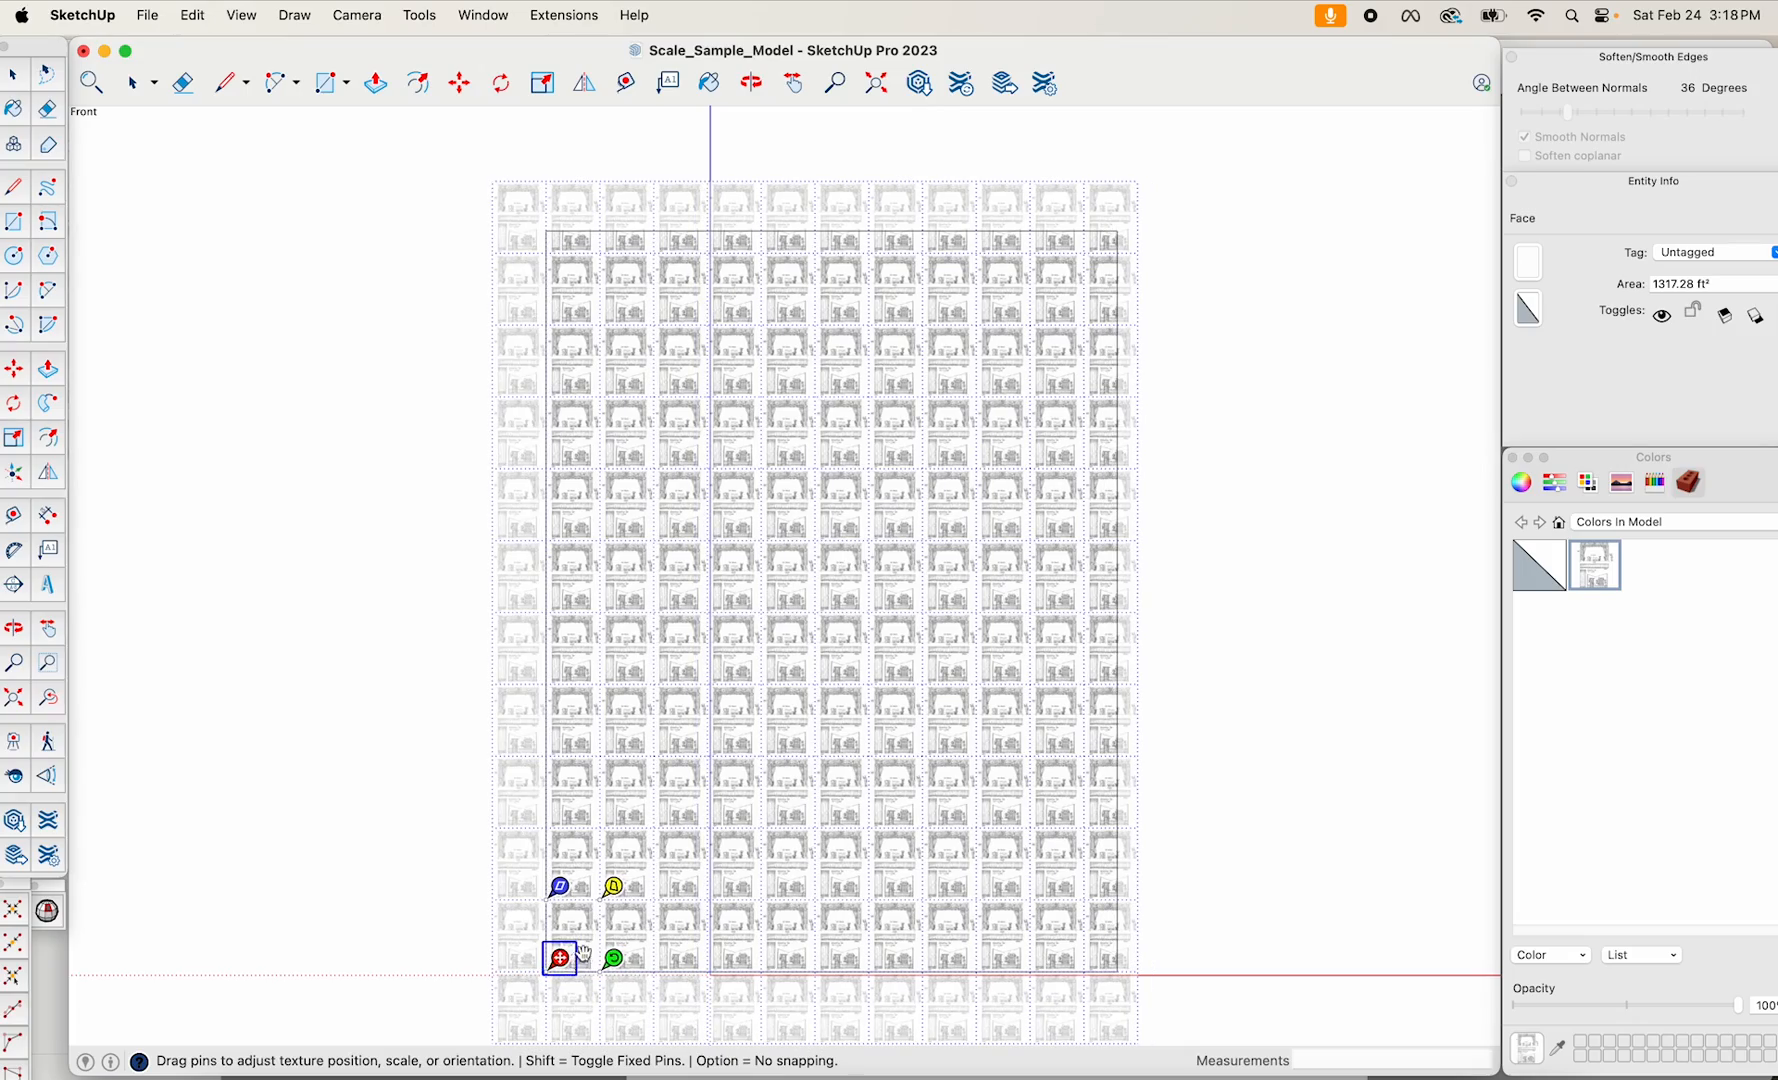
drag(613, 960, 1130, 957)
scroll(1130, 957, down, 3)
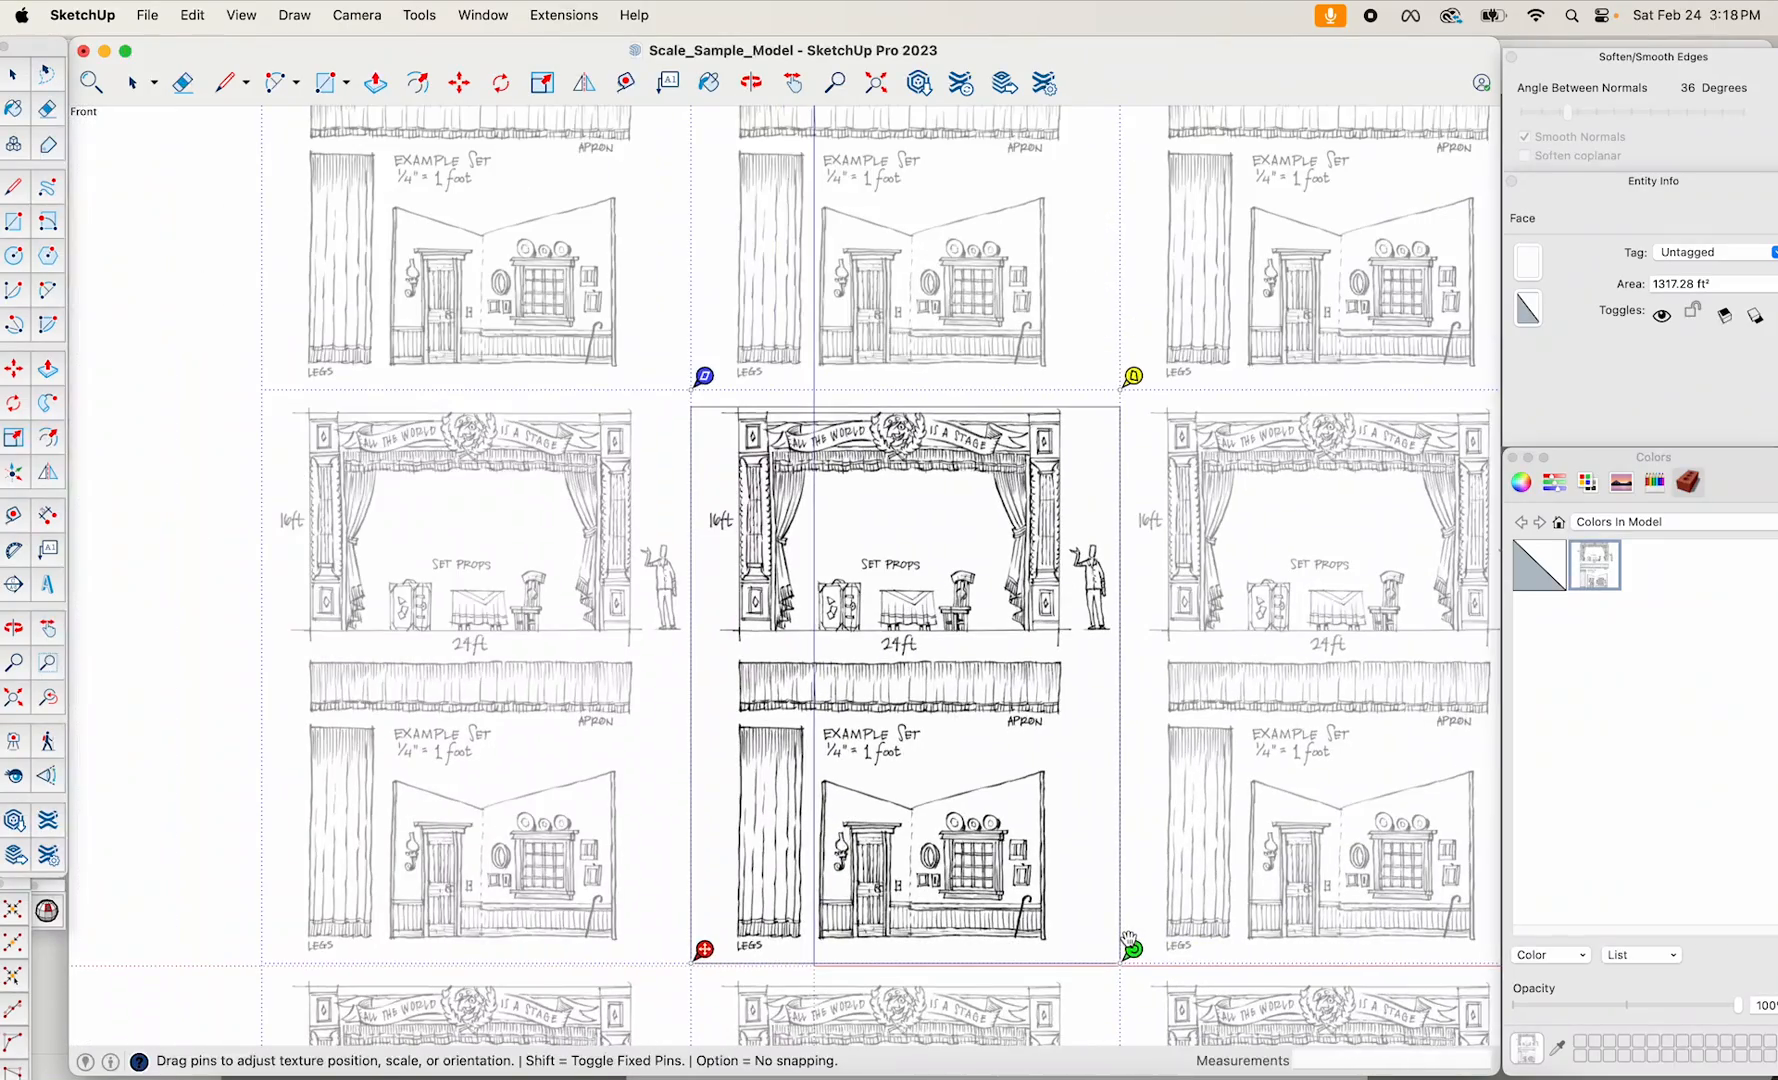
click(229, 731)
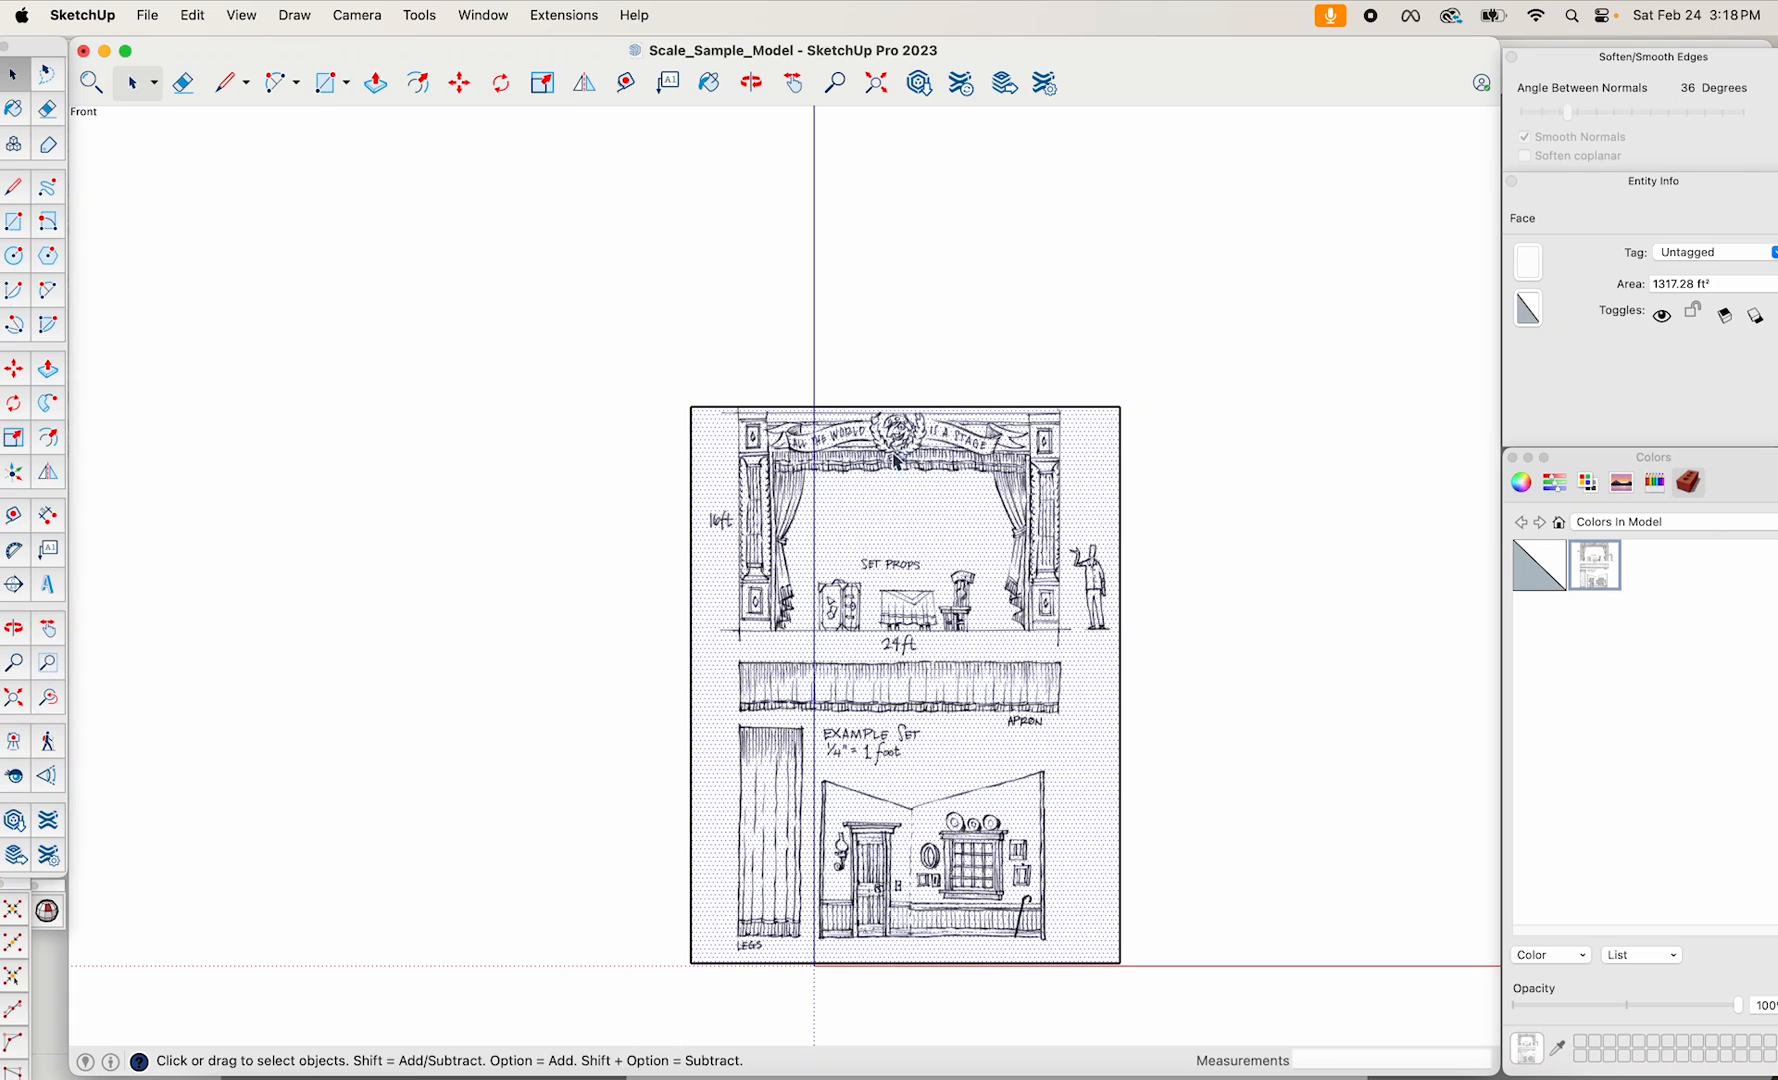
Measure the drawn stage width along its floor line with the Tape Measure and resize the whole model to make it 24'.
scroll(940, 558, up, 2)
key(o)
shift+drag(1233, 549, 1240, 452)
key(space)
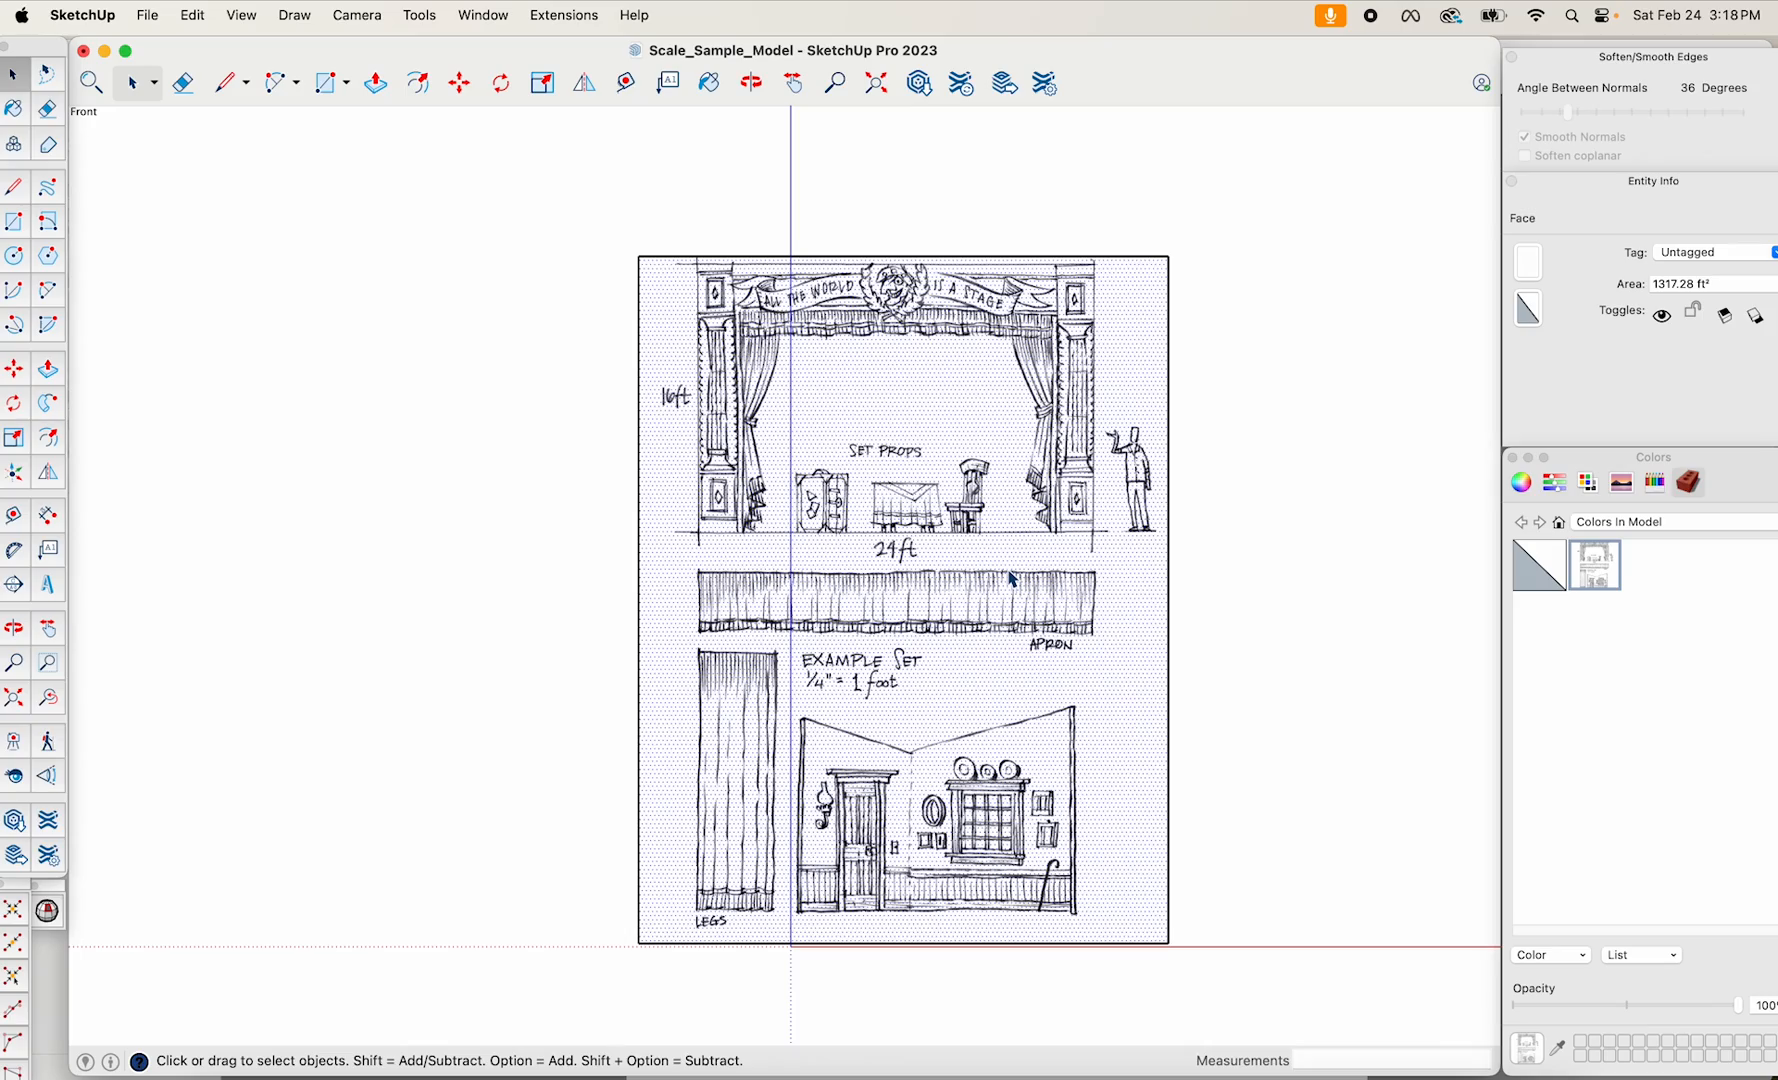
scroll(1015, 580, up, 3)
scroll(1028, 600, down, 1)
key(o)
scroll(1030, 617, up, 3)
key(space)
scroll(934, 585, up, 3)
key(o)
key(space)
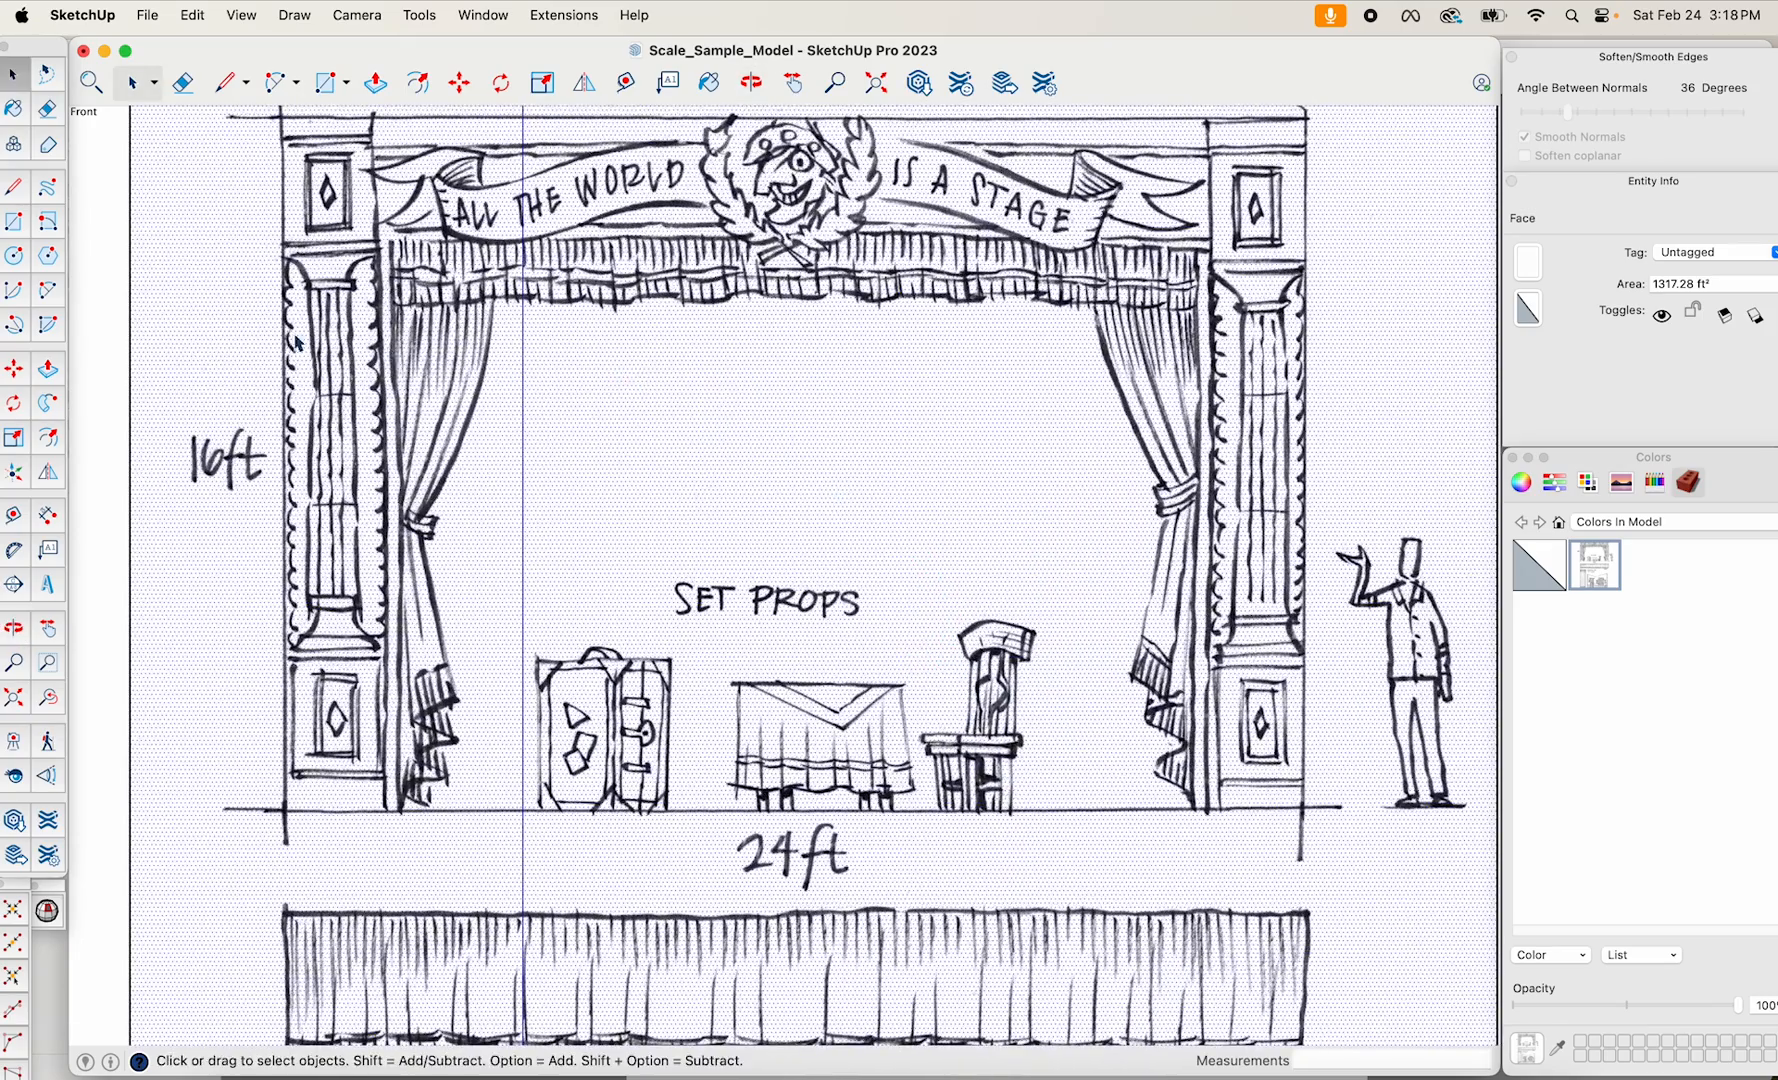
click(19, 520)
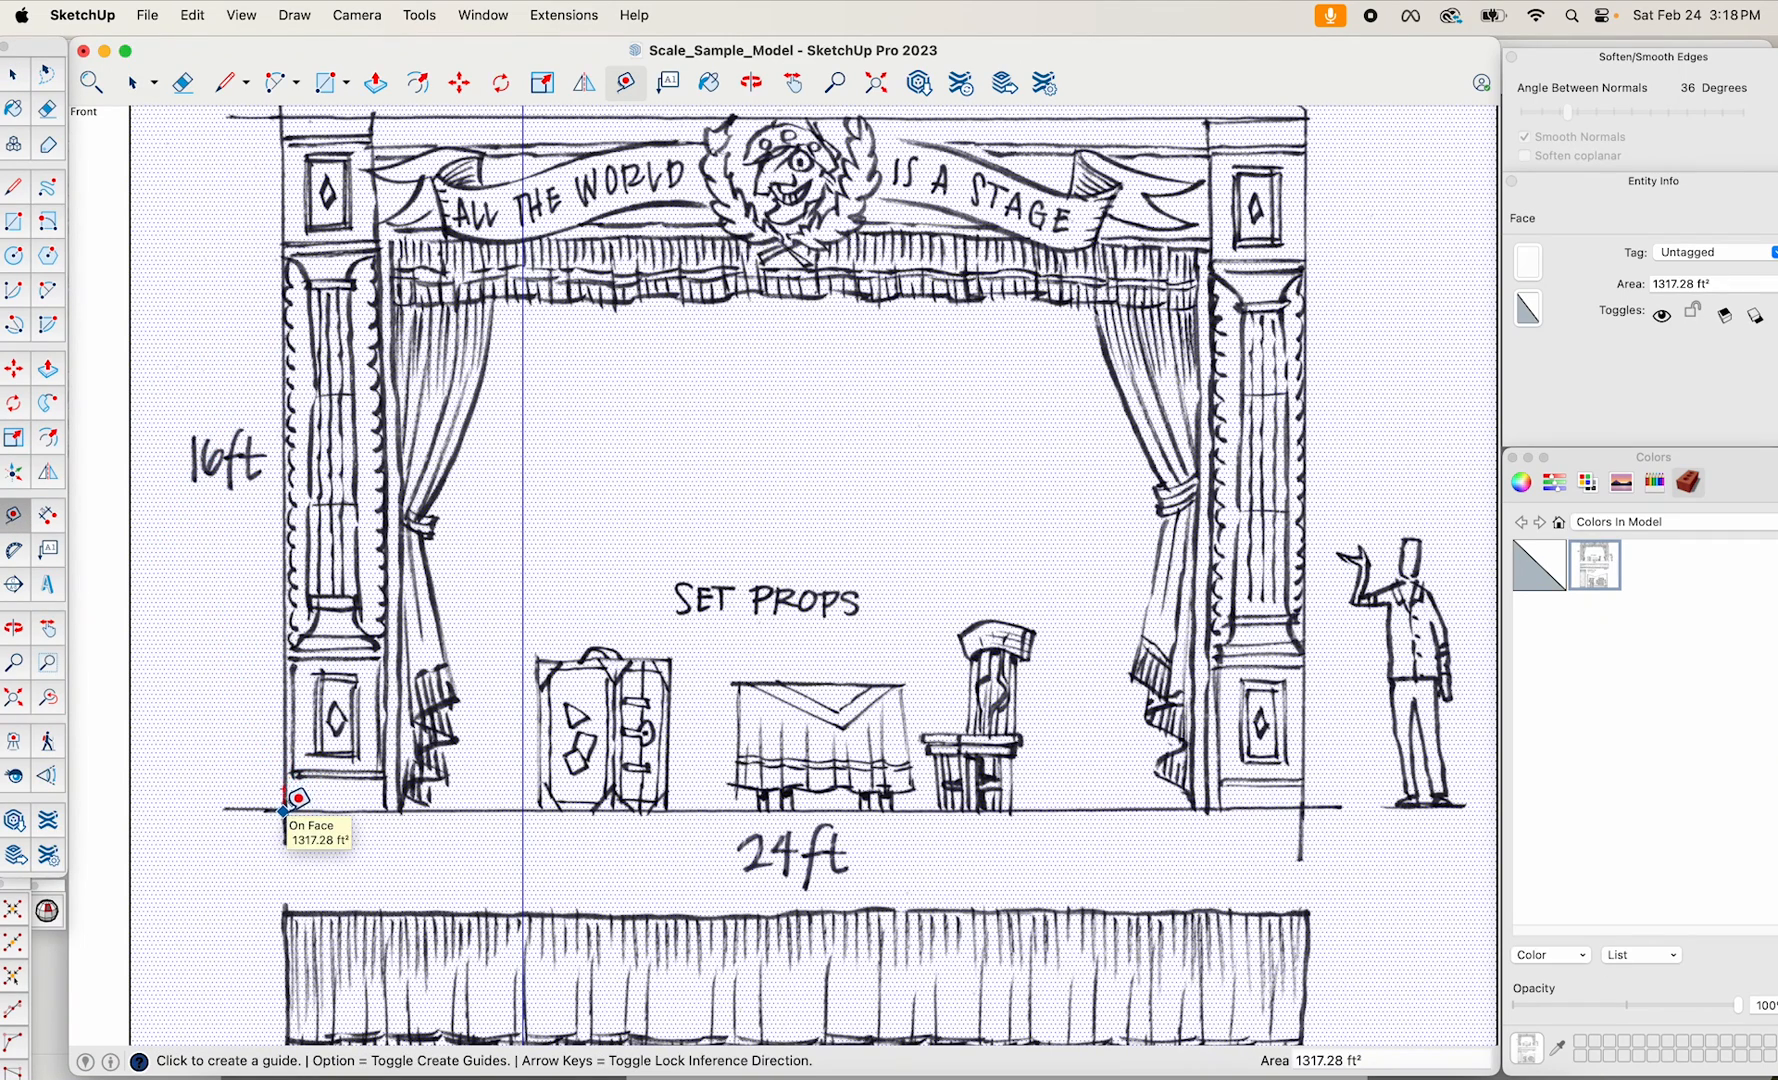
click(283, 809)
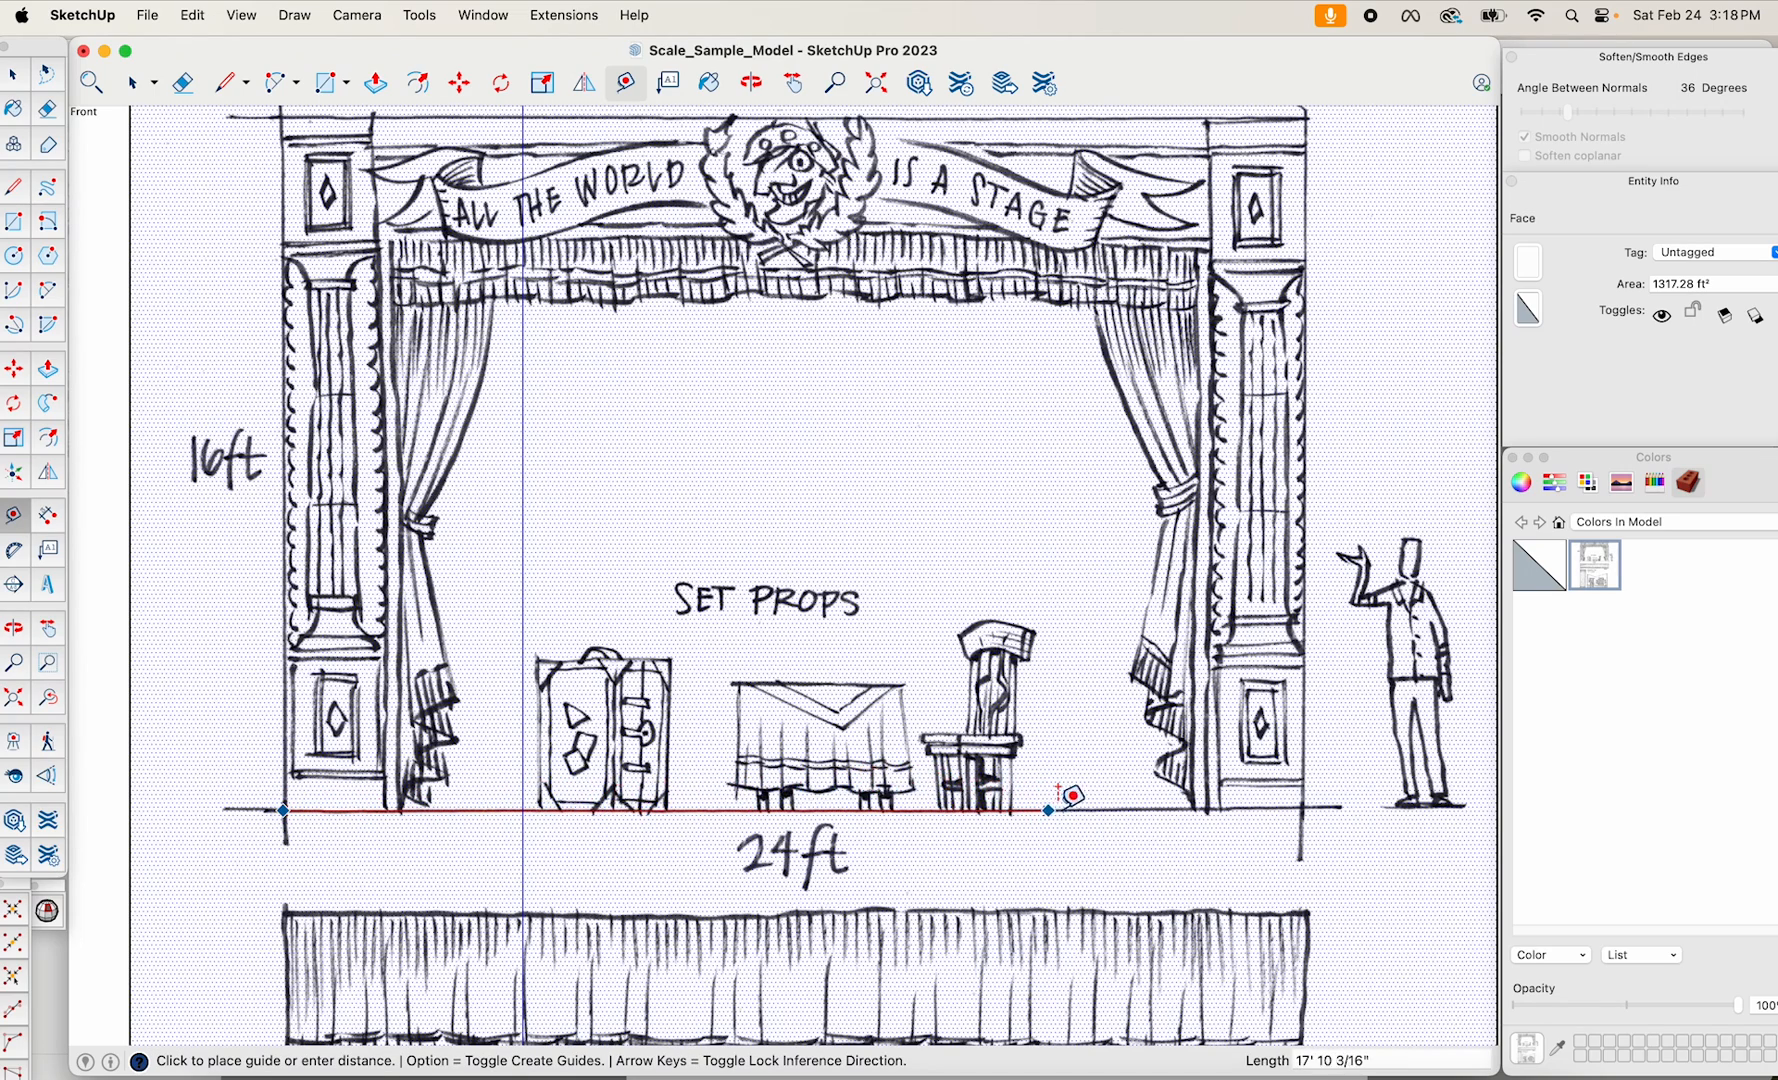
click(1302, 807)
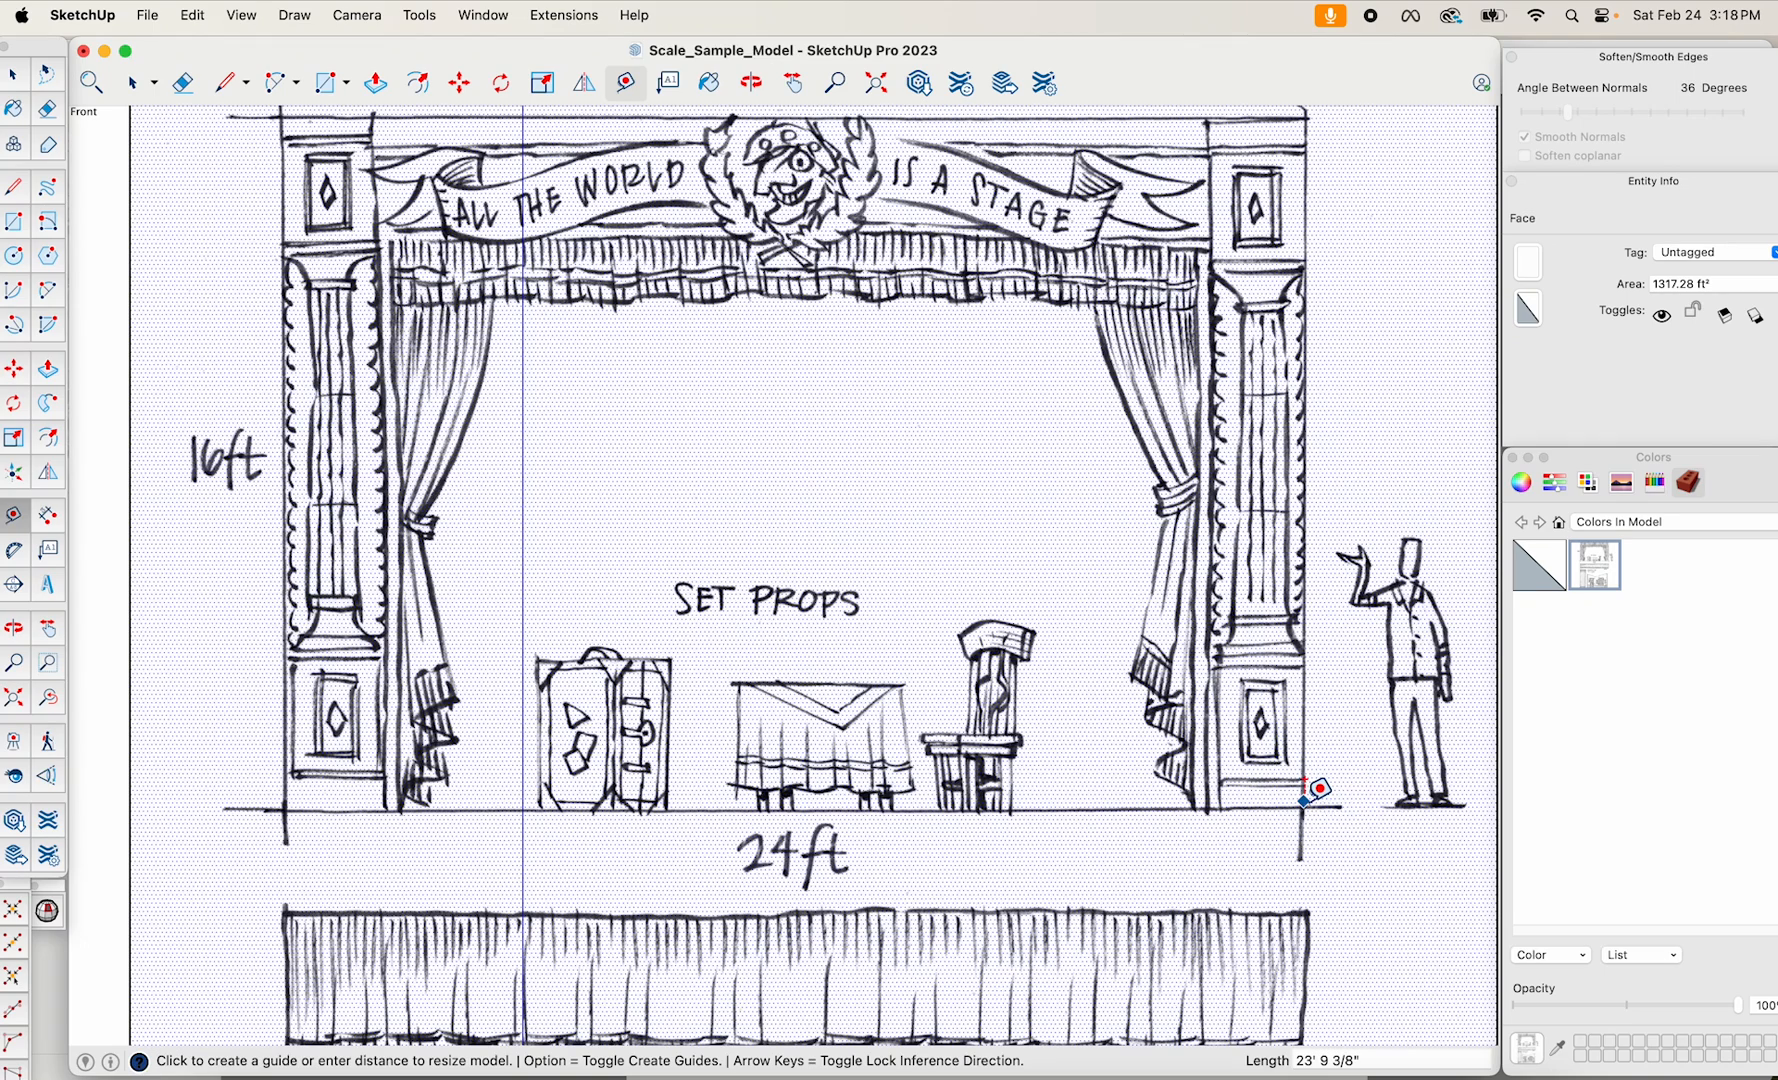
text(24)
key(Return)
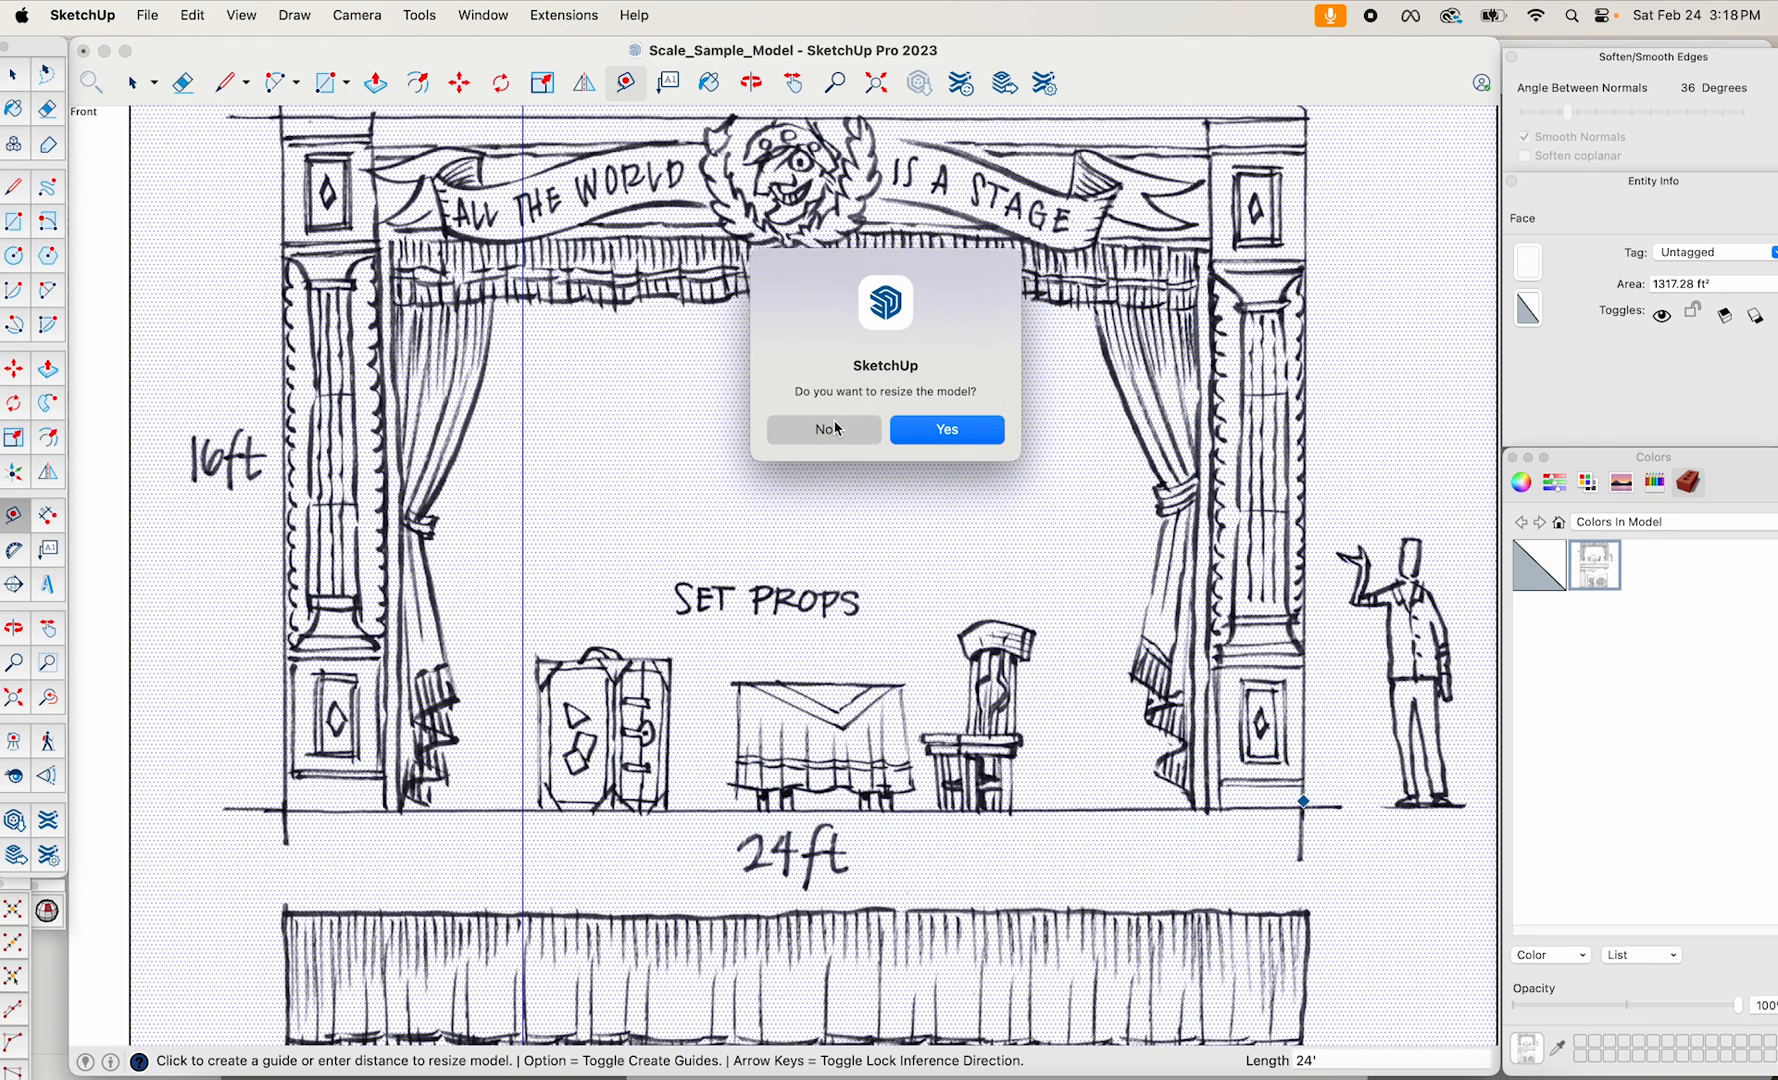
click(966, 434)
scroll(972, 413, down, 3)
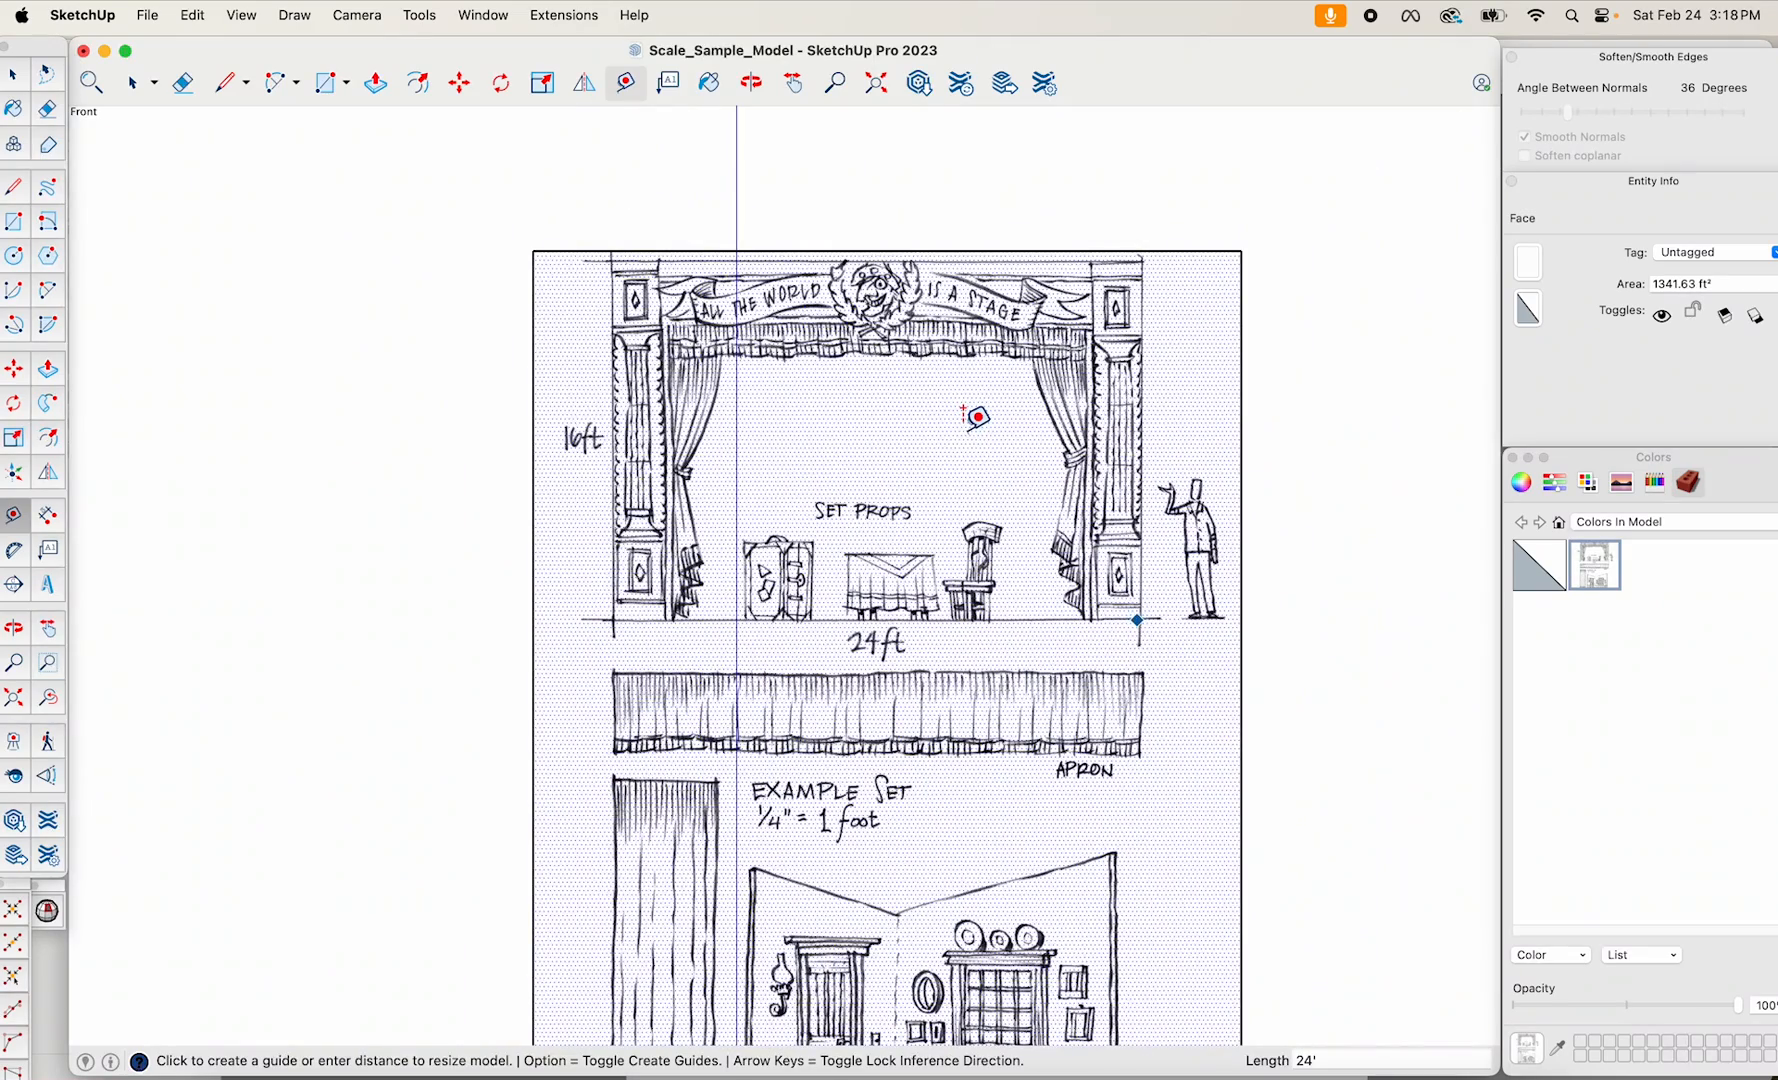
key(space)
click(1308, 546)
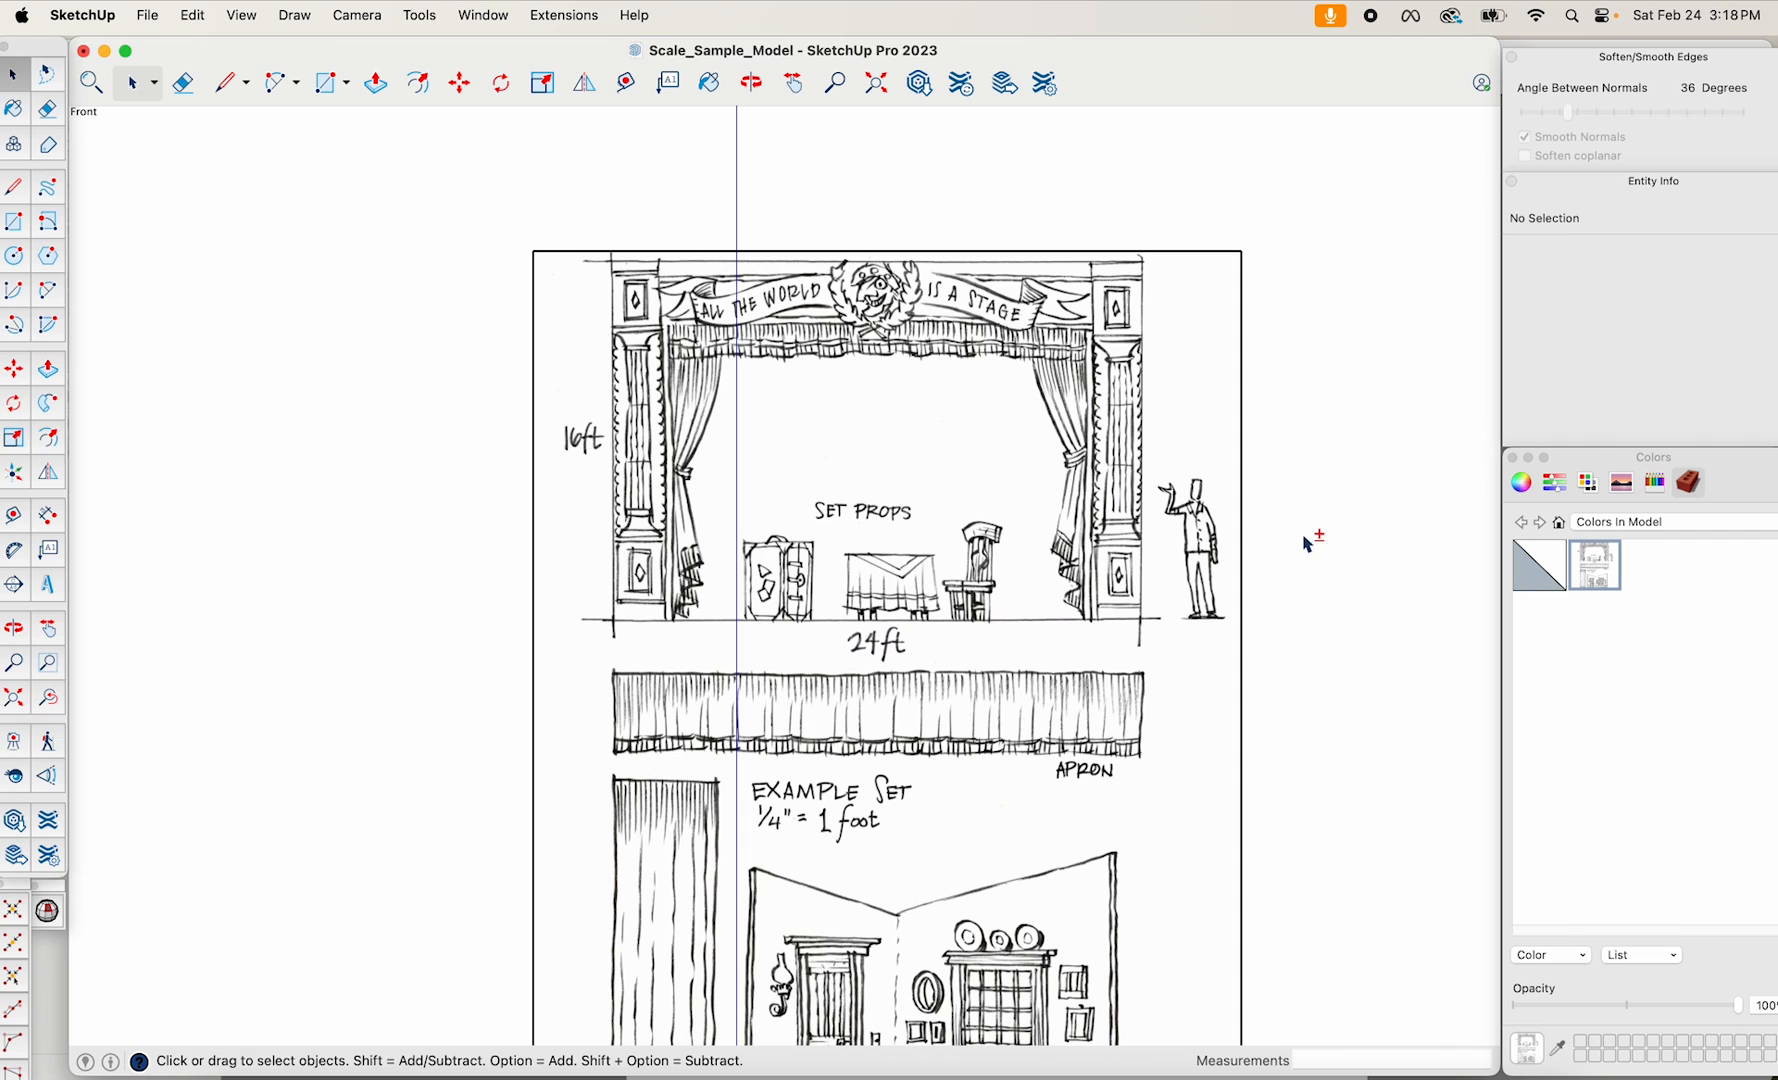
Trace the outer outline of the drawn stage with a rectangle about 24' 1" wide by 16' 2 1/2" high.
shift+middle_drag(1310, 540, 1275, 420)
scroll(1280, 425, down, 2)
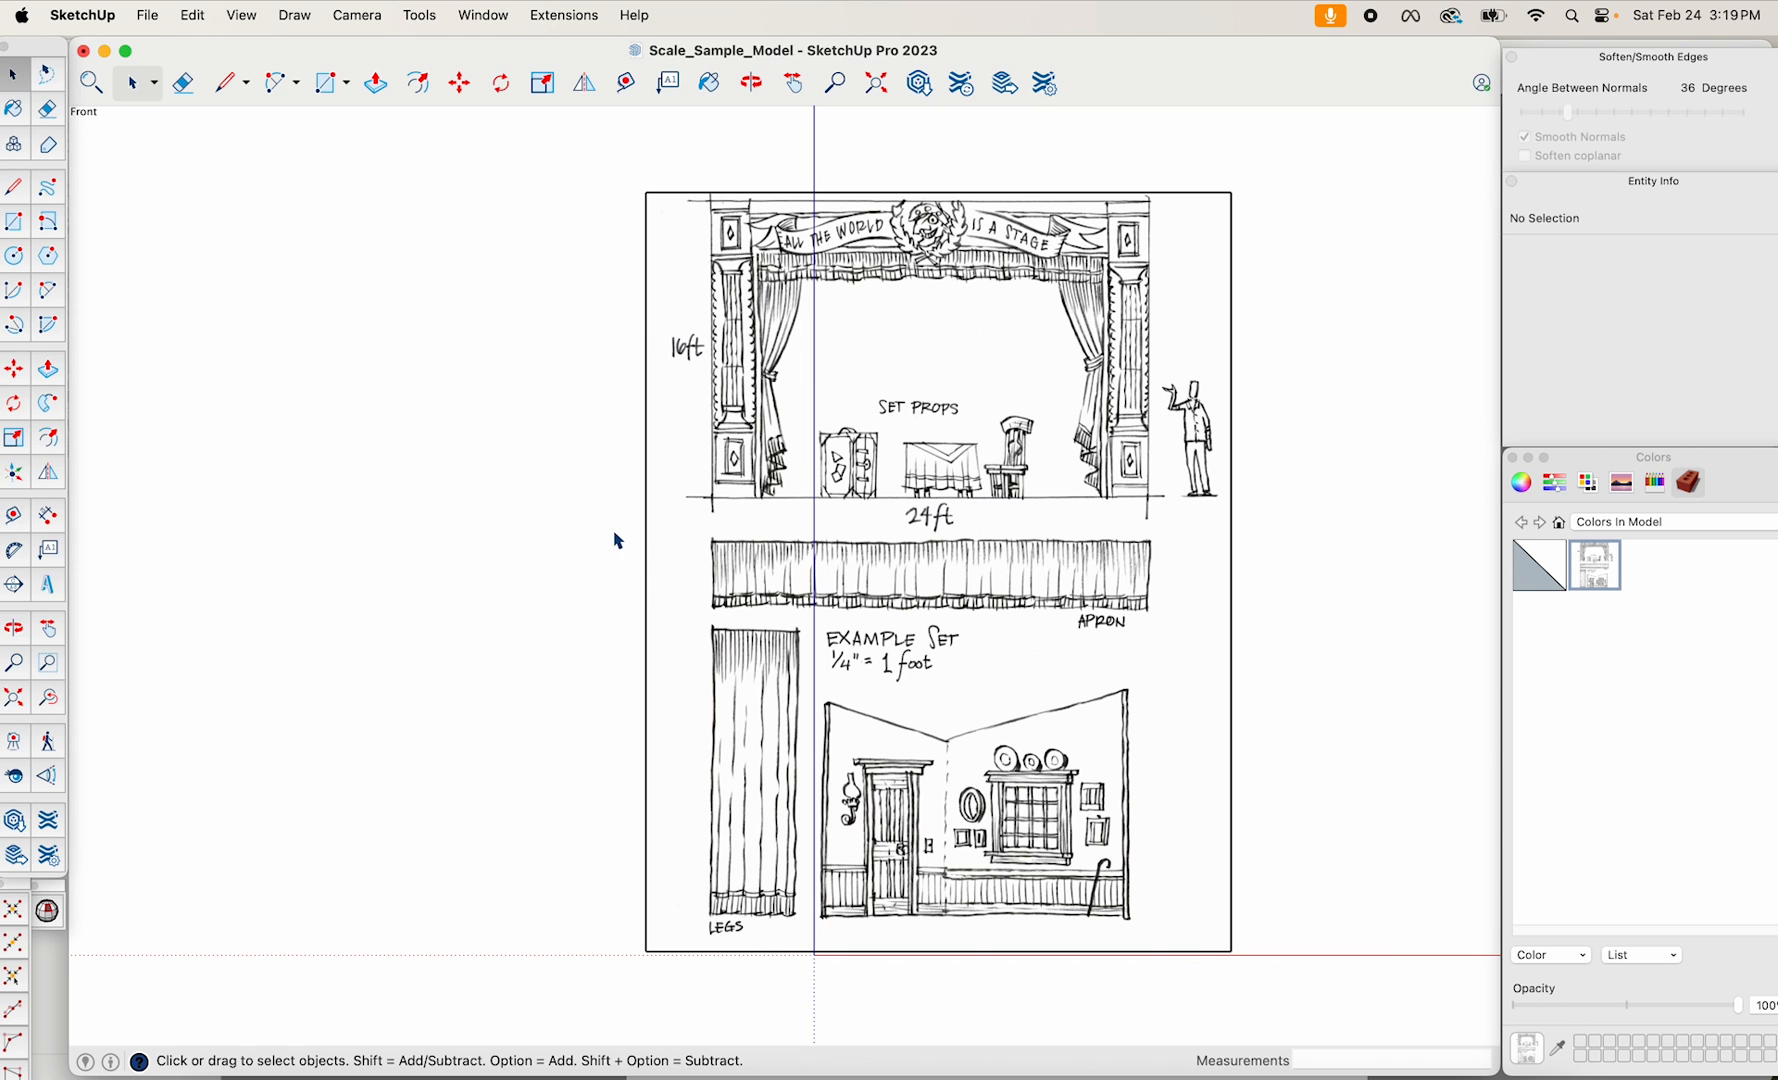
scroll(619, 543, up, 3)
scroll(838, 466, down, 3)
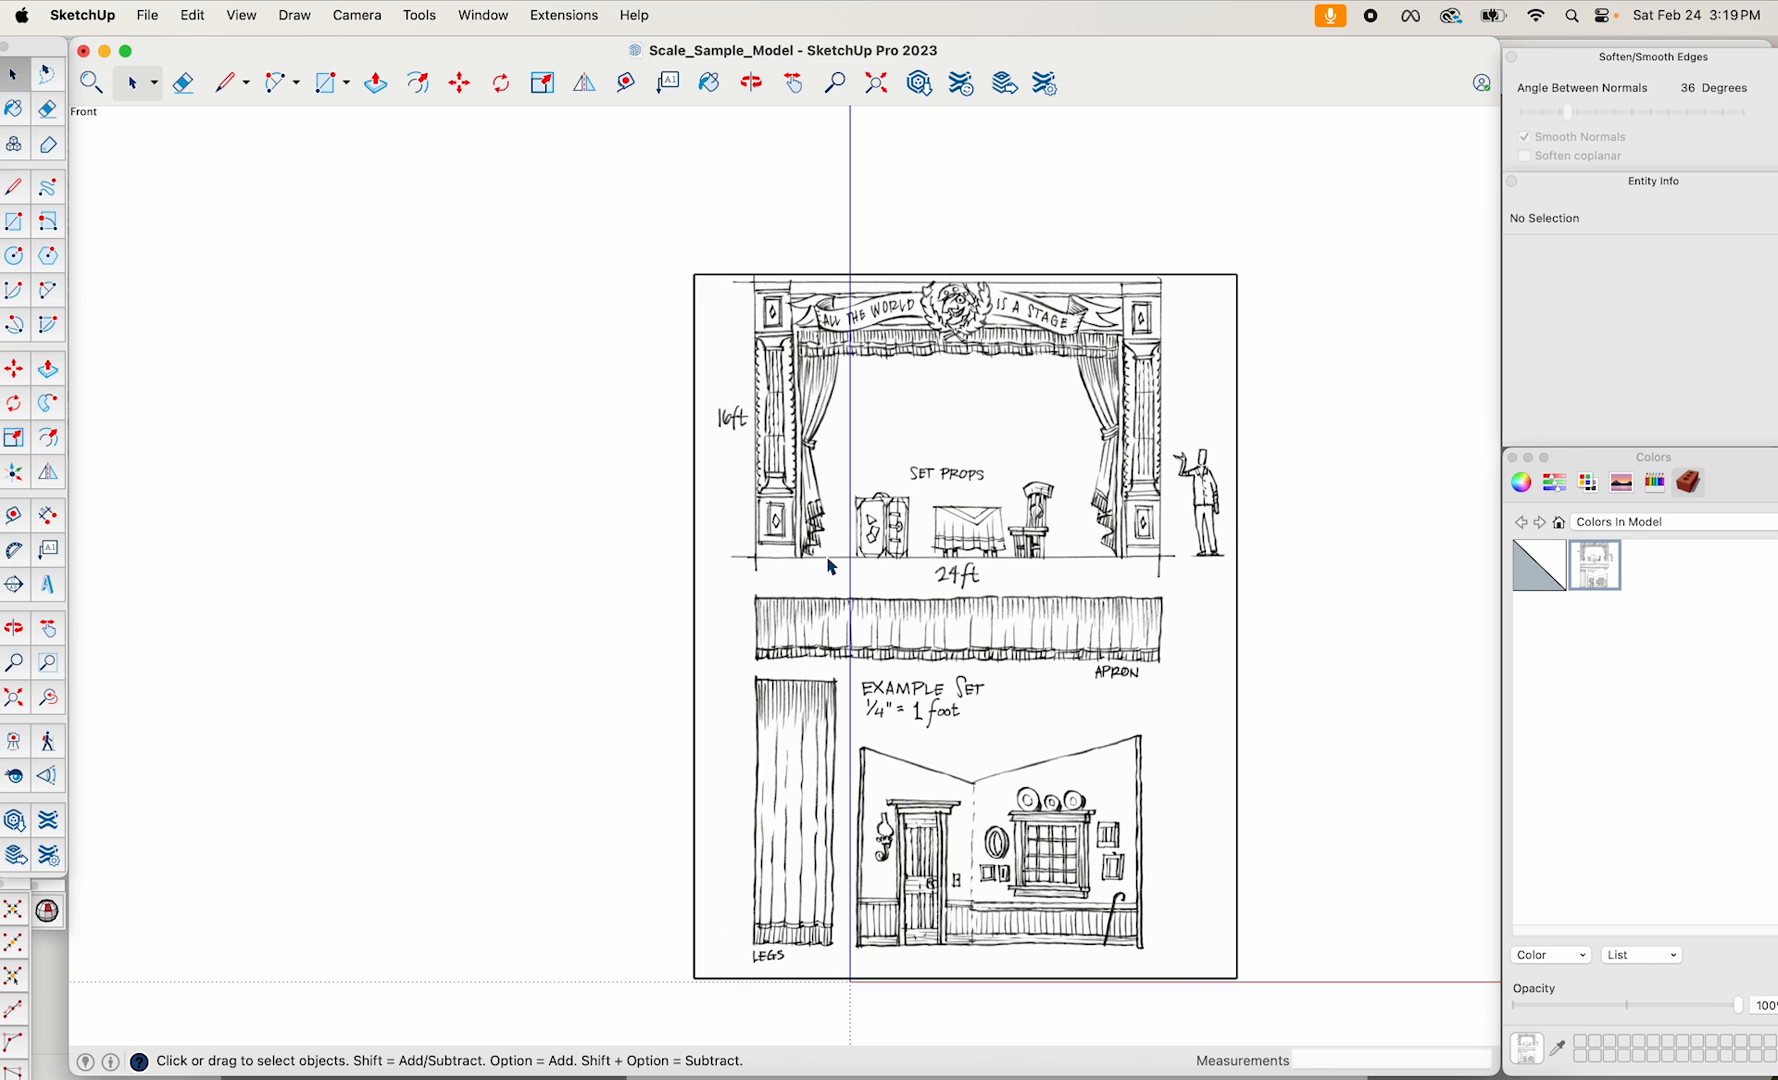
scroll(1038, 541, up, 5)
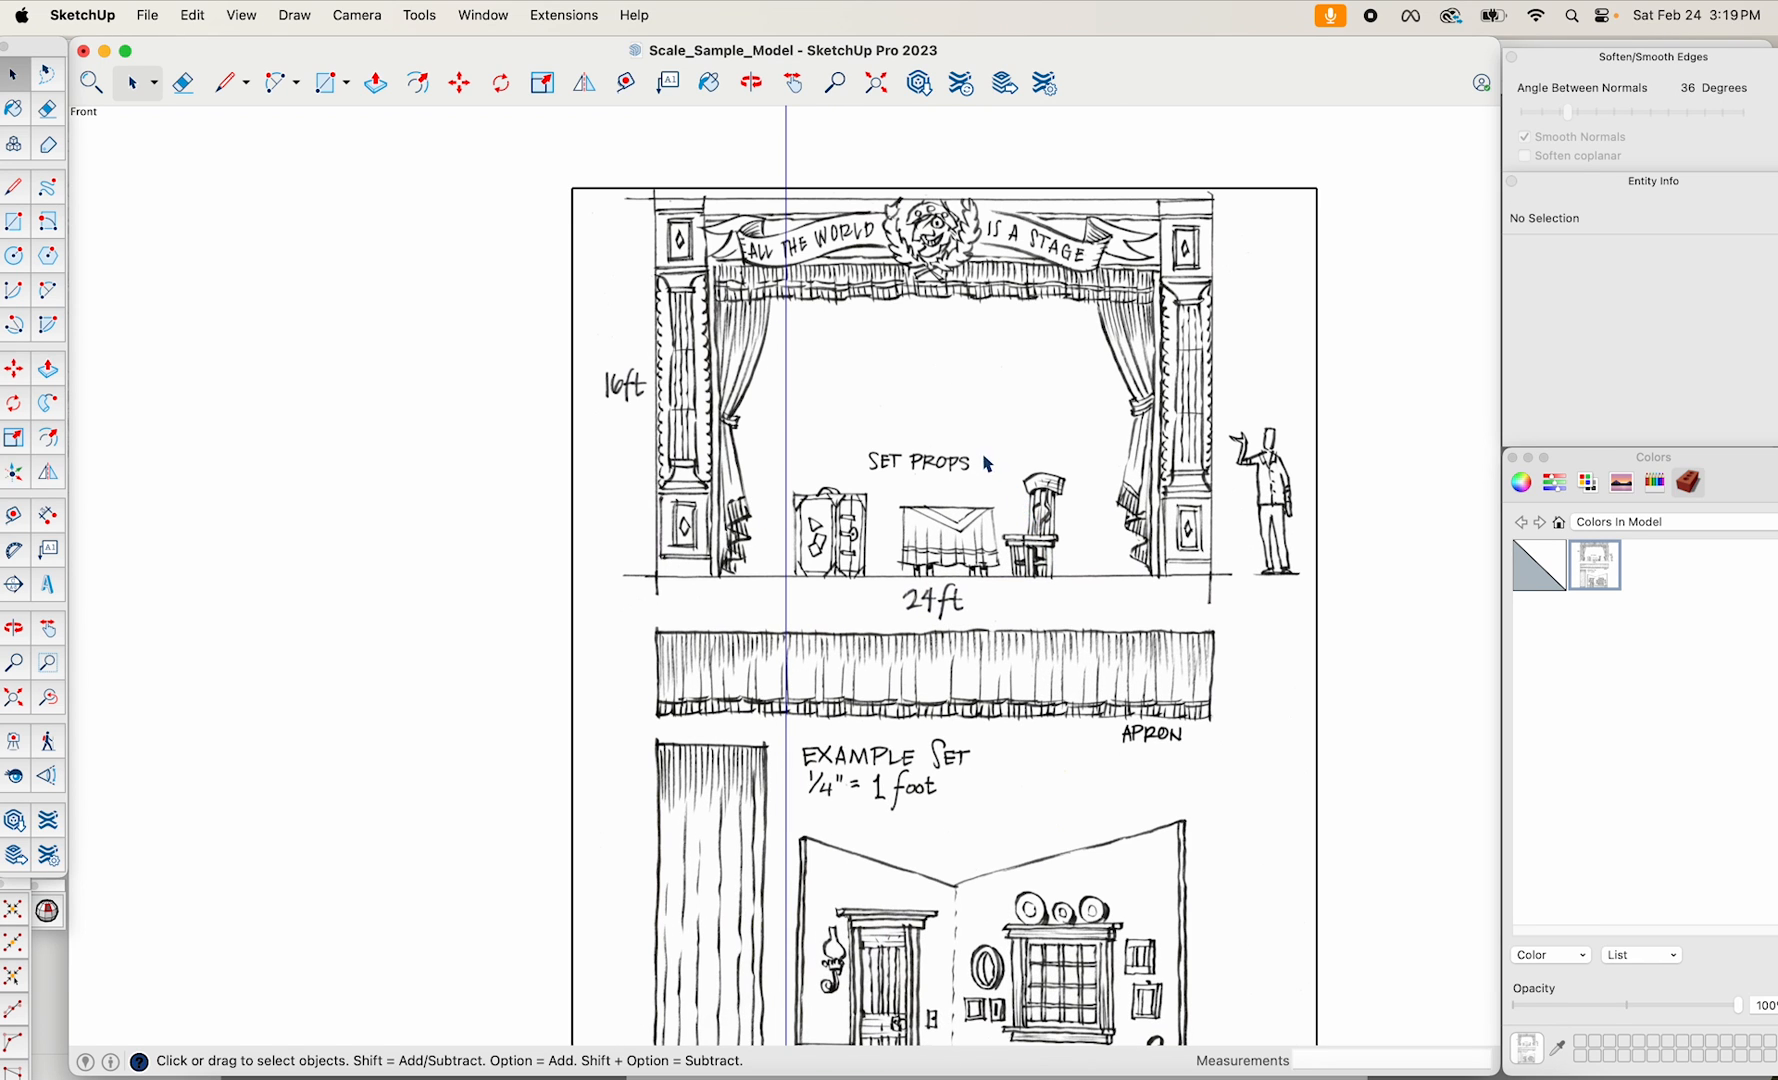
scroll(975, 516, up, 1)
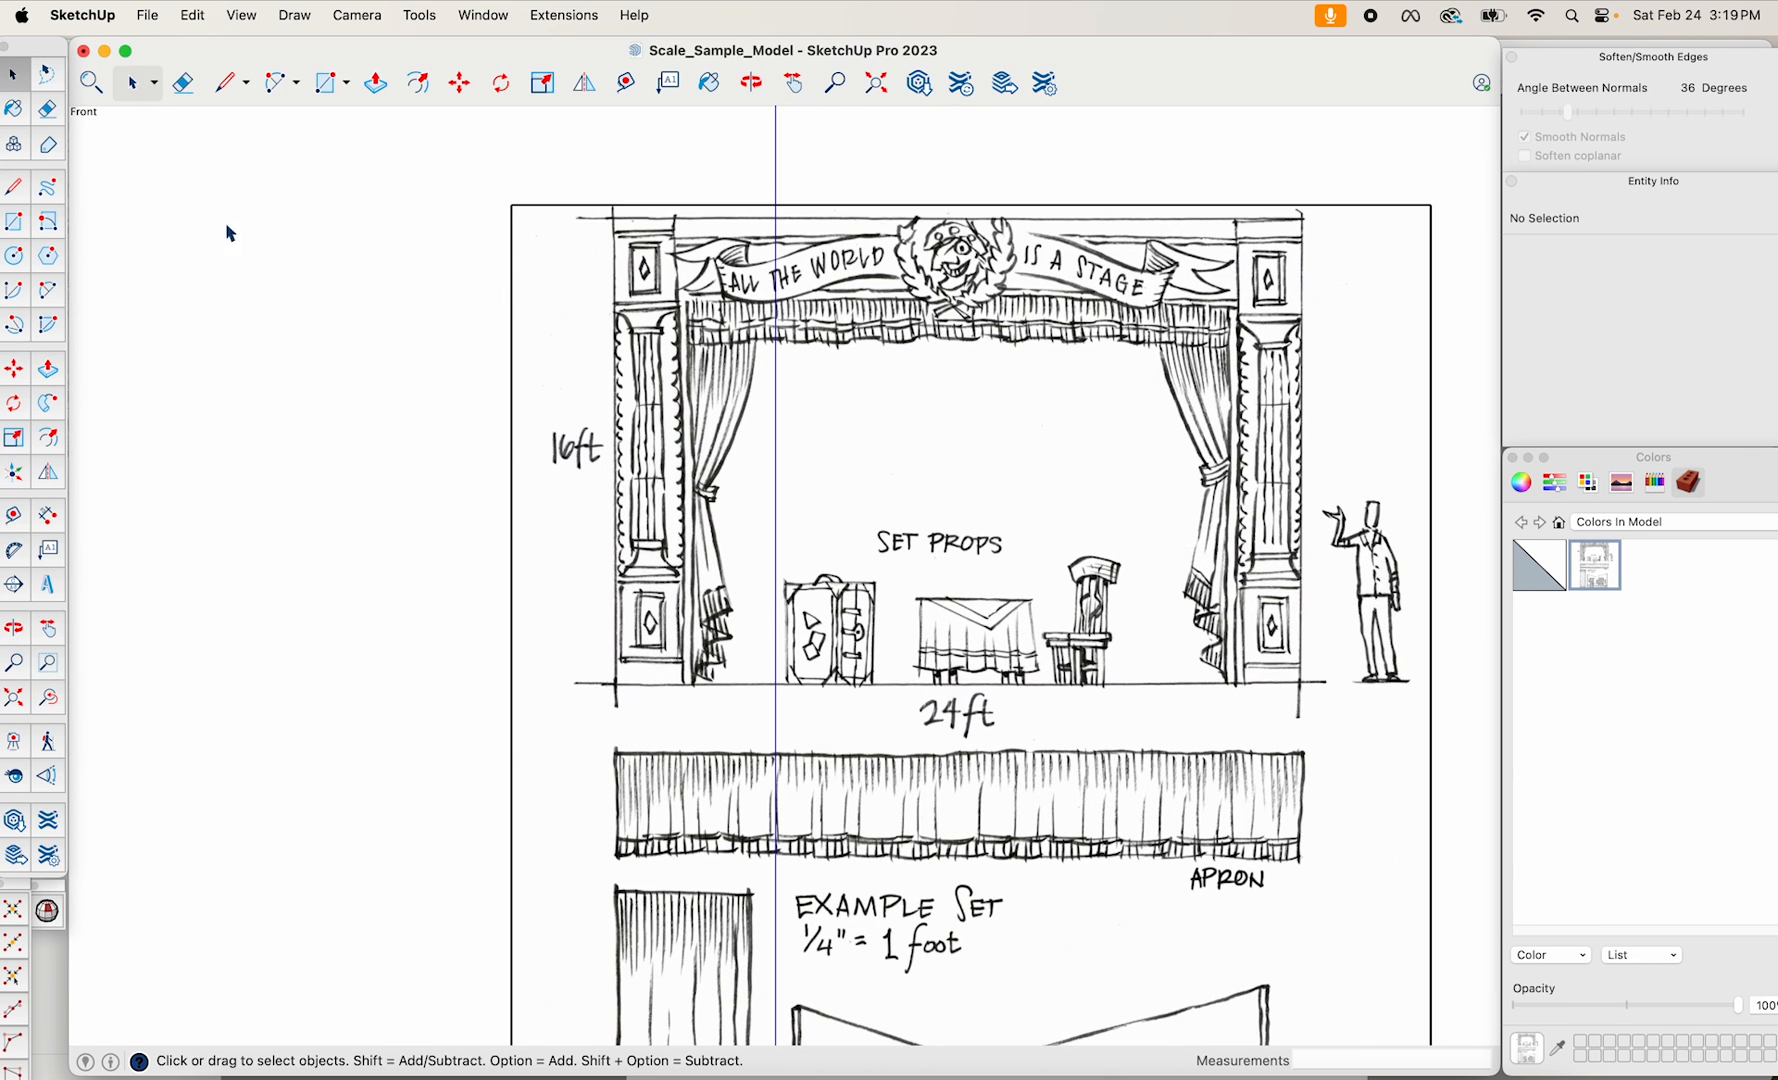
click(18, 227)
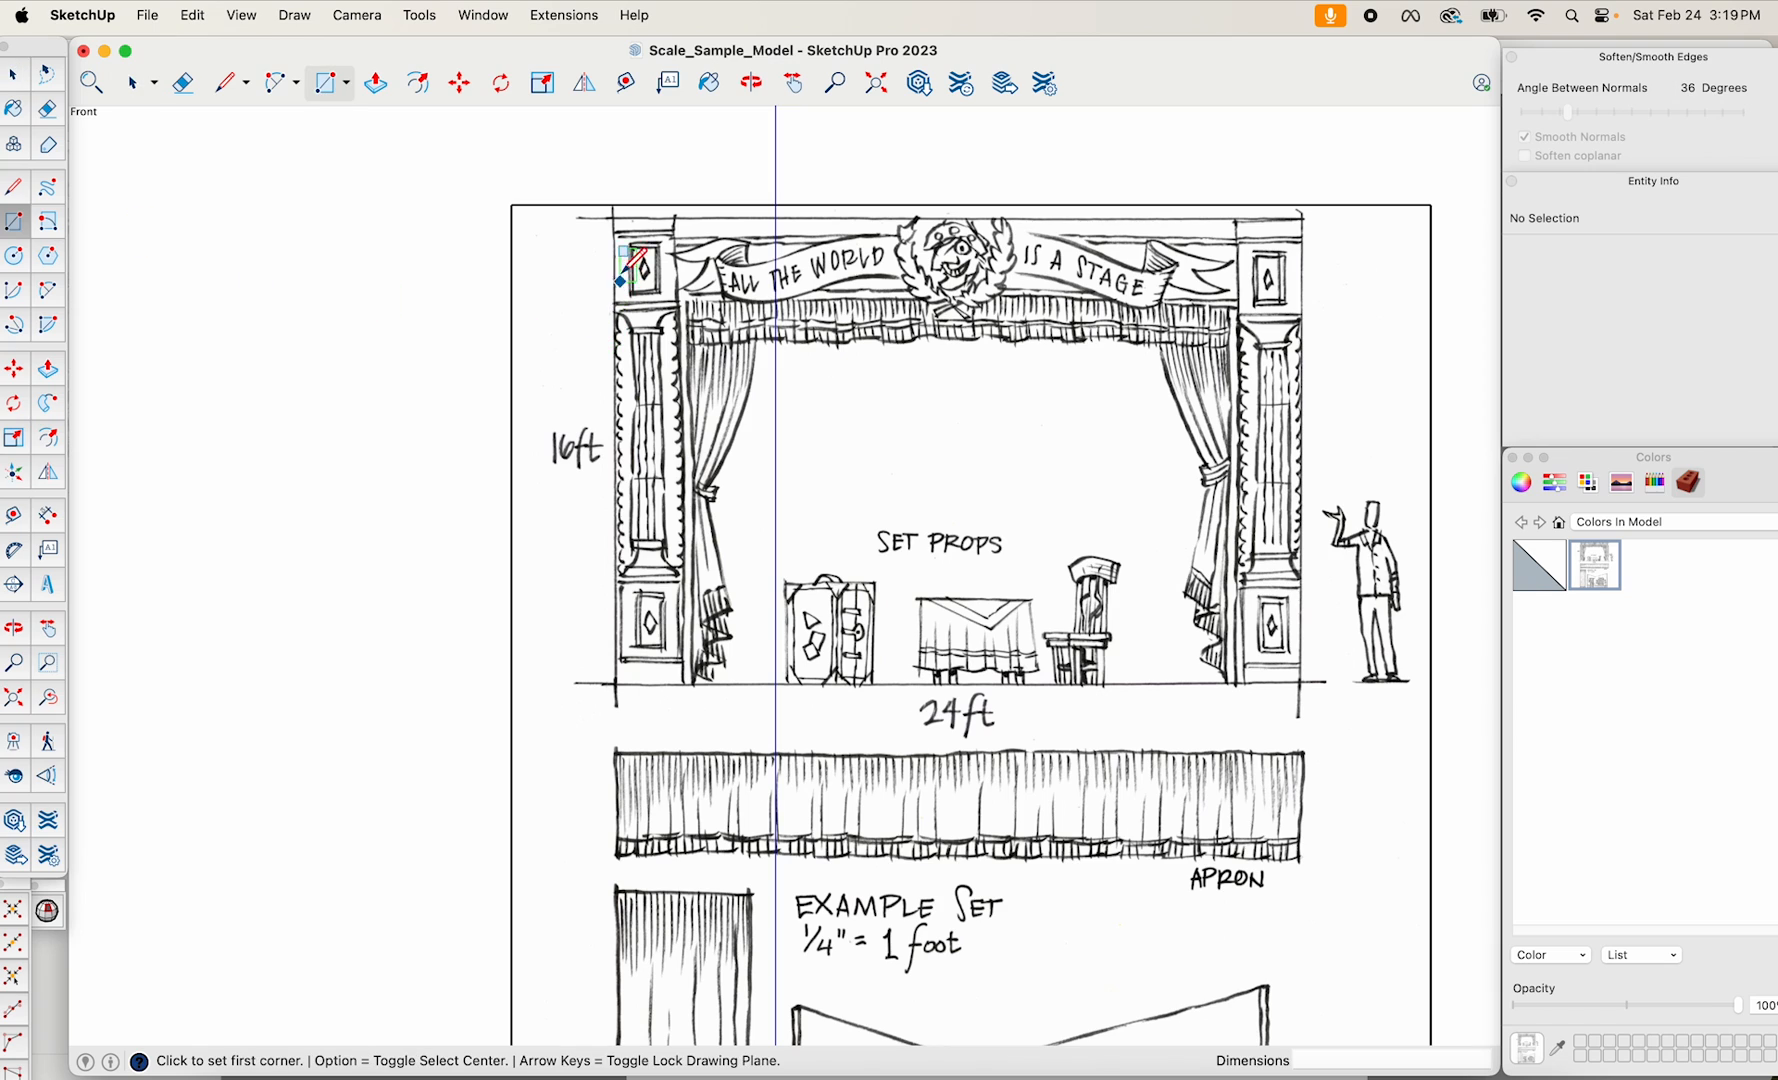
click(614, 216)
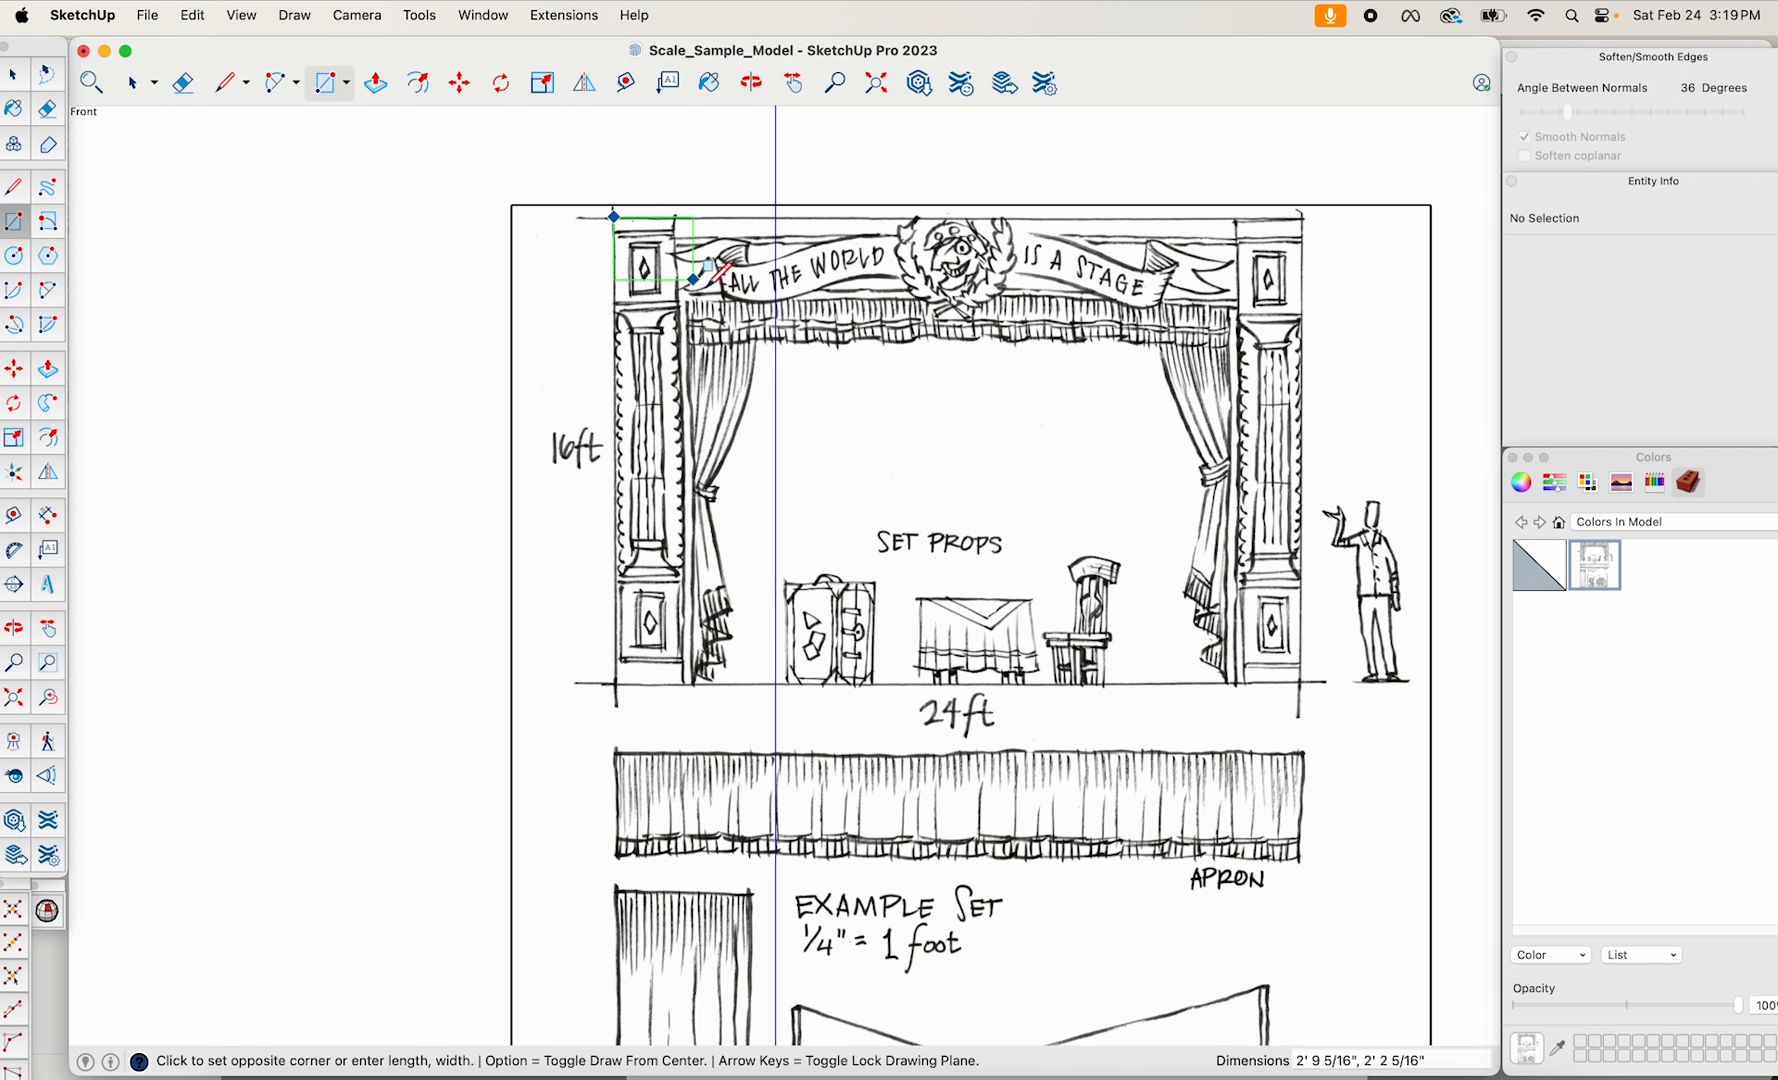
click(1303, 680)
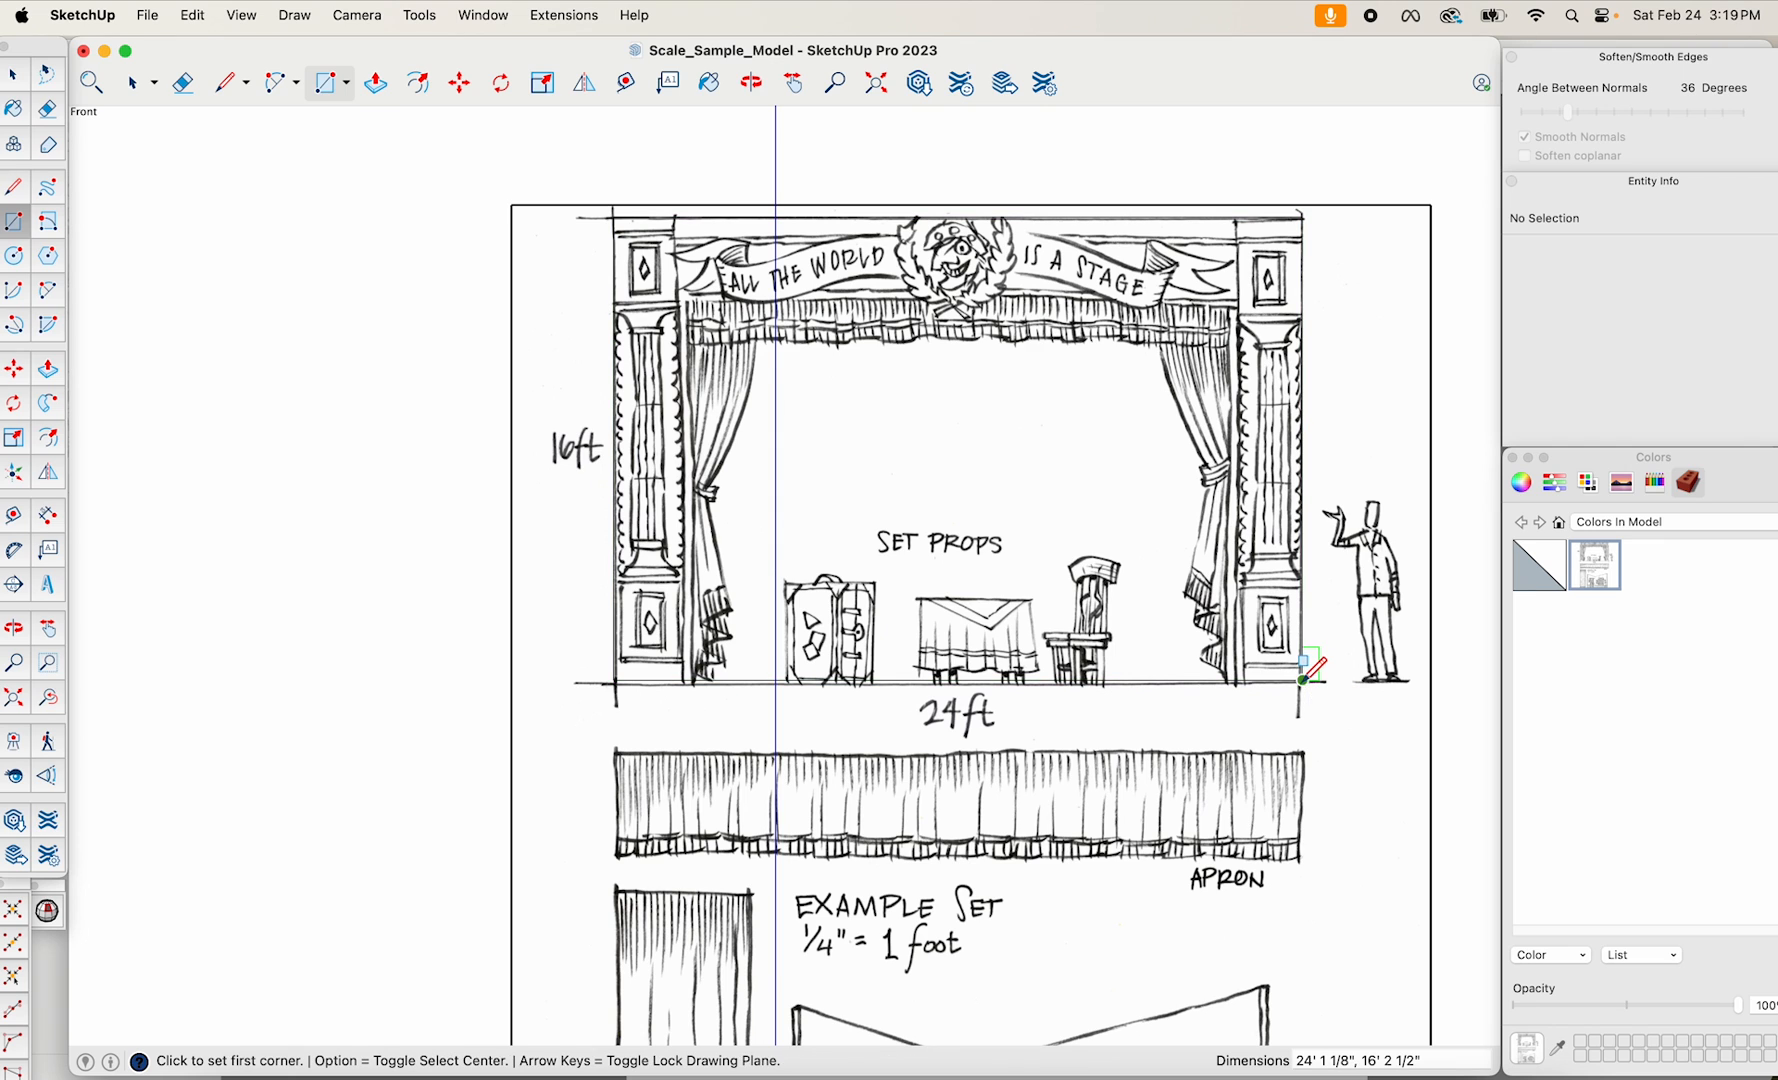
Move the lower edge of the stage rectangle down about 1 1/2" onto the drawn floor line.
scroll(1054, 690, up, 3)
key(space)
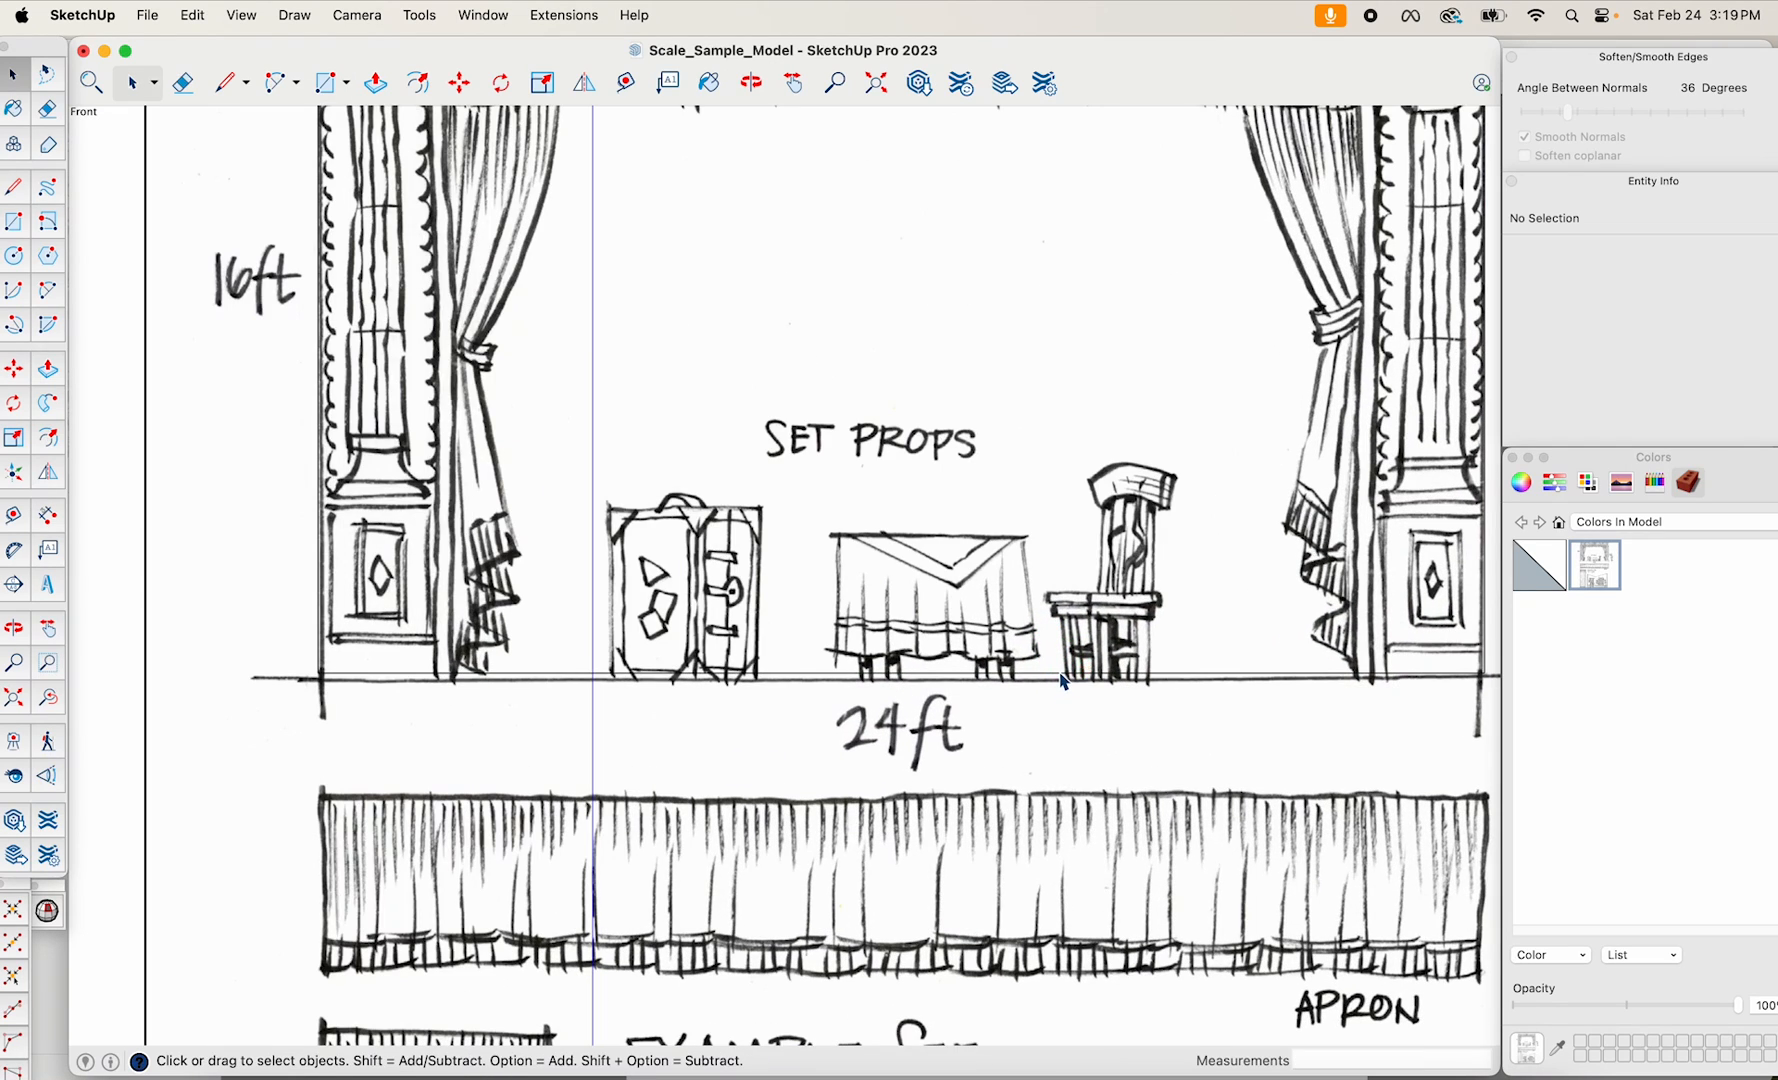
click(1063, 679)
key(m)
click(1062, 678)
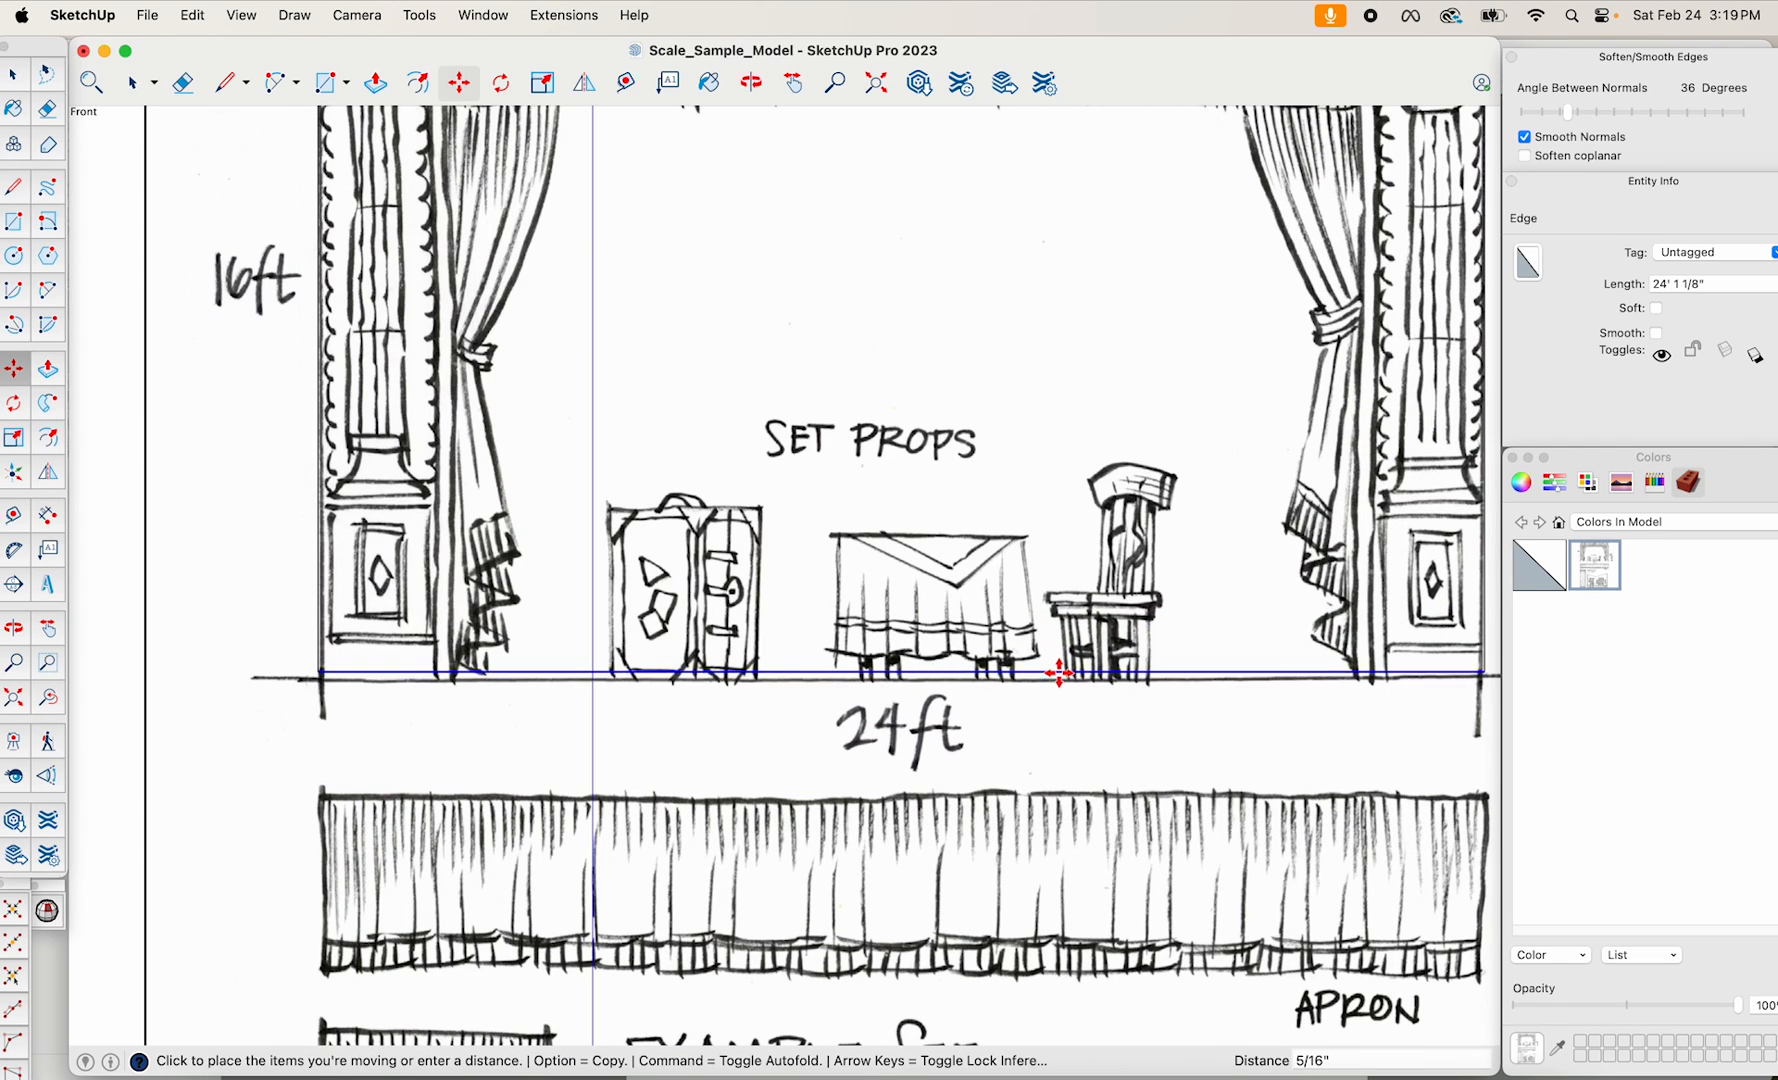
click(1060, 679)
scroll(1060, 679, down, 5)
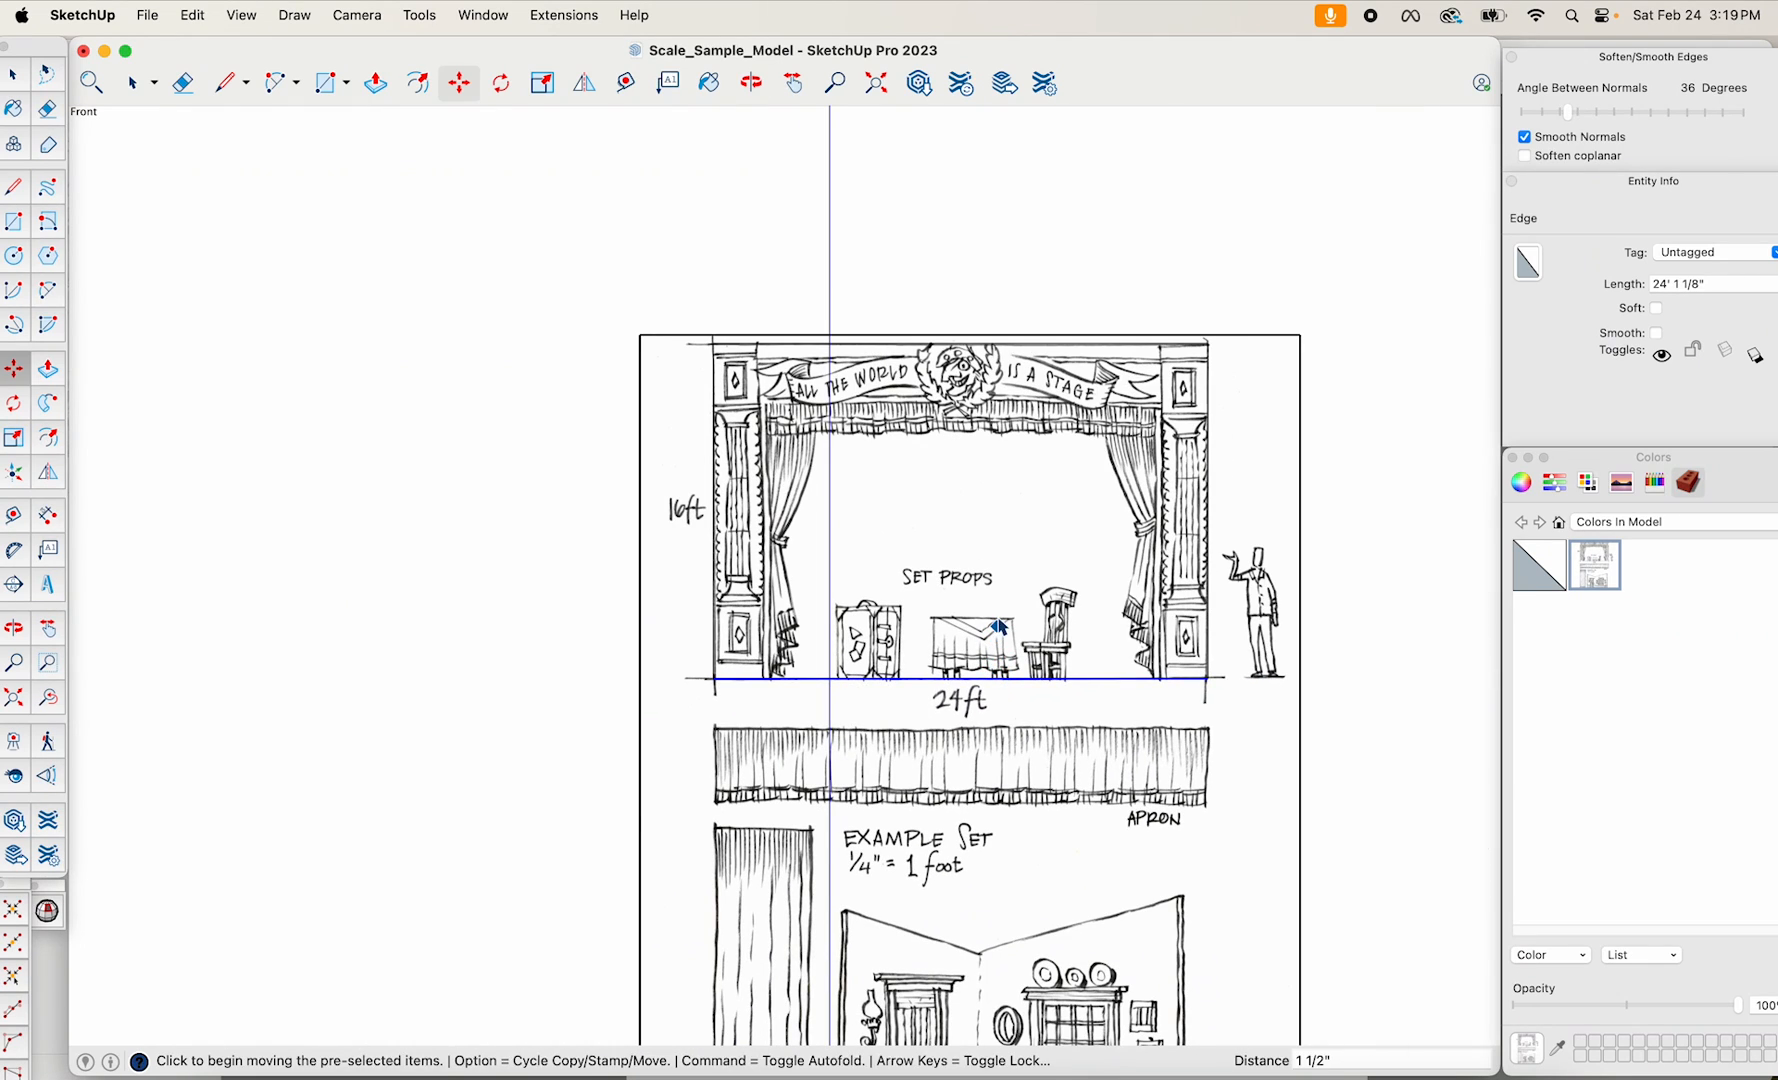
Copy the traced stage face about 63' 10" to the open area left of the sketch sheet, near its base level.
key(space)
click(1000, 610)
shift+middle_drag(1000, 610, 1120, 590)
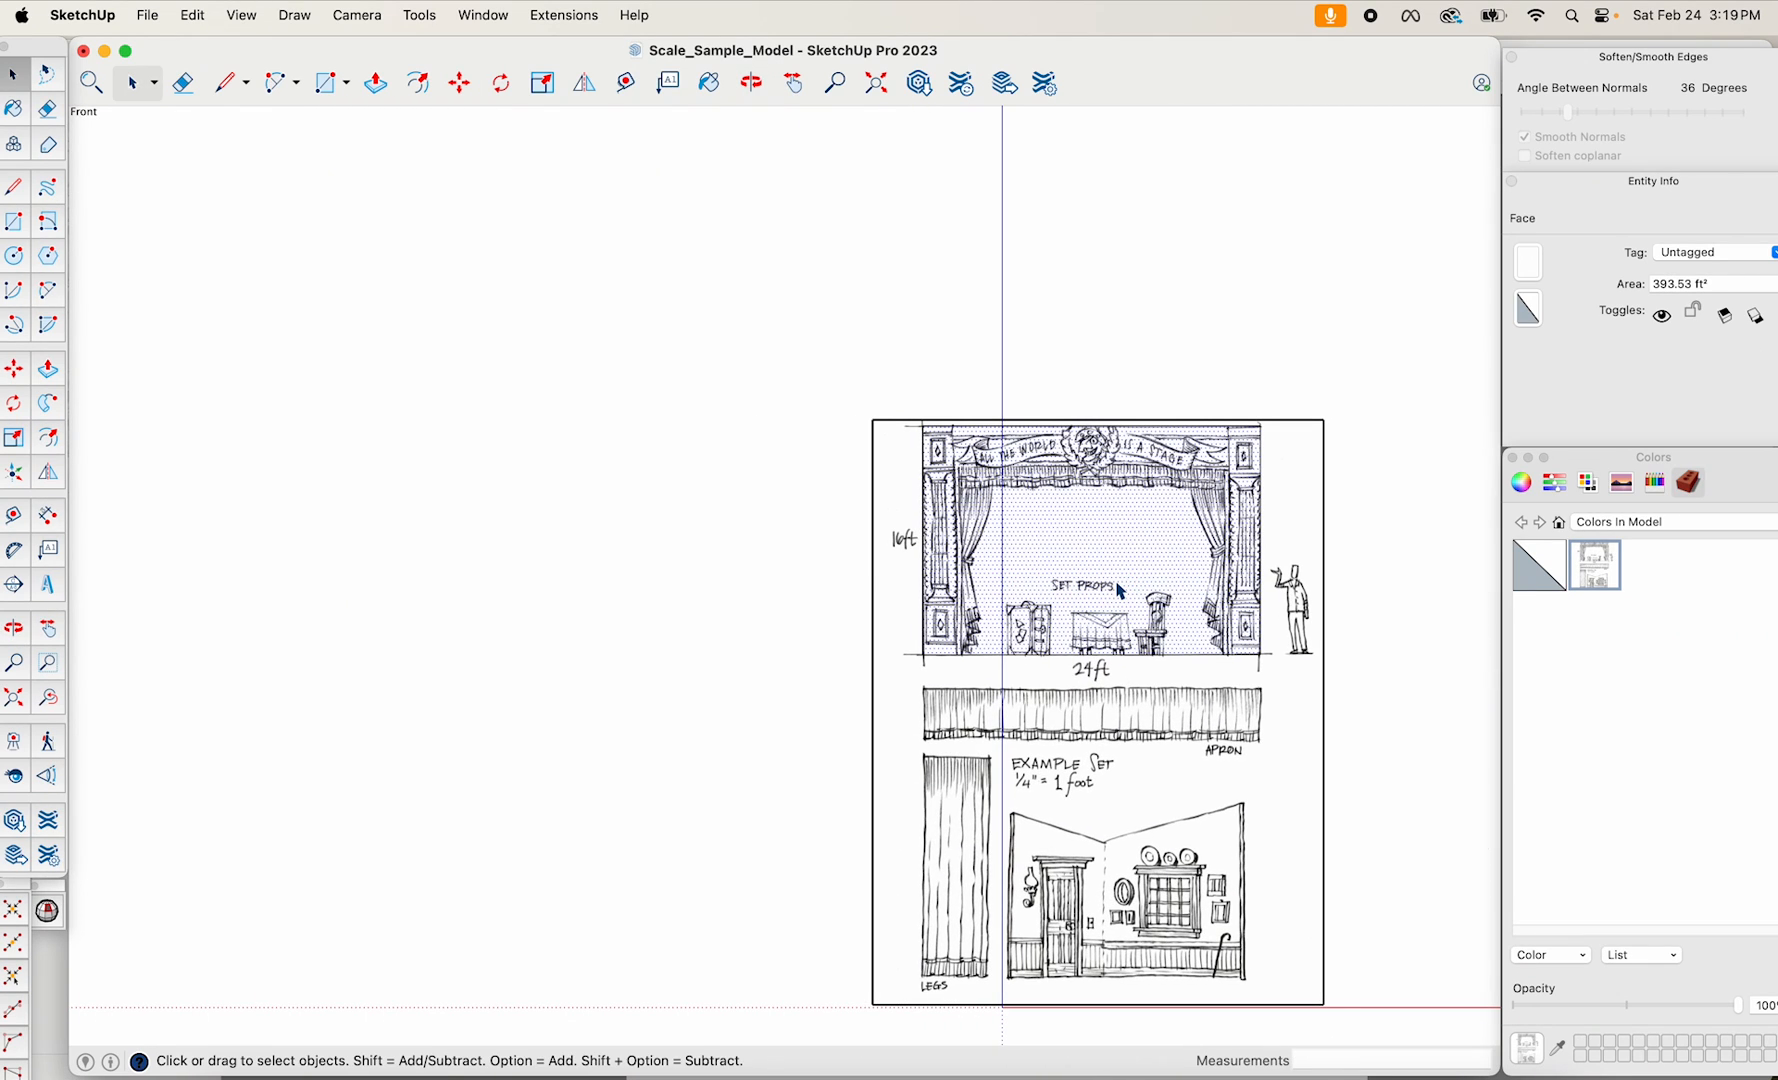
key(m)
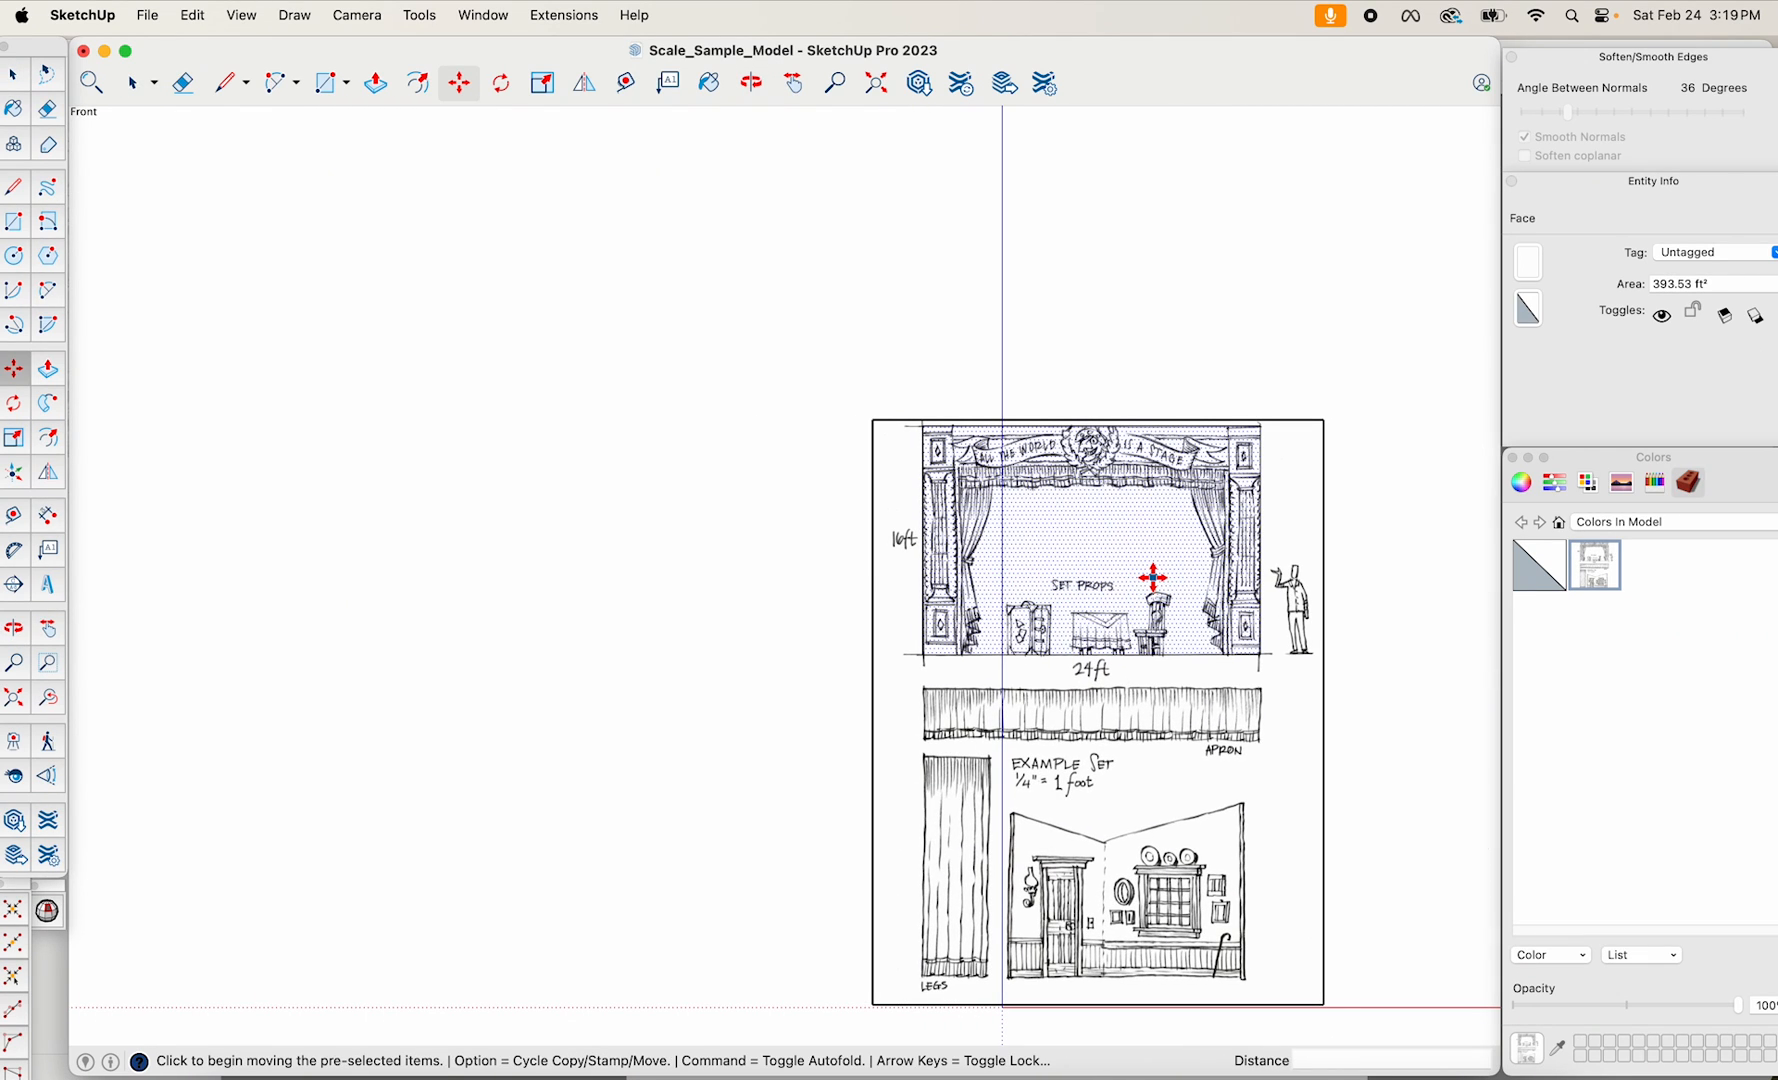
click(1153, 577)
key(alt)
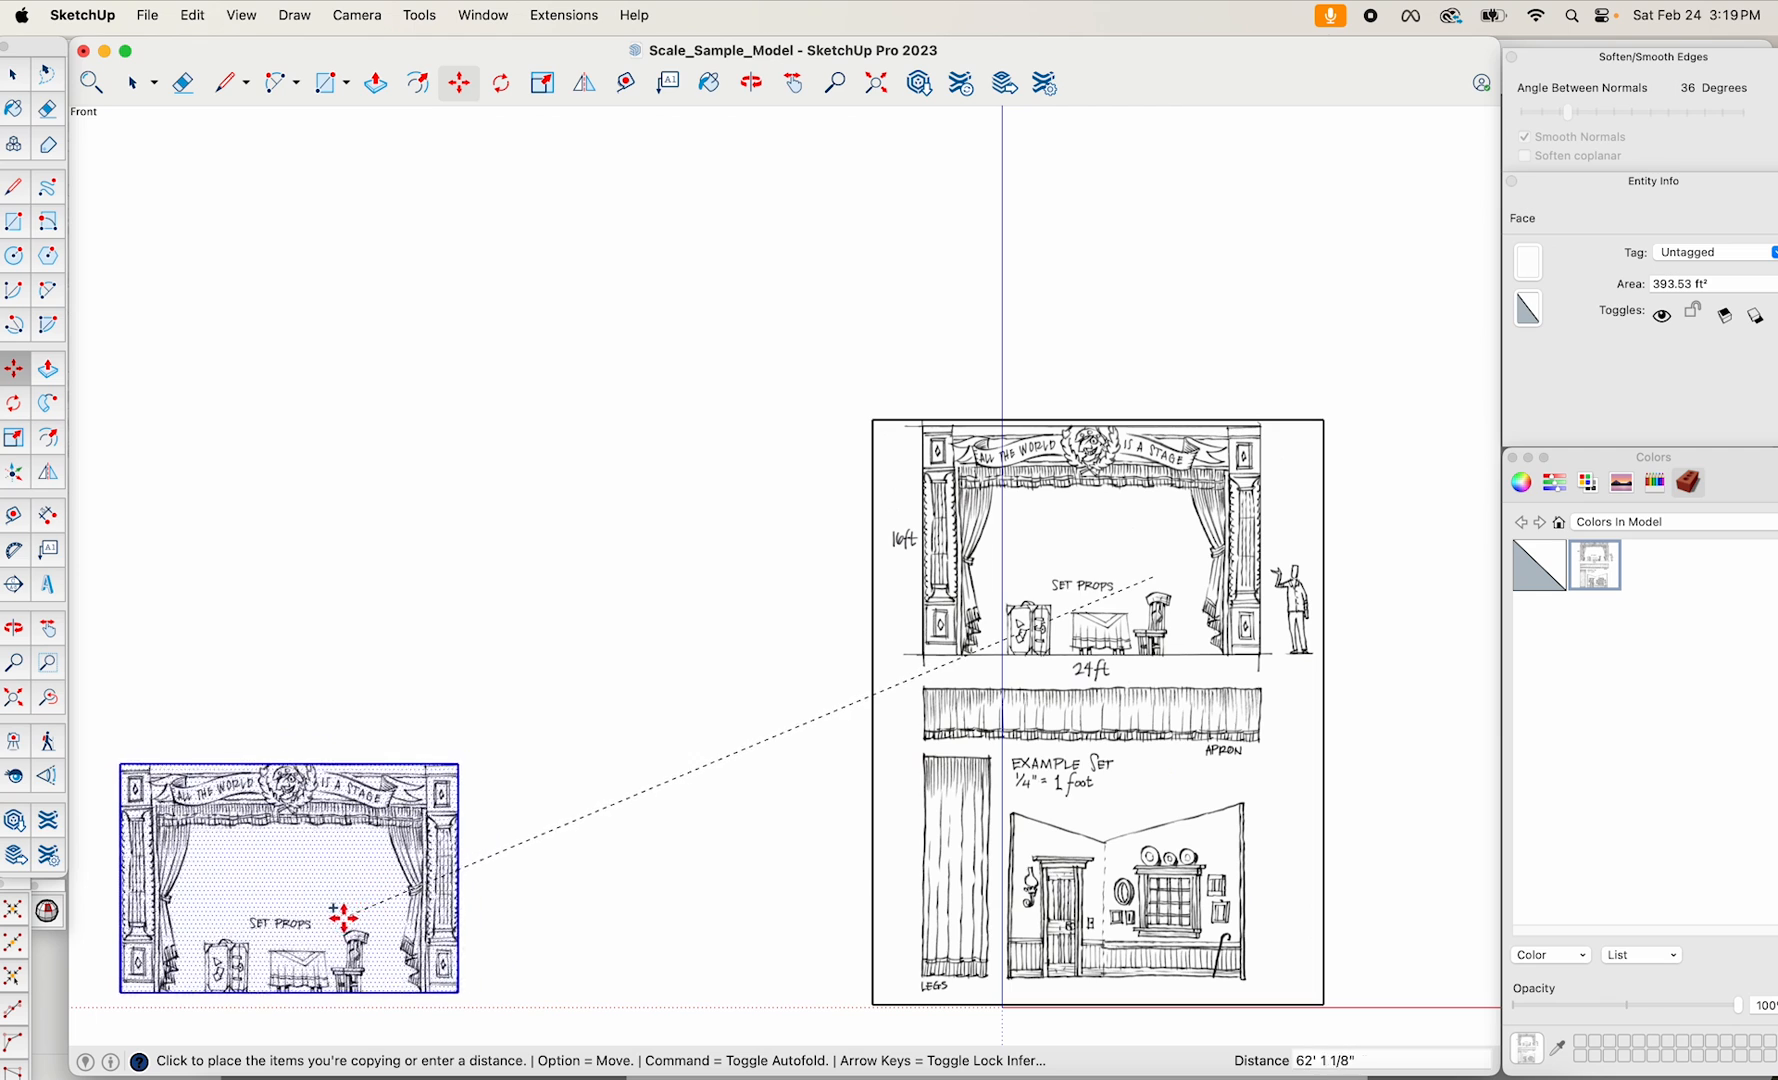
click(329, 933)
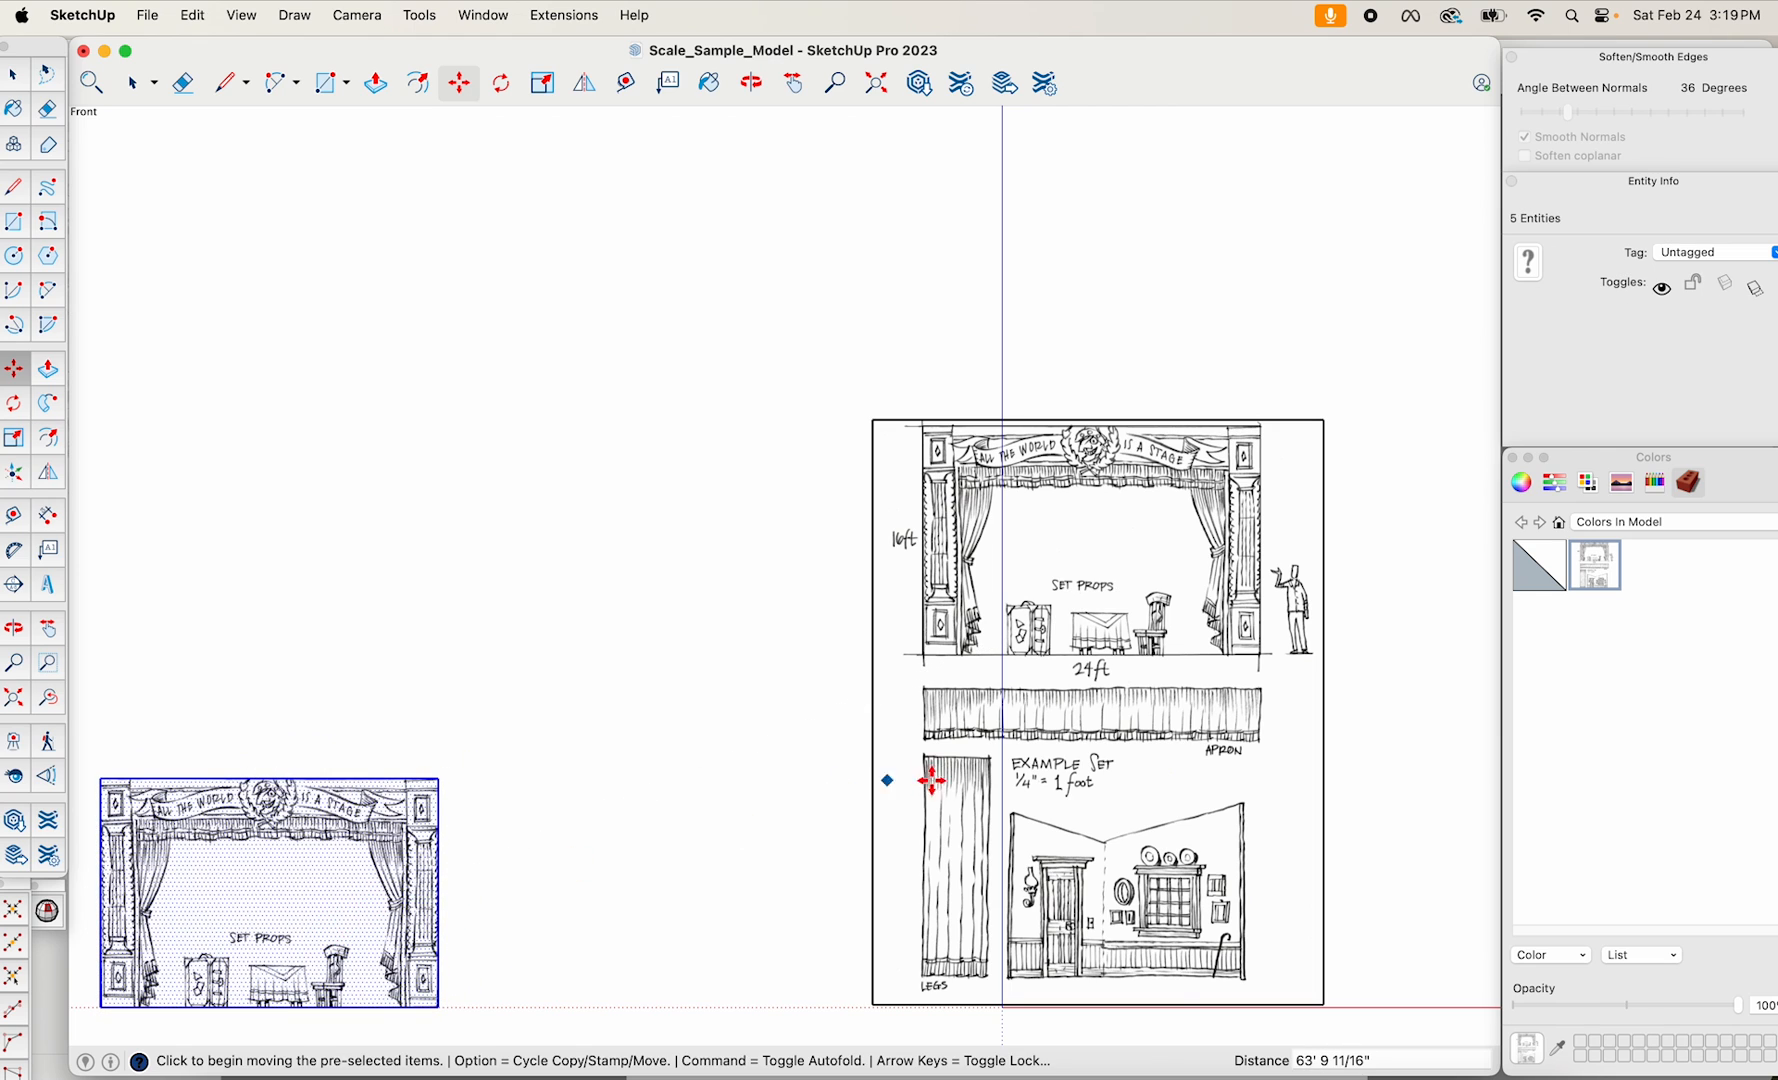
Trace the drawn apron curtain with a rectangle about 24' 2" wide by 3' 9 1/2" high.
scroll(932, 780, up, 6)
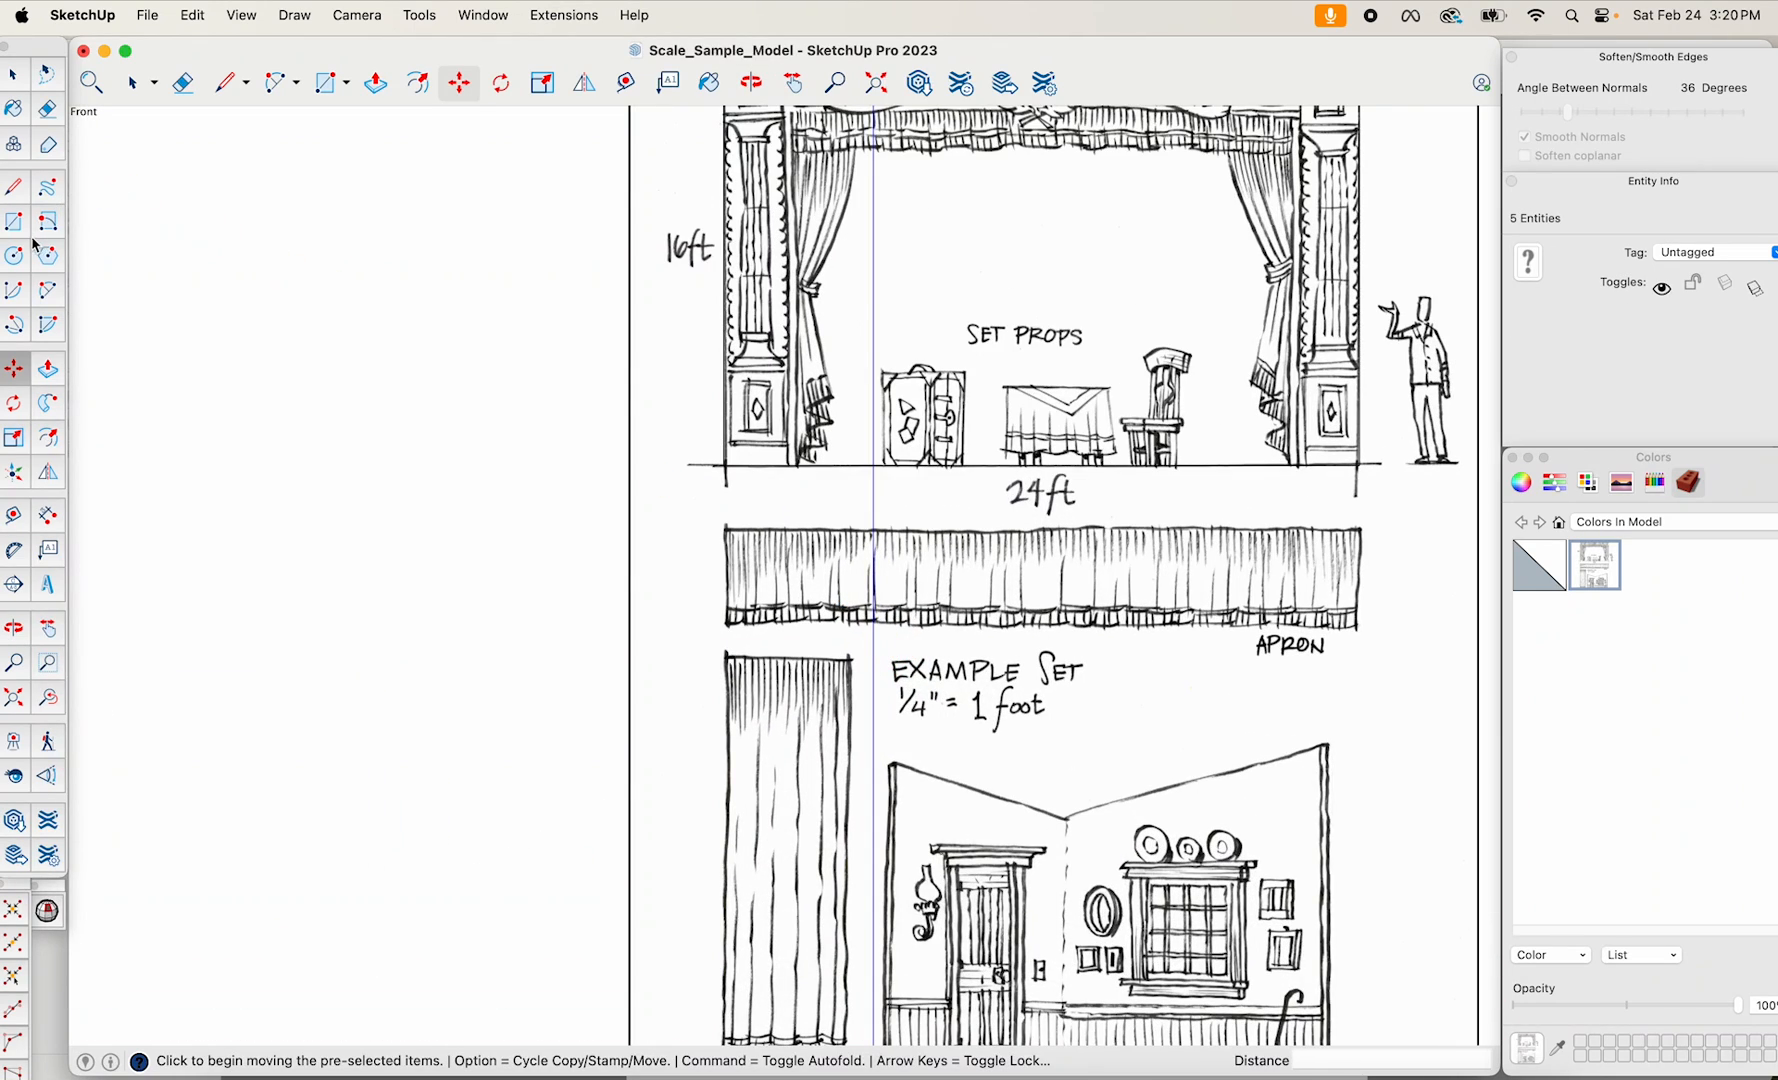
click(16, 222)
scroll(850, 540, up, 2)
scroll(686, 500, up, 2)
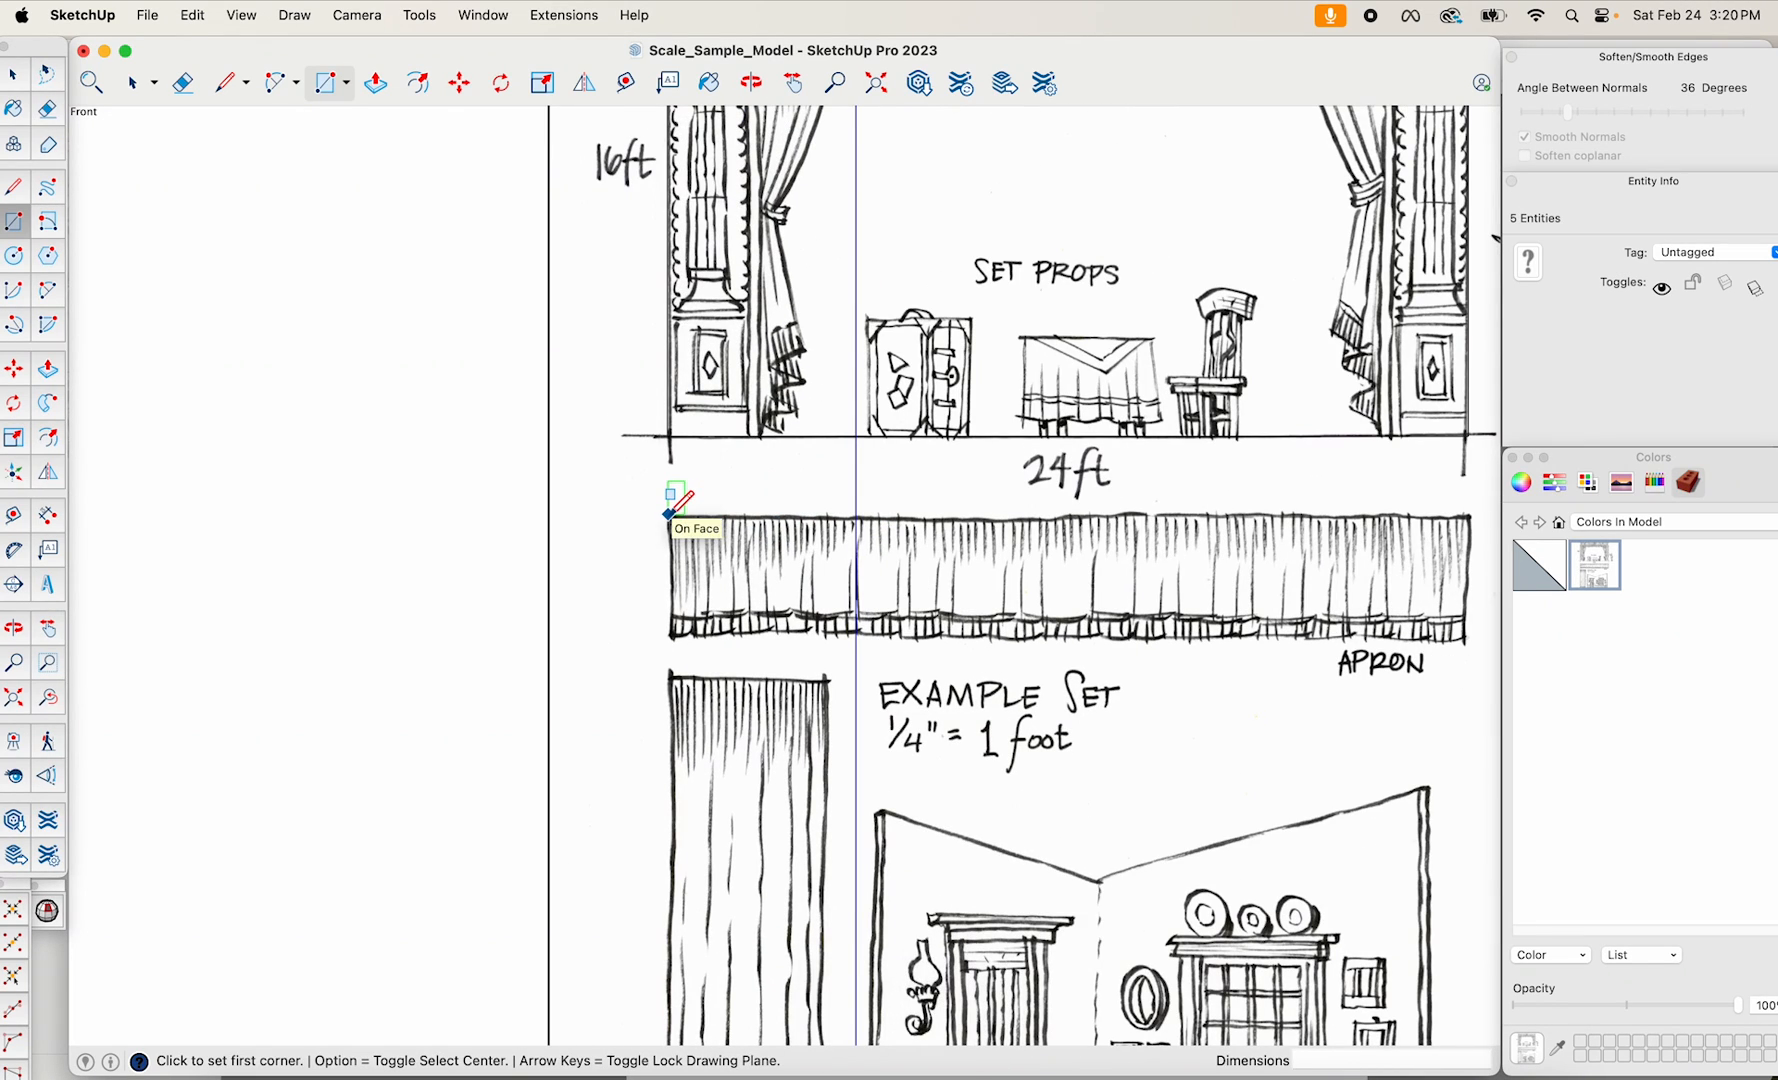
click(668, 515)
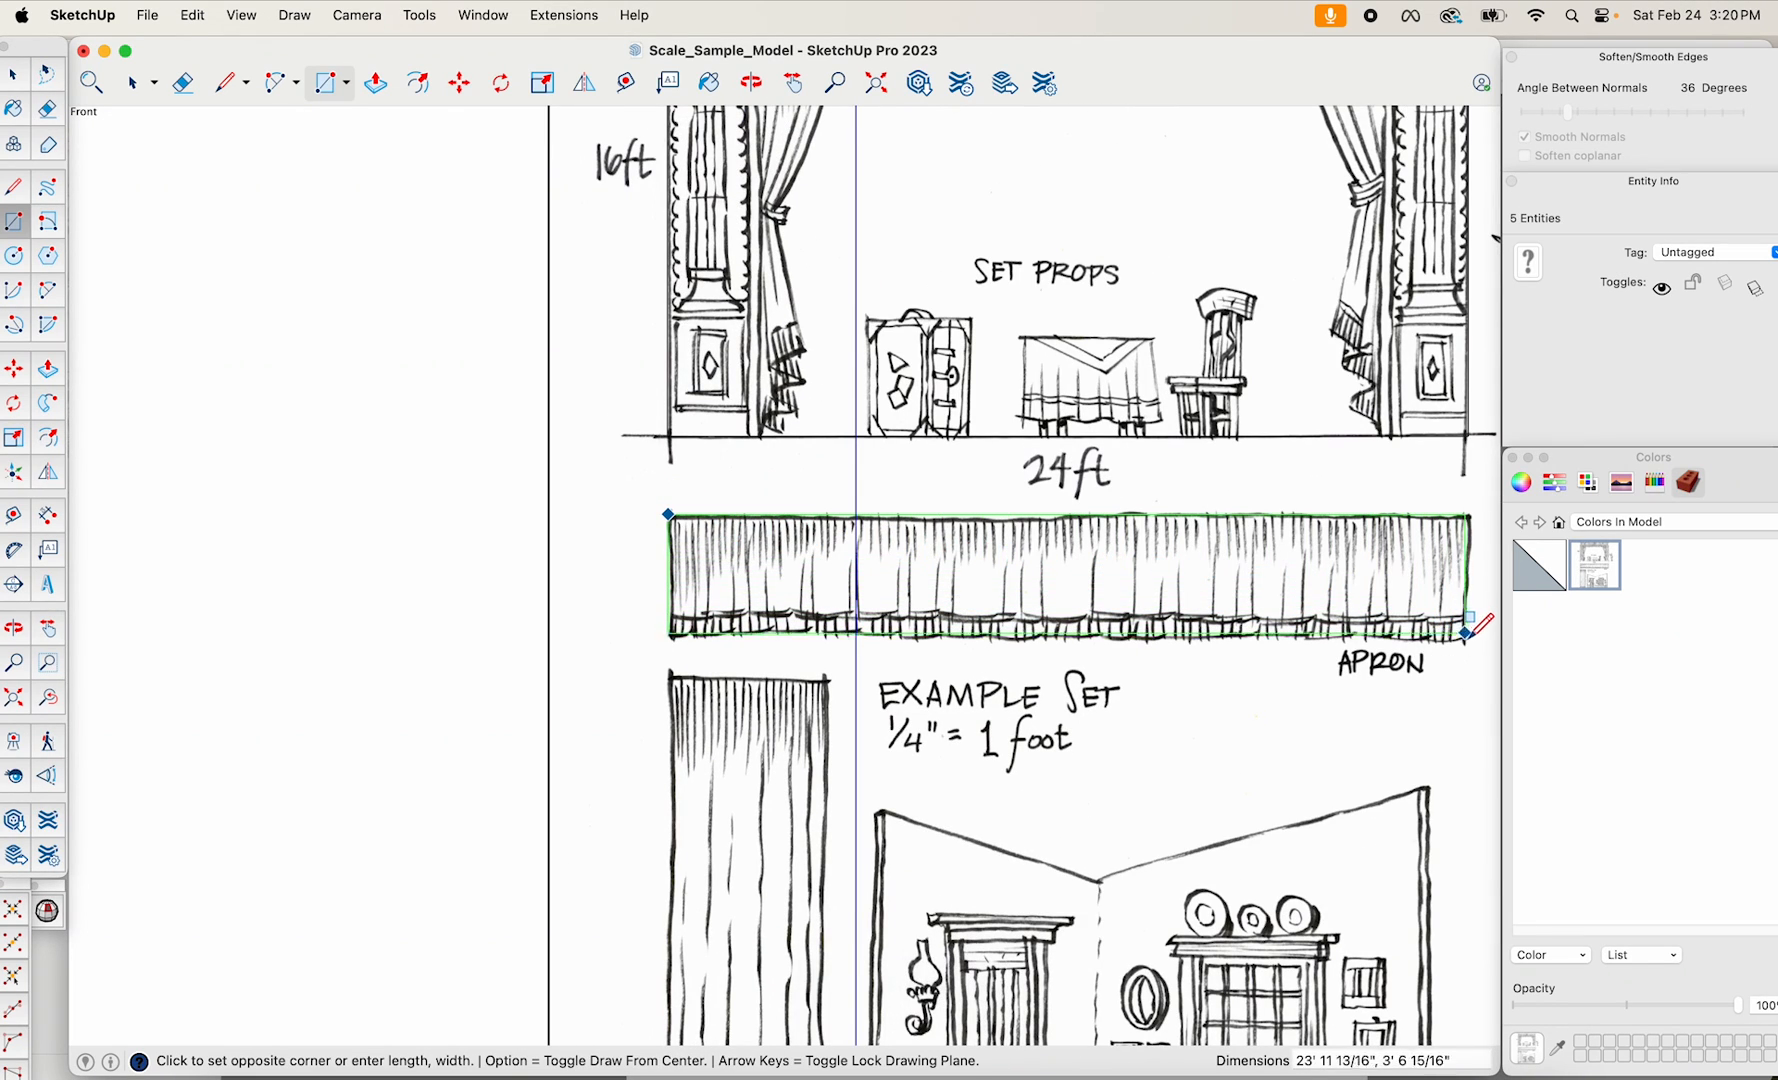
click(1469, 641)
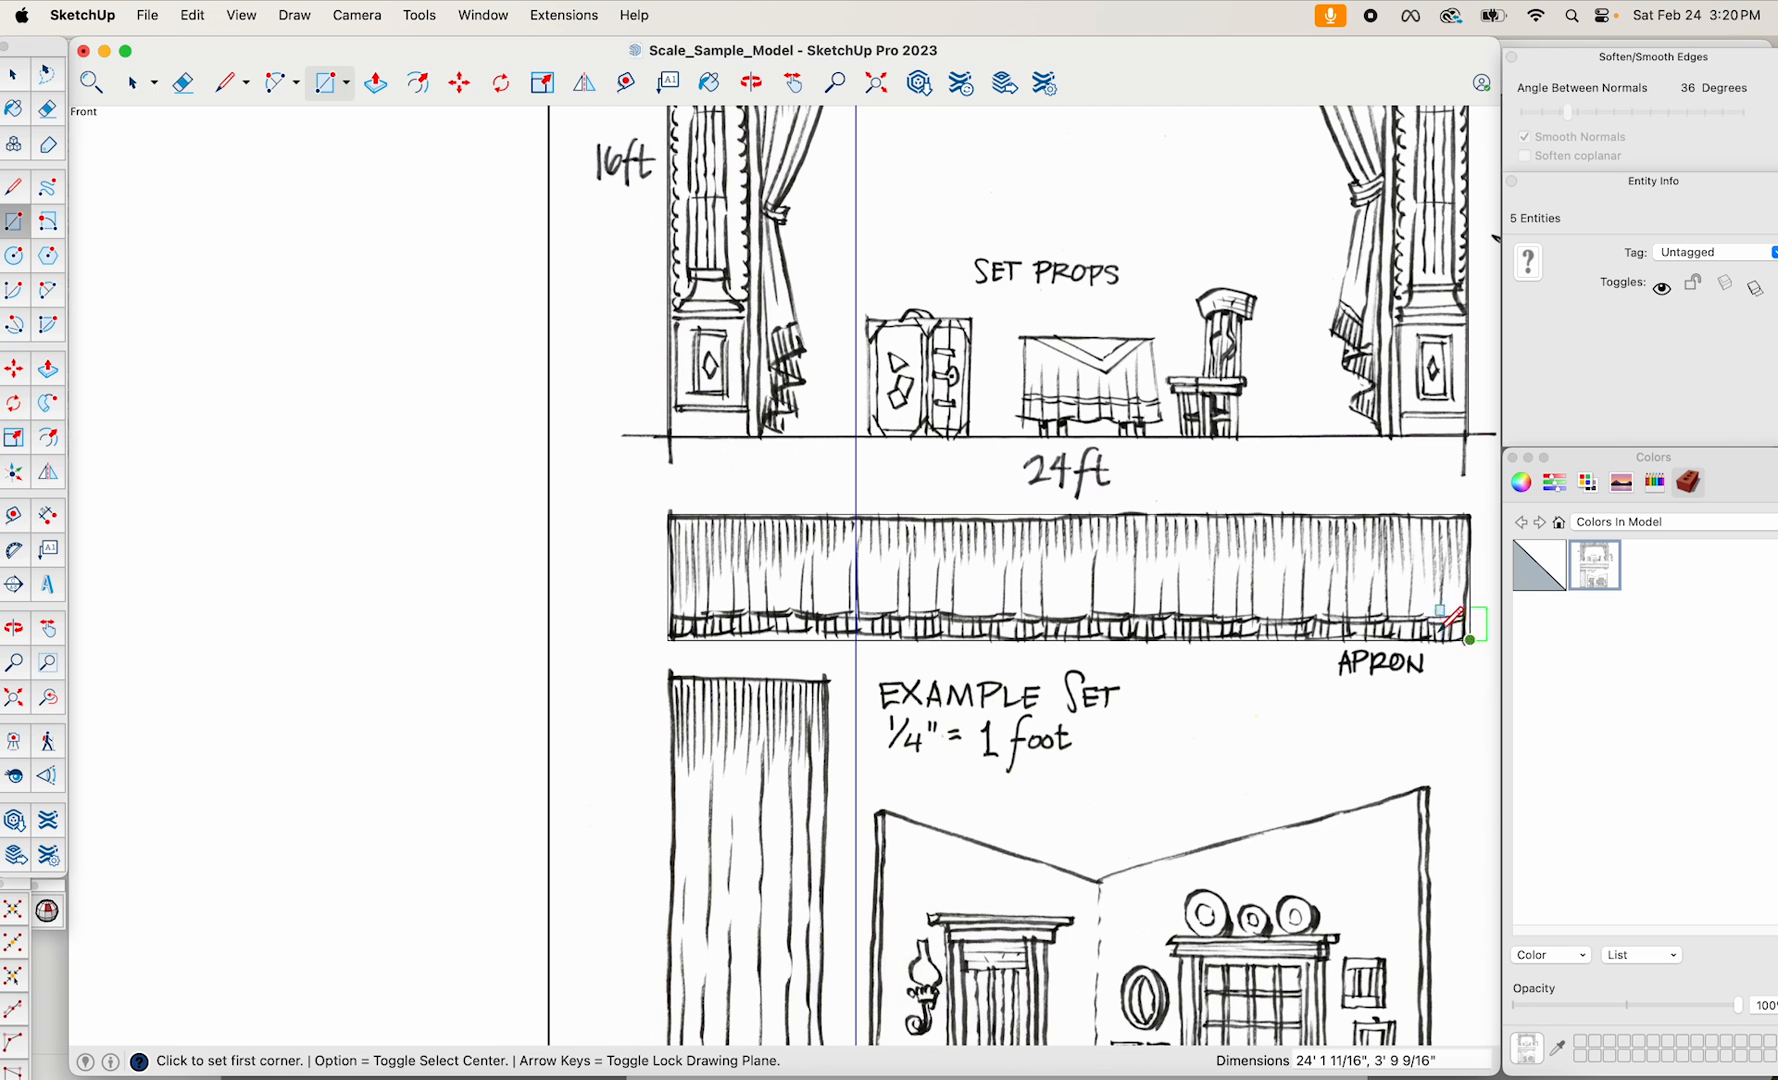
Copy the traced apron face about 57' 9" away from the sheet, placing it above the copied stage.
key(space)
click(1290, 598)
scroll(1290, 598, down, 5)
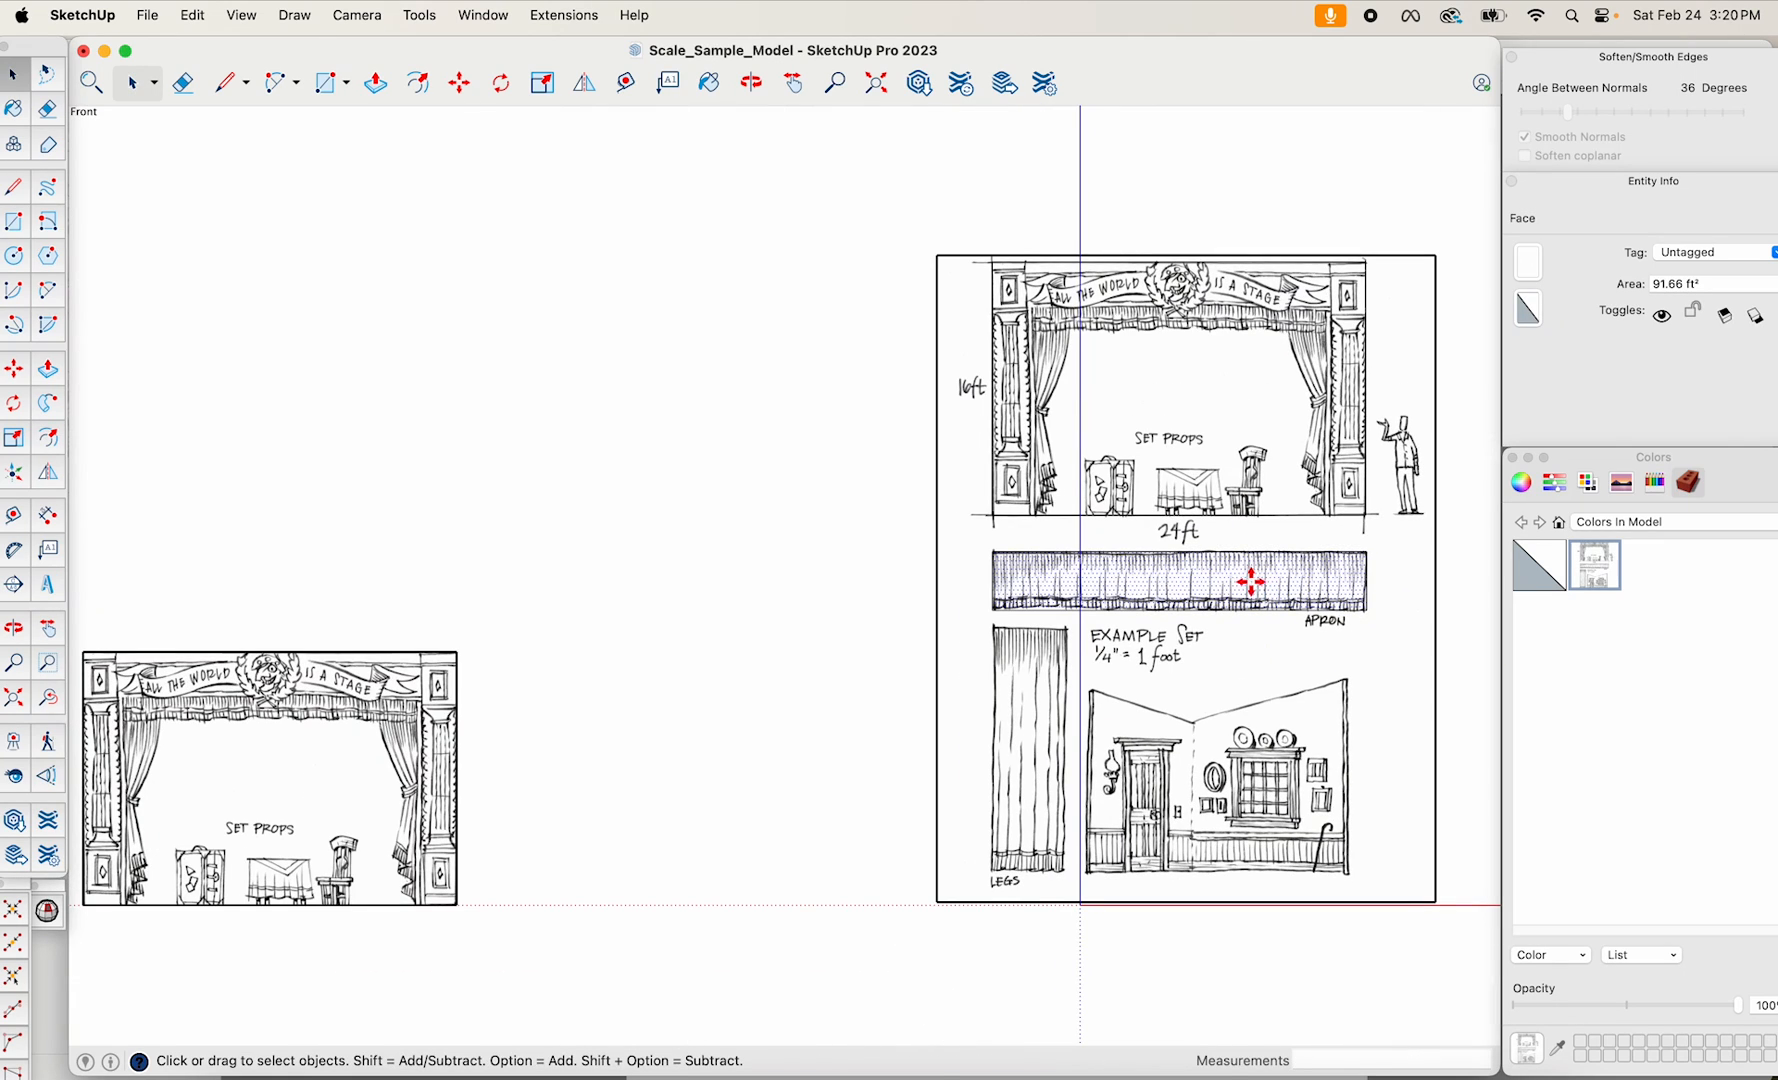
key(m)
click(1229, 580)
key(alt)
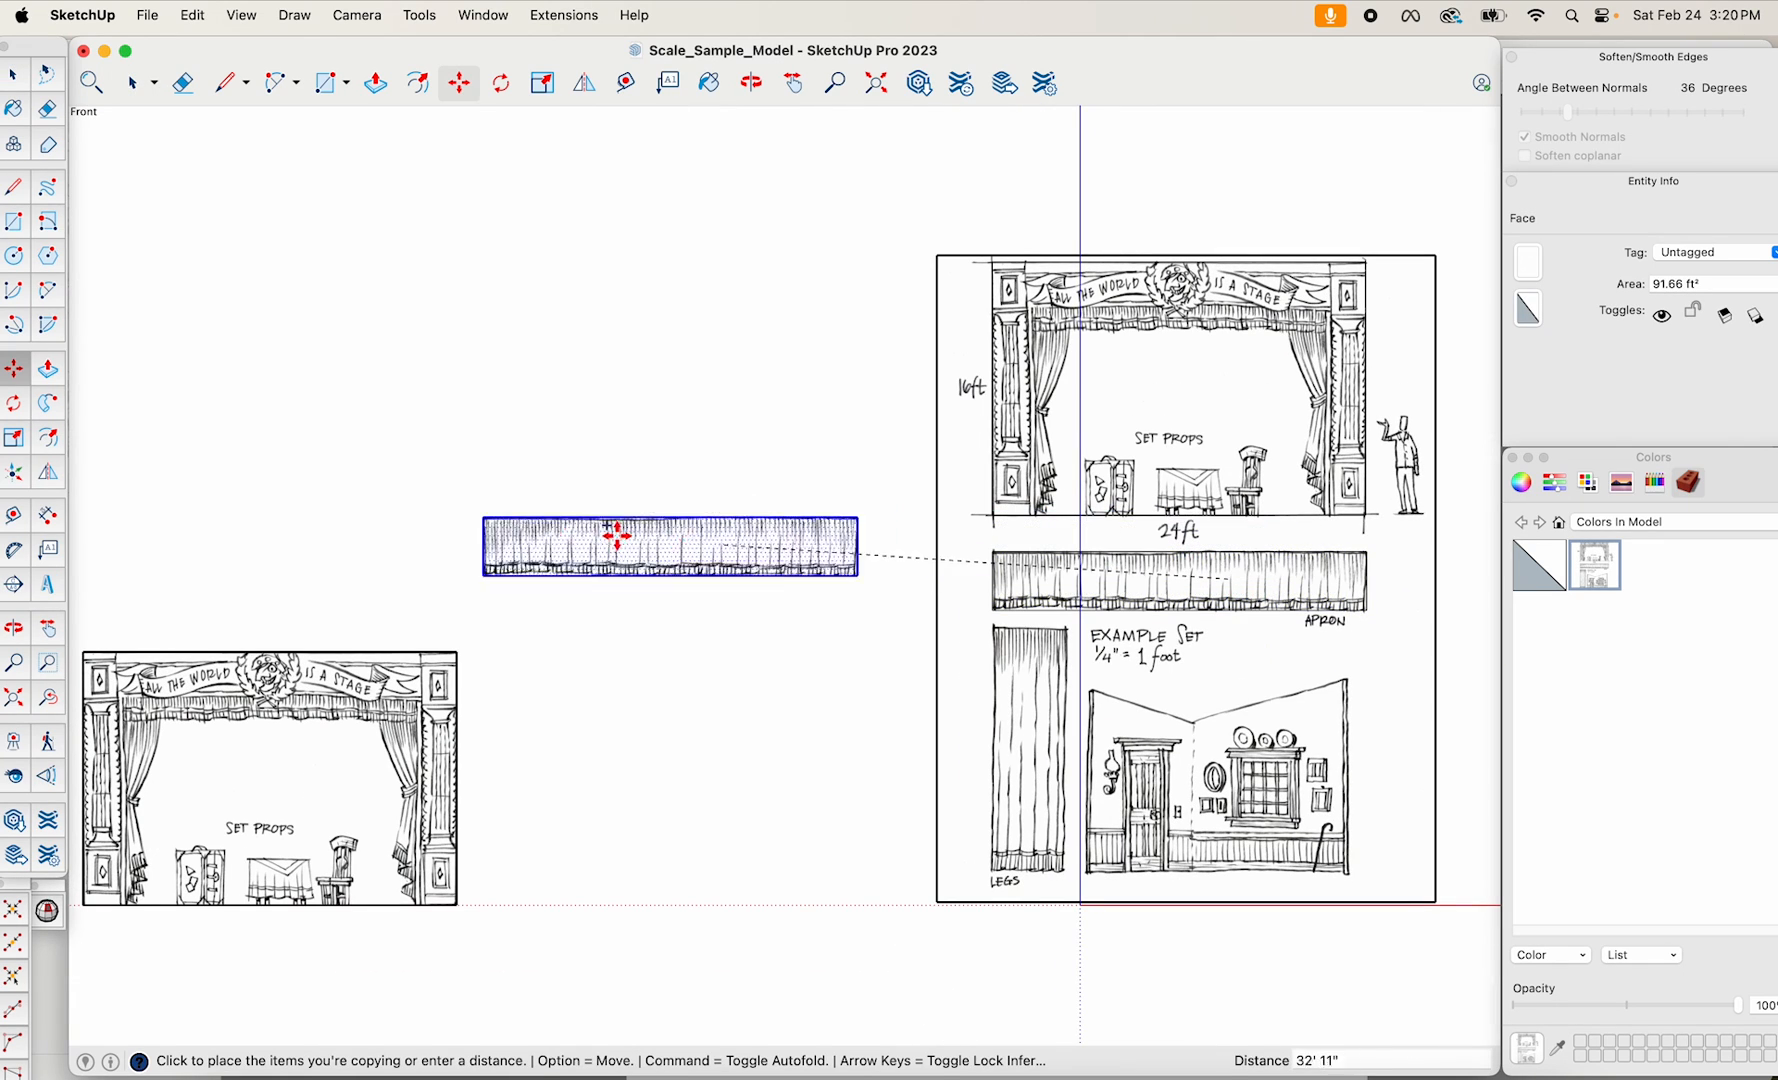
click(341, 545)
key(space)
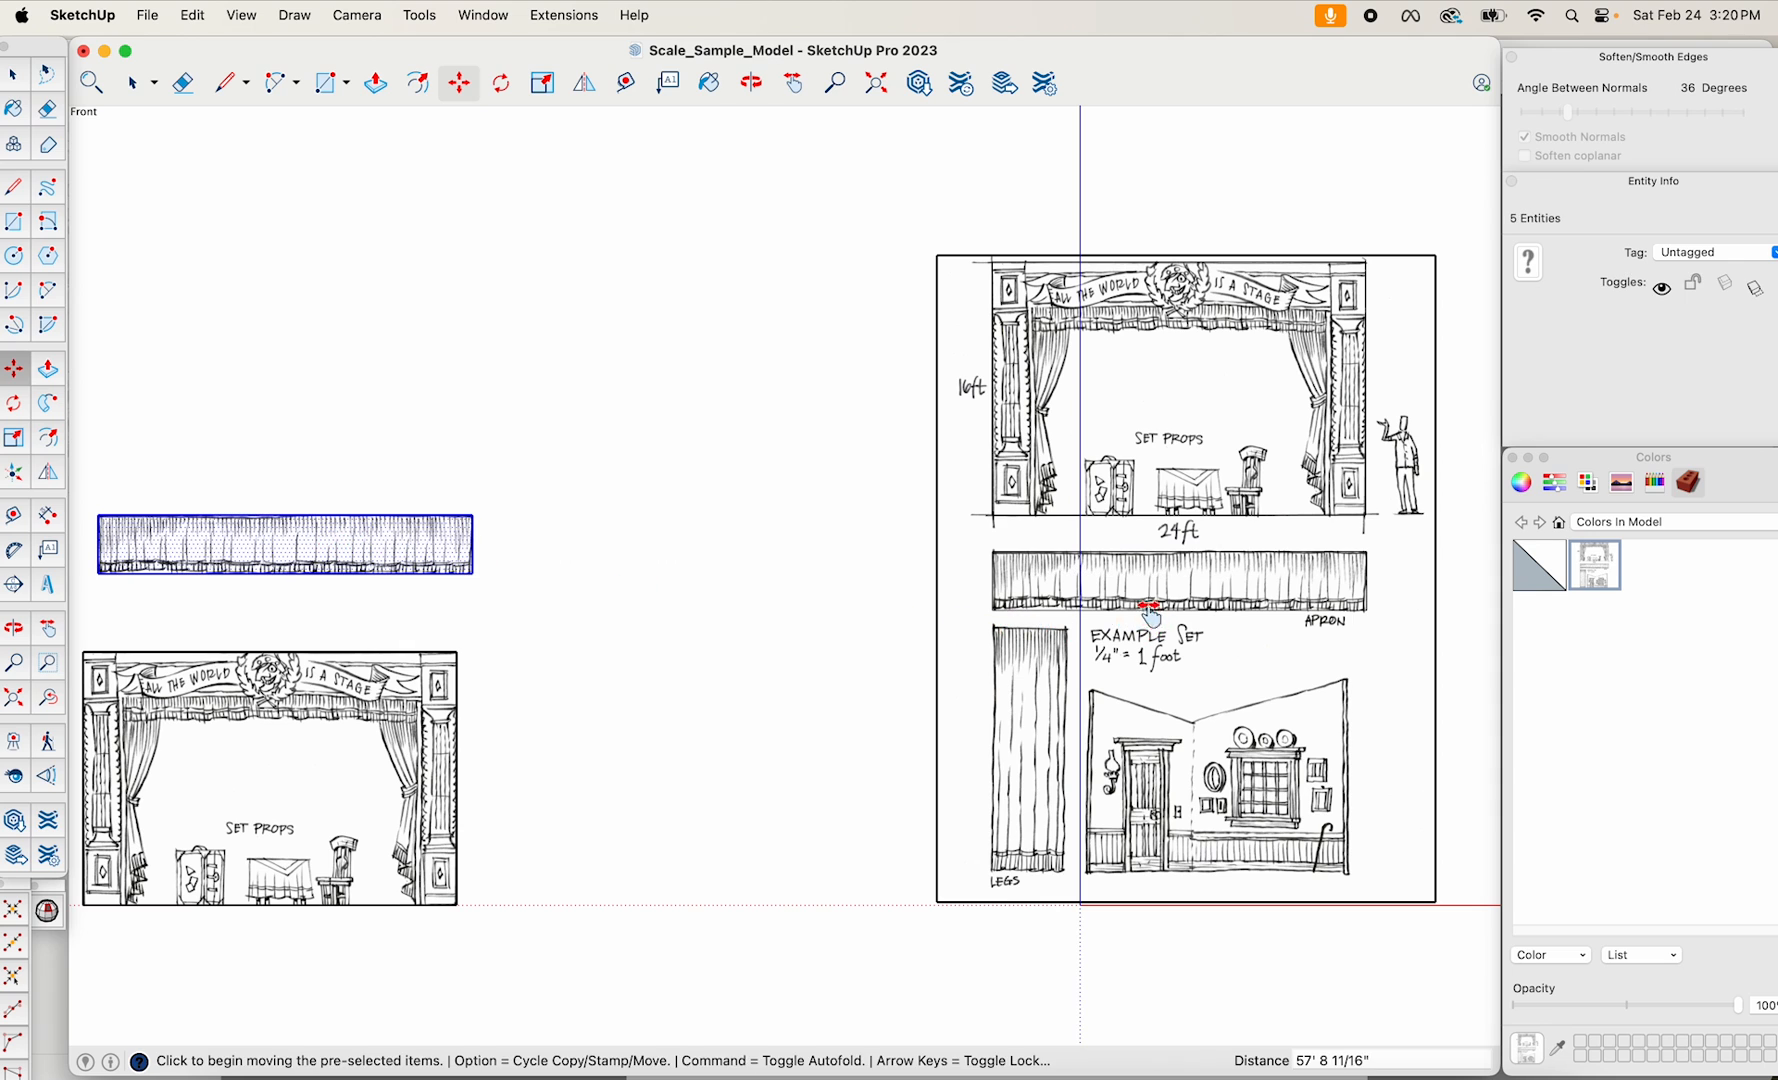
Trace the drawn legs curtain with a rectangle from its upper-left to its lower-right corner.
scroll(1000, 690, up, 6)
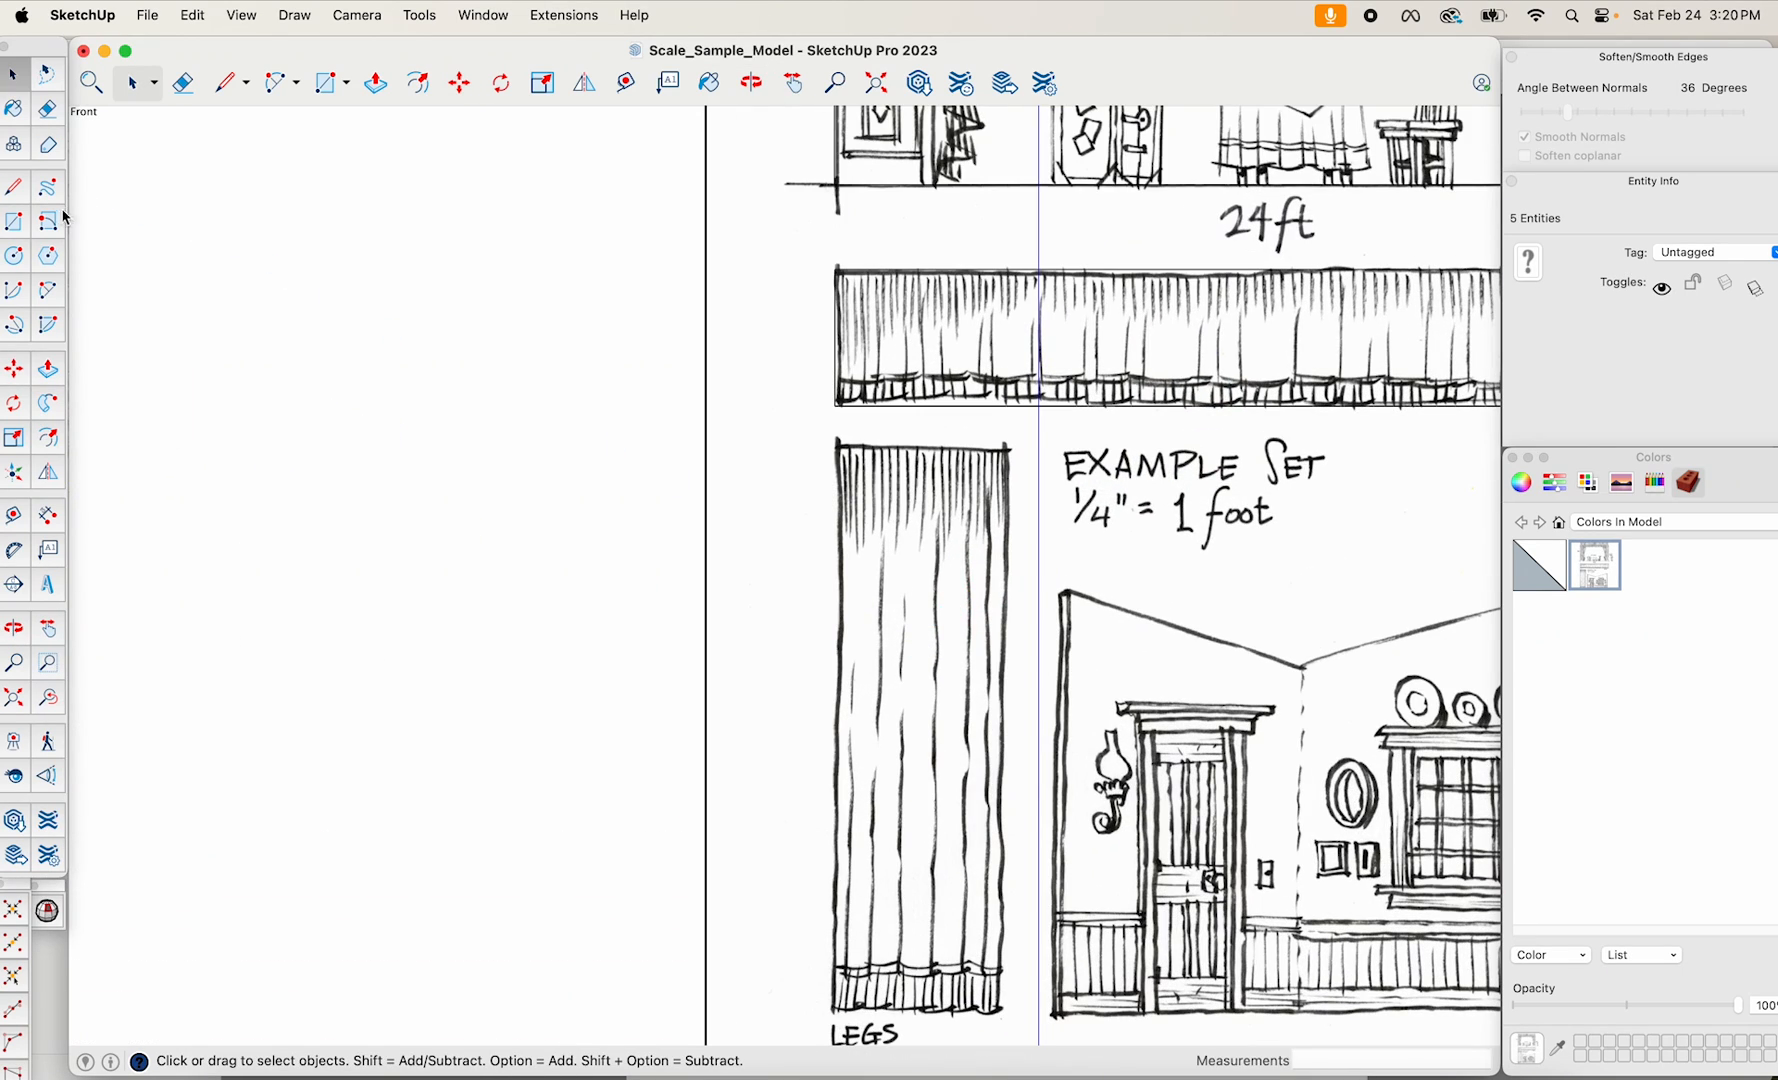
click(20, 226)
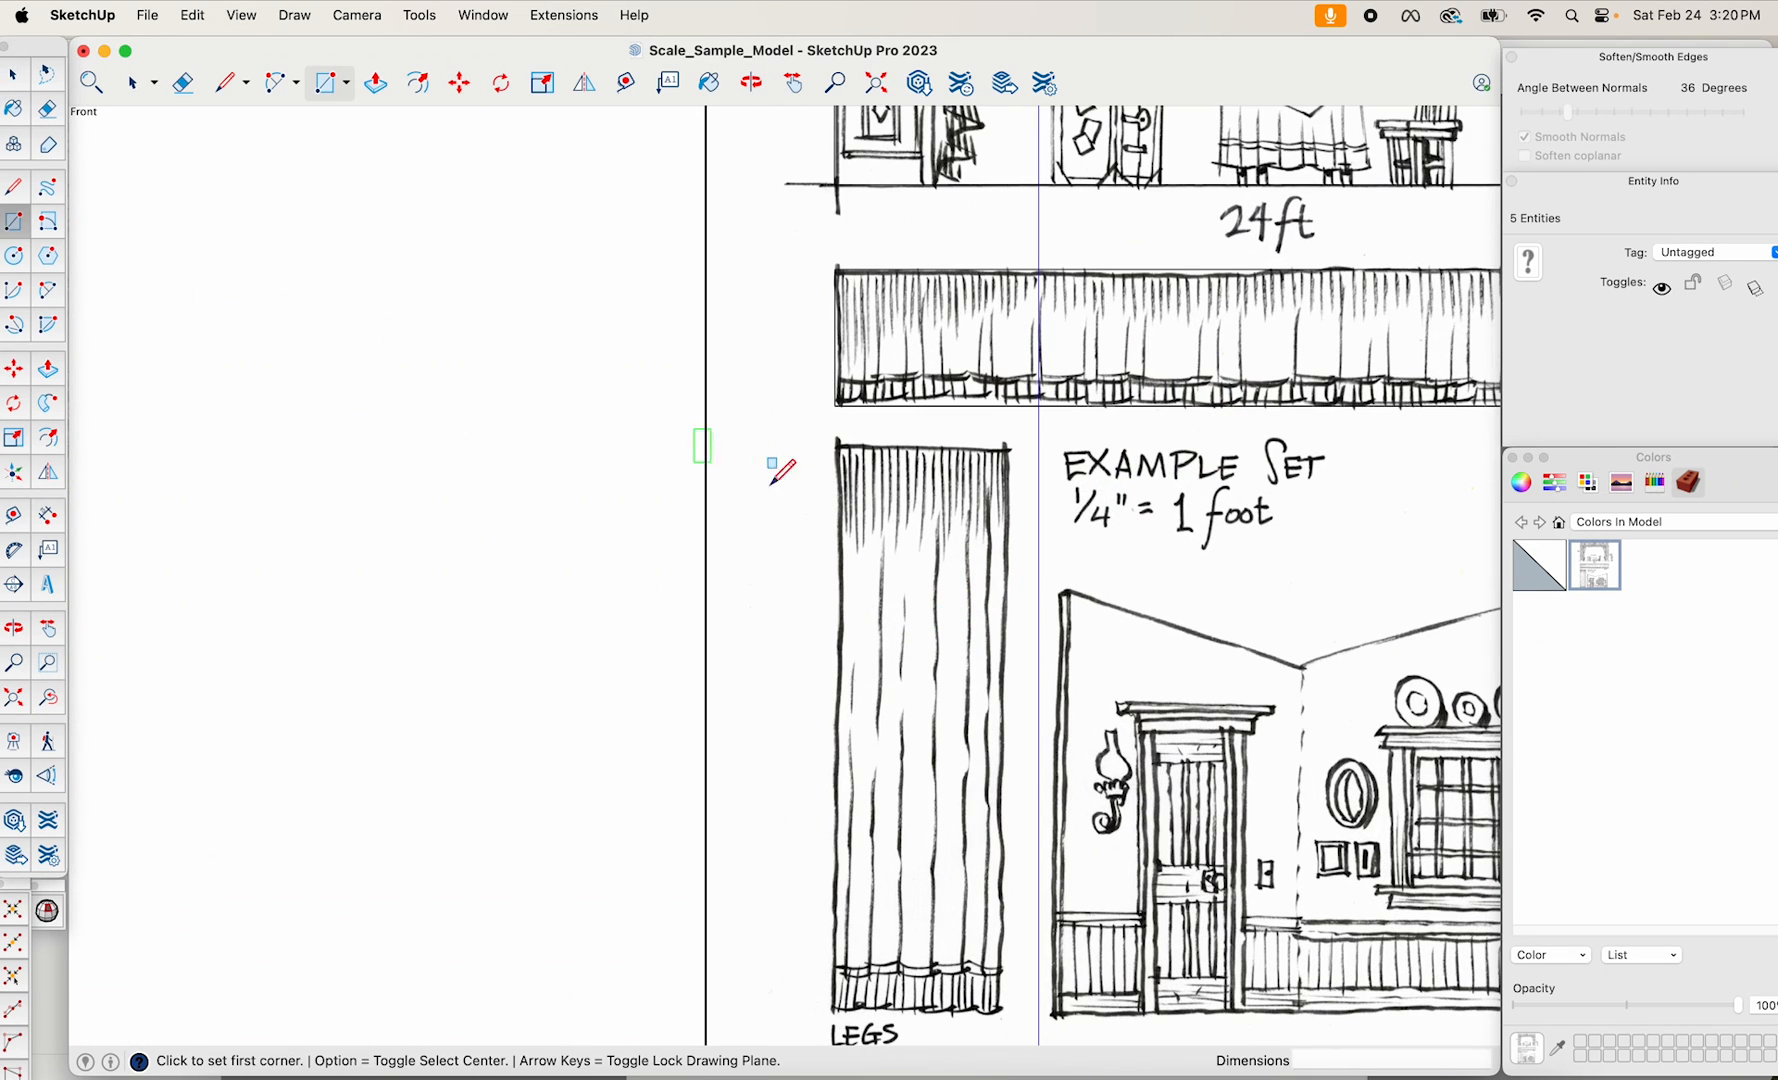
click(837, 446)
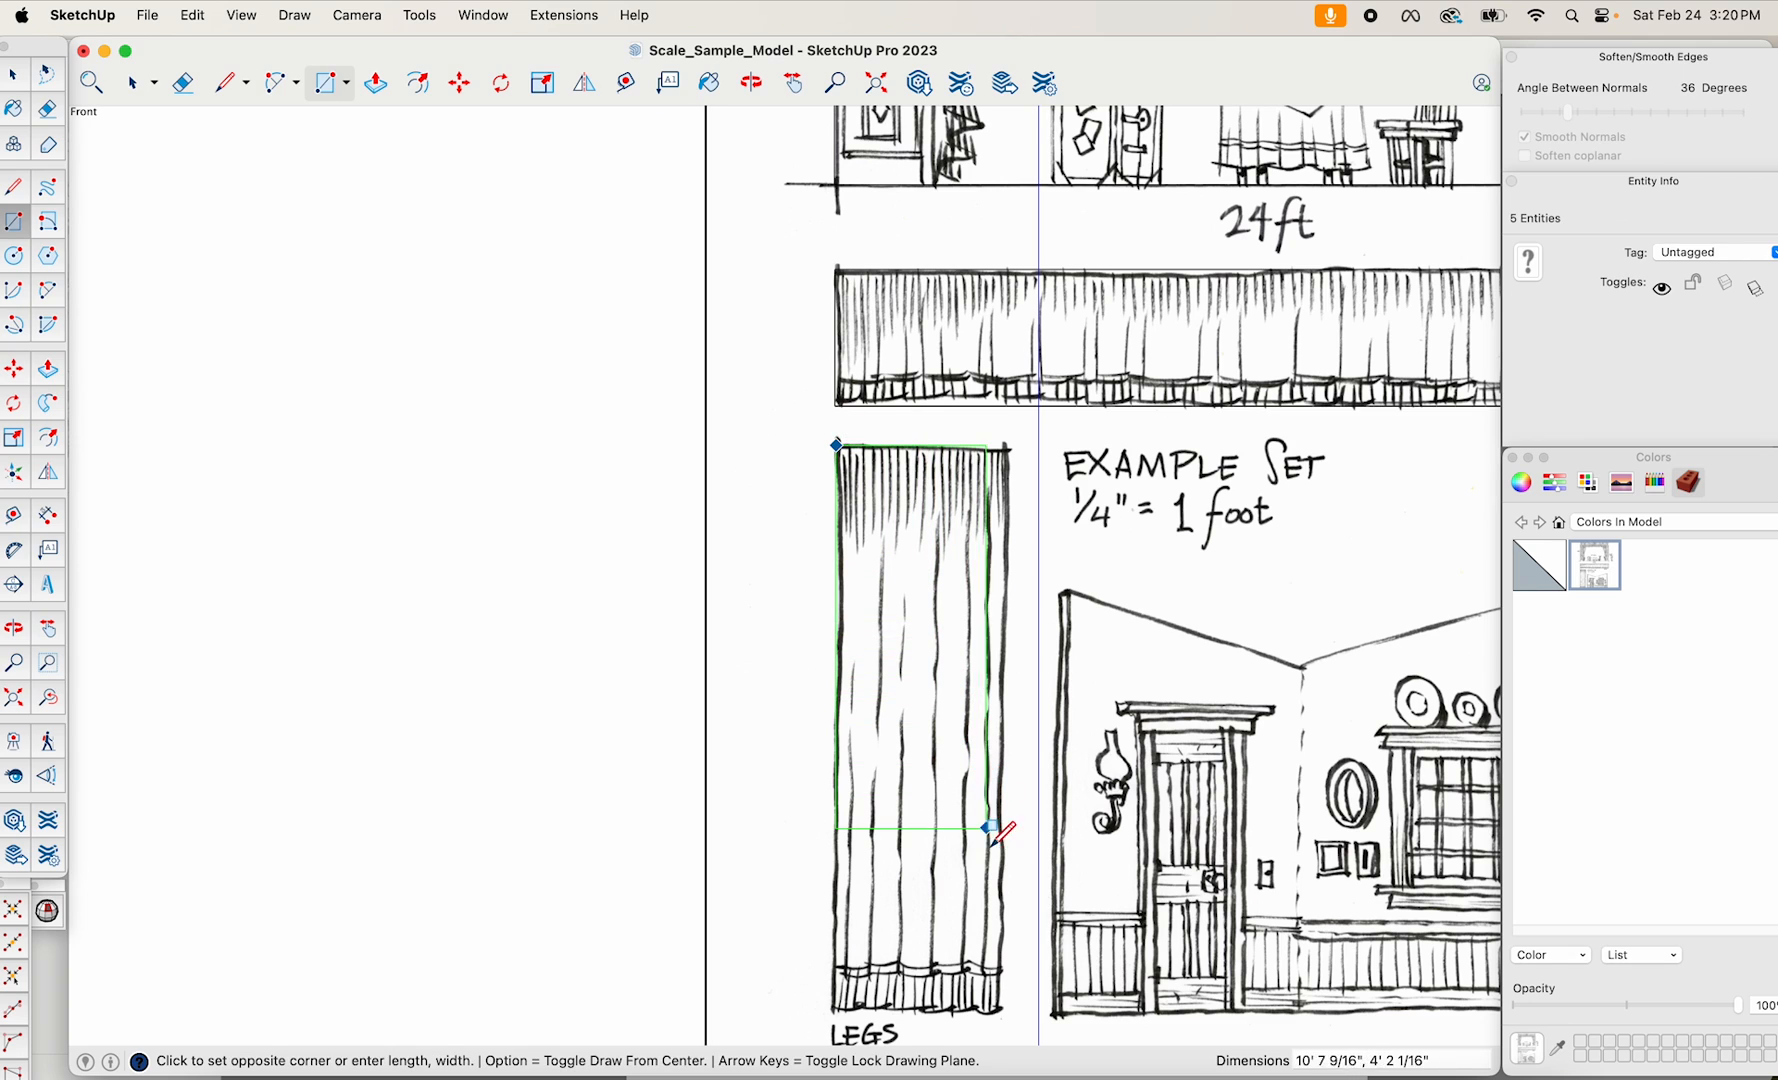
click(1003, 1013)
Copy the traced legs curtain face off the sheet to the left side of the copied stage.
scroll(1003, 1013, down, 6)
key(space)
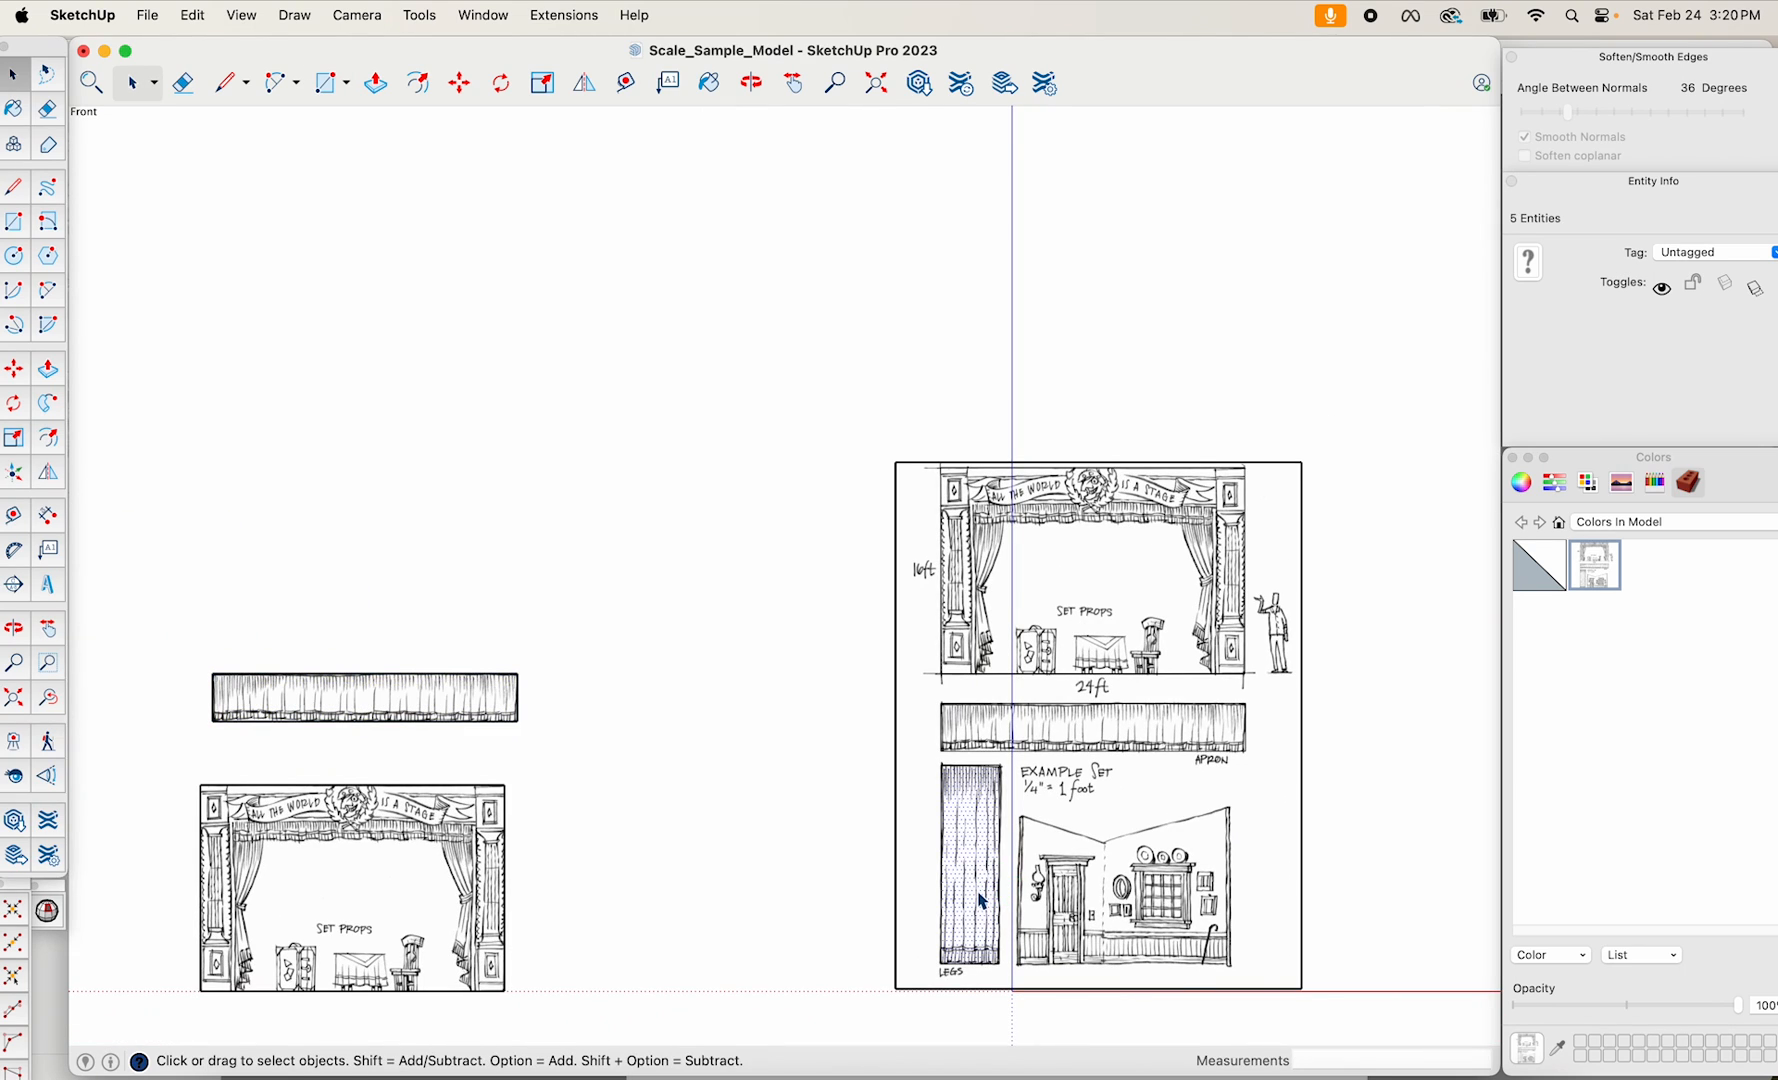
click(988, 845)
key(m)
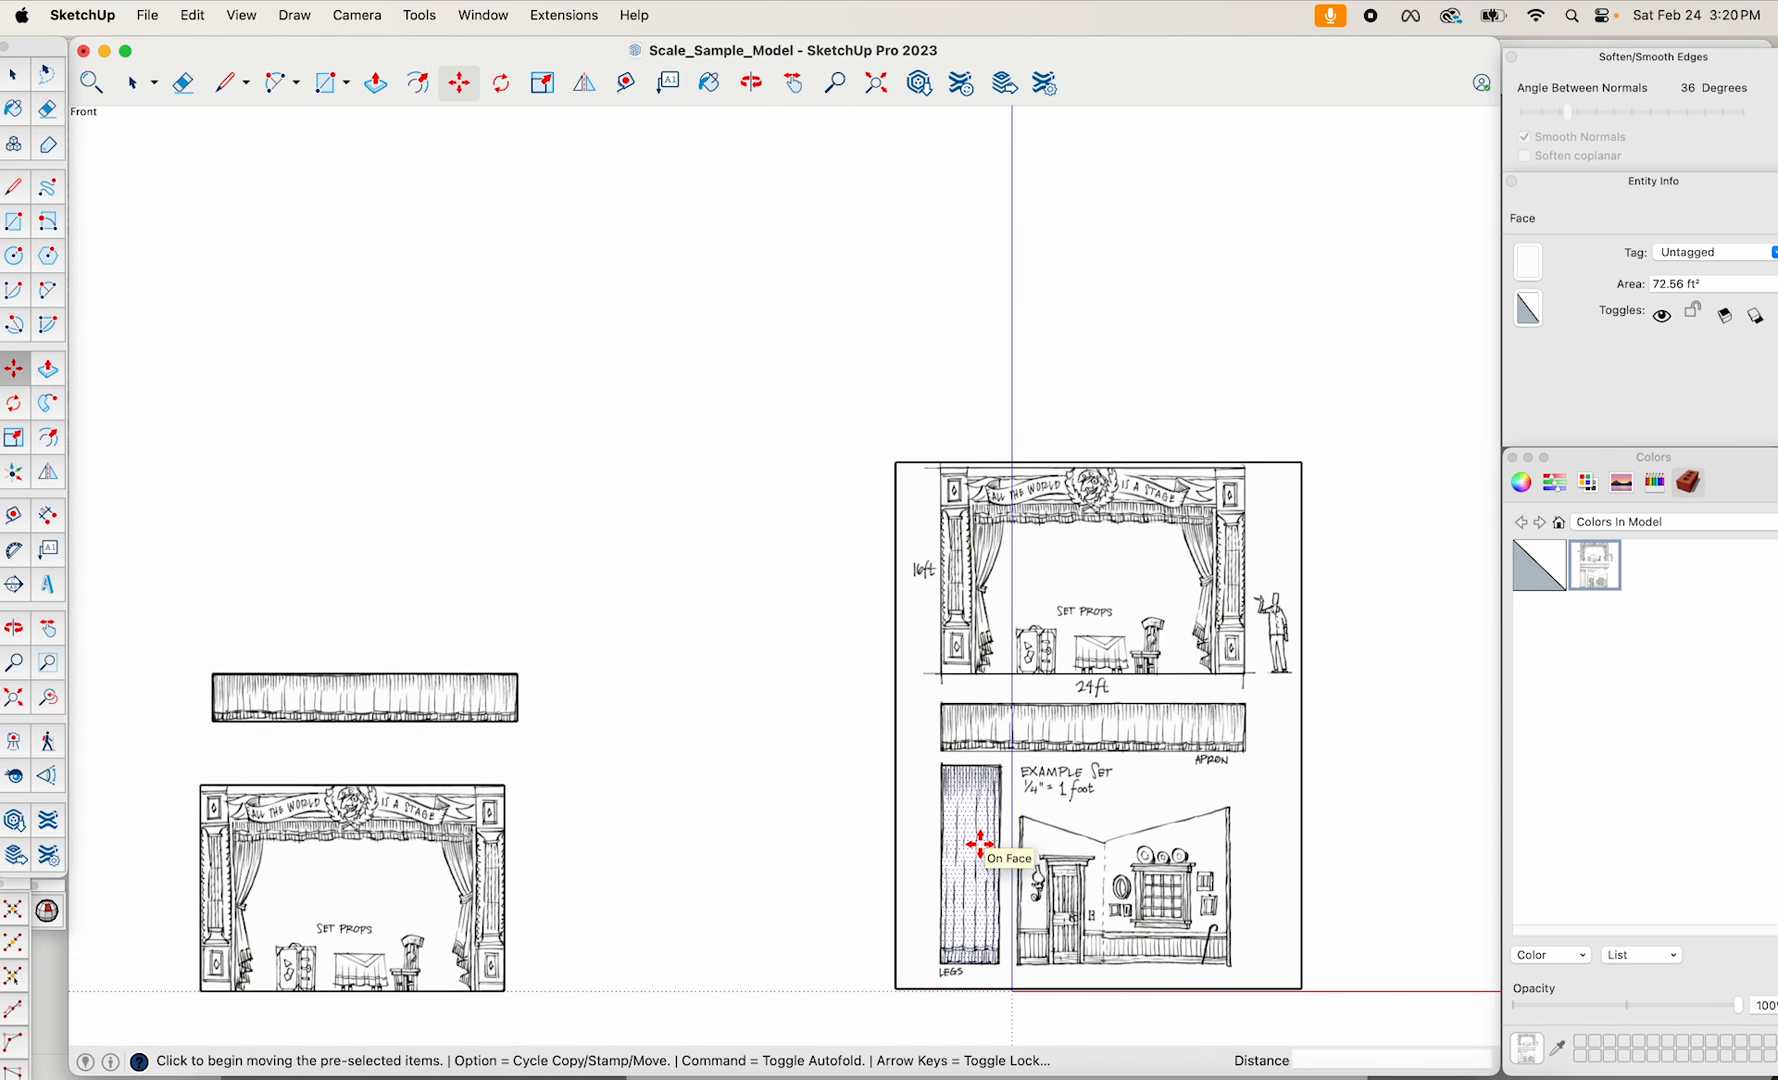
alt+drag(977, 843, 120, 870)
Trace the drawn room set's closed outline with lines, using a floor edge about 16' 10" long and the V-shaped top edge.
scroll(1123, 854, up, 5)
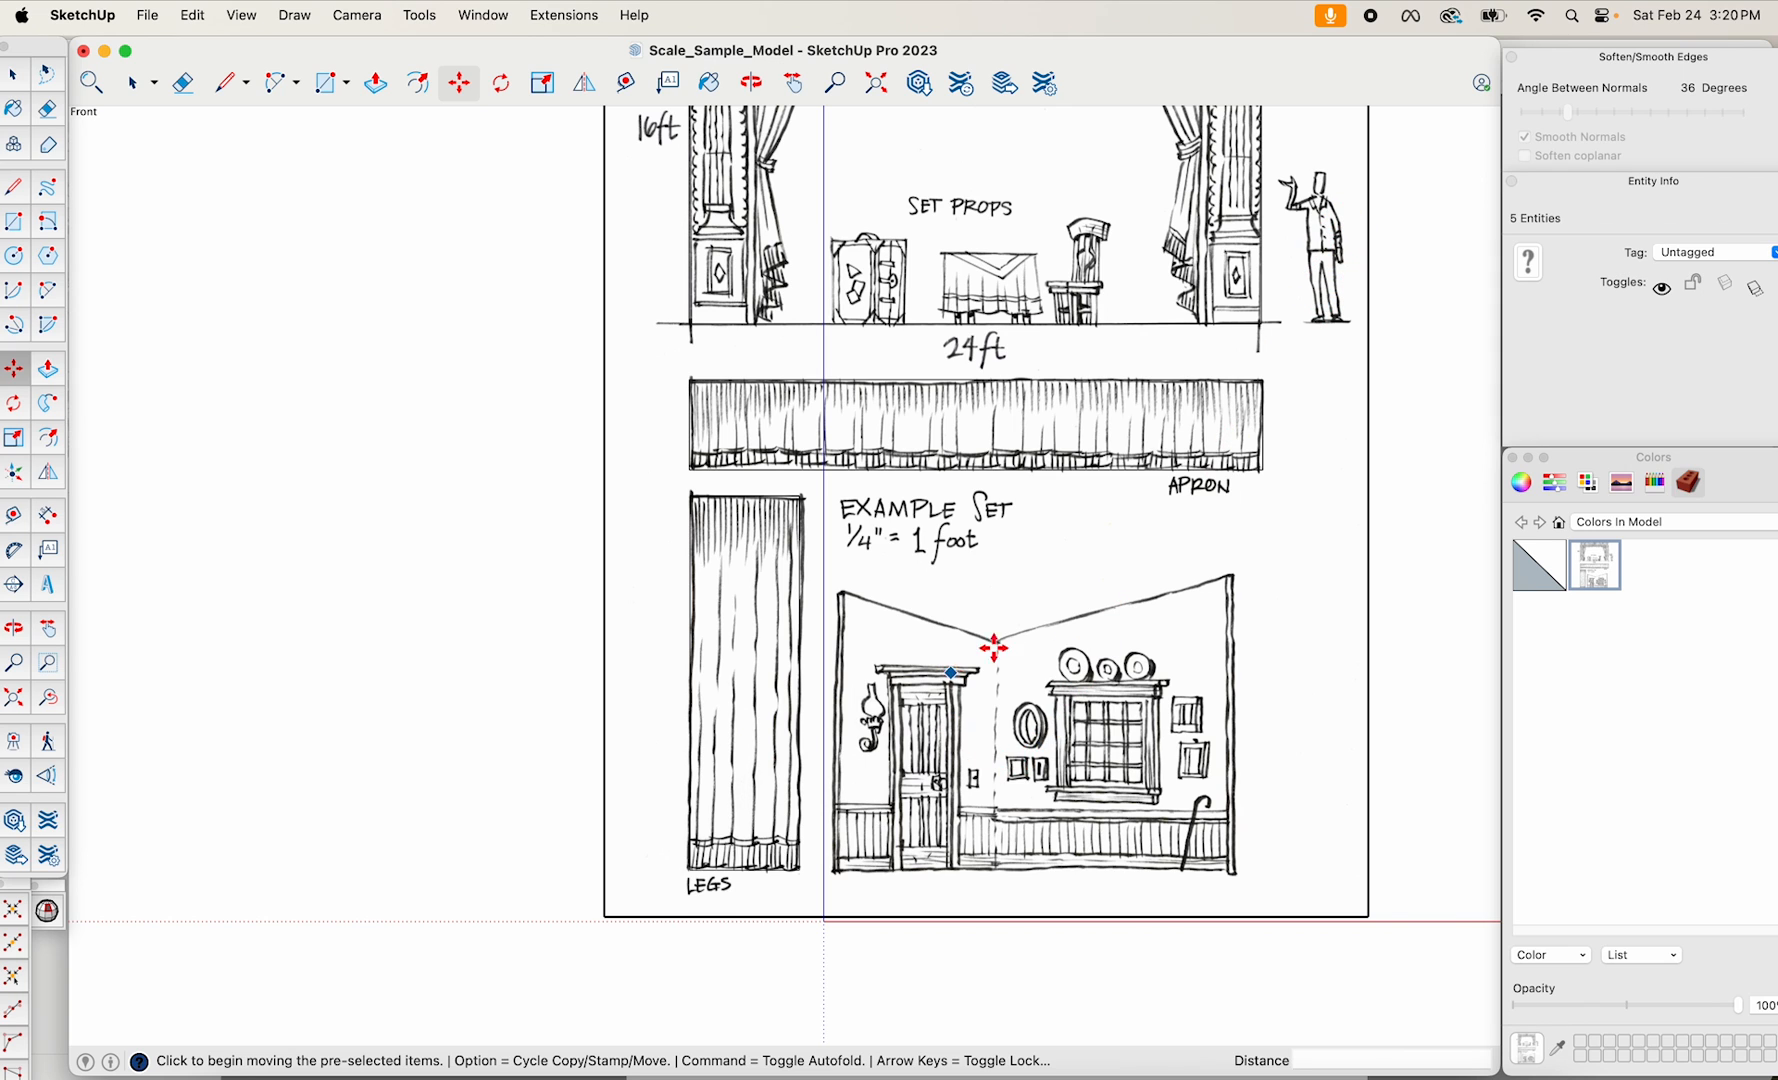
scroll(1070, 720, up, 2)
scroll(932, 640, up, 2)
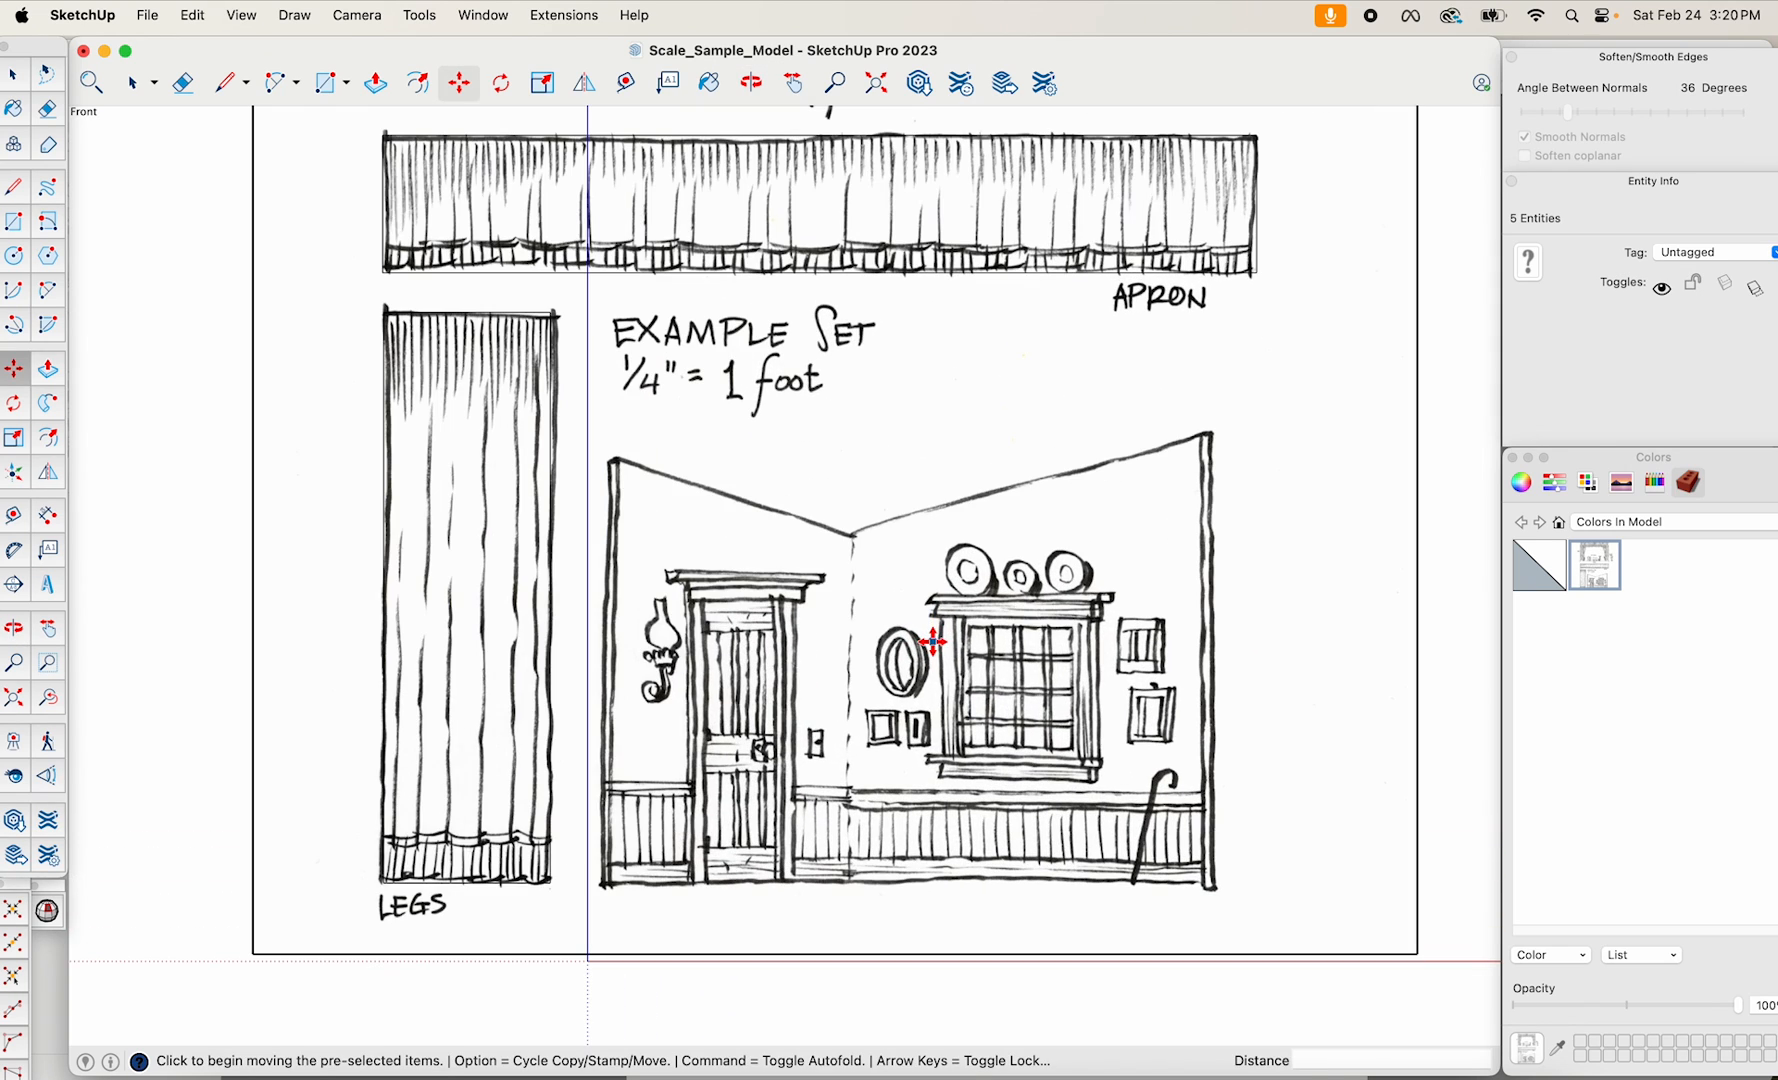
click(12, 192)
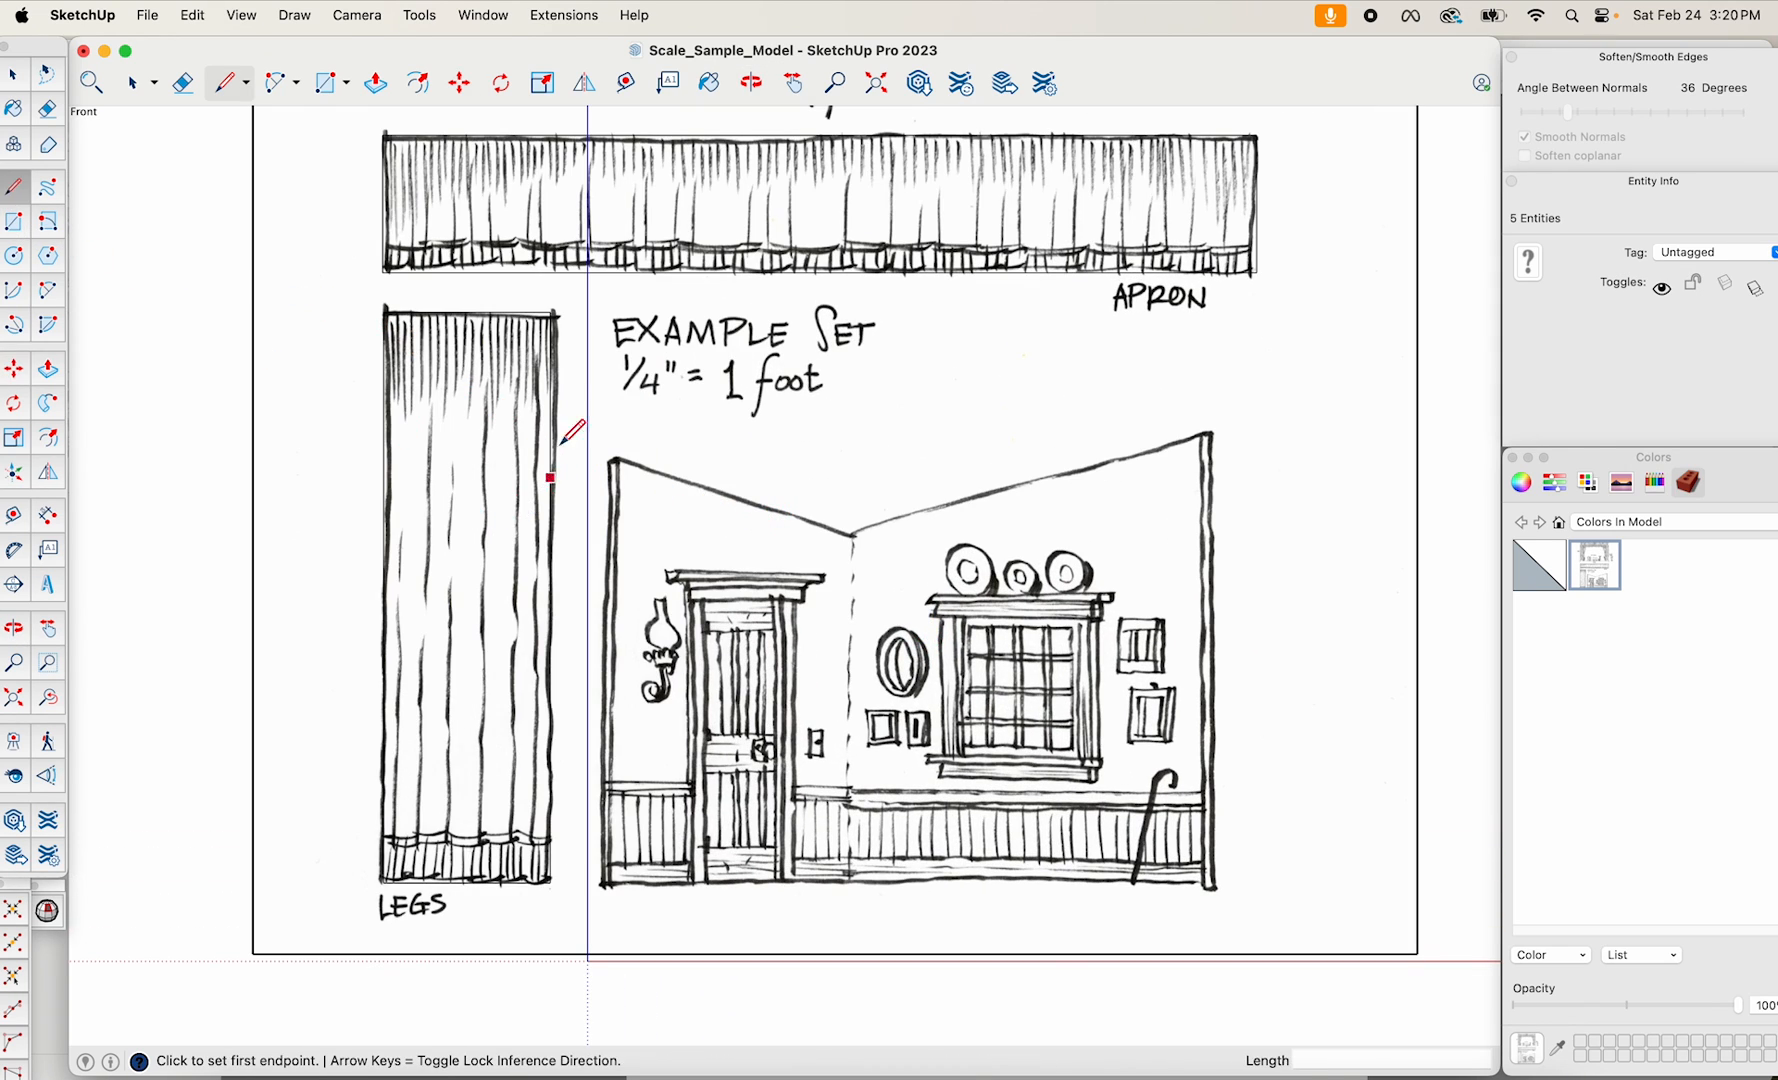
click(609, 453)
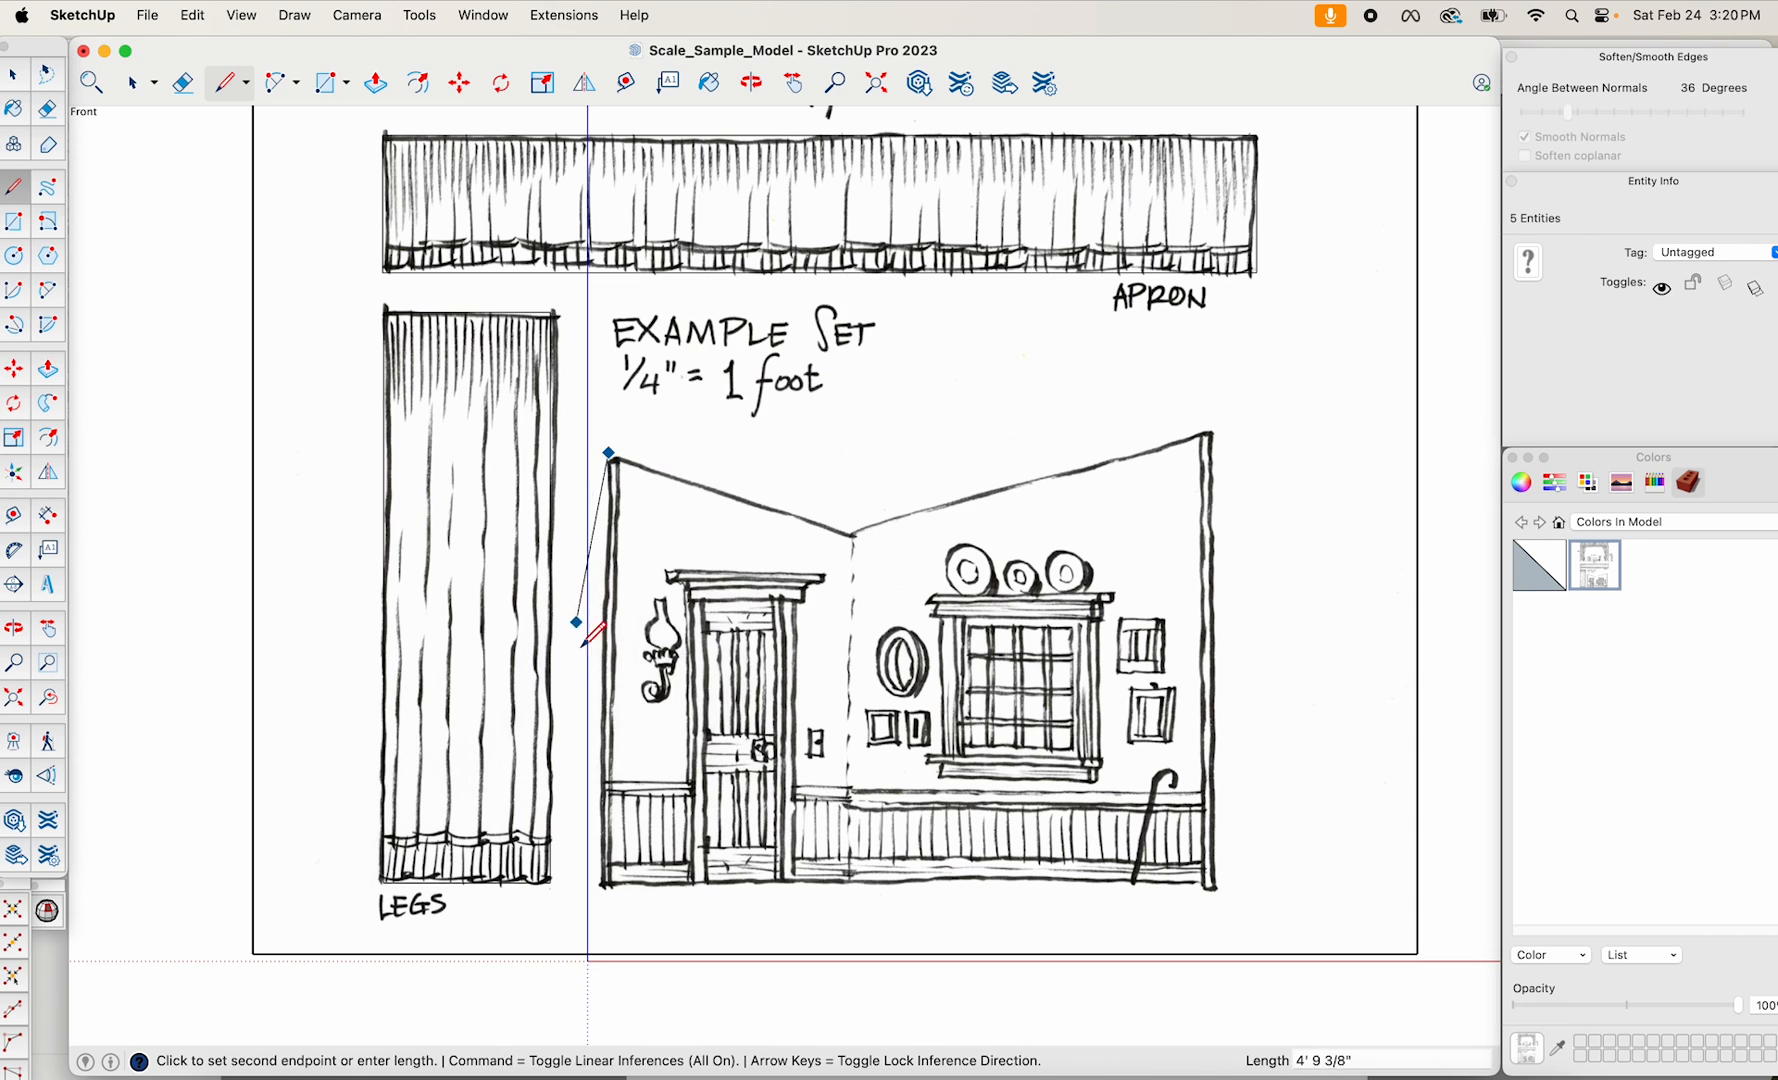
click(608, 883)
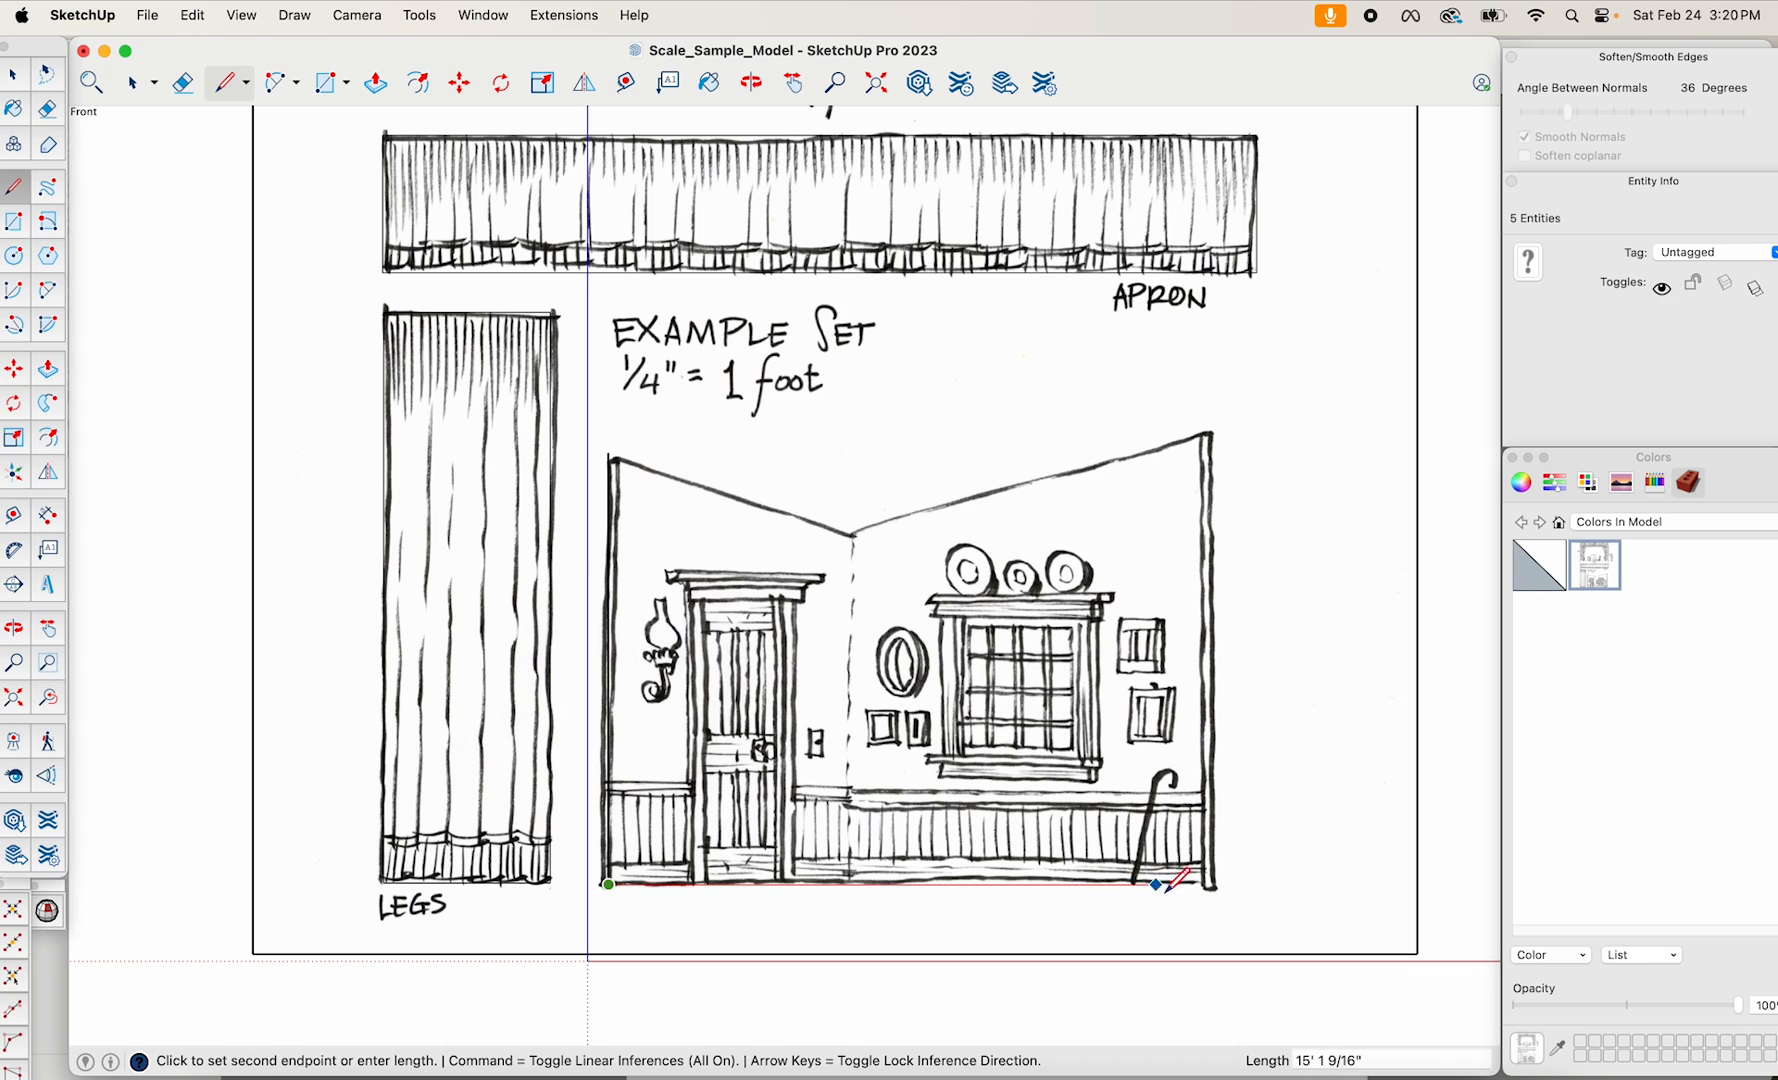
click(1217, 884)
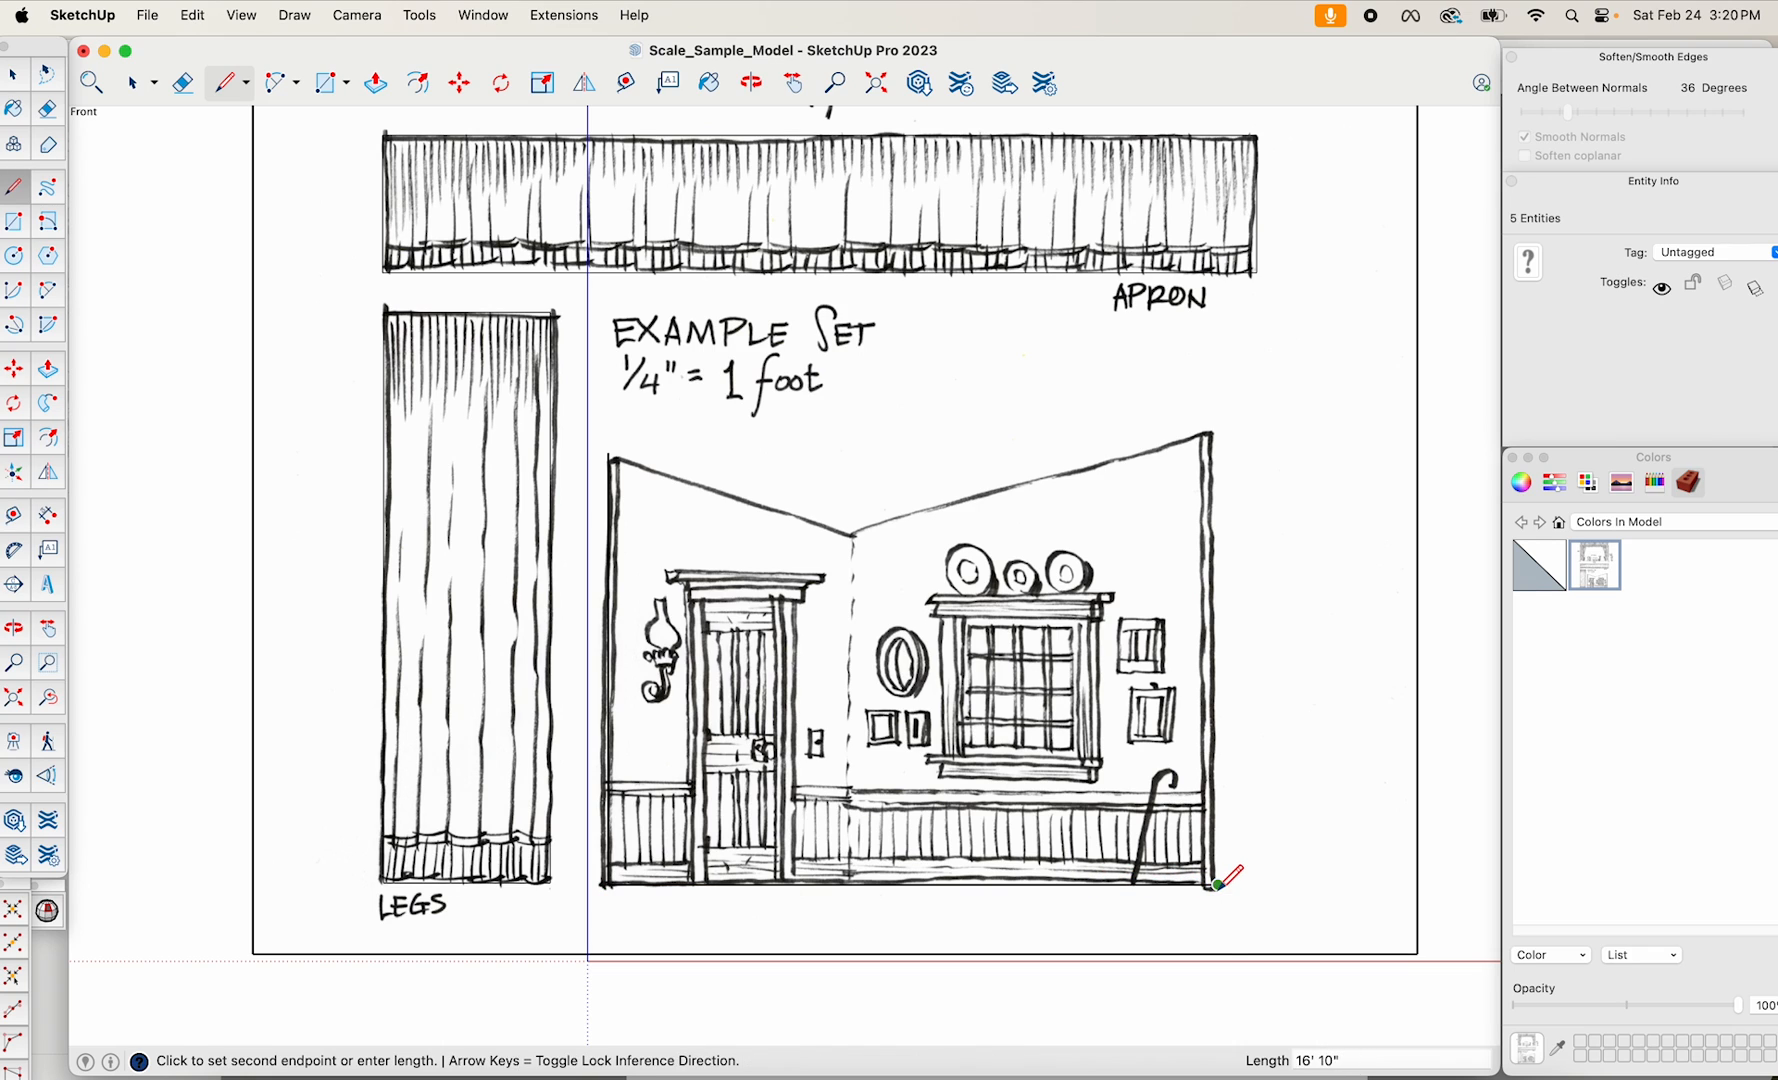
click(1218, 427)
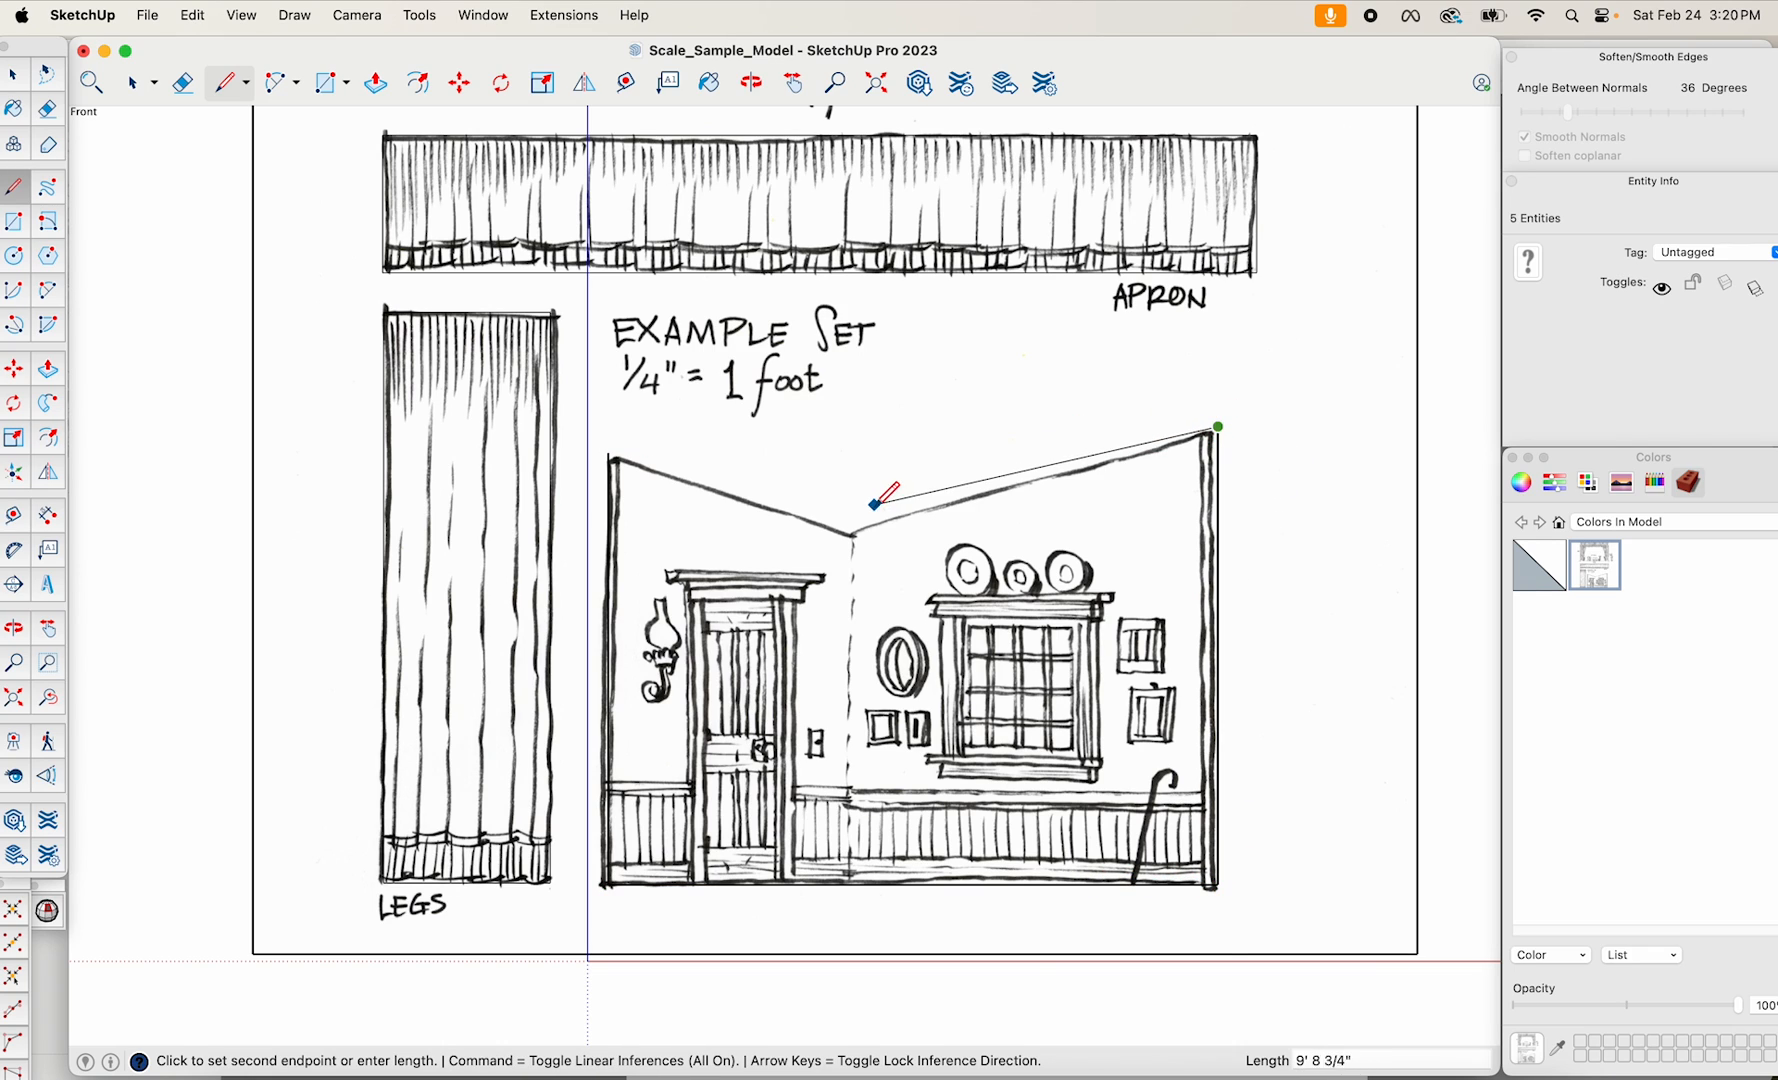
click(853, 527)
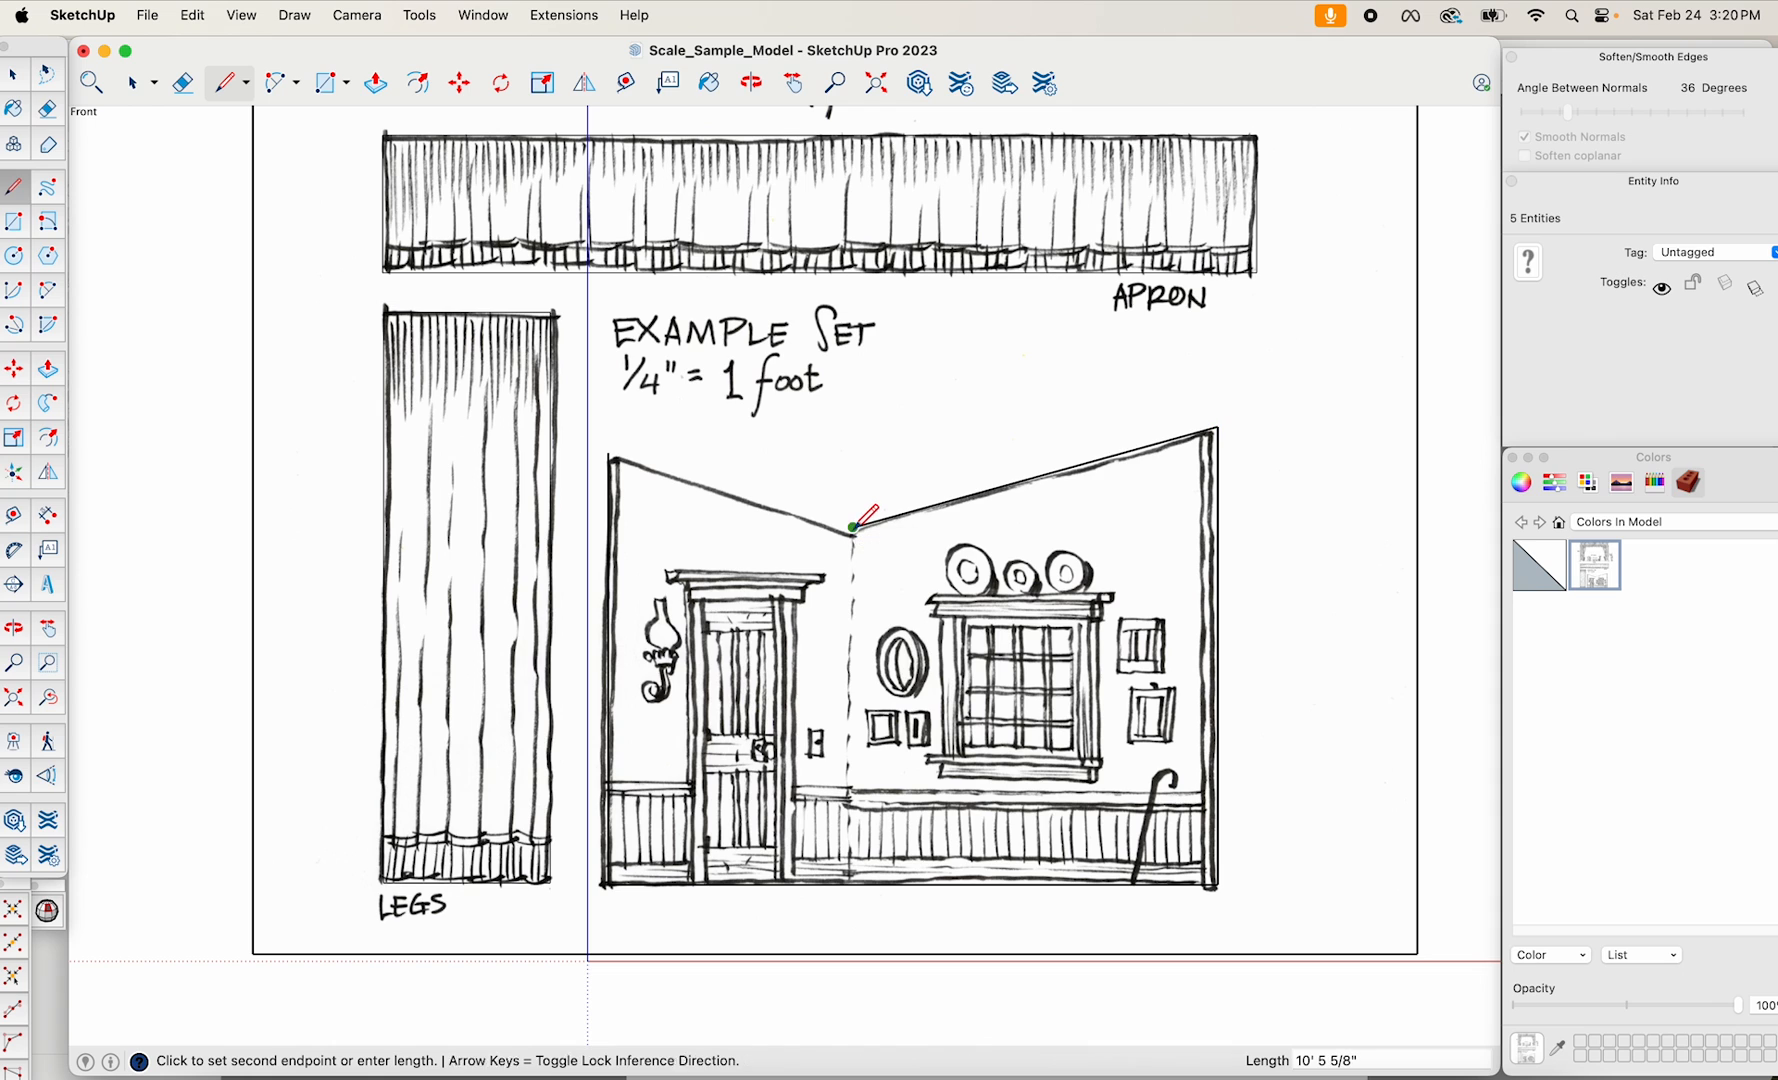
click(610, 453)
Copy the traced room set face about 36' 6" to the gap between the copied stage and the sheet.
scroll(812, 585, down, 10)
key(space)
click(875, 637)
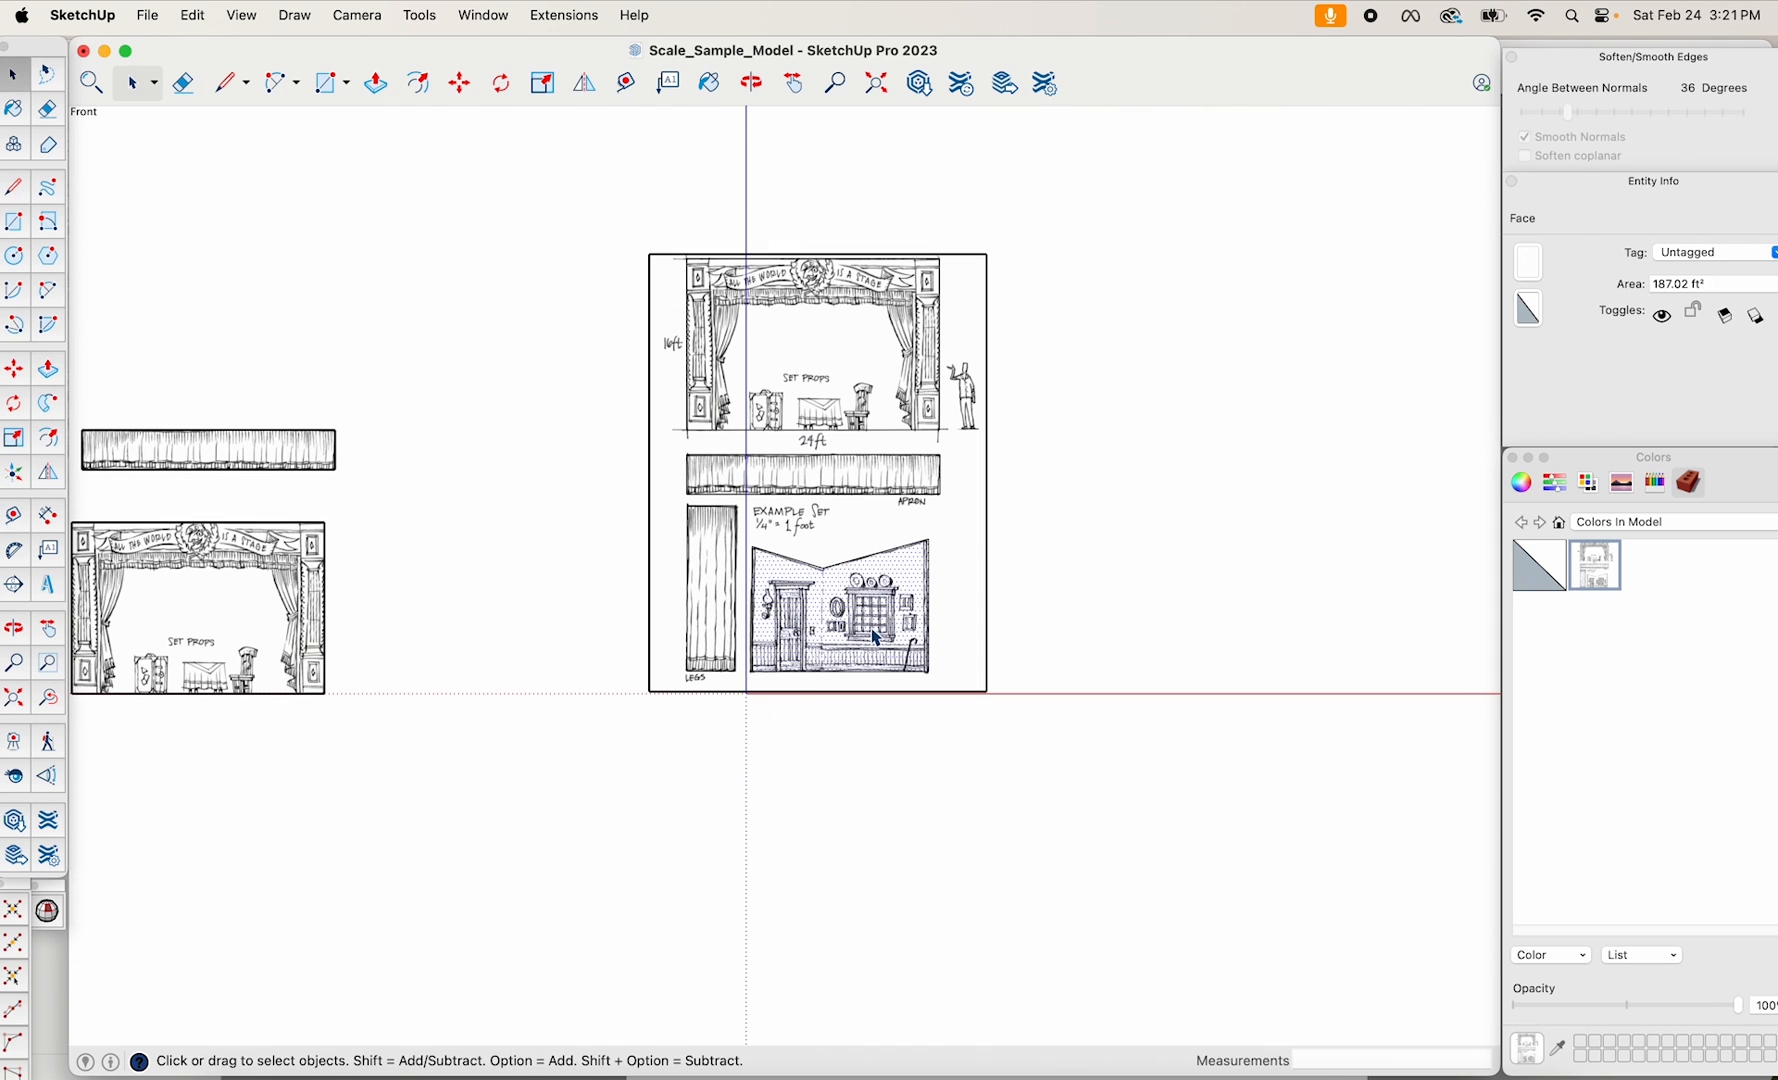
key(m)
key(alt)
click(868, 622)
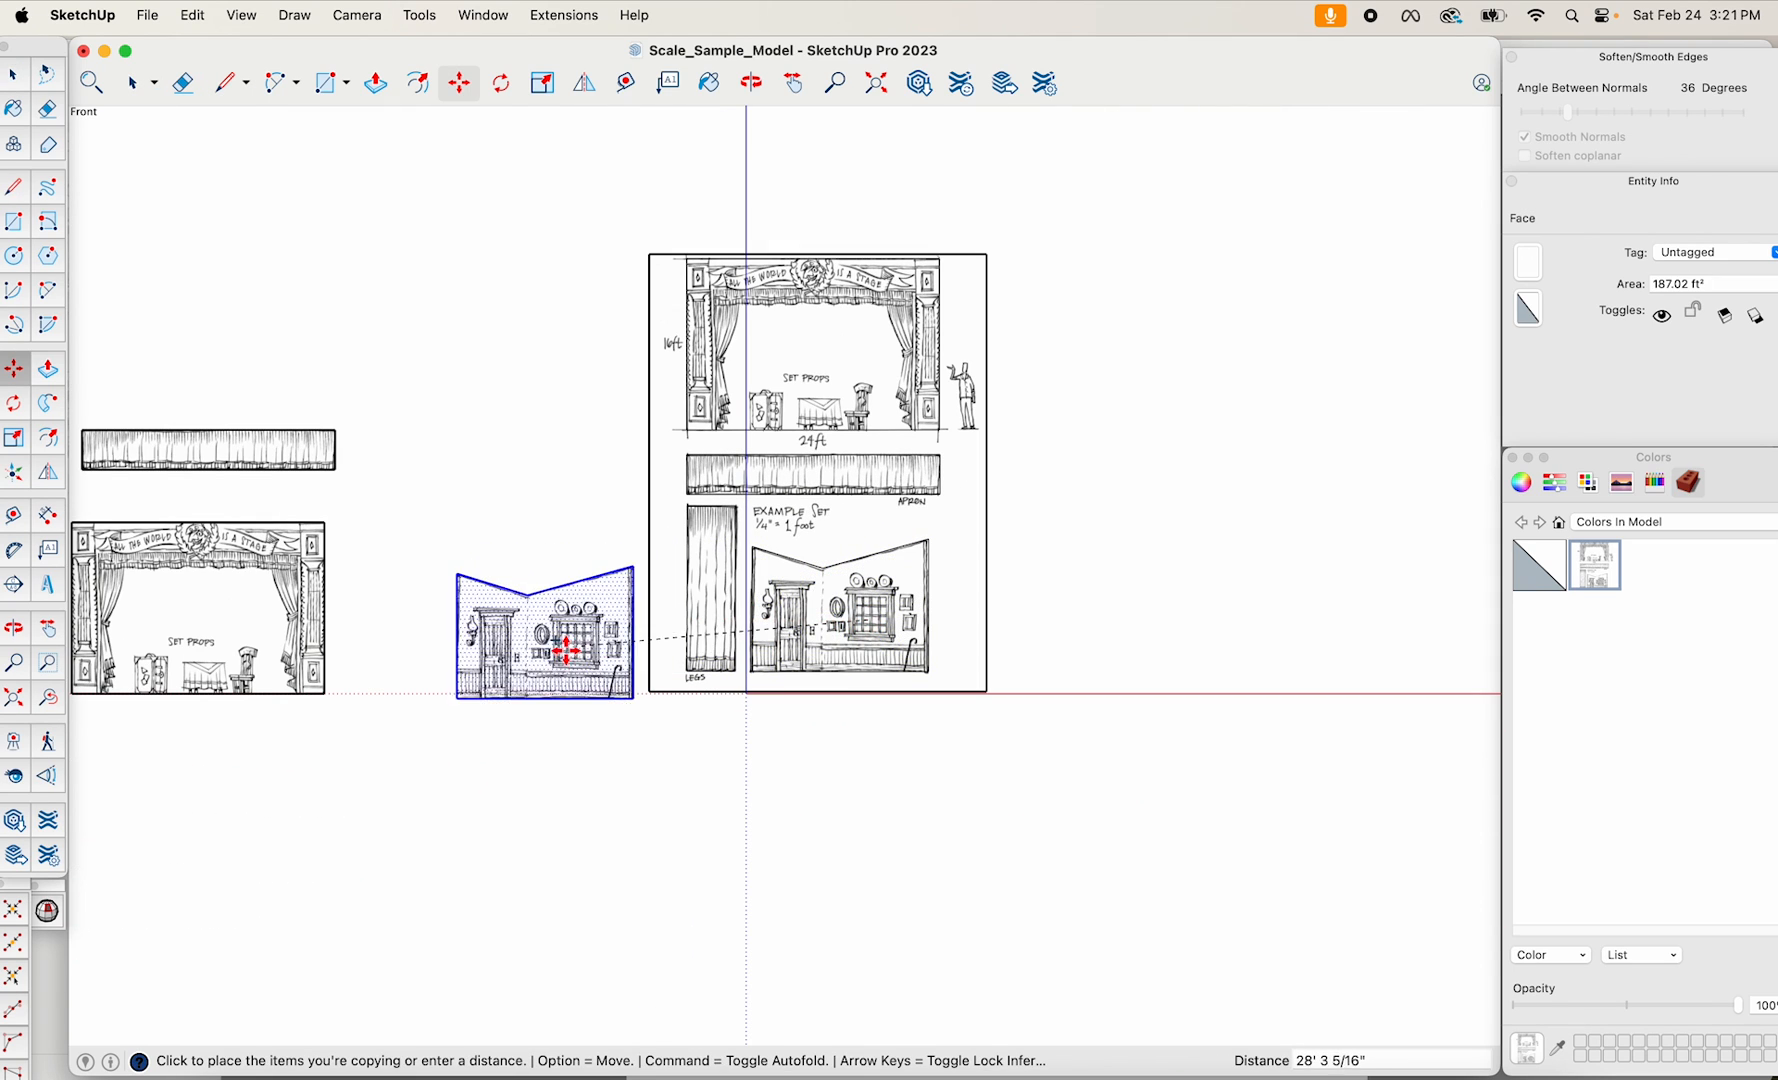
click(486, 637)
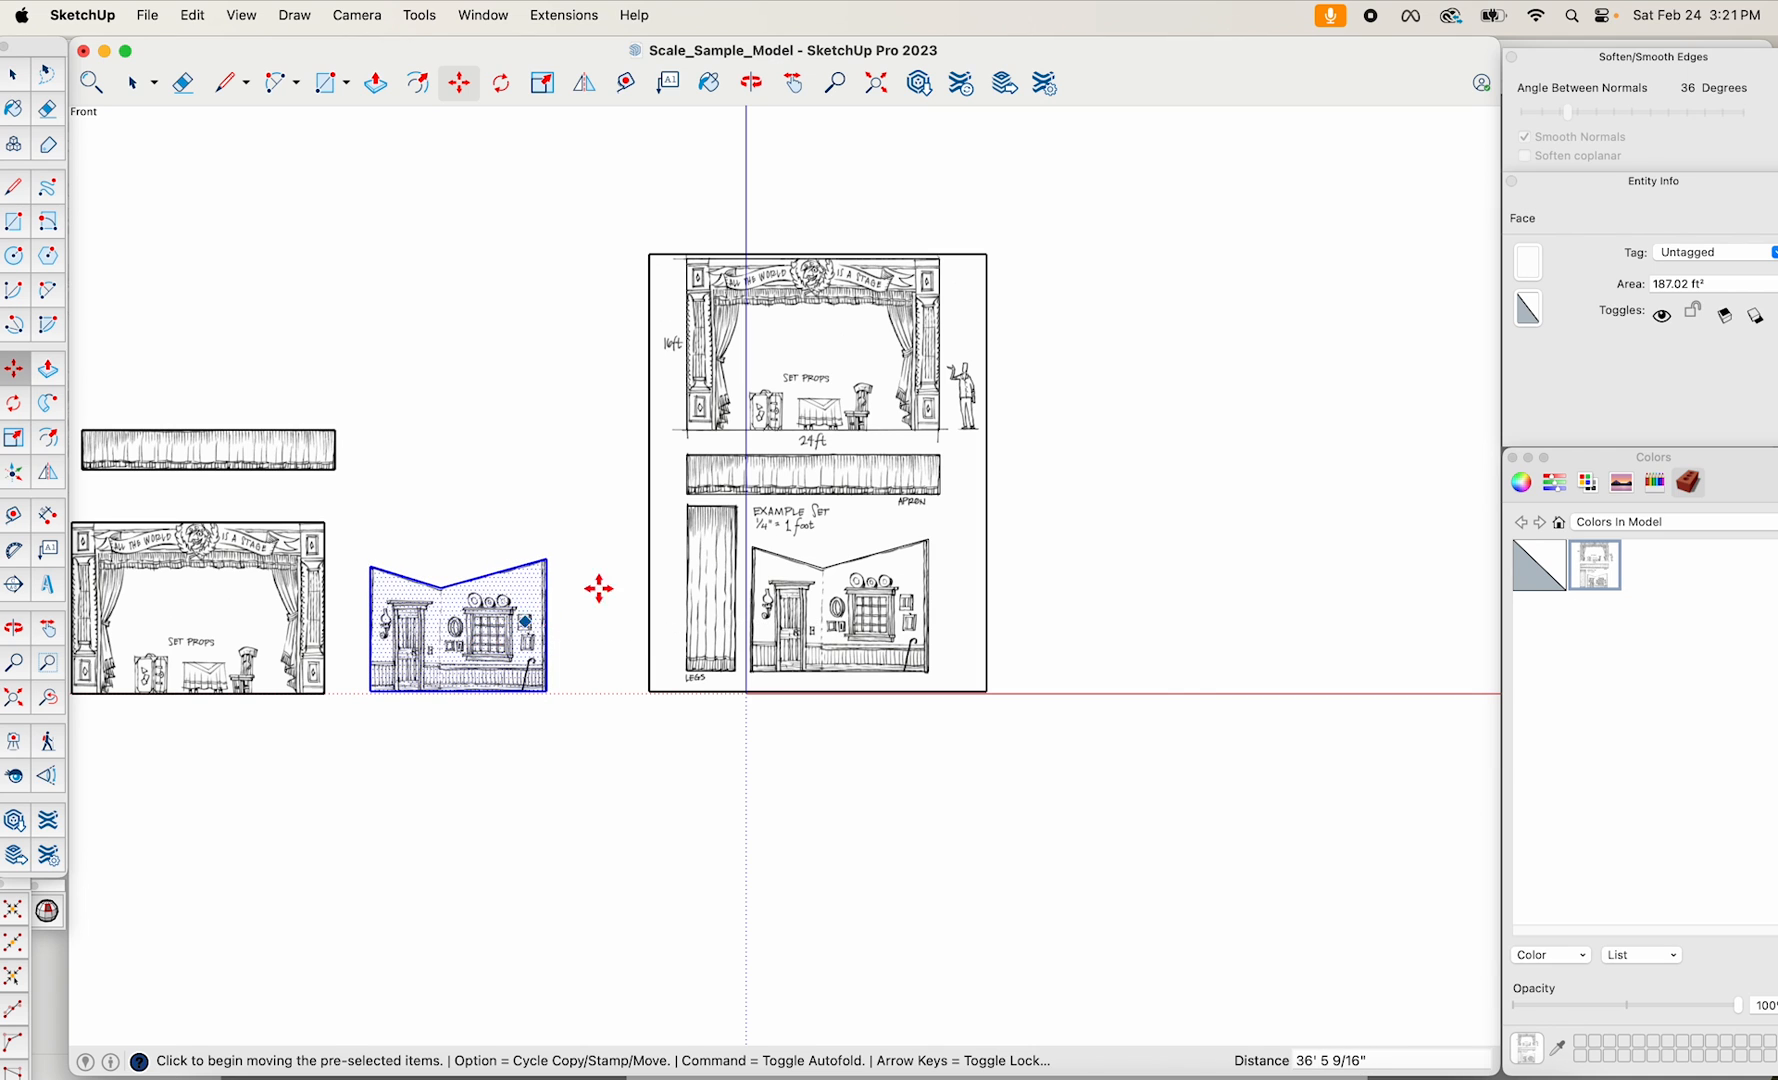
Enclose the drawn standing figure beside the stage with a rectangle about 3' 8" wide.
scroll(963, 425, up, 10)
key(o)
key(m)
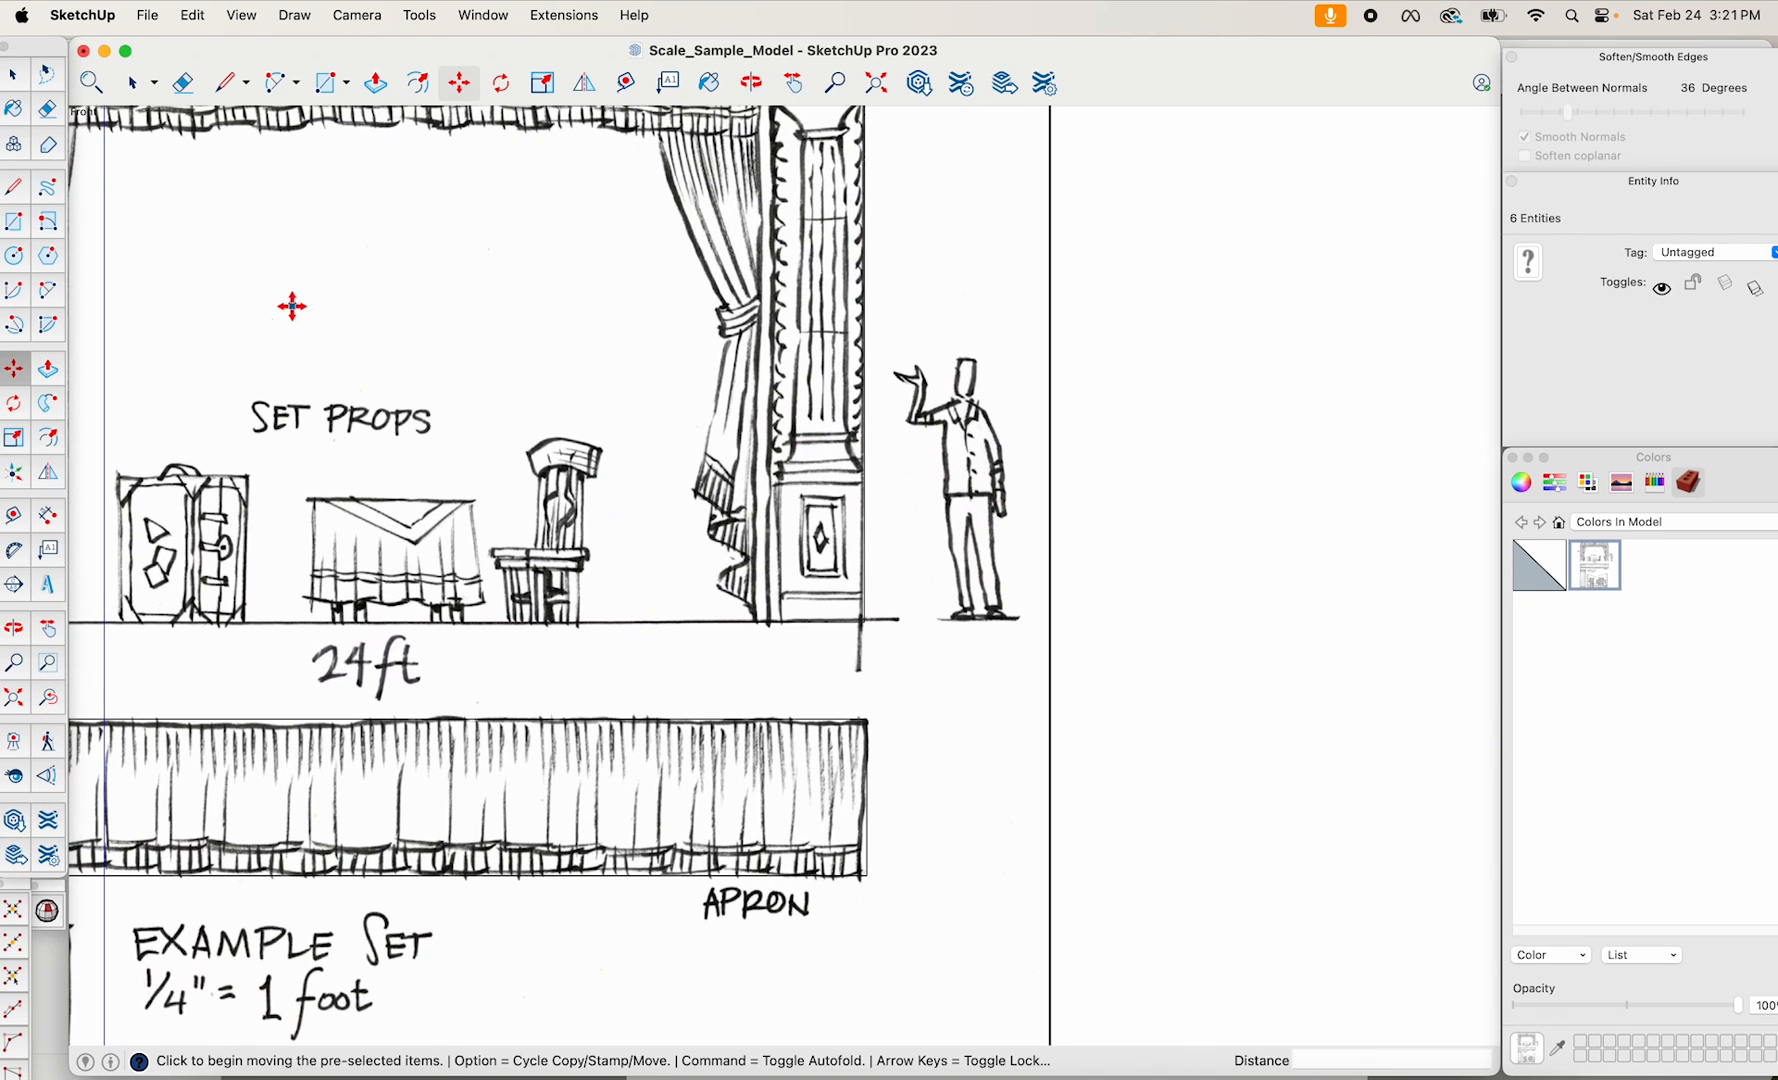
click(12, 227)
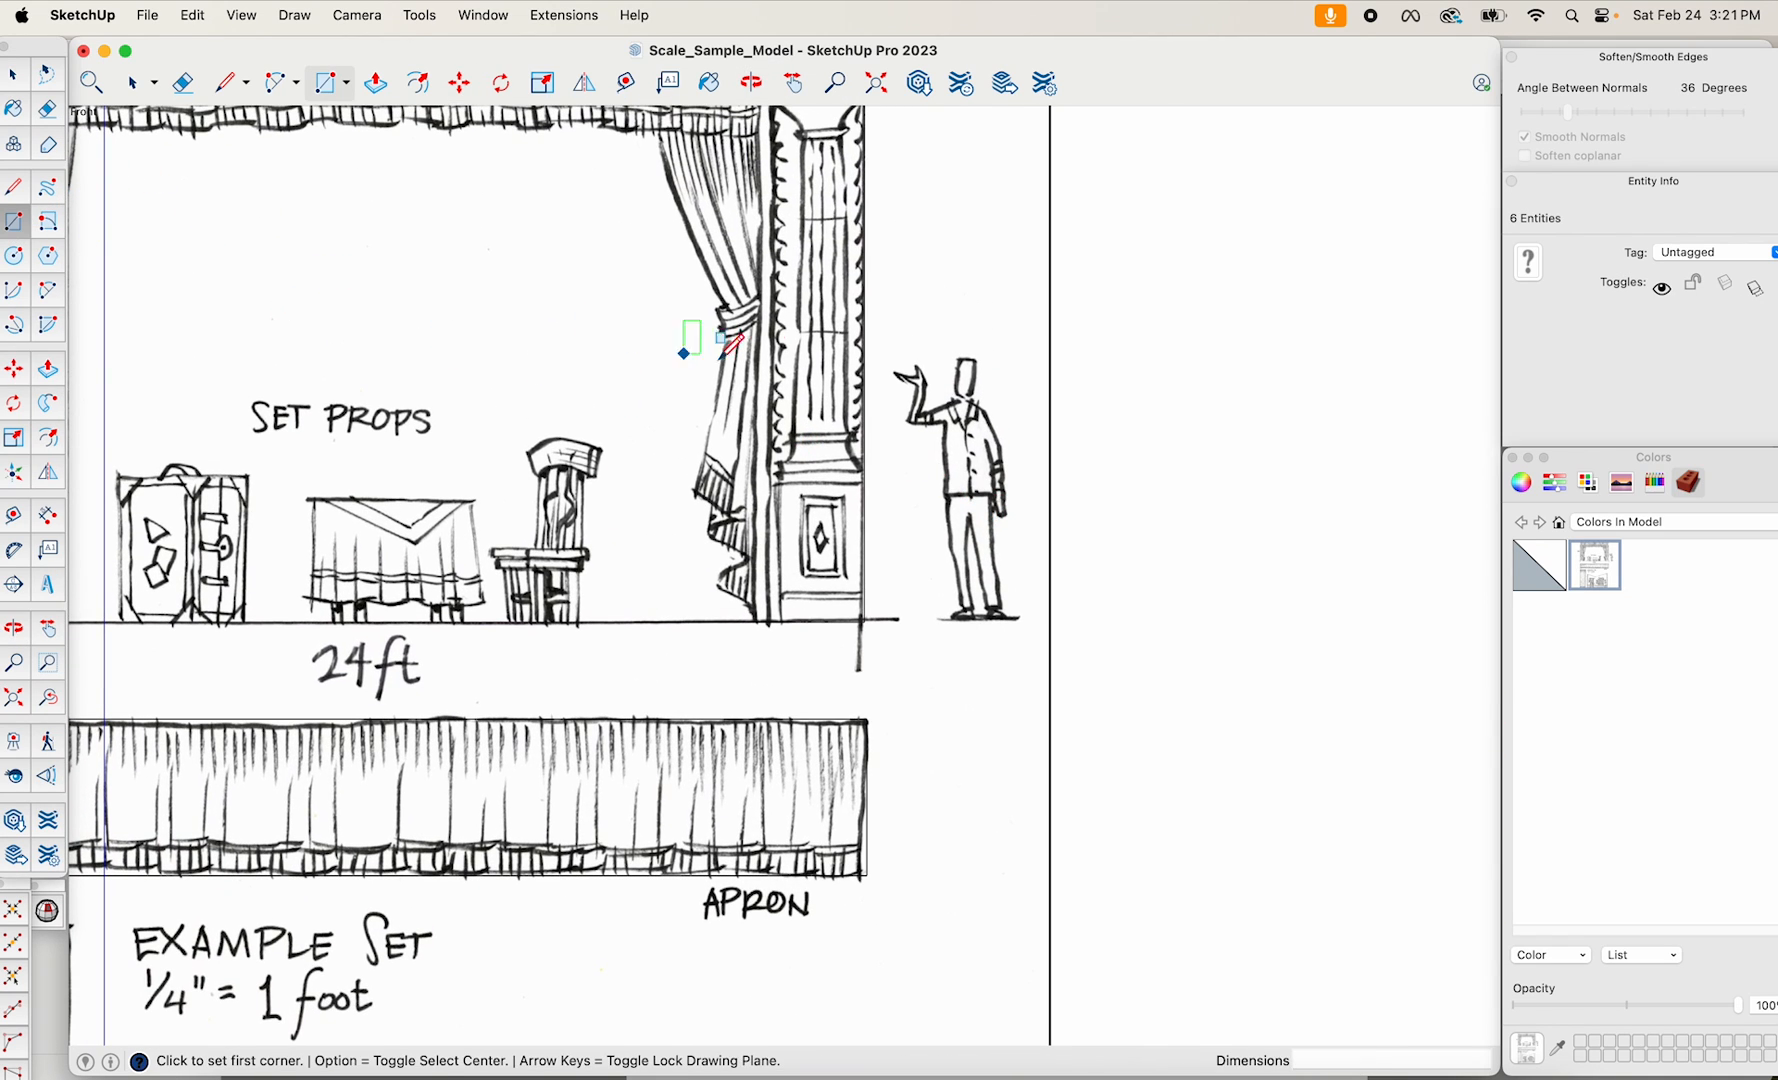
click(885, 335)
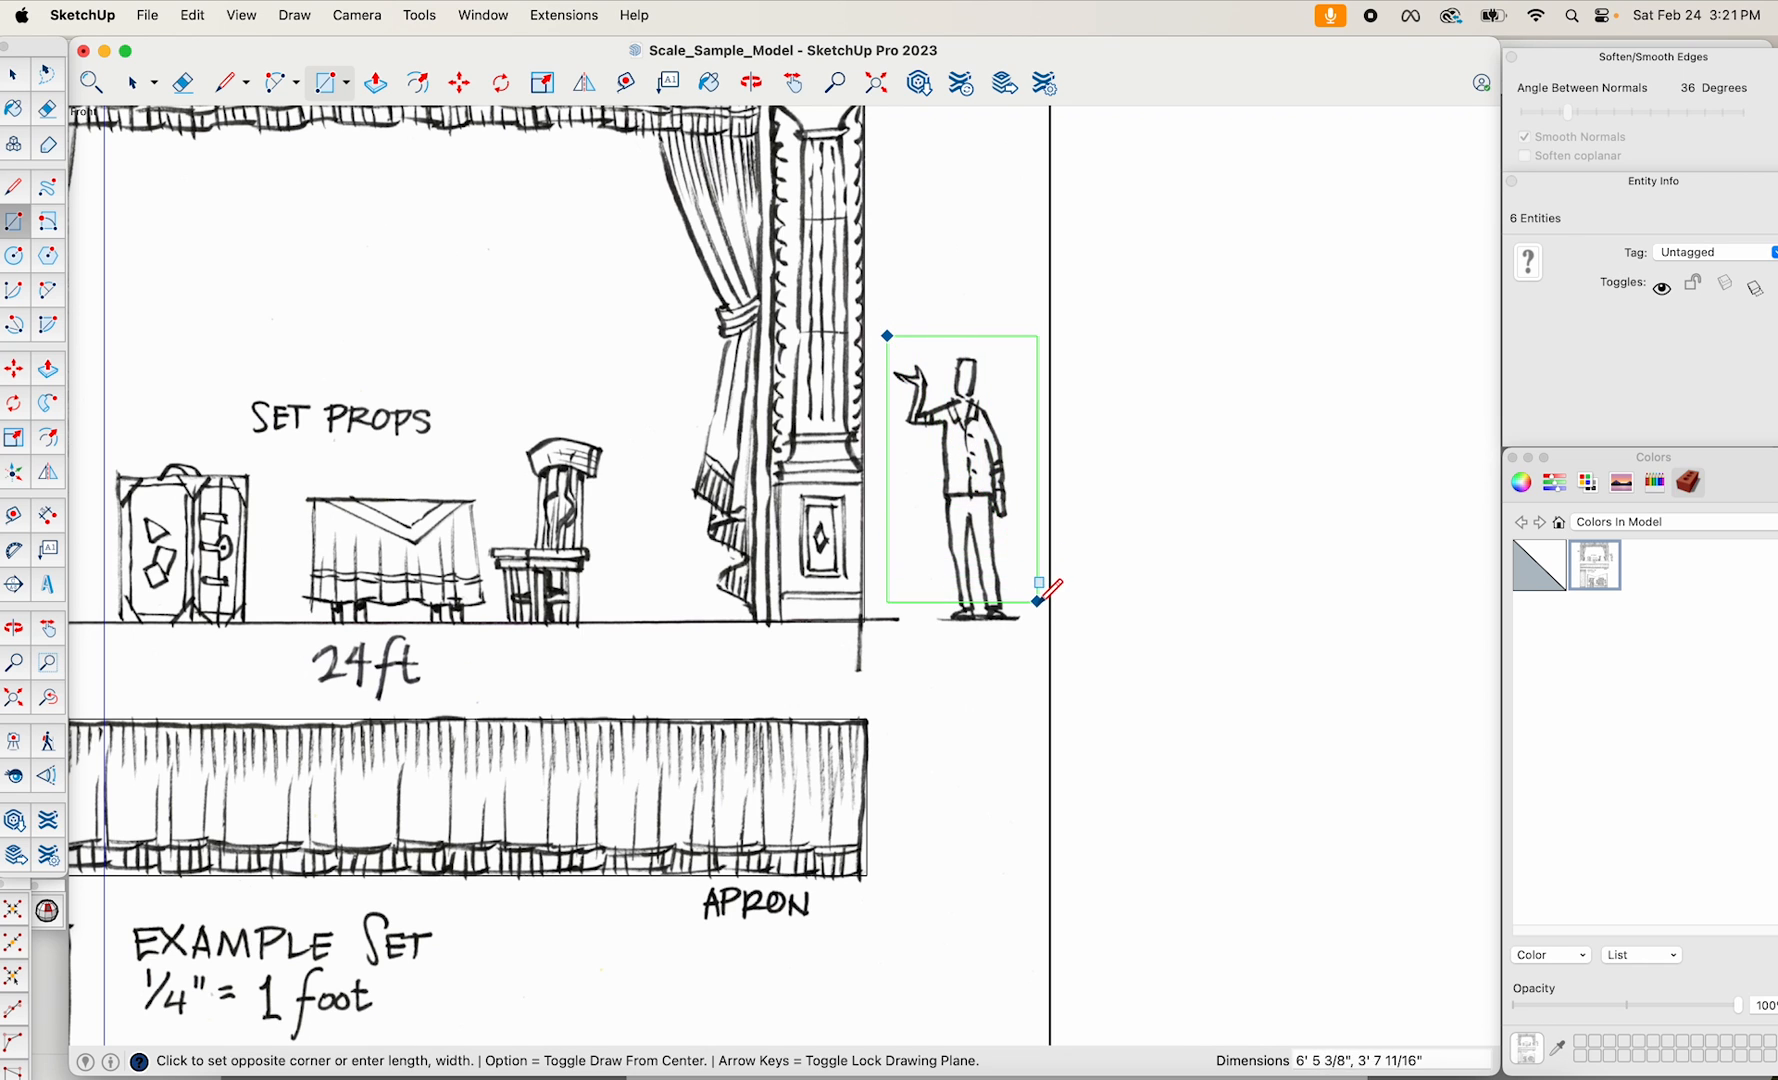
click(1038, 609)
Copy the enclosed standing figure face about 43' 3" off the sheet to the ground line beside the copied room set.
scroll(1035, 612, down, 5)
scroll(1030, 600, down, 4)
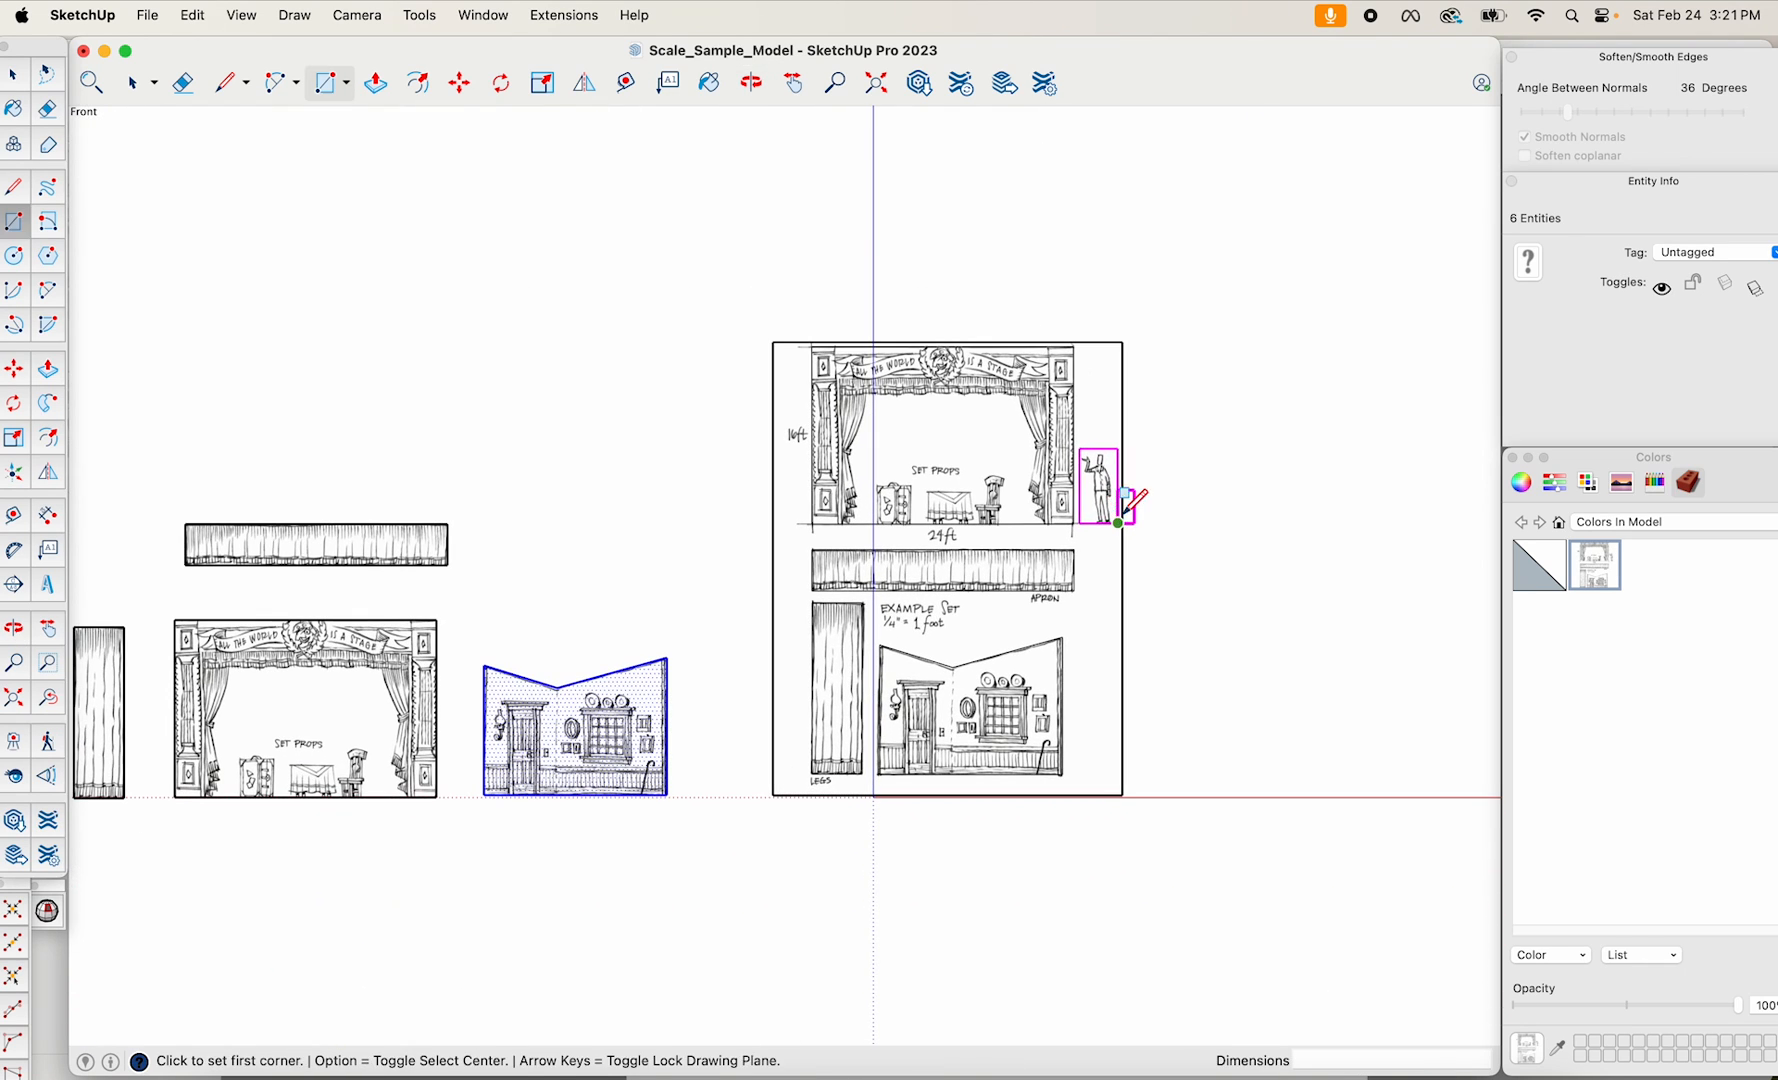
key(space)
click(1115, 510)
key(m)
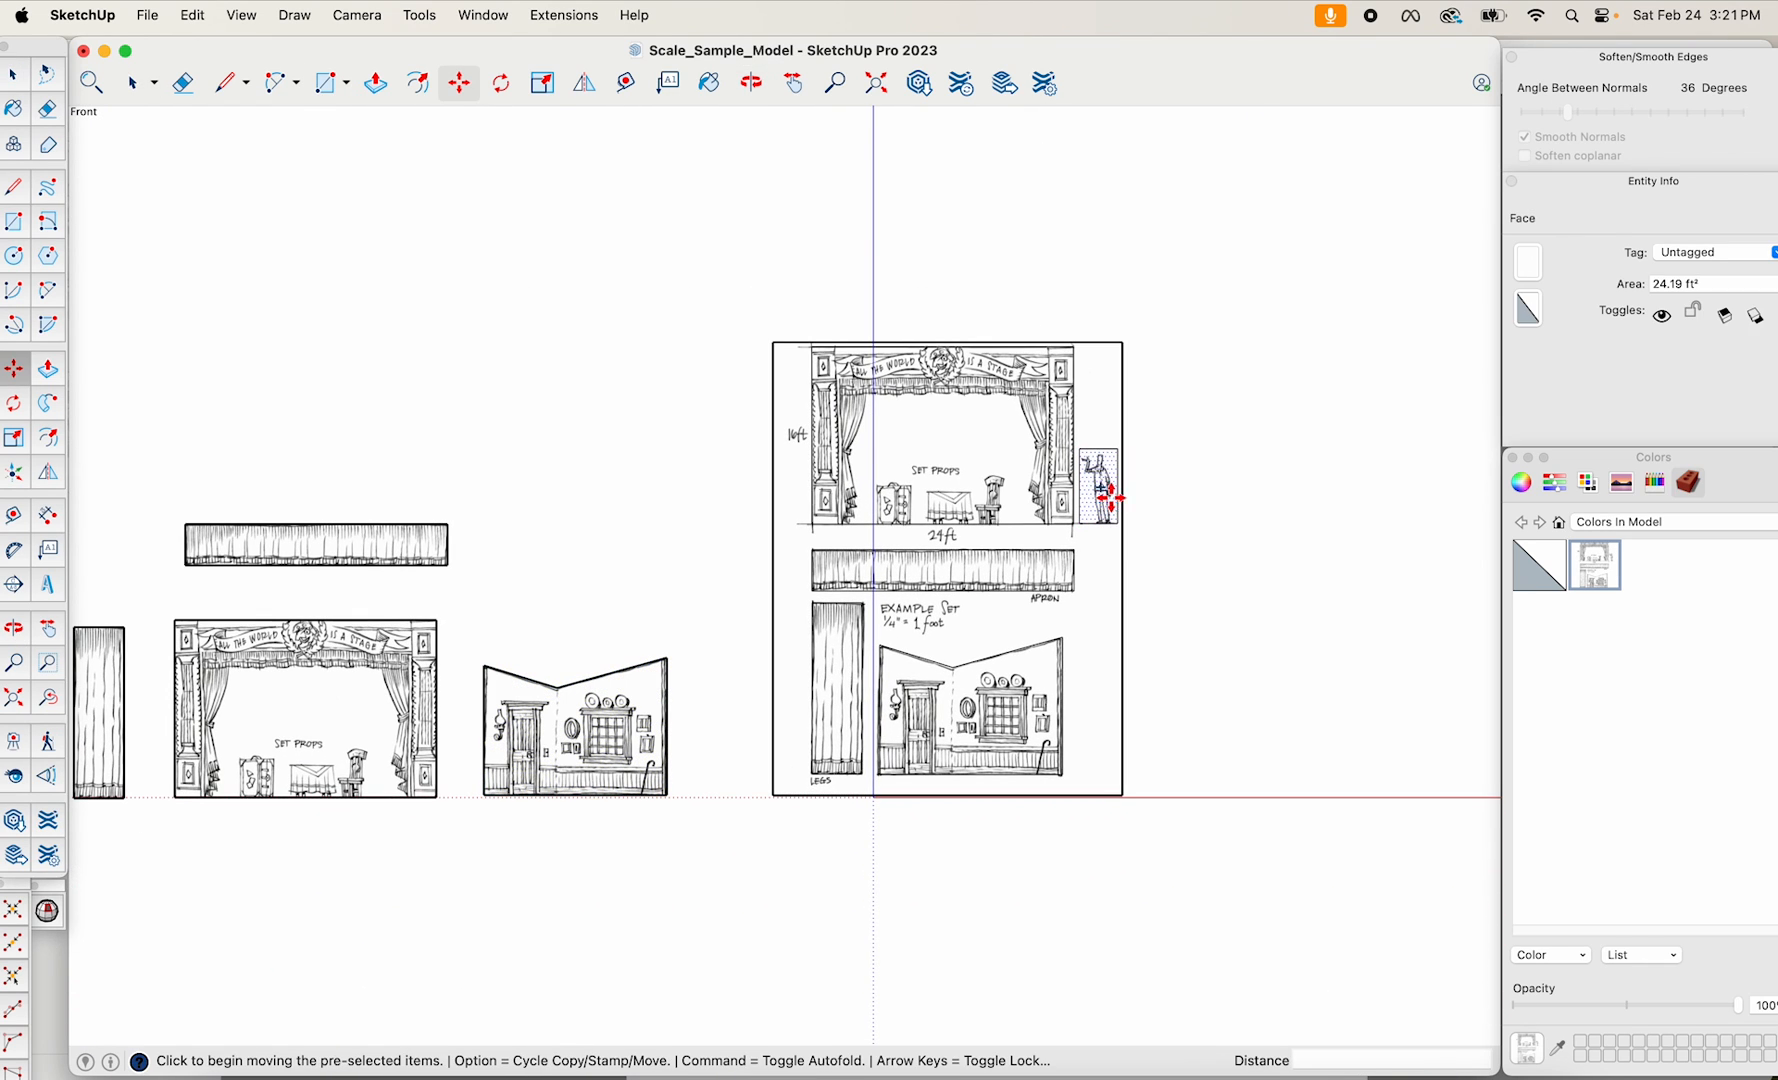
click(1118, 497)
key(alt)
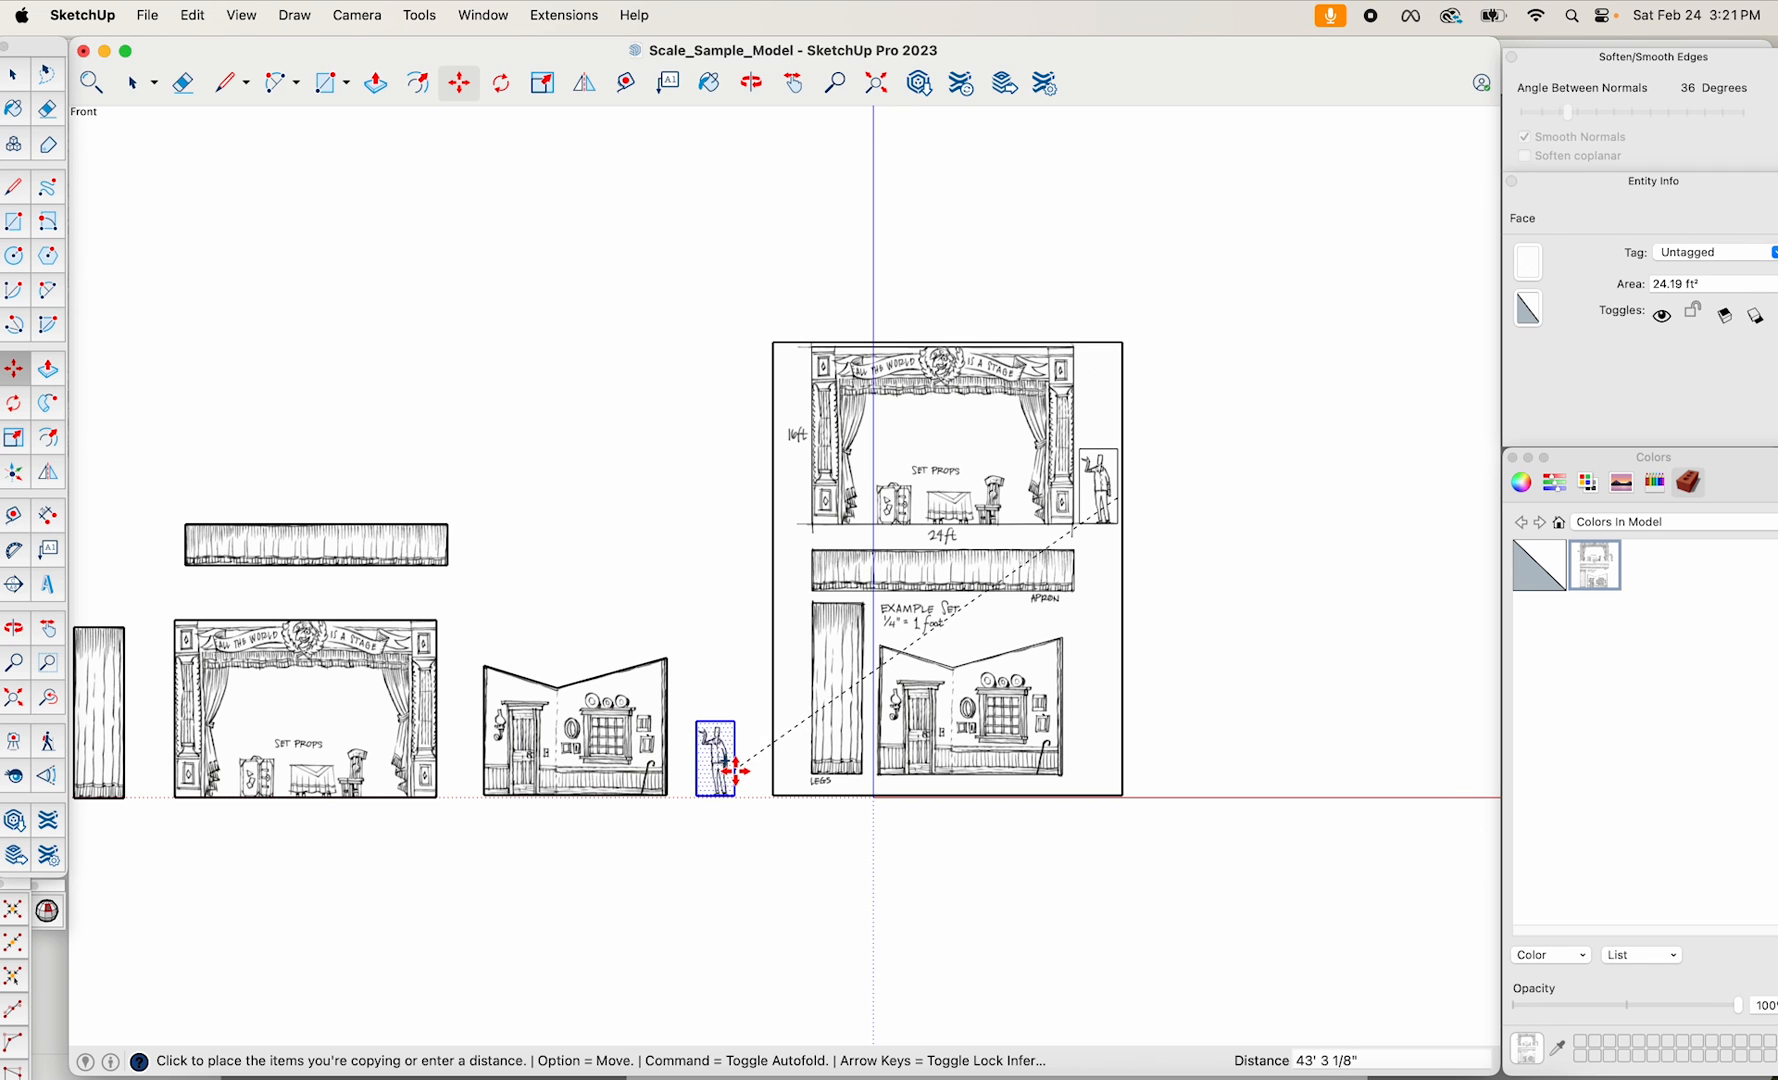
click(733, 768)
Enclose the drawn set props and their label inside the stage with a rectangle about 13' 1" by 6'.
scroll(940, 533, up, 5)
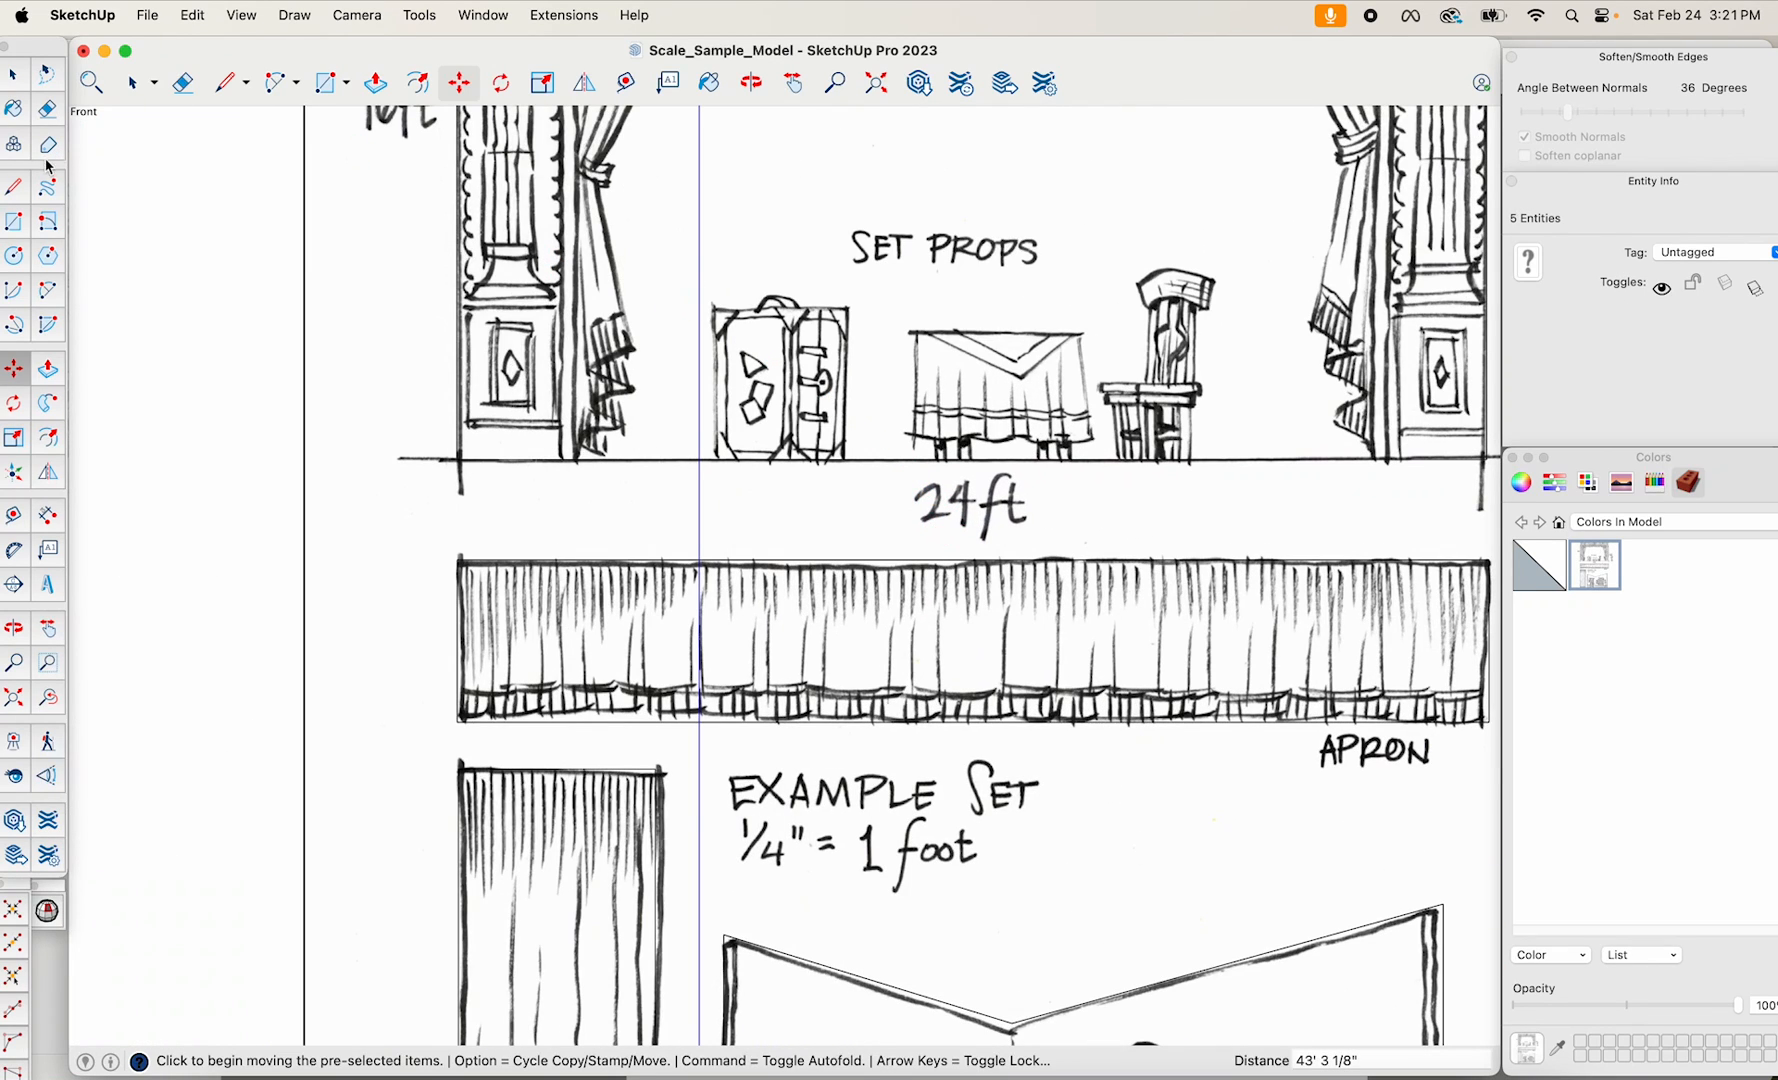
click(15, 223)
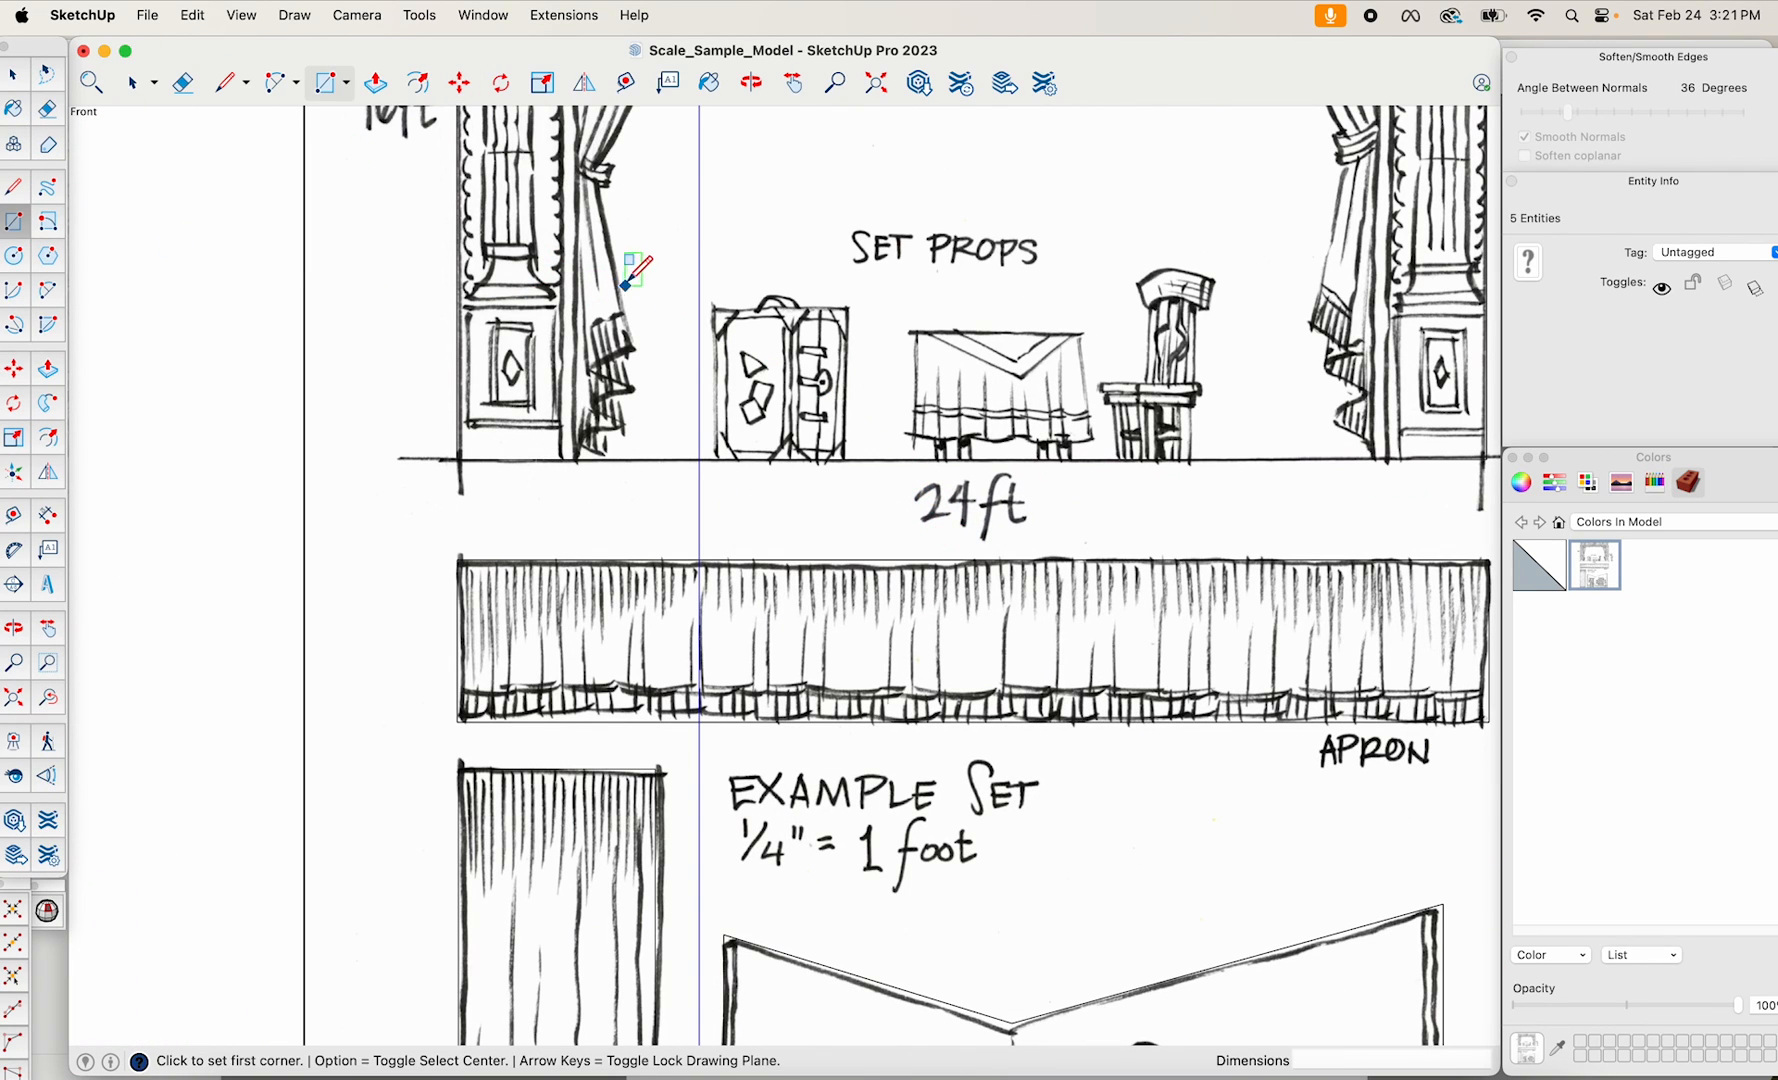
click(679, 201)
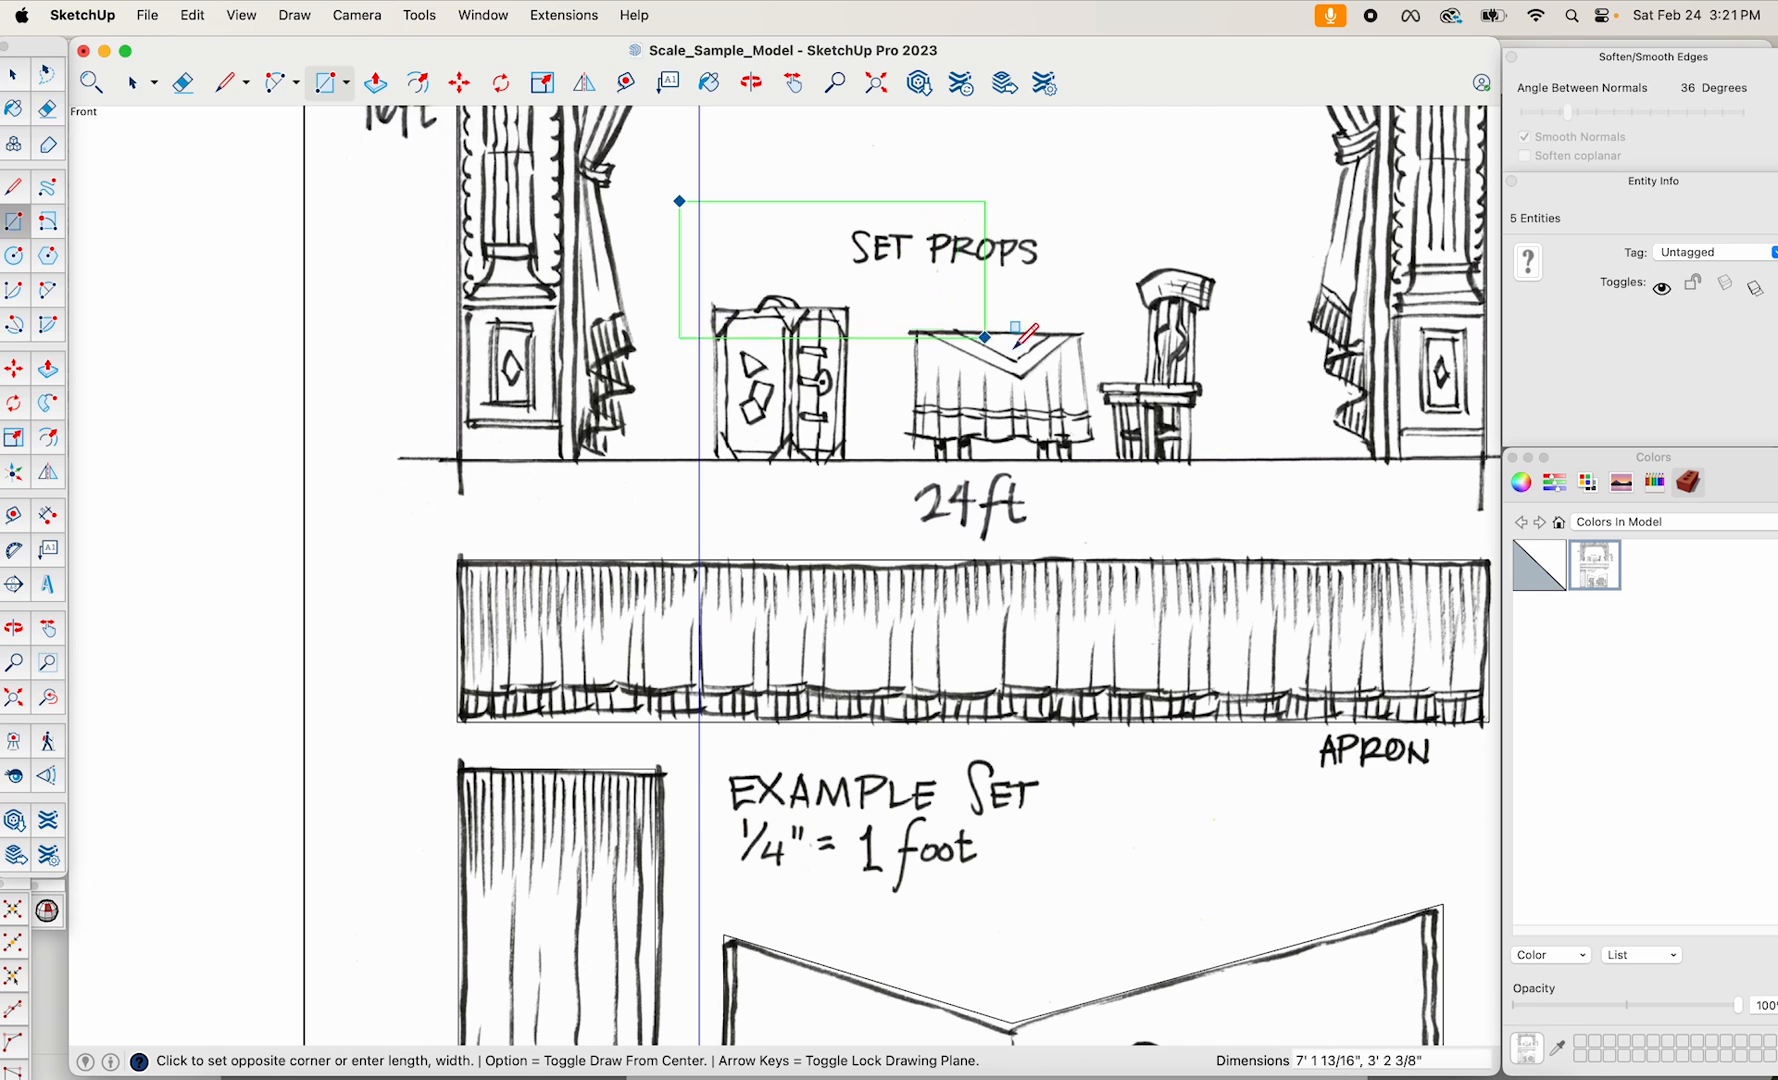
click(1240, 459)
Copy the set props face off the sheet onto the ground line, left of the copied legs curtain.
scroll(1240, 457, down, 5)
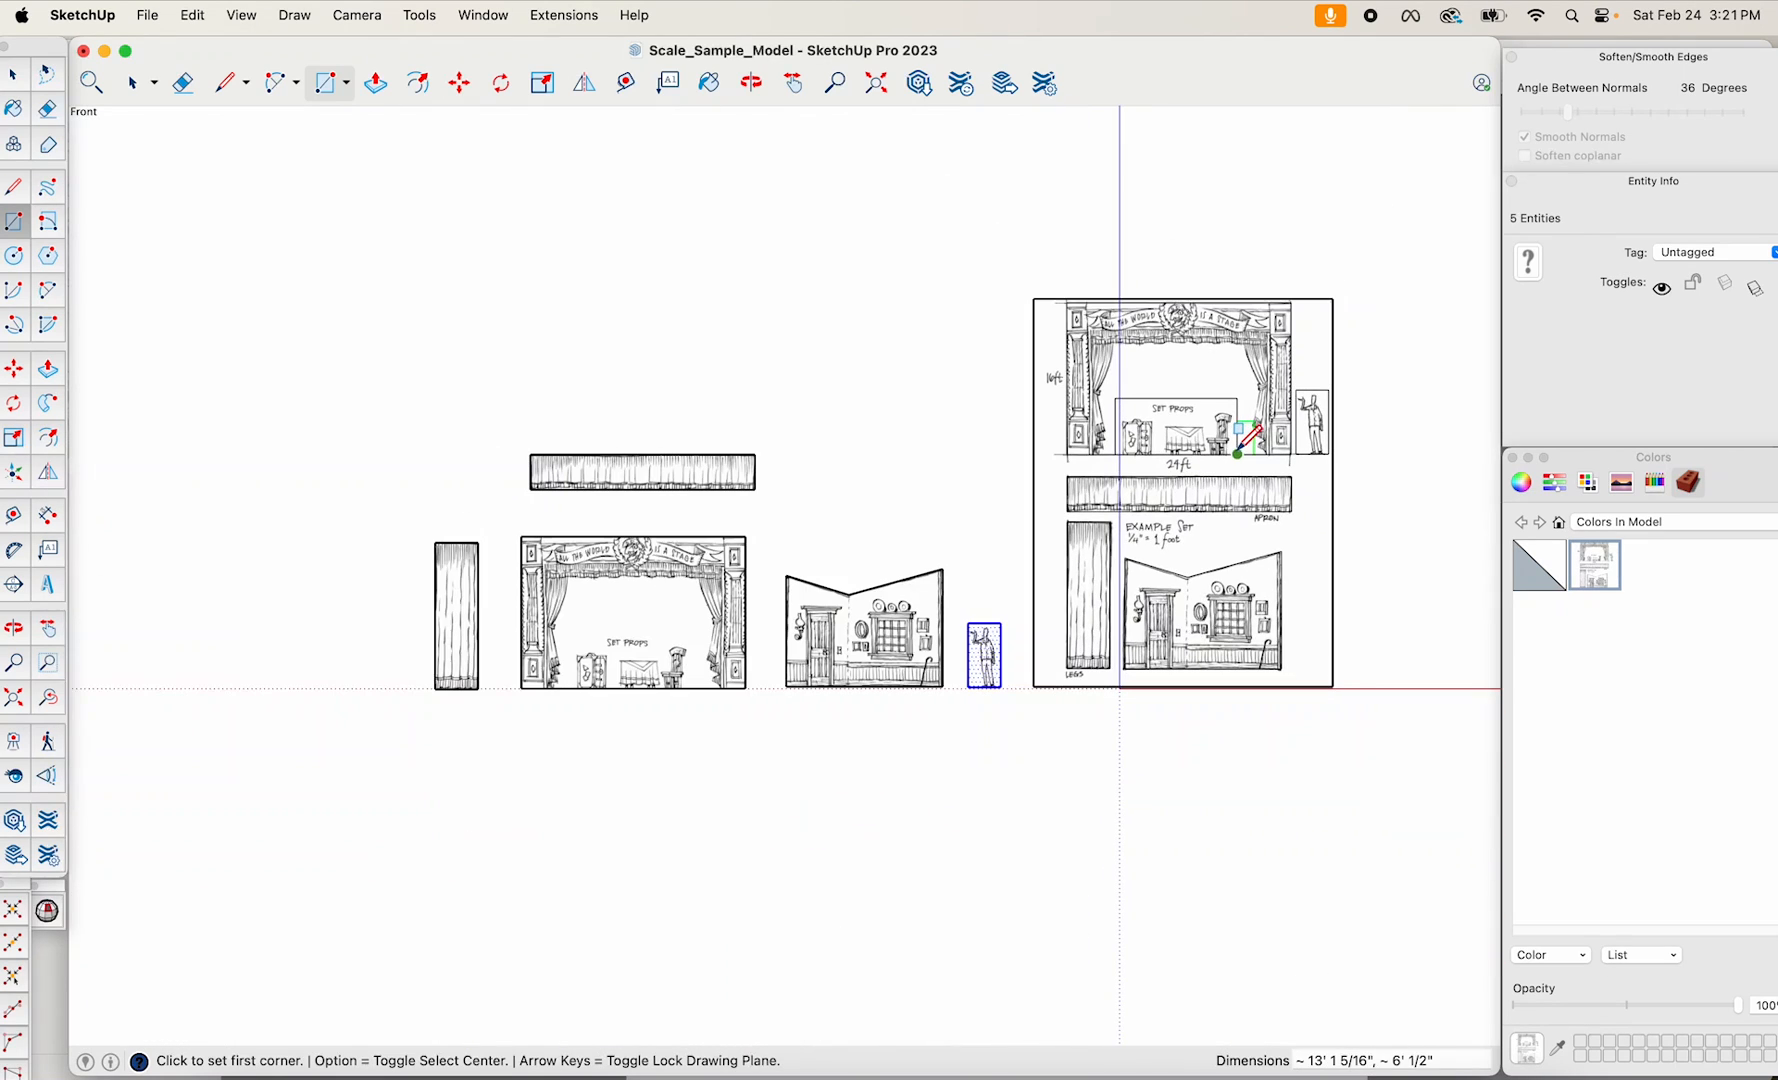
key(space)
click(1215, 440)
key(m)
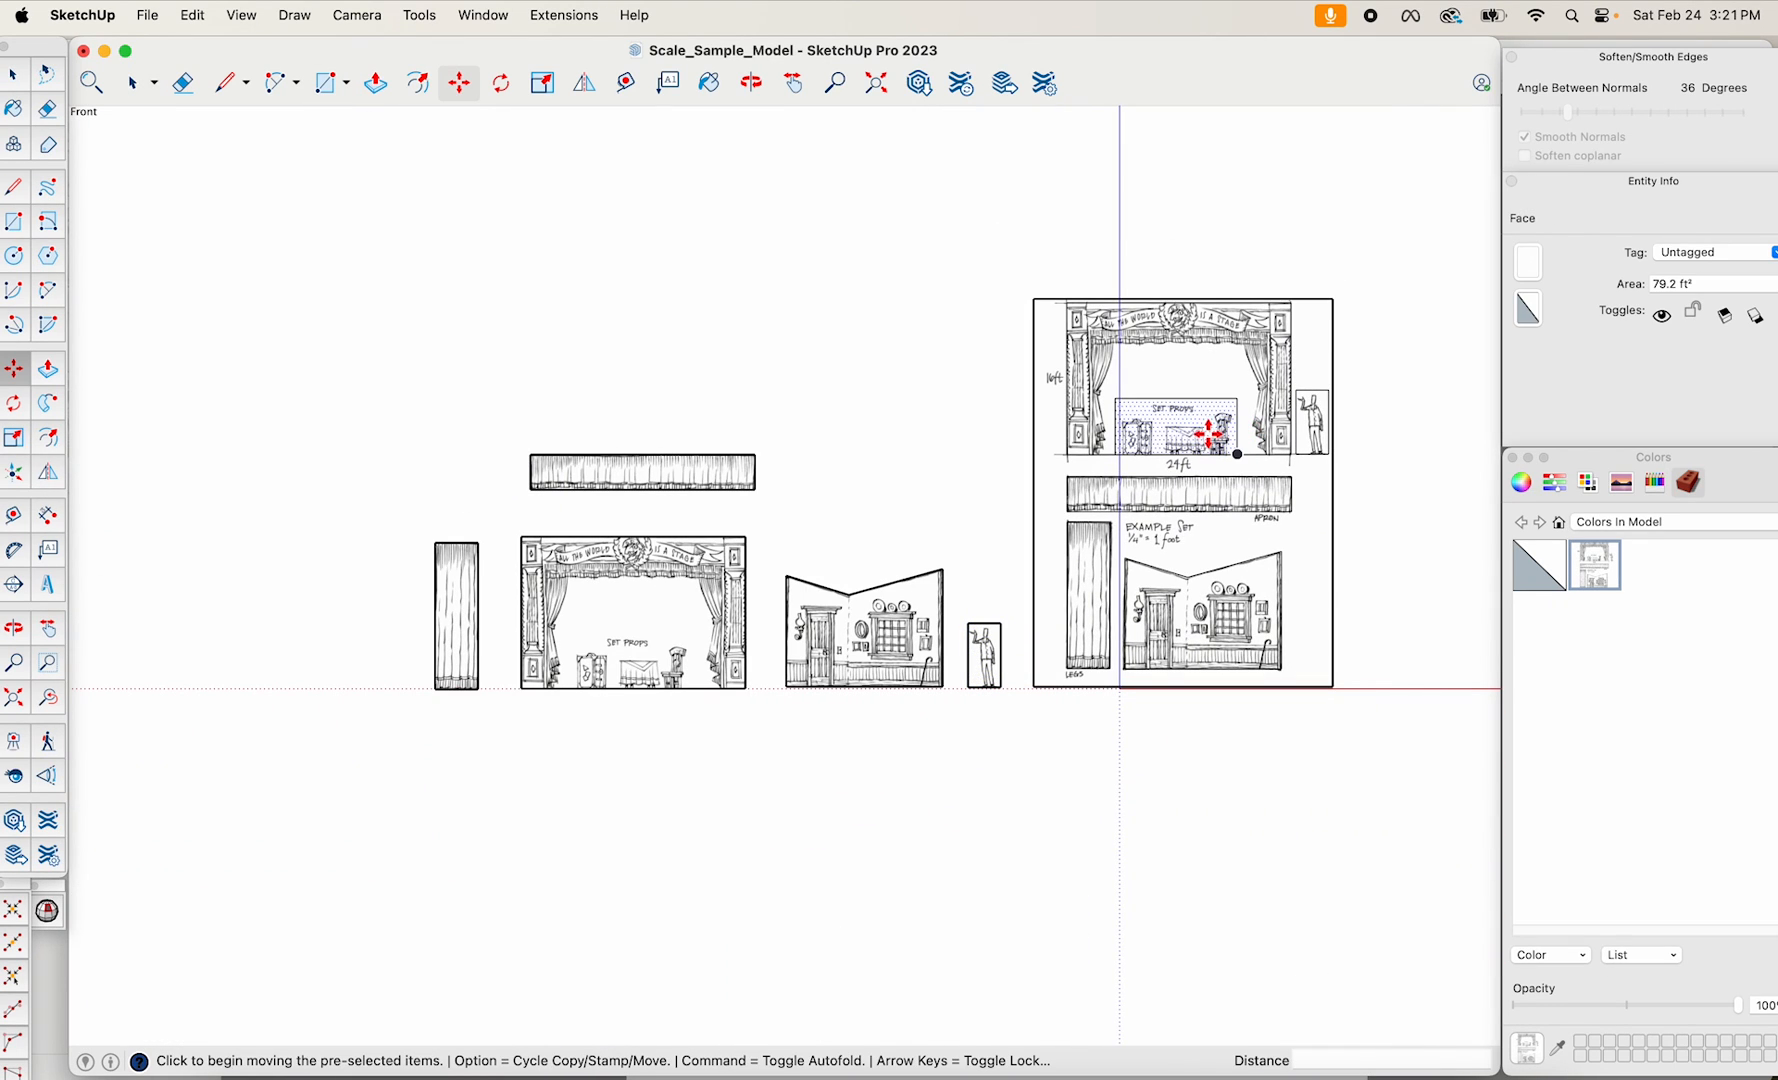
click(1205, 428)
key(alt)
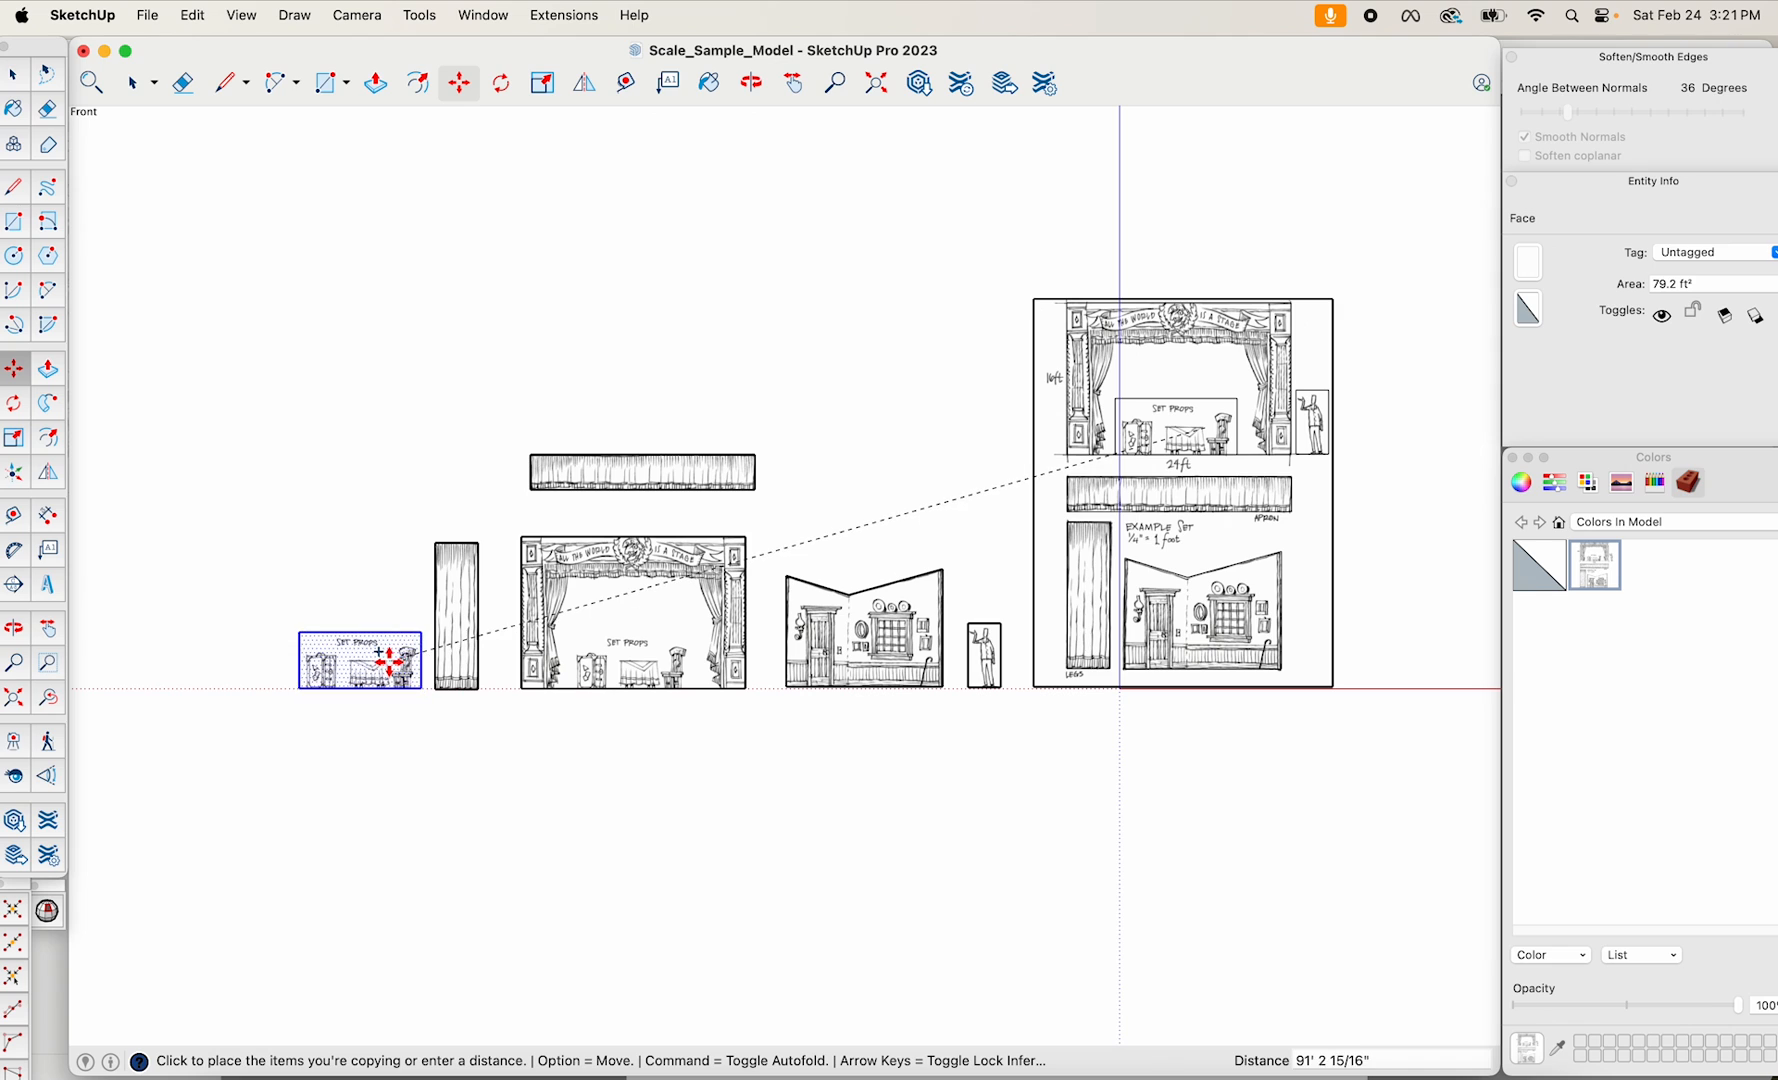
click(383, 660)
key(space)
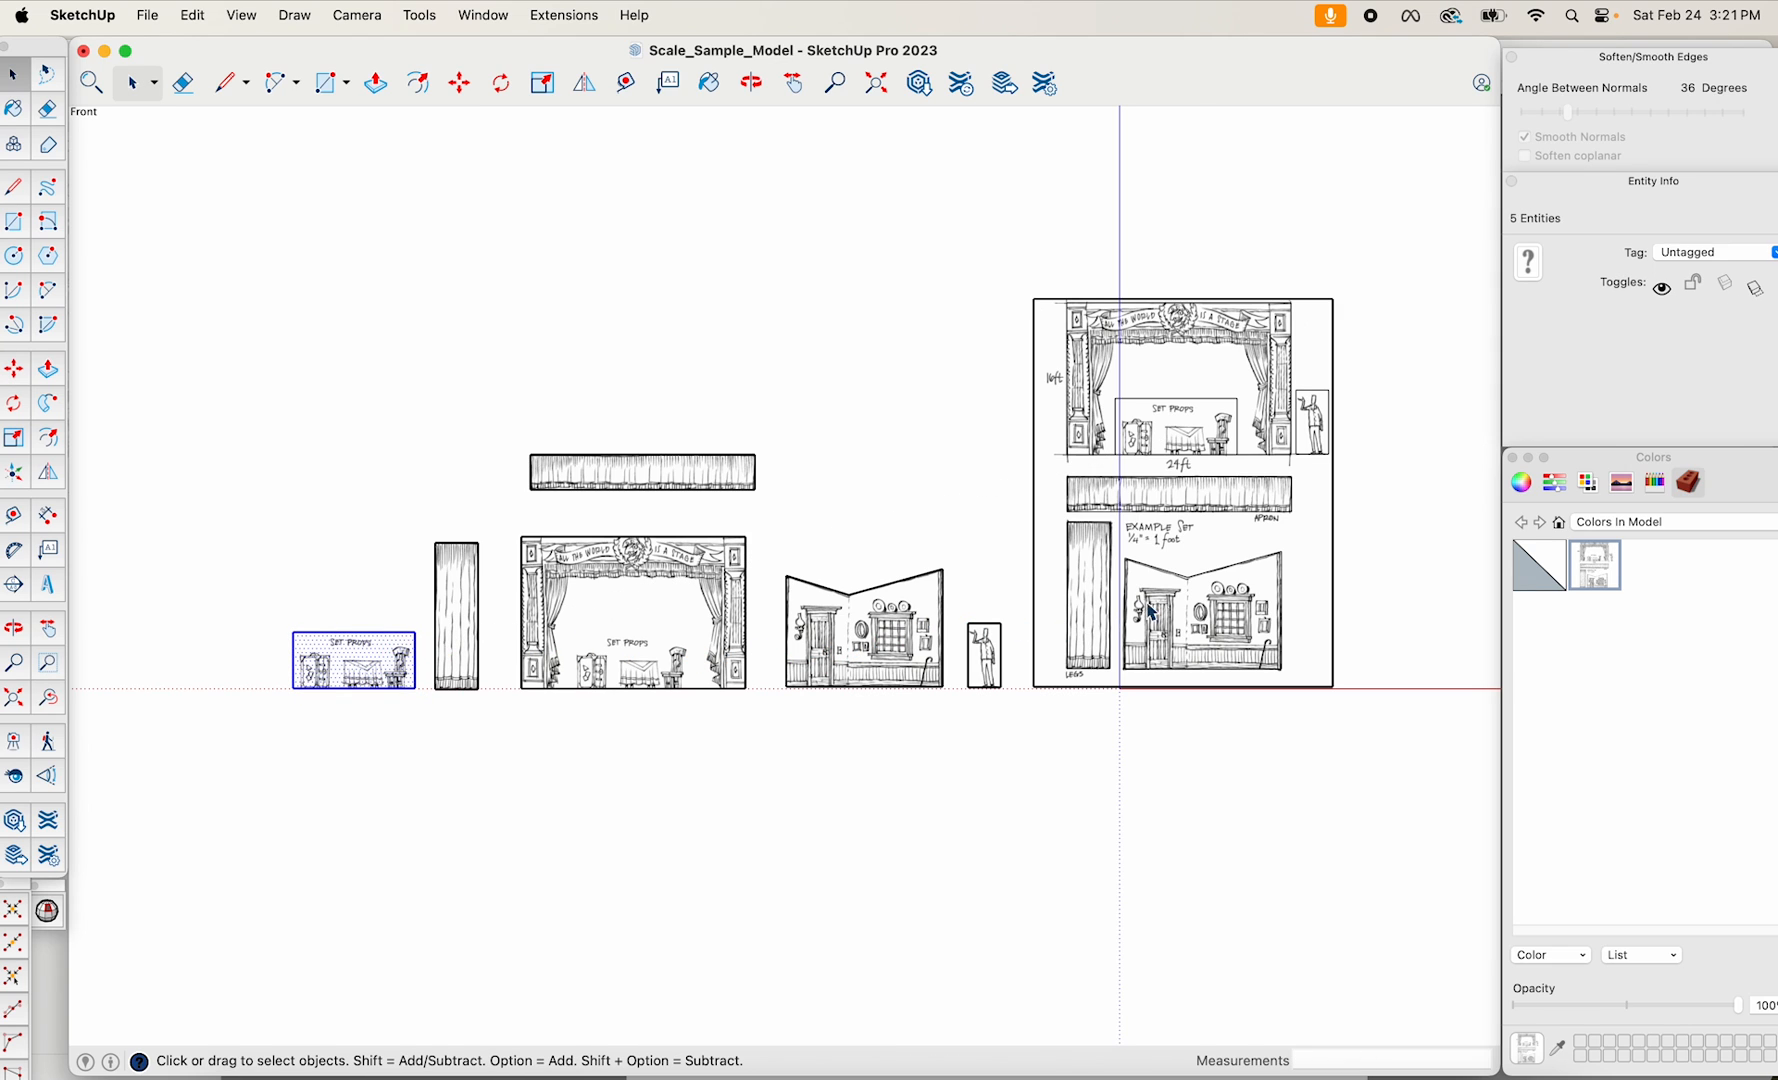
Delete the original sketch sheet face together with all the outlines traced on it.
double_click(1228, 546)
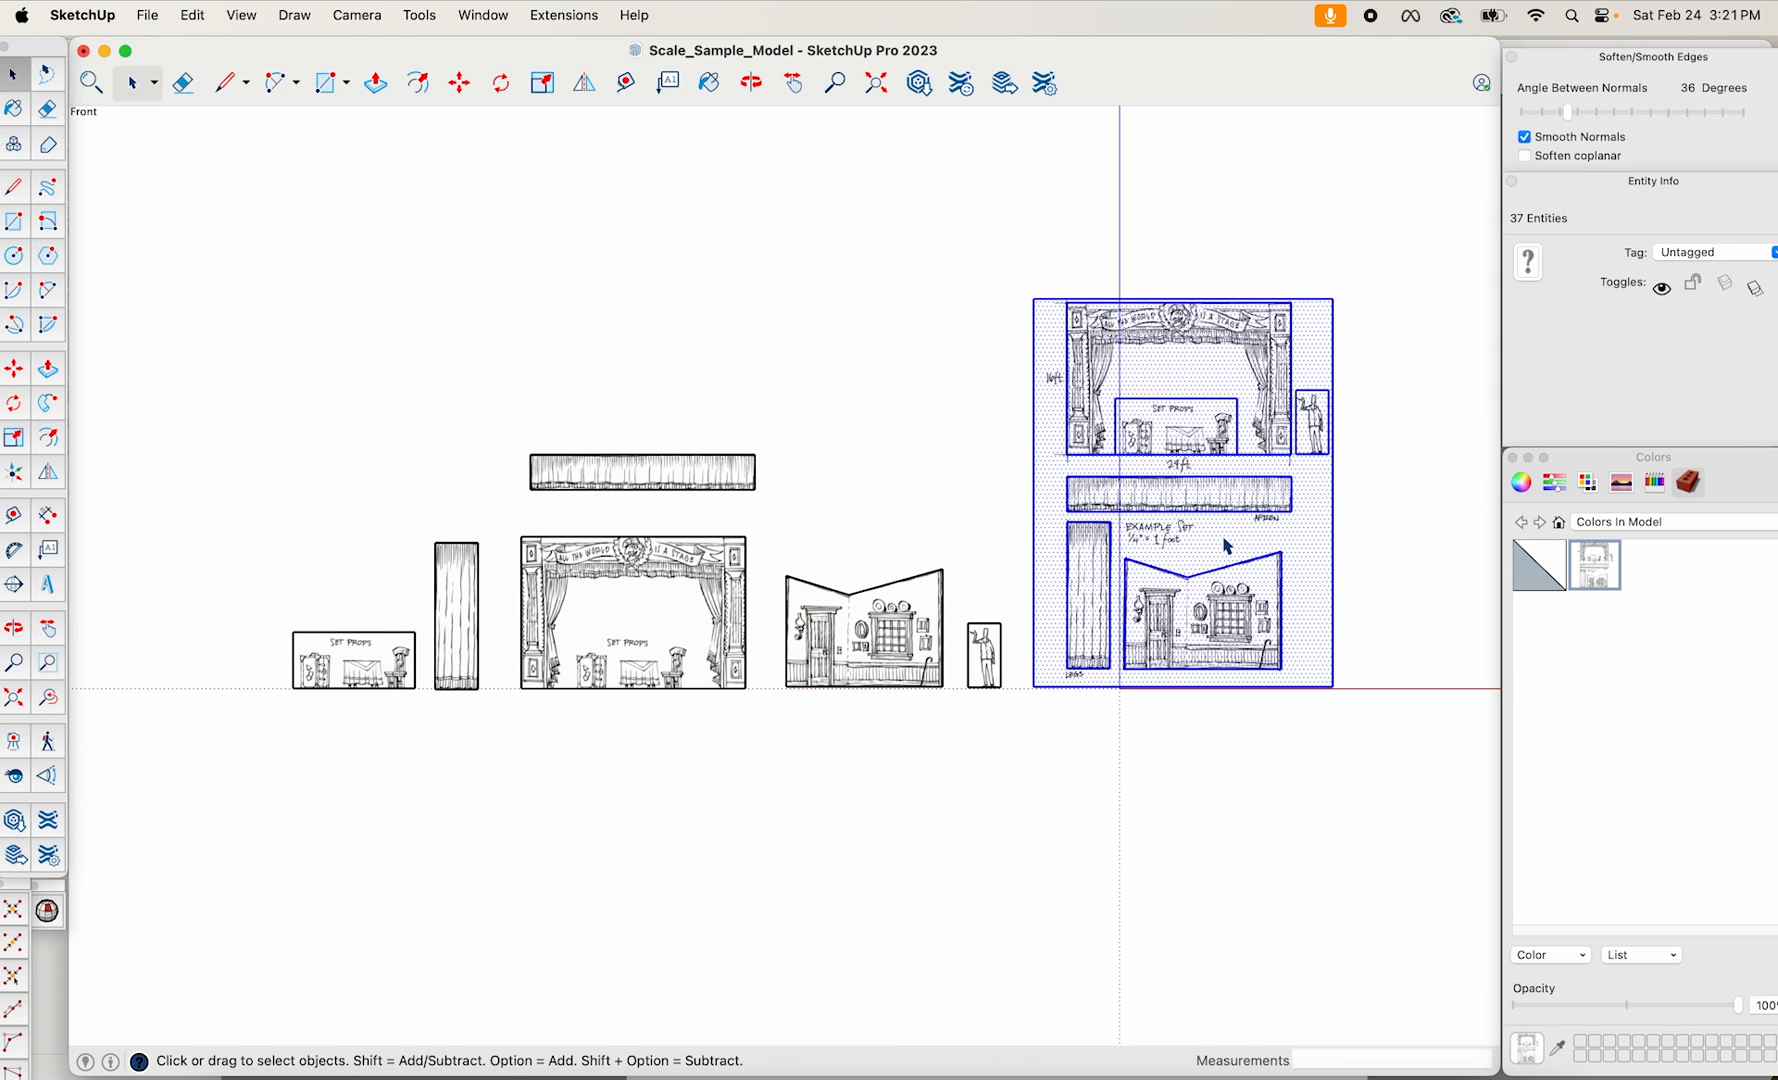
key(Delete)
scroll(806, 590, up, 3)
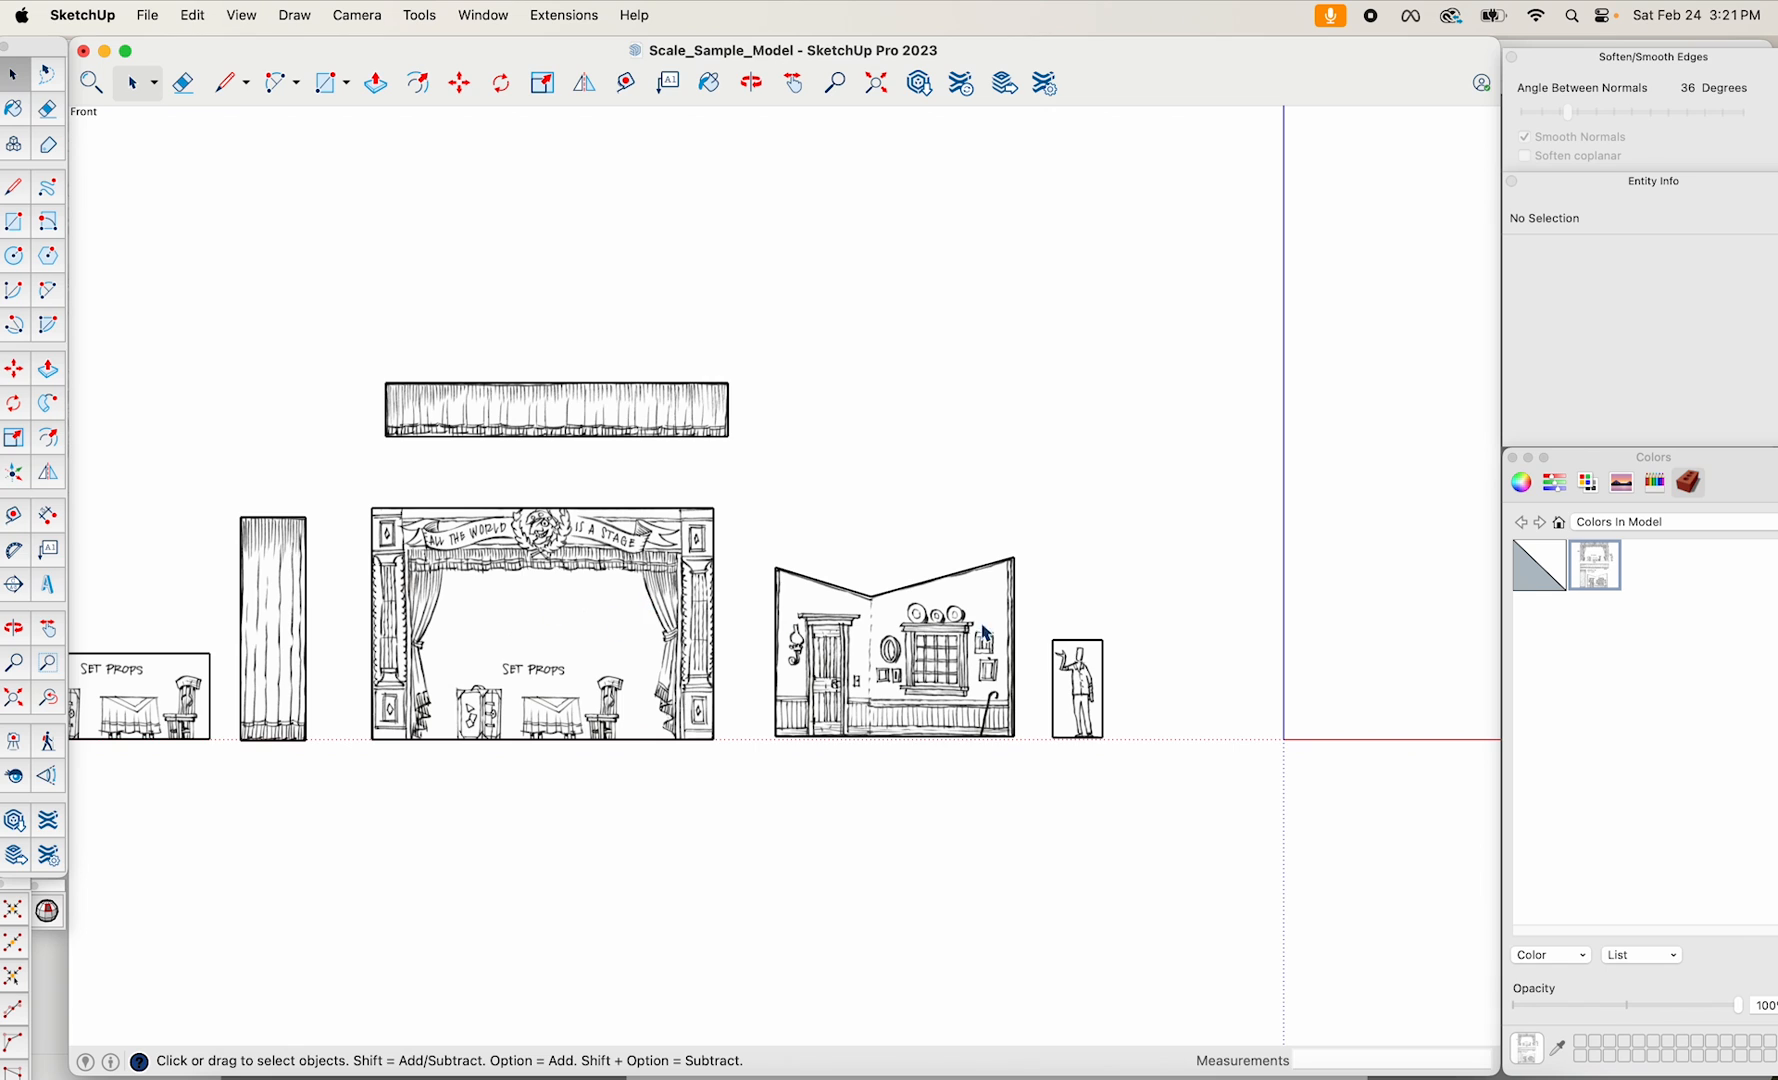
shift+middle_drag(900, 628, 1097, 553)
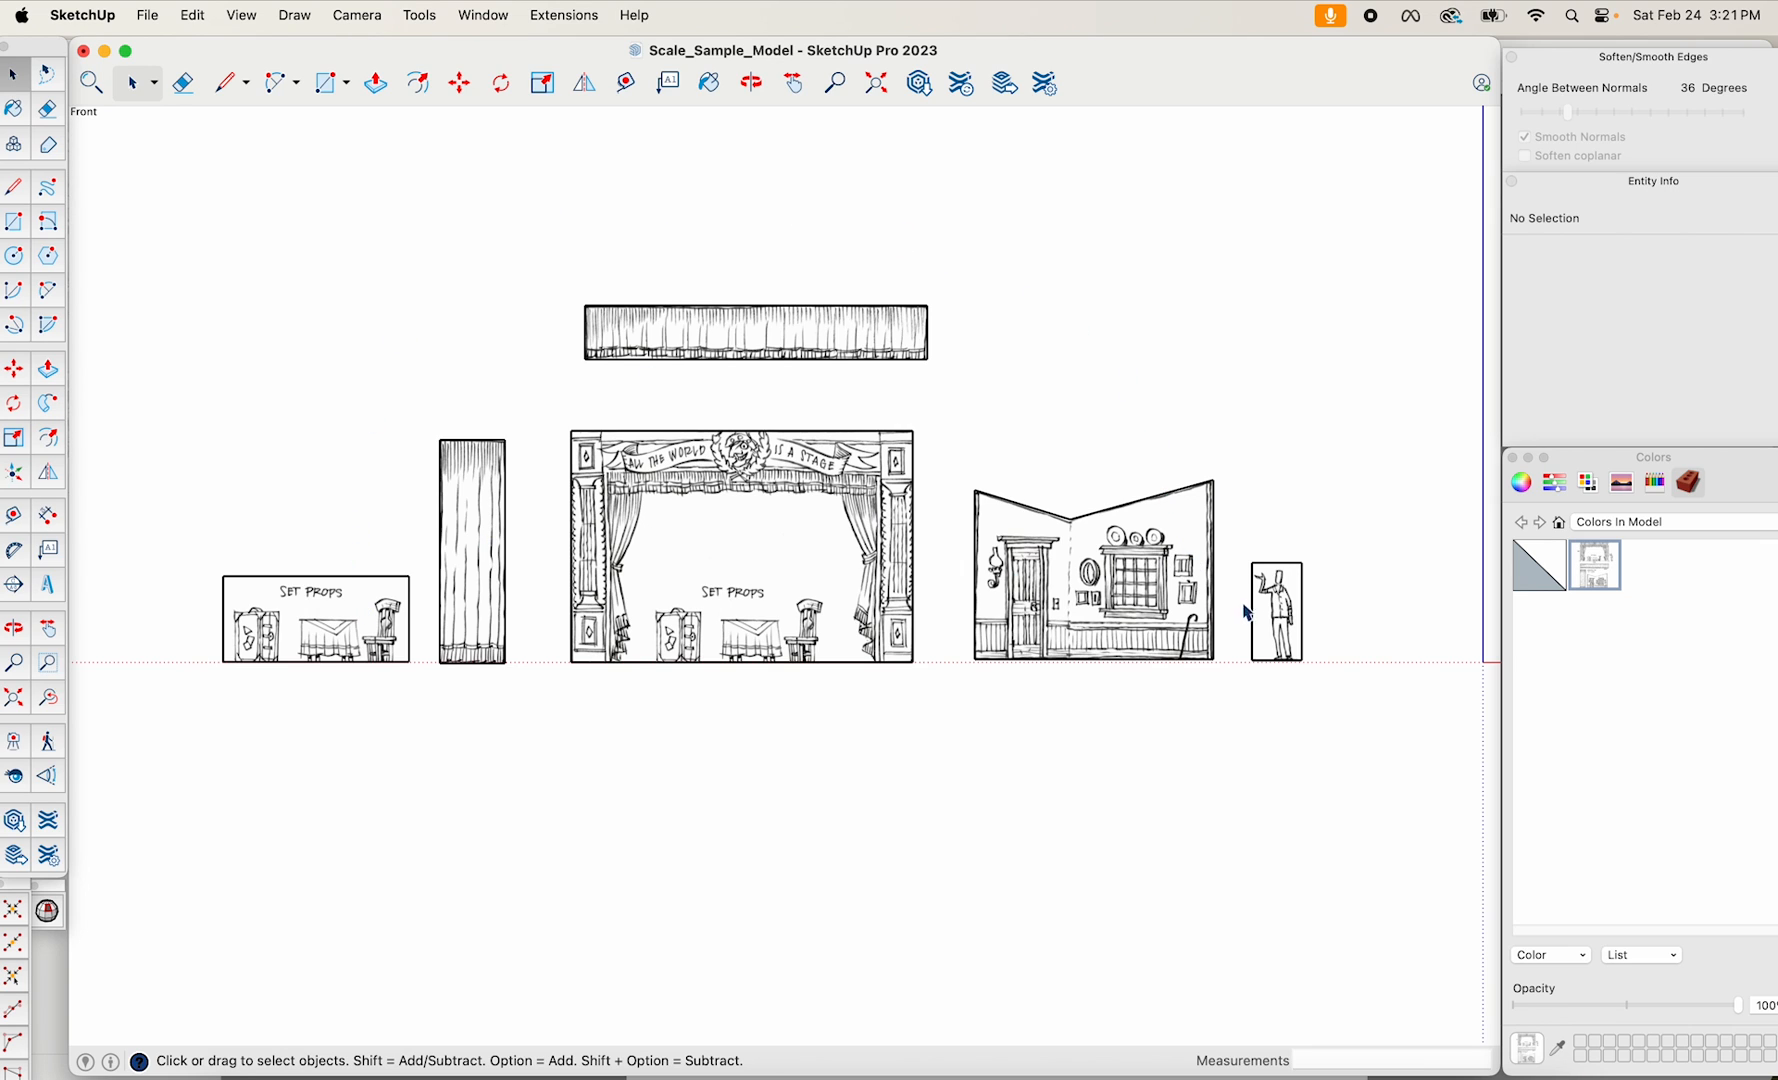
Make the tall curtain face and its edges a component named Leg, replacing the existing definition of that name.
scroll(864, 557, up, 2)
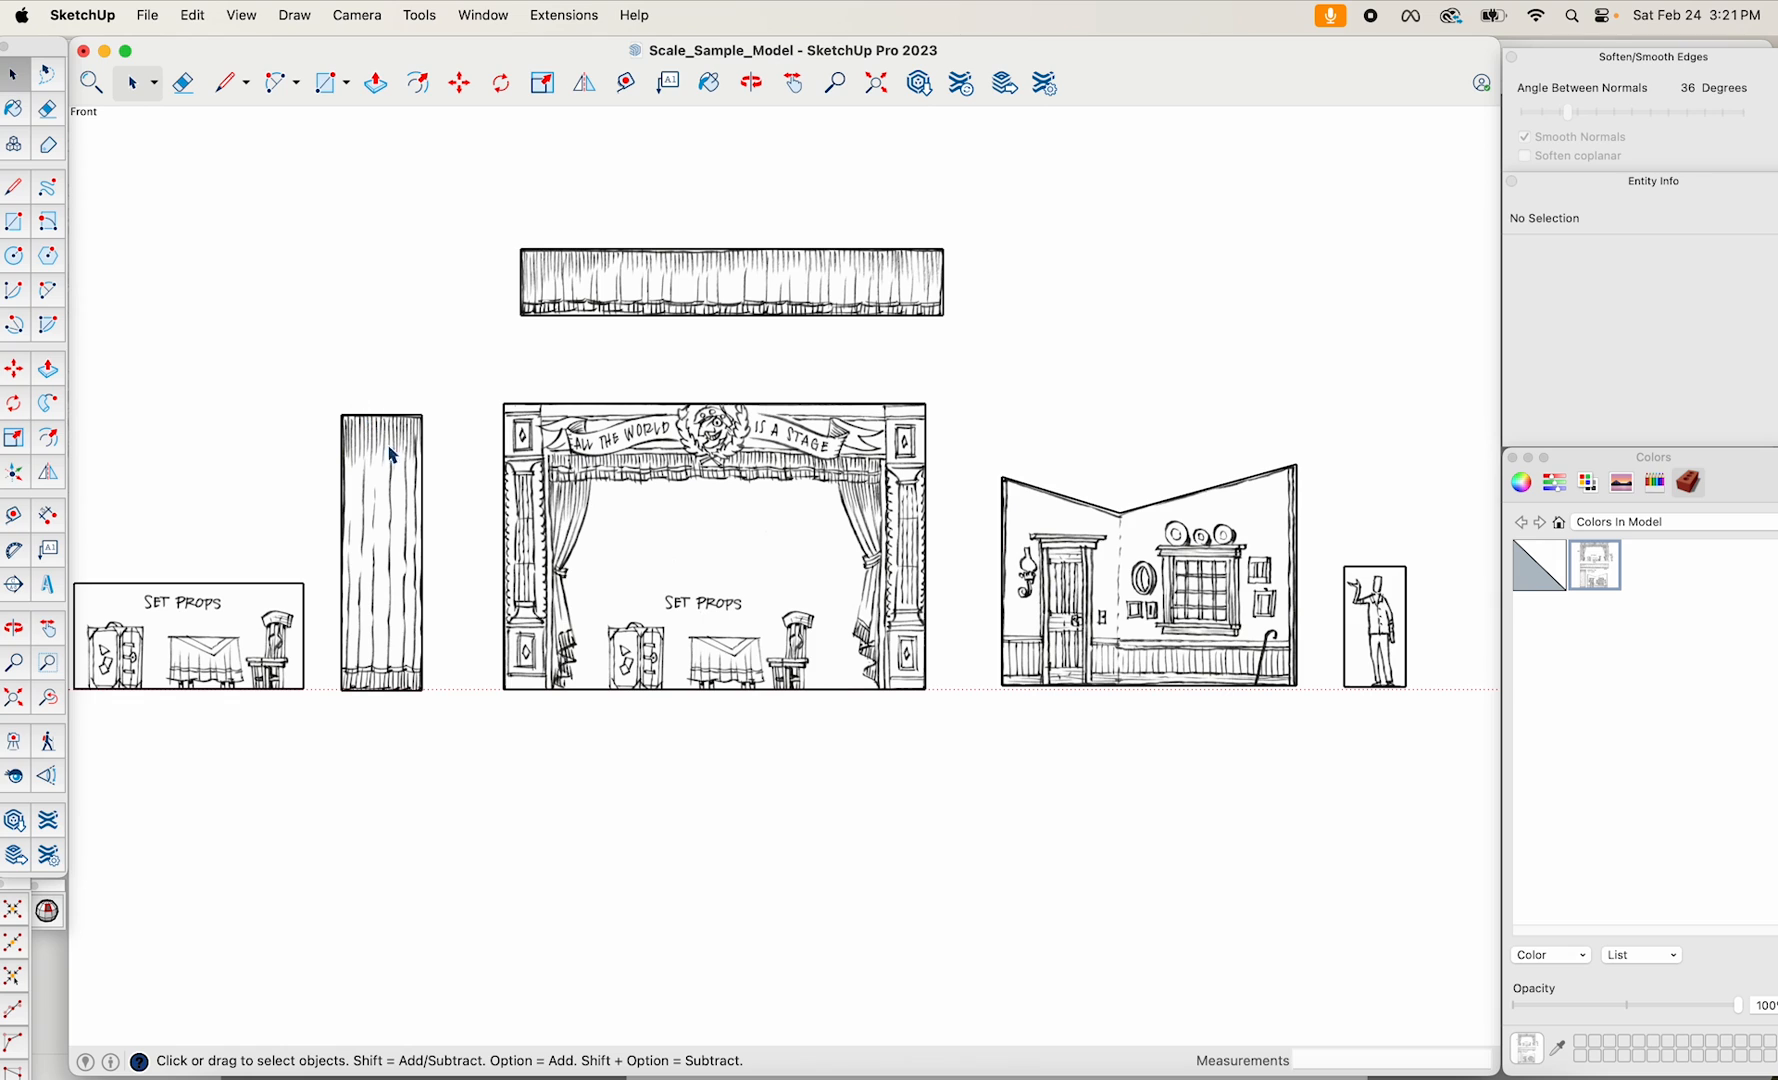
click(388, 521)
right_click(385, 518)
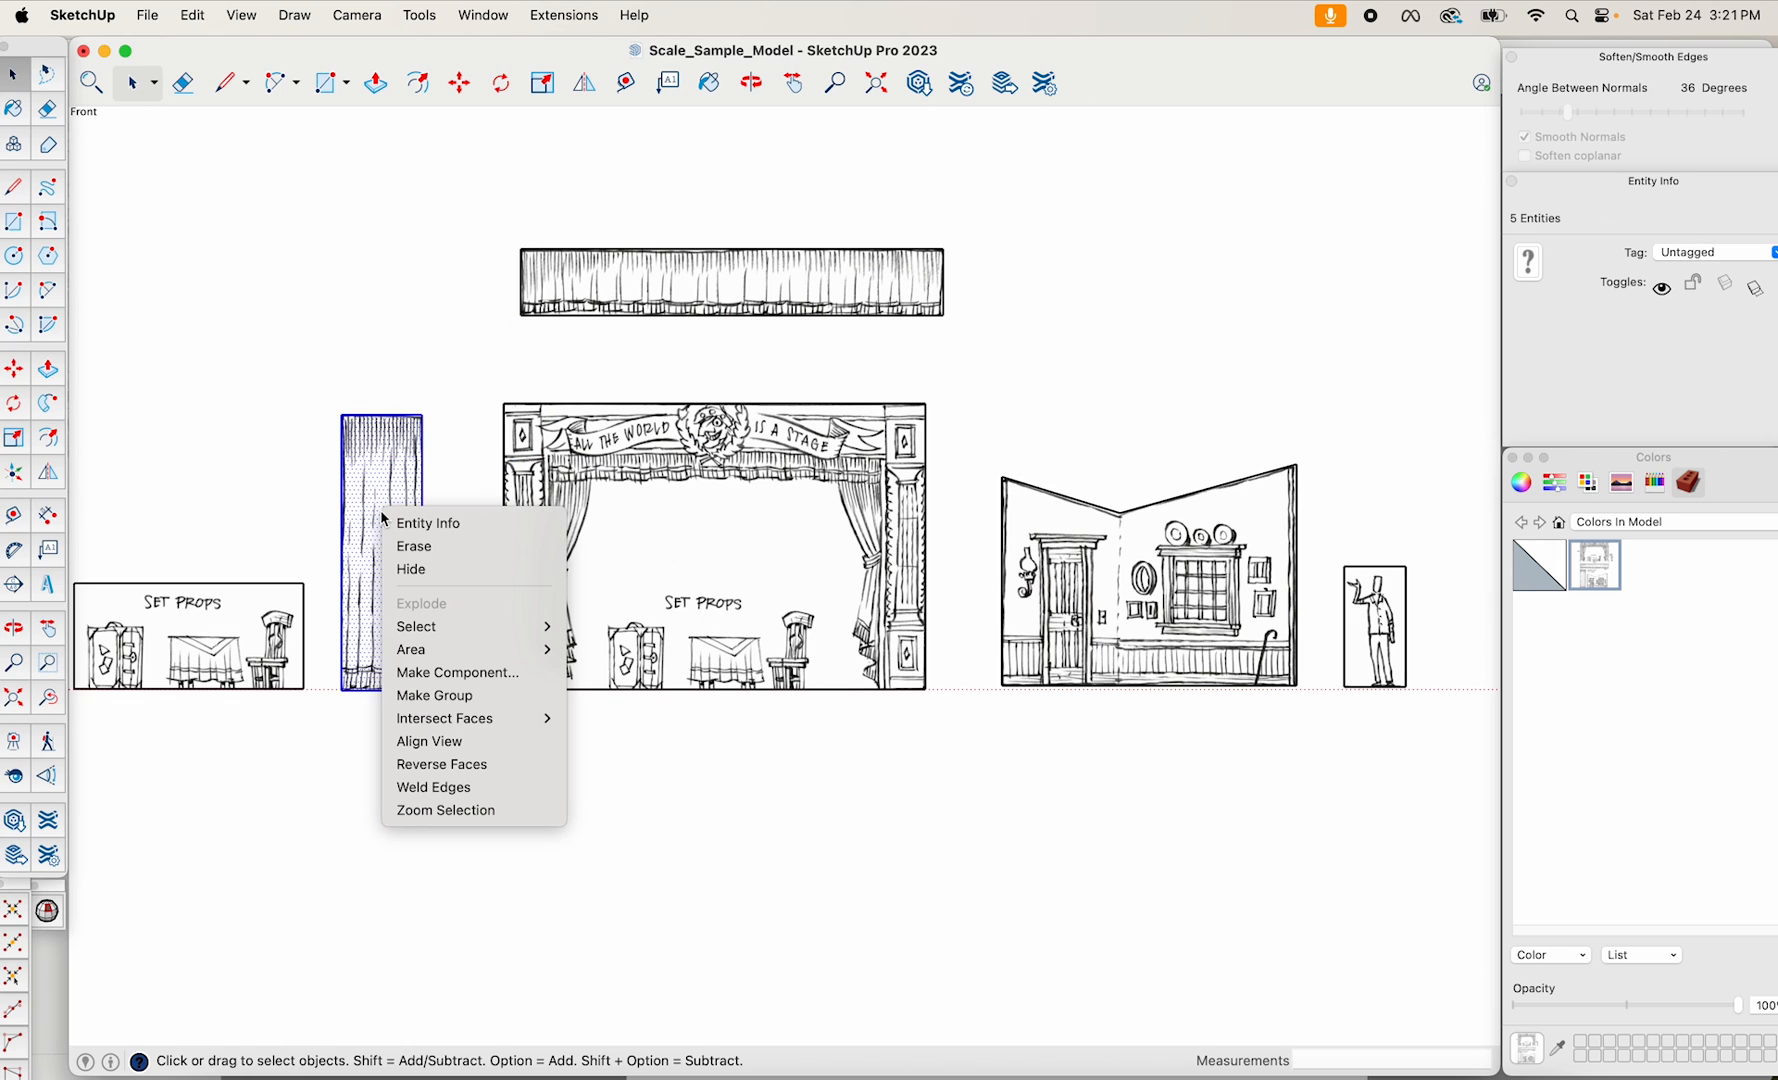
click(458, 673)
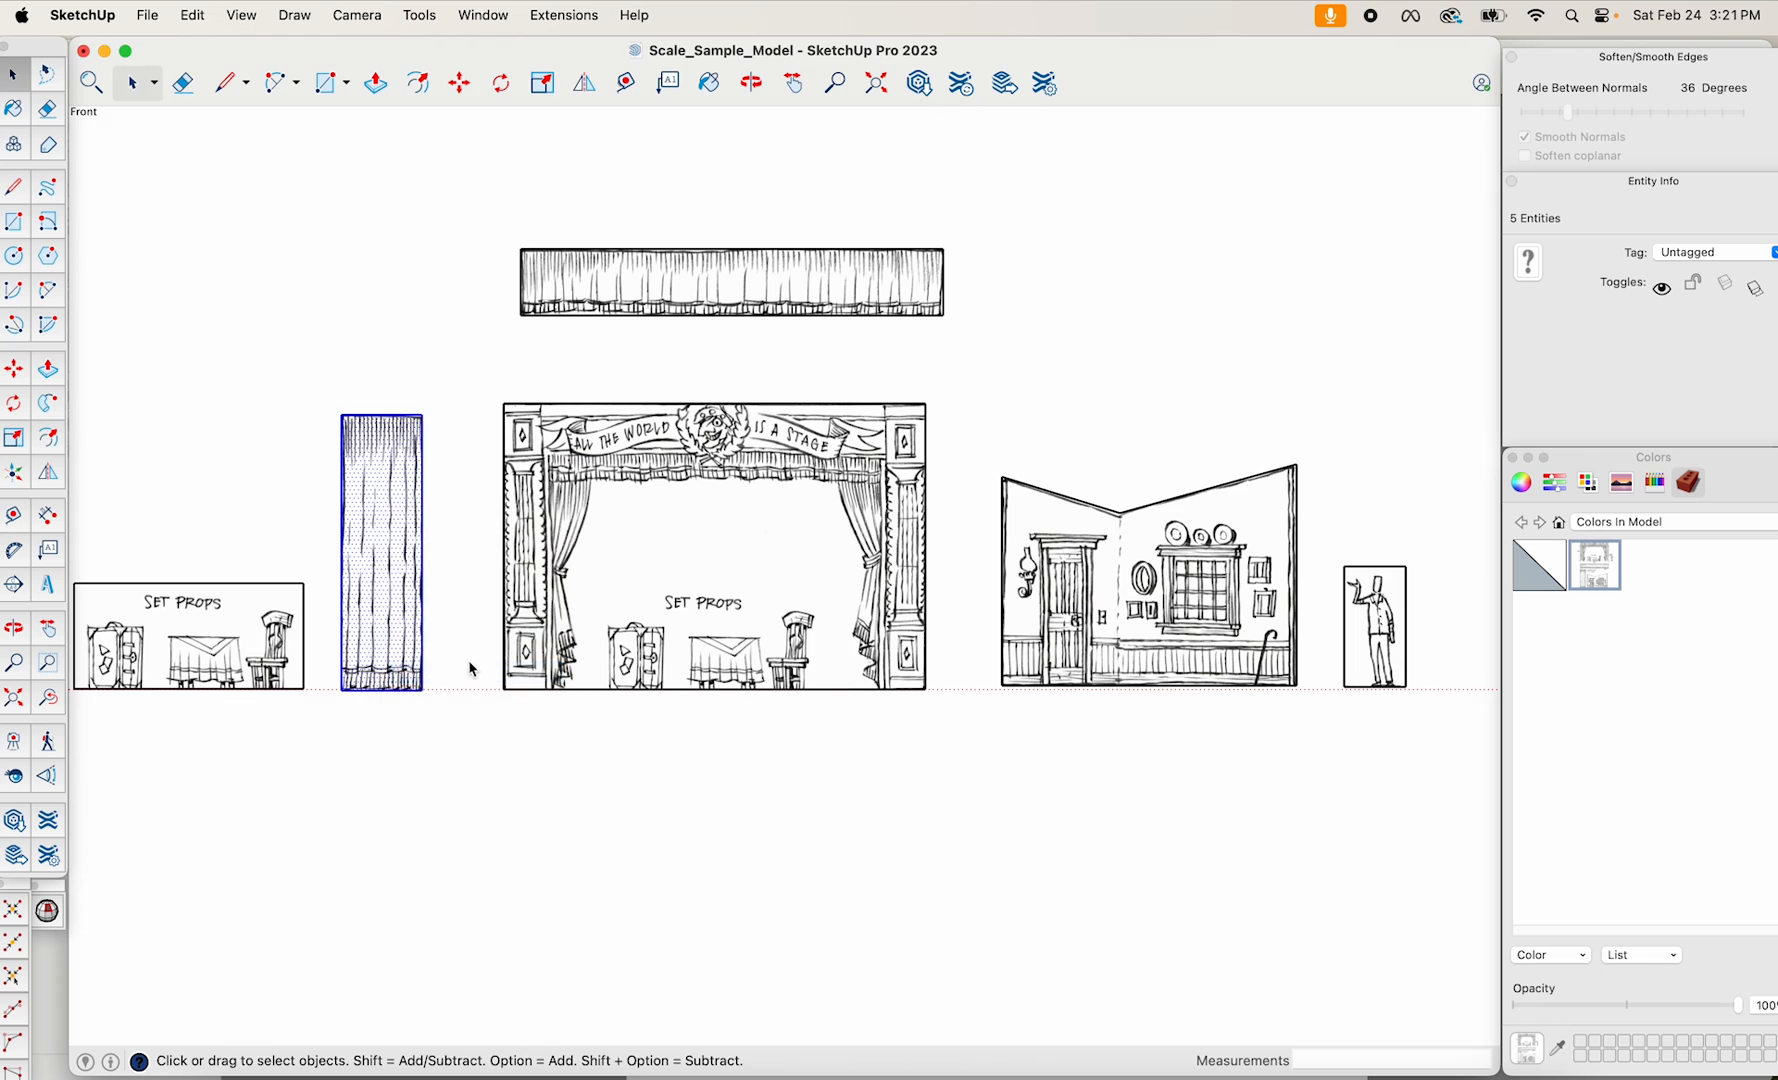
text(Leg)
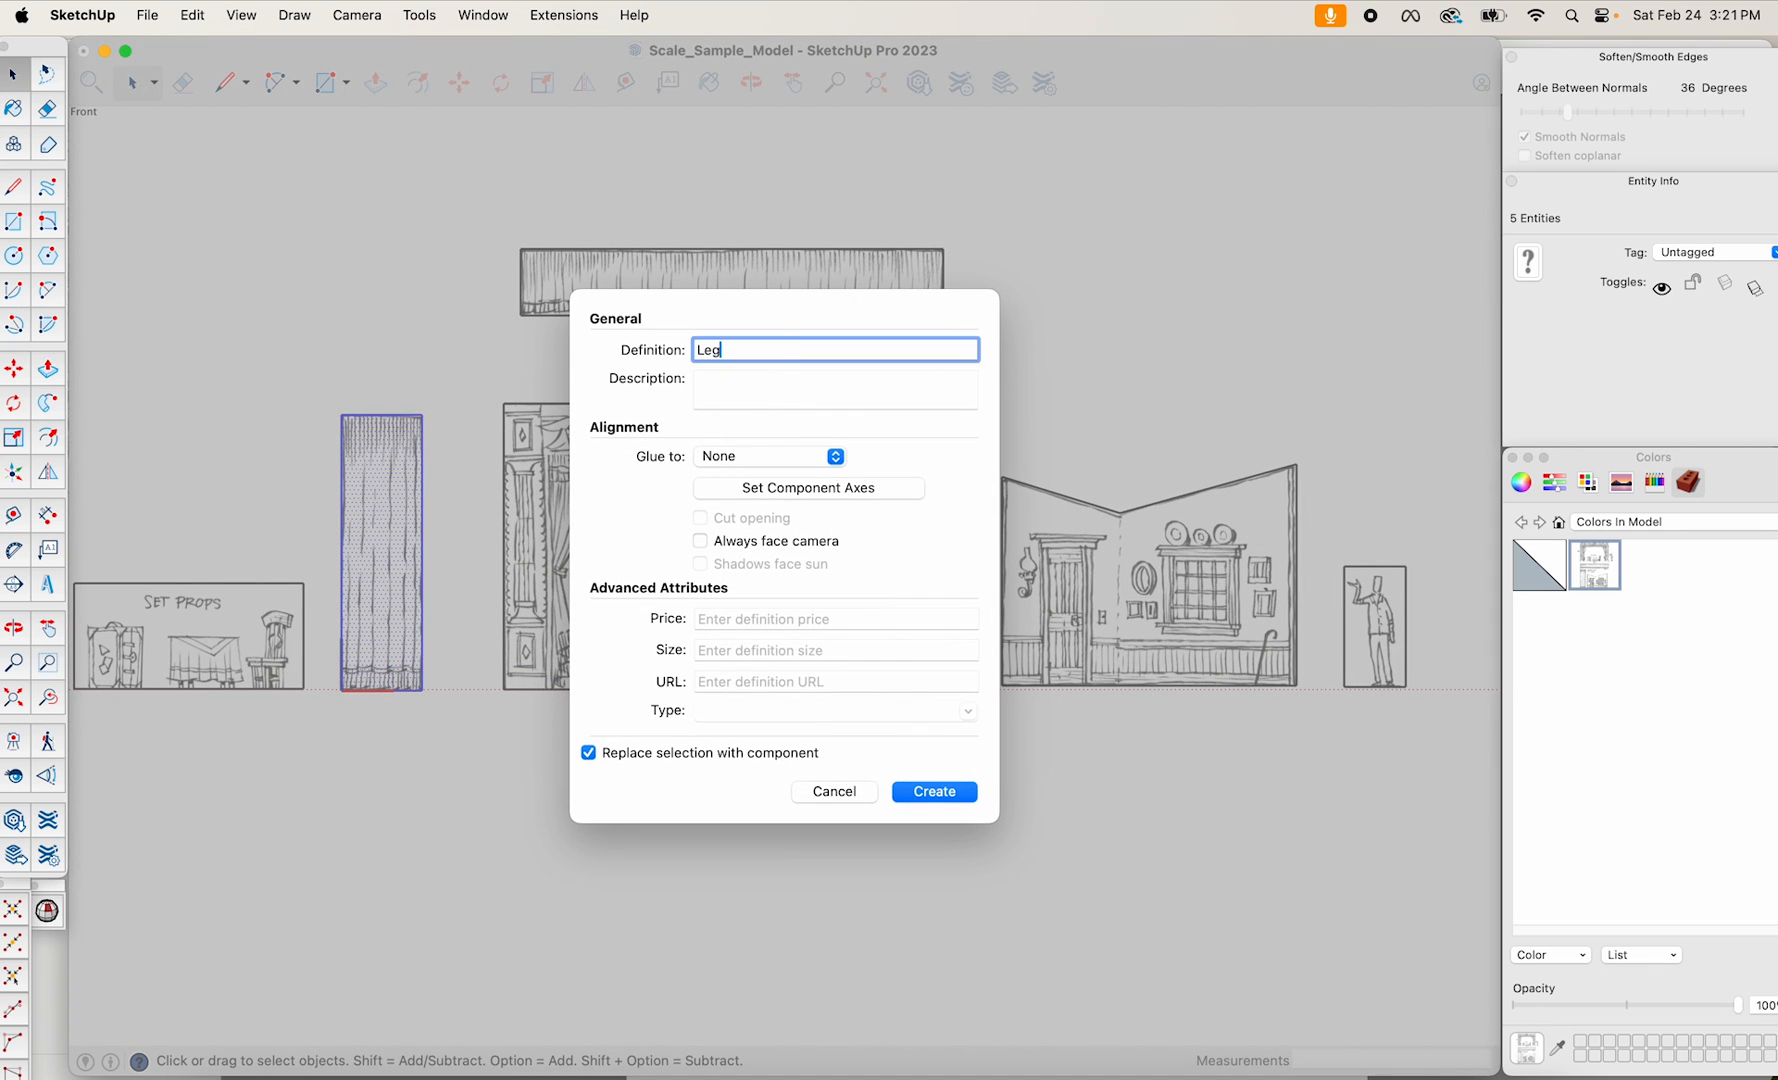
key(Return)
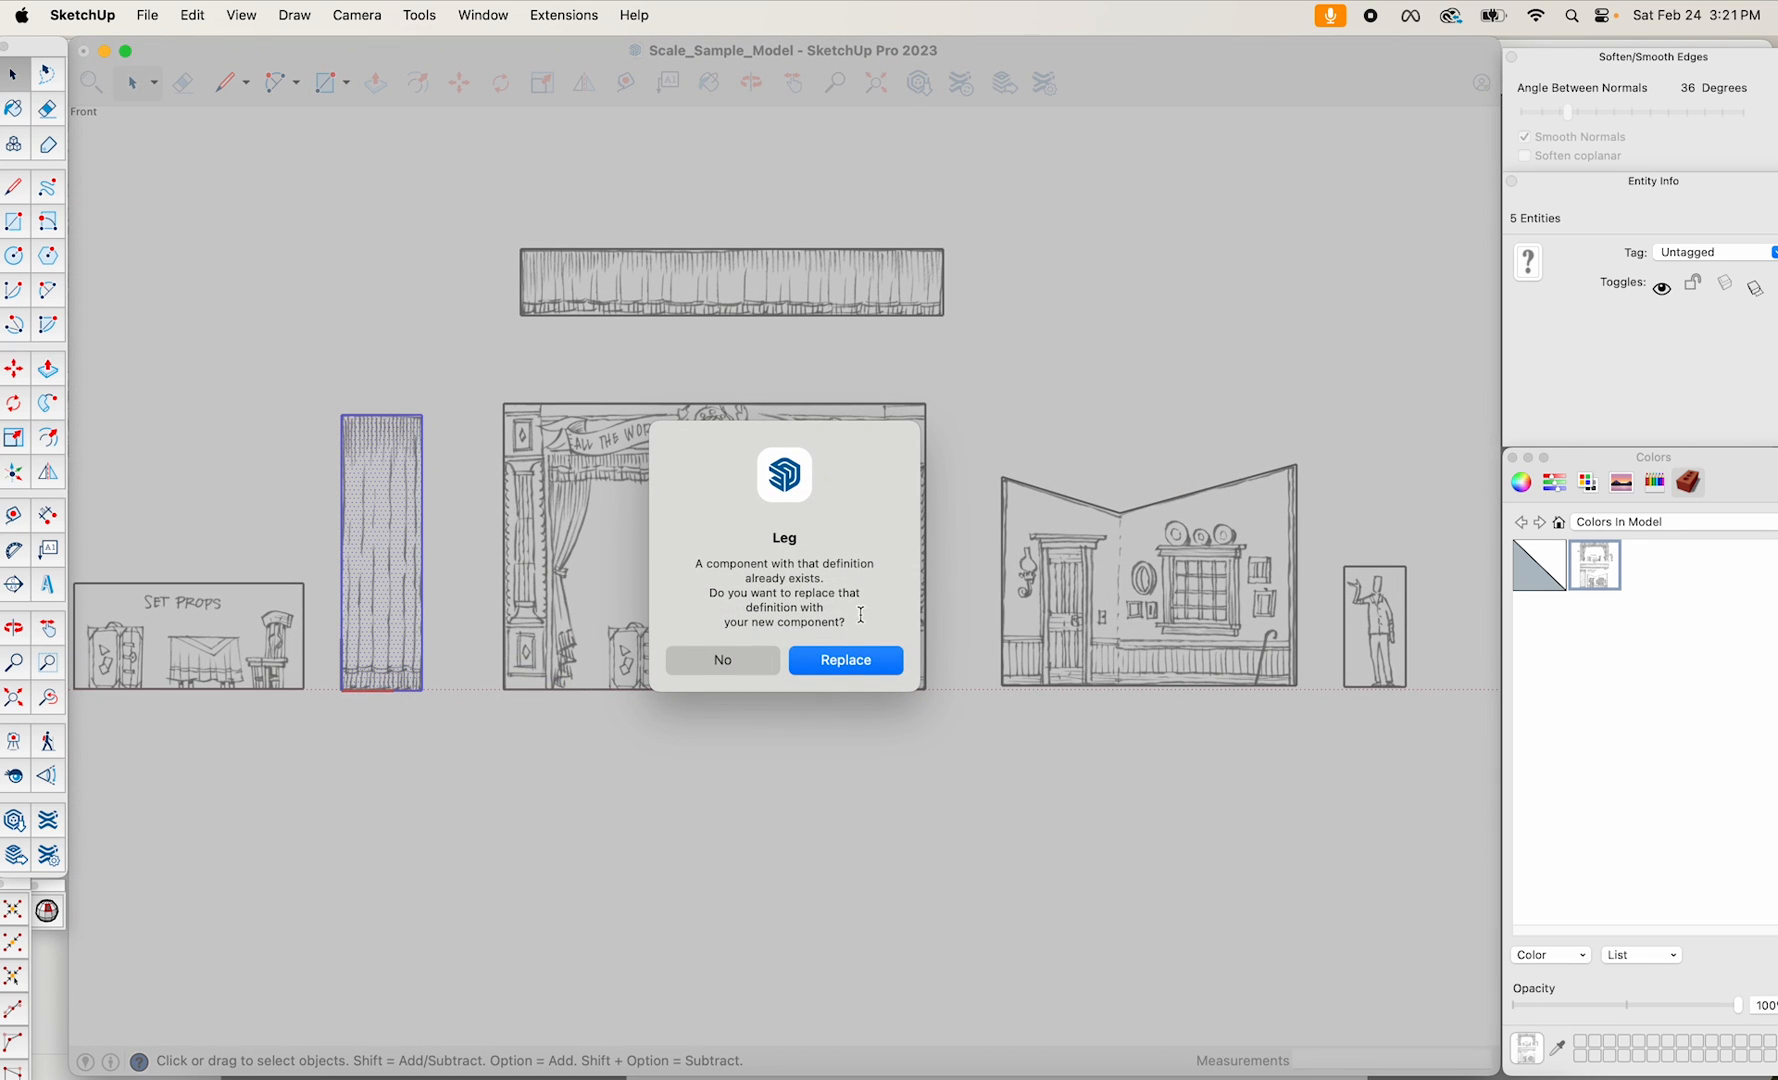
click(835, 662)
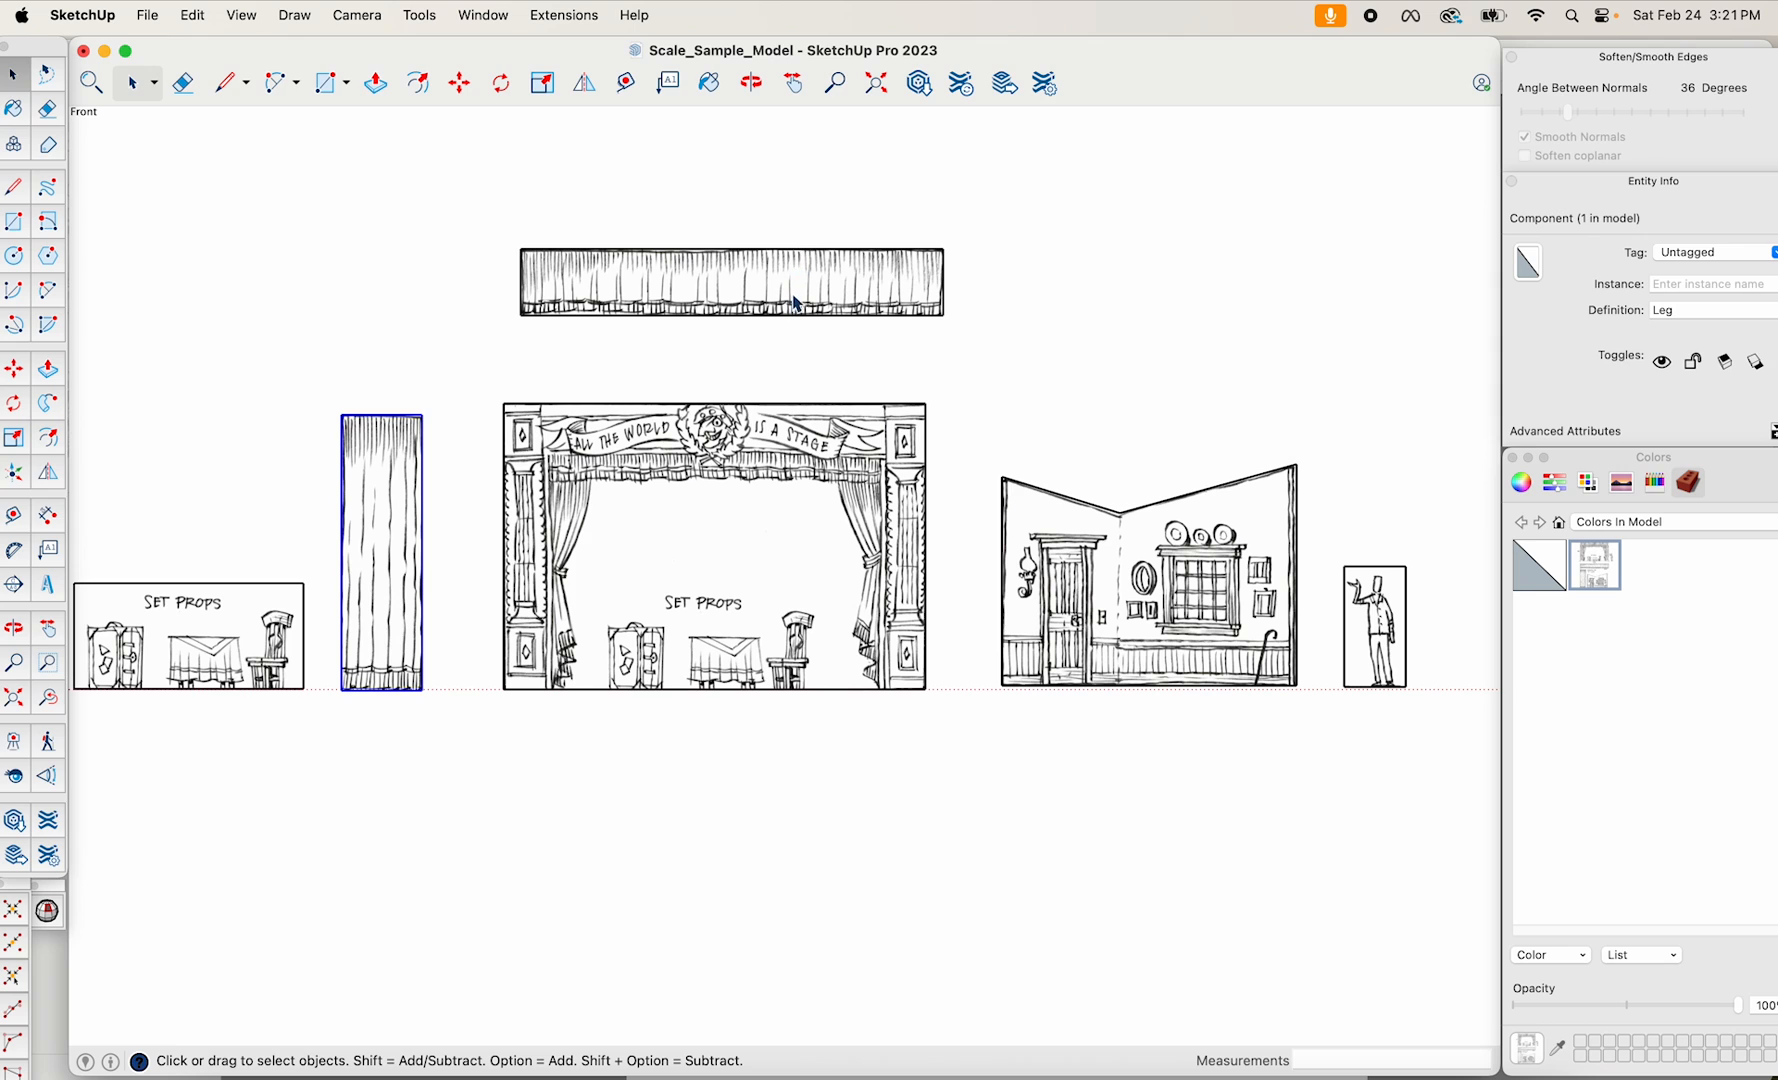
Make the wide curtain face above the stage and its edges a component named Legs.
double_click(797, 301)
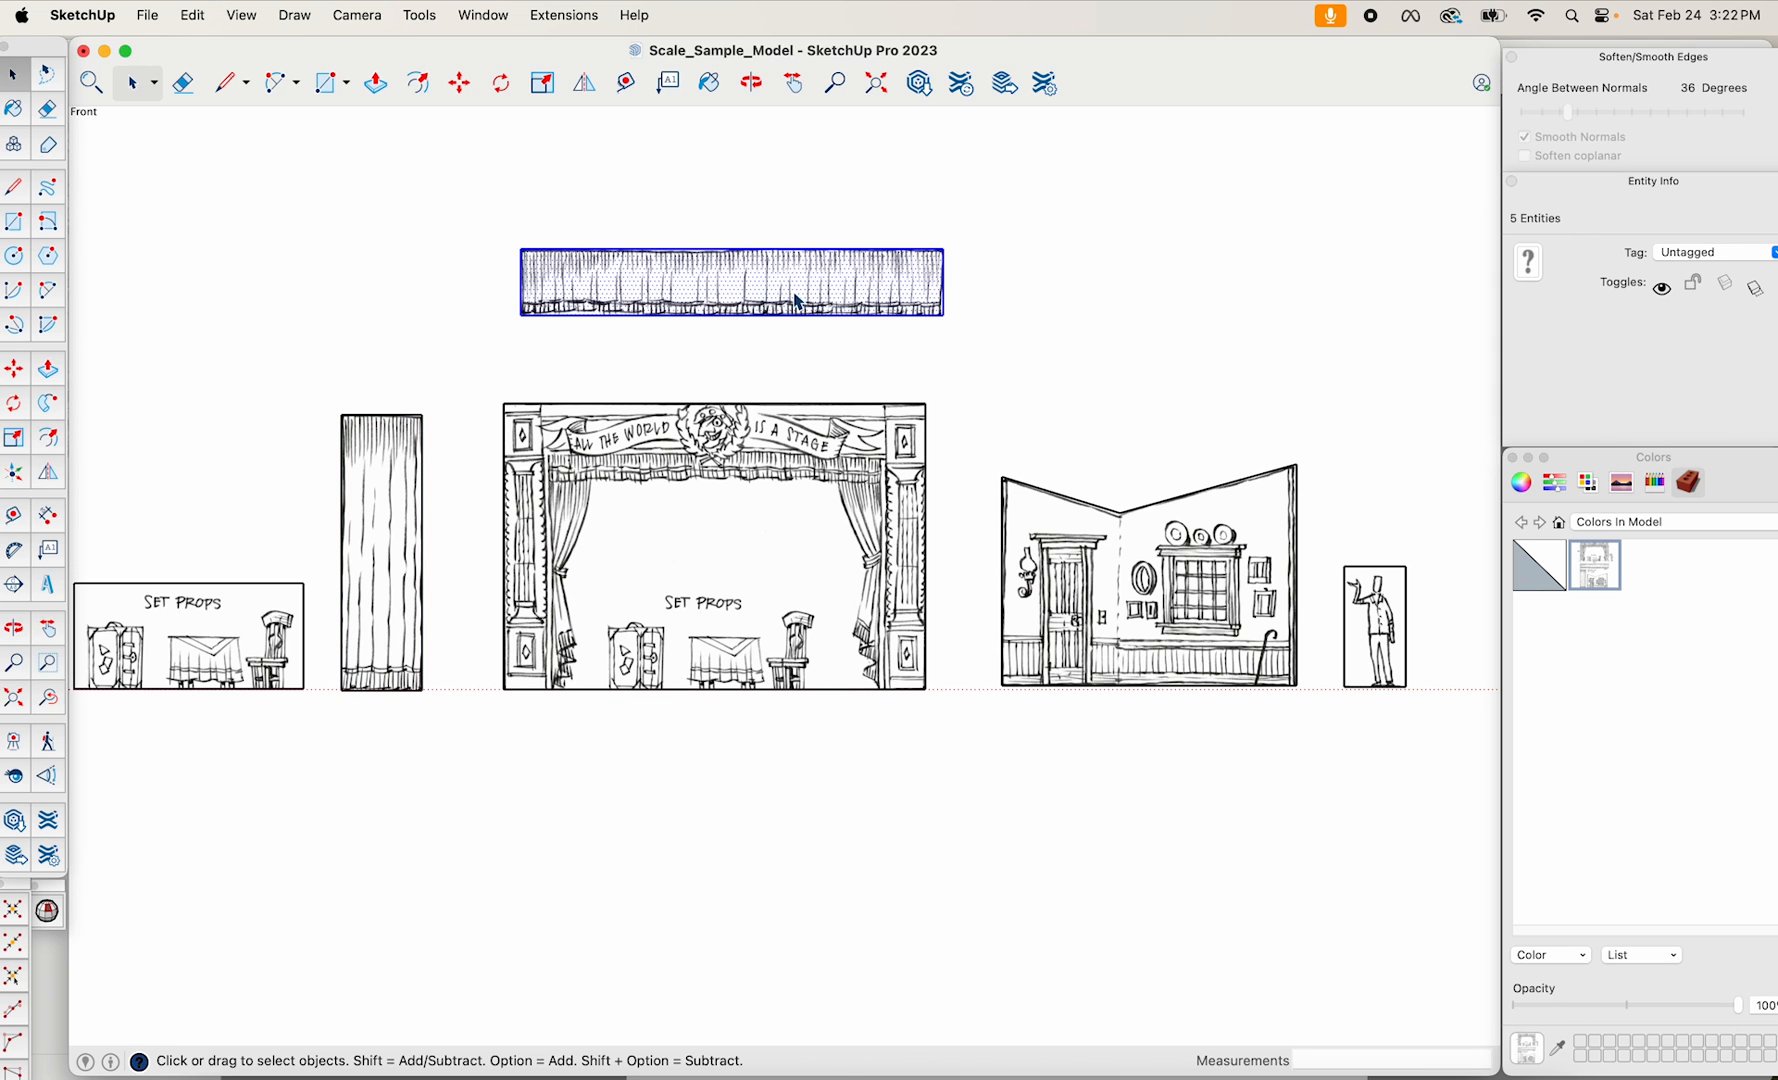
right_click(797, 301)
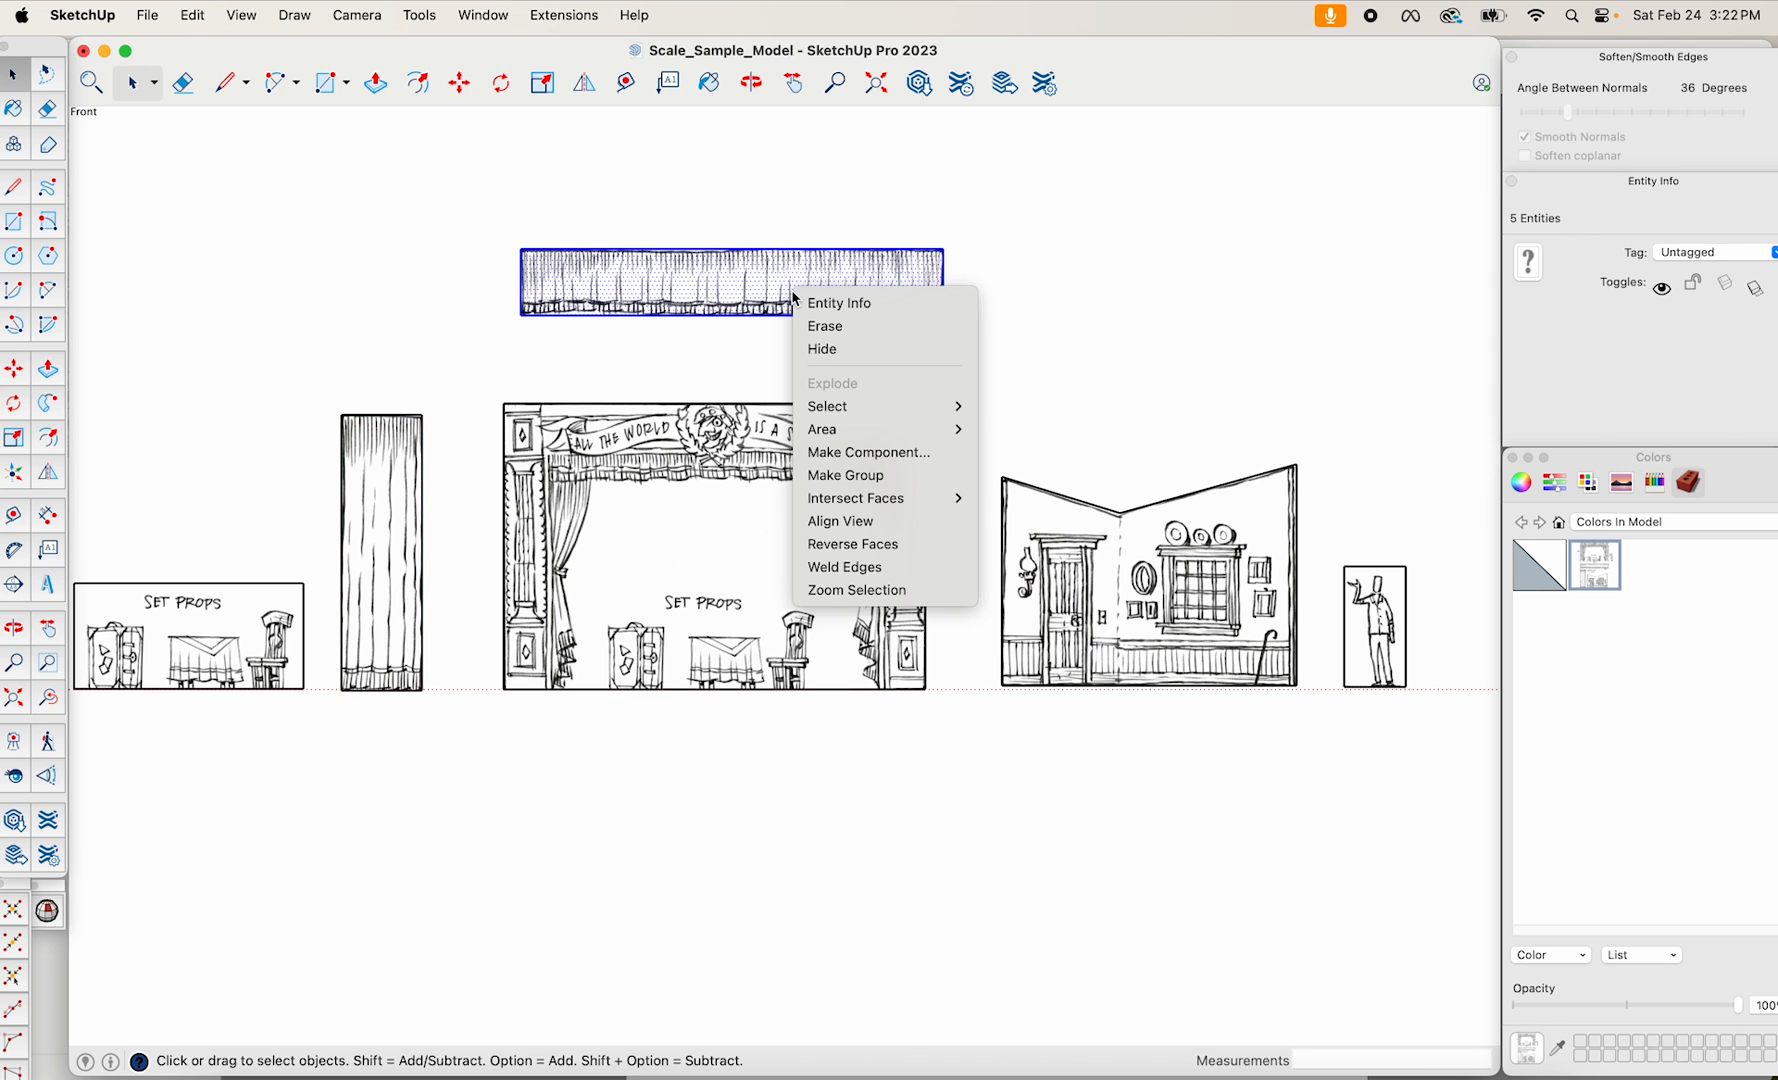
click(855, 455)
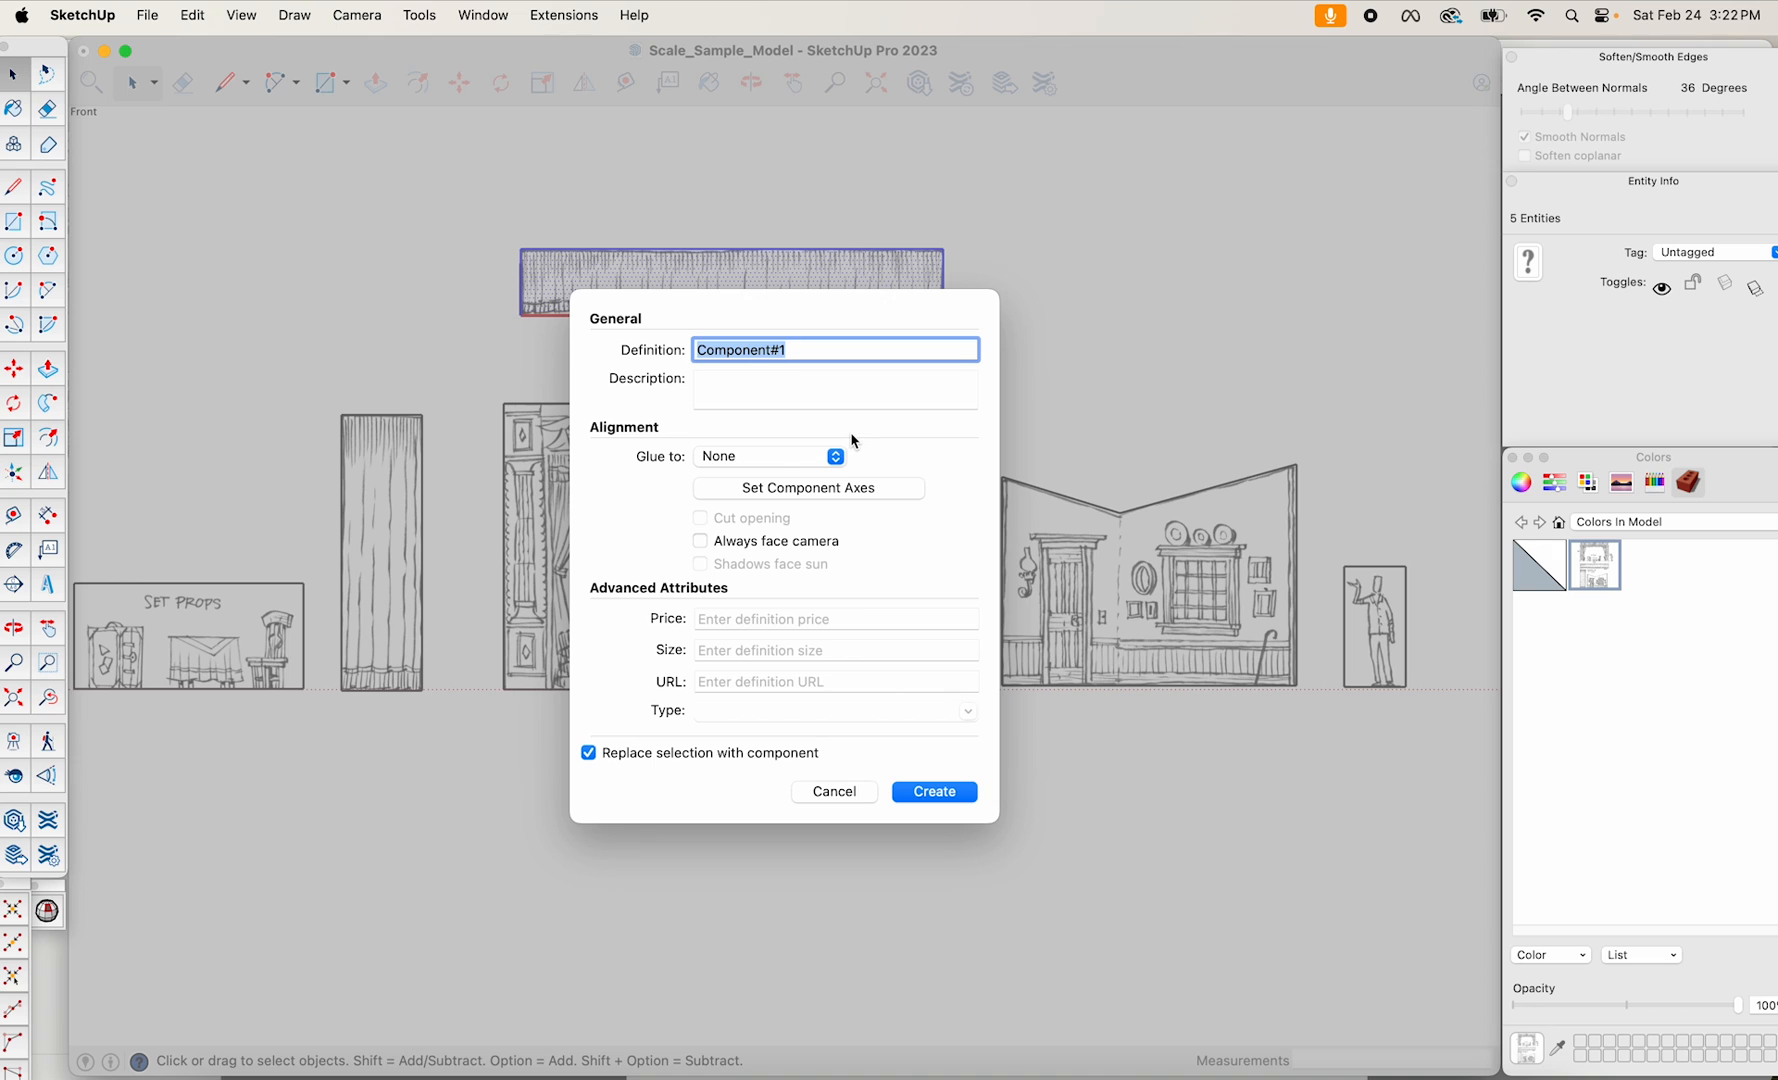
text(Legs)
key(Return)
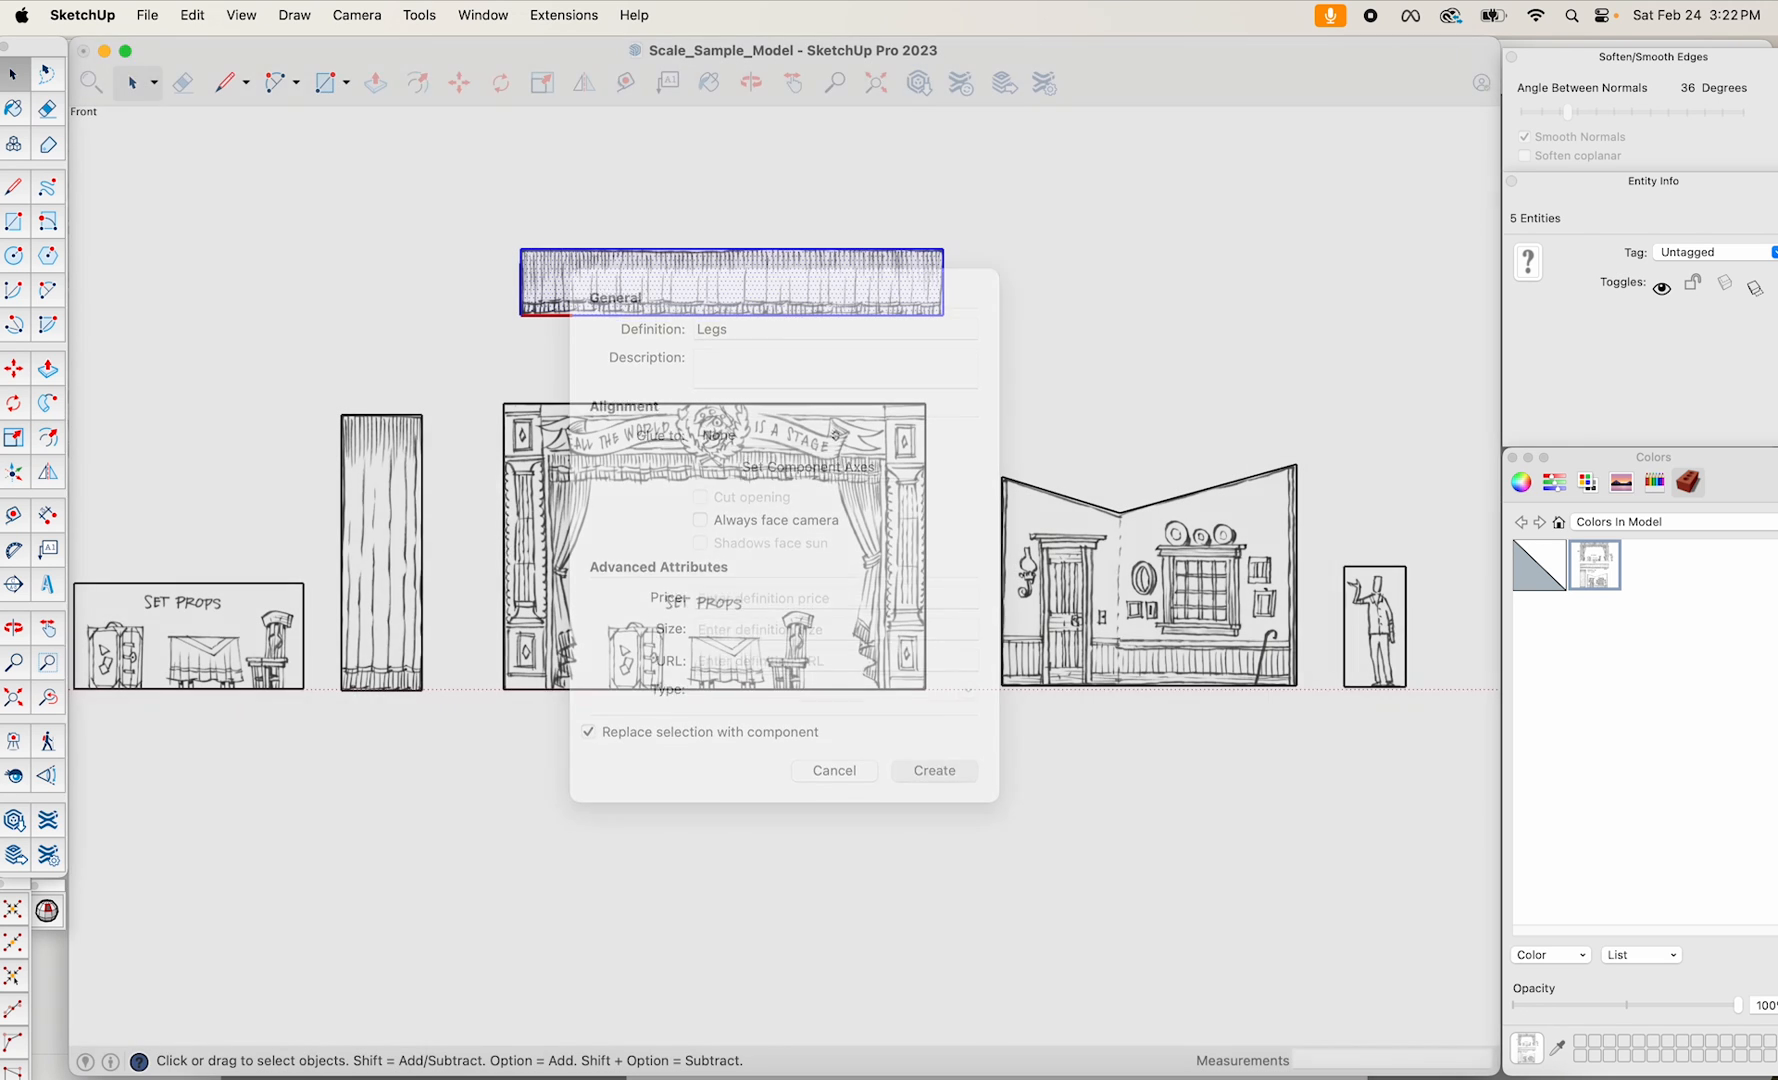
Examine the two curtain components, opening the wide one for editing and closing it again.
scroll(745, 402, up, 5)
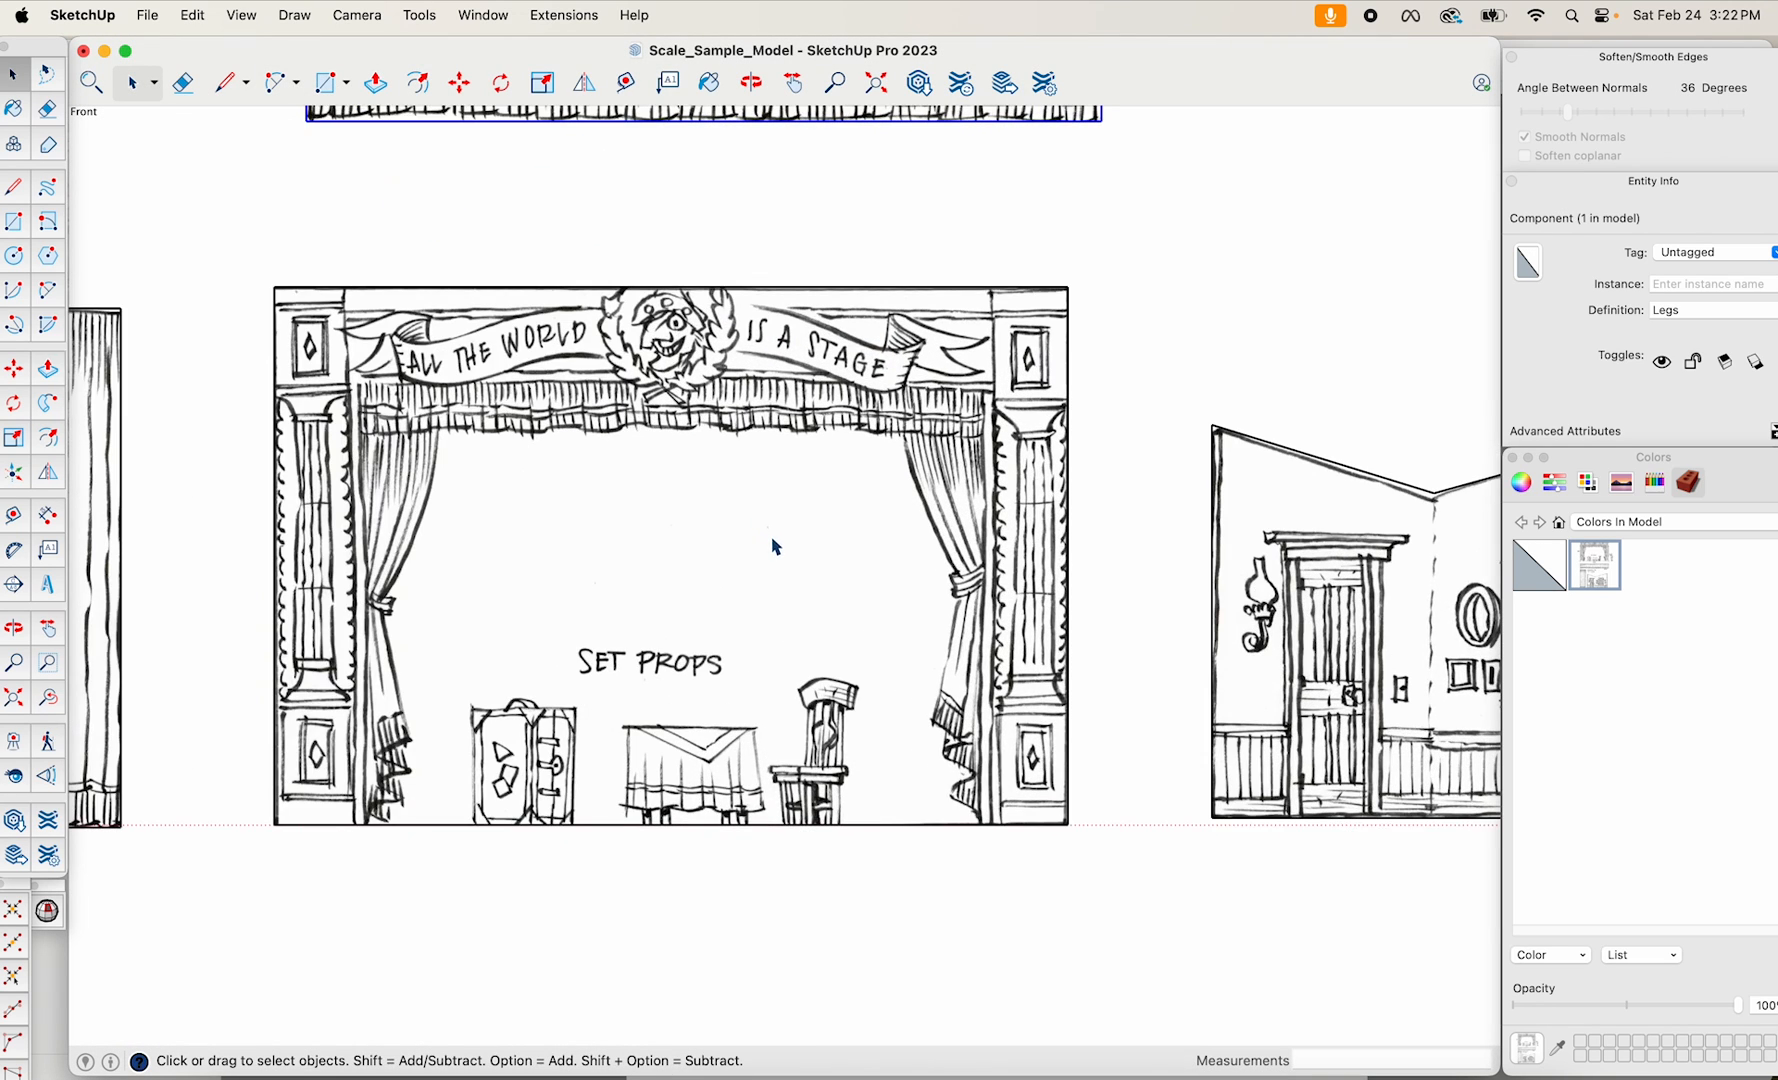
scroll(875, 447, down, 3)
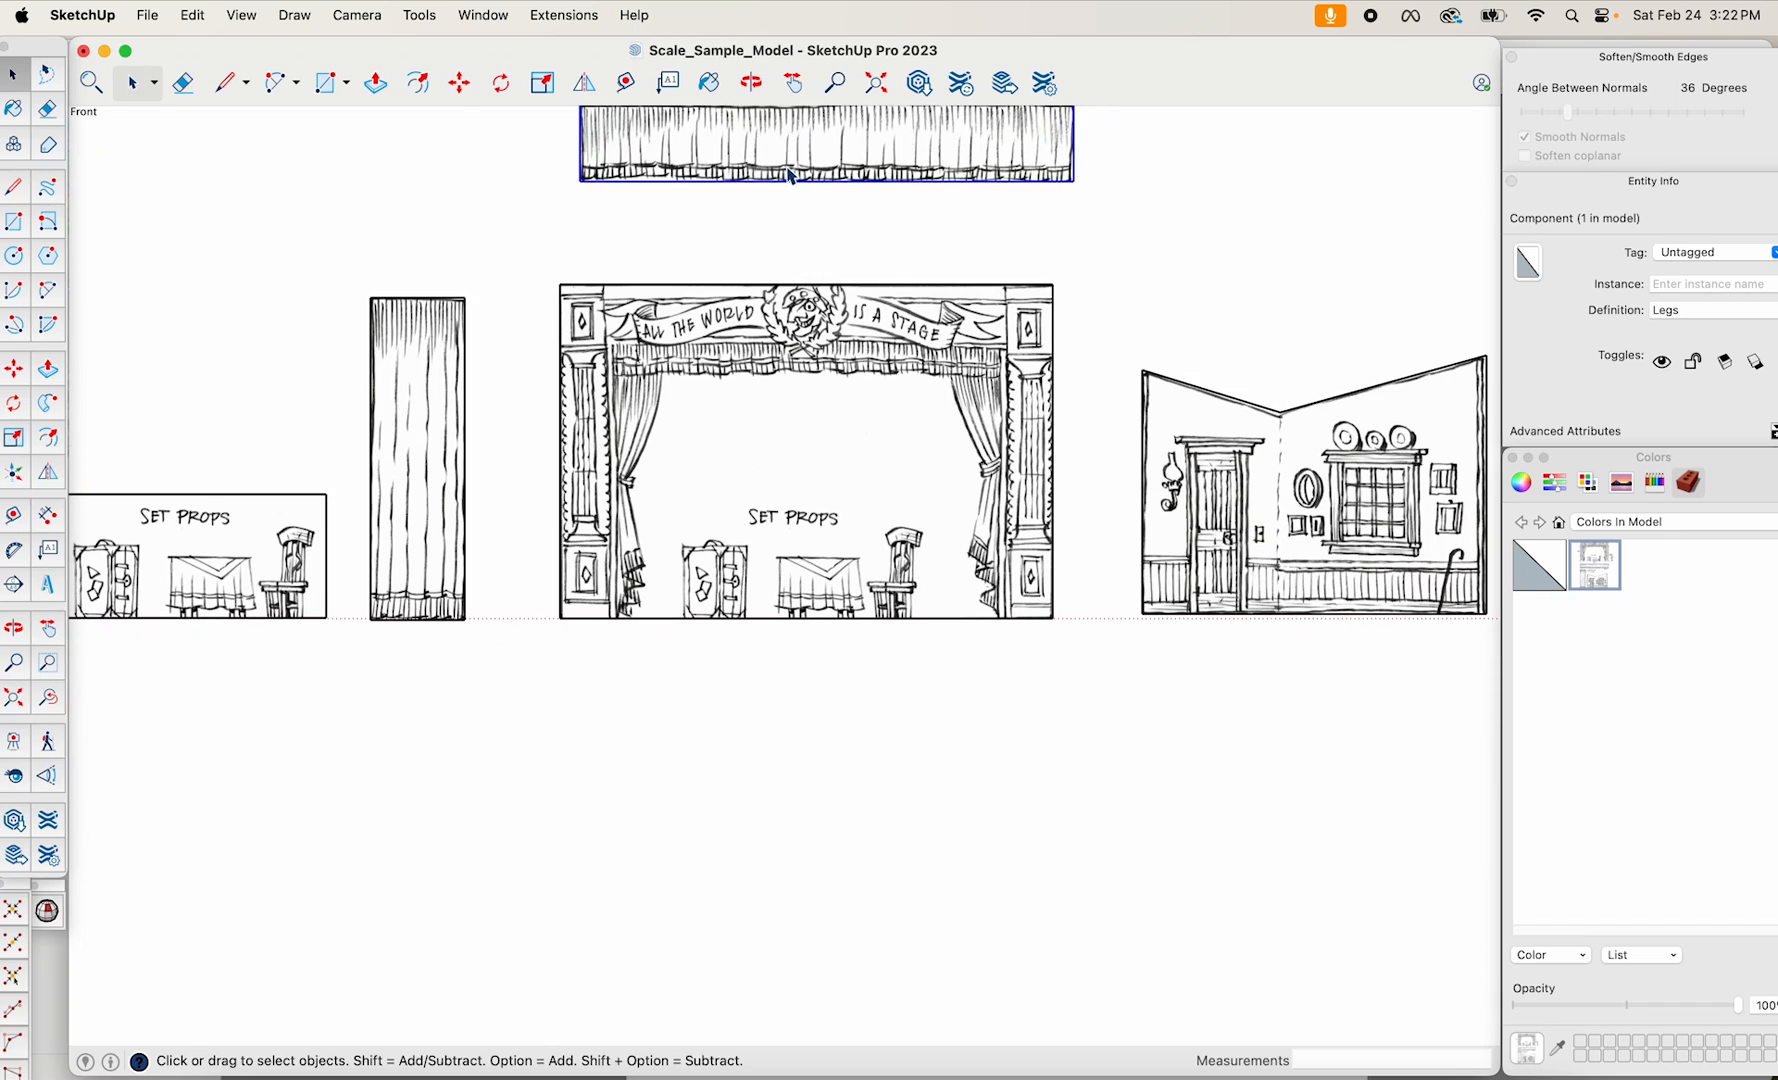
click(435, 379)
click(733, 170)
shift+middle_drag(715, 230, 707, 370)
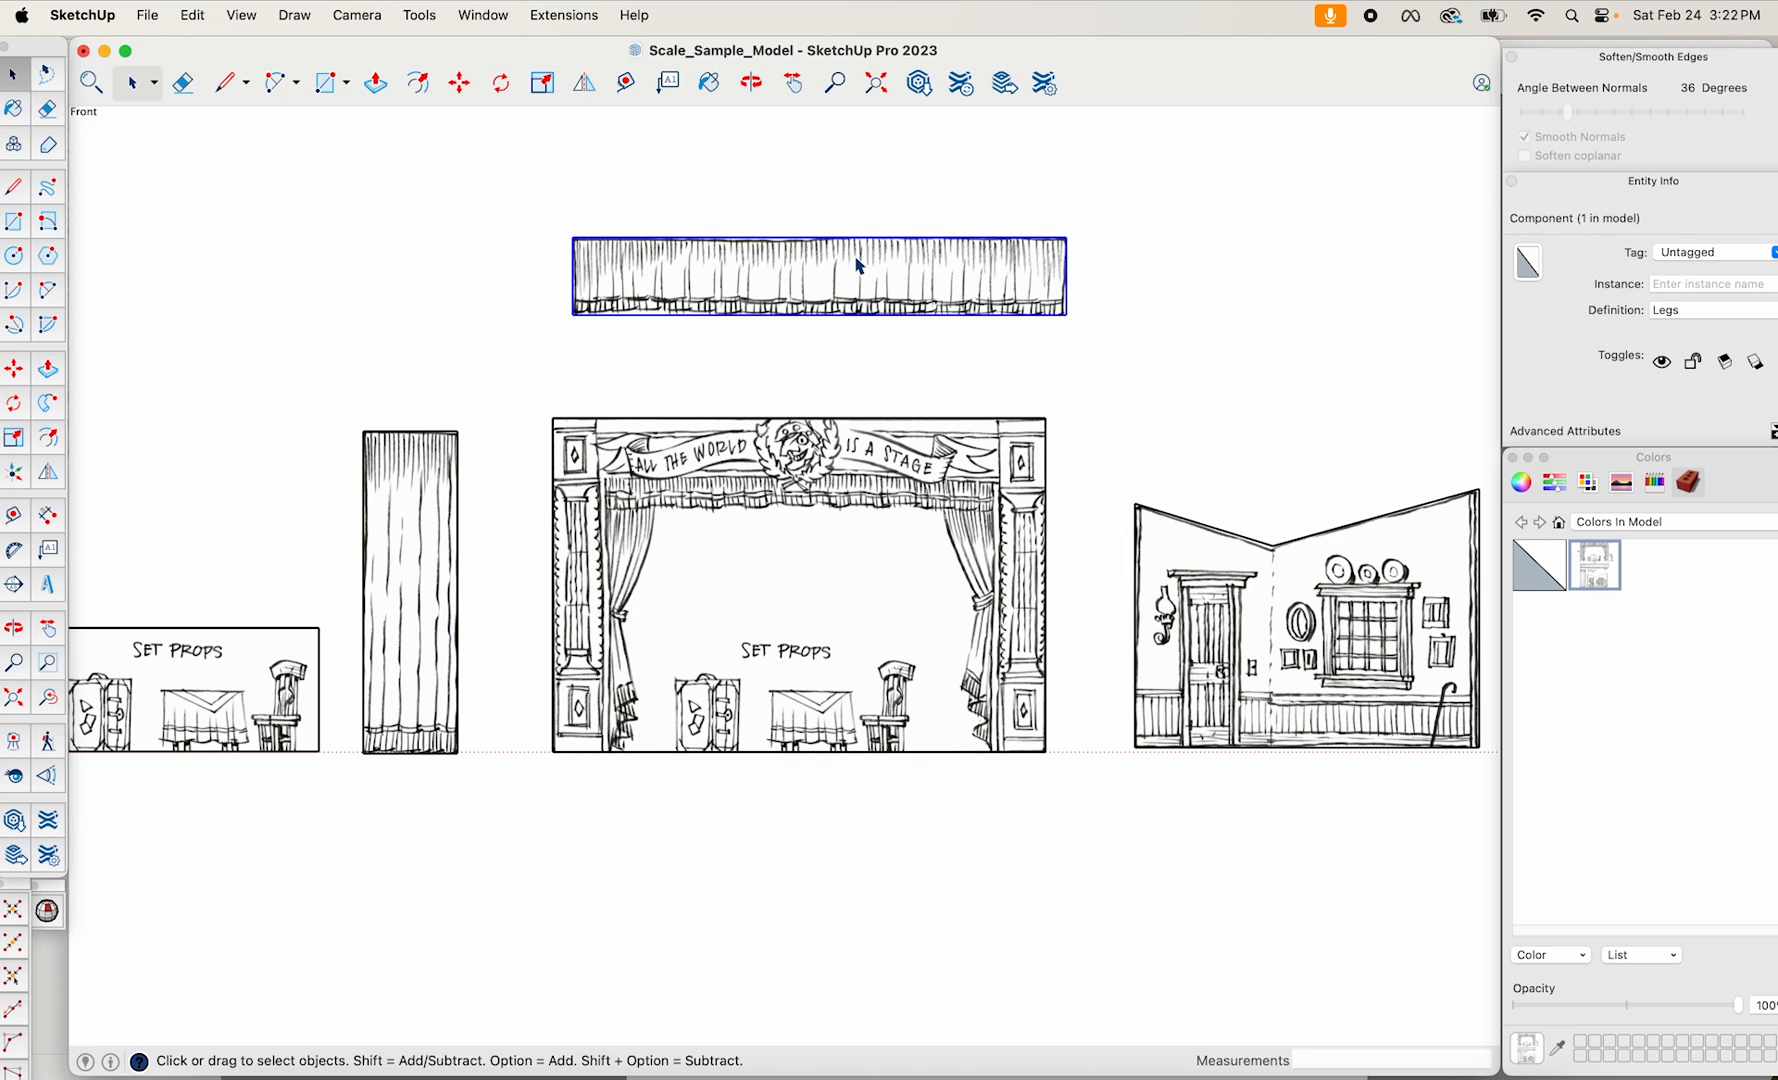
double_click(920, 287)
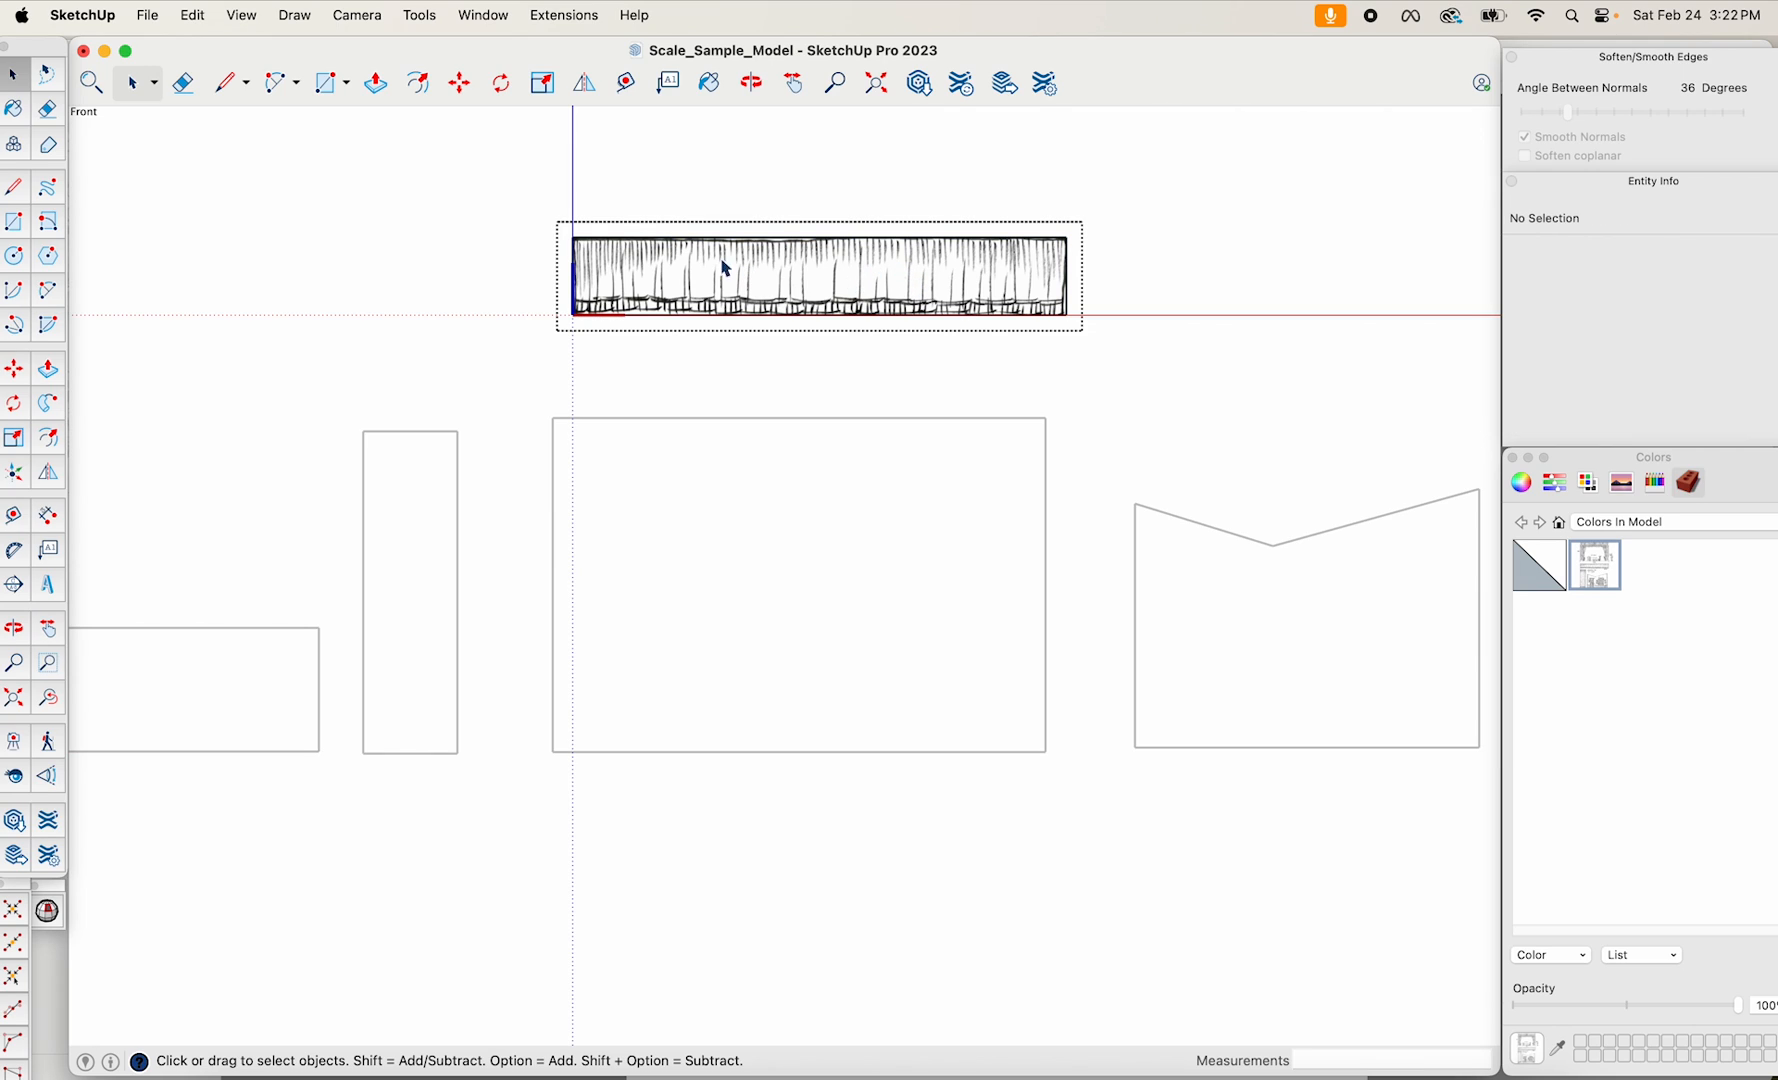
click(1121, 339)
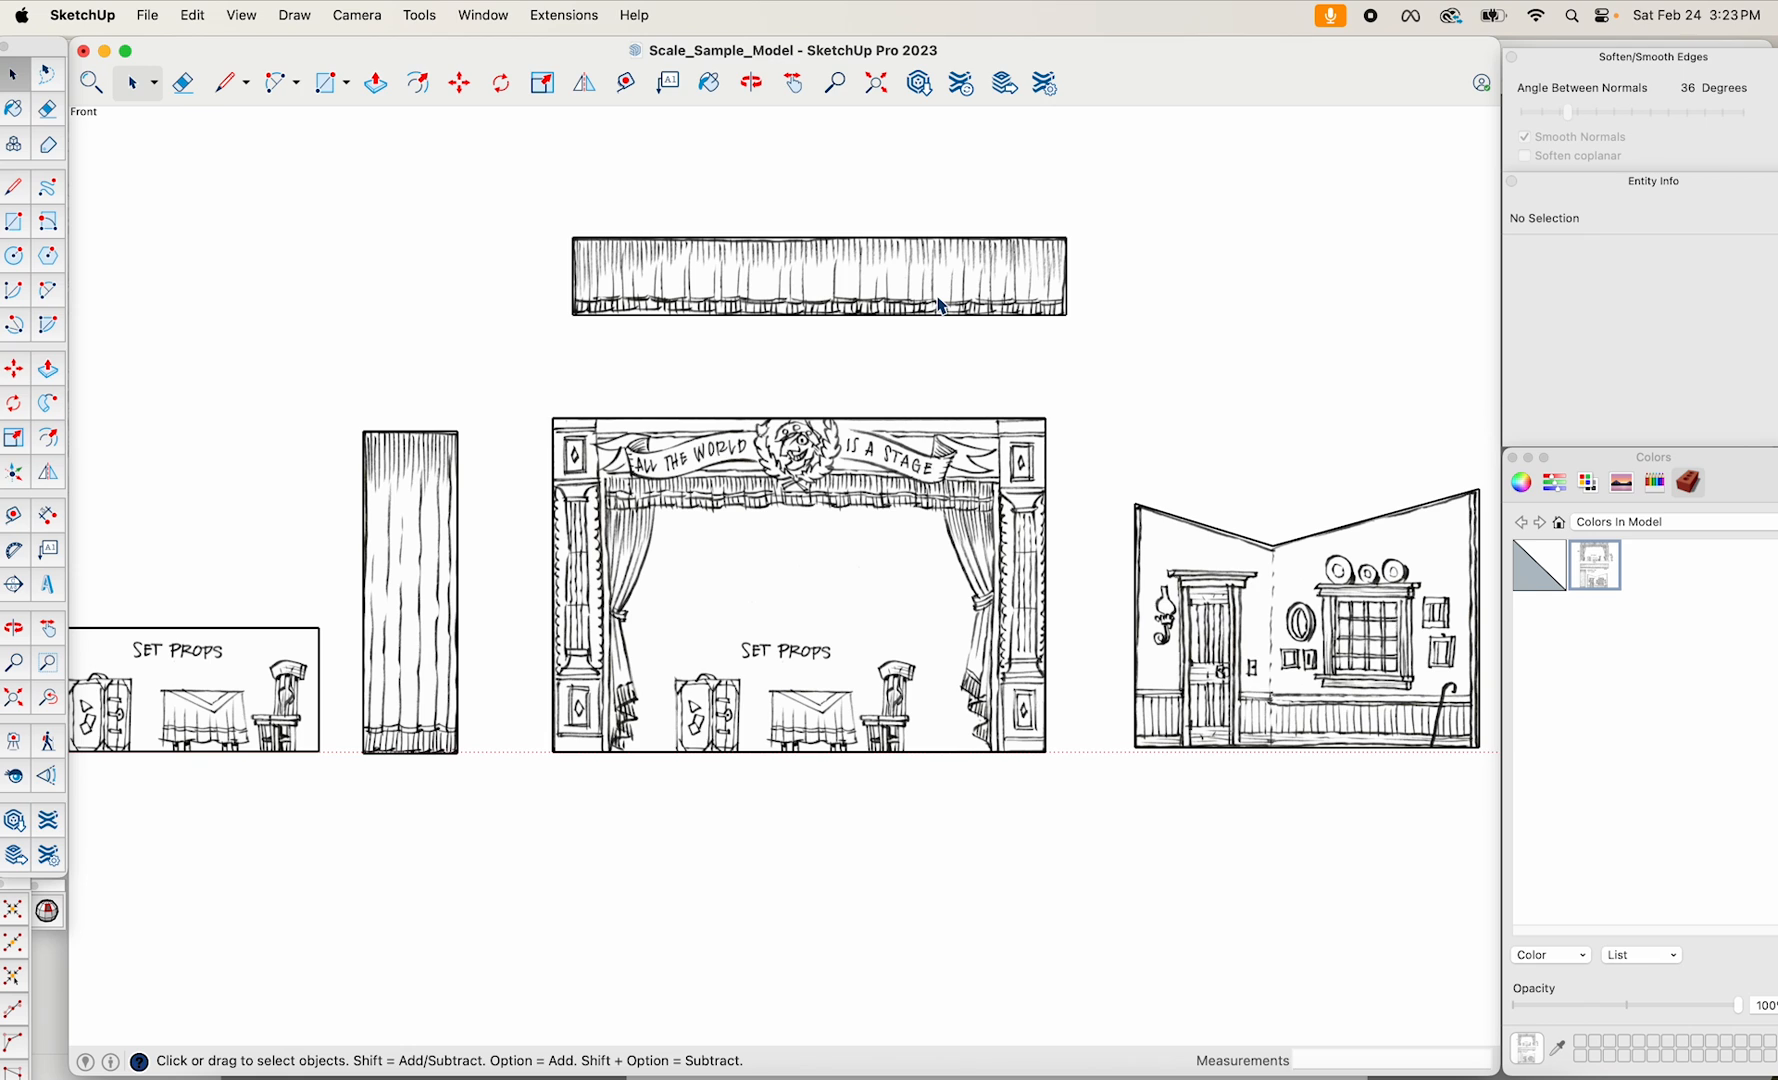
Trace the jagged hem of the proscenium's left drape with the Line tool, starting upward from the stage floor.
scroll(930, 470, up, 3)
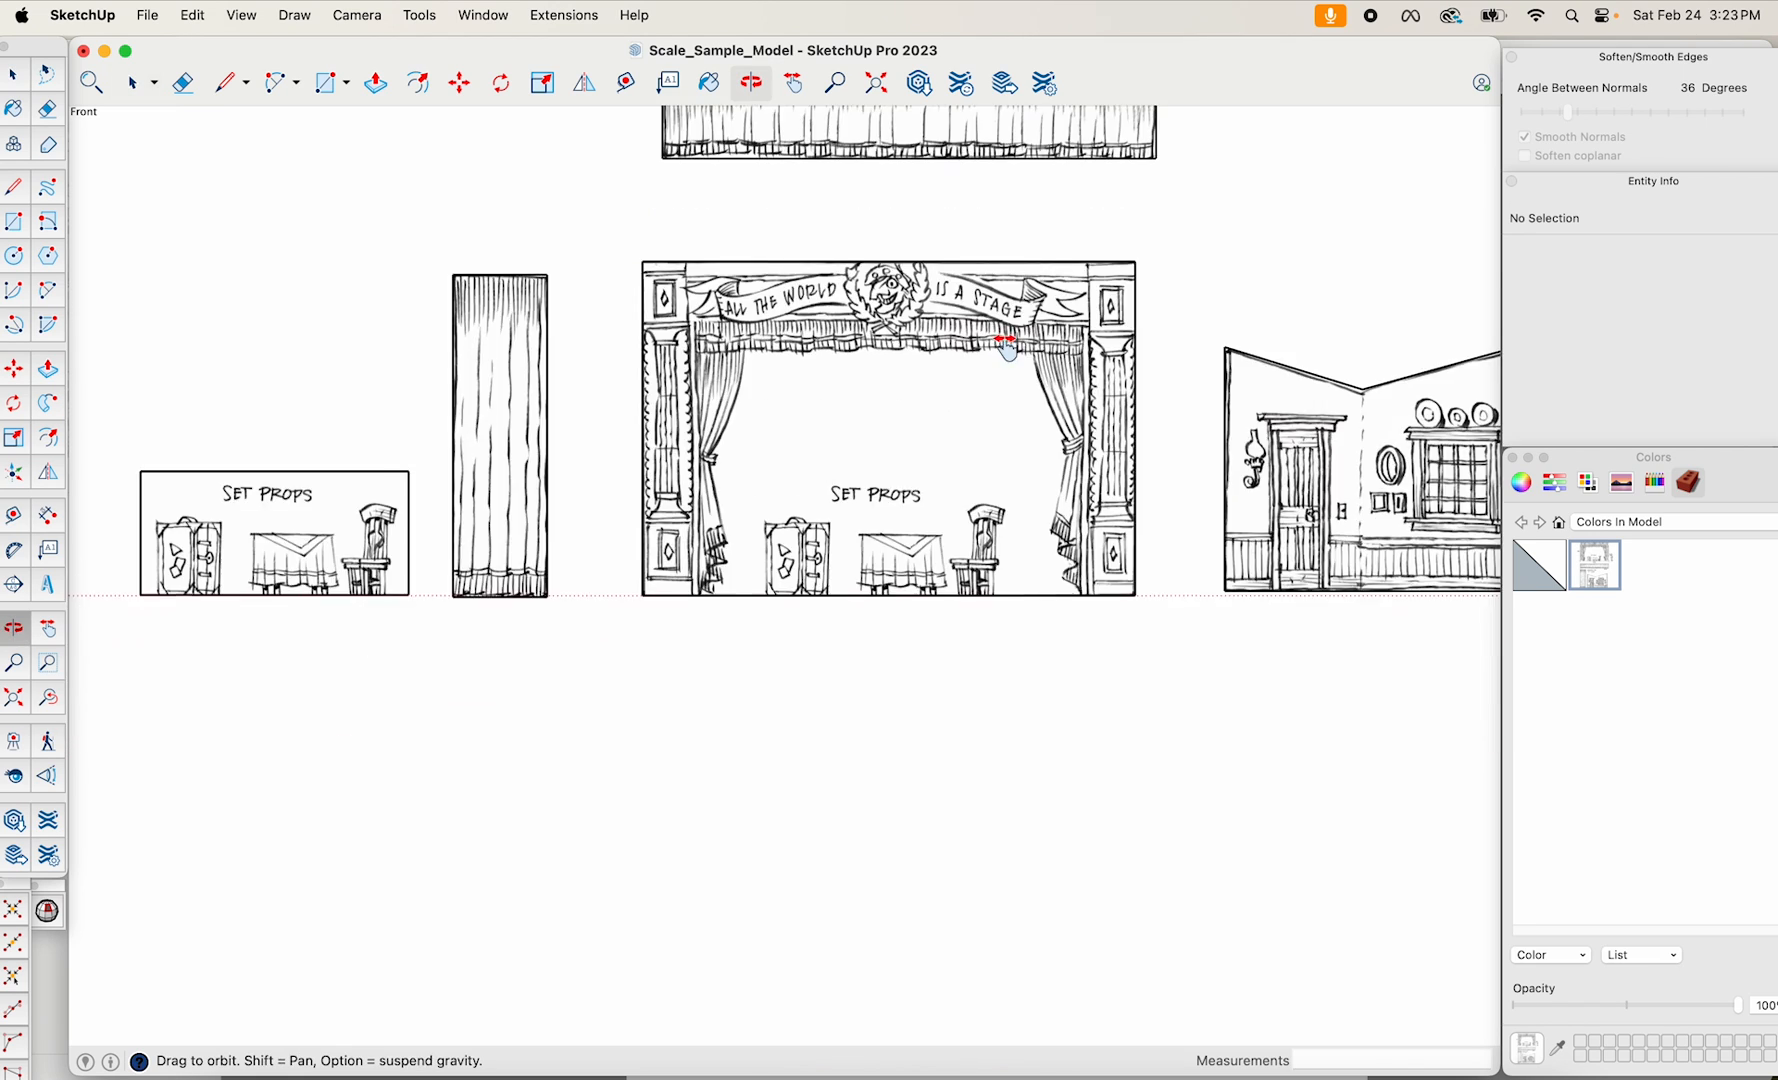
scroll(898, 505, up, 6)
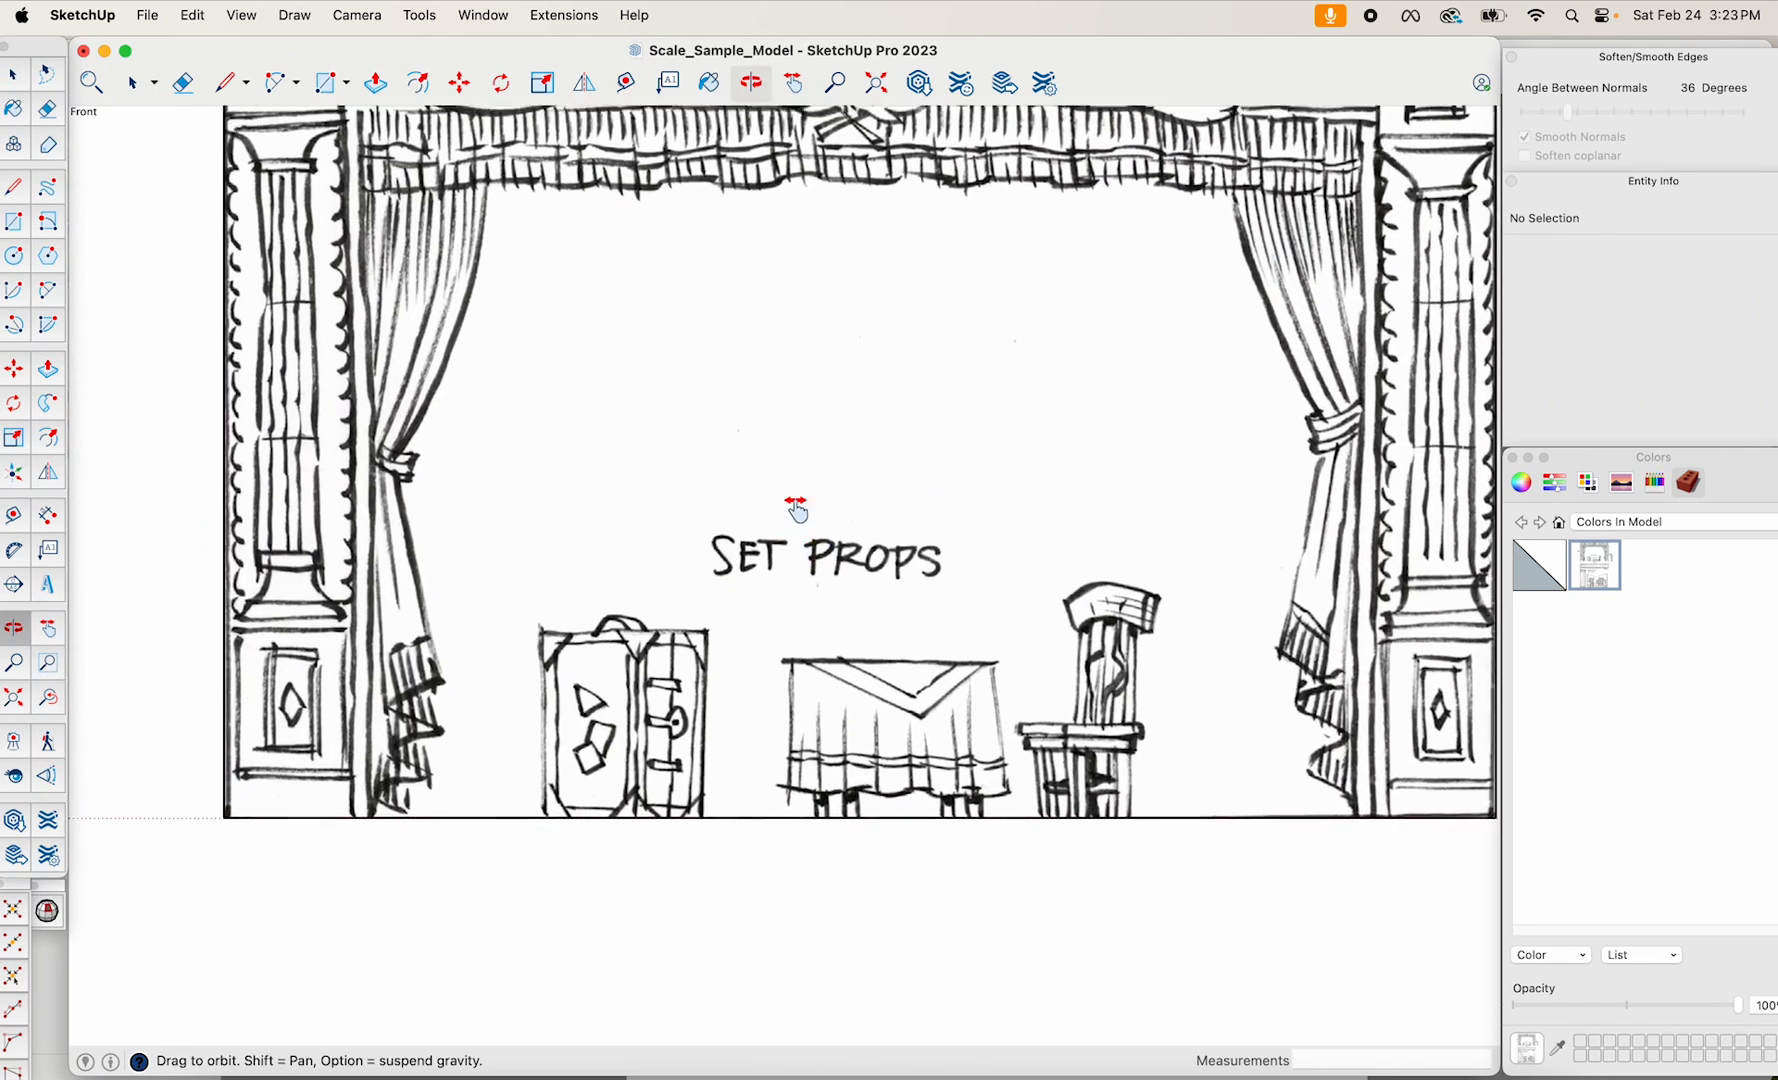
scroll(589, 626, down, 4)
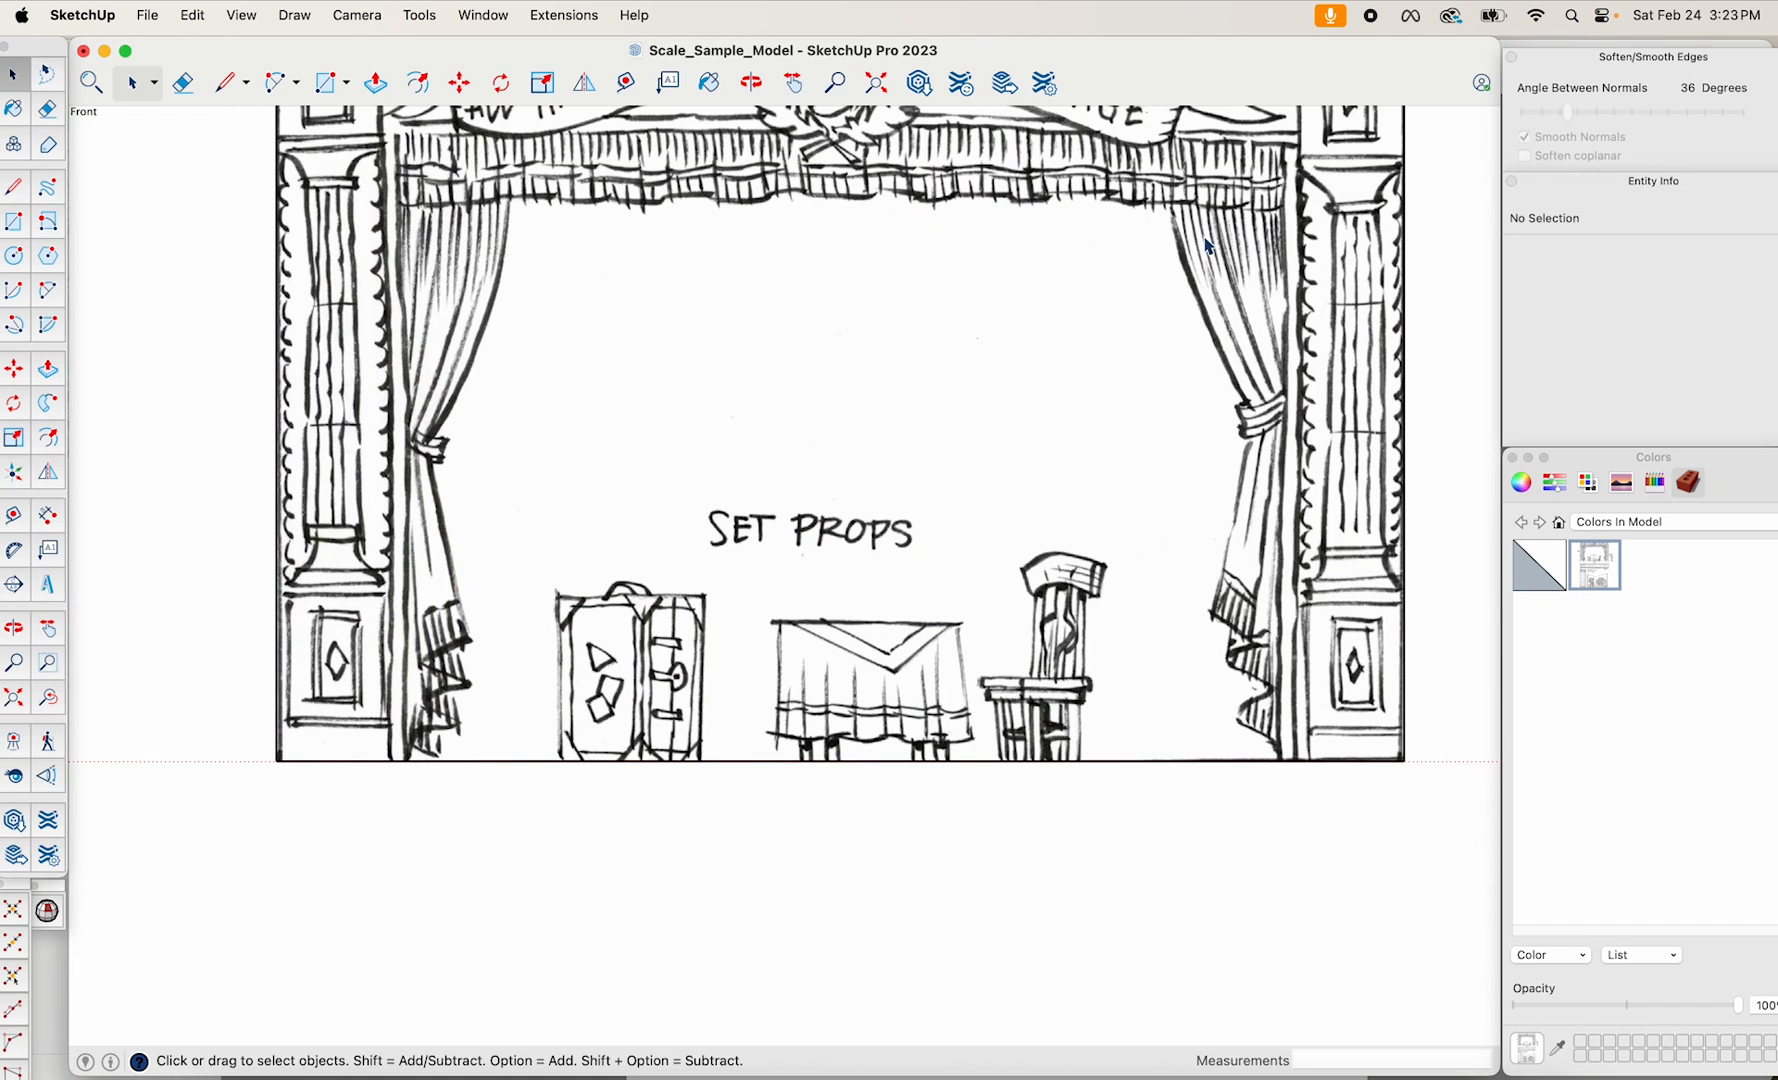
mouse_move(572, 571)
shift+middle_down()
mouse_move(732, 544)
mouse_move(438, 563)
shift+middle_up()
scroll(620, 676, up, 3)
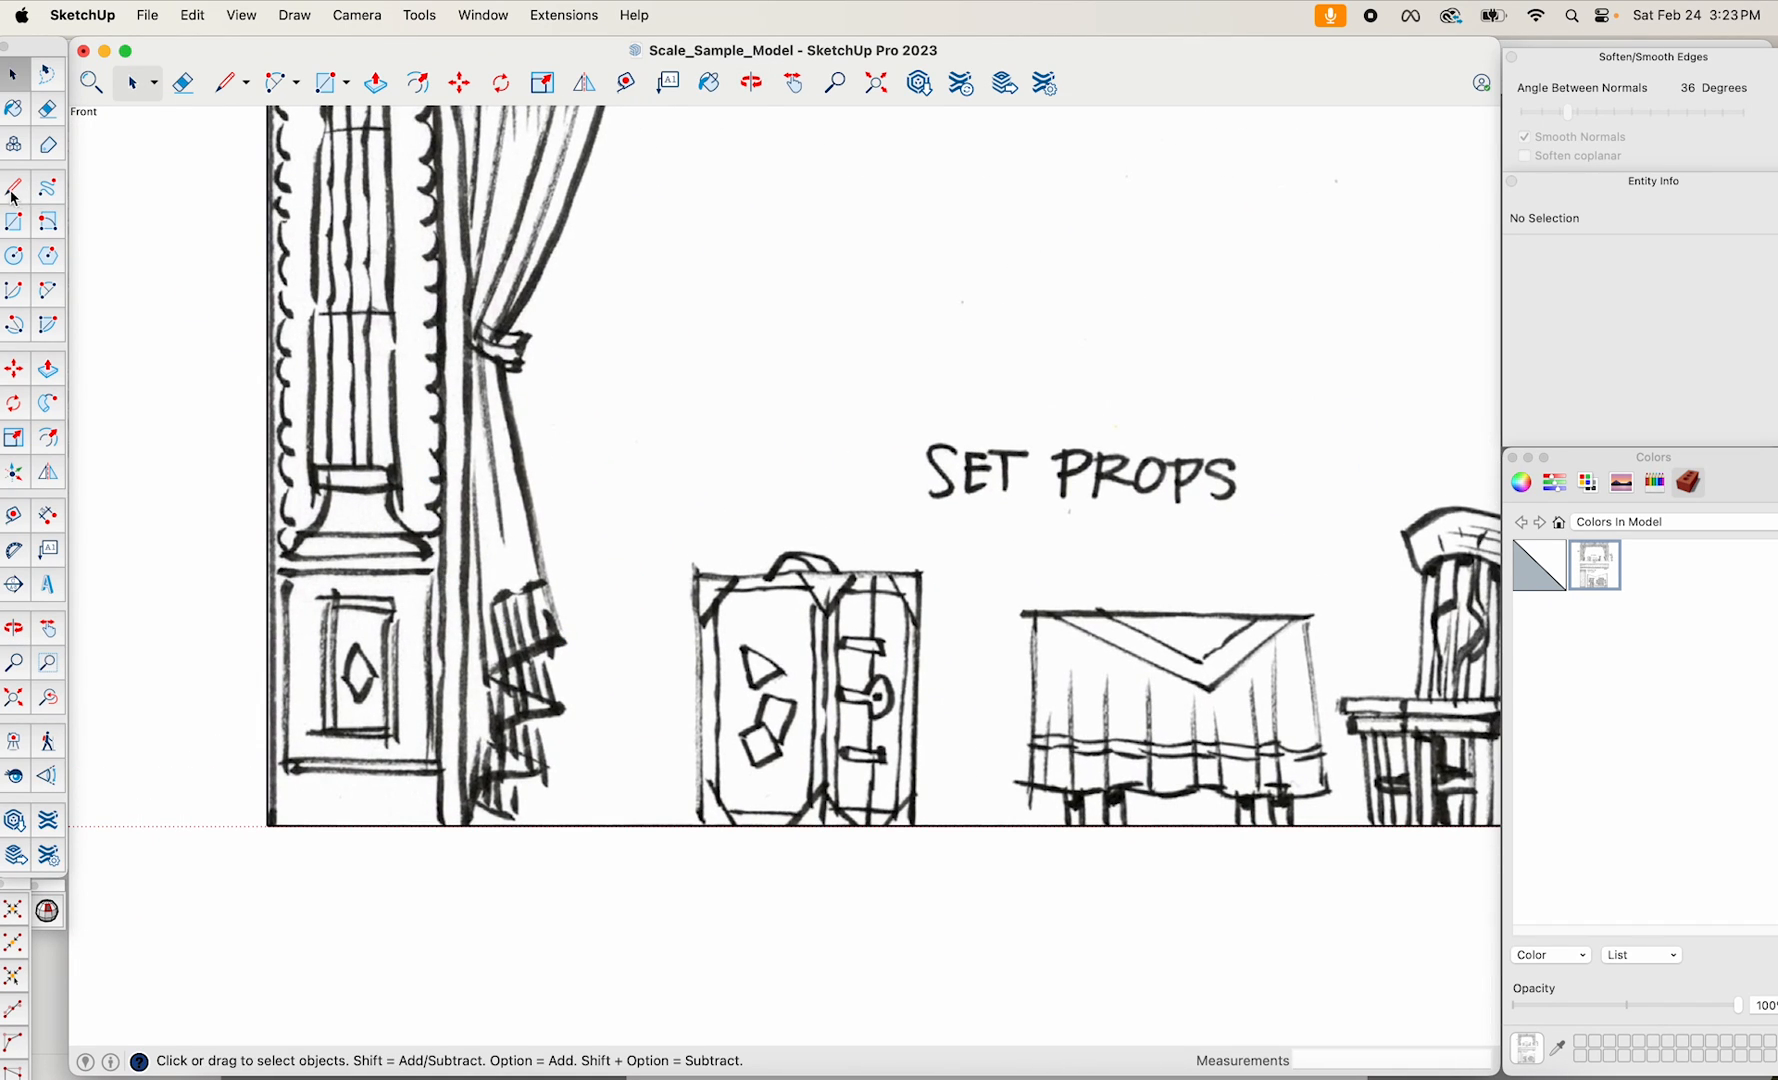
click(47, 255)
scroll(453, 853, up, 4)
scroll(401, 937, down, 2)
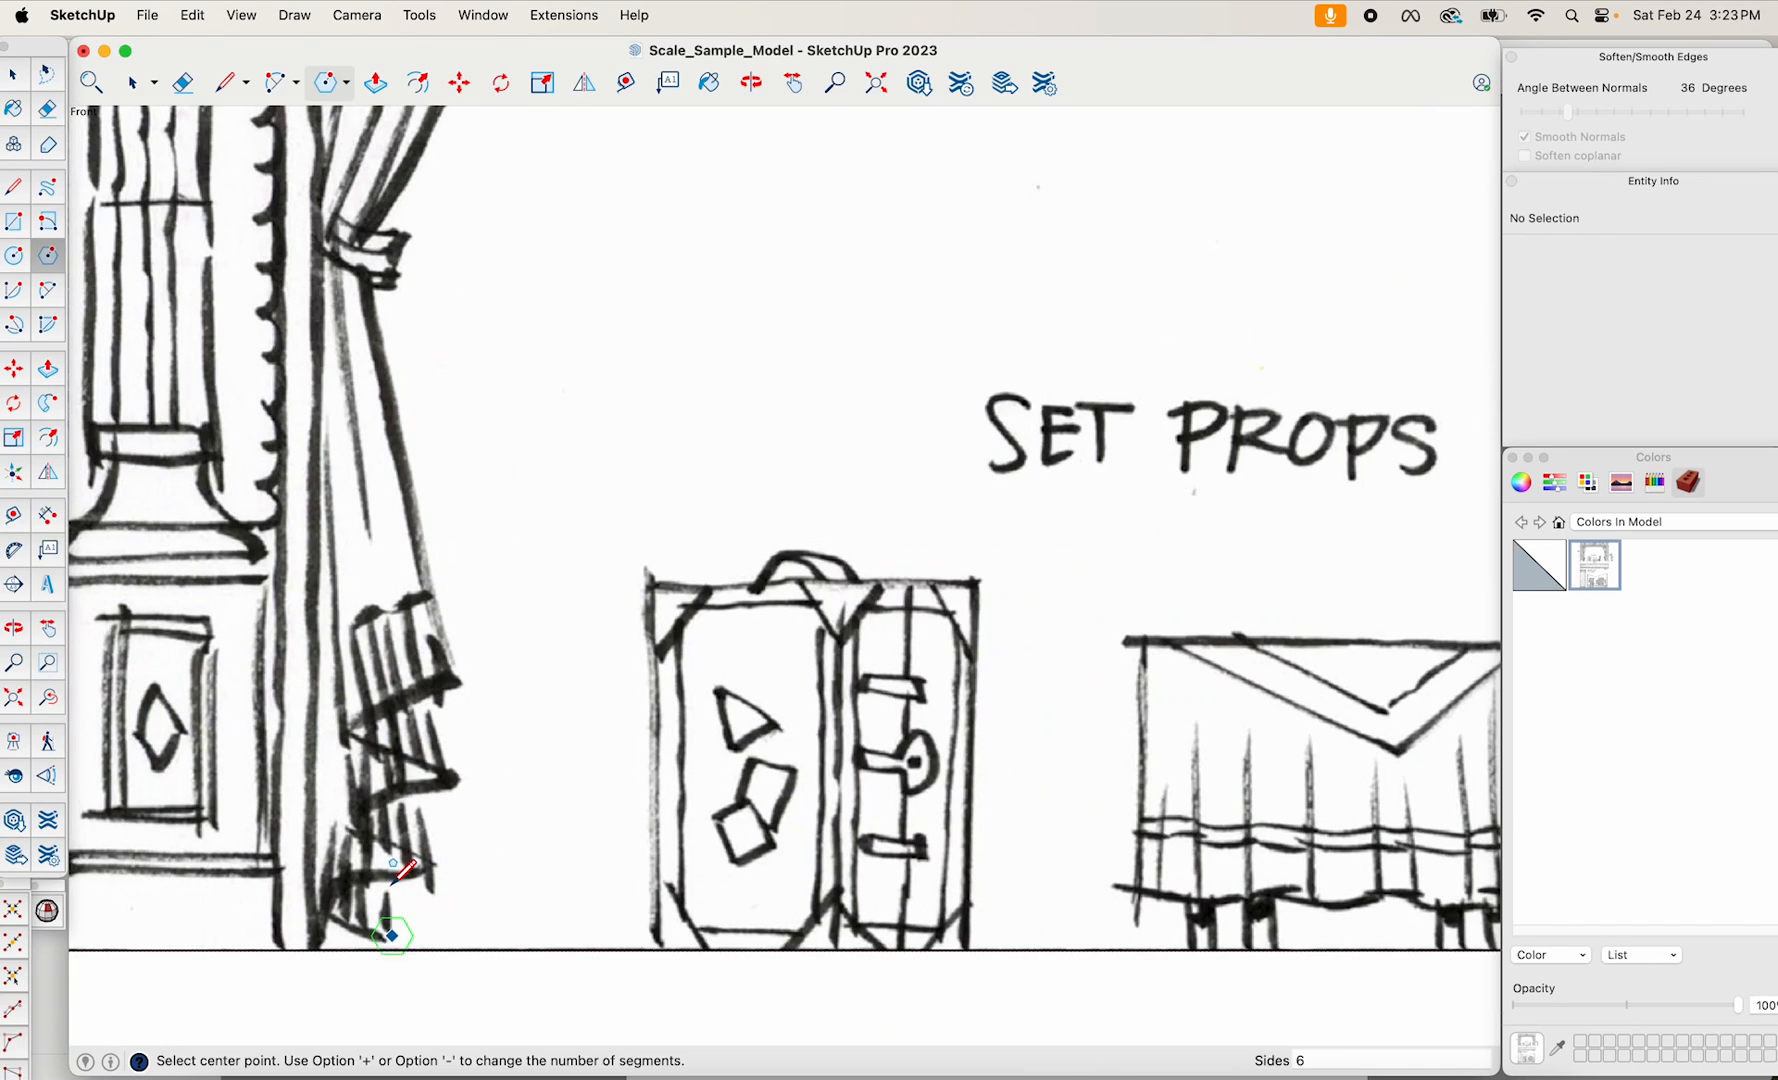
click(18, 187)
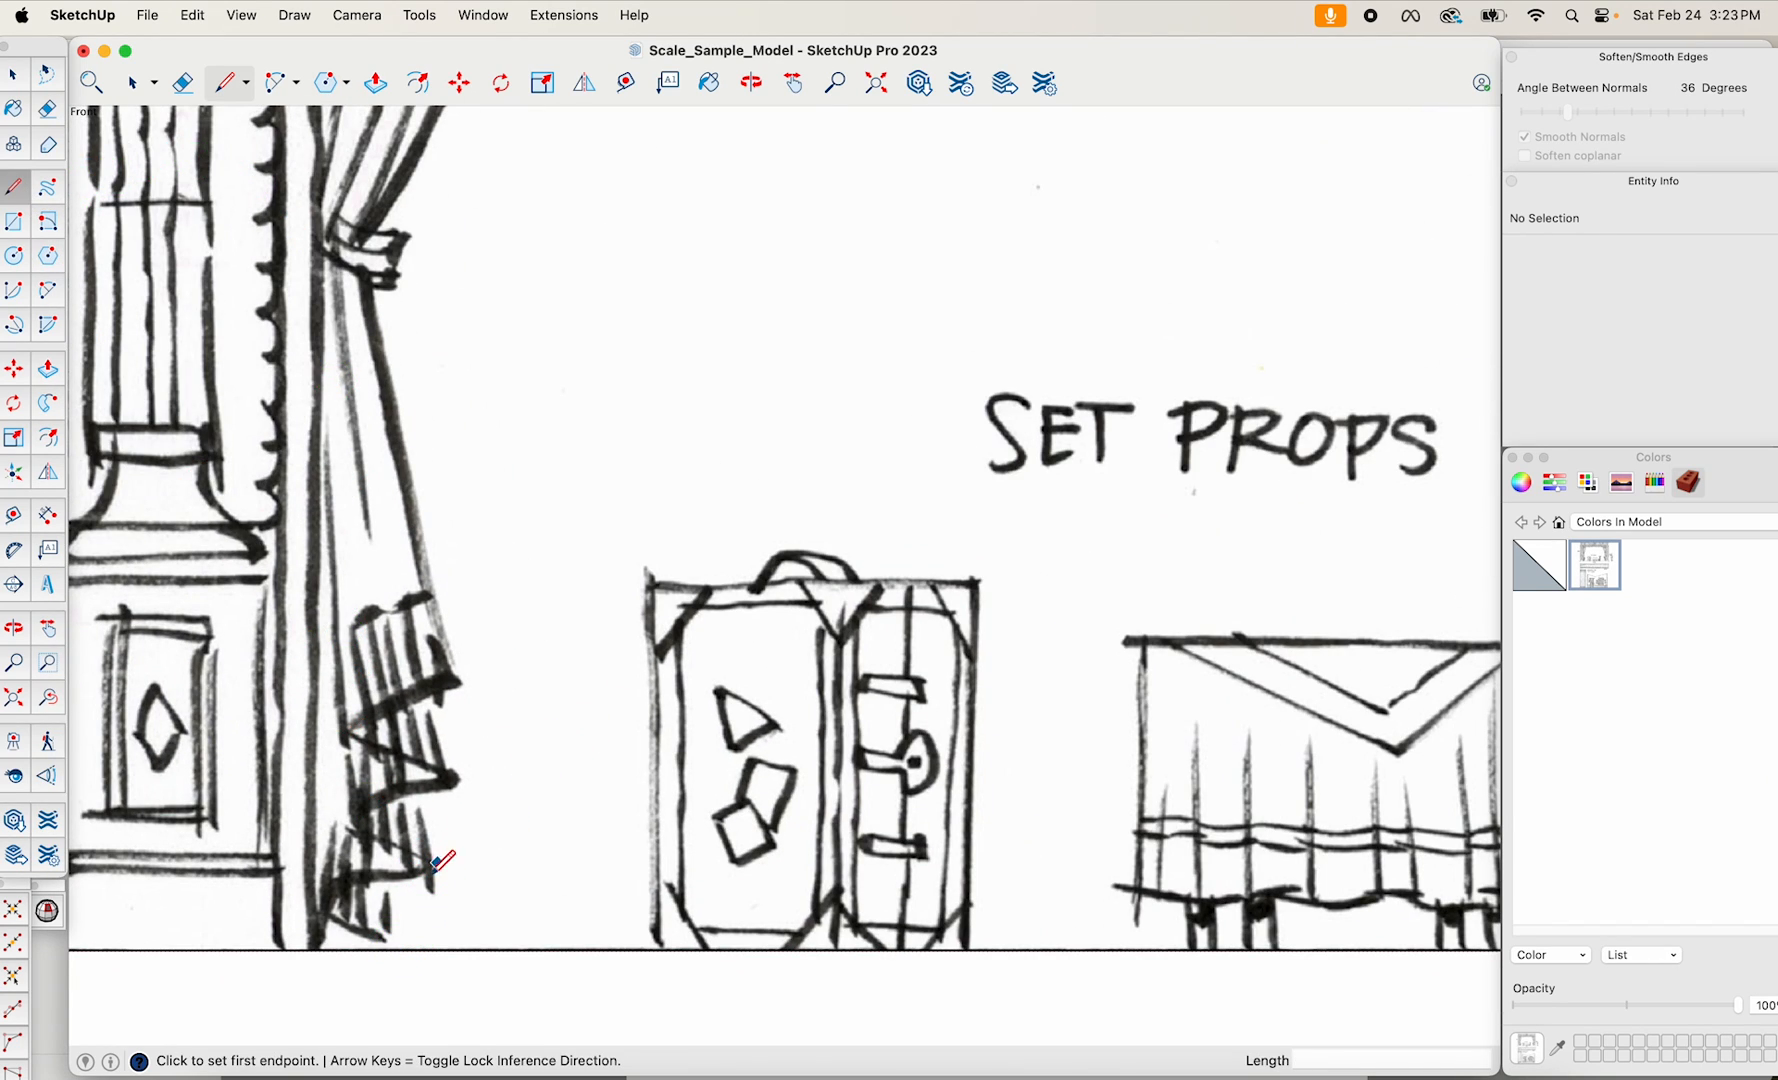
click(410, 948)
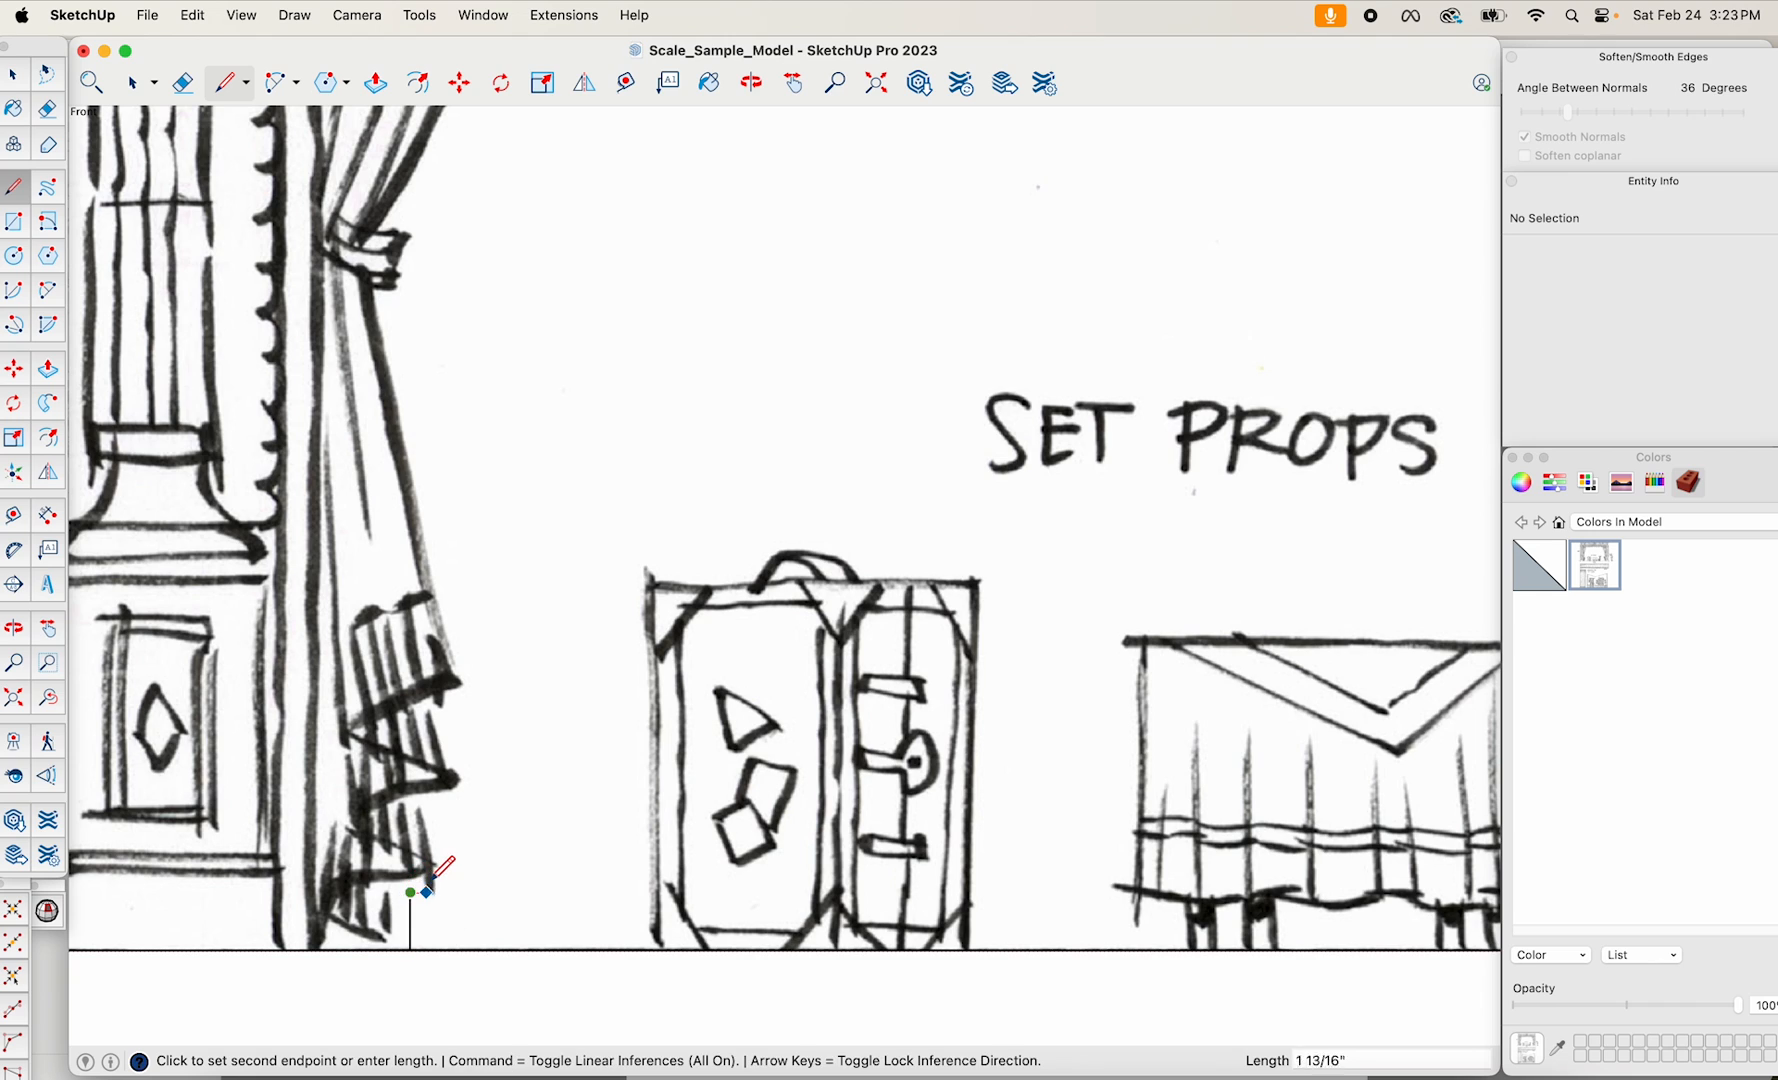
scroll(425, 875, up, 3)
click(452, 858)
click(428, 757)
click(508, 712)
click(464, 587)
Continue the line up the left drape's lower edge and around its tieback.
scroll(540, 530, down, 5)
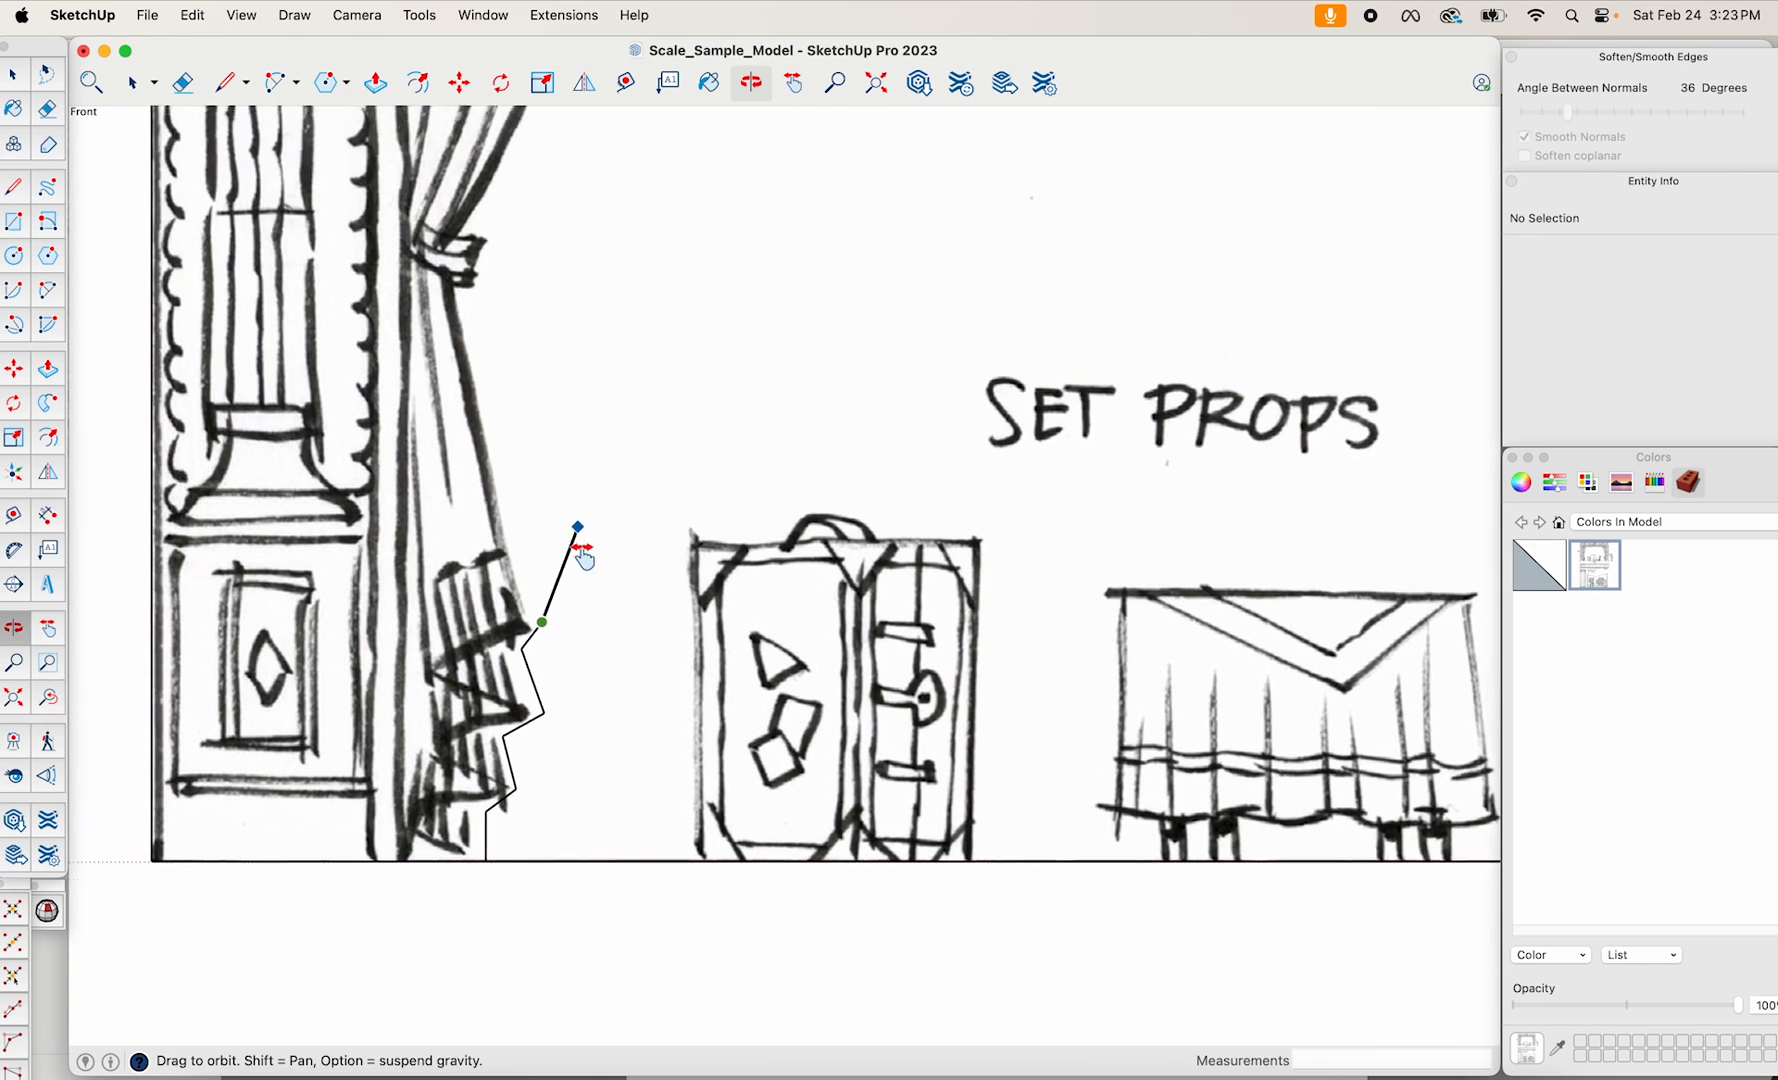
scroll(560, 510, up, 10)
click(468, 424)
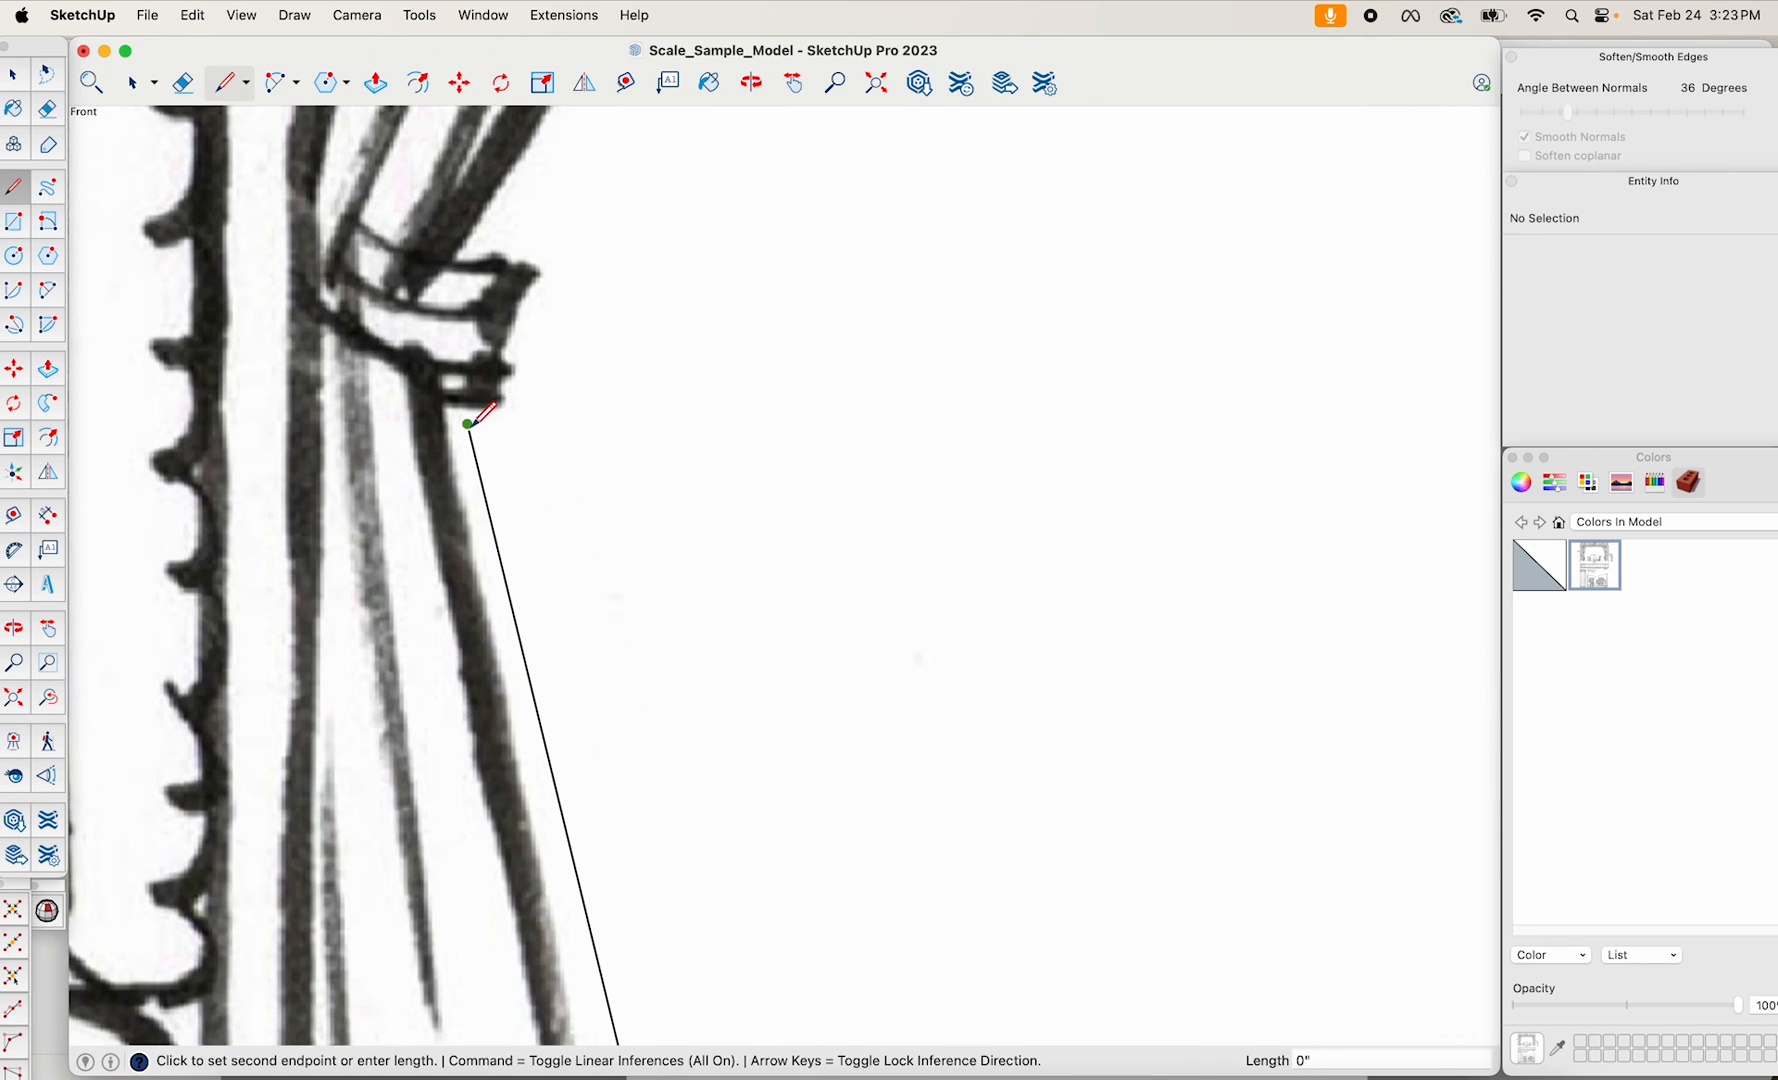
click(507, 424)
click(560, 242)
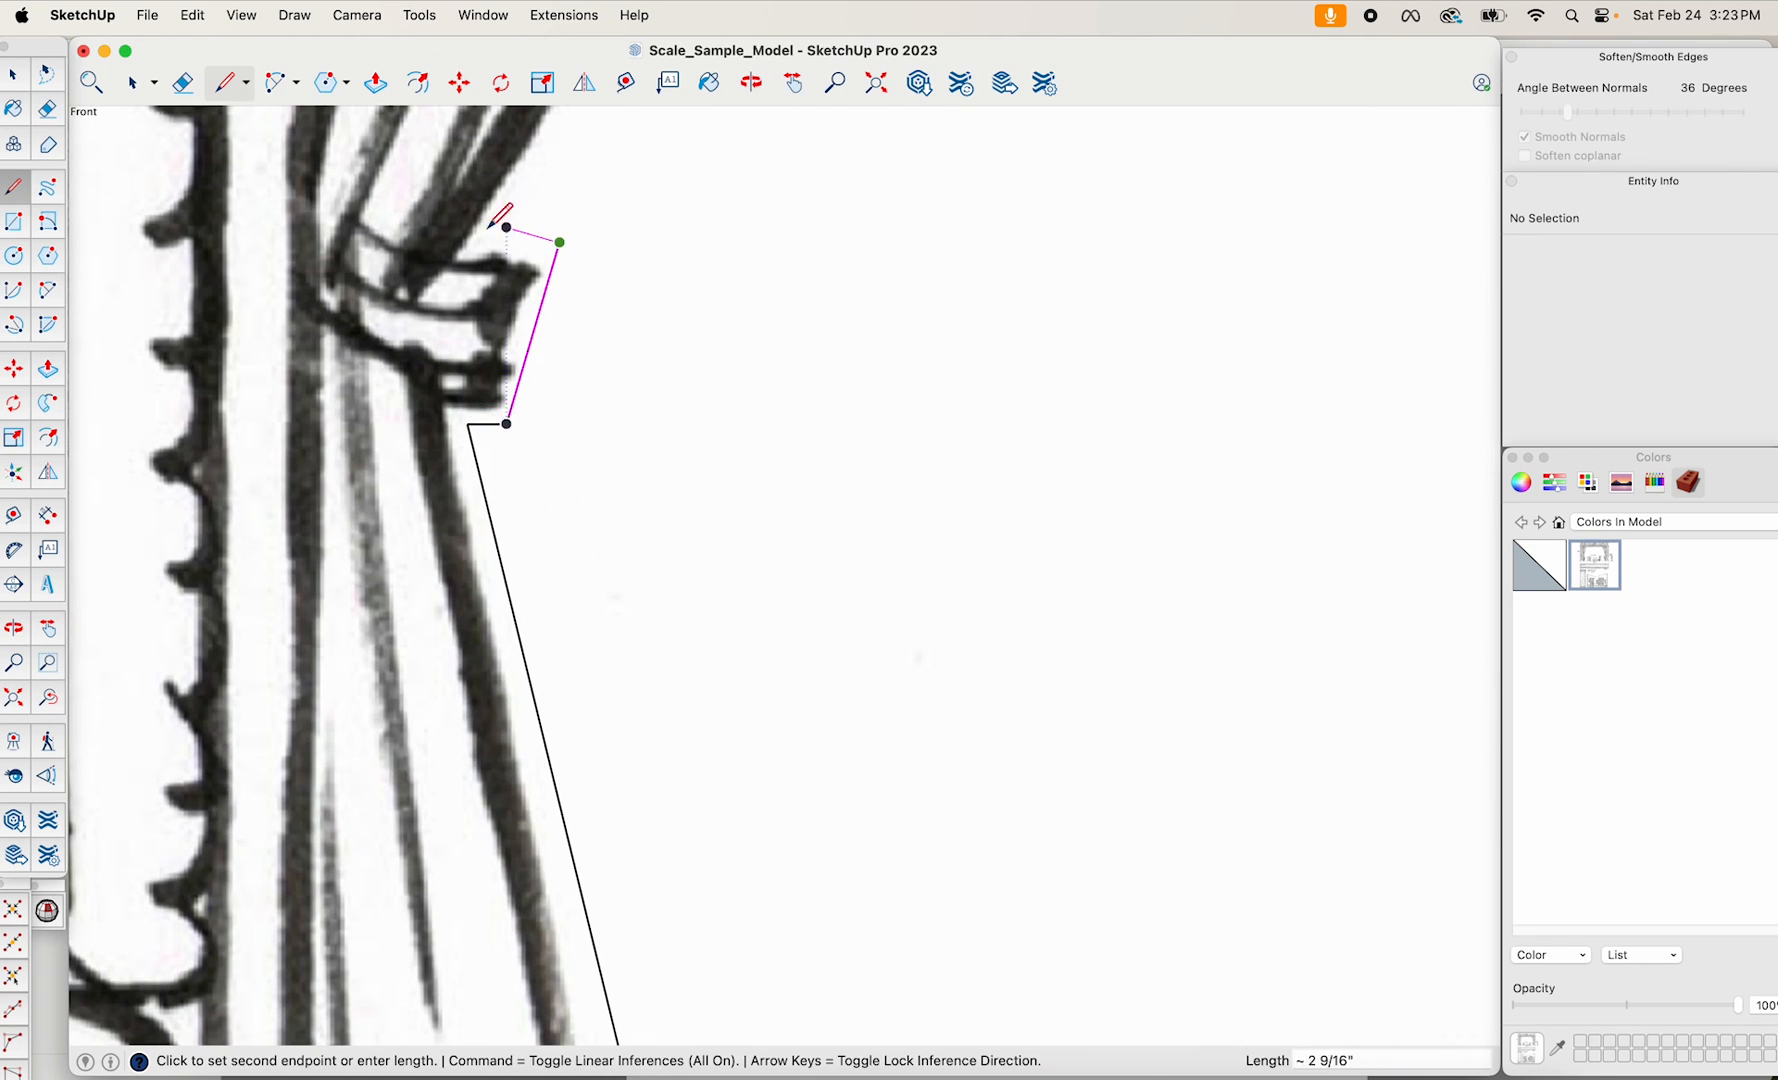
click(506, 228)
Trace the left drape's upper edge to the valance and run a horizontal line below the valance to the right drape.
shift+middle_drag(535, 234, 478, 461)
scroll(488, 462, down, 4)
shift+middle_drag(625, 300, 559, 750)
click(537, 594)
click(612, 245)
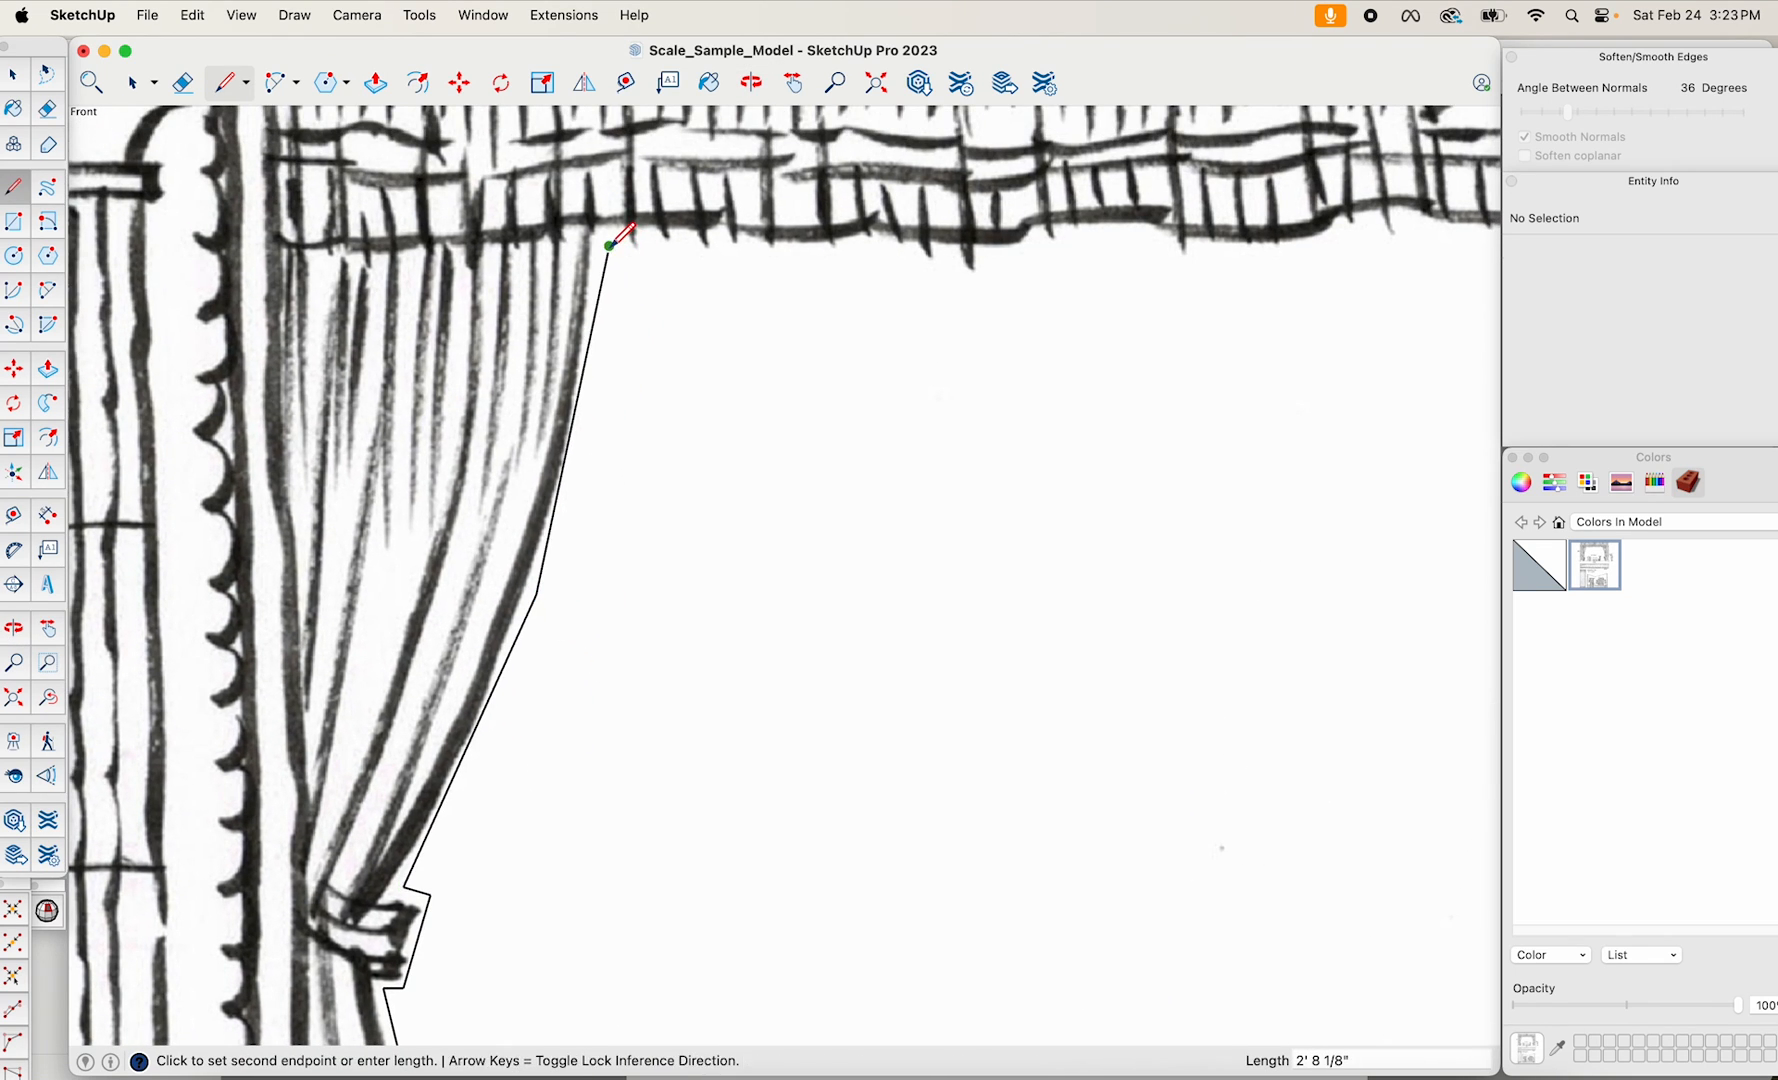
scroll(615, 235, down, 5)
shift+middle_drag(1092, 330, 870, 310)
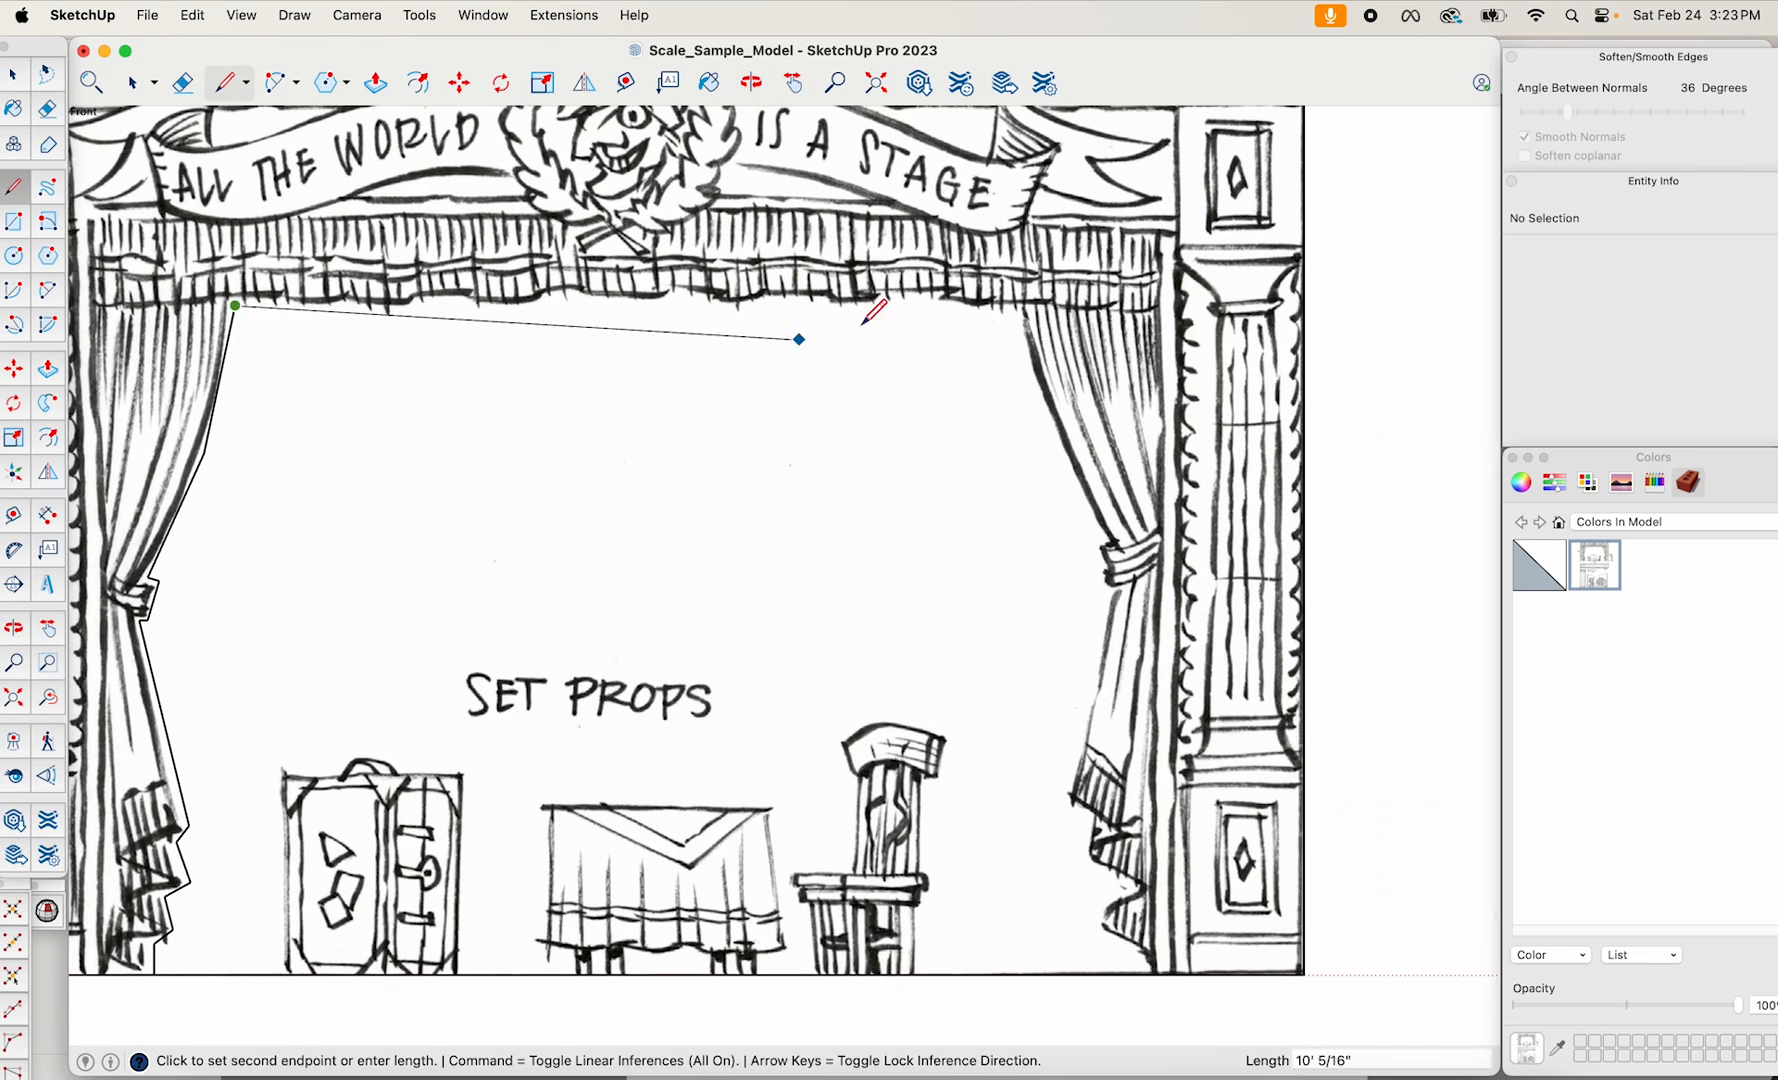
click(1020, 303)
Trace down the right drape's upper edge and around the outside of its tieback.
scroll(1048, 476, up, 5)
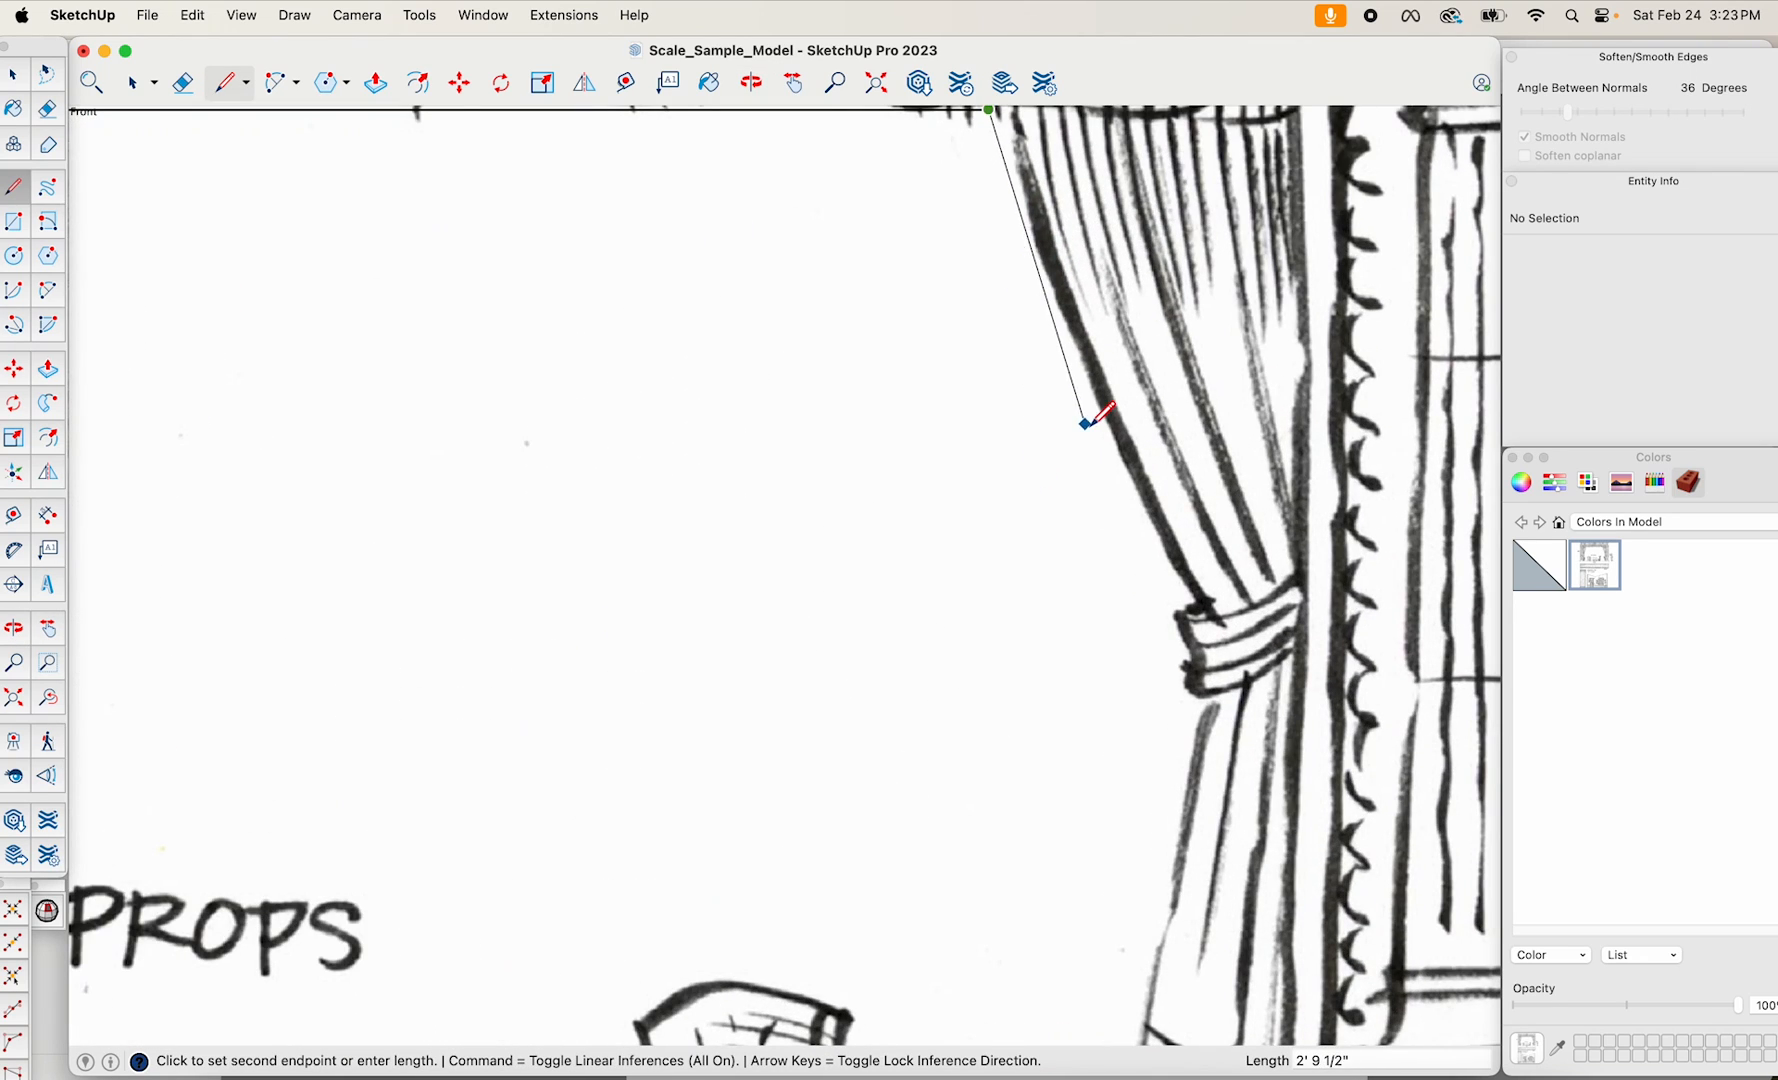
click(1094, 420)
click(1170, 600)
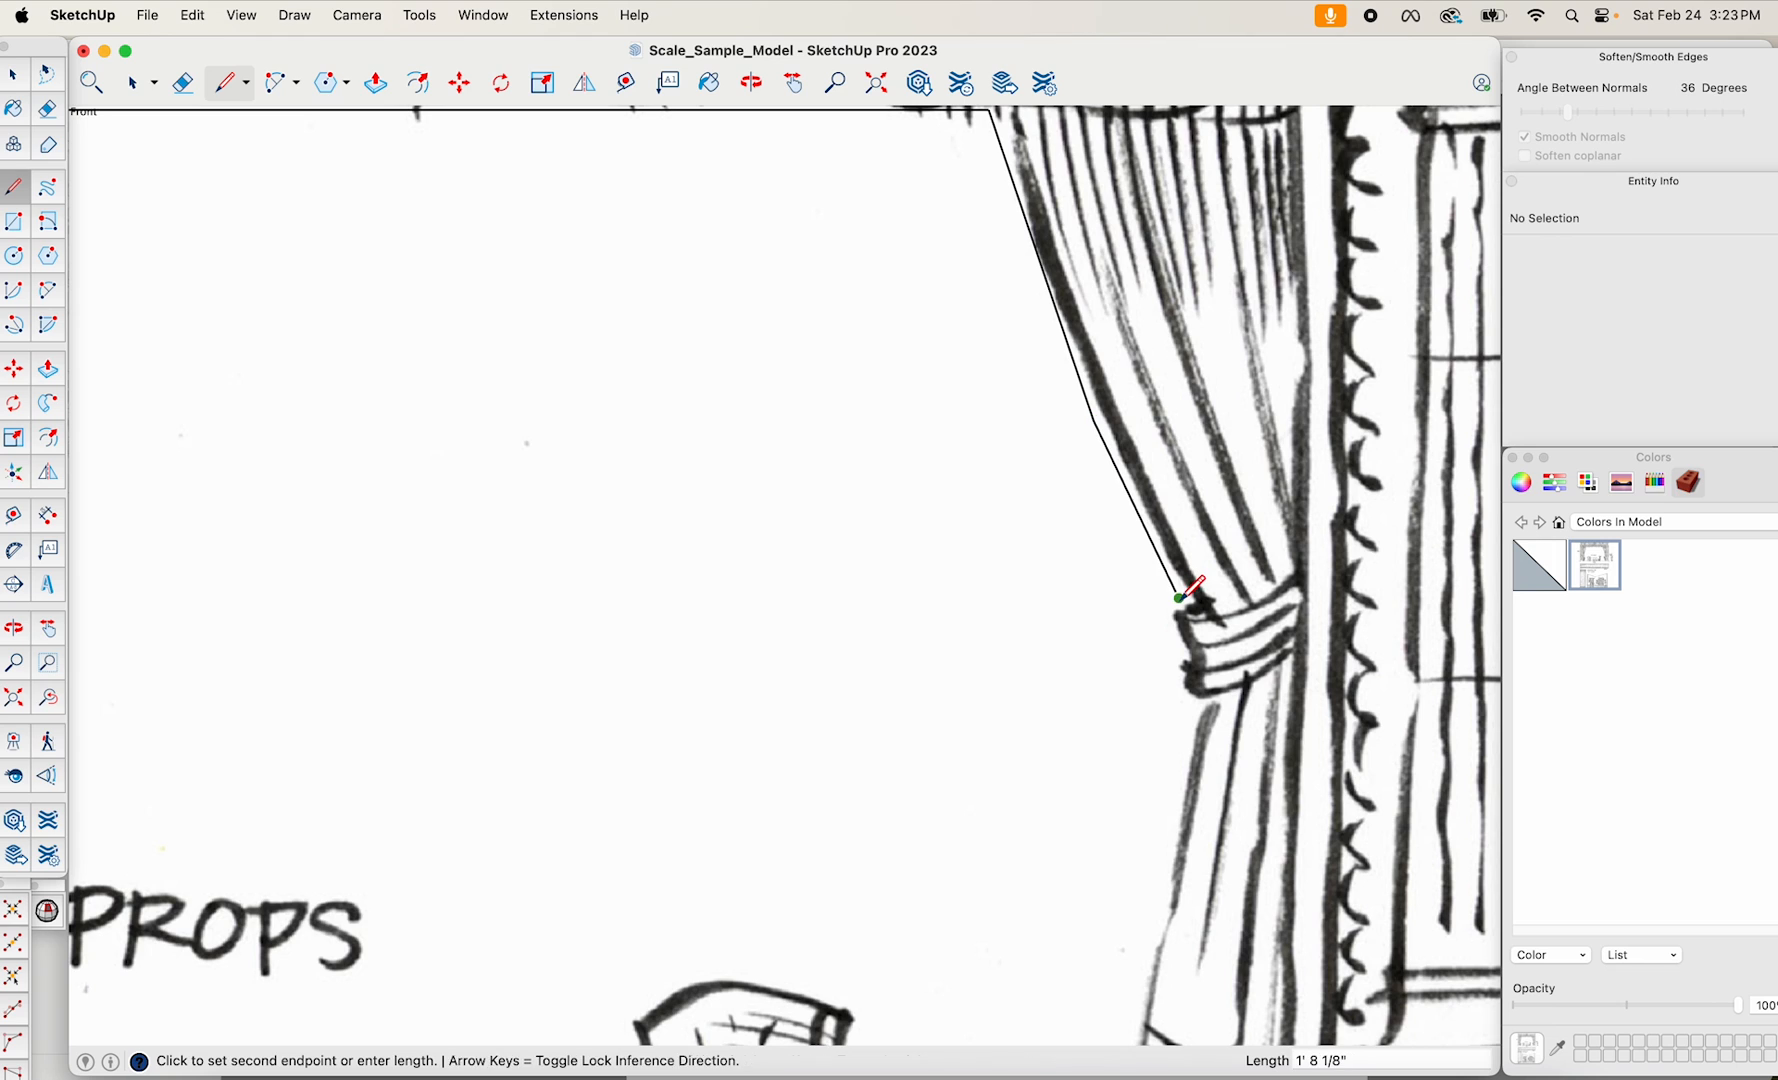
scroll(1157, 611, up, 3)
click(1155, 609)
click(1202, 805)
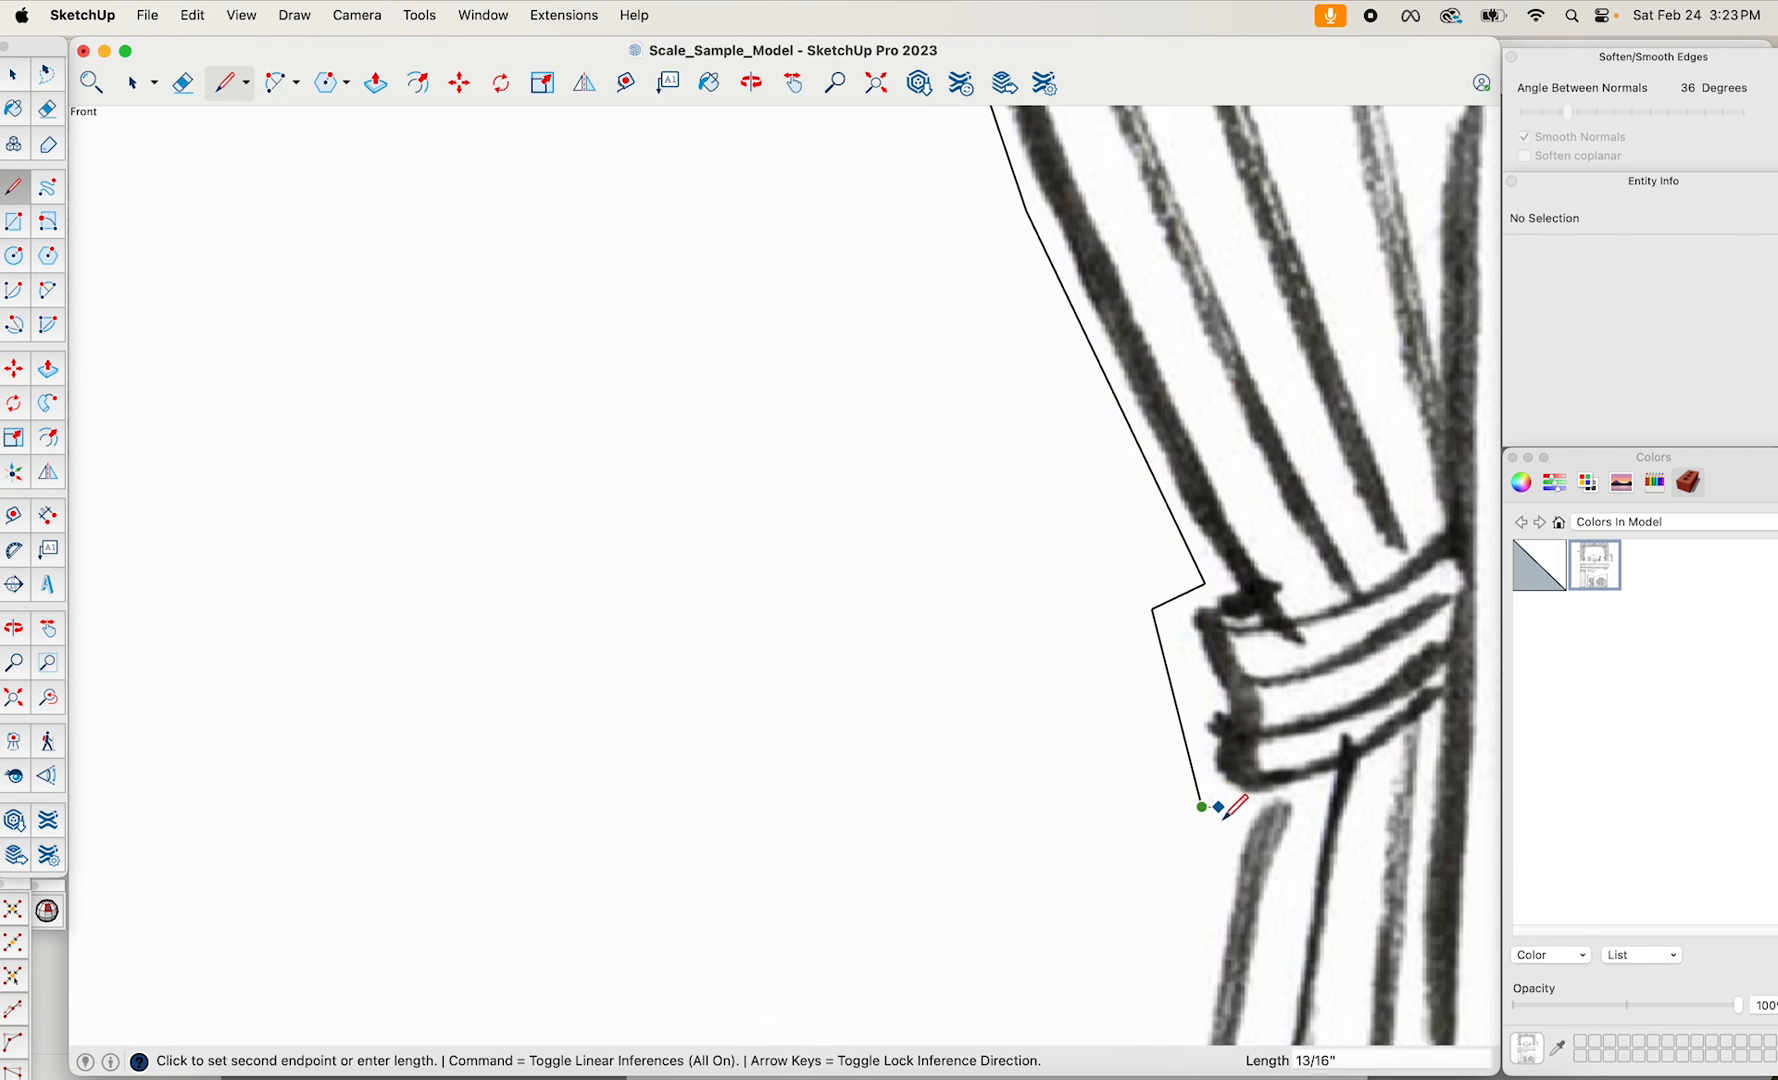
Continue the line from the tieback down the right drape's lower edge and around the upper folds of its hem.
scroll(1218, 744, down, 3)
scroll(1183, 377, up, 4)
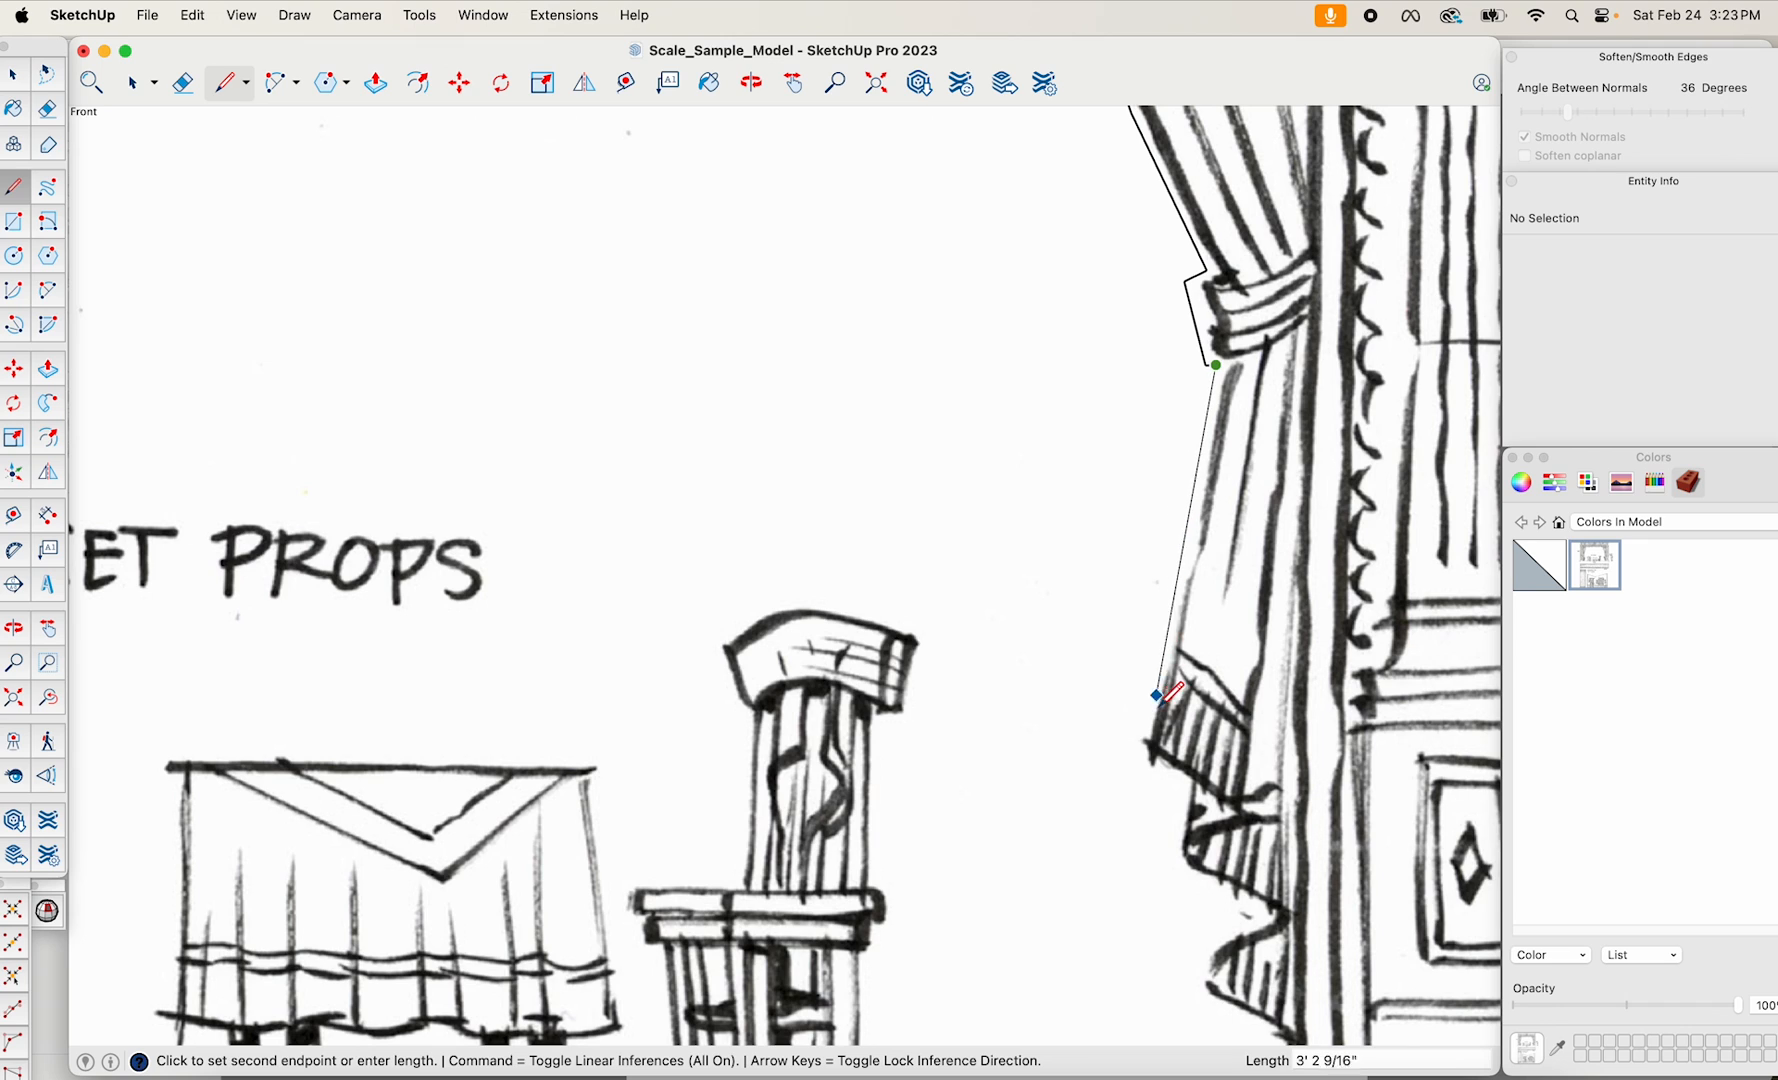
click(1134, 750)
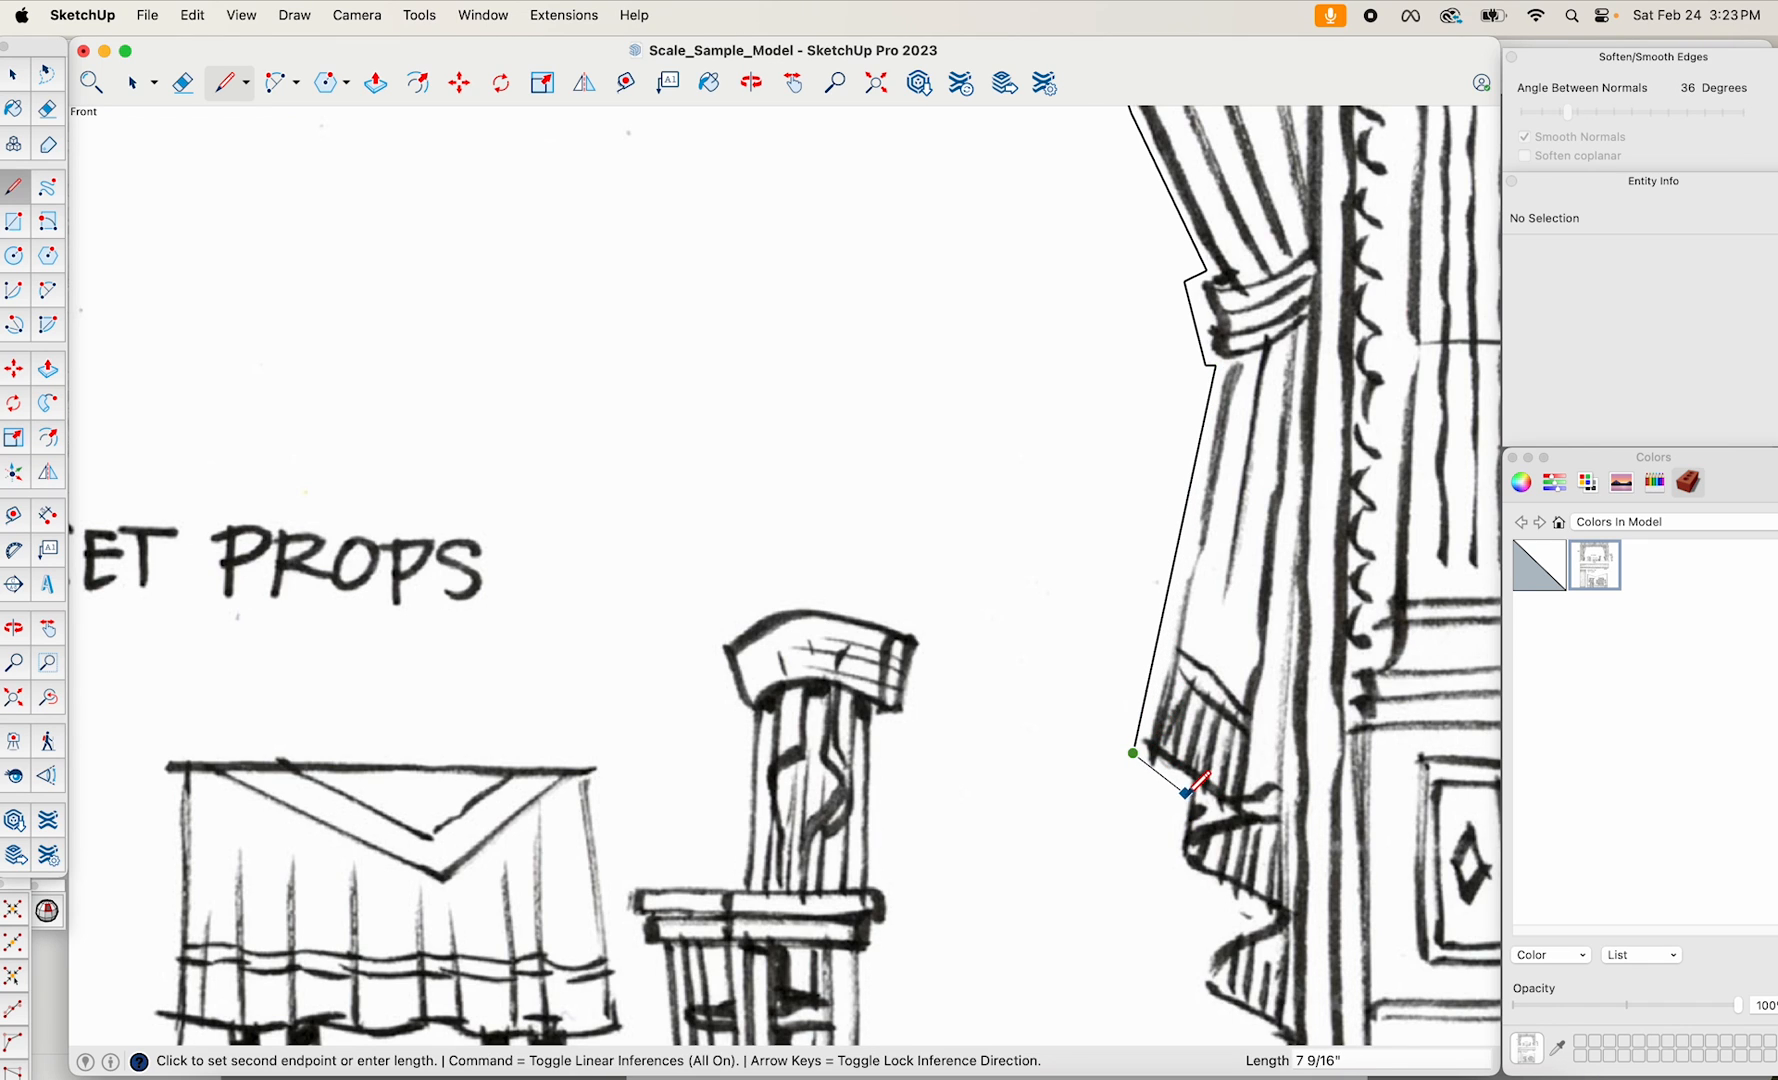
scroll(1162, 884, up, 3)
click(1160, 870)
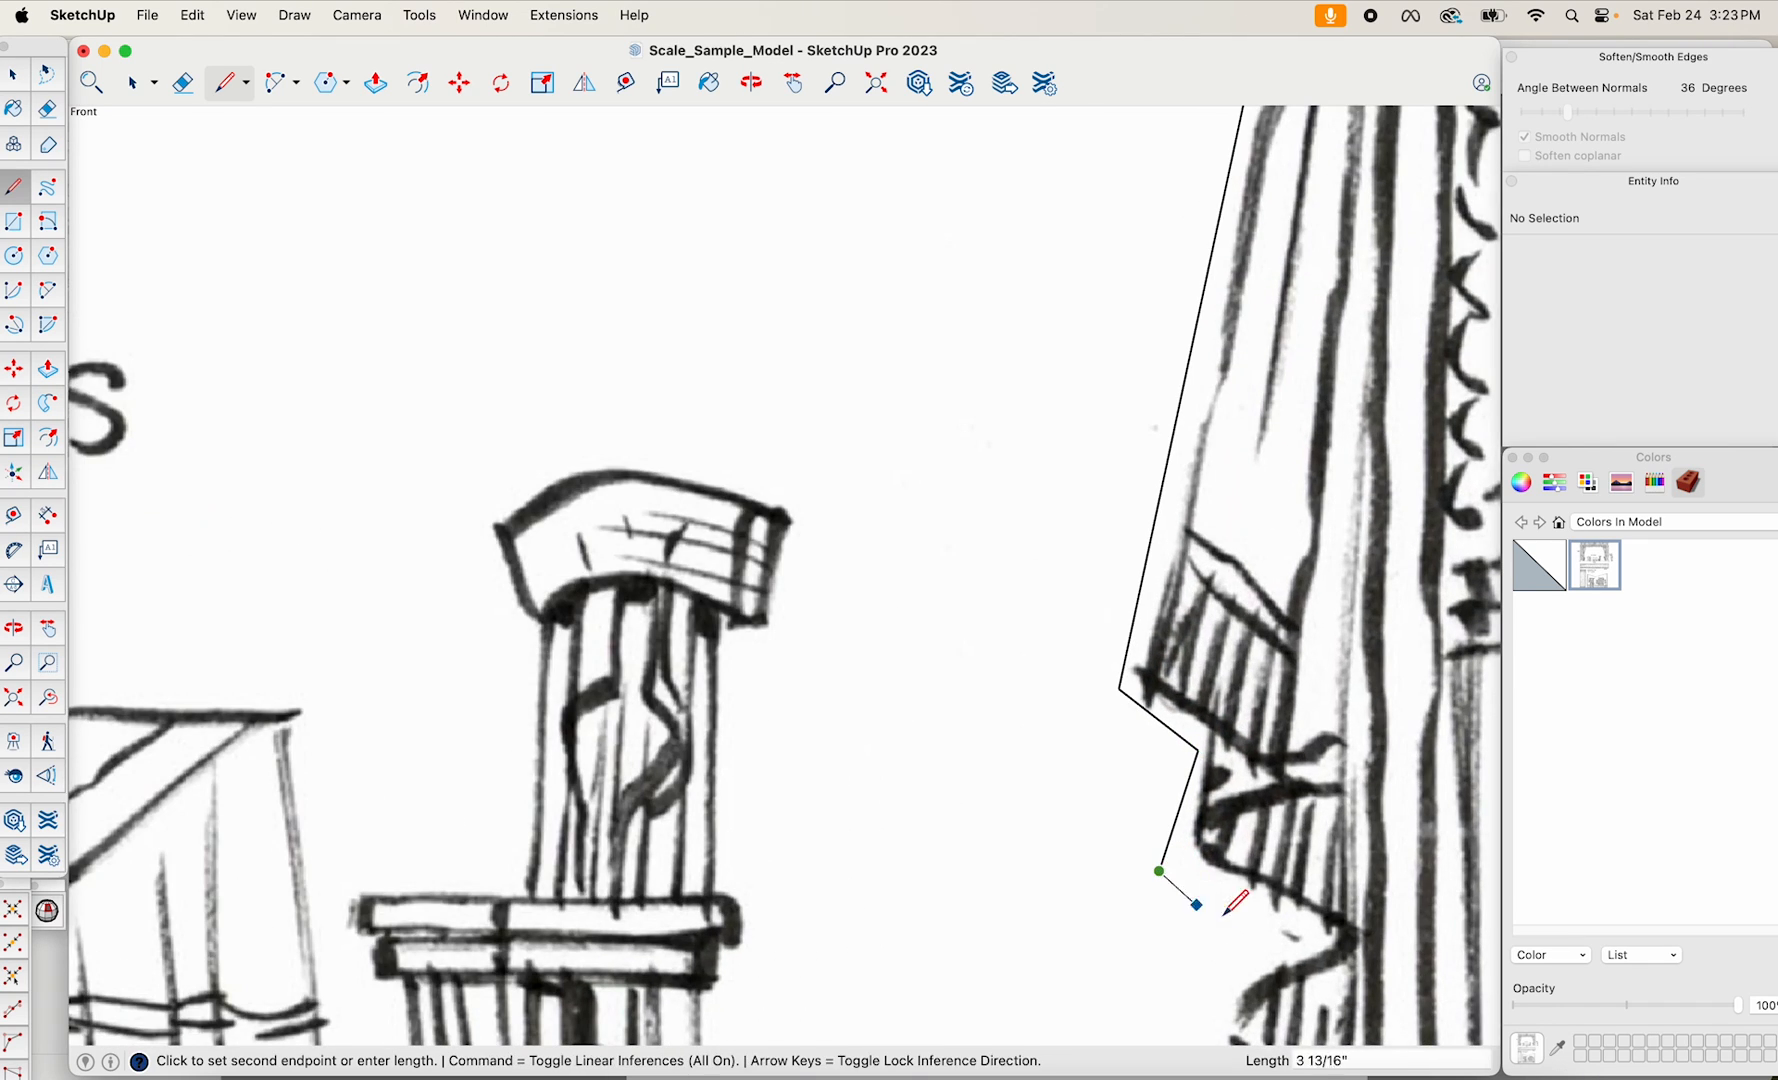
click(1302, 935)
Trace the remaining folds of the right drape's hem down to the stage floor, closing the opening's outline.
scroll(1300, 932, down, 5)
scroll(1171, 635, up, 8)
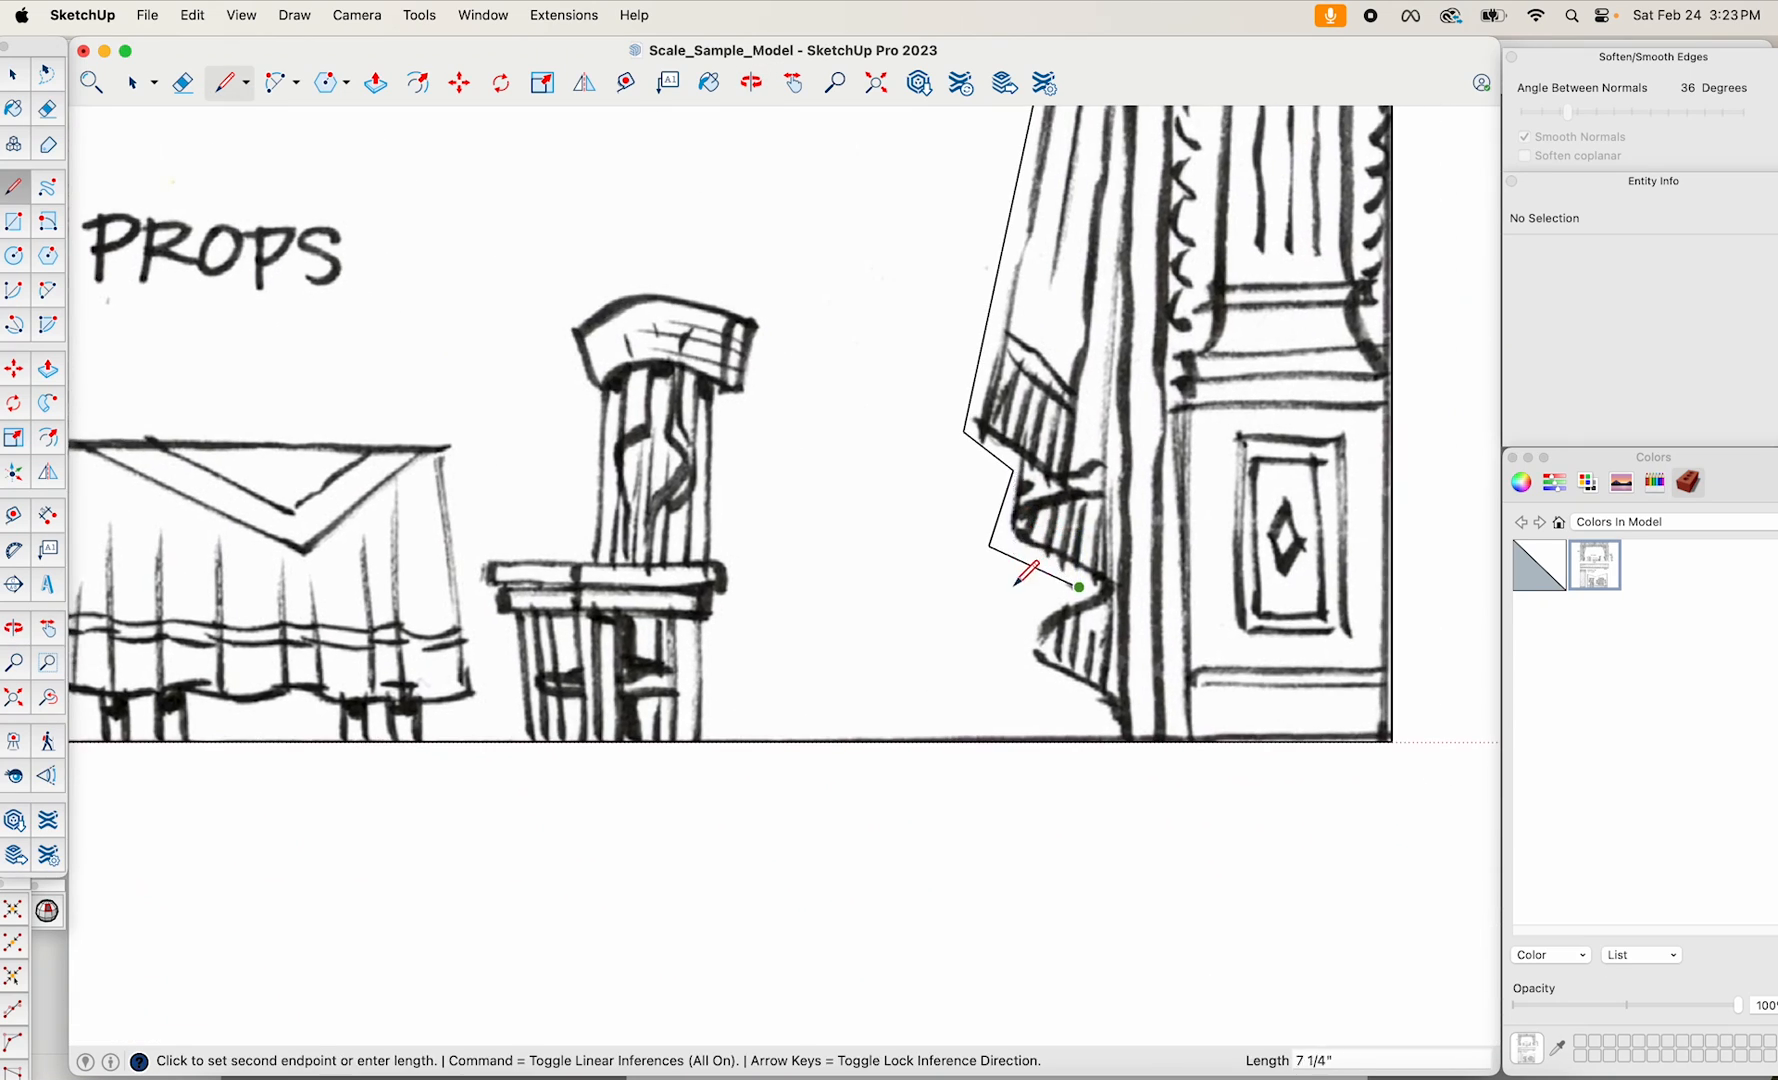
click(1036, 672)
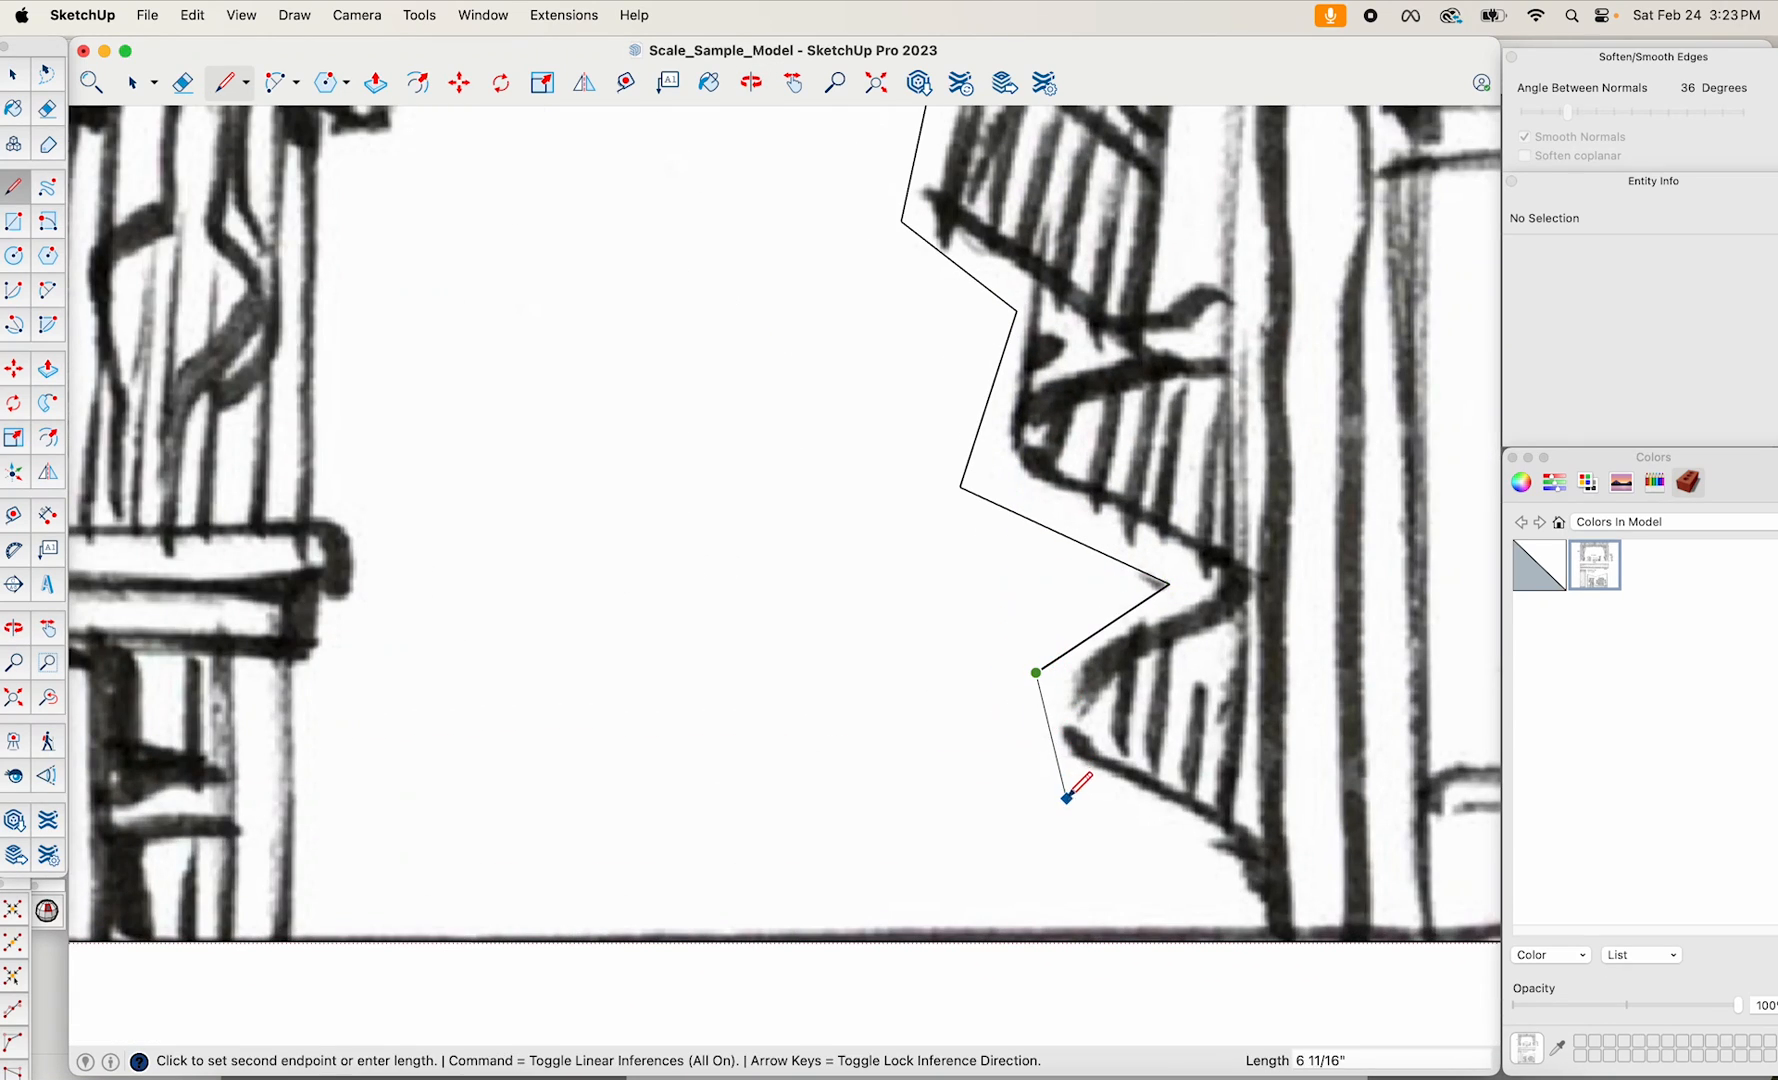
click(1063, 783)
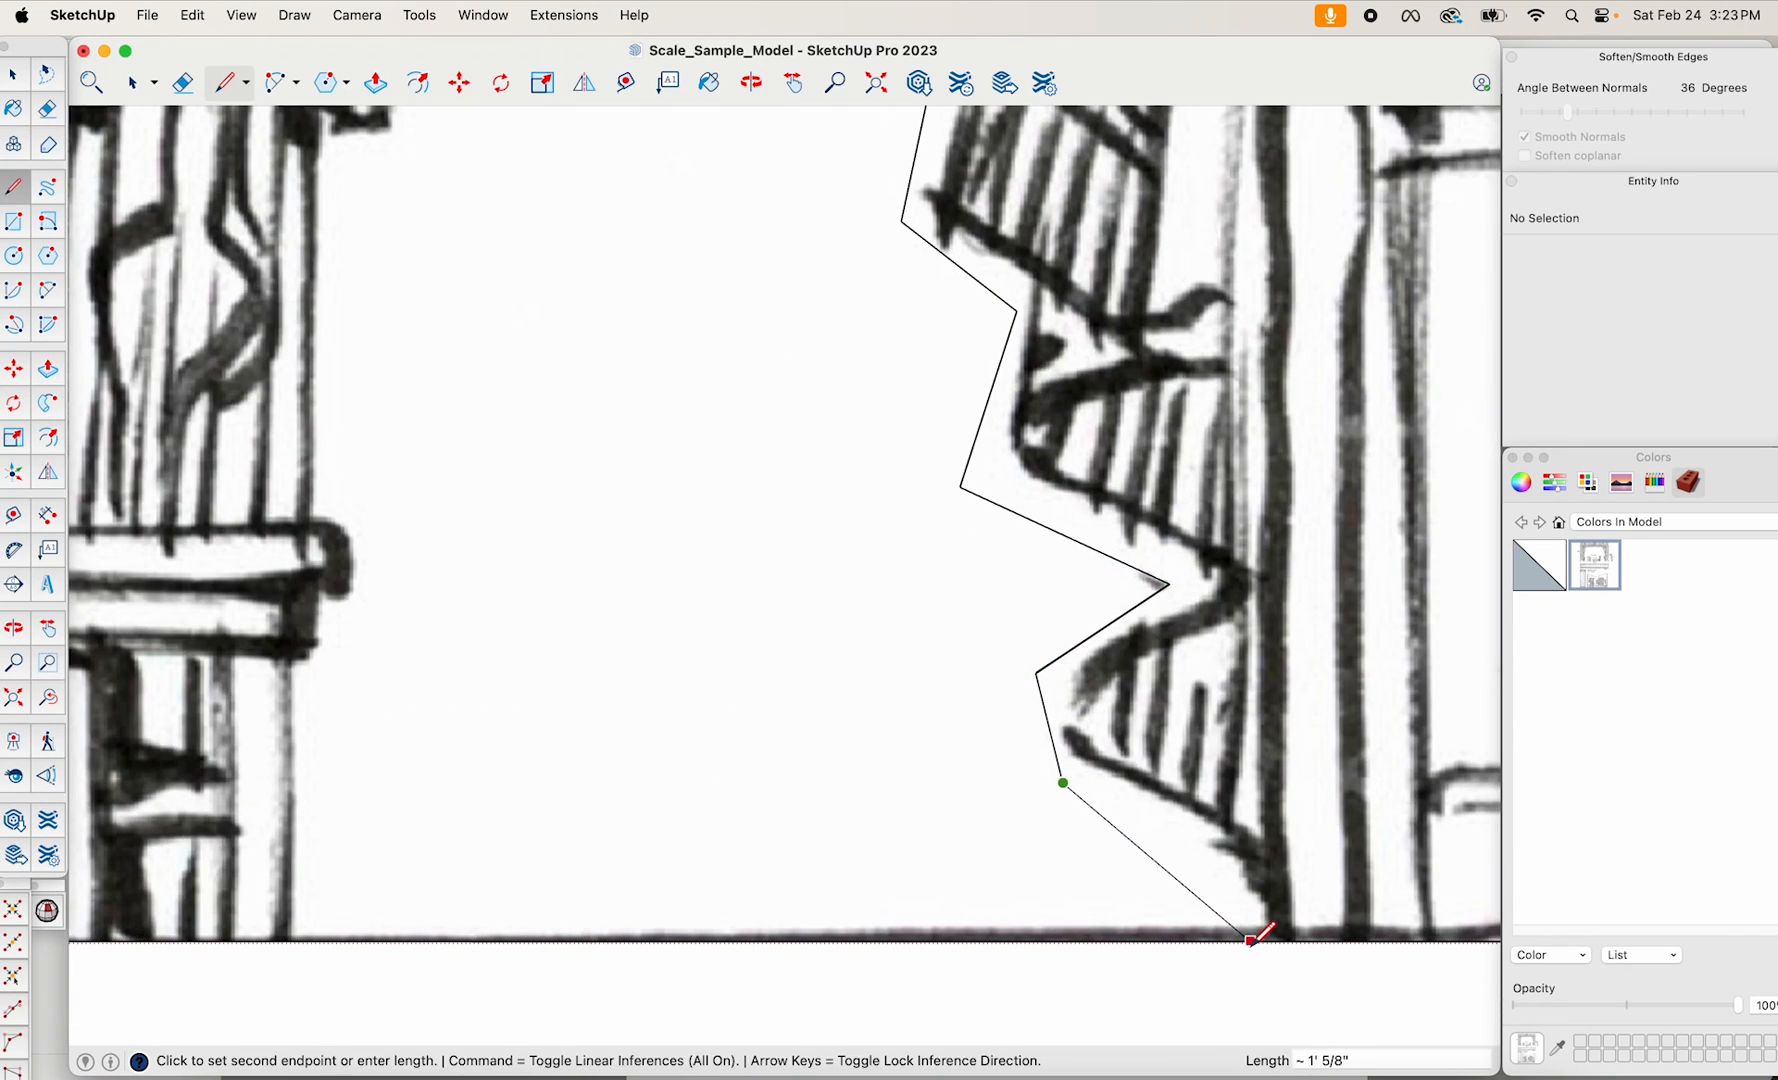
click(1262, 937)
Delete the face inside the traced stage opening and erase the floor edge between the two drapes.
scroll(1175, 810, down, 3)
scroll(1170, 800, down, 3)
key(space)
click(968, 733)
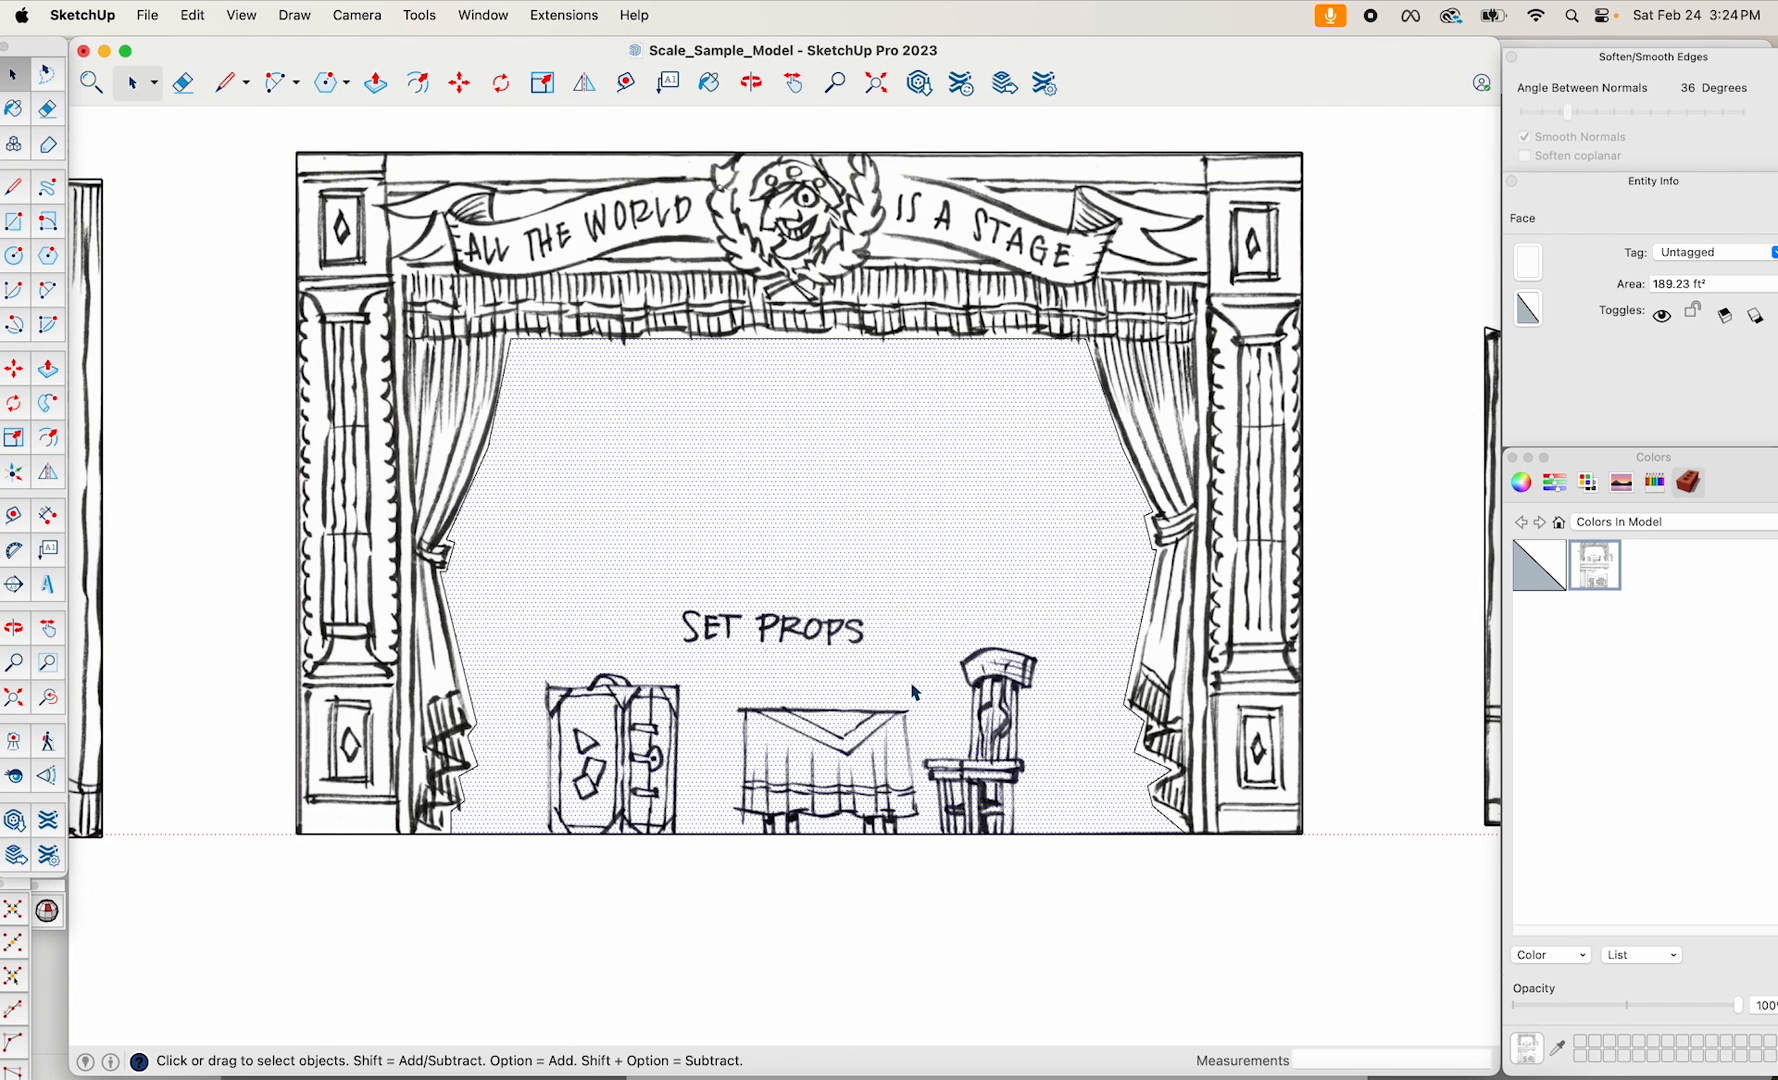
key(Delete)
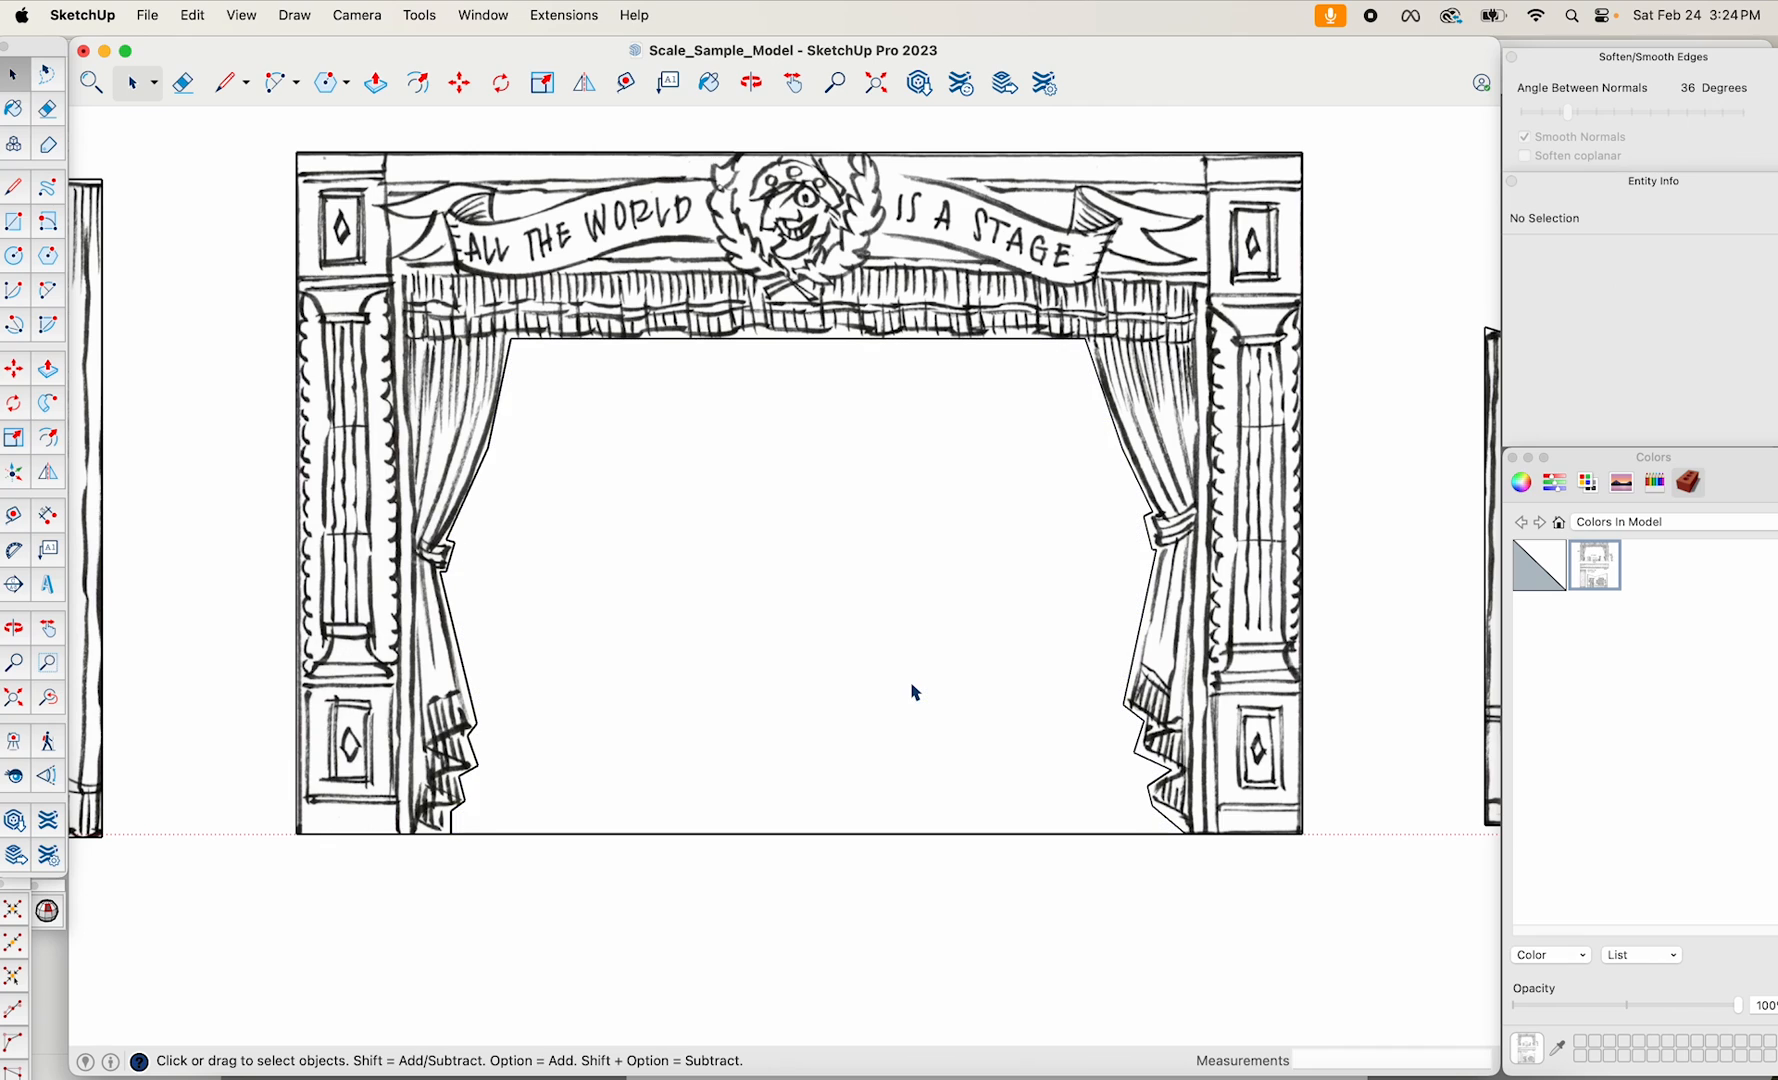
key(e)
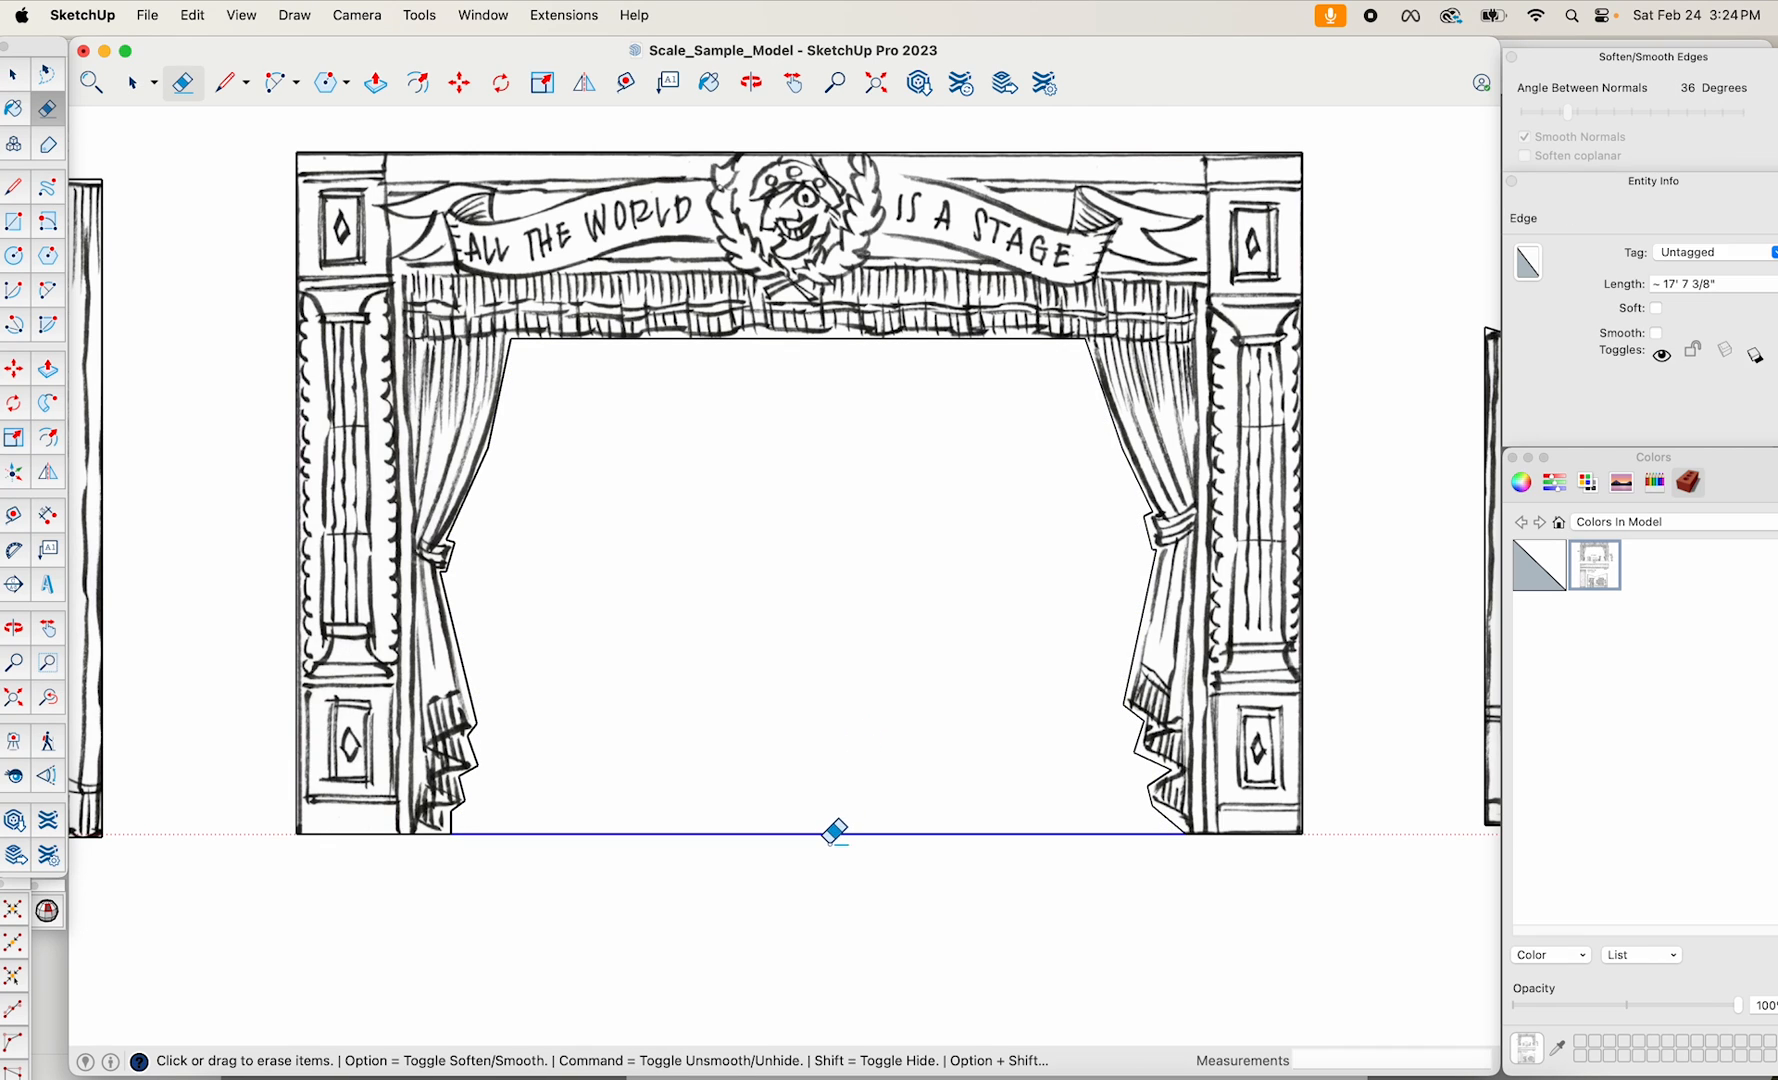
scroll(840, 830, down, 3)
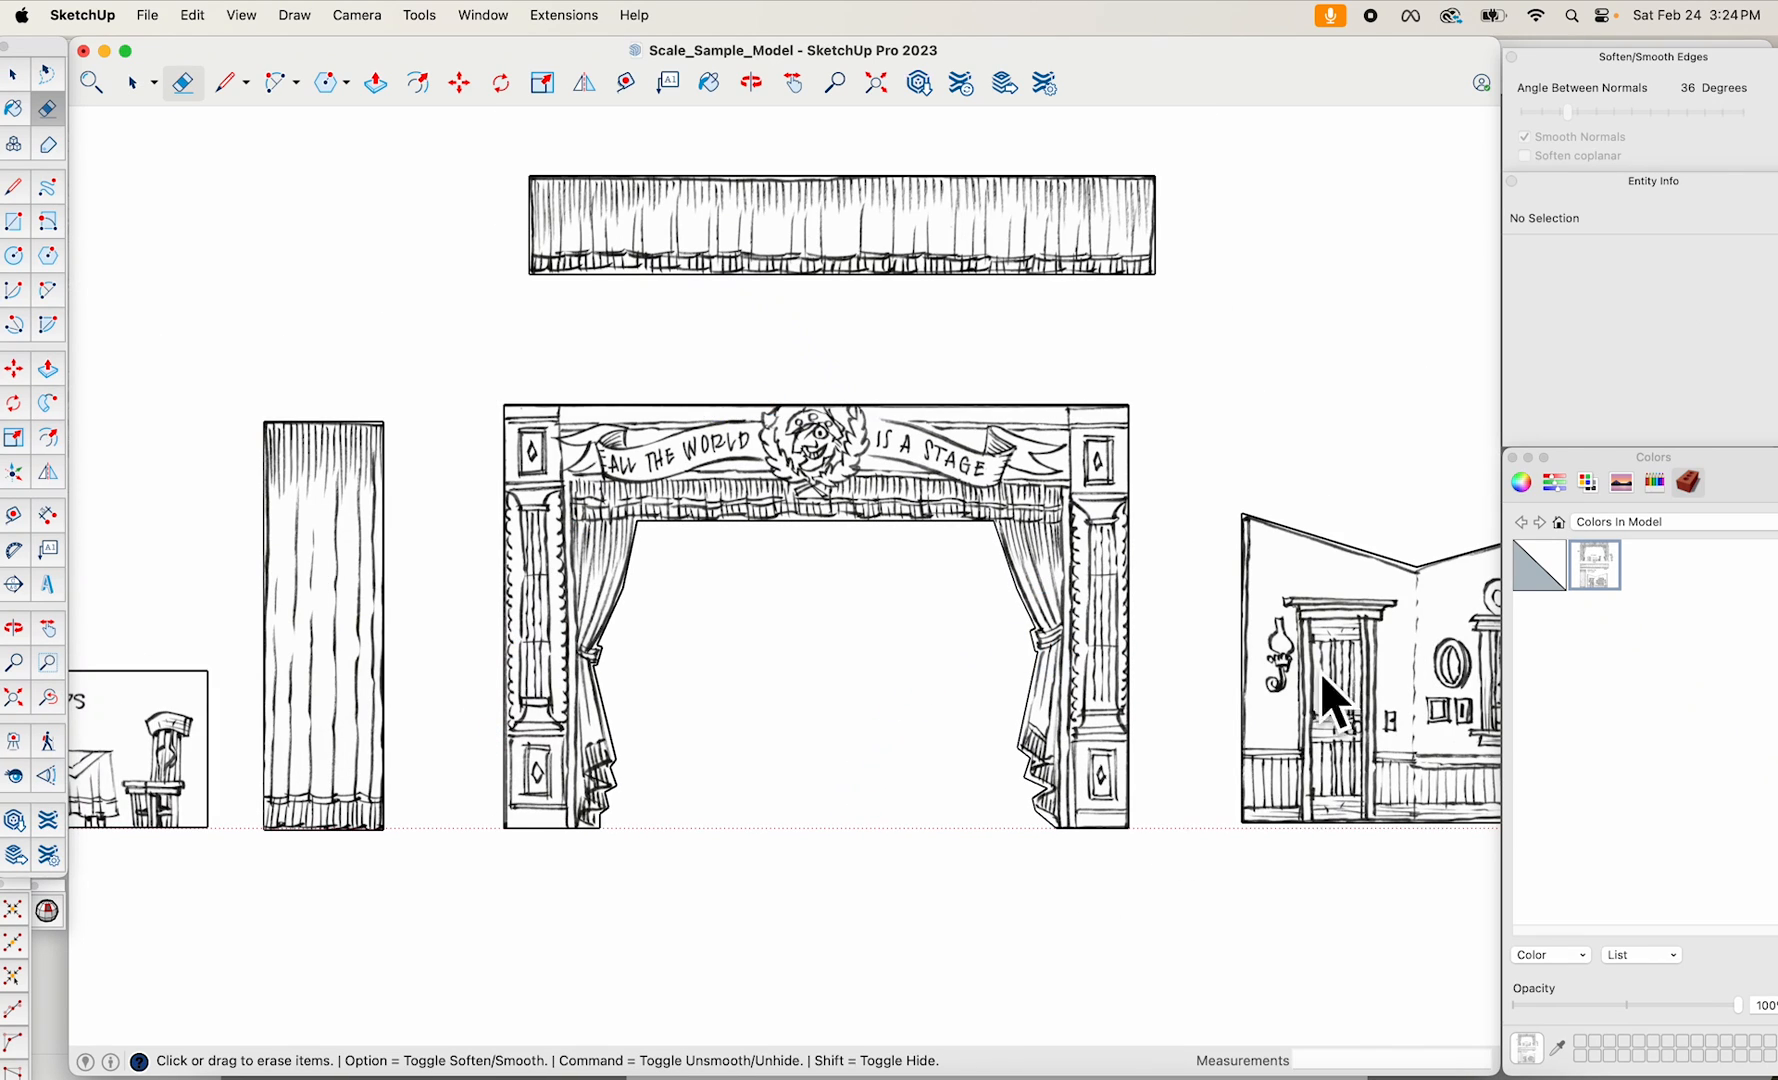
Make the proscenium face and all its edges a component named Set Front.
key(space)
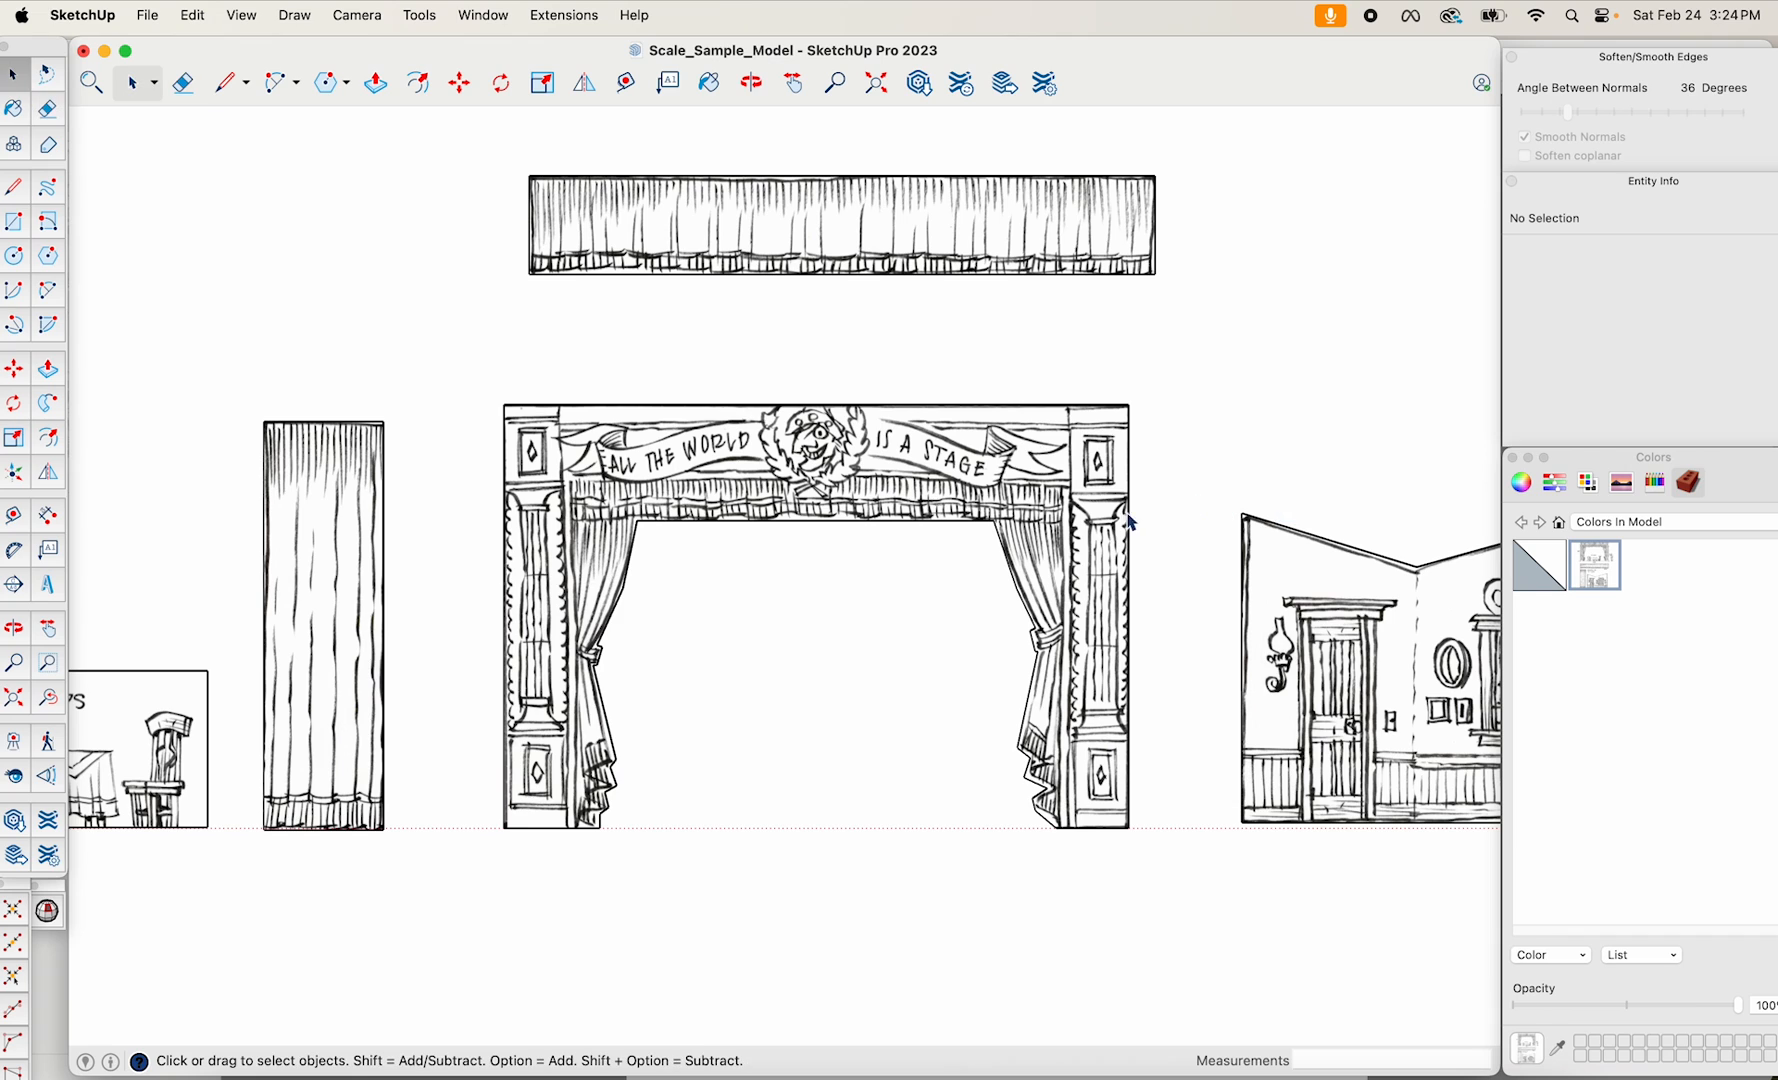
triple_click(1062, 572)
right_click(1057, 560)
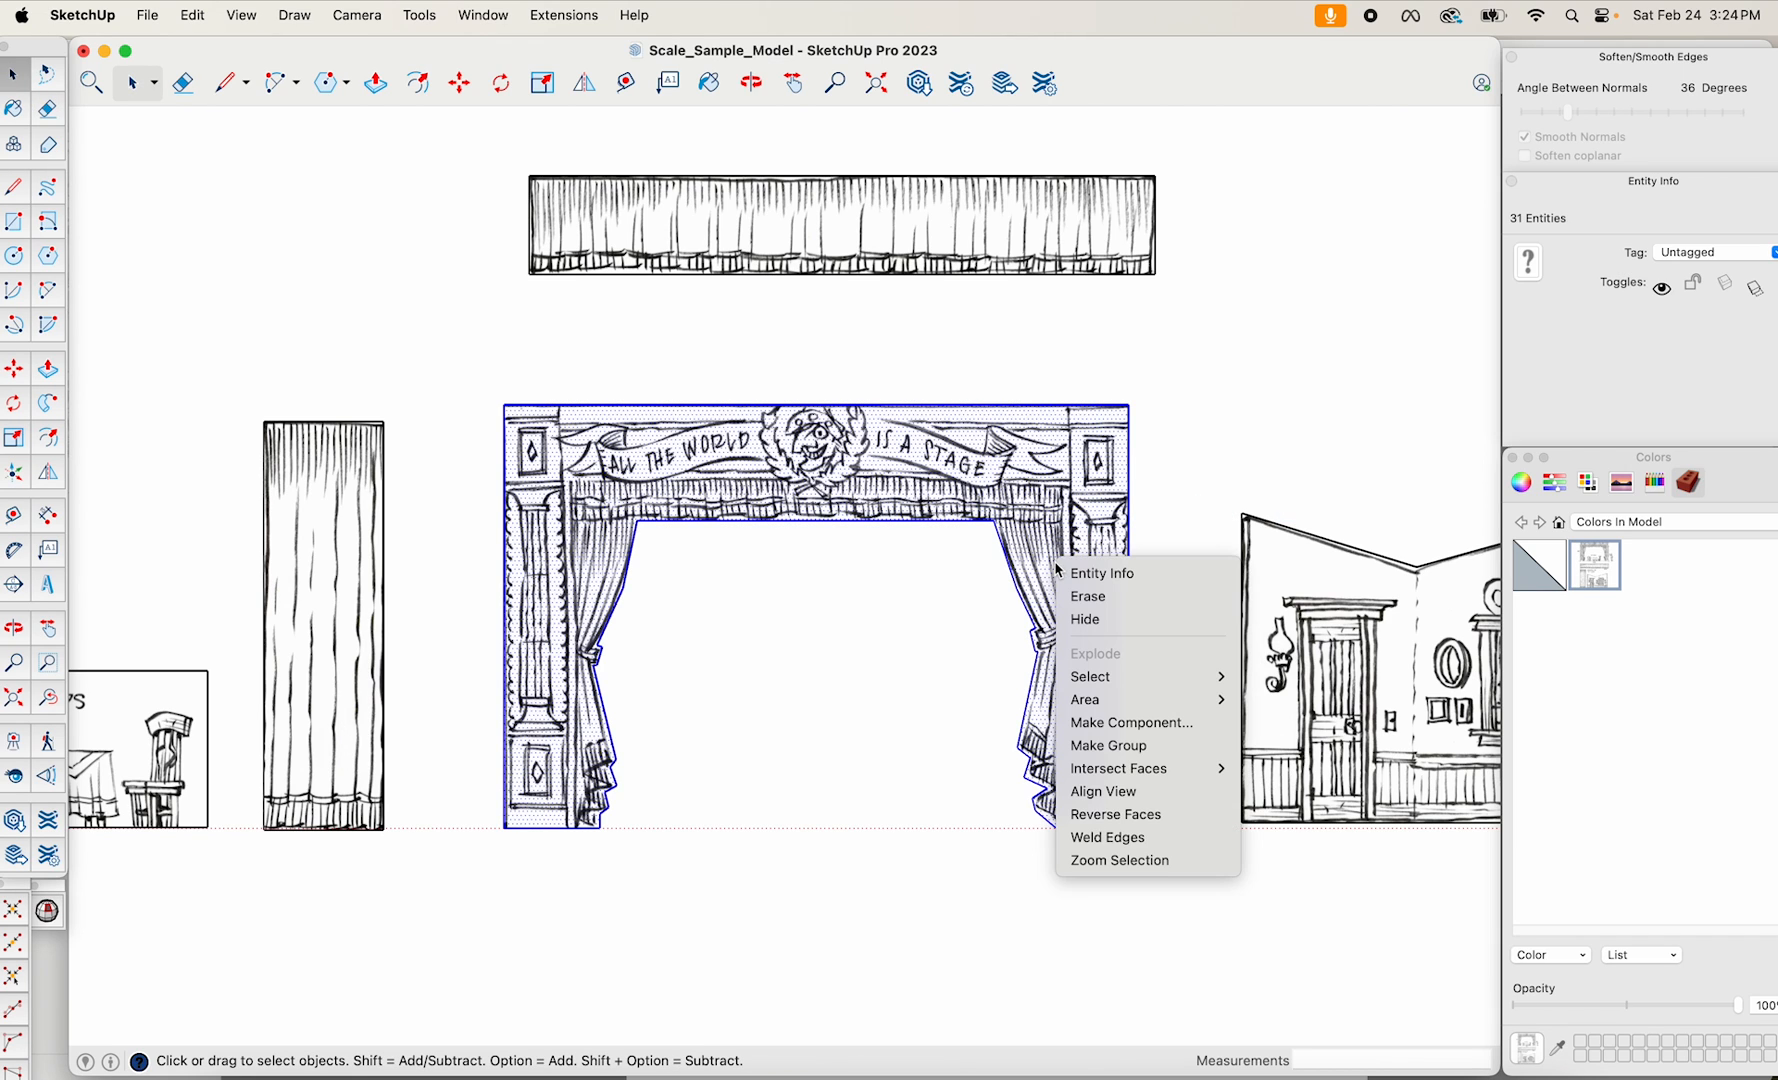
click(1133, 723)
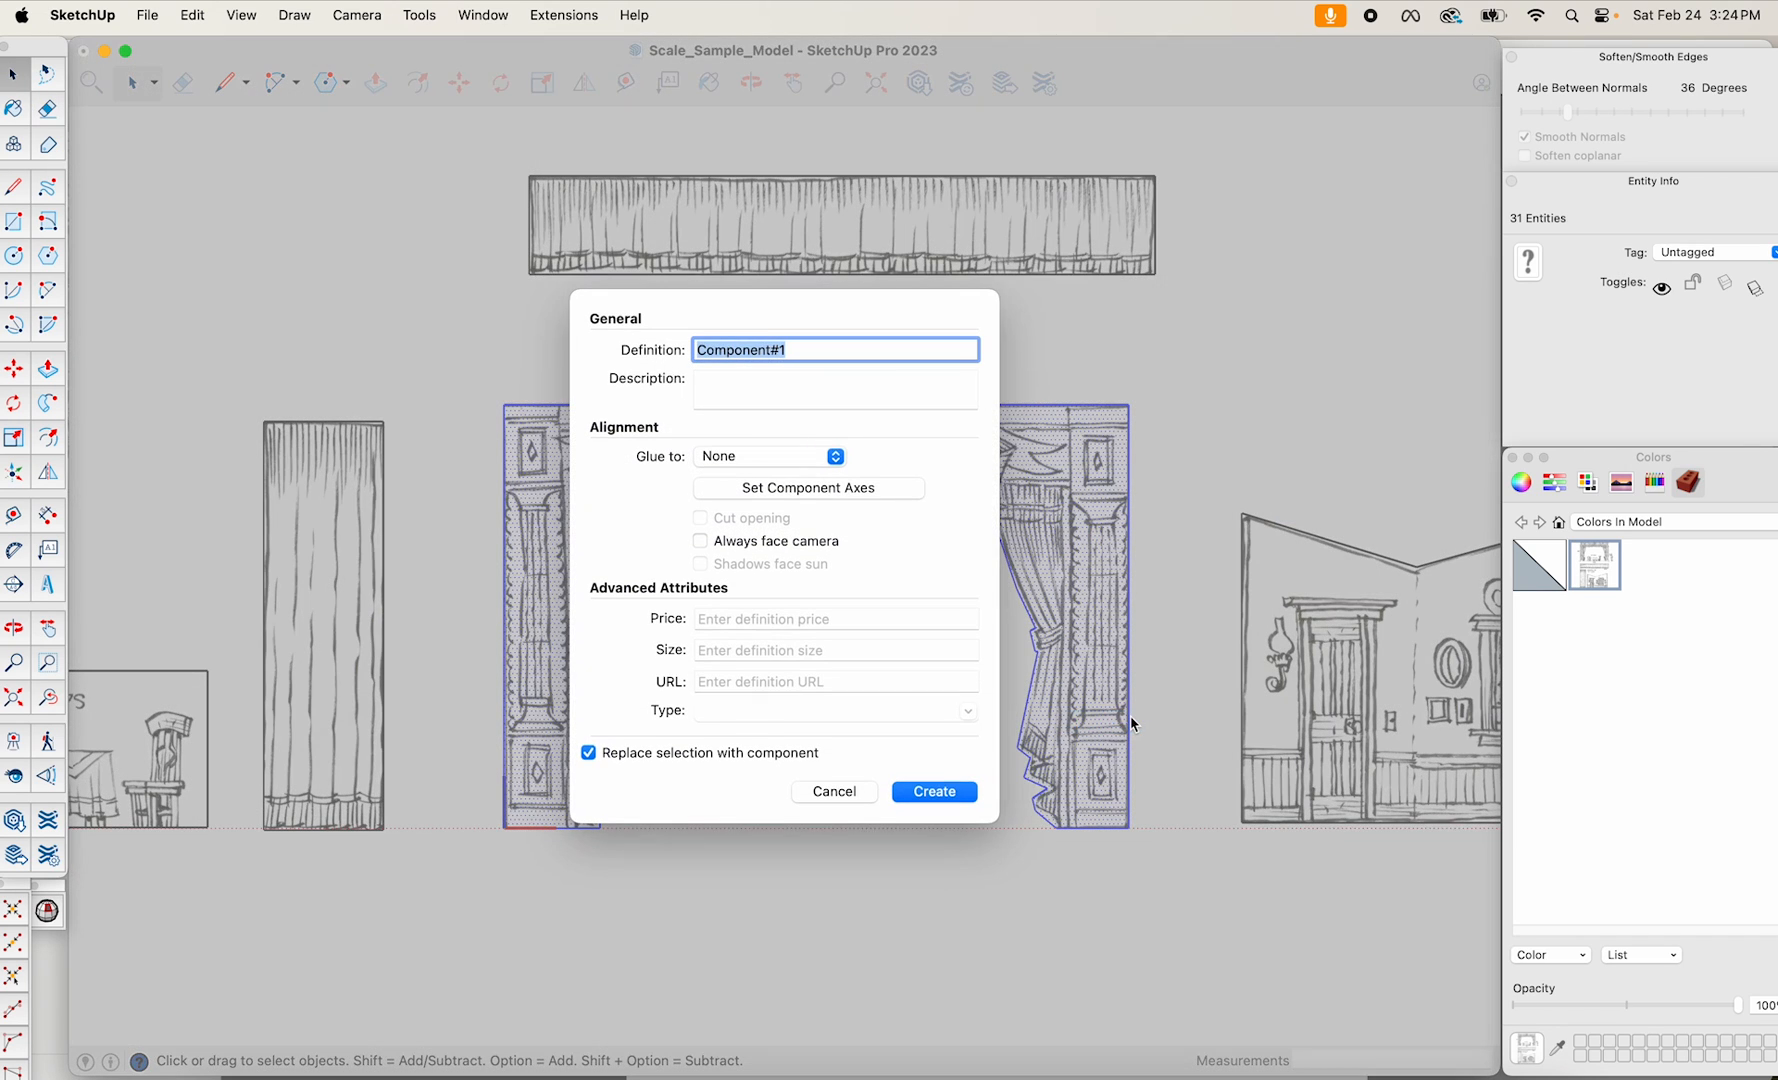
text(Set Front)
key(Return)
scroll(1285, 740, down, 3)
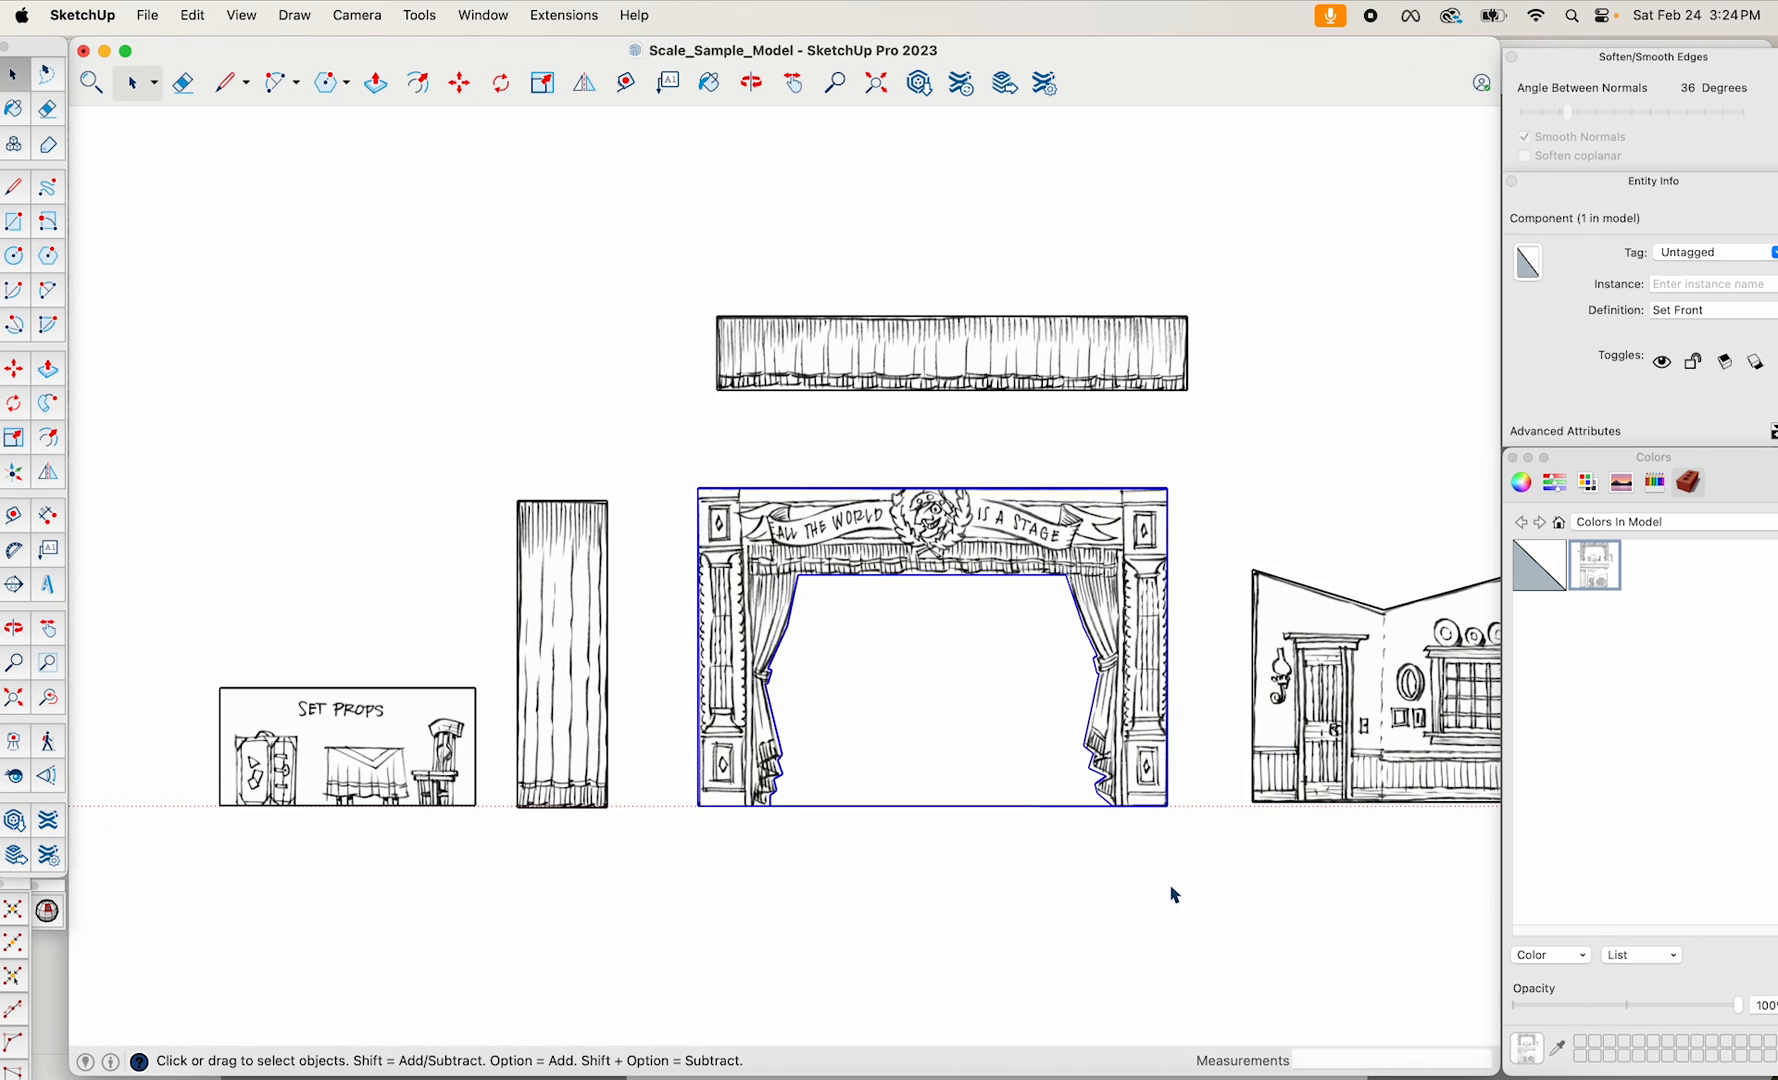
click(588, 618)
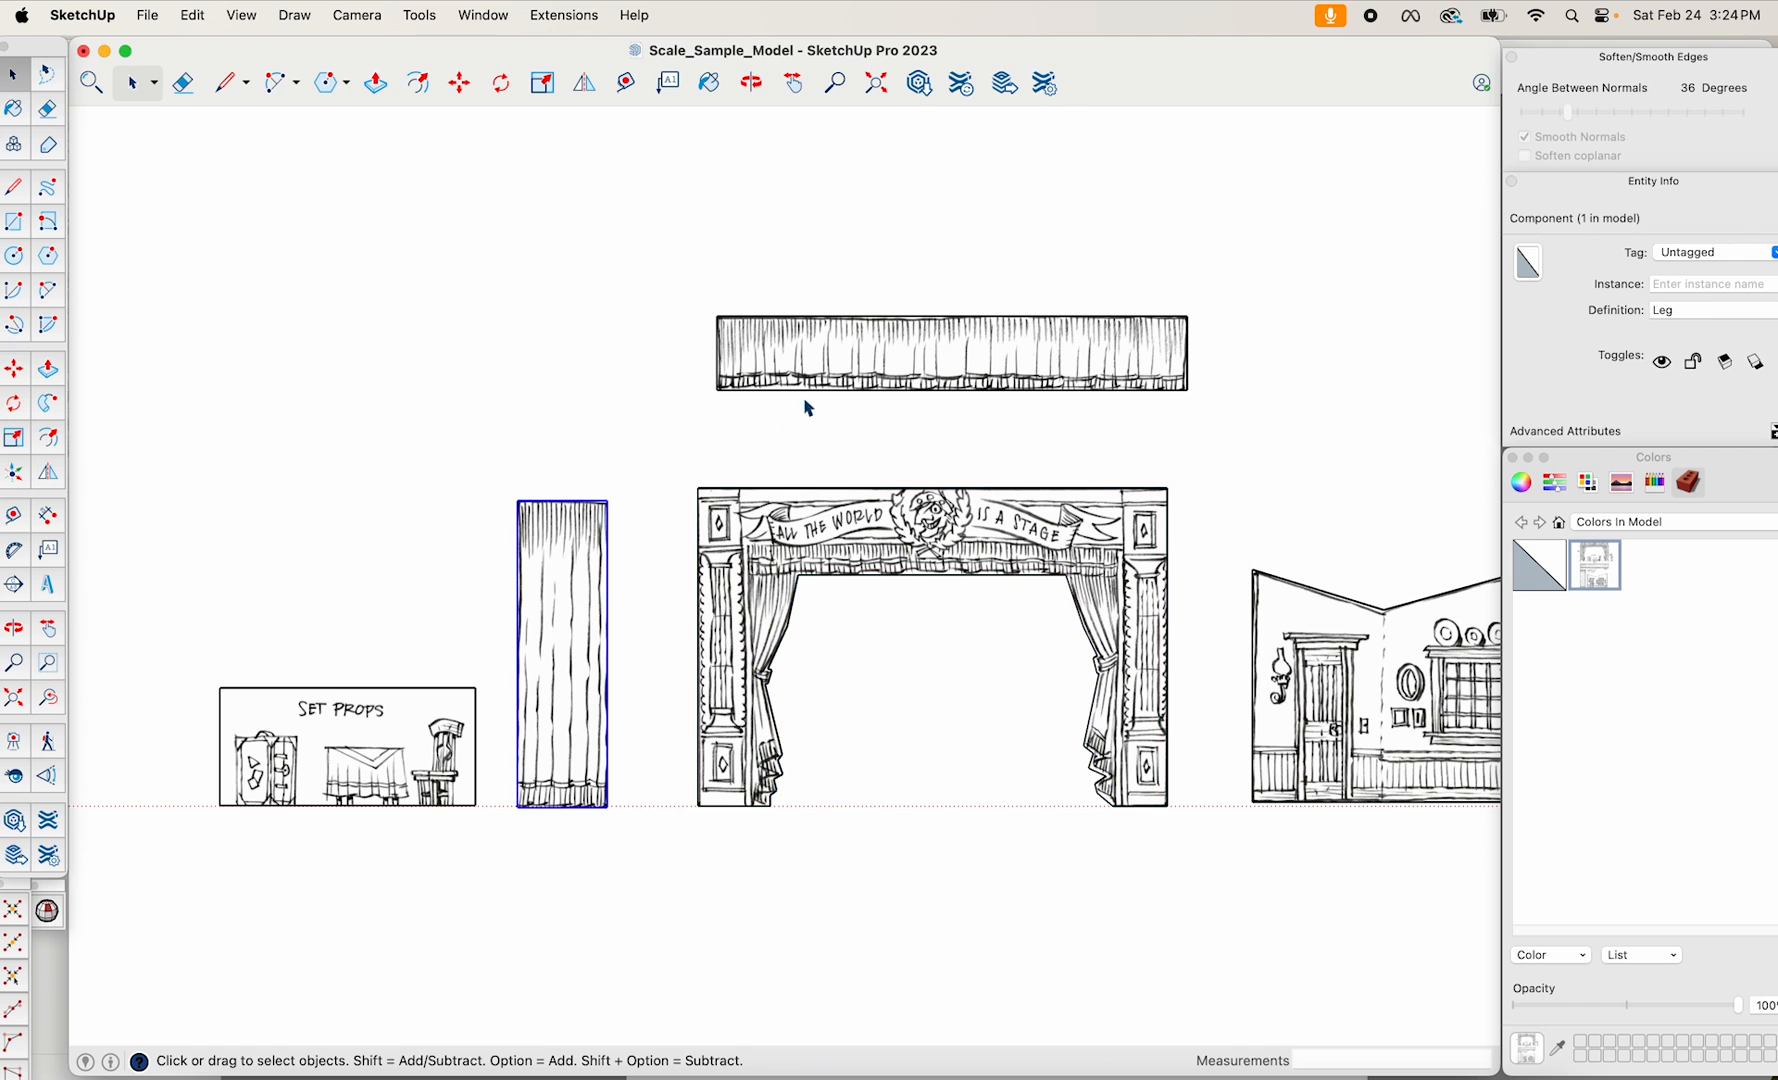
Start the standing figure's outline with lines from the base edge around the left shoe and up the outer leg.
shift+middle_drag(1257, 672, 764, 556)
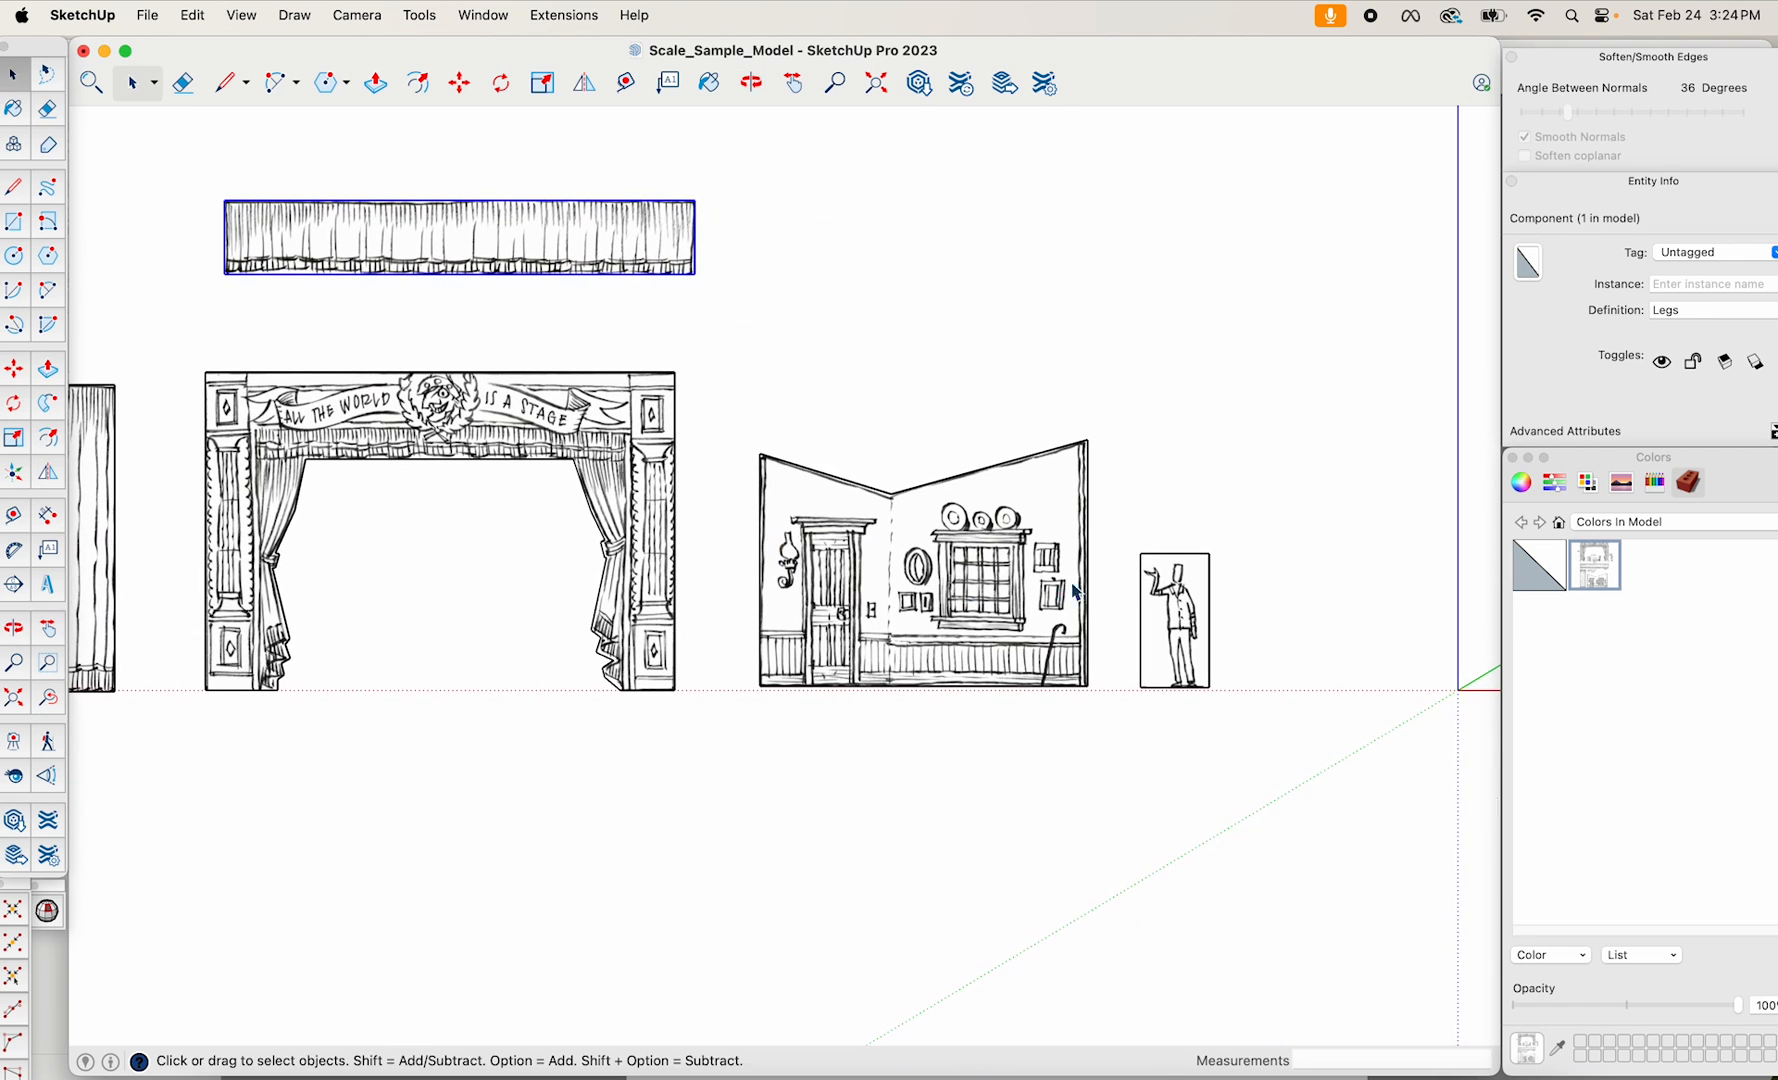
scroll(1193, 662, up, 10)
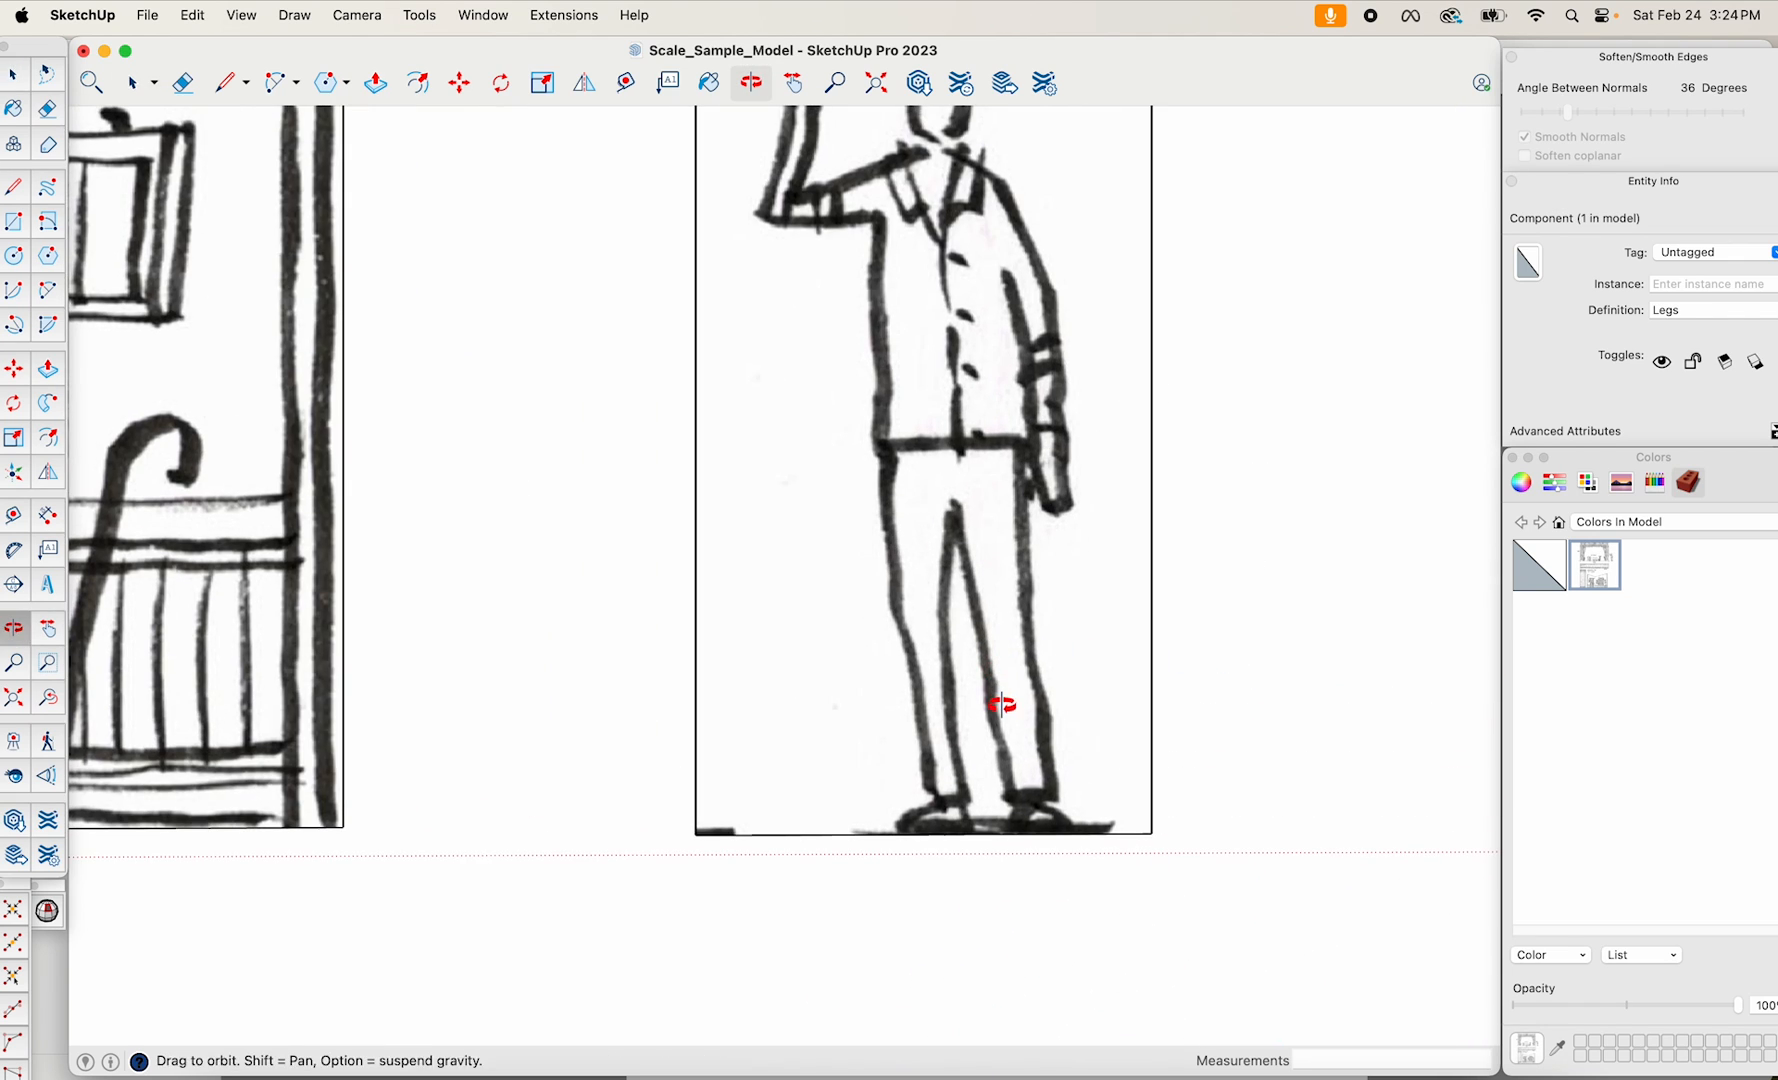
scroll(1018, 692, up, 2)
scroll(985, 740, down, 4)
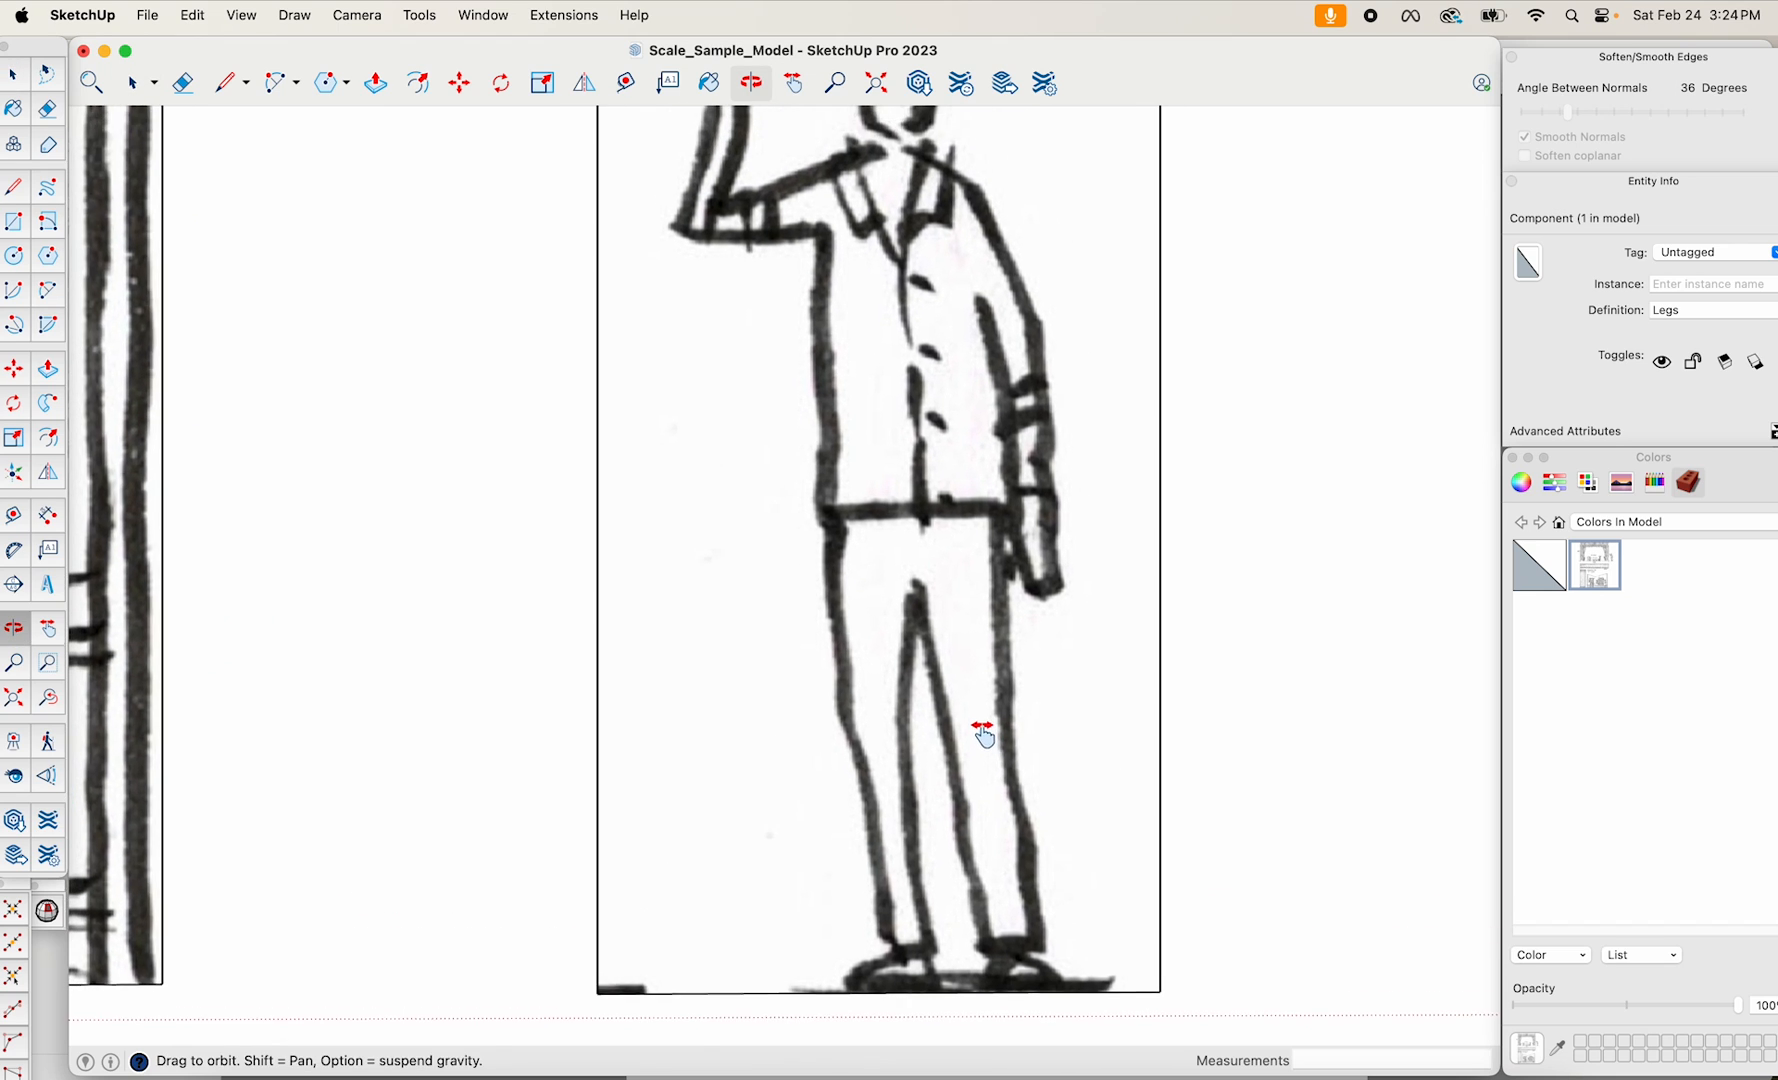
scroll(986, 745, up, 4)
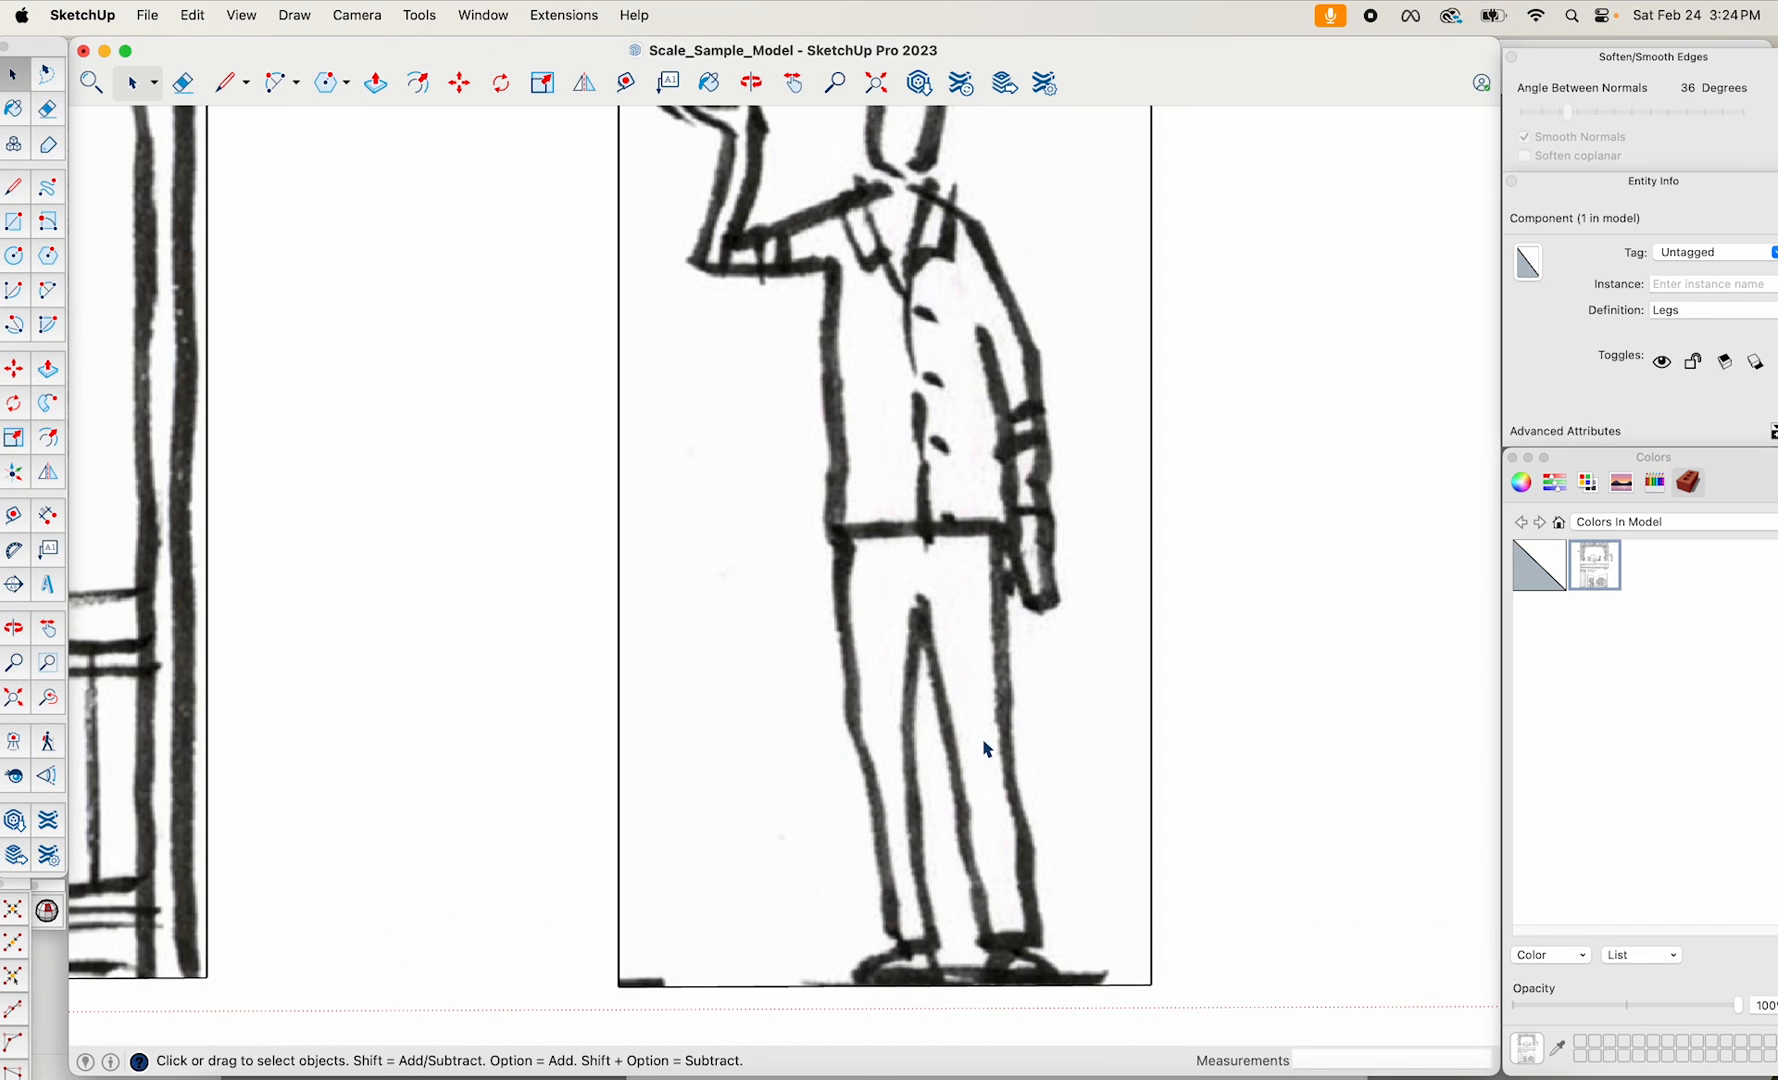
key(l)
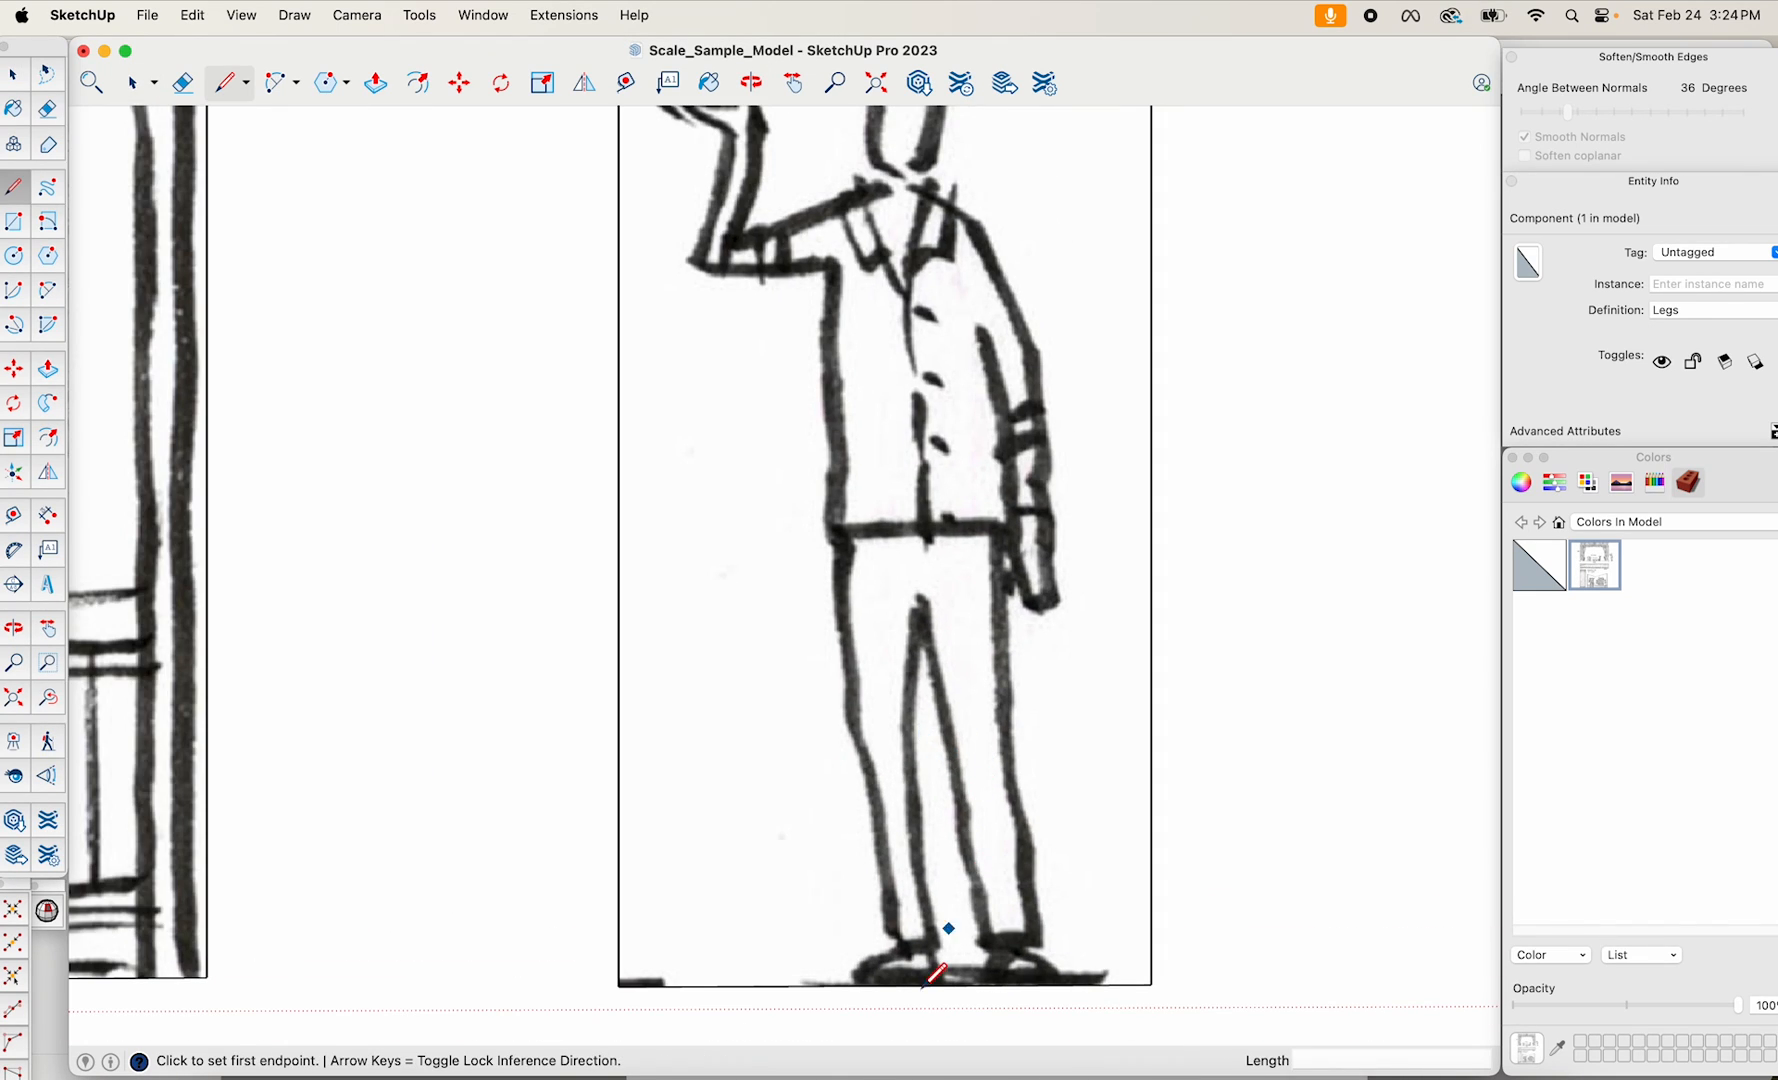
click(831, 985)
scroll(831, 988, up, 3)
click(871, 934)
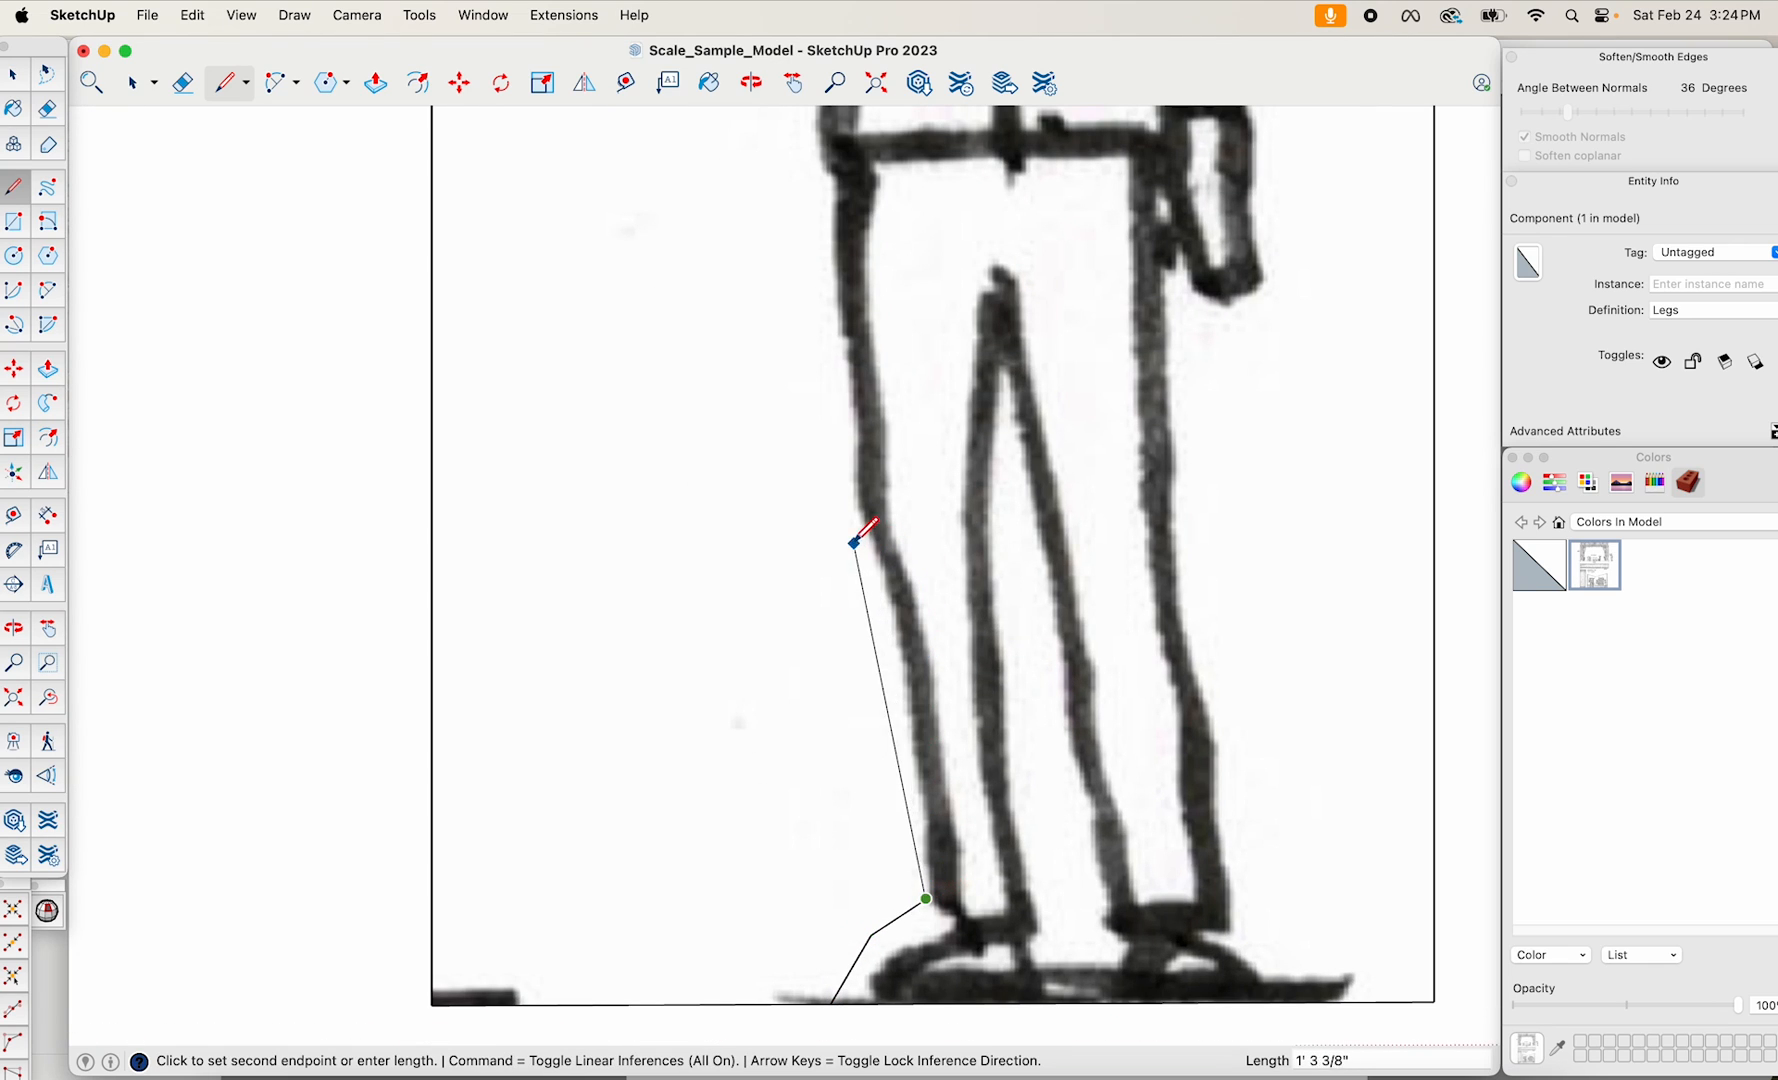
click(811, 531)
Continue the outline up the left side of the torso, under the raised arm and around the elbow toward the wrist.
shift+middle_drag(853, 424, 893, 800)
scroll(893, 800, down, 1)
scroll(823, 177, up, 2)
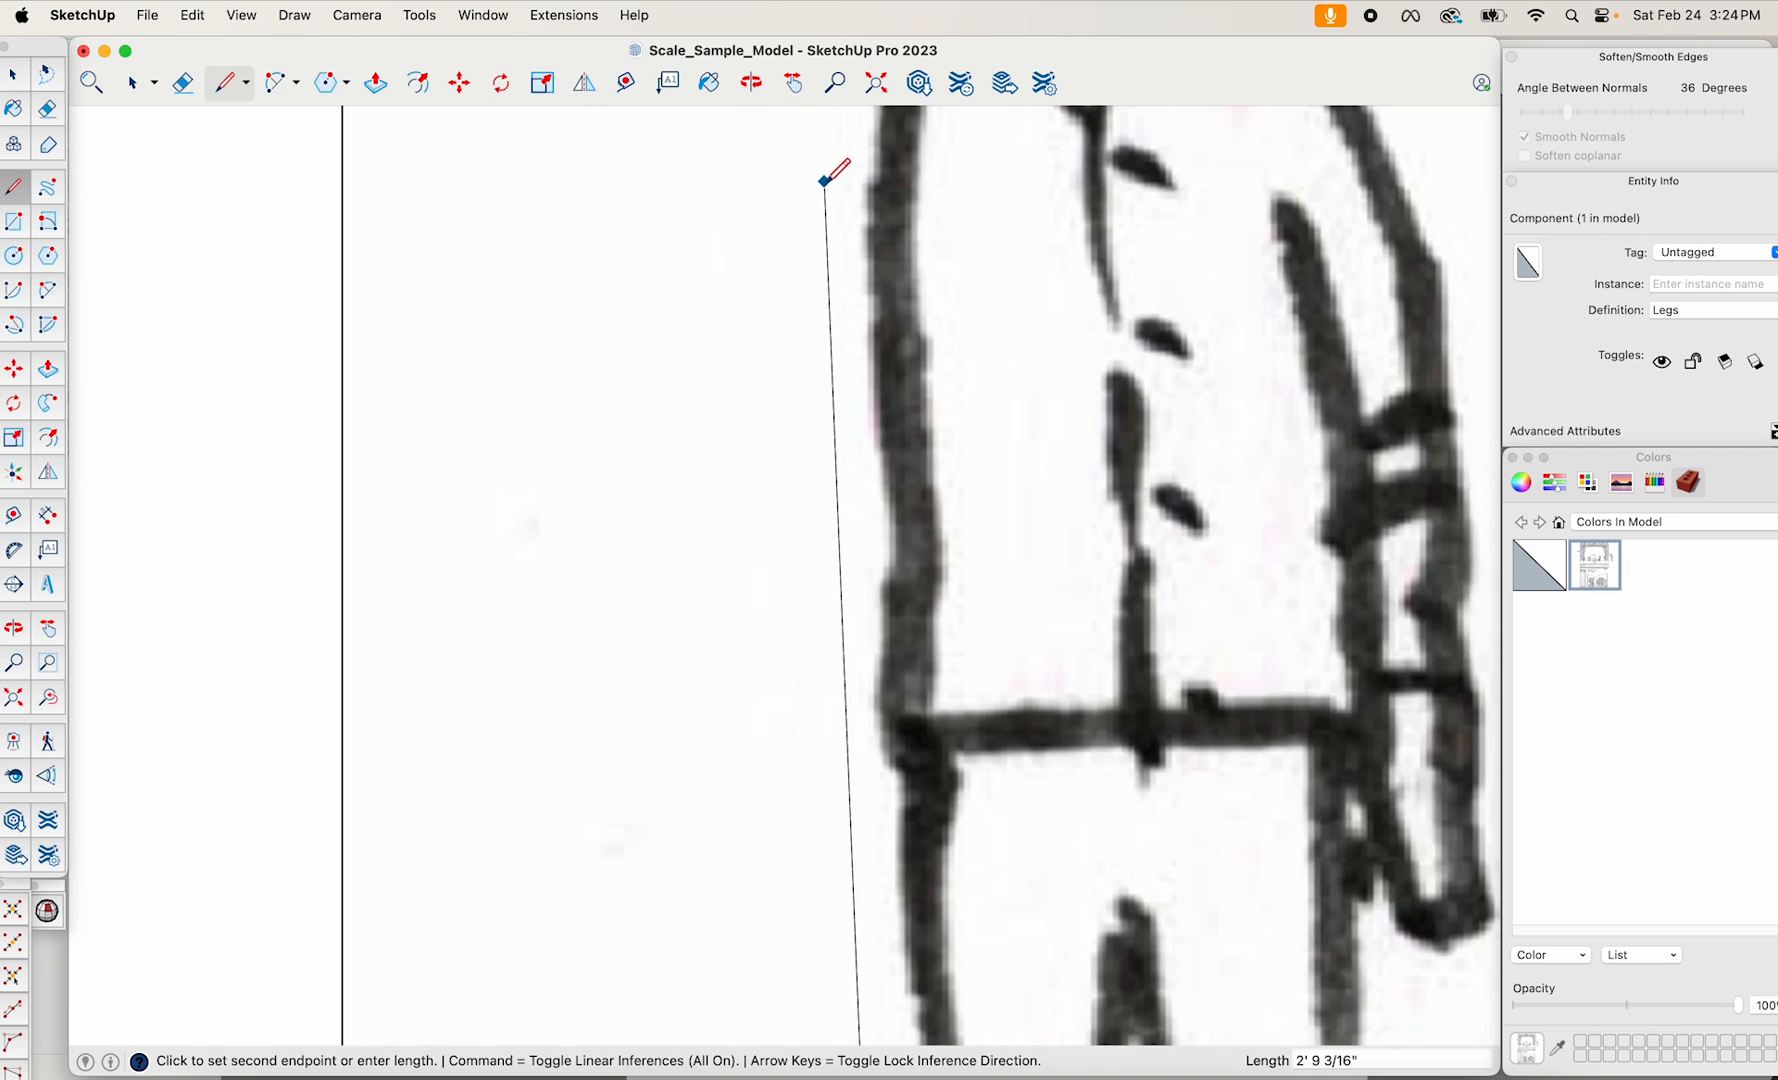
shift+middle_drag(834, 171, 881, 596)
click(887, 519)
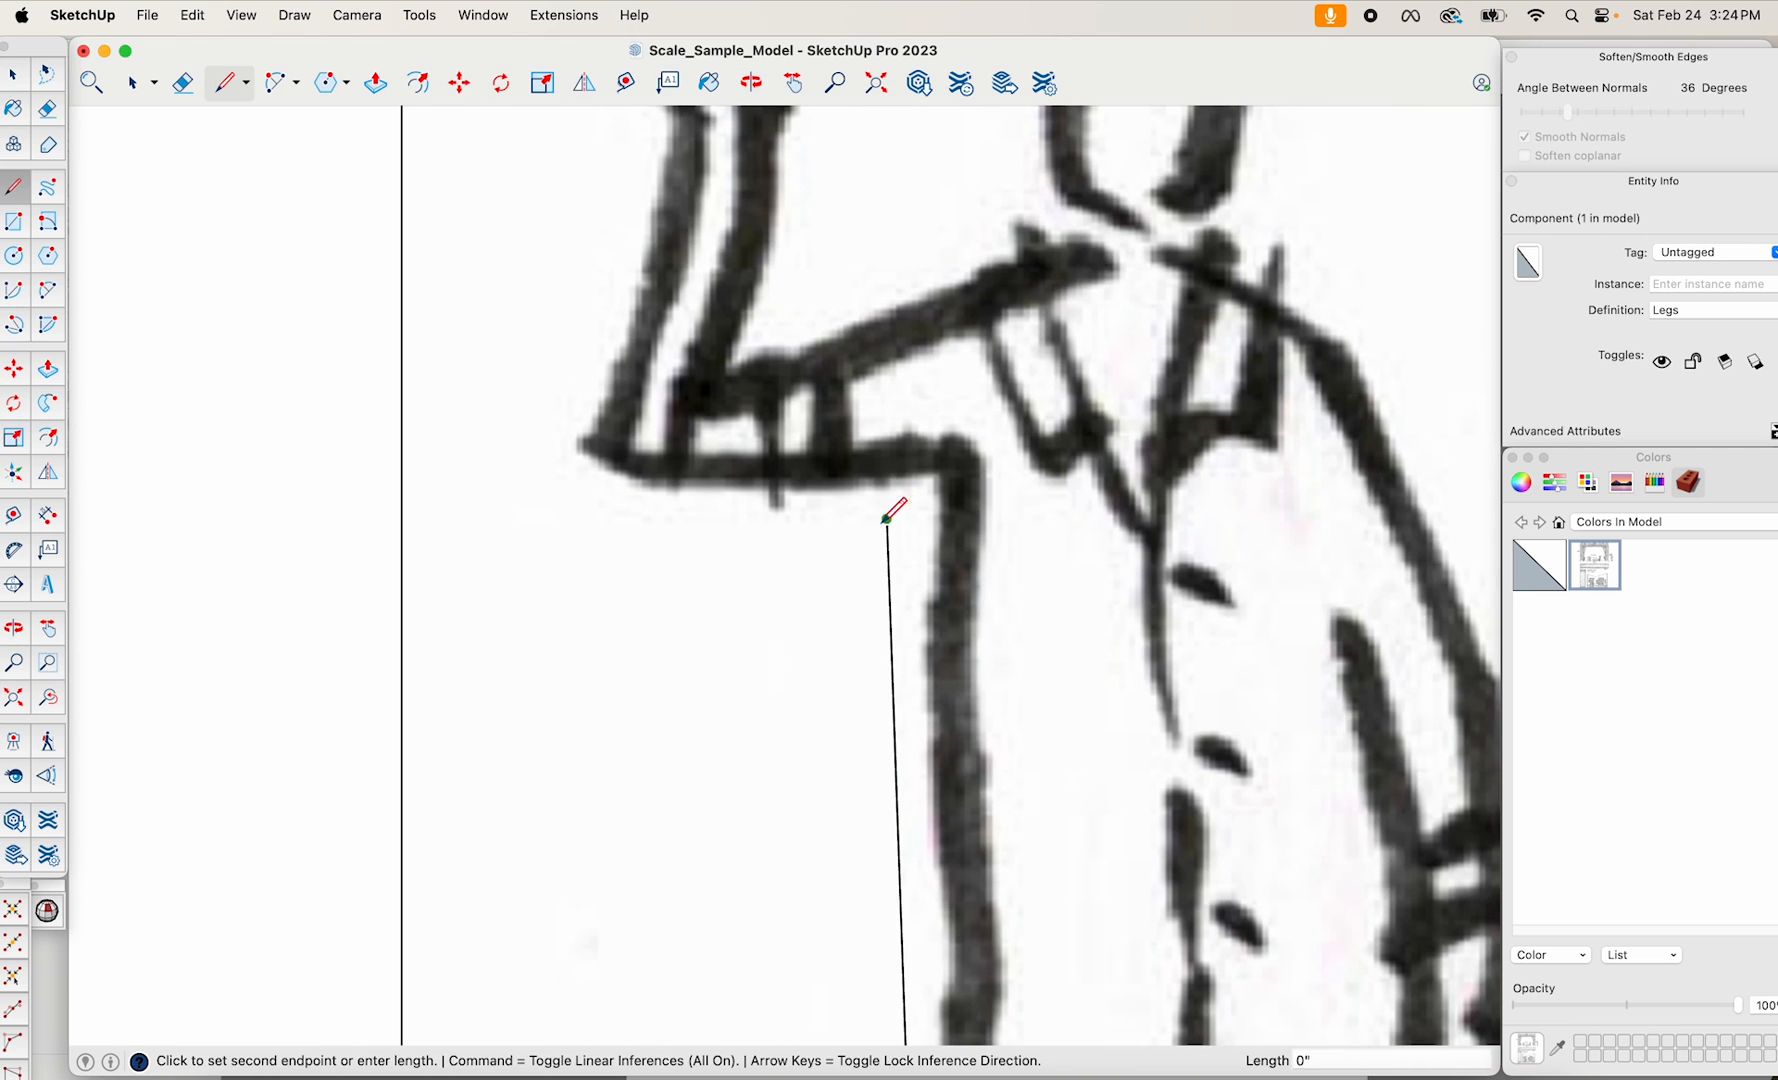
click(704, 519)
click(537, 460)
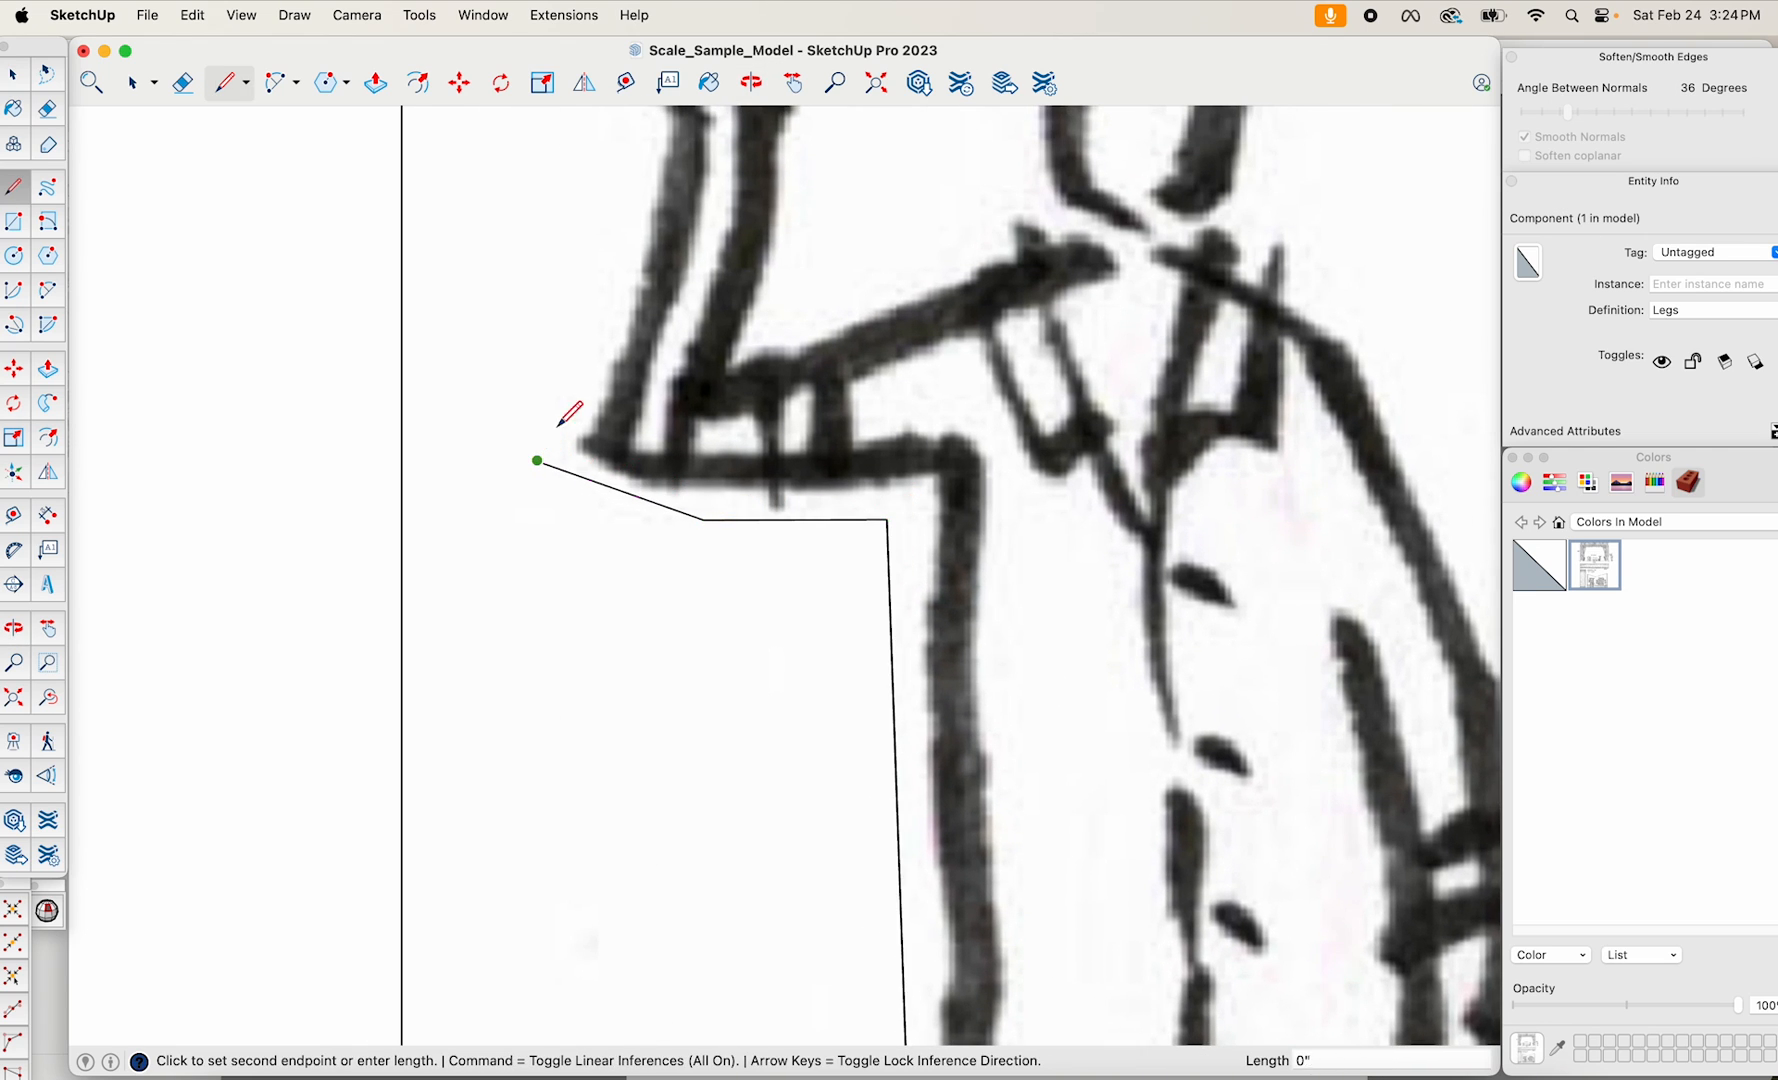
click(632, 199)
shift+middle_drag(652, 258, 660, 580)
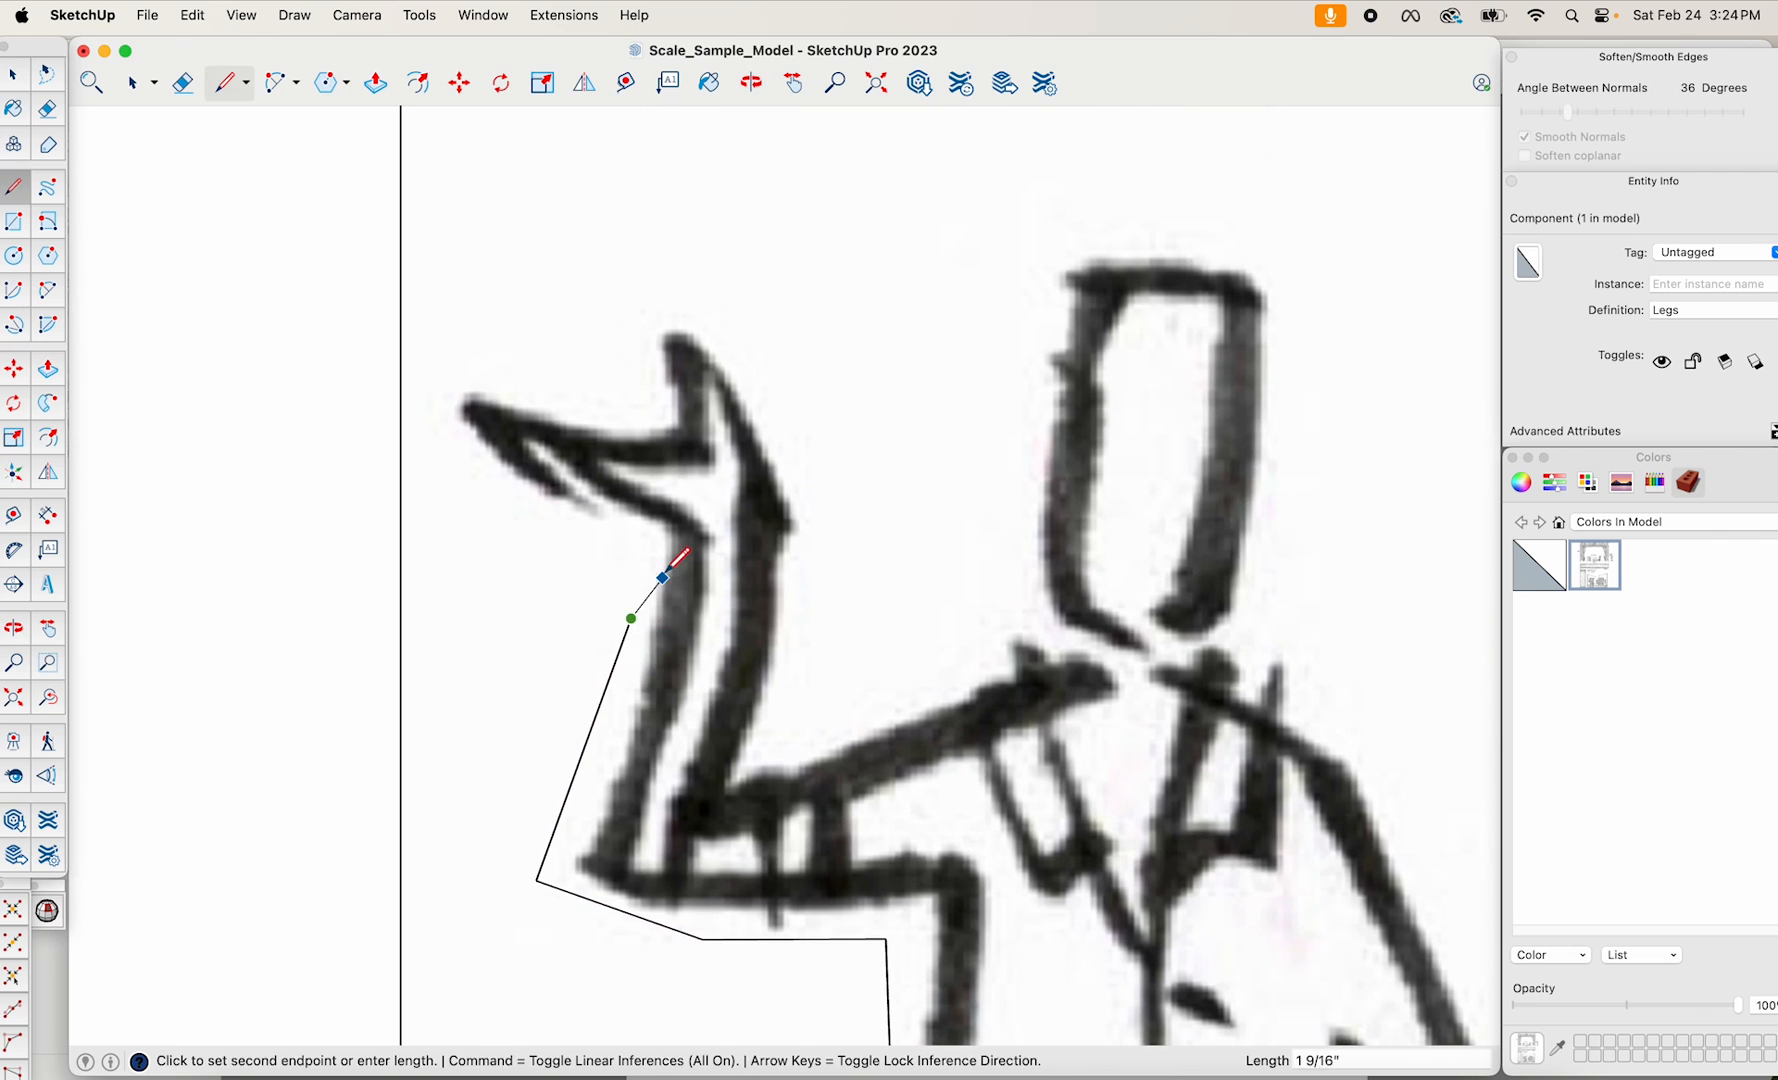
Trace the outline around the wrist, pointing fingers and thumb of the figure's raised hand.
click(631, 542)
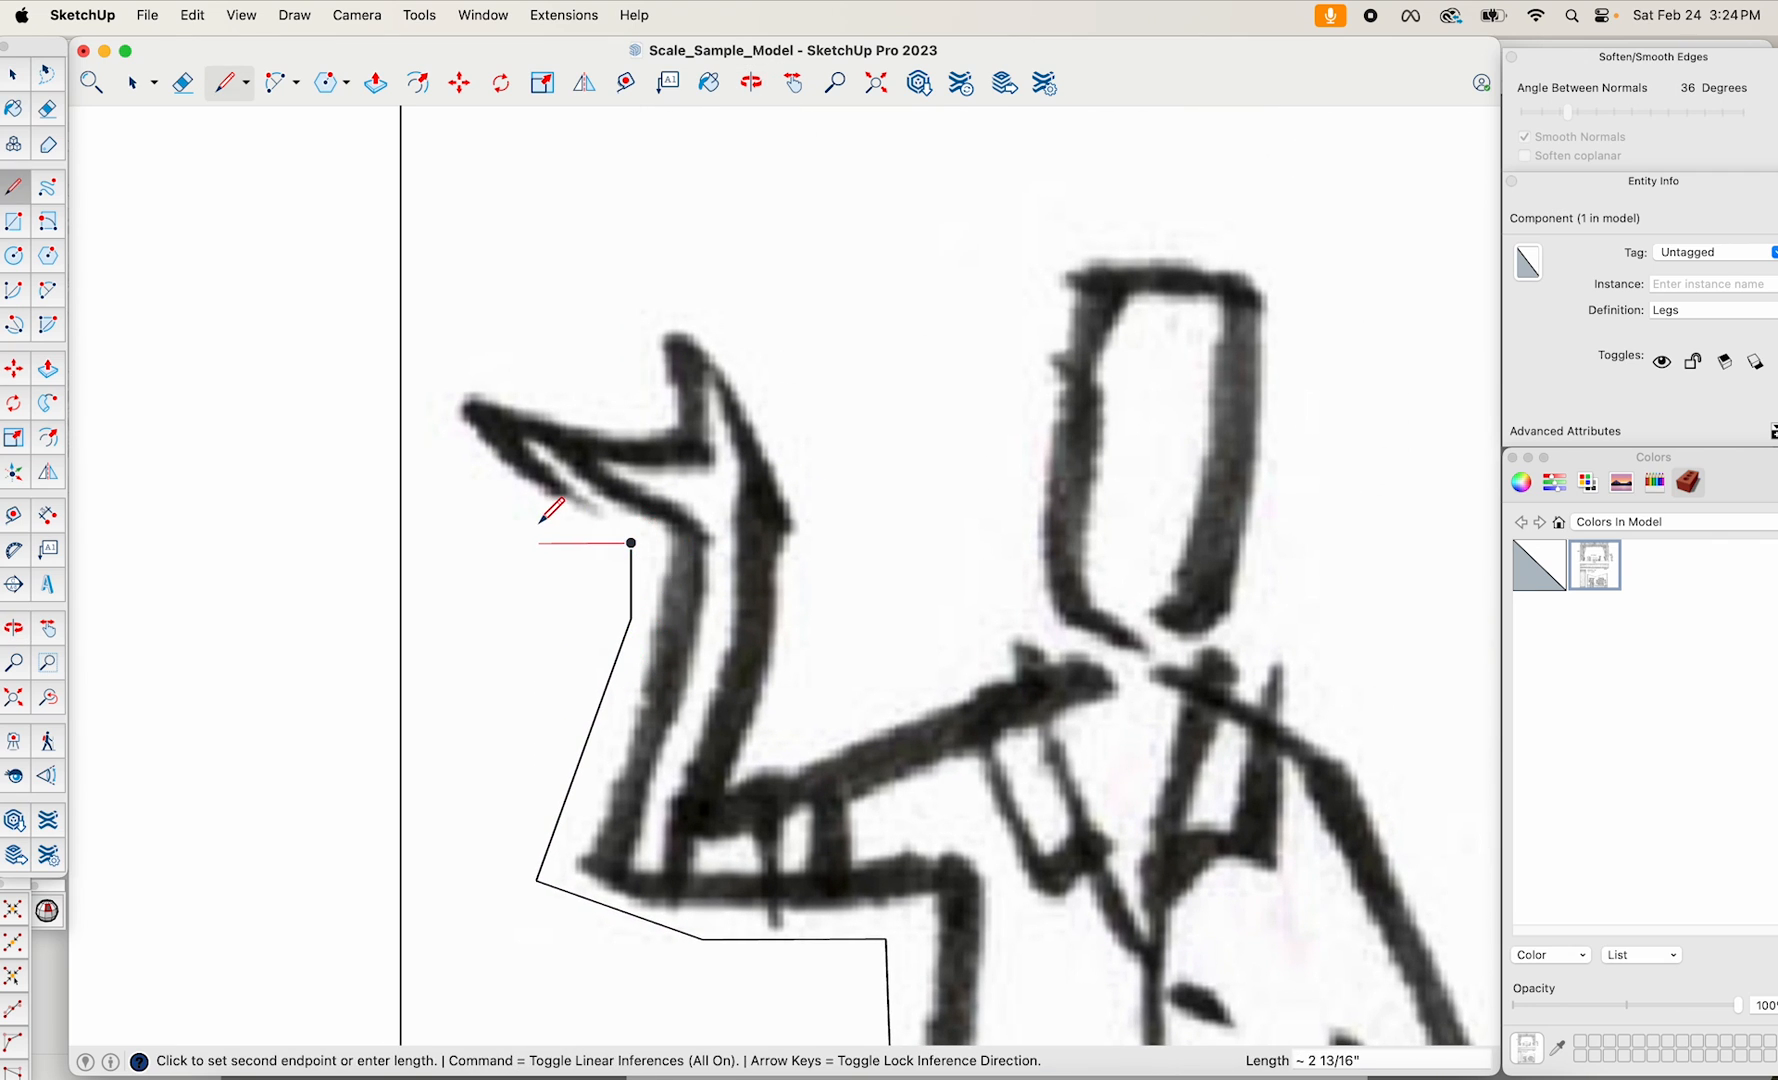
click(537, 508)
click(424, 390)
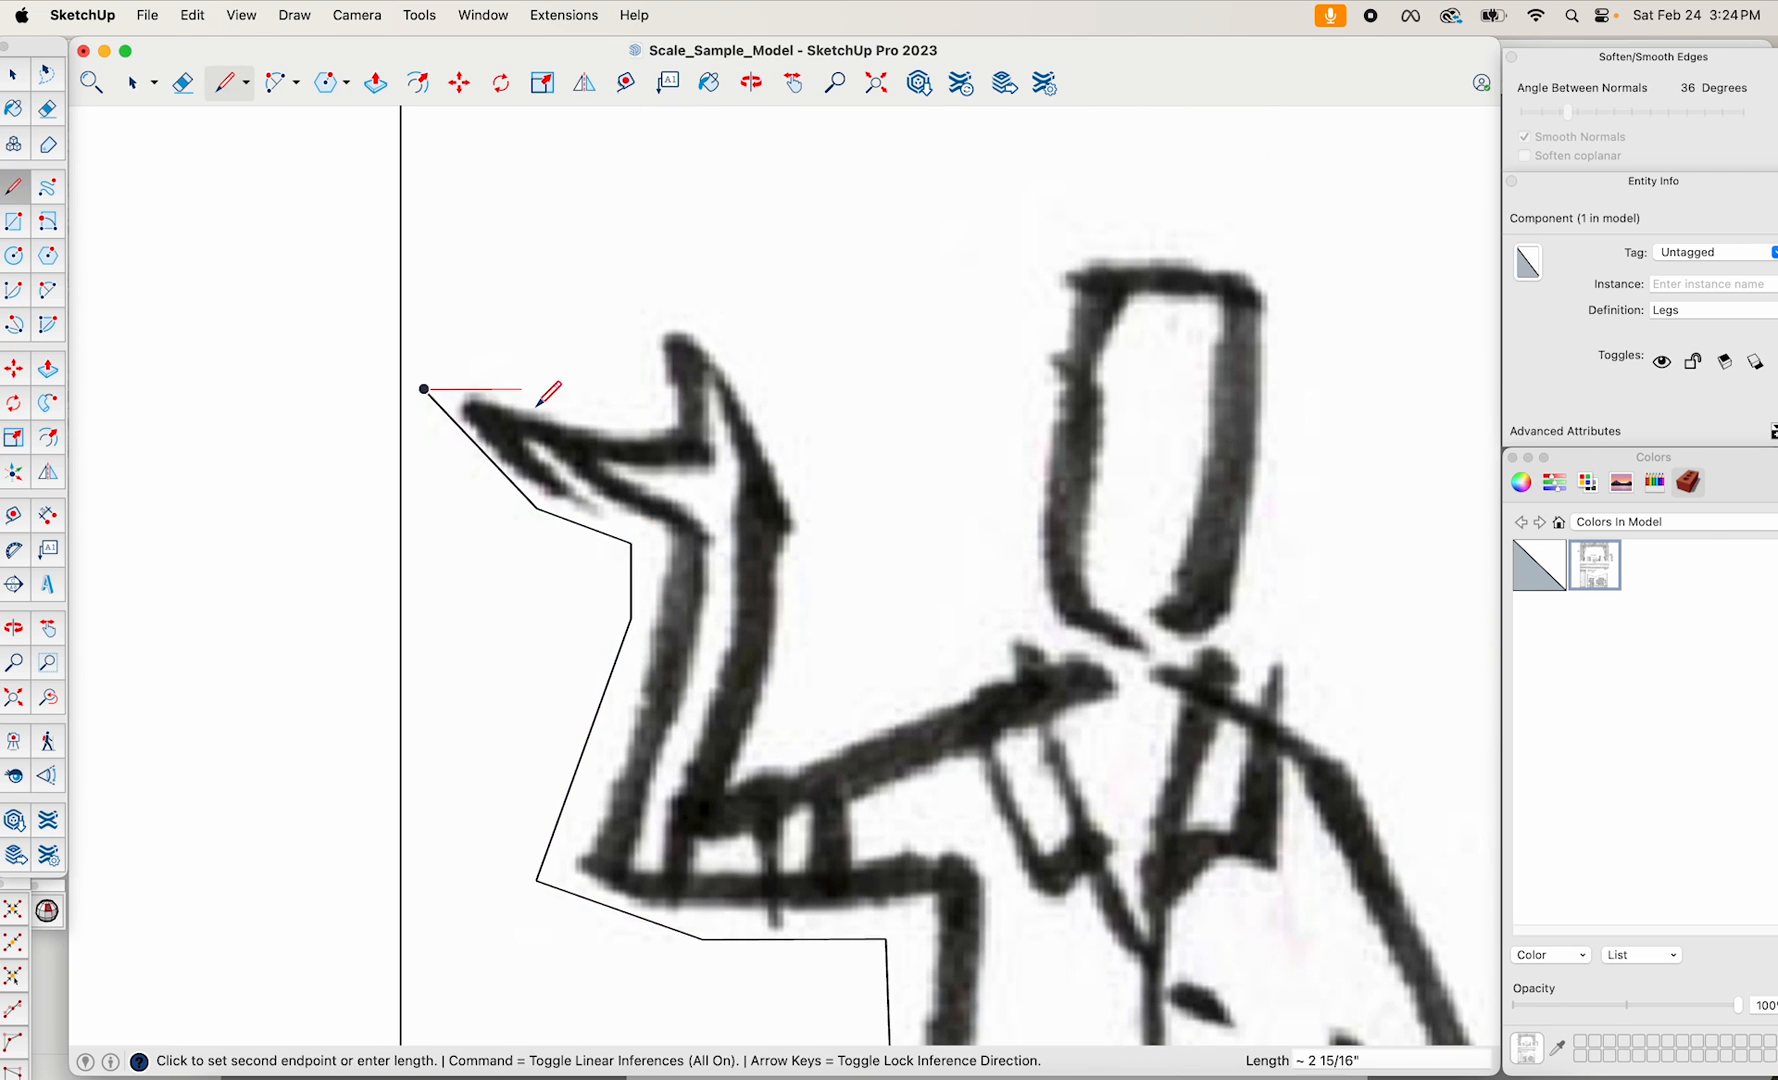
click(657, 414)
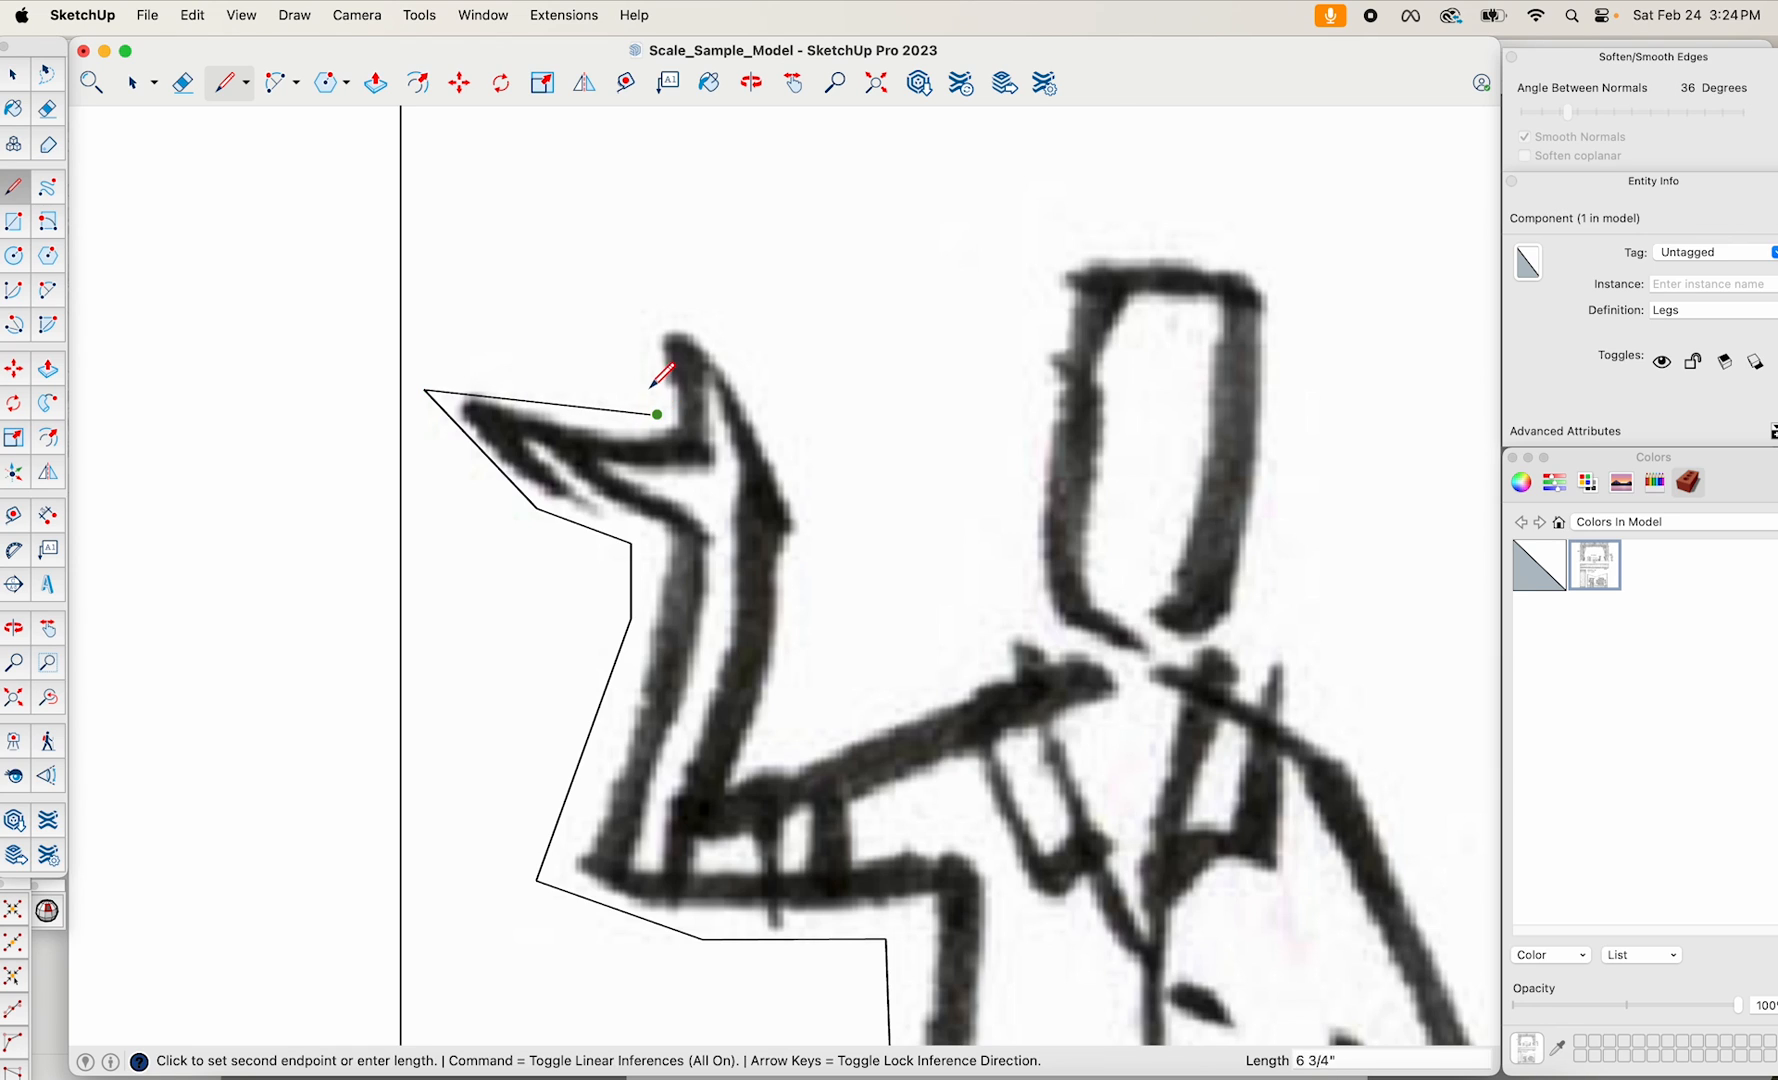
click(717, 318)
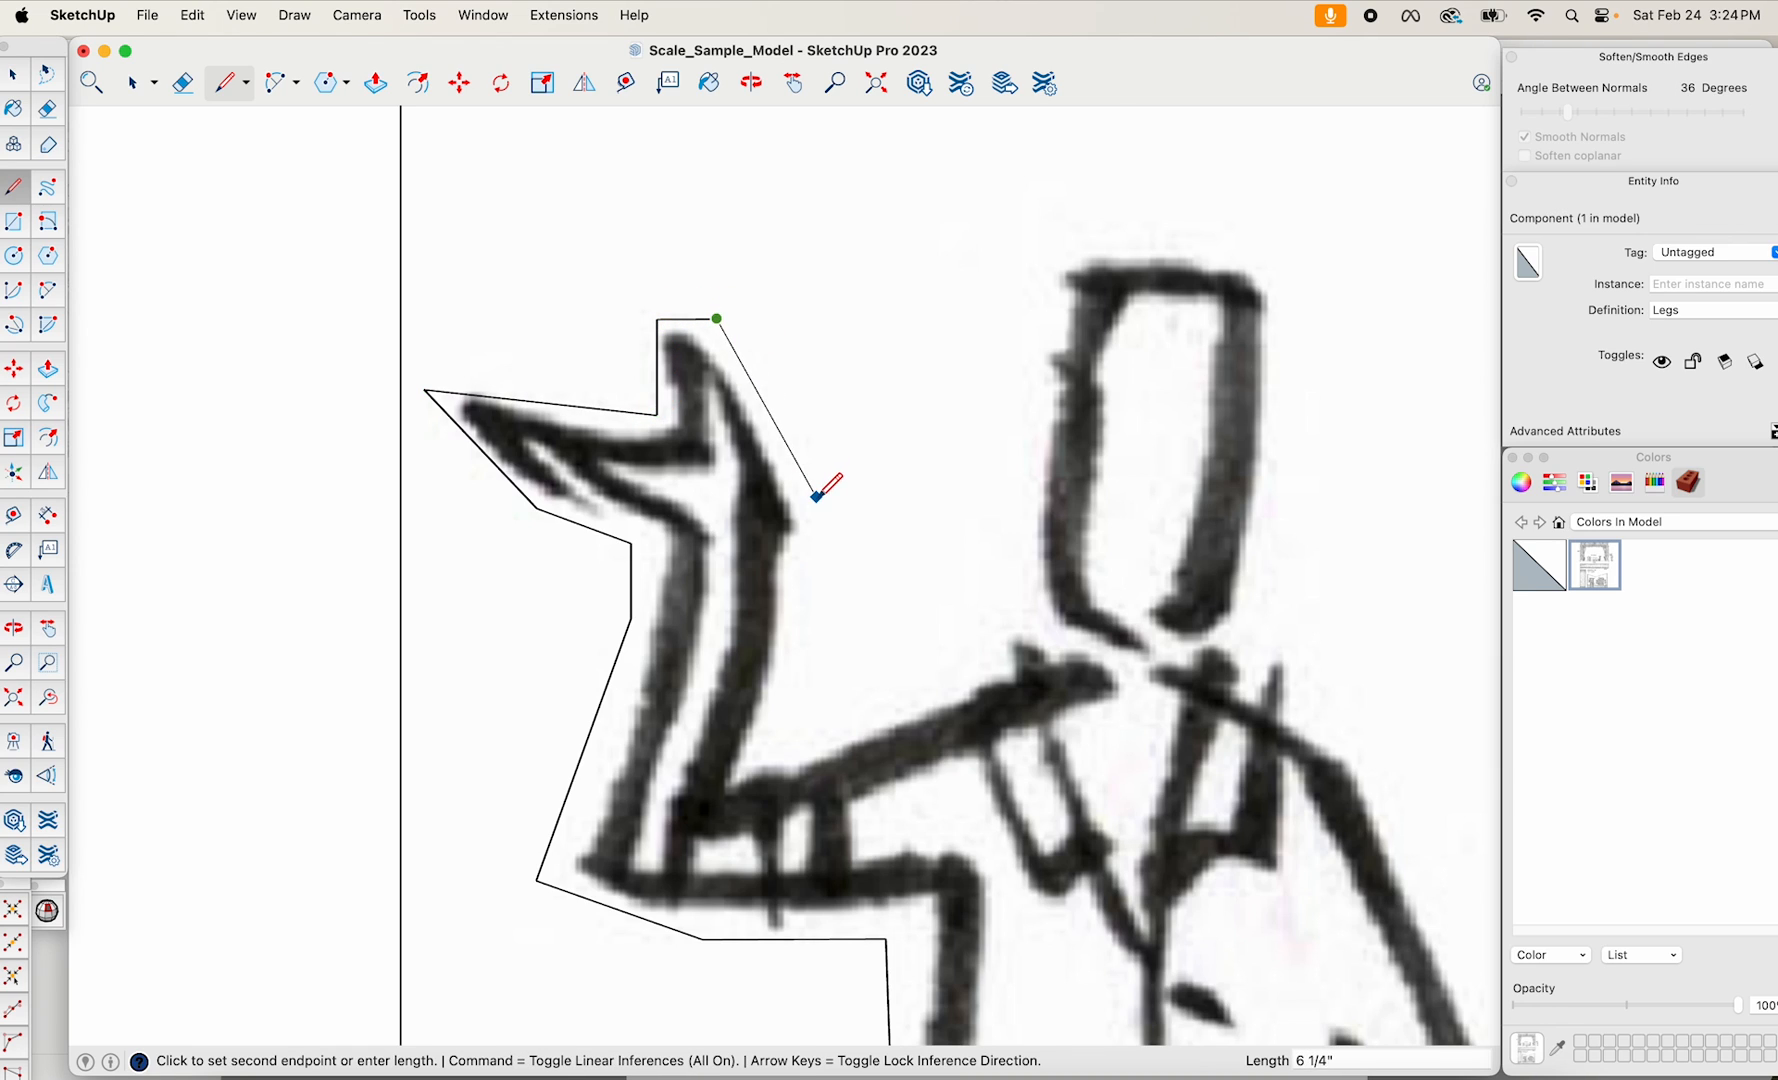
Trace down the inner forearm, along the upper arm to the neck and around the figure's rectangular head.
click(812, 510)
click(752, 759)
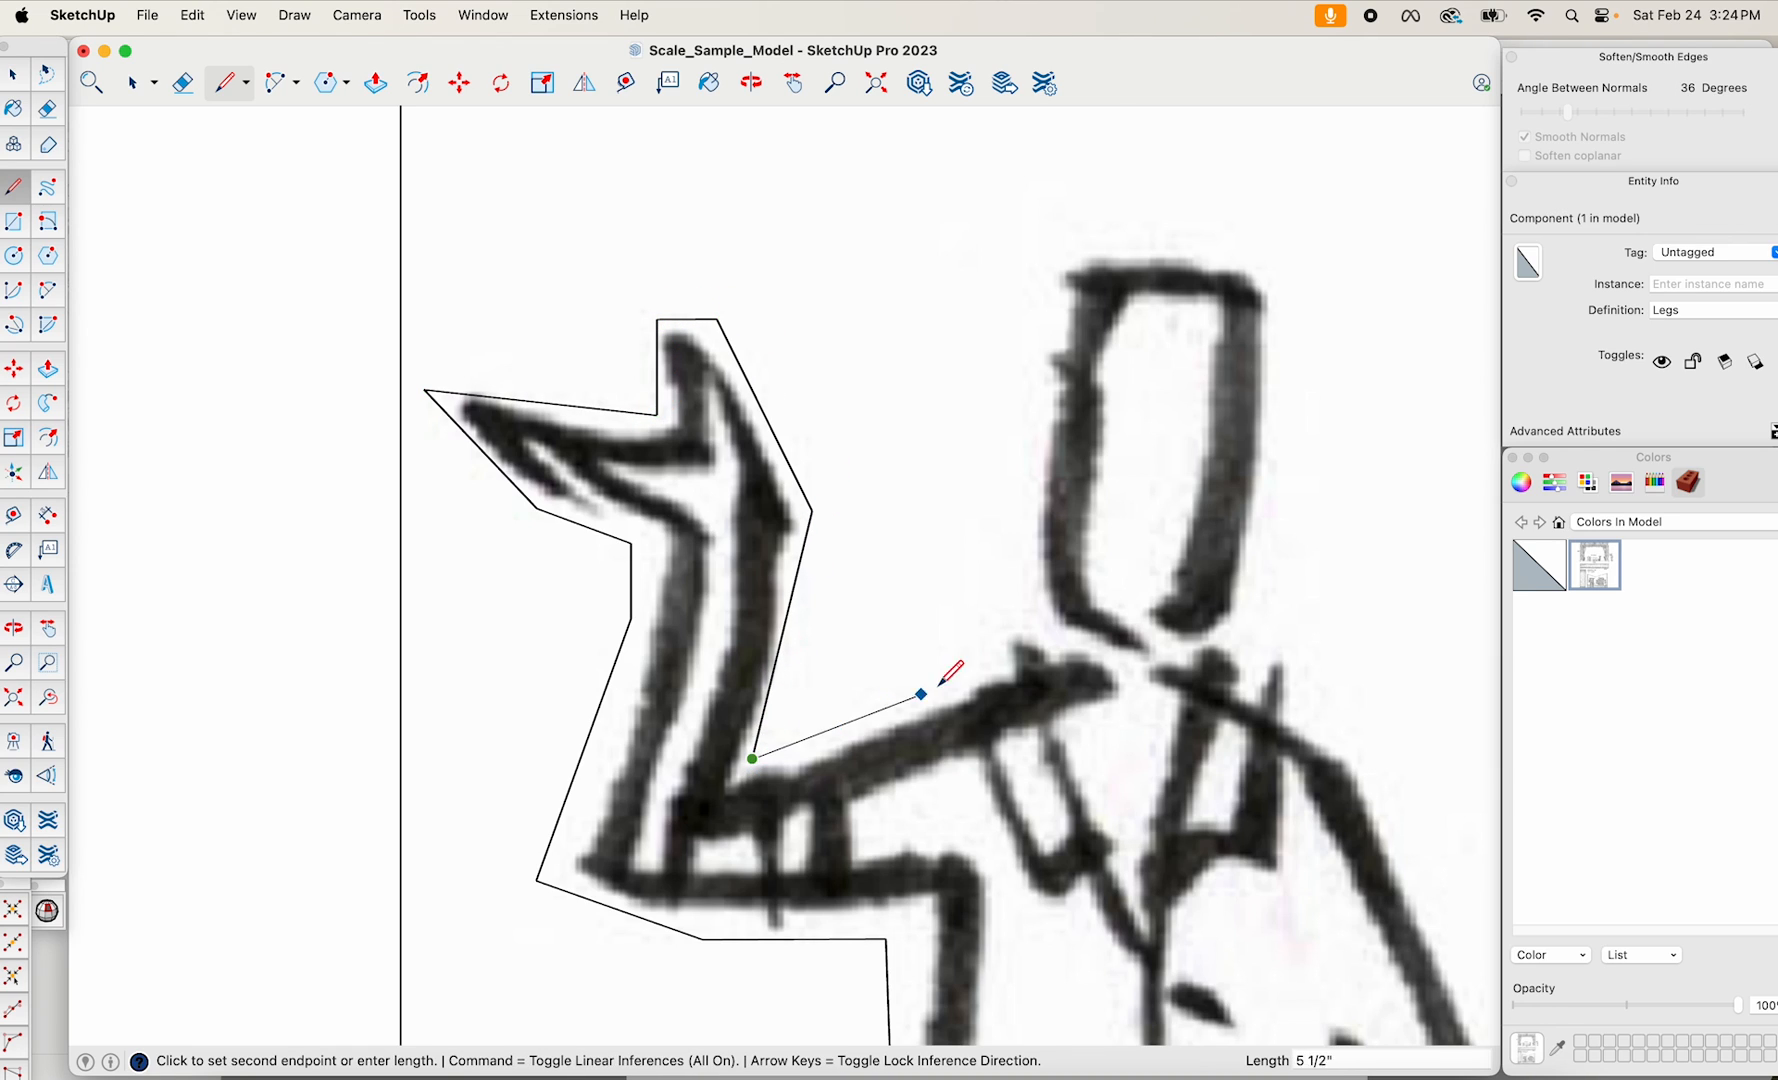
click(1034, 632)
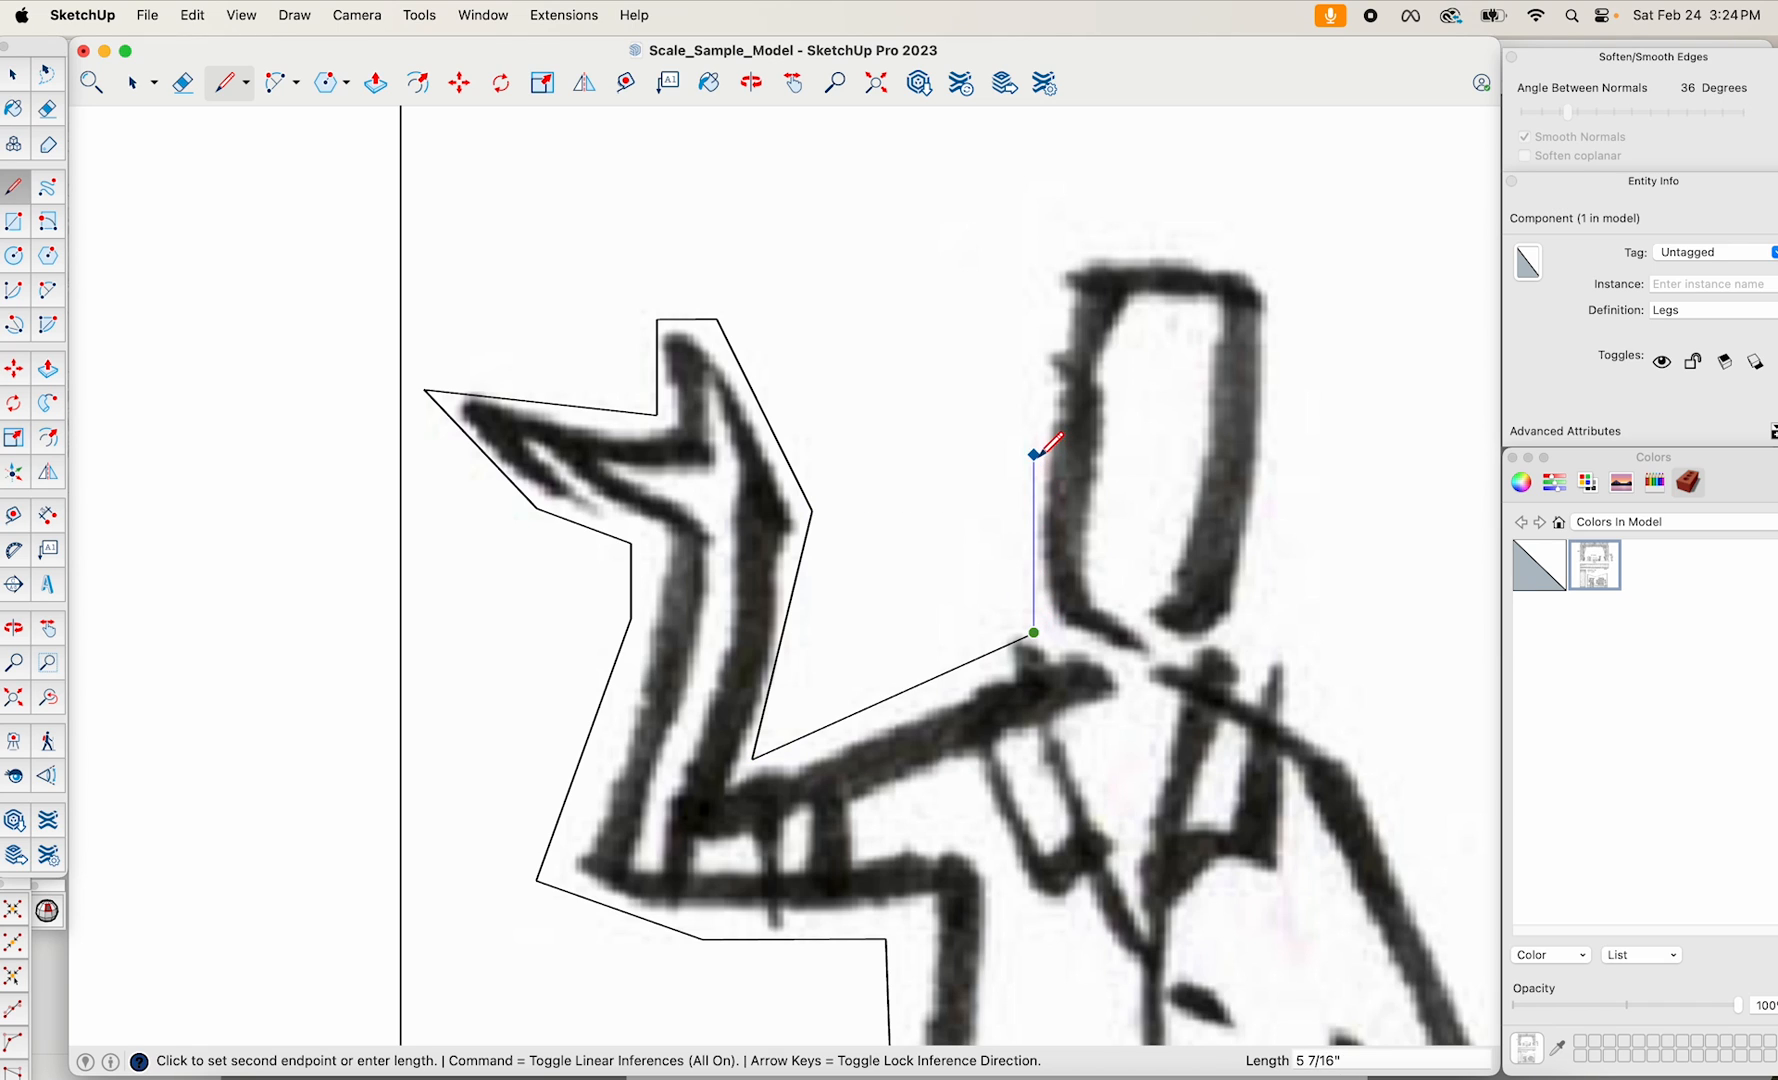
click(1034, 250)
click(1278, 250)
click(1246, 642)
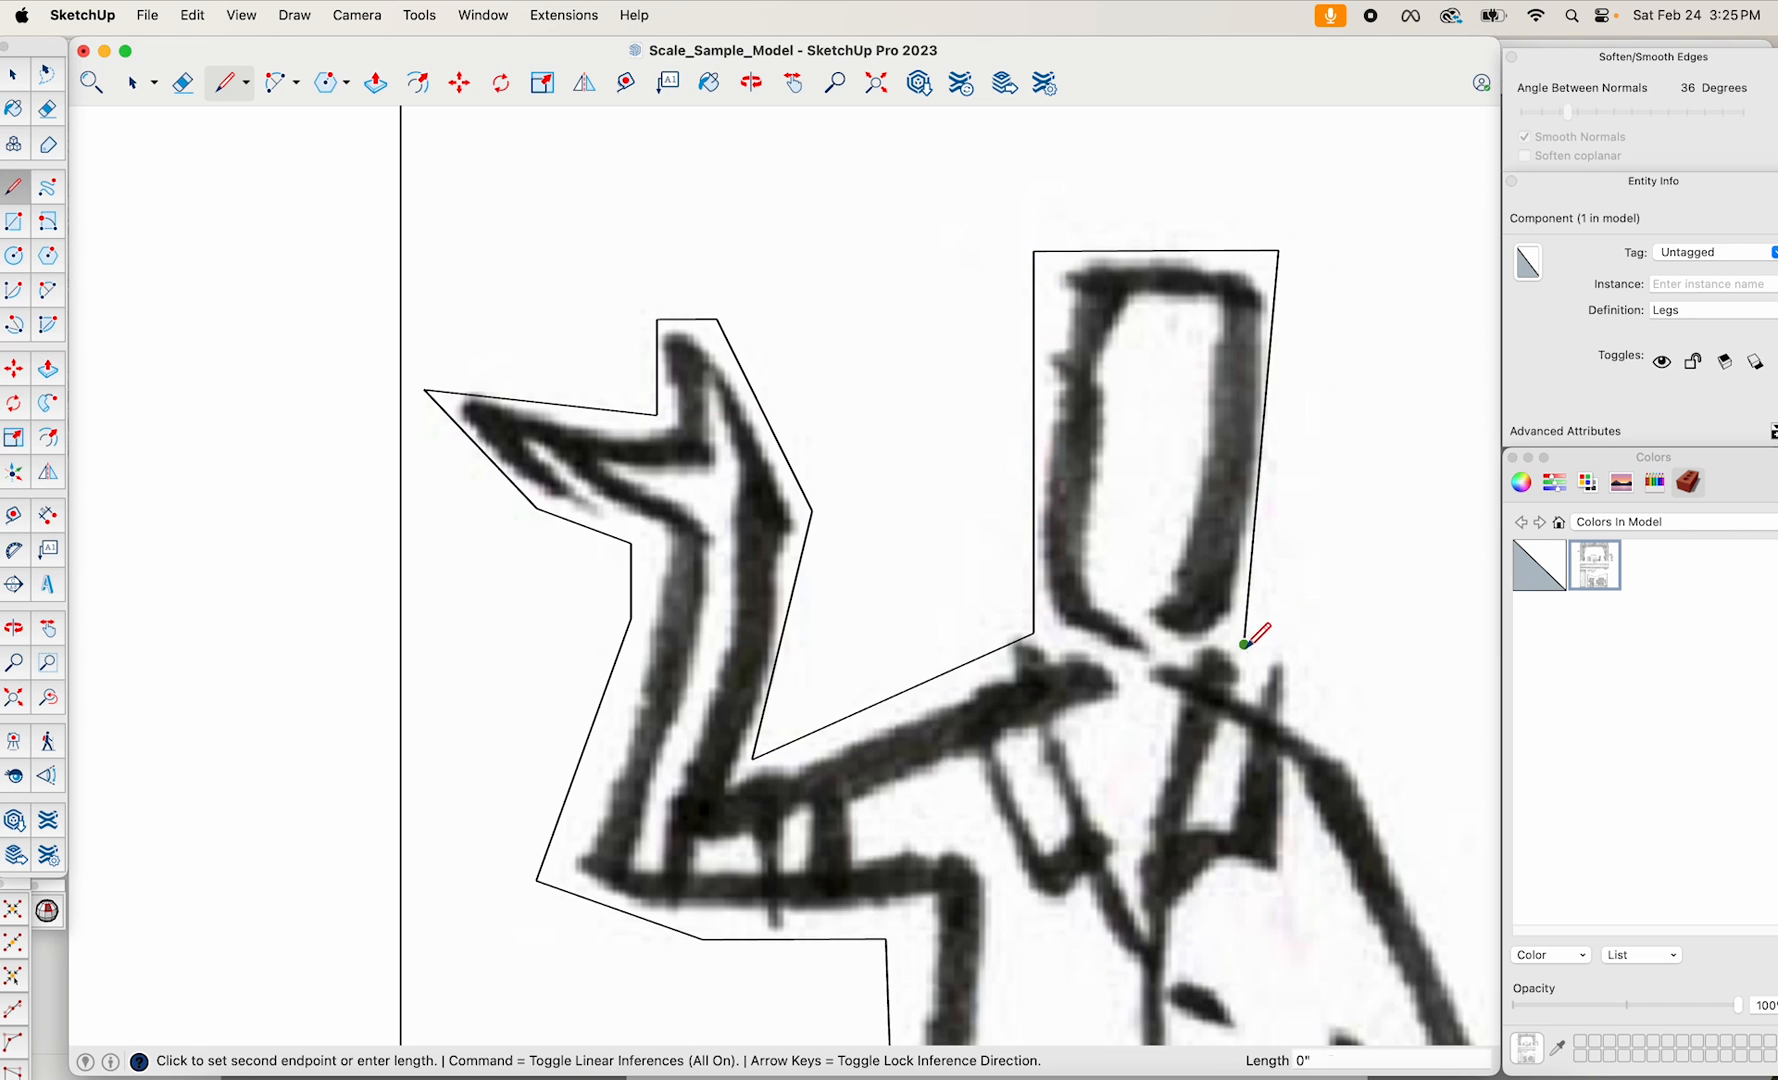
Continue the outline over the right shoulder, down the outside of the hanging arm and under its hand.
scroll(1280, 700, down, 3)
scroll(1355, 780, down, 5)
shift+middle_drag(1329, 640, 1108, 168)
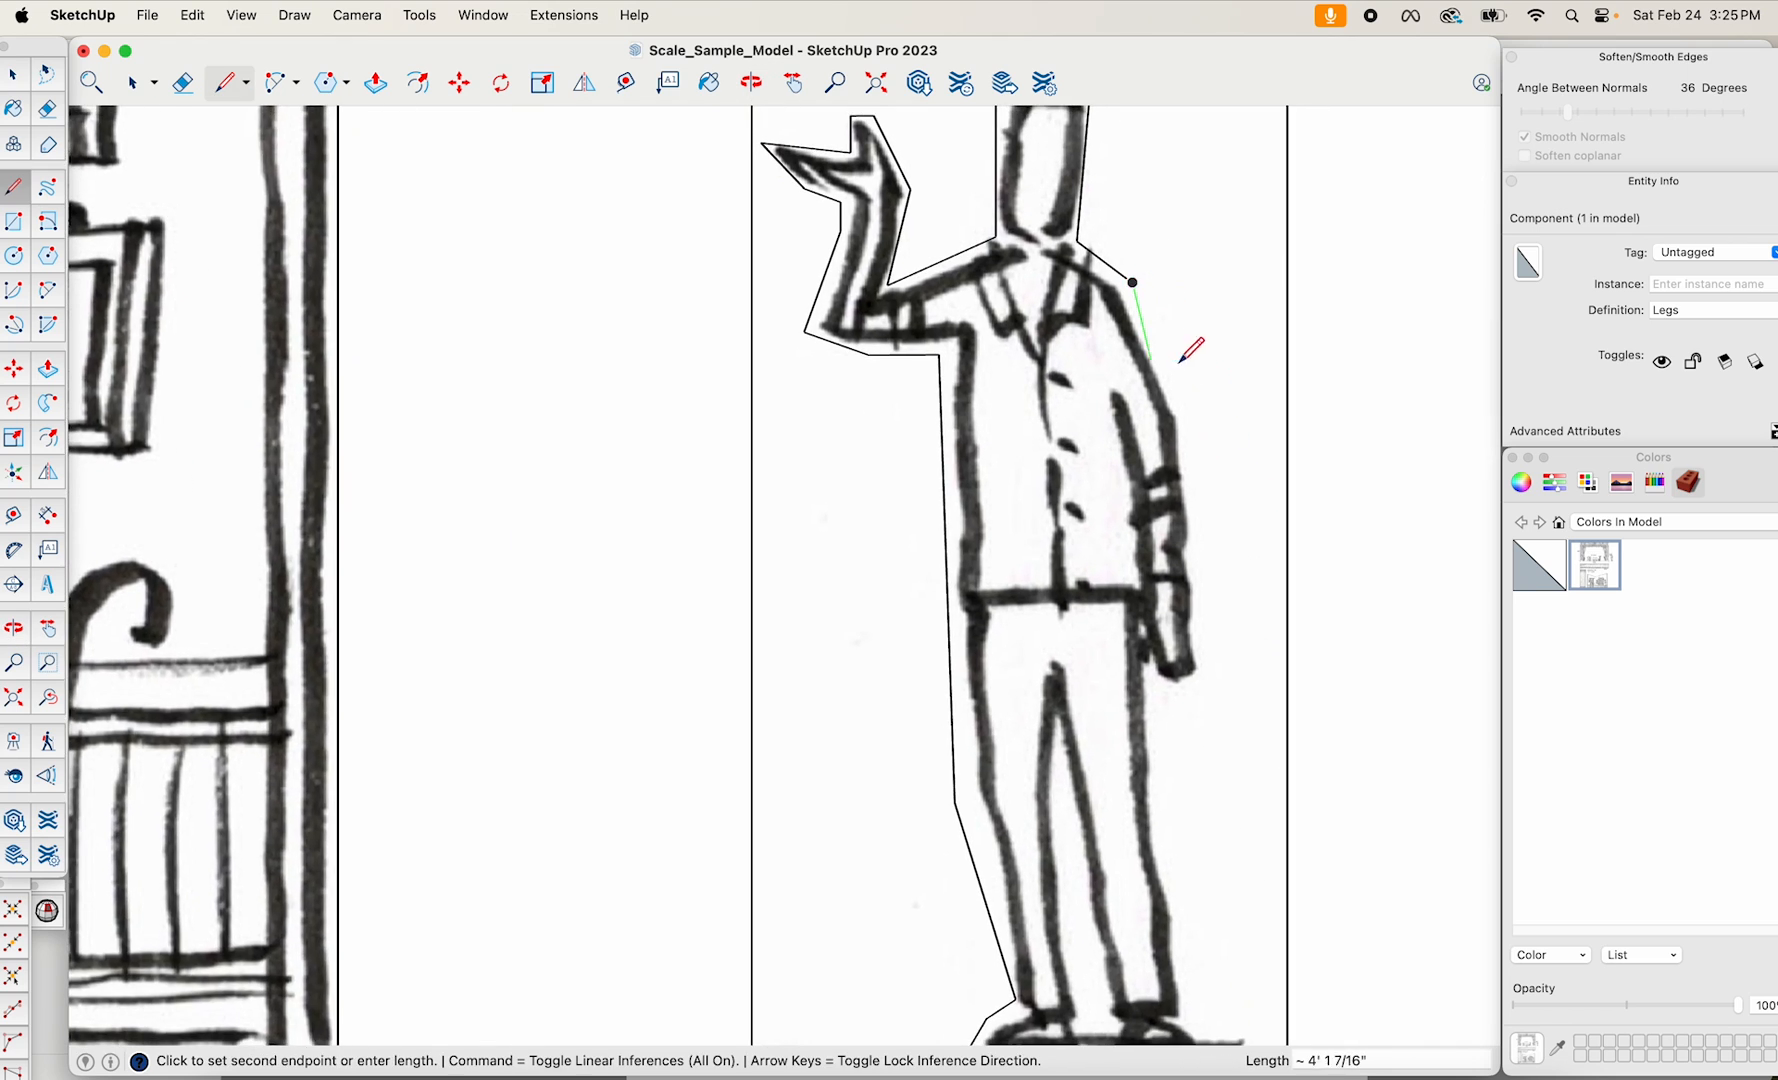
scroll(1183, 357, up, 1)
click(1199, 435)
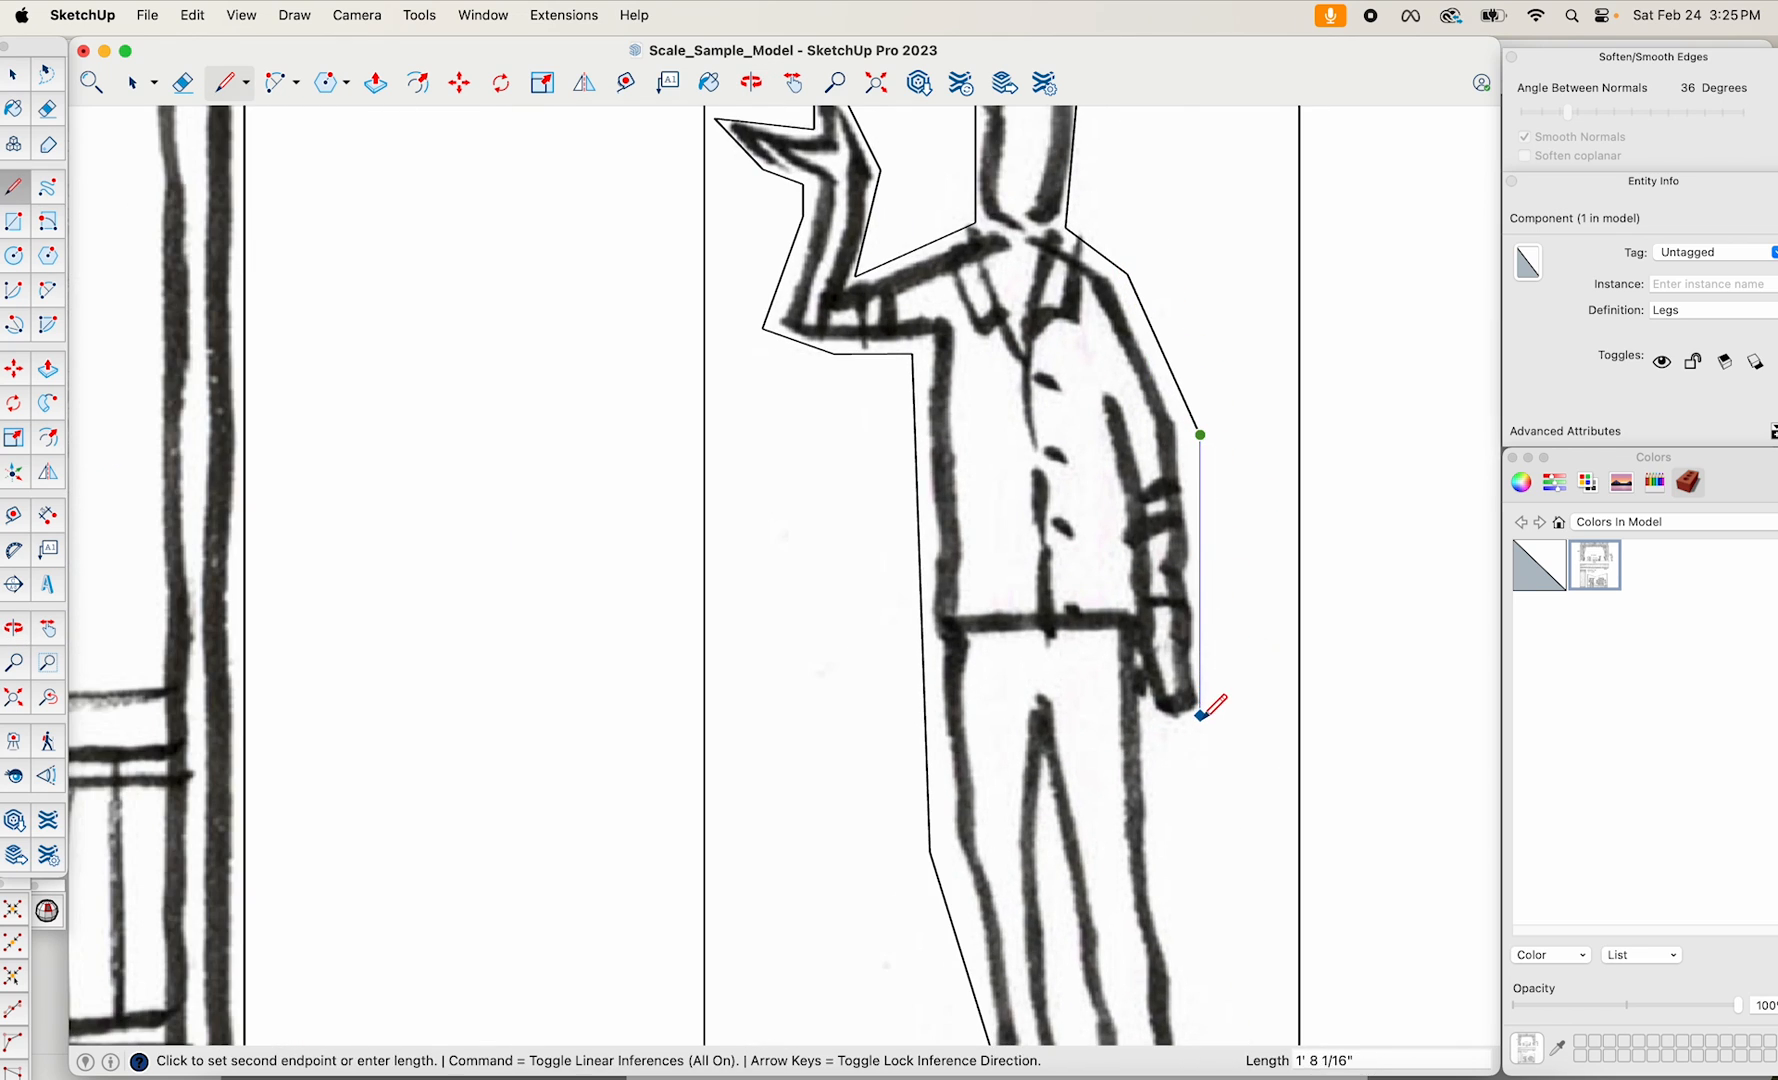
click(1200, 719)
click(1154, 741)
Trace the right trouser leg down past the shoe to the base edge, closing the figure's outline.
scroll(1154, 757, down, 3)
shift+middle_drag(1159, 755, 1076, 514)
scroll(1091, 590, up, 5)
click(1070, 808)
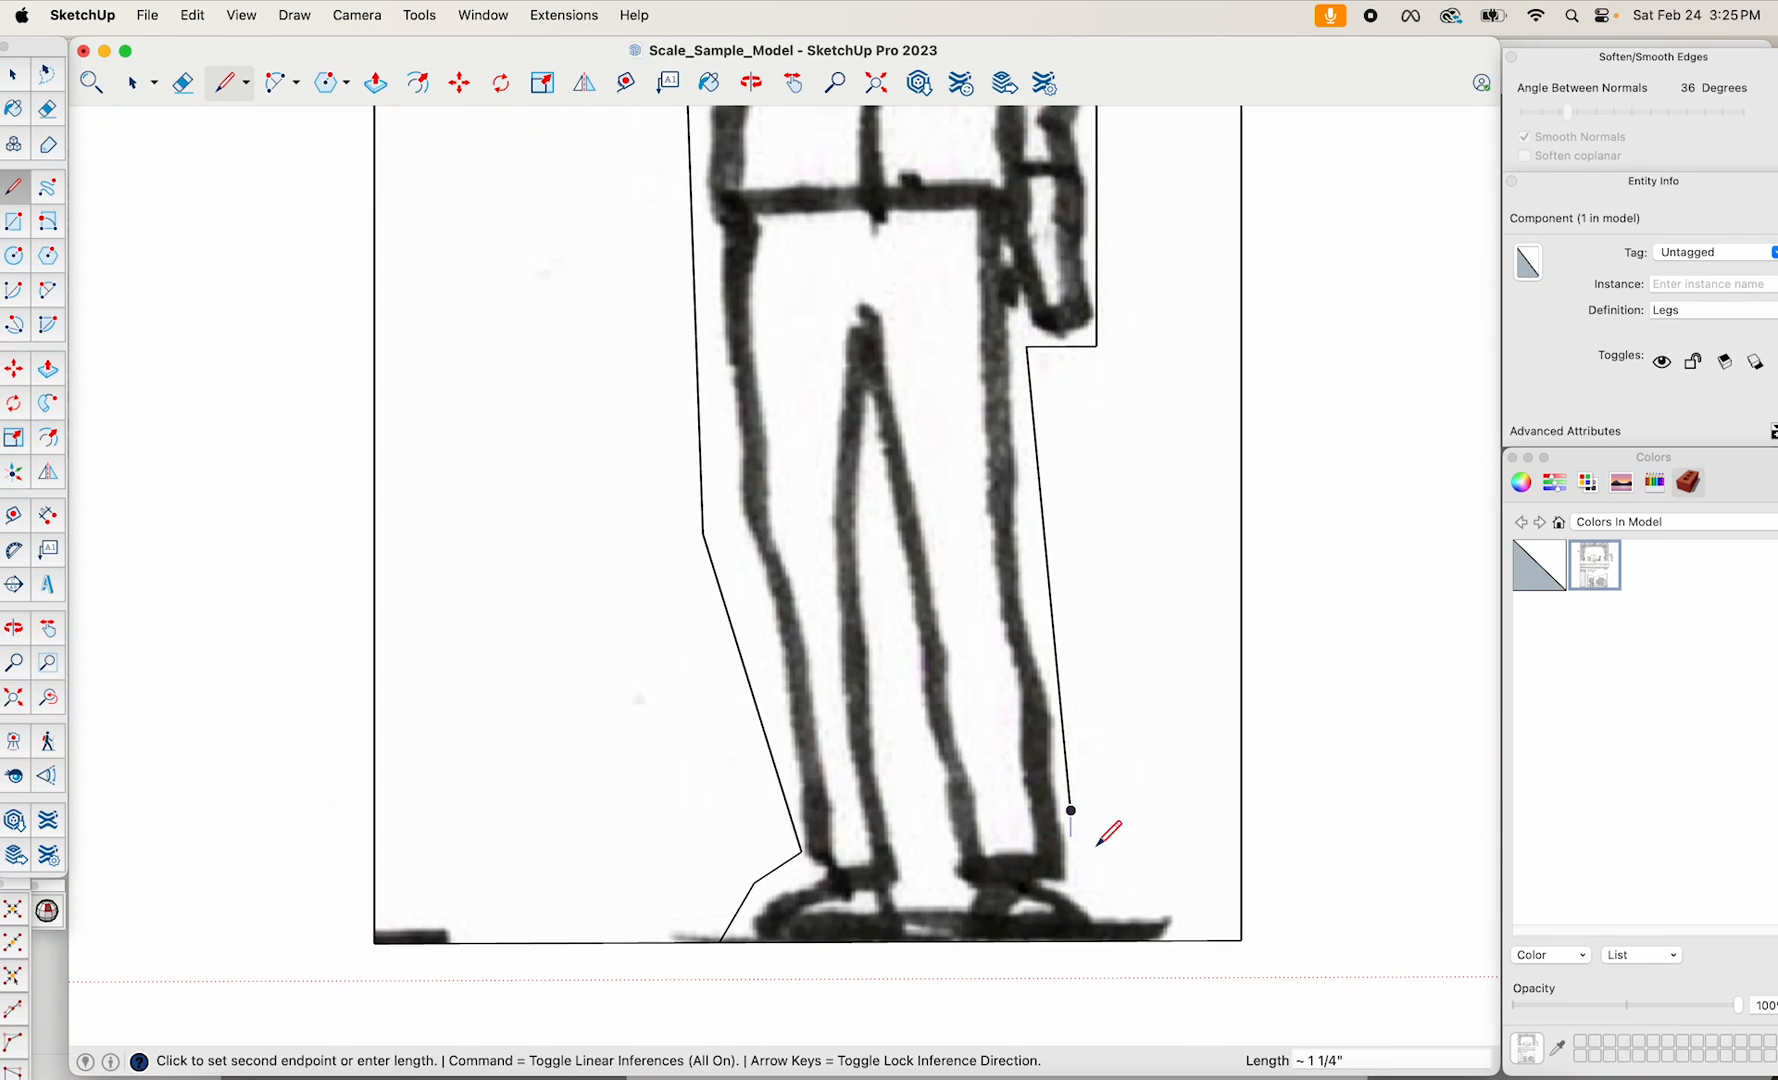
click(1110, 940)
Erase the rectangular border and the leftover base edges outside the figure's traced outline.
scroll(1150, 850, down, 4)
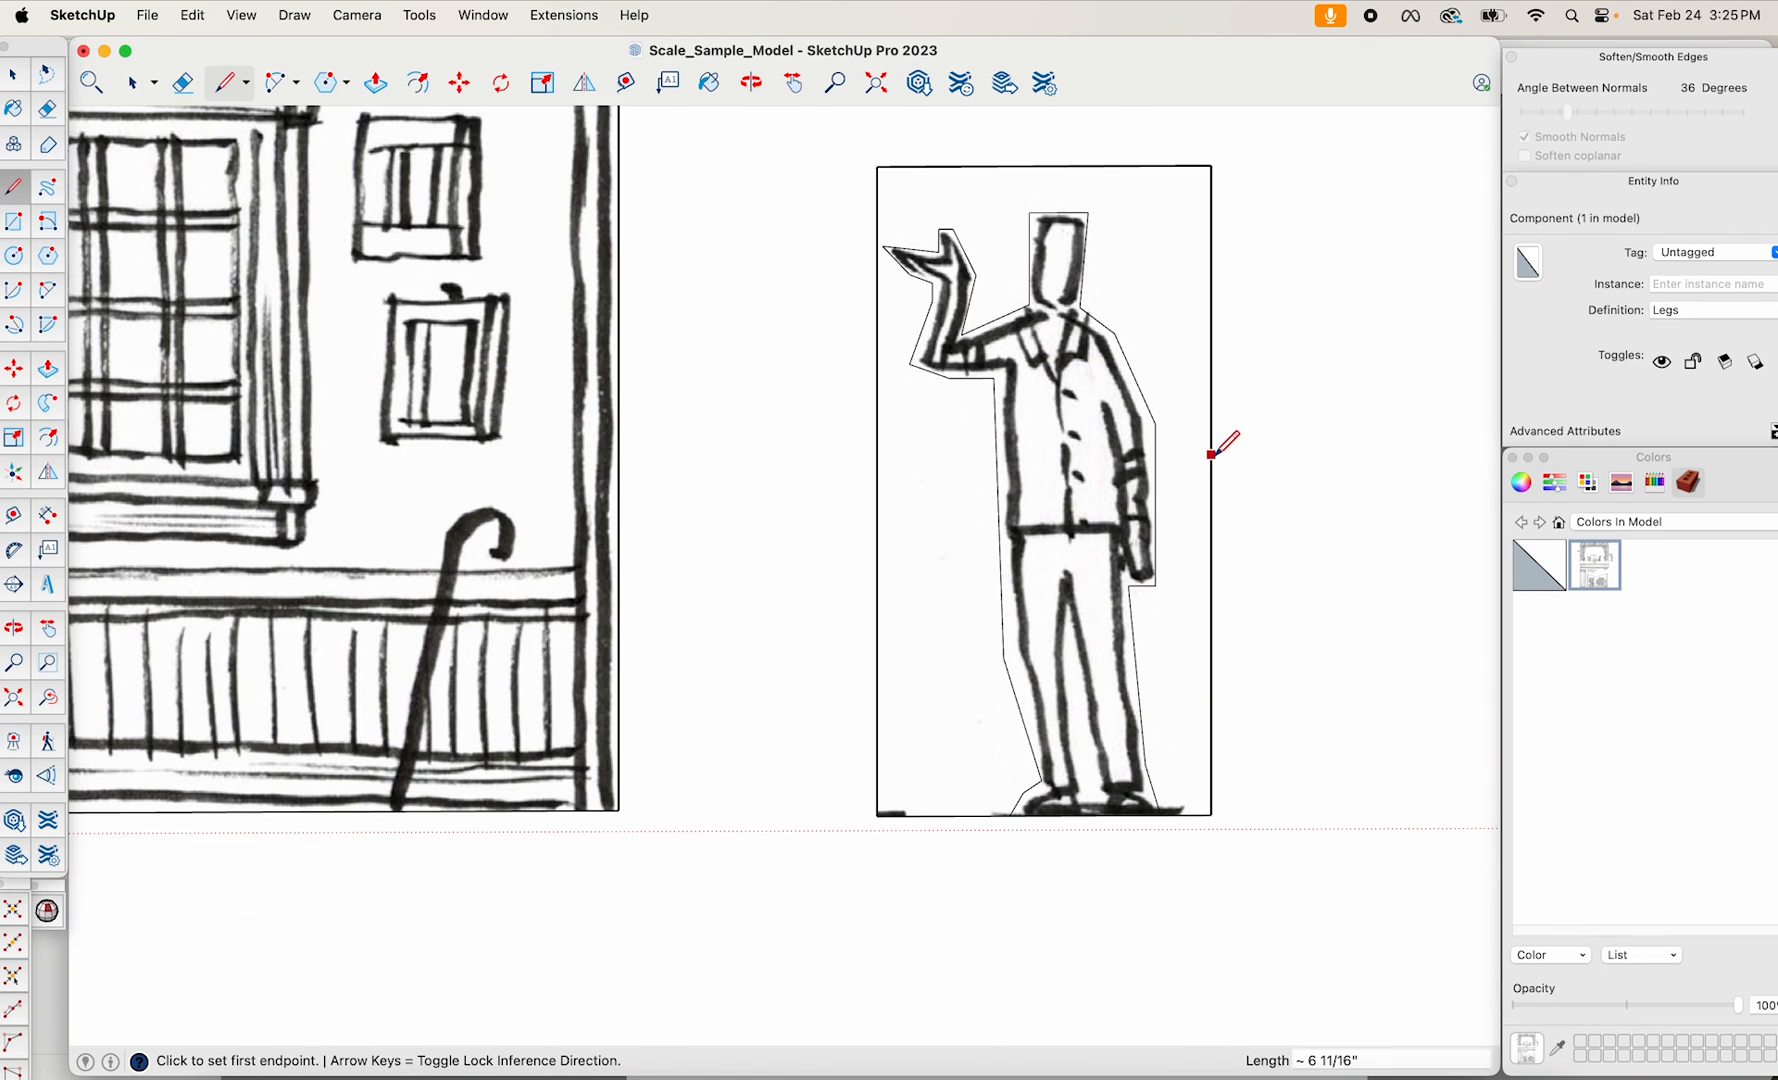
key(e)
mouse_move(1228, 172)
mouse_down()
mouse_move(952, 135)
mouse_move(889, 179)
mouse_move(858, 752)
mouse_move(950, 843)
mouse_up()
drag(1196, 808, 1201, 852)
scroll(1177, 764, down, 4)
Make the cut-out figure's face and all its edges a component named Scale Avatar.
key(space)
triple_click(1108, 664)
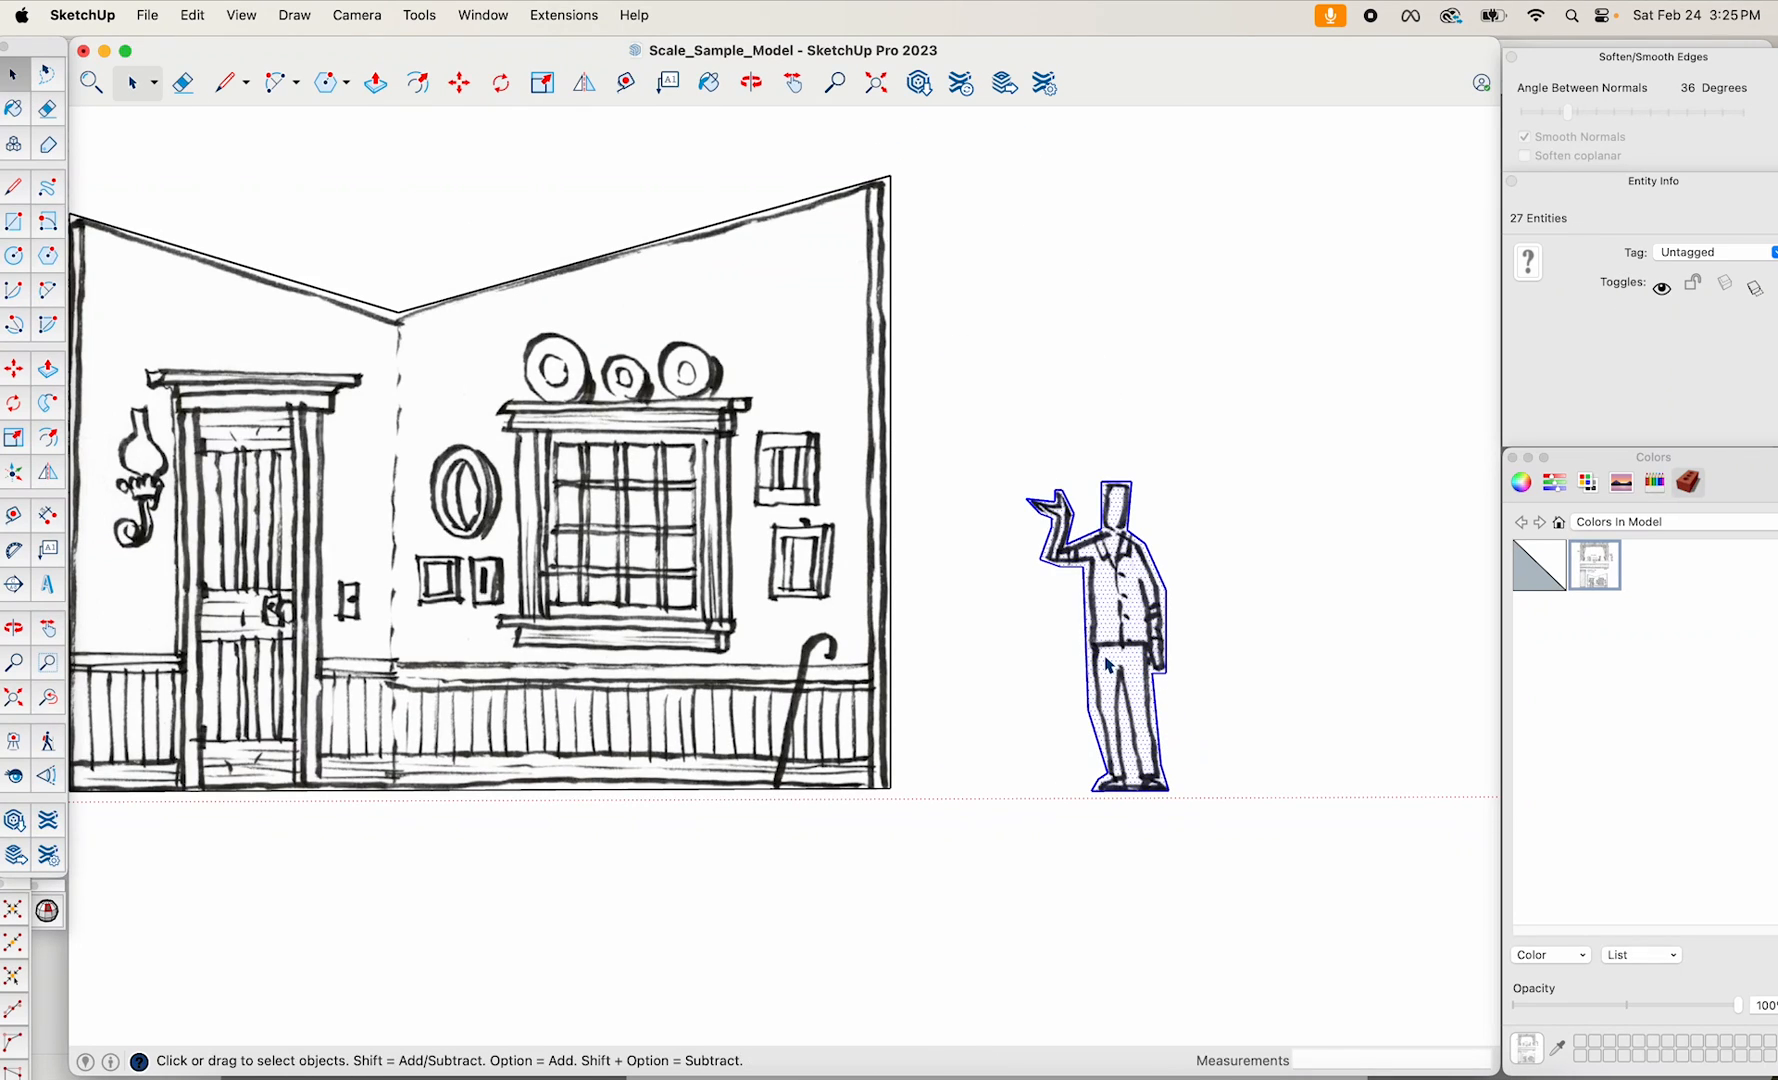
right_click(1106, 660)
click(1212, 818)
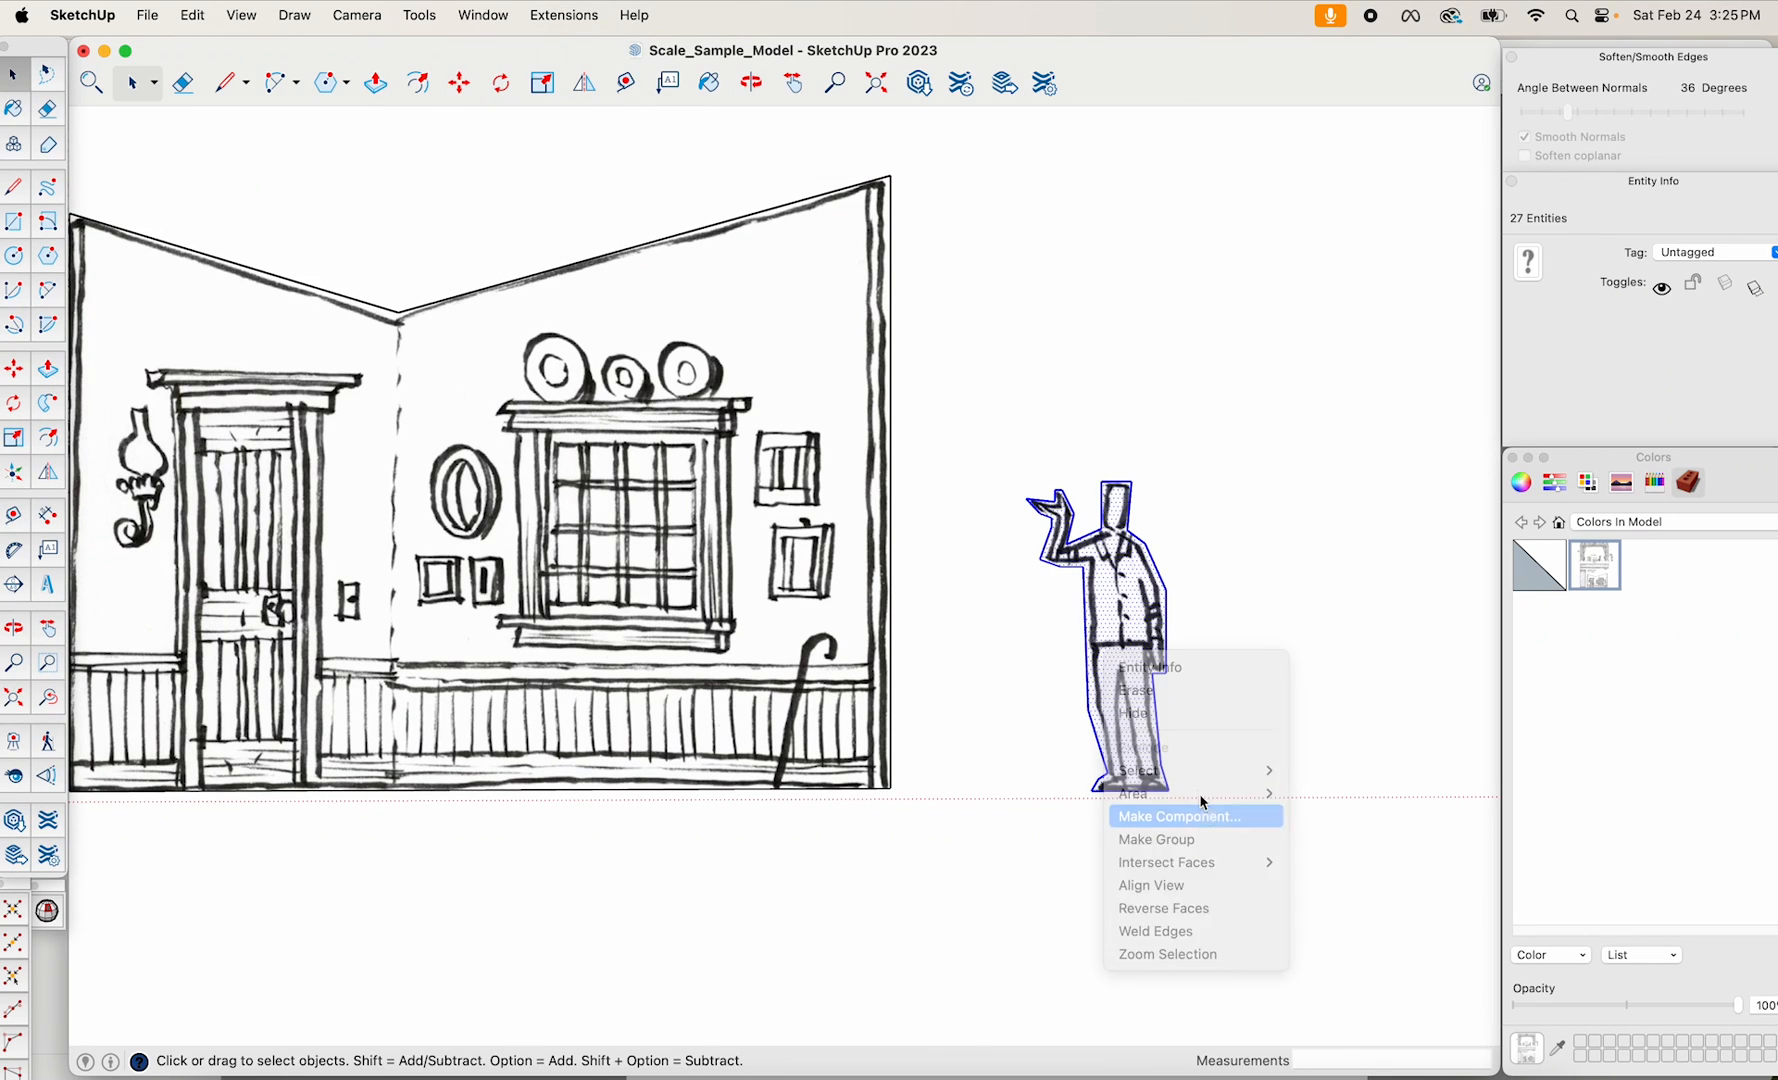
text(Scale Avata)
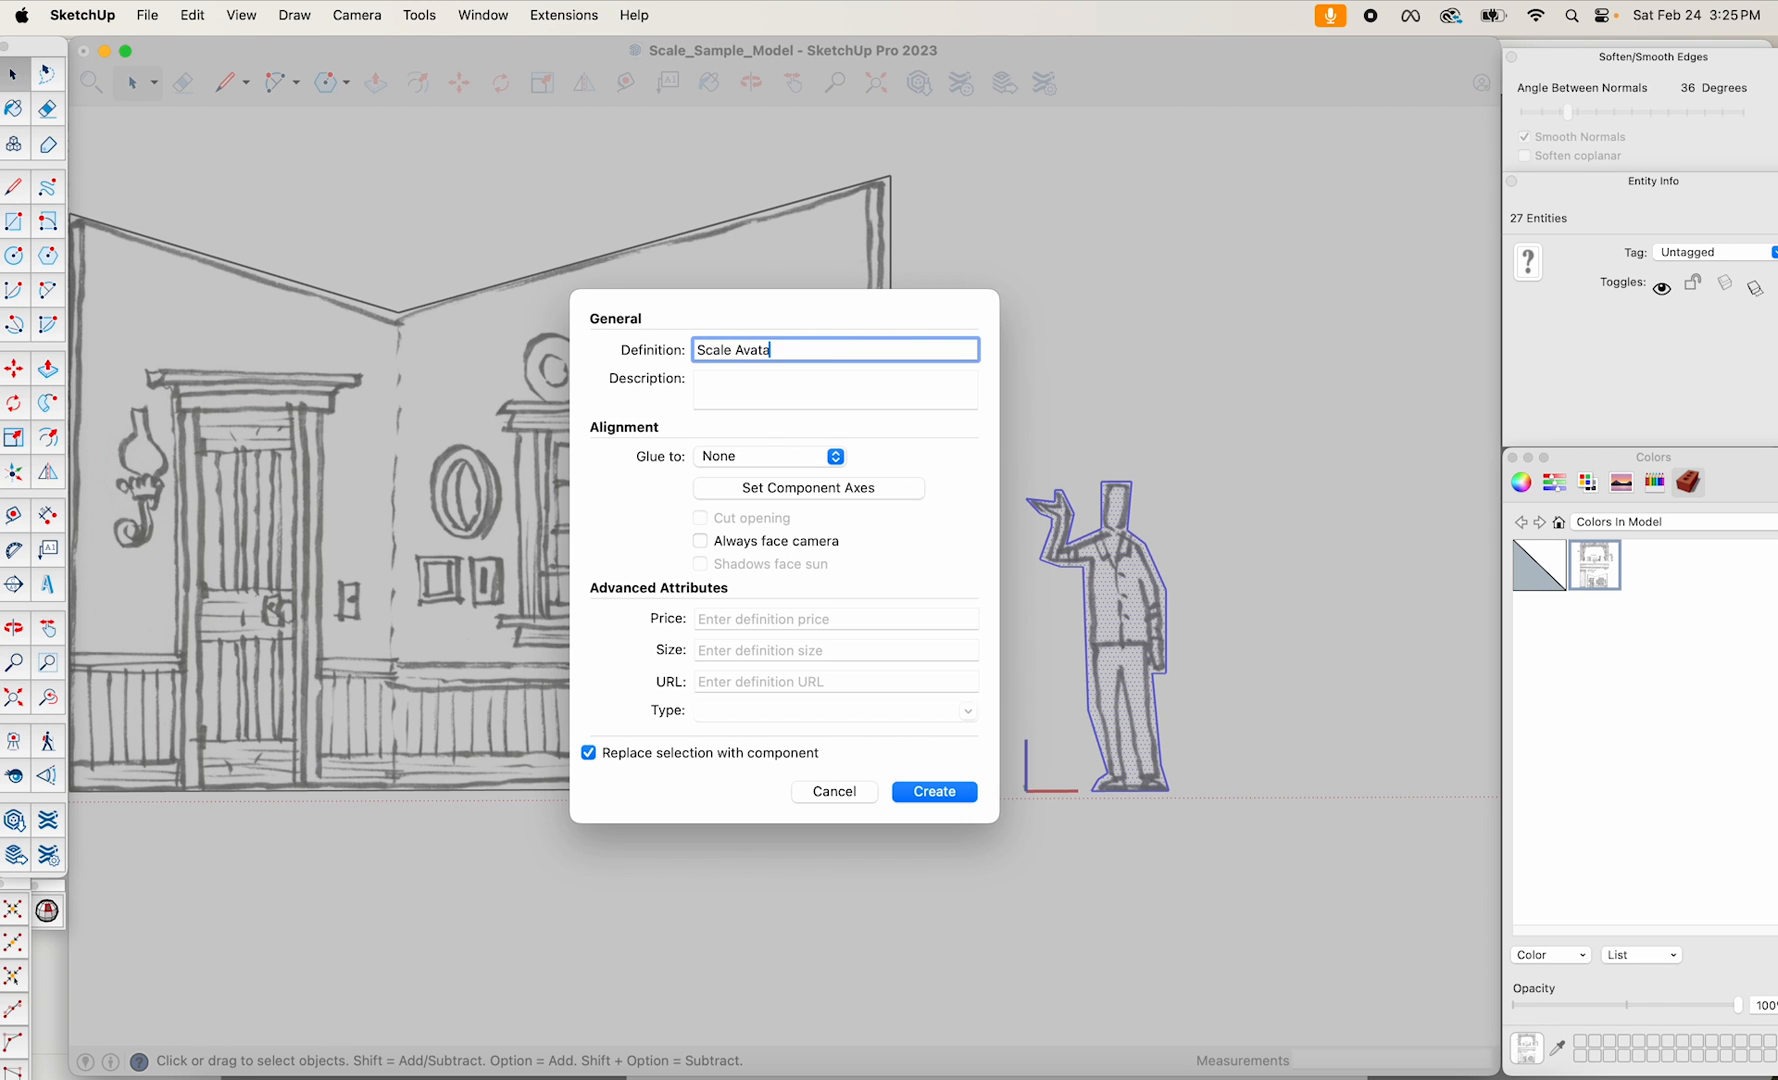
text(r)
key(Return)
Move the Scale Avatar component horizontally along the floor line into the proscenium's stage opening.
scroll(1250, 343, down, 5)
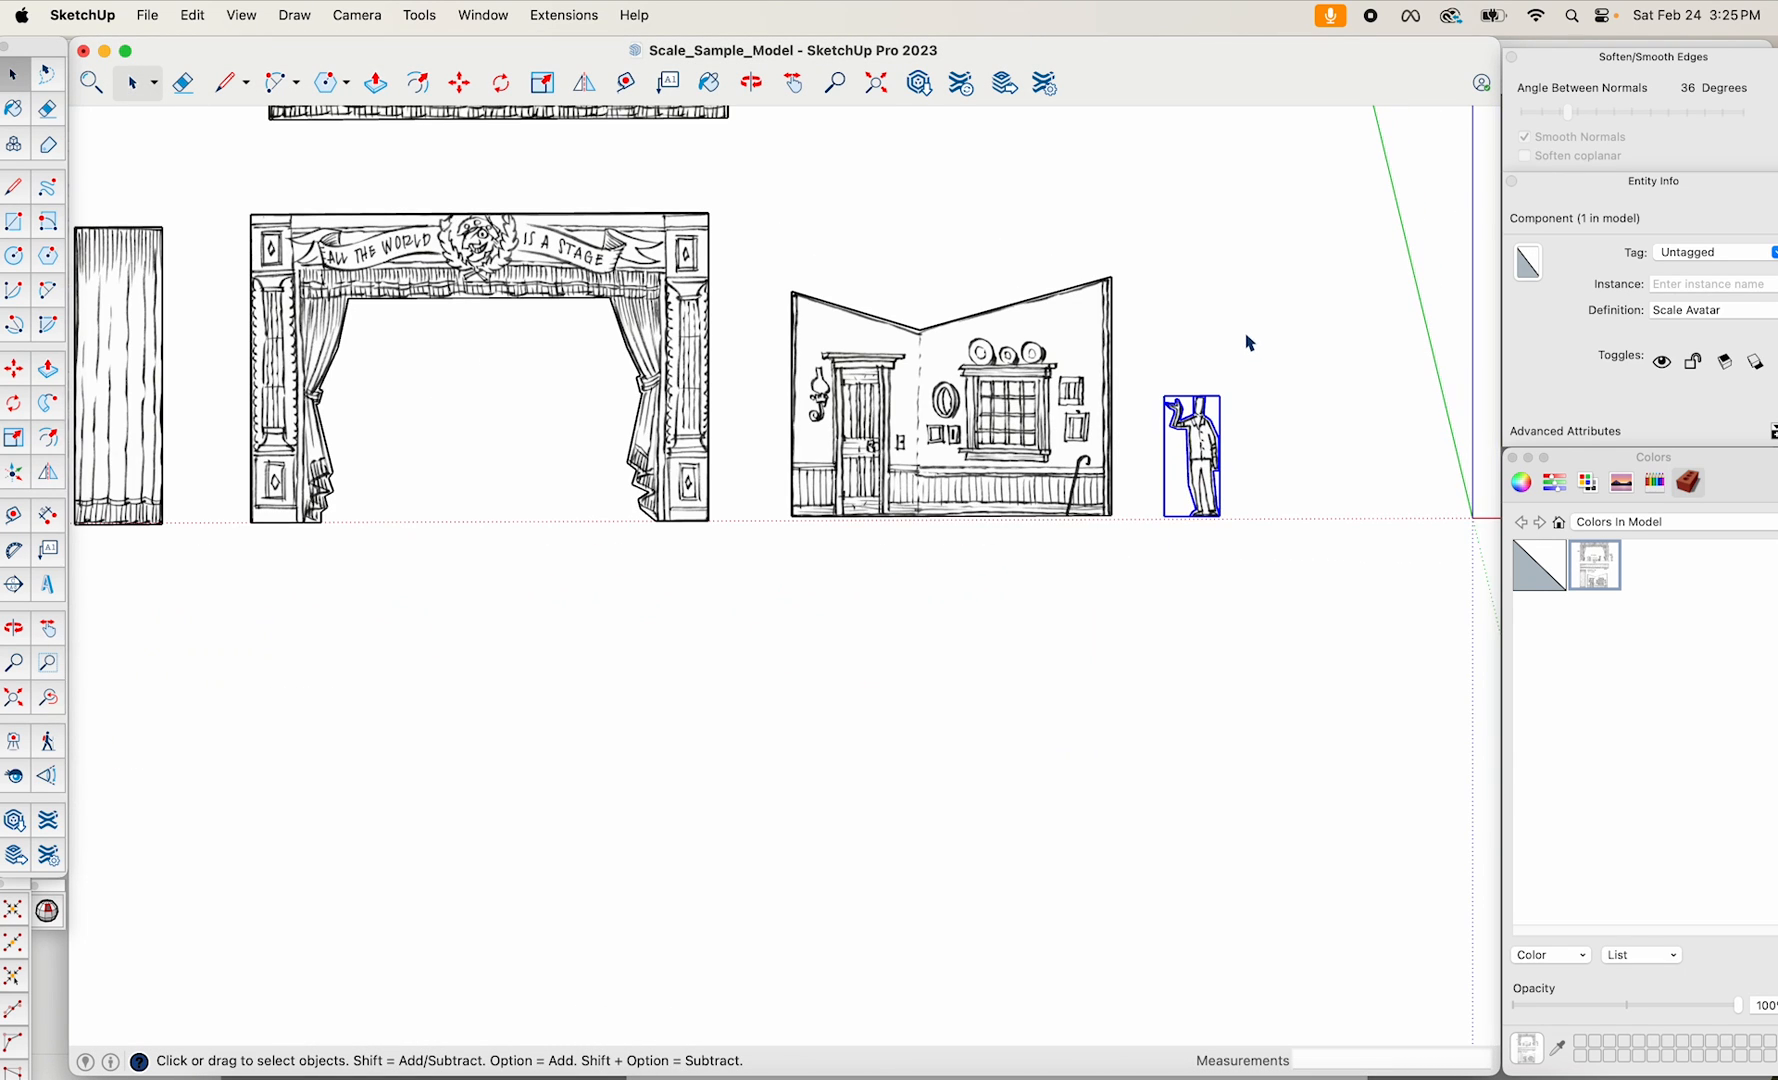
click(1245, 558)
click(1216, 490)
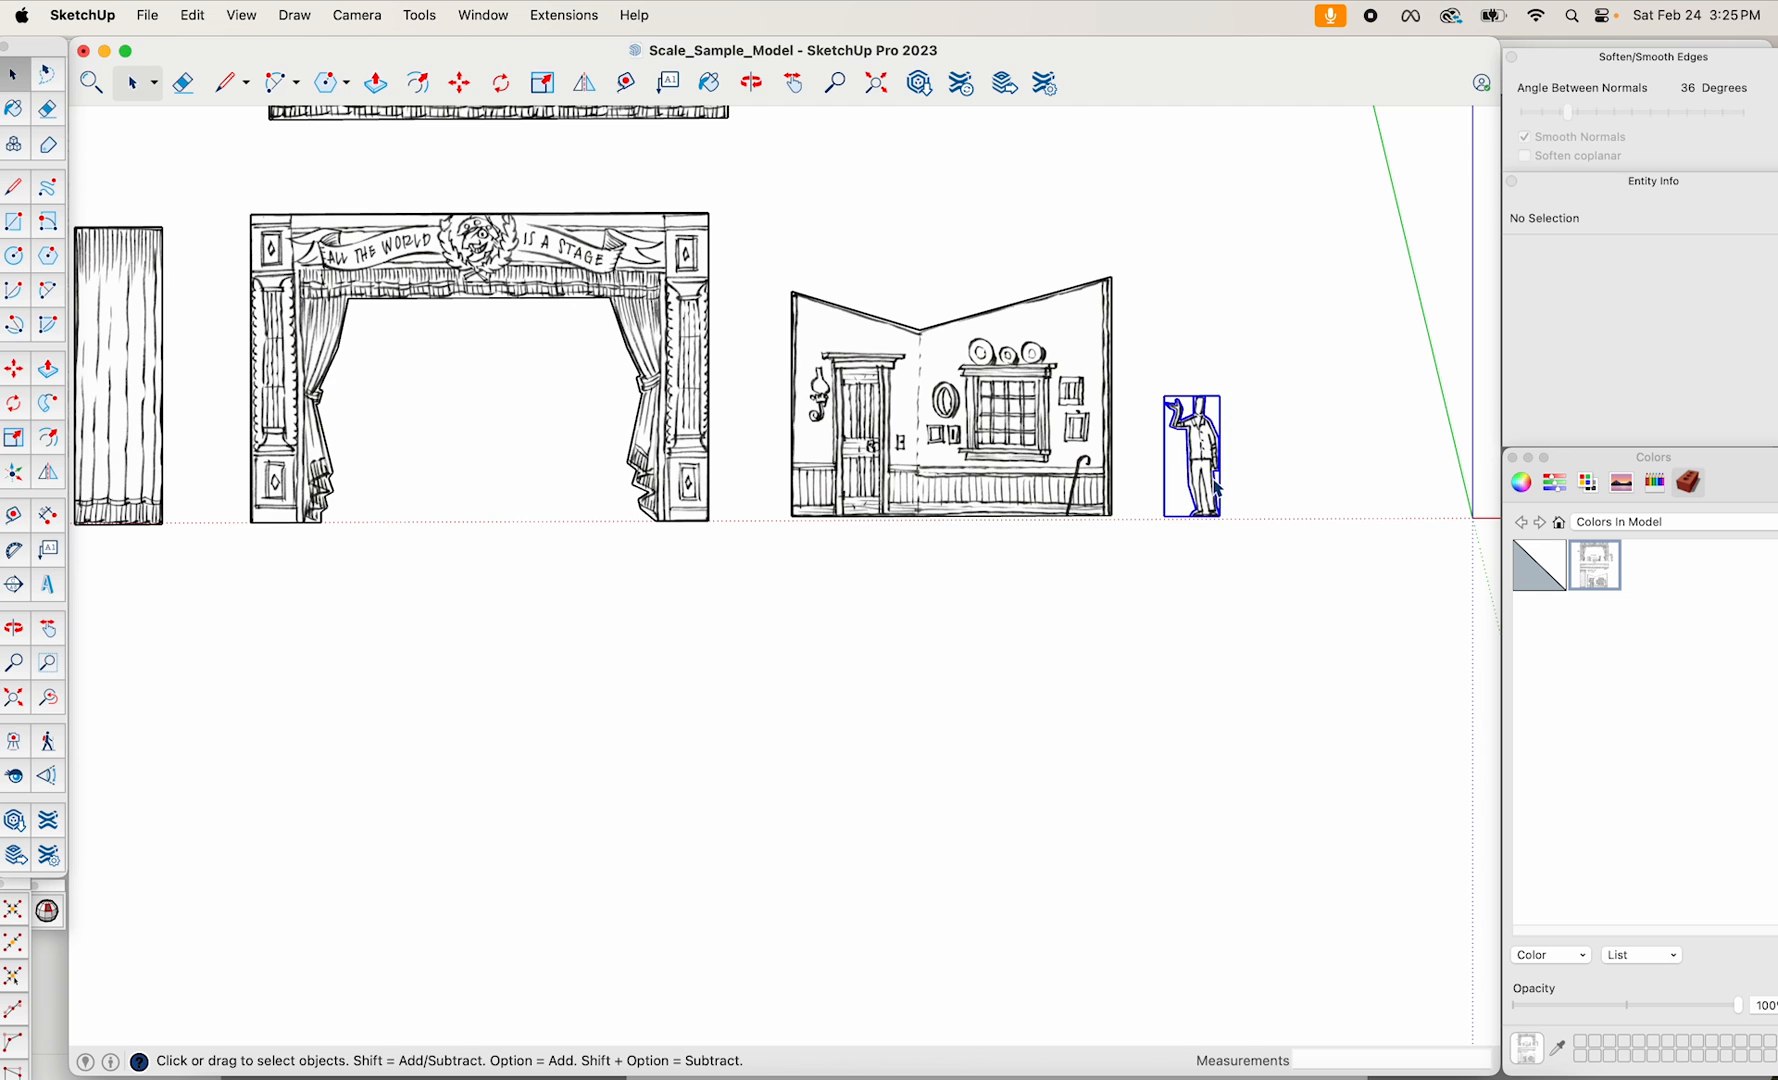
key(m)
click(1222, 572)
click(587, 572)
In the Set Props panel, trace the suitcase from the base edge up its left side and across to the handle.
scroll(556, 568, down, 3)
shift+middle_drag(555, 535, 1012, 548)
scroll(885, 560, up, 3)
shift+middle_drag(678, 499, 1025, 487)
scroll(722, 536, up, 5)
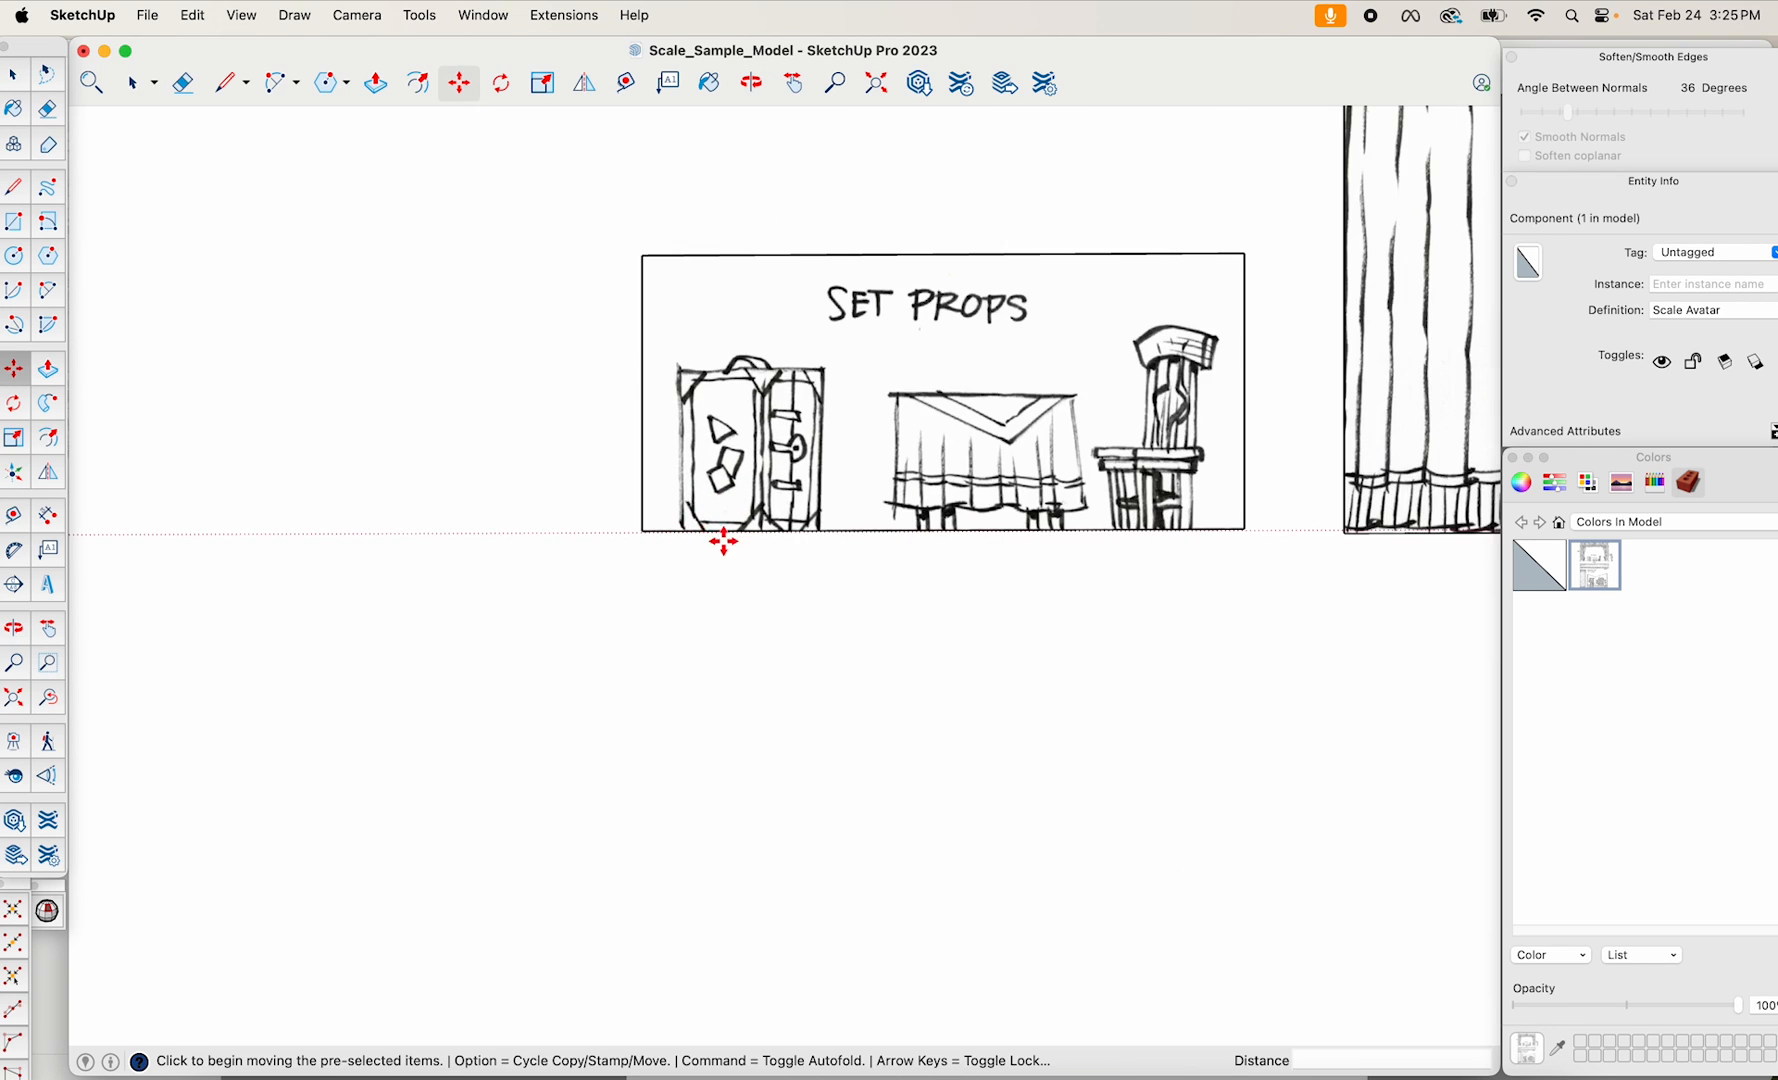
shift+middle_drag(726, 413, 595, 734)
scroll(610, 733, up, 3)
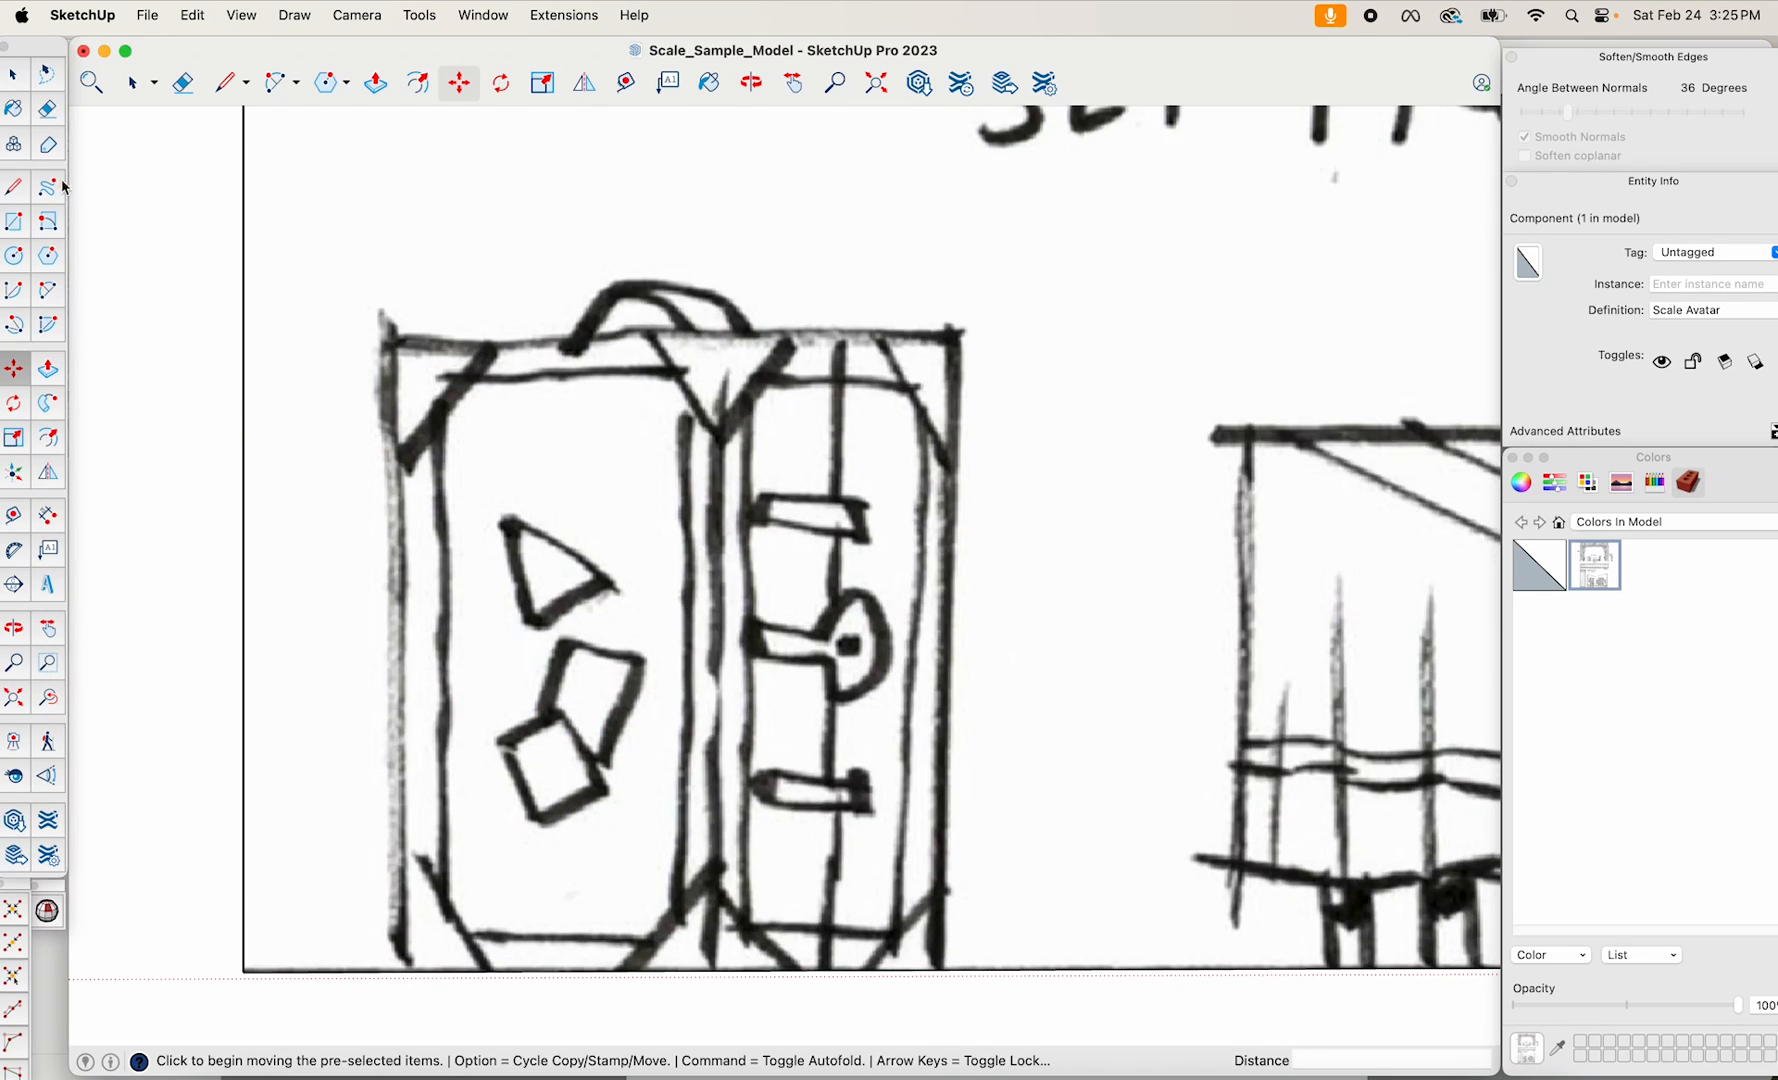
key(l)
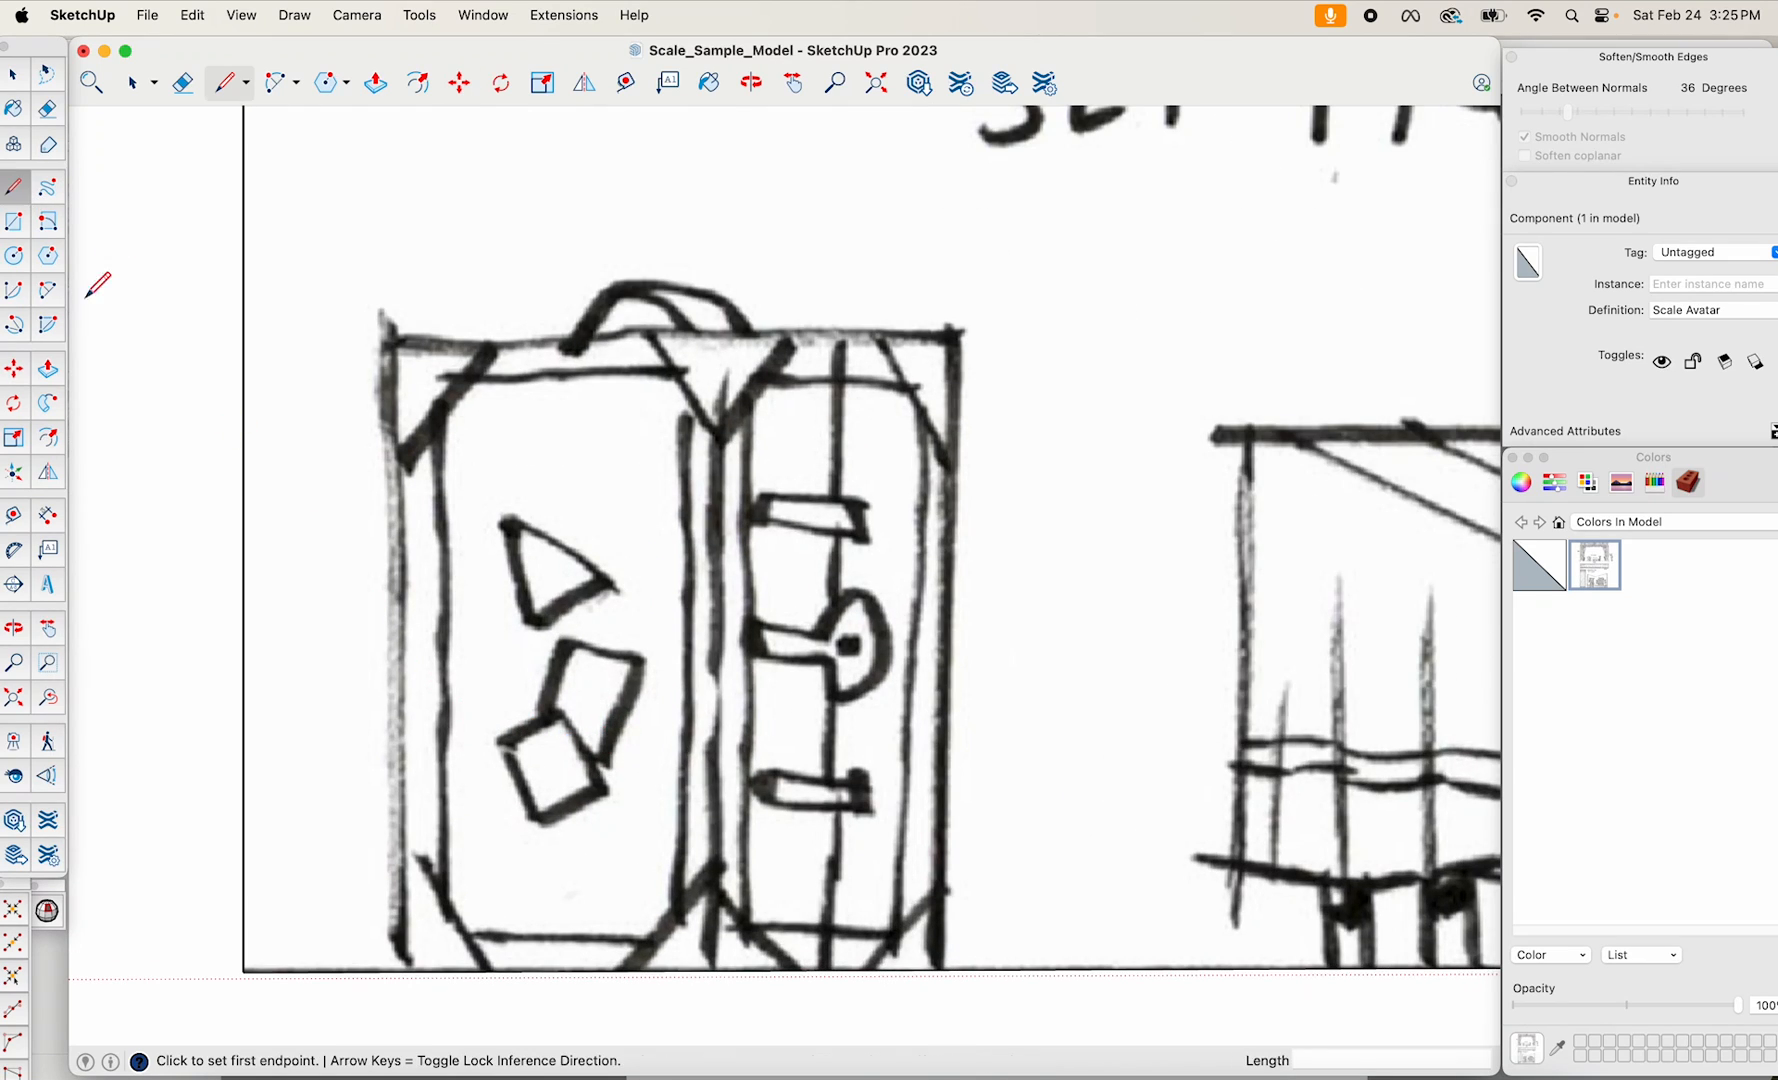
click(389, 970)
click(363, 324)
click(556, 324)
Trace around the suitcase's handle, across the rest of its top and down the right side to the base edge.
click(609, 261)
click(717, 261)
click(766, 314)
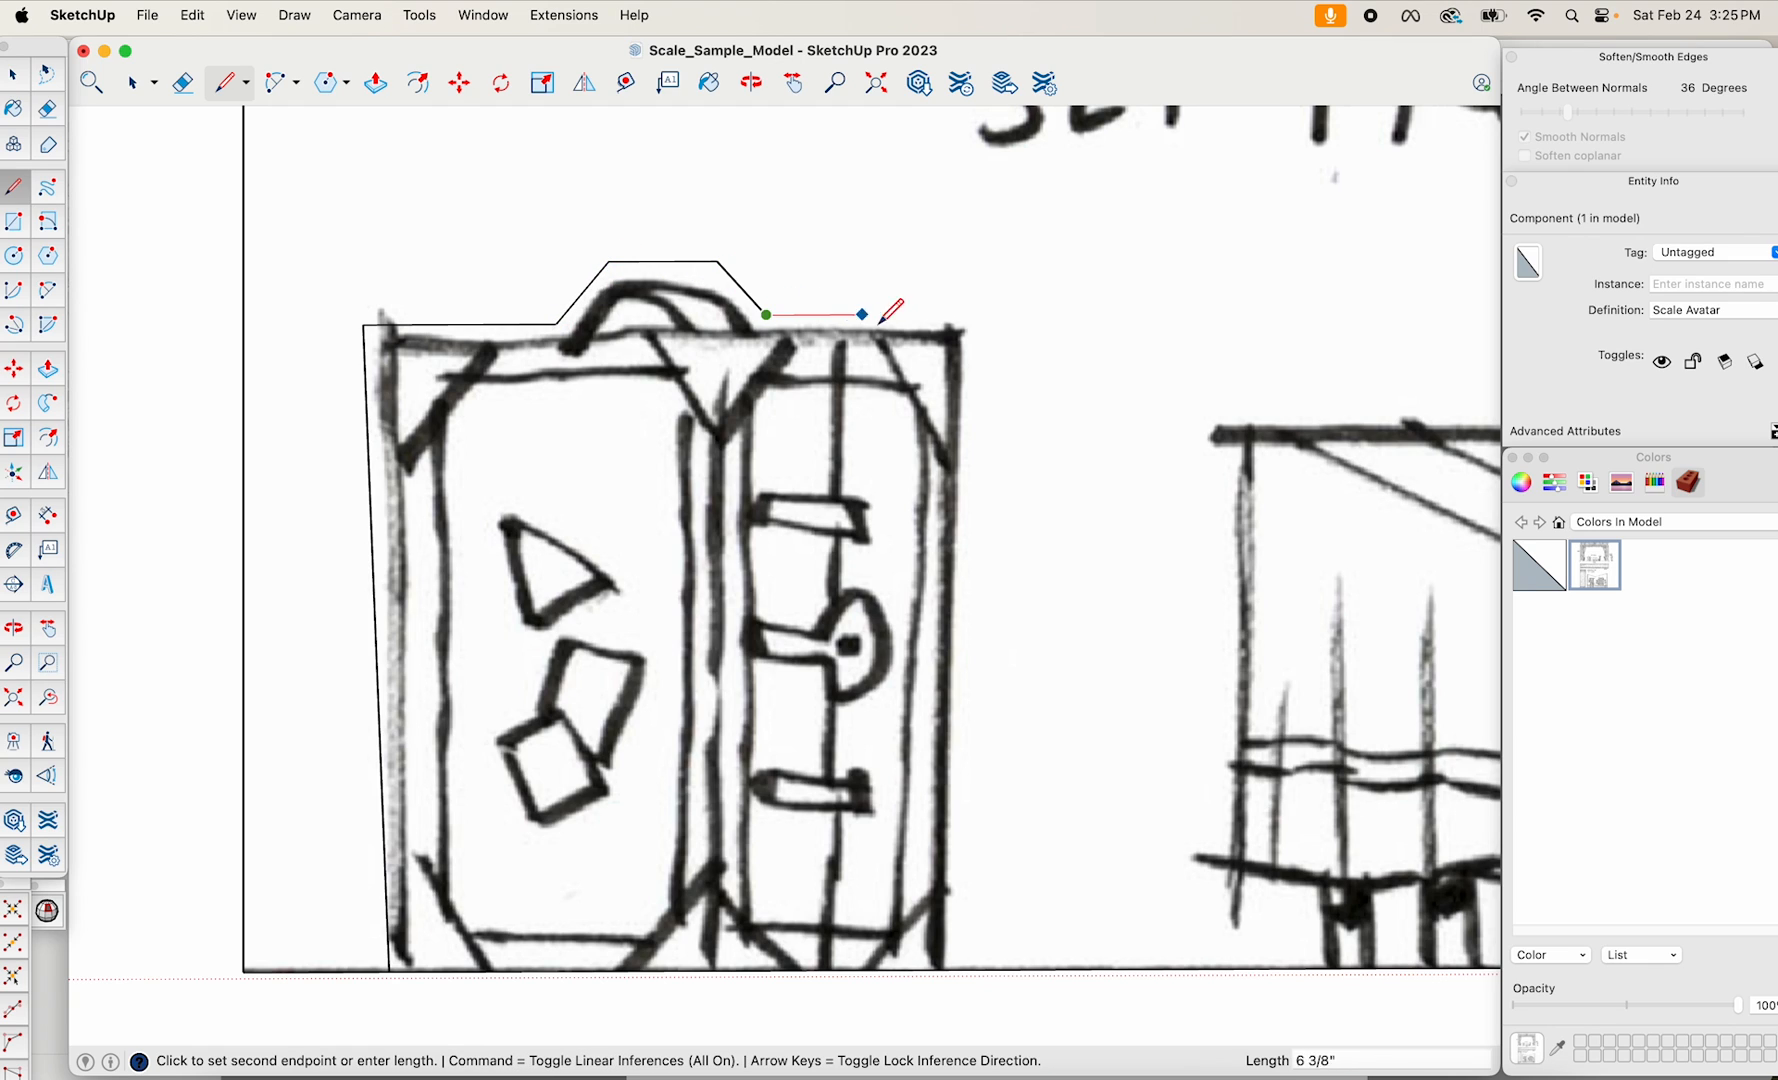
click(979, 314)
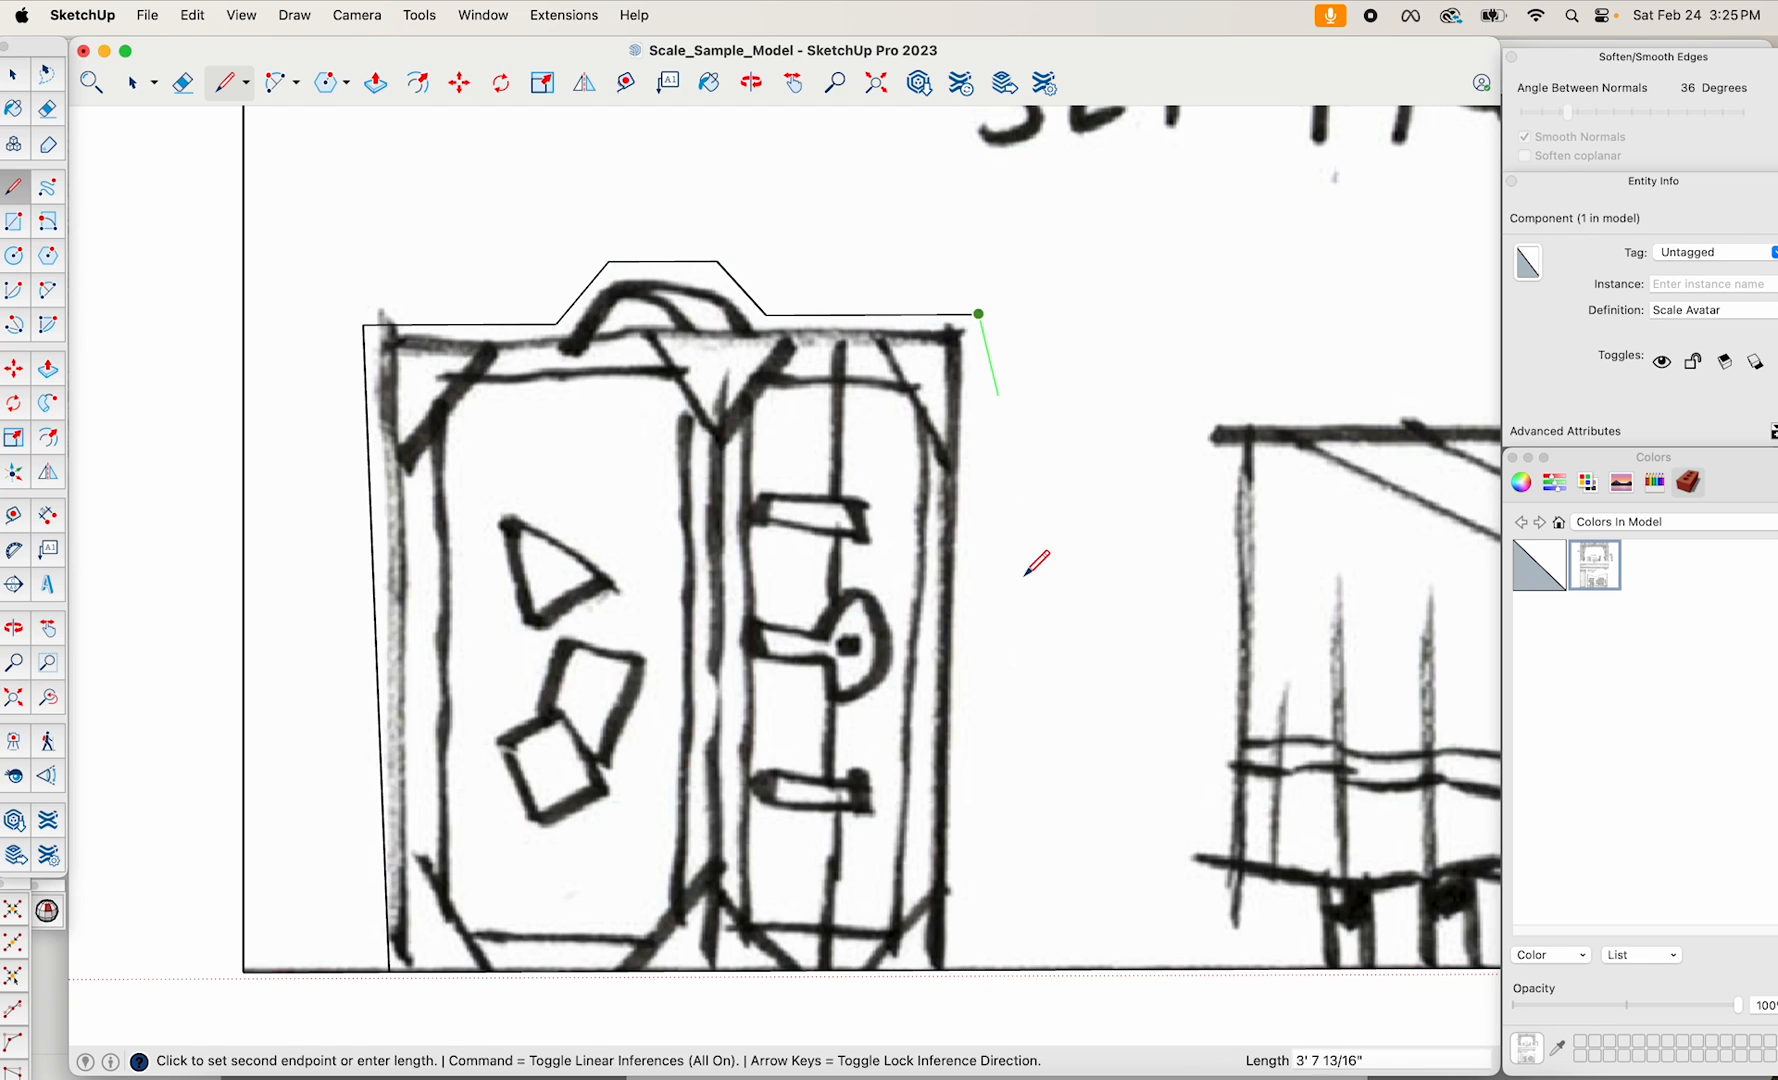
click(958, 969)
Copy the traced suitcase face horizontally into the empty space left of the Set Props panel.
scroll(892, 853, down, 5)
key(space)
click(862, 794)
scroll(862, 794, down, 3)
key(m)
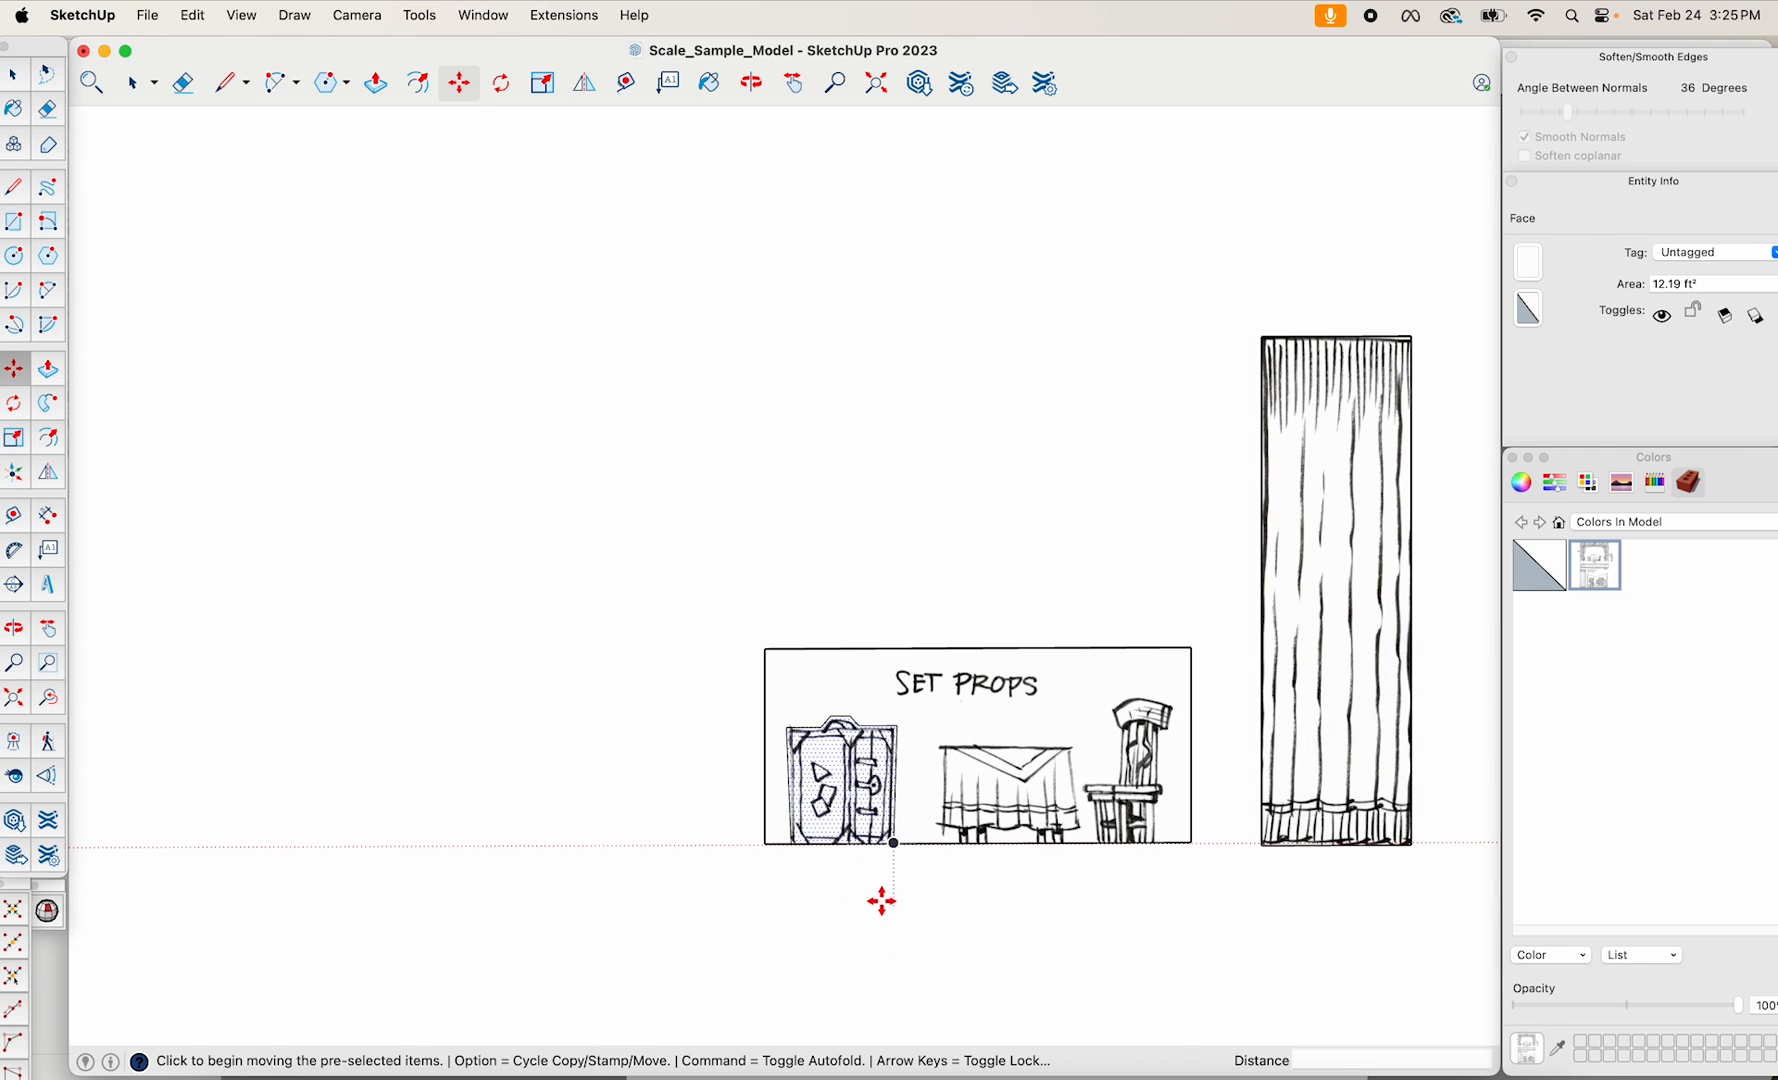
click(885, 893)
key(alt)
click(482, 885)
Save the model and start the Line tool over the table drawing in the Set Props panel.
scroll(1140, 856, up, 3)
scroll(1010, 821, up, 3)
scroll(799, 698, up, 2)
shift+middle_drag(799, 698, 958, 686)
scroll(958, 687, down, 1)
key(super+s)
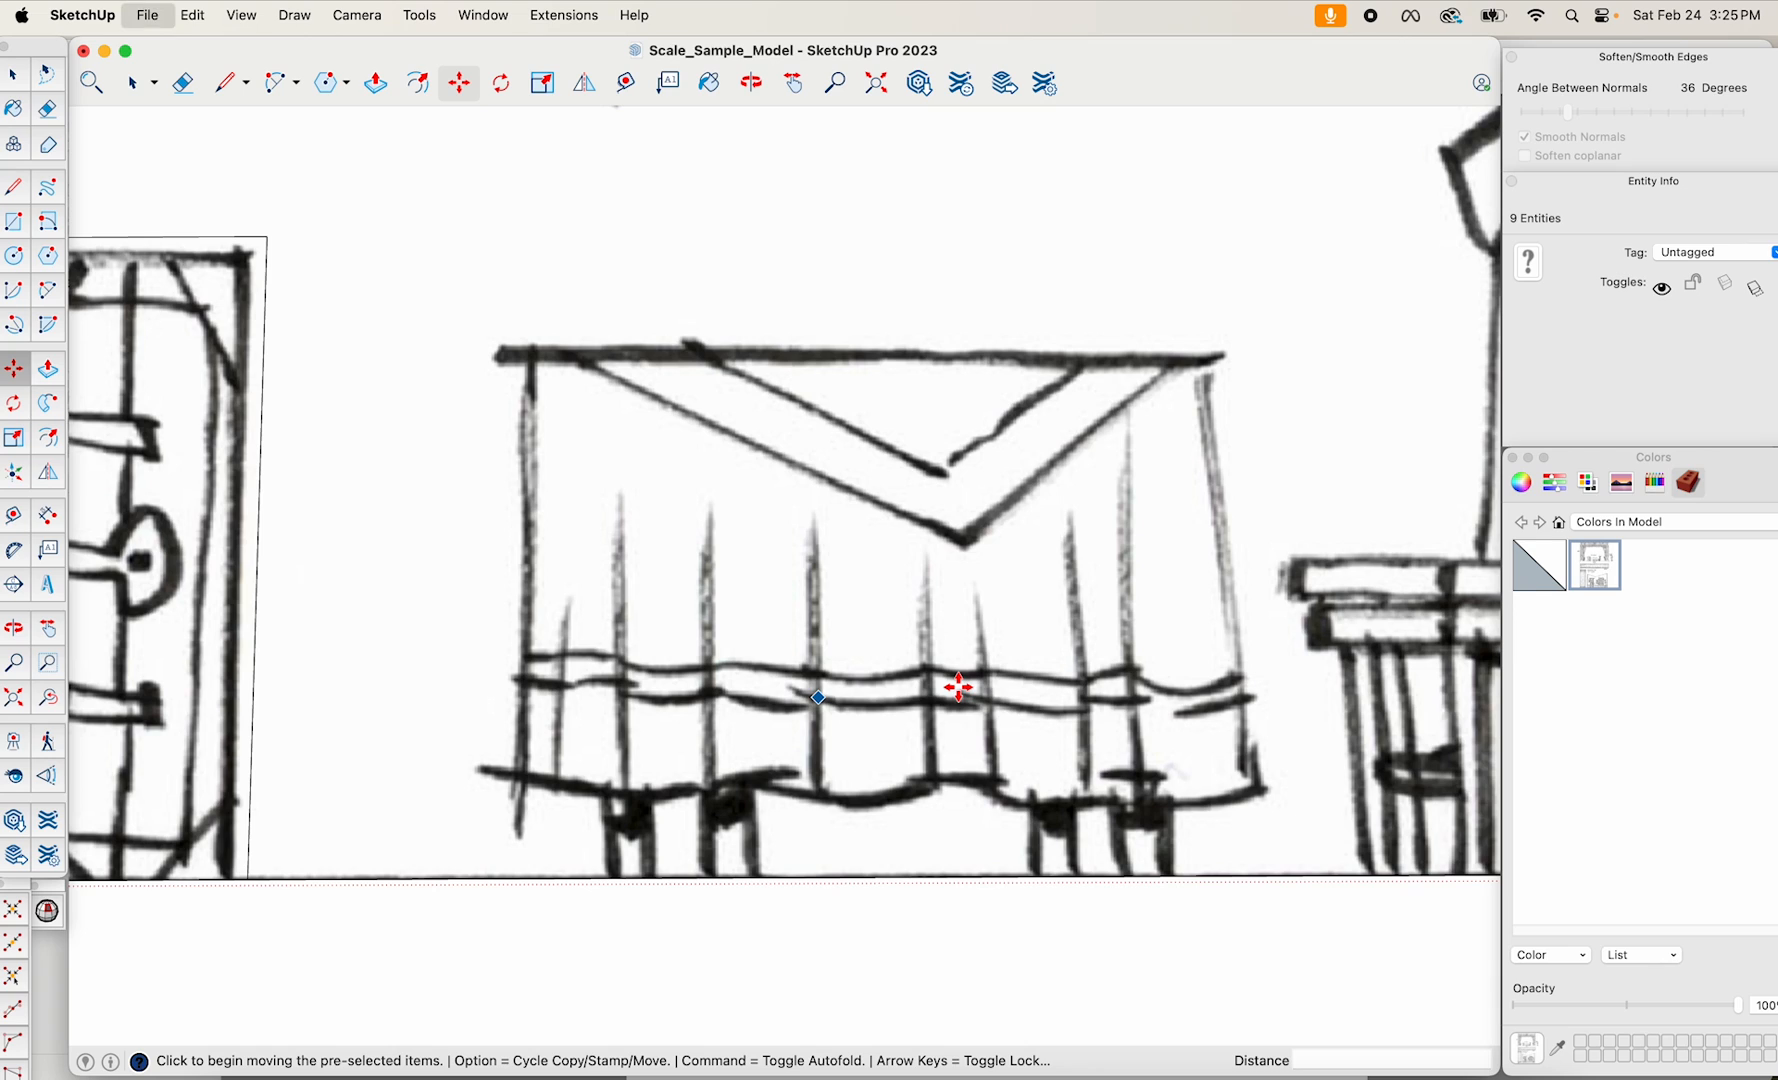
scroll(958, 687, up, 2)
key(l)
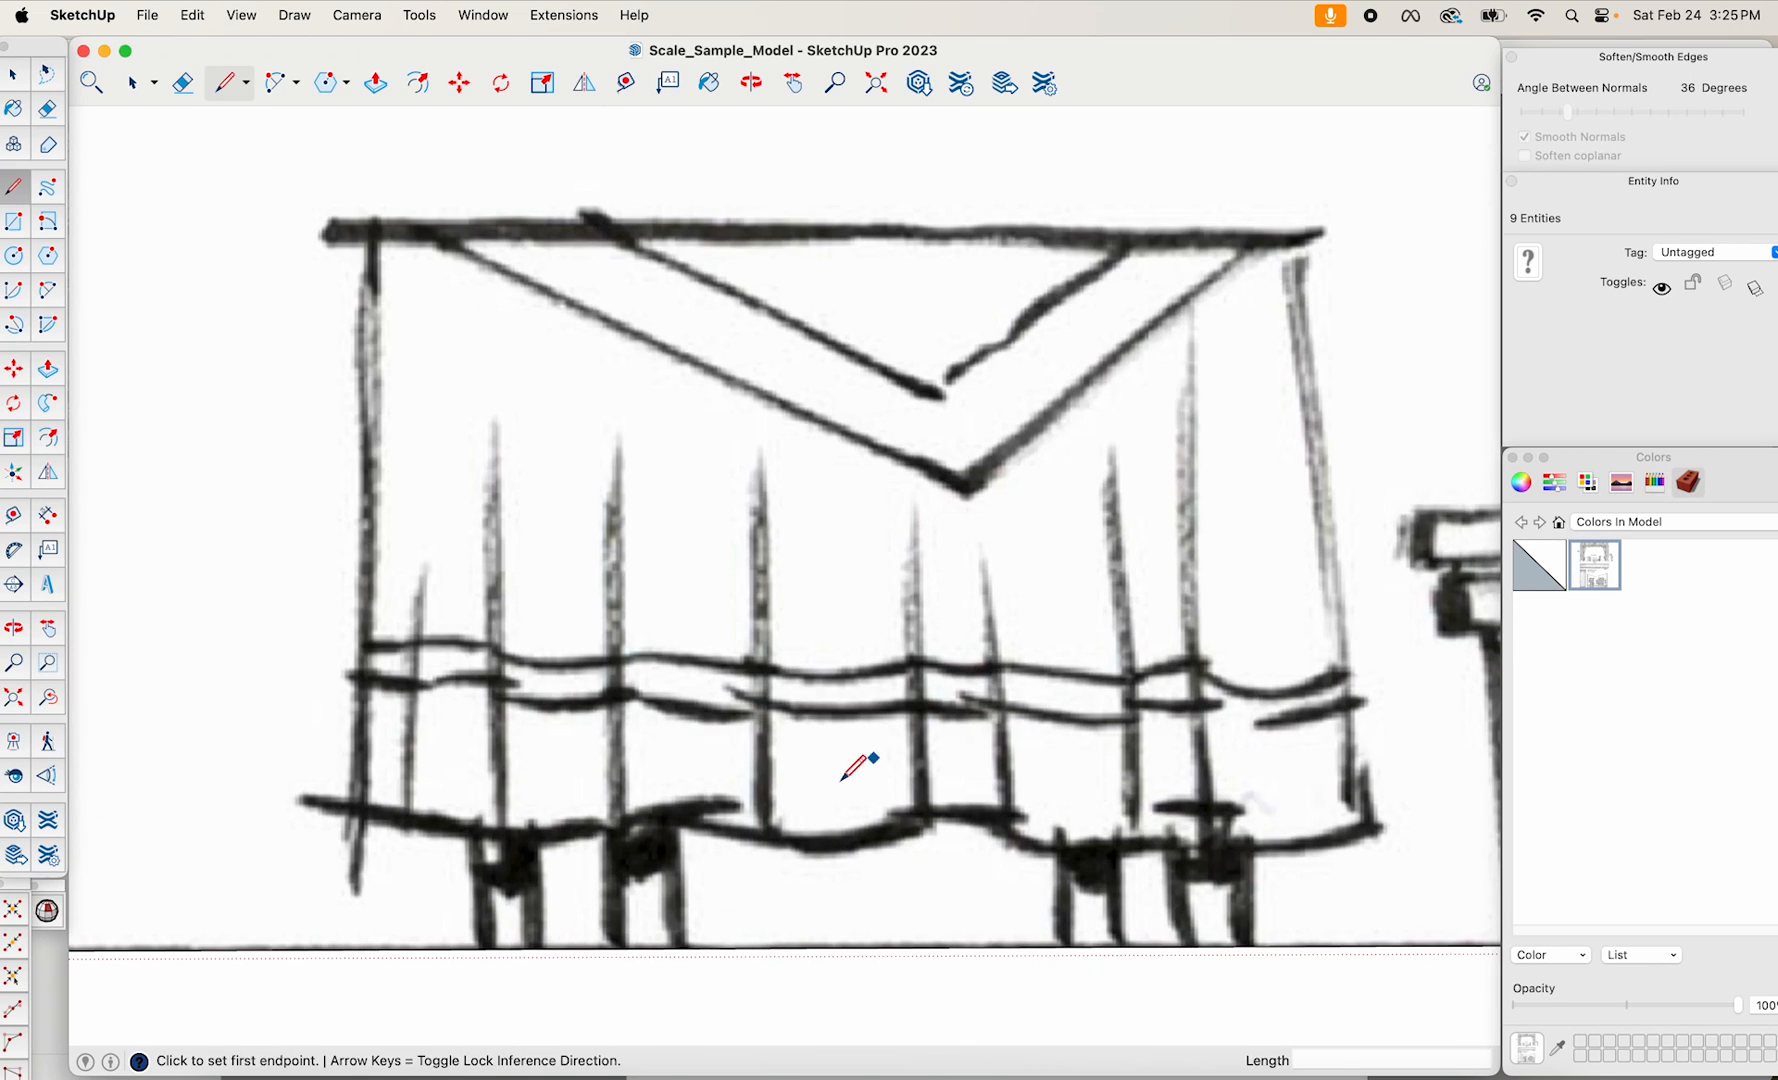
click(462, 947)
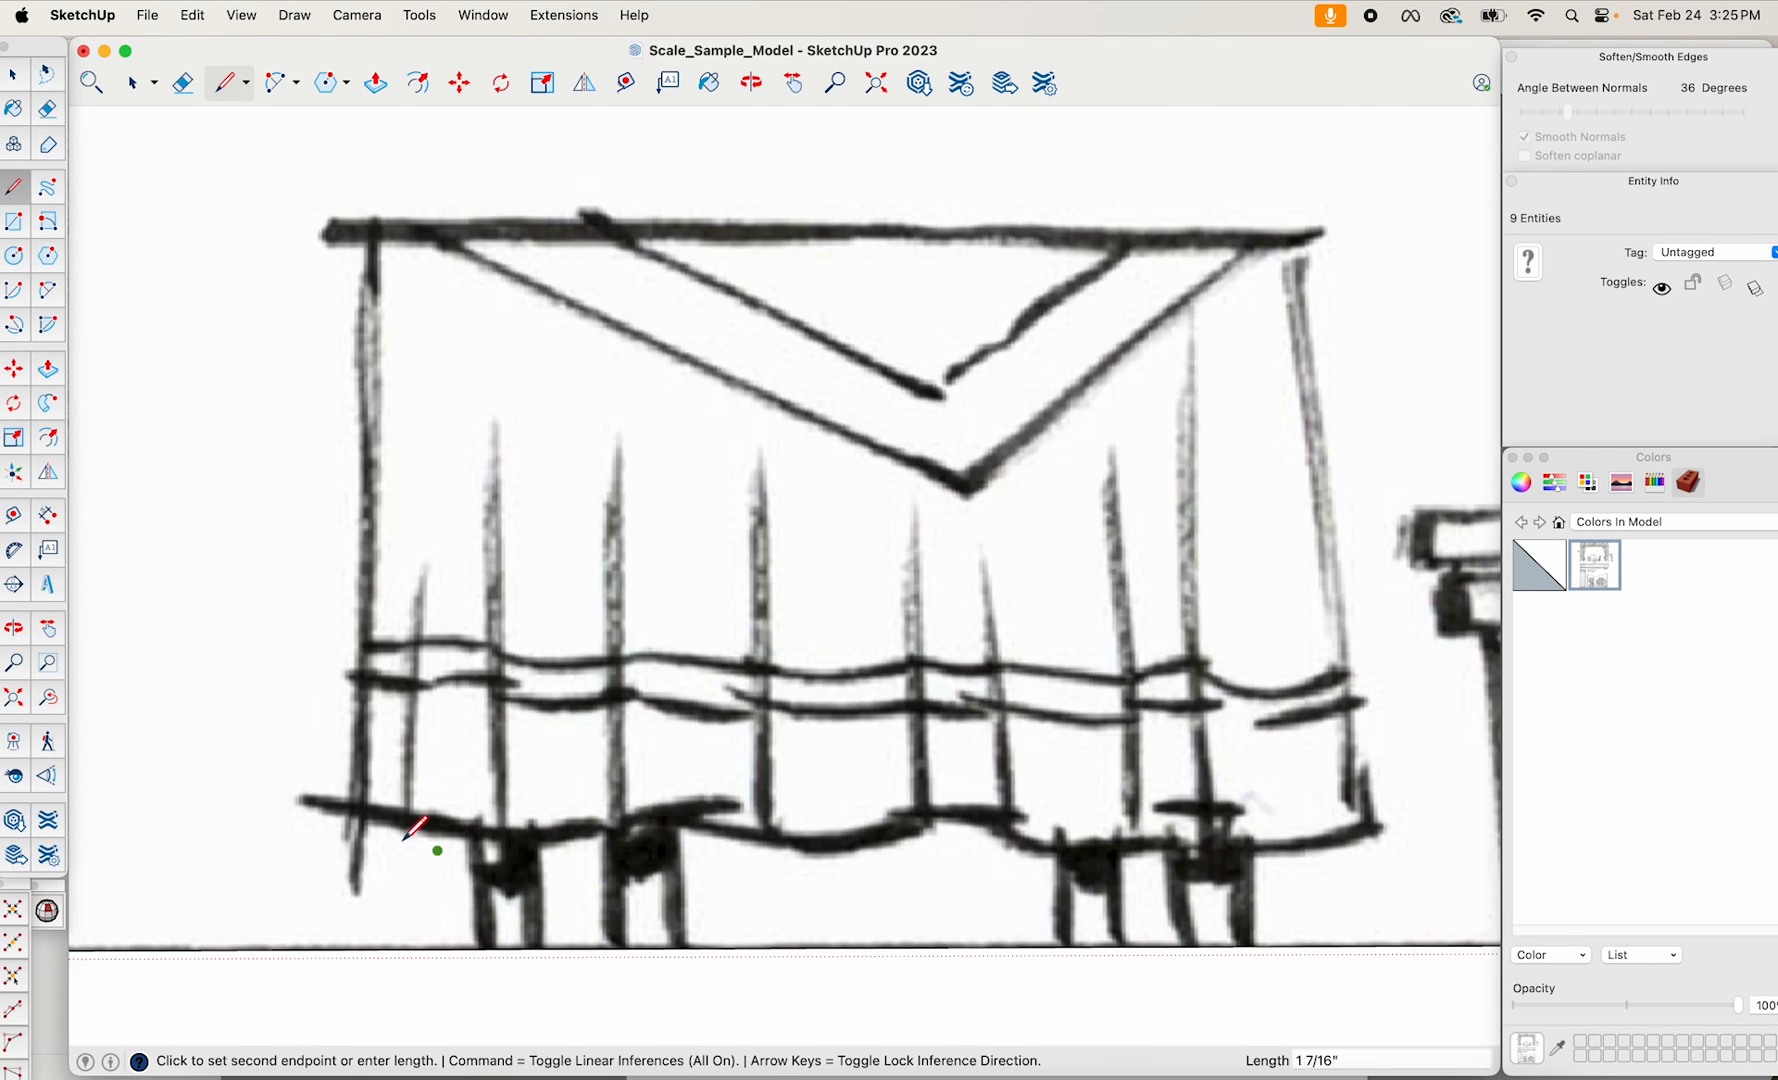
click(478, 948)
key(super+z)
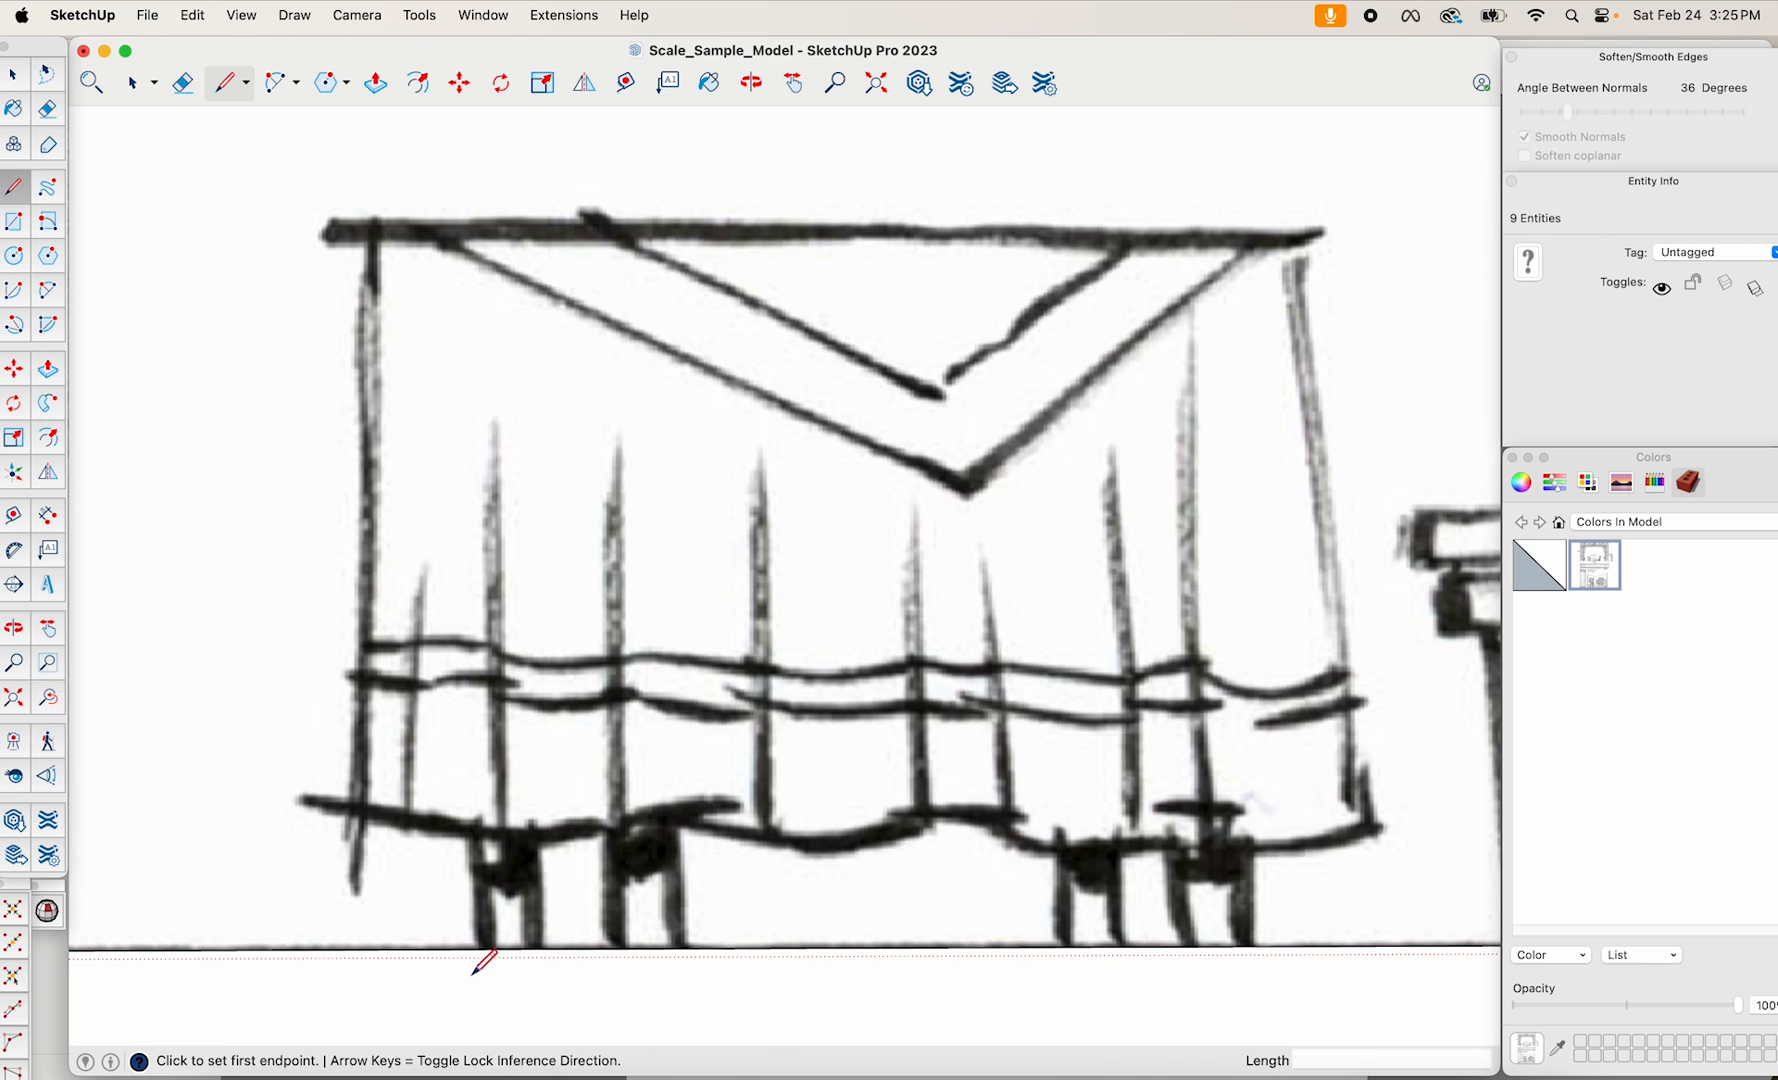
Trace the table from the base edge beside its left leg, around the cloth's lower left corner and up to the tabletop.
click(461, 947)
scroll(456, 839, up, 5)
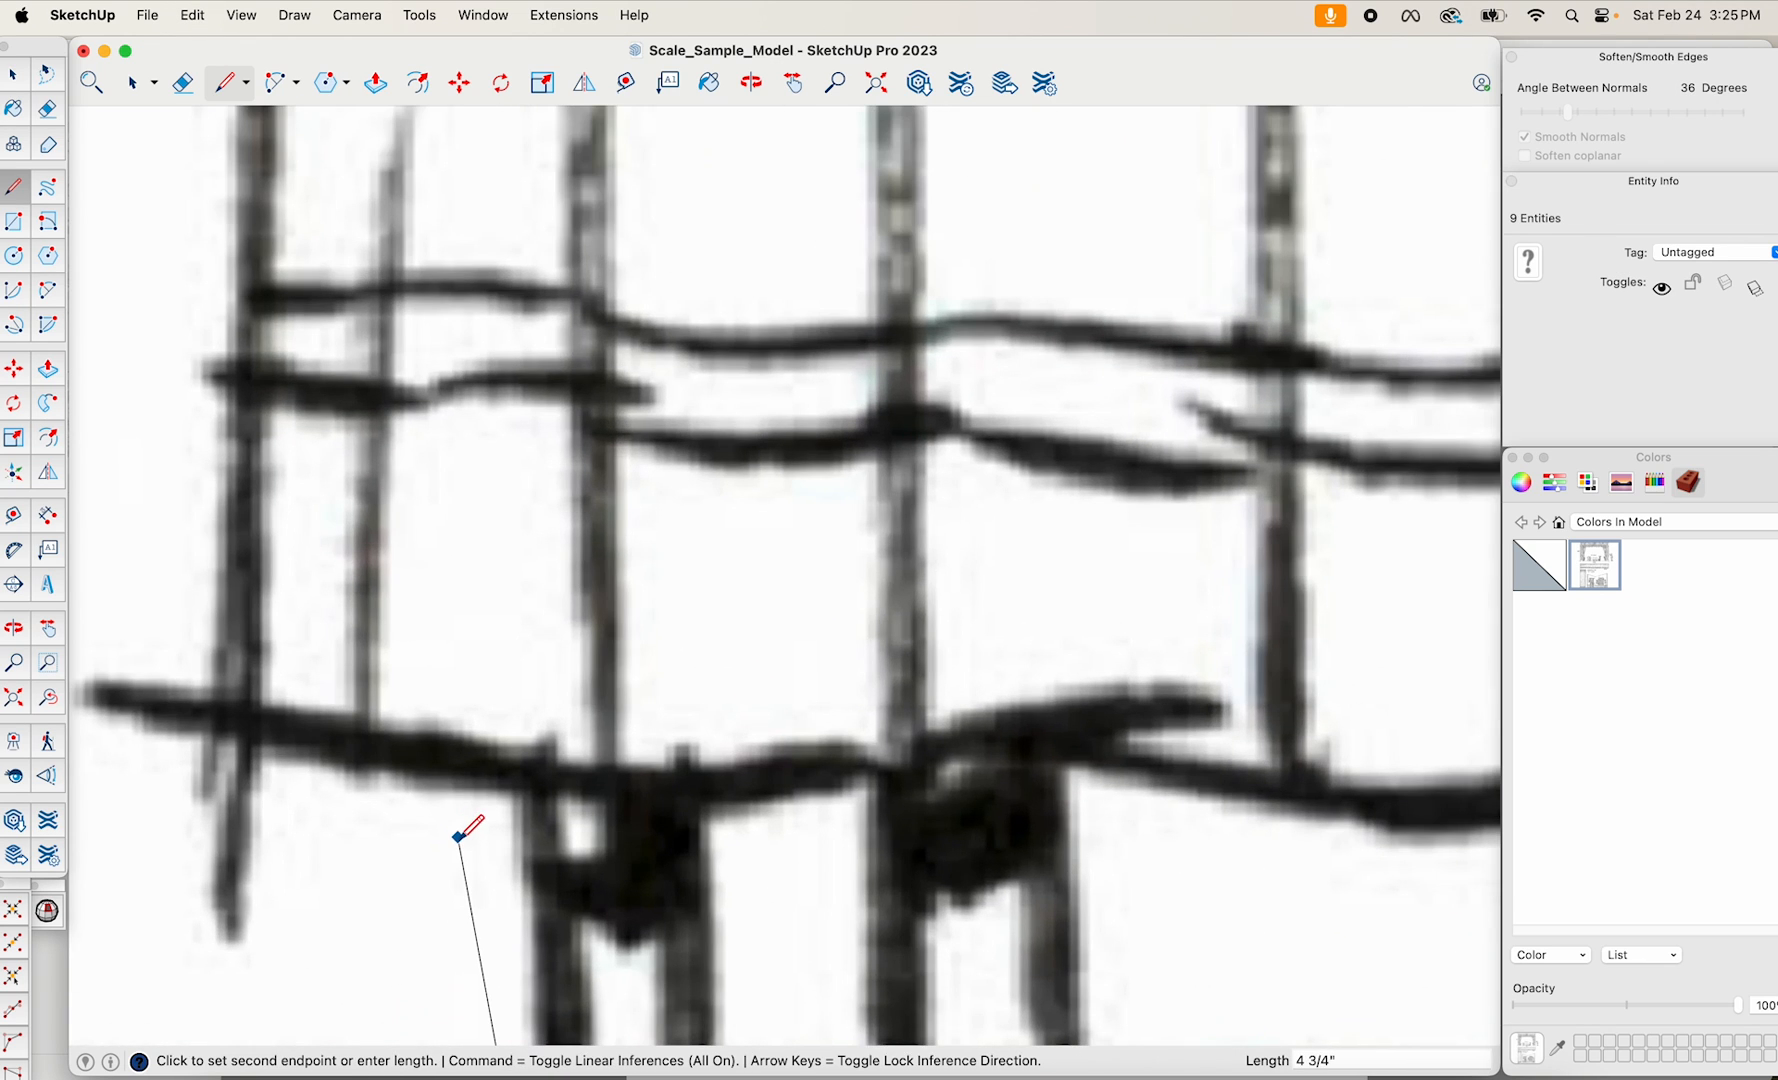
click(458, 836)
click(136, 774)
scroll(140, 775, down, 5)
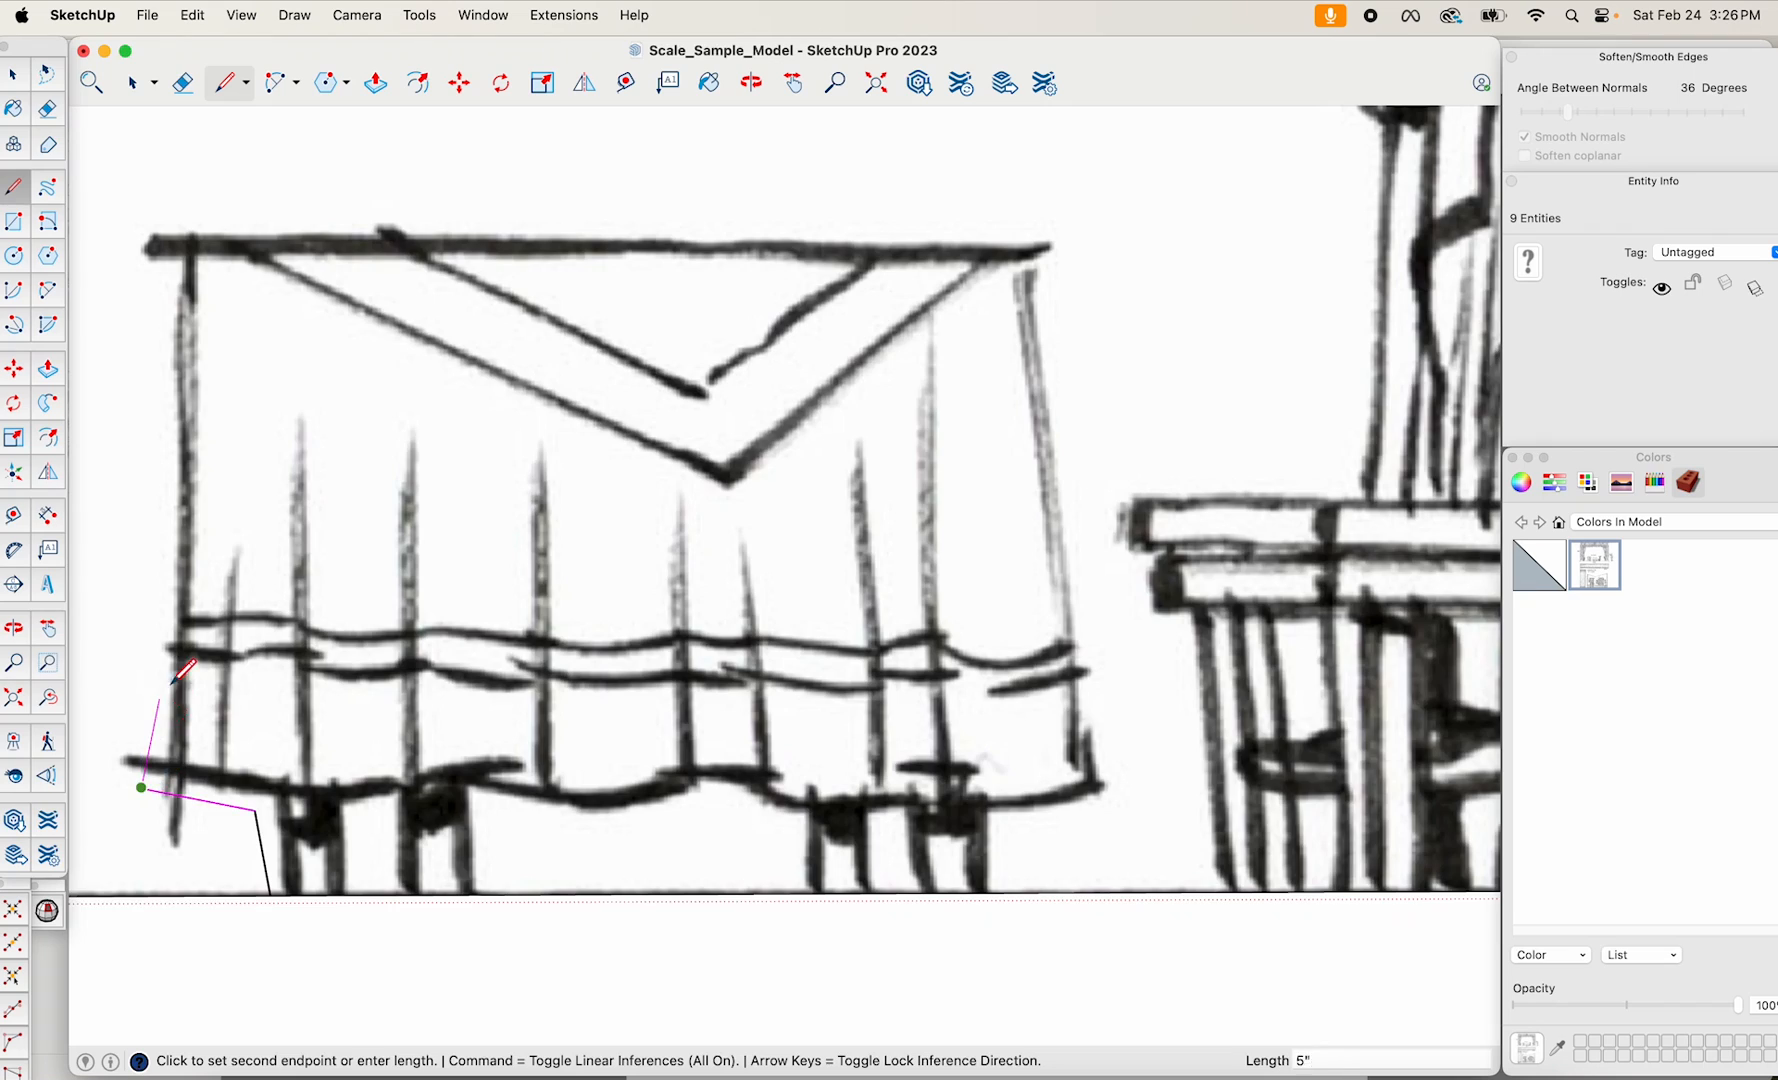
scroll(157, 424, up, 4)
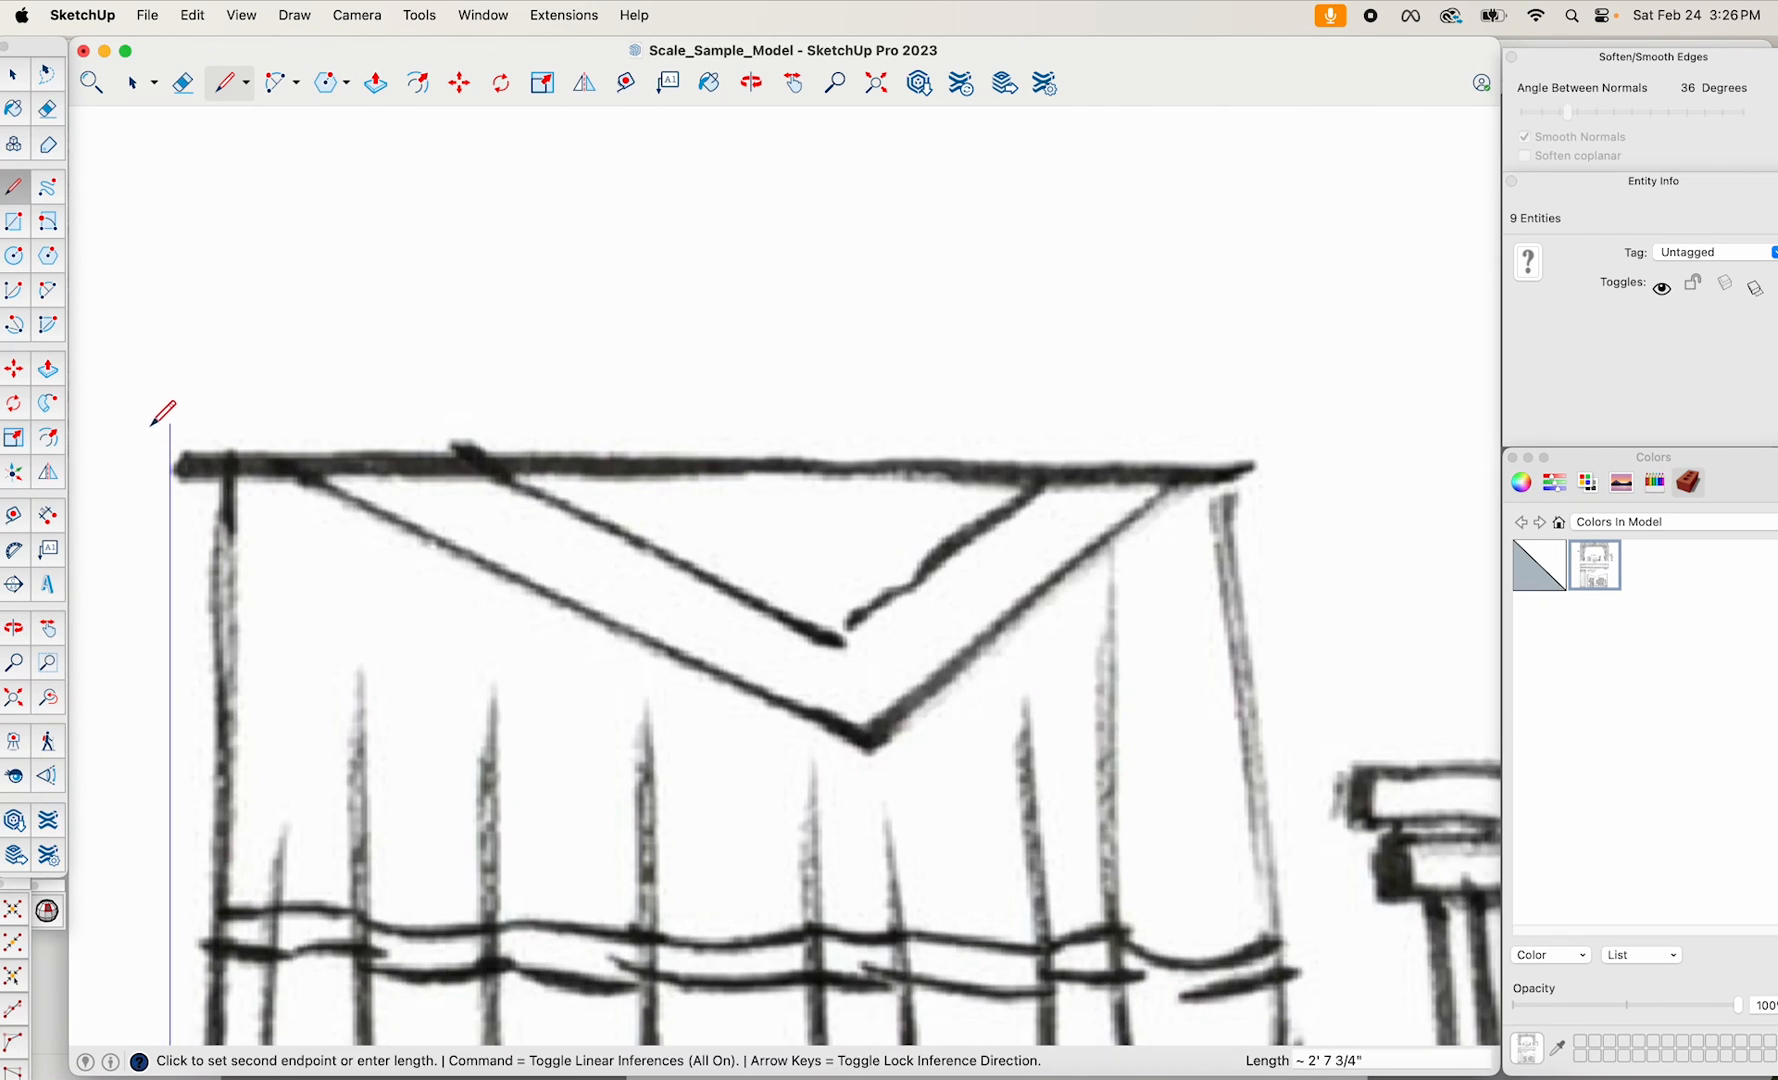
click(202, 434)
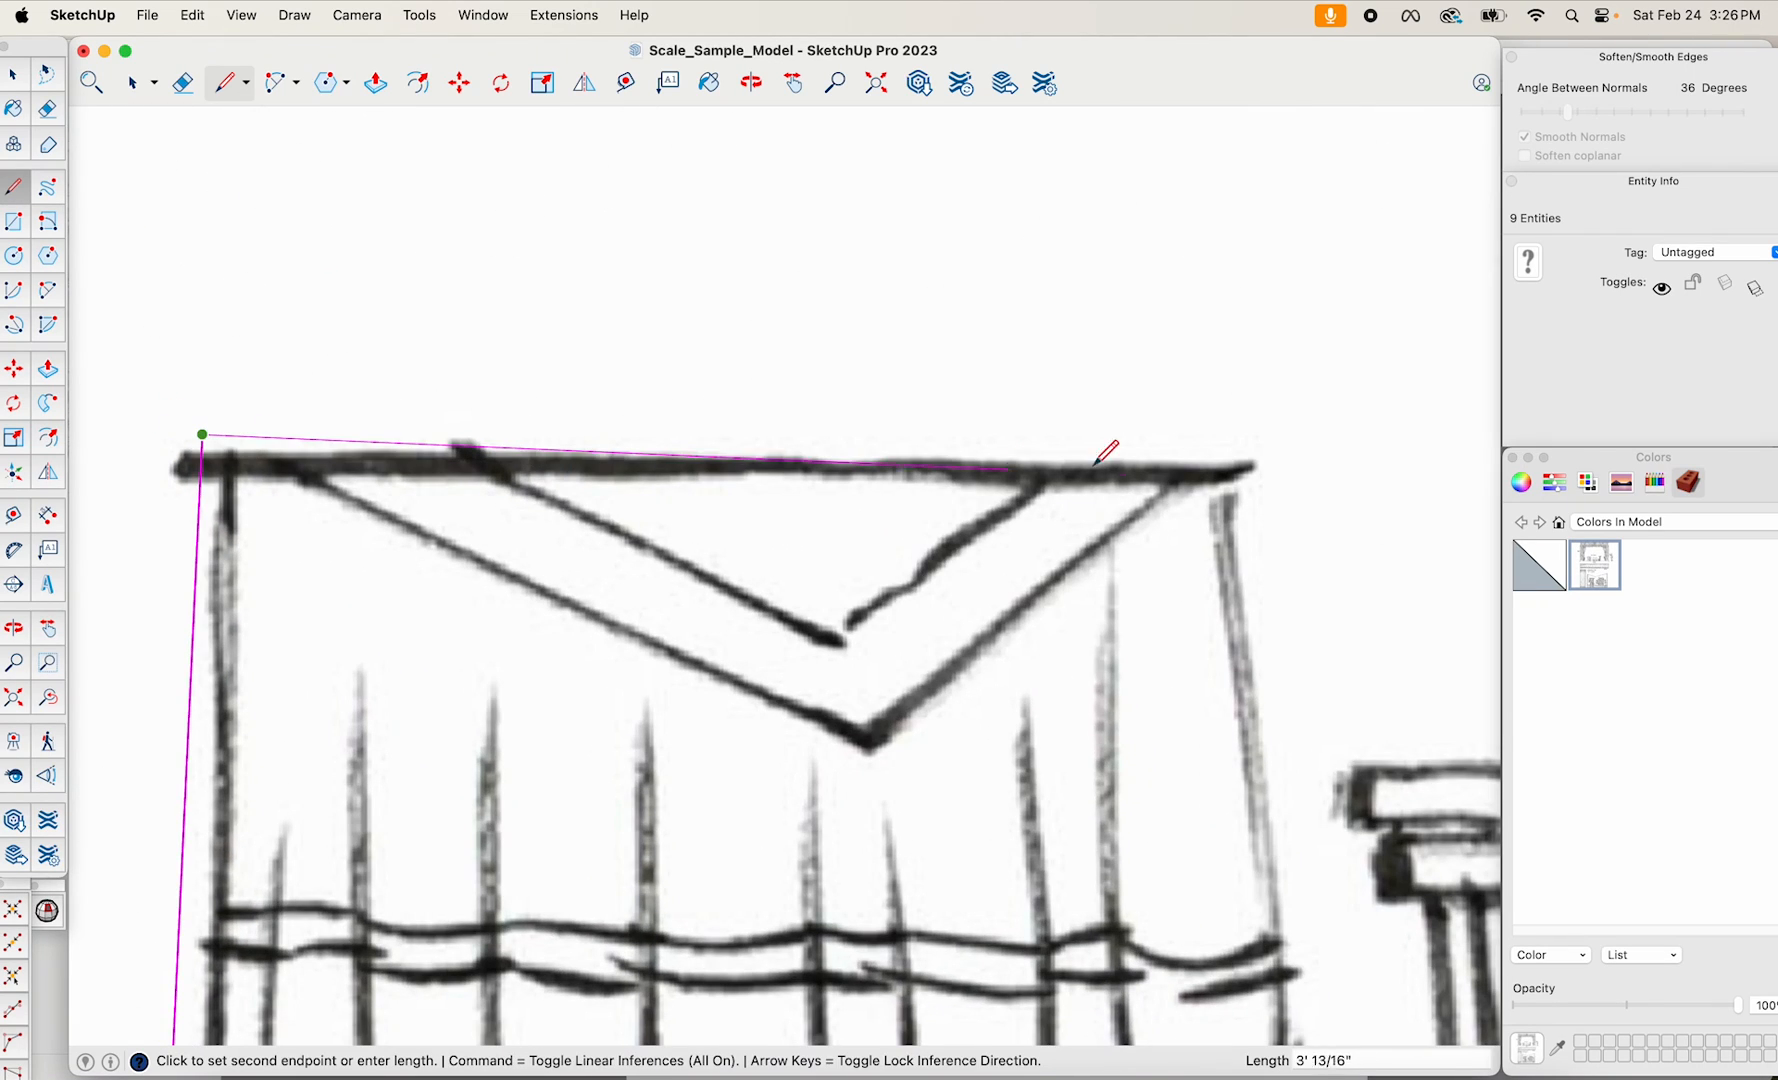
Continue the table outline across the tabletop, down the cloth's right side and back to the base edge beside the right leg.
click(1253, 433)
scroll(1300, 700, down, 3)
scroll(1334, 841, up, 5)
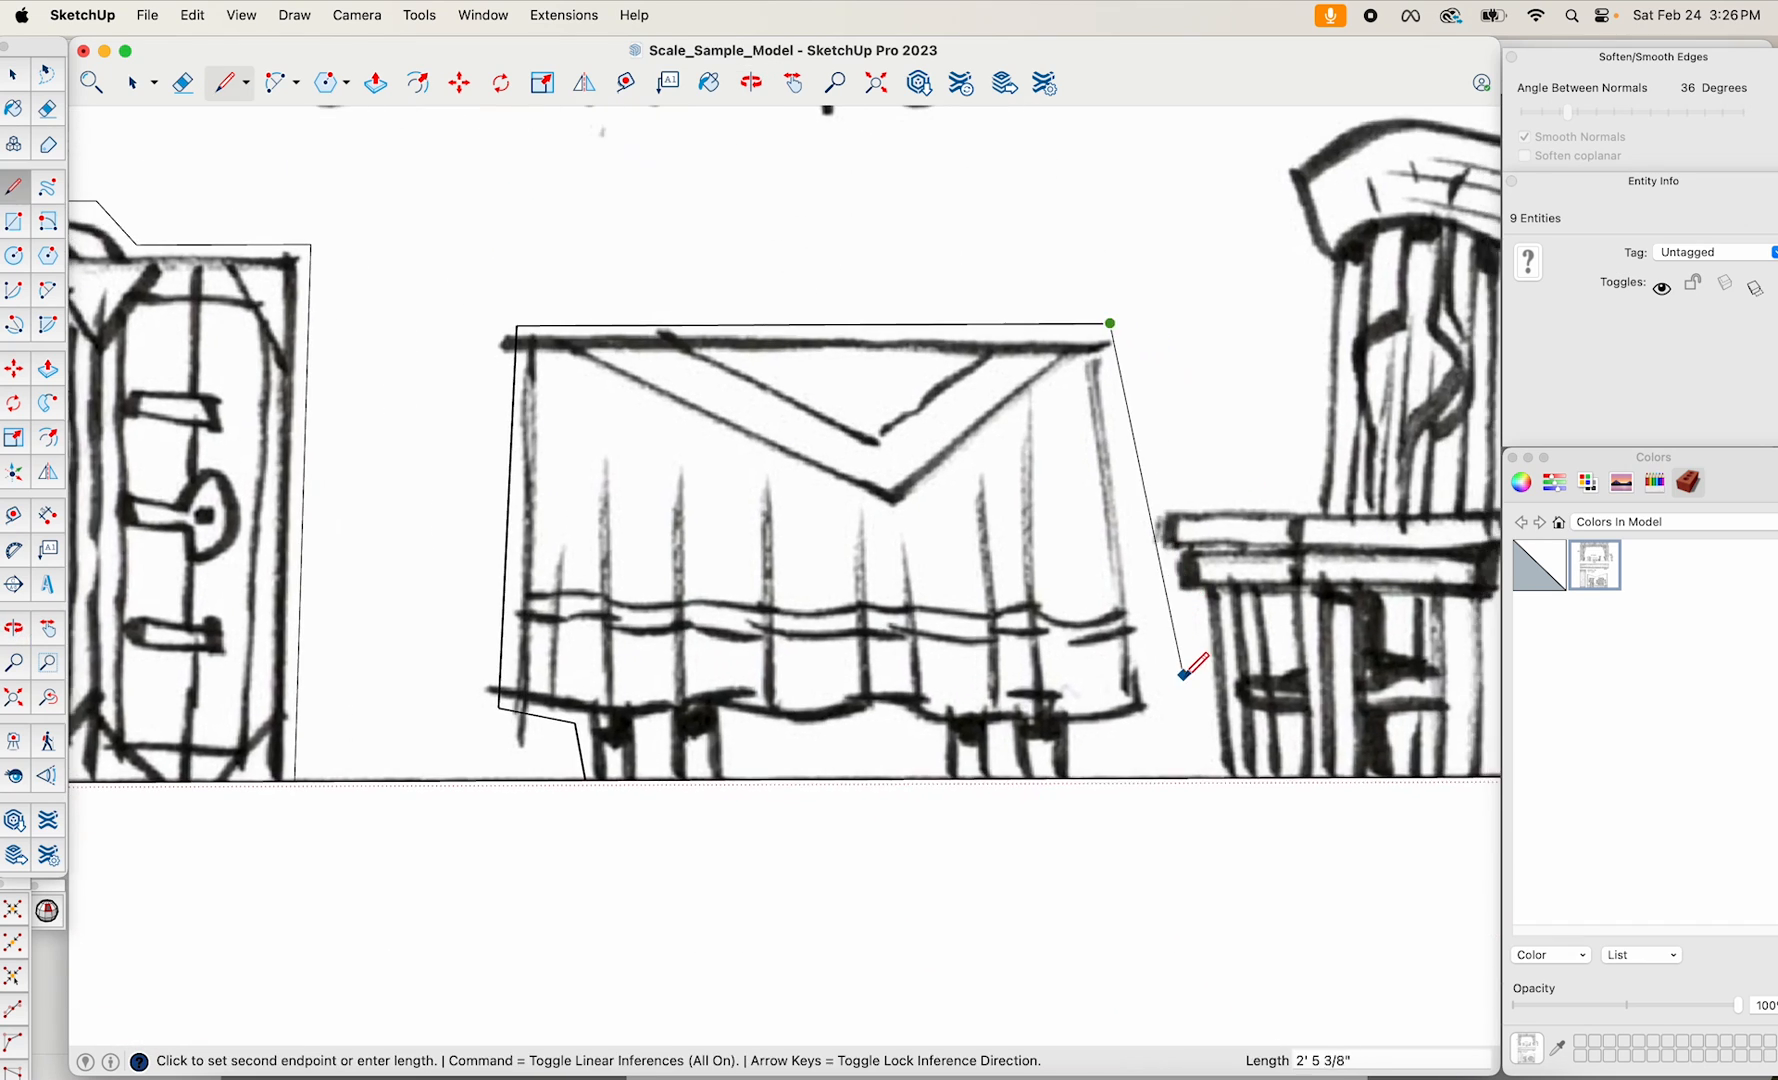
click(1113, 771)
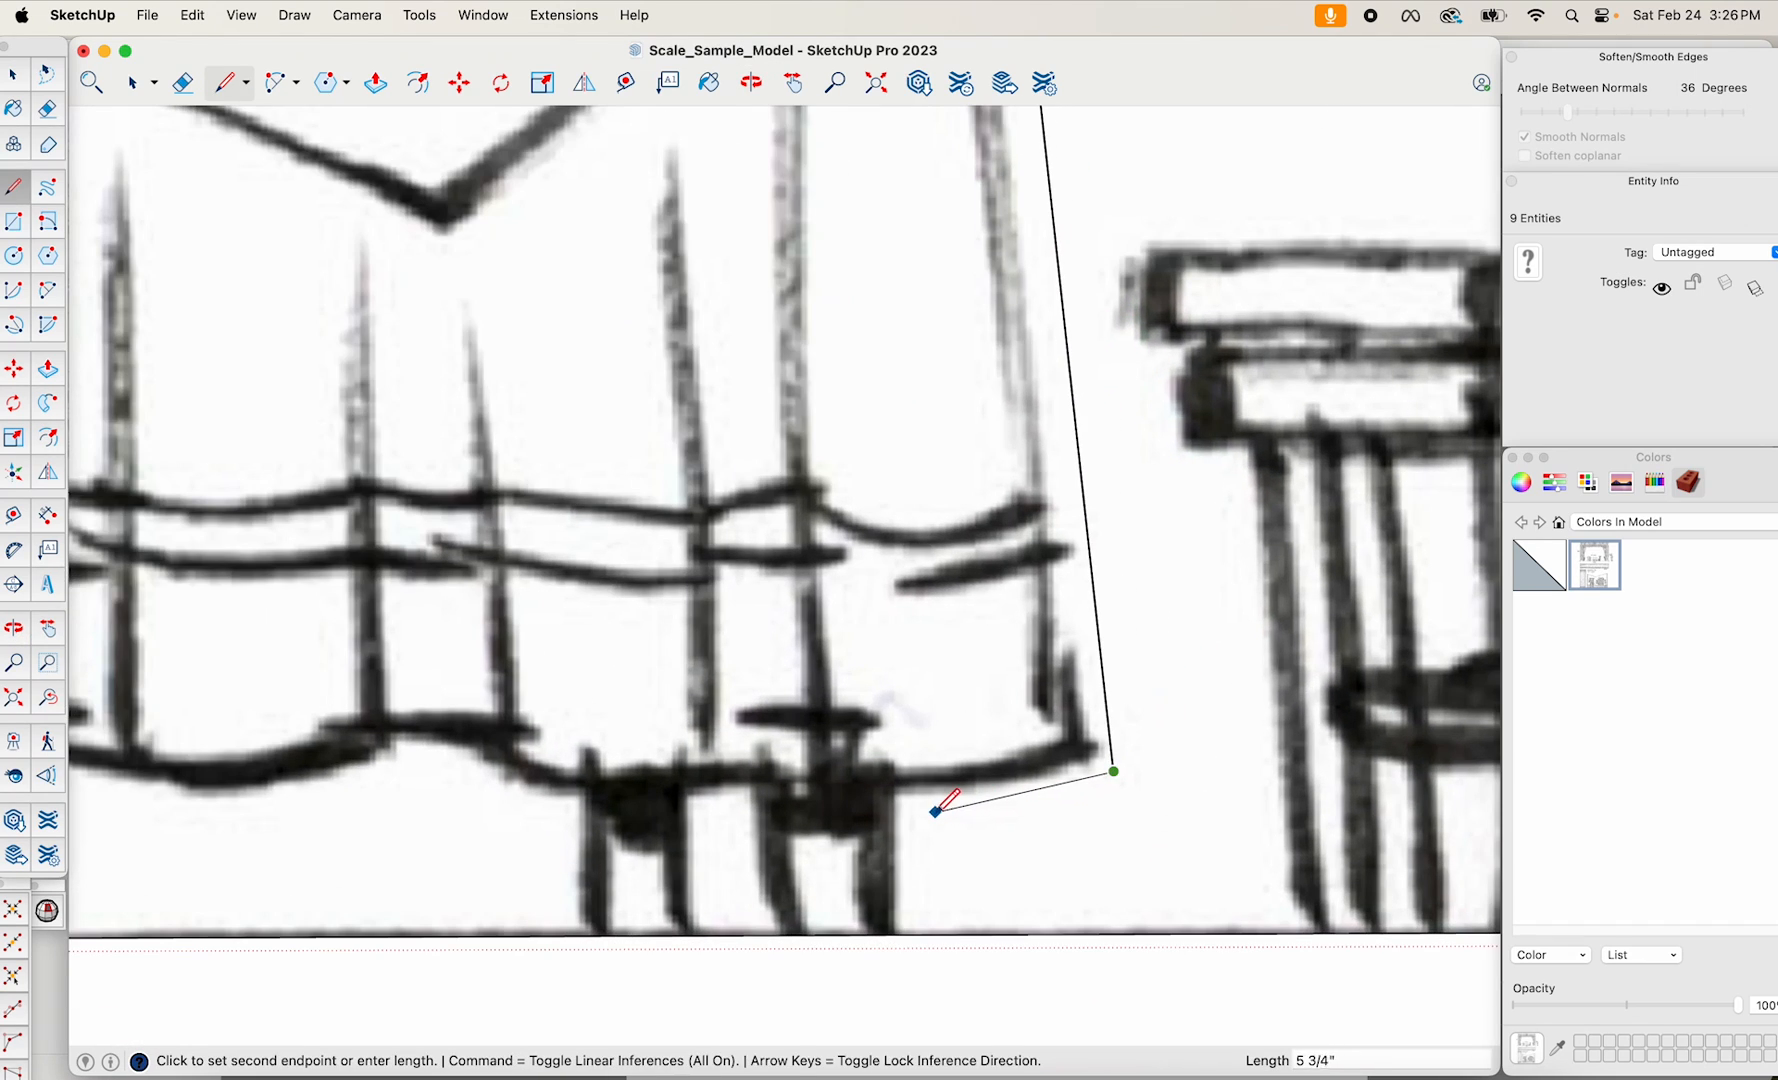
click(926, 932)
Outline the three openings between the table's legs, following the cloth's hem and ending each outline on the base edge.
scroll(956, 897, down, 4)
scroll(921, 897, up, 6)
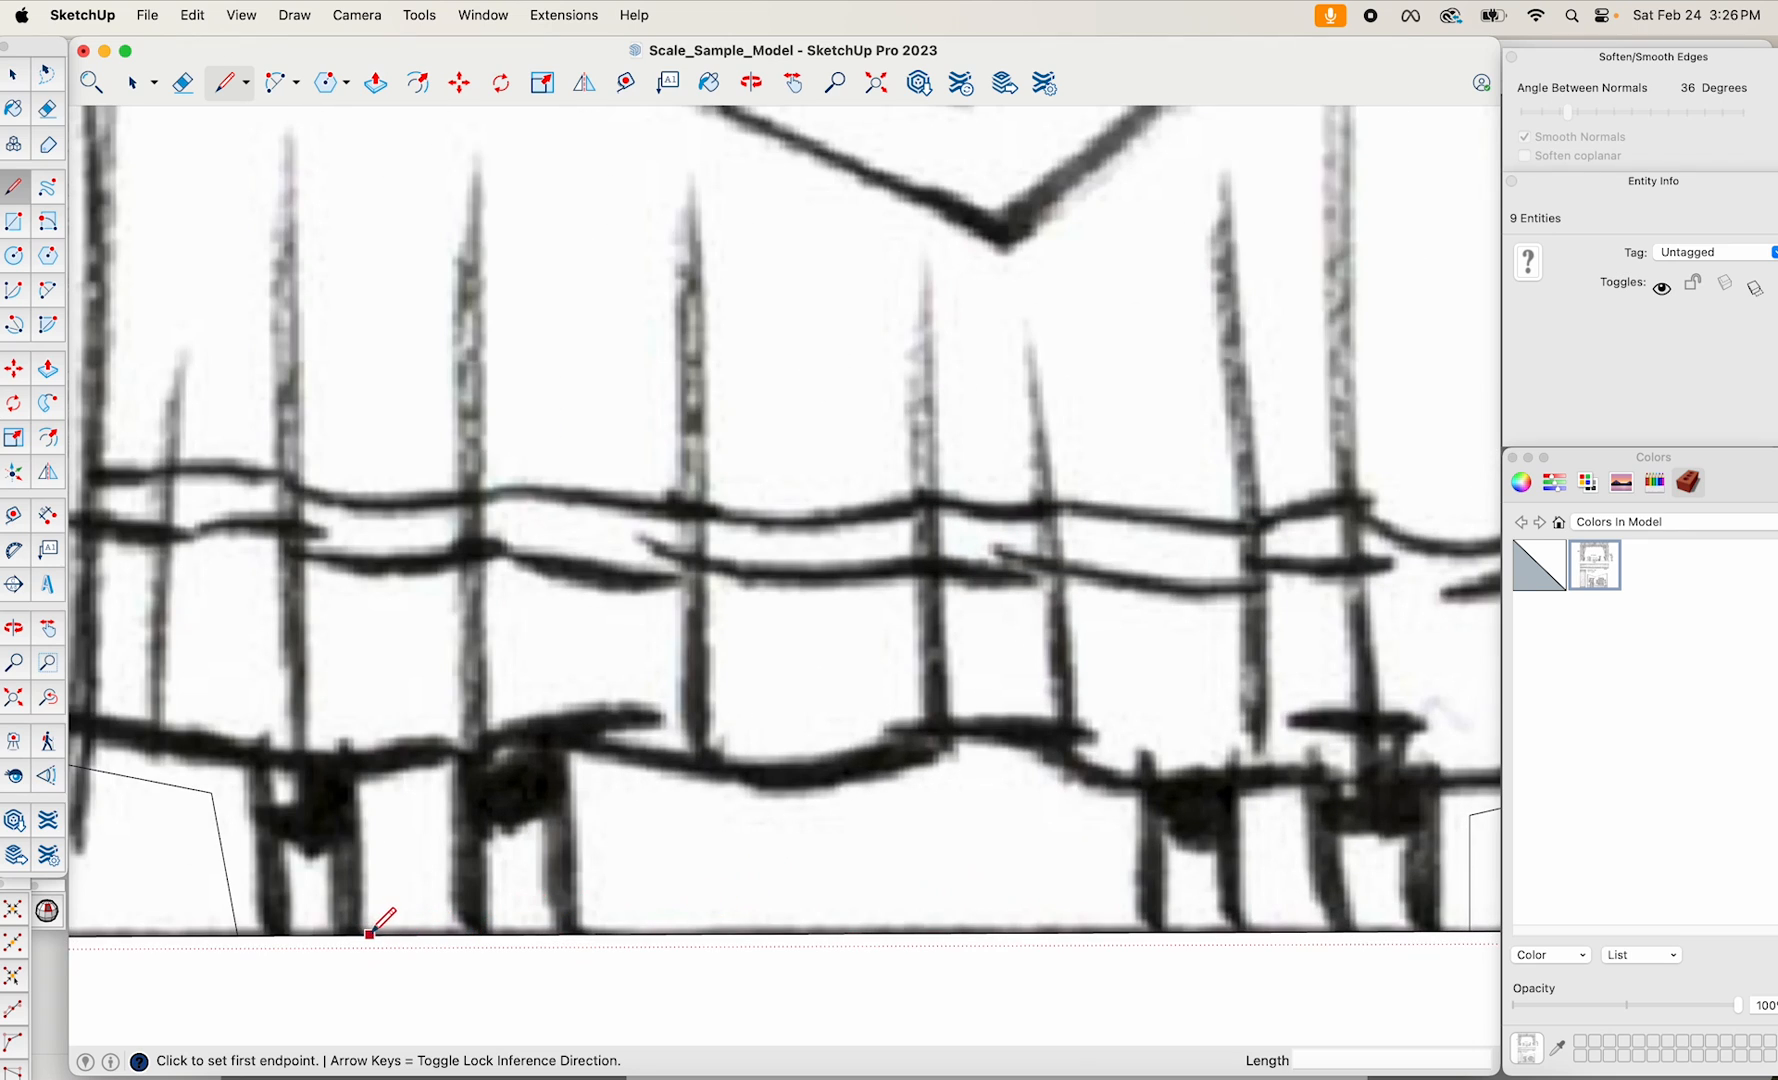
click(380, 933)
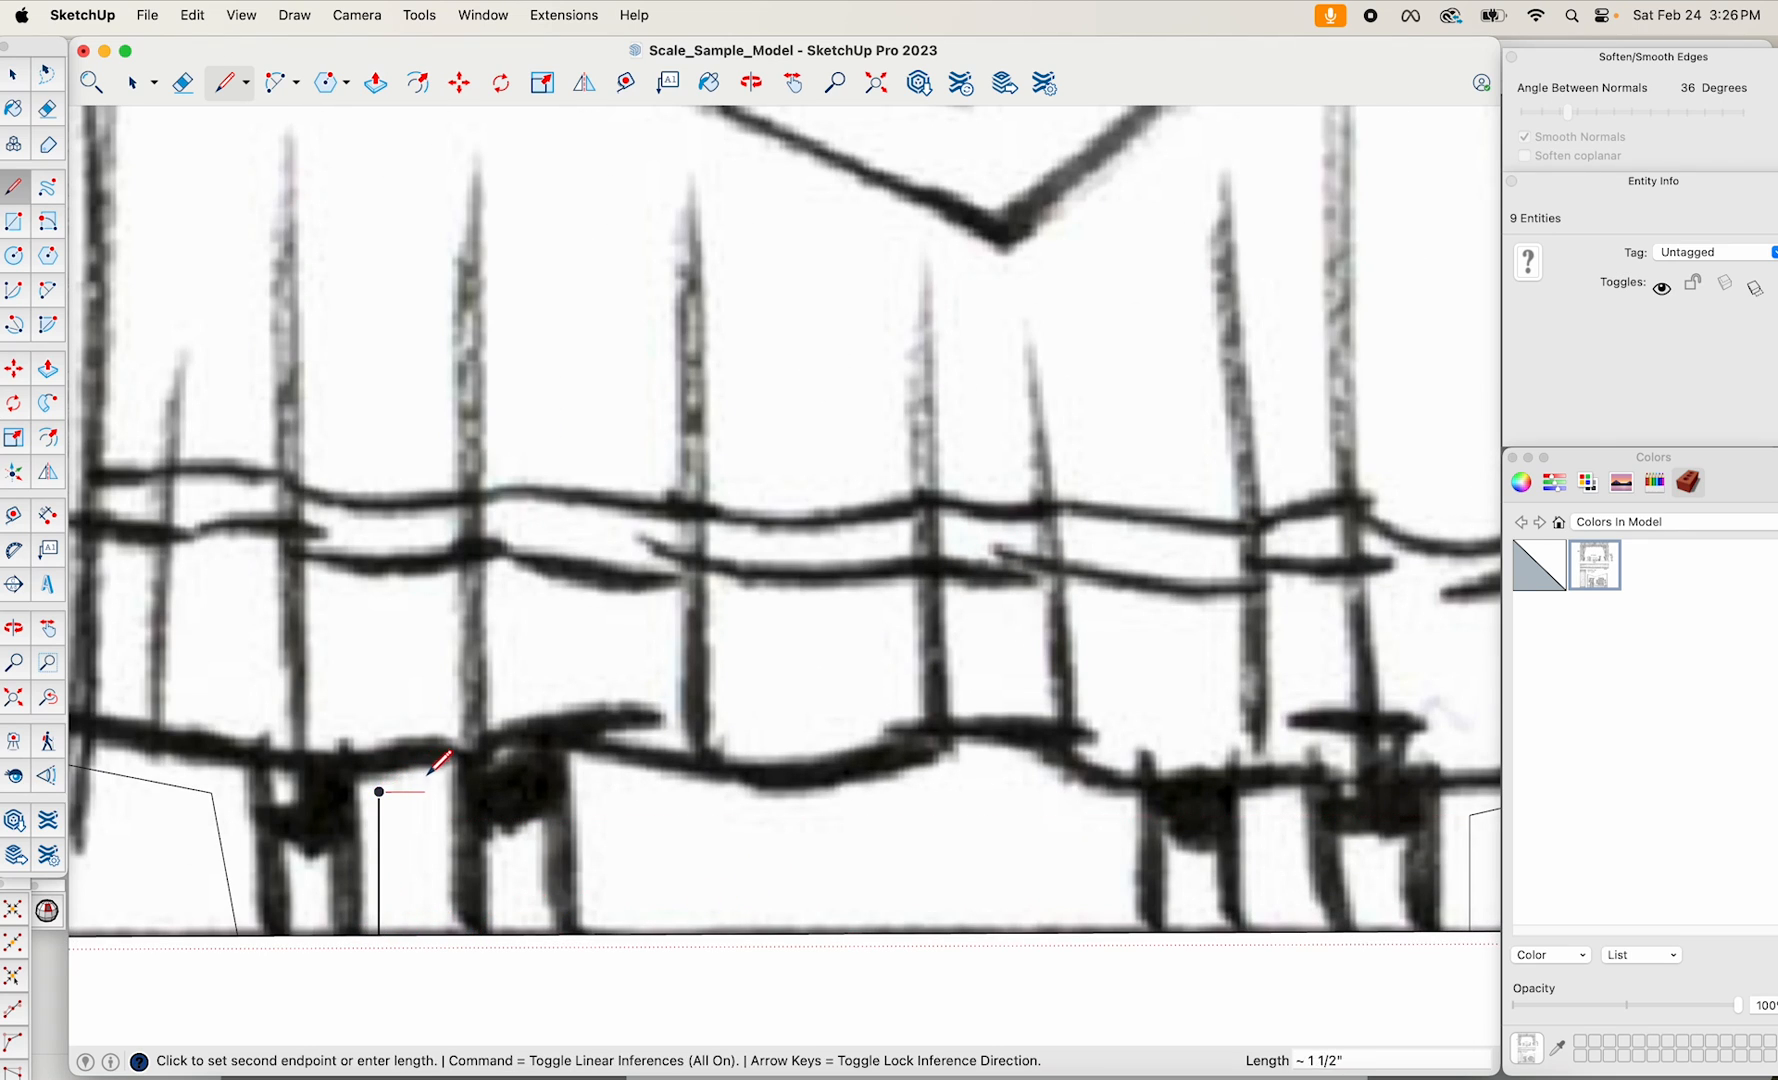
click(436, 933)
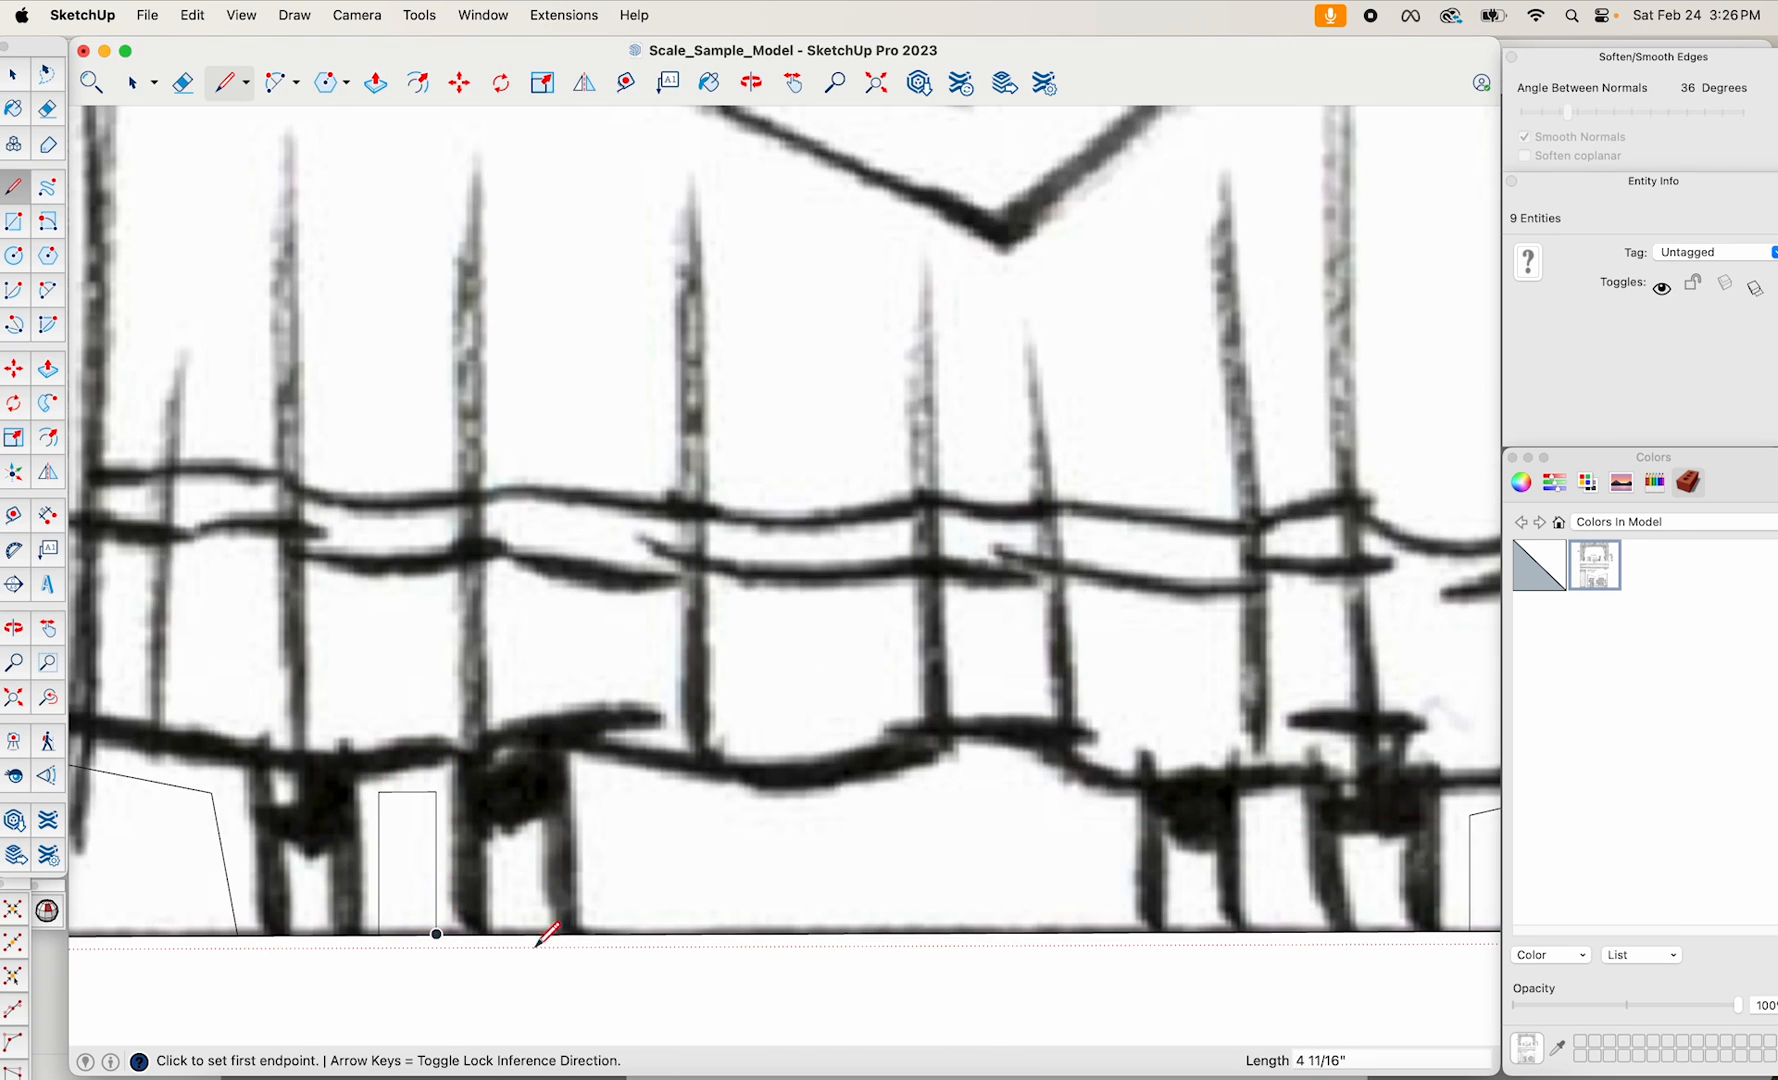
click(598, 933)
click(598, 777)
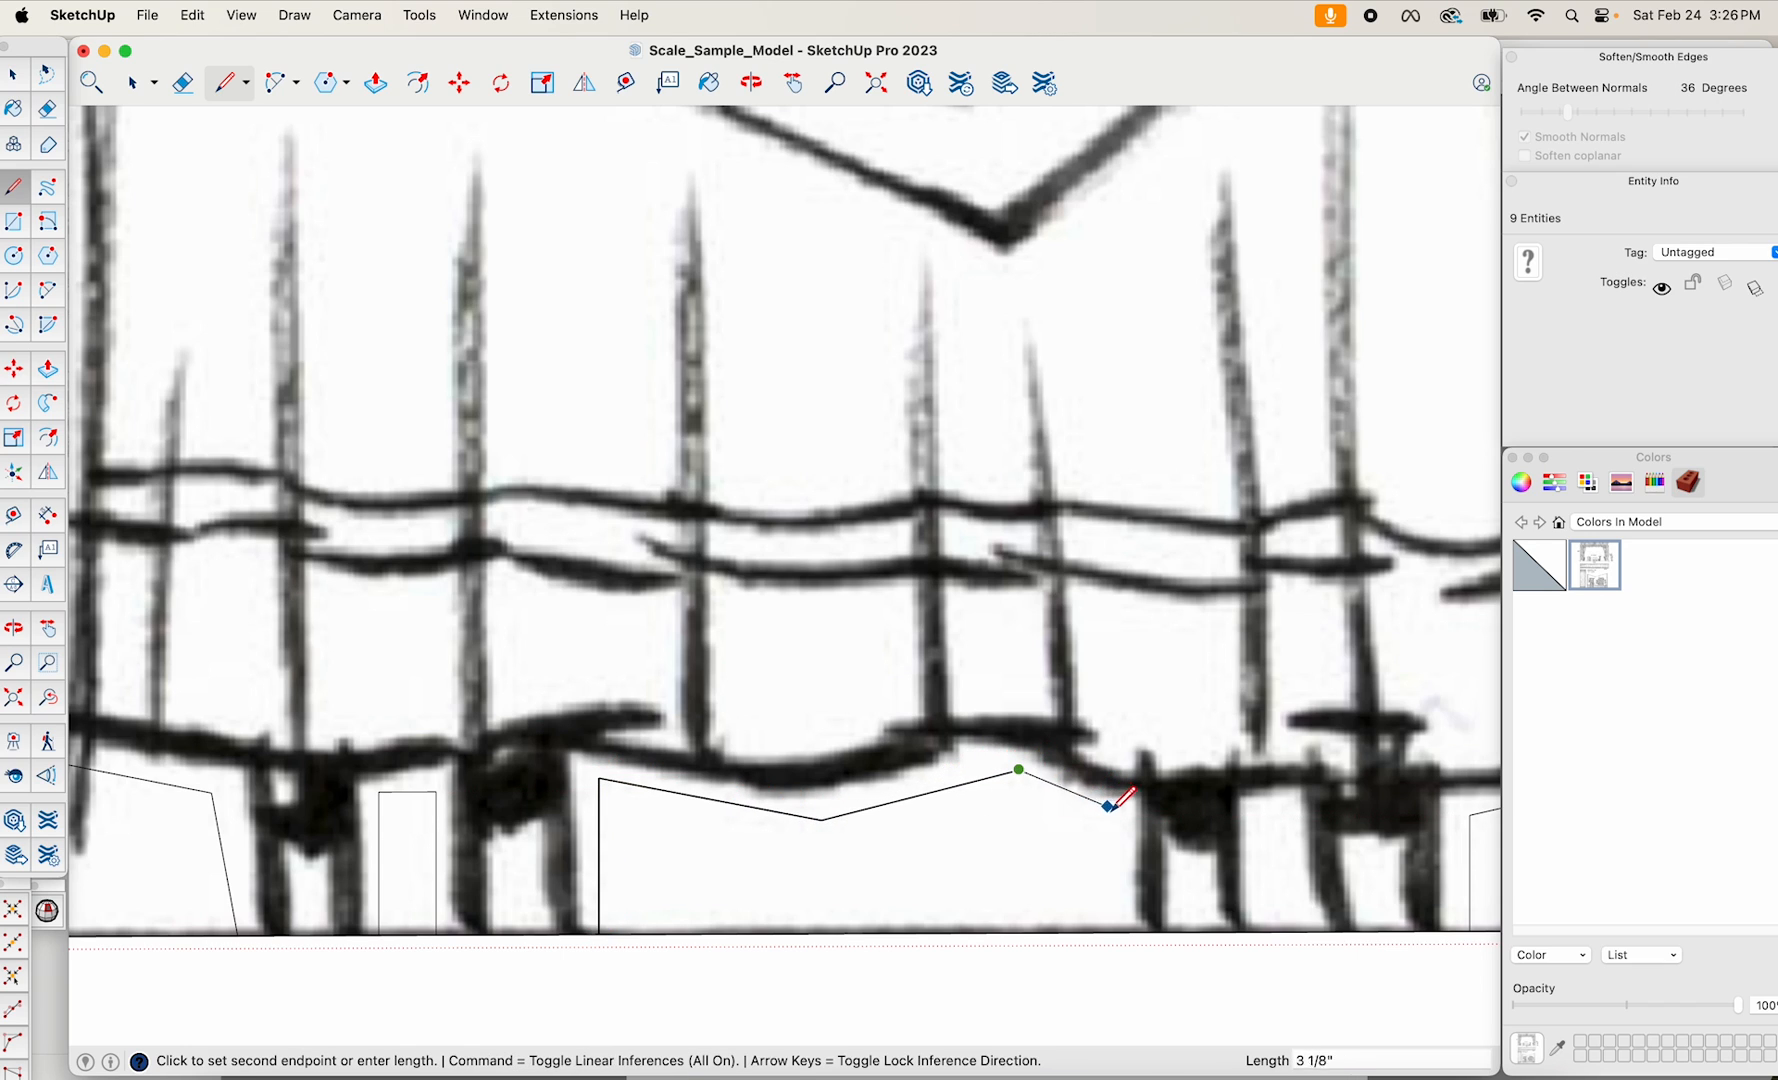
click(1120, 930)
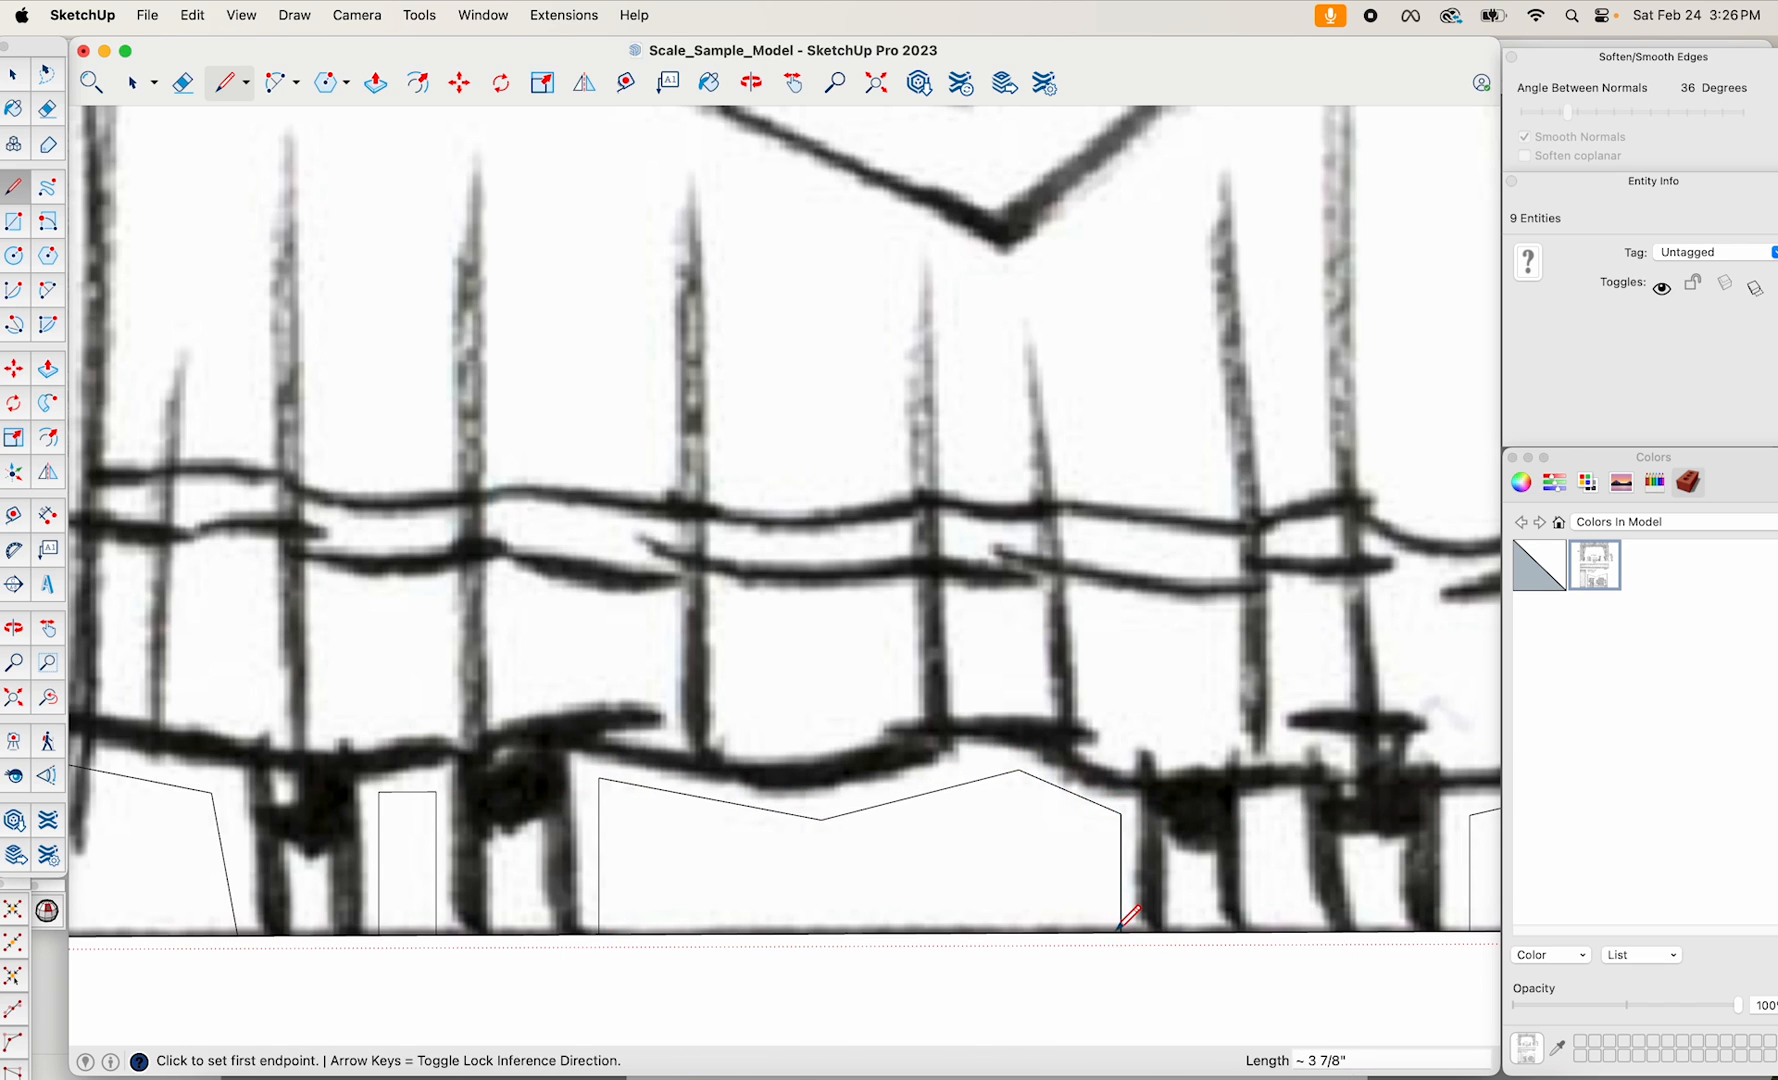
click(1258, 931)
click(1258, 812)
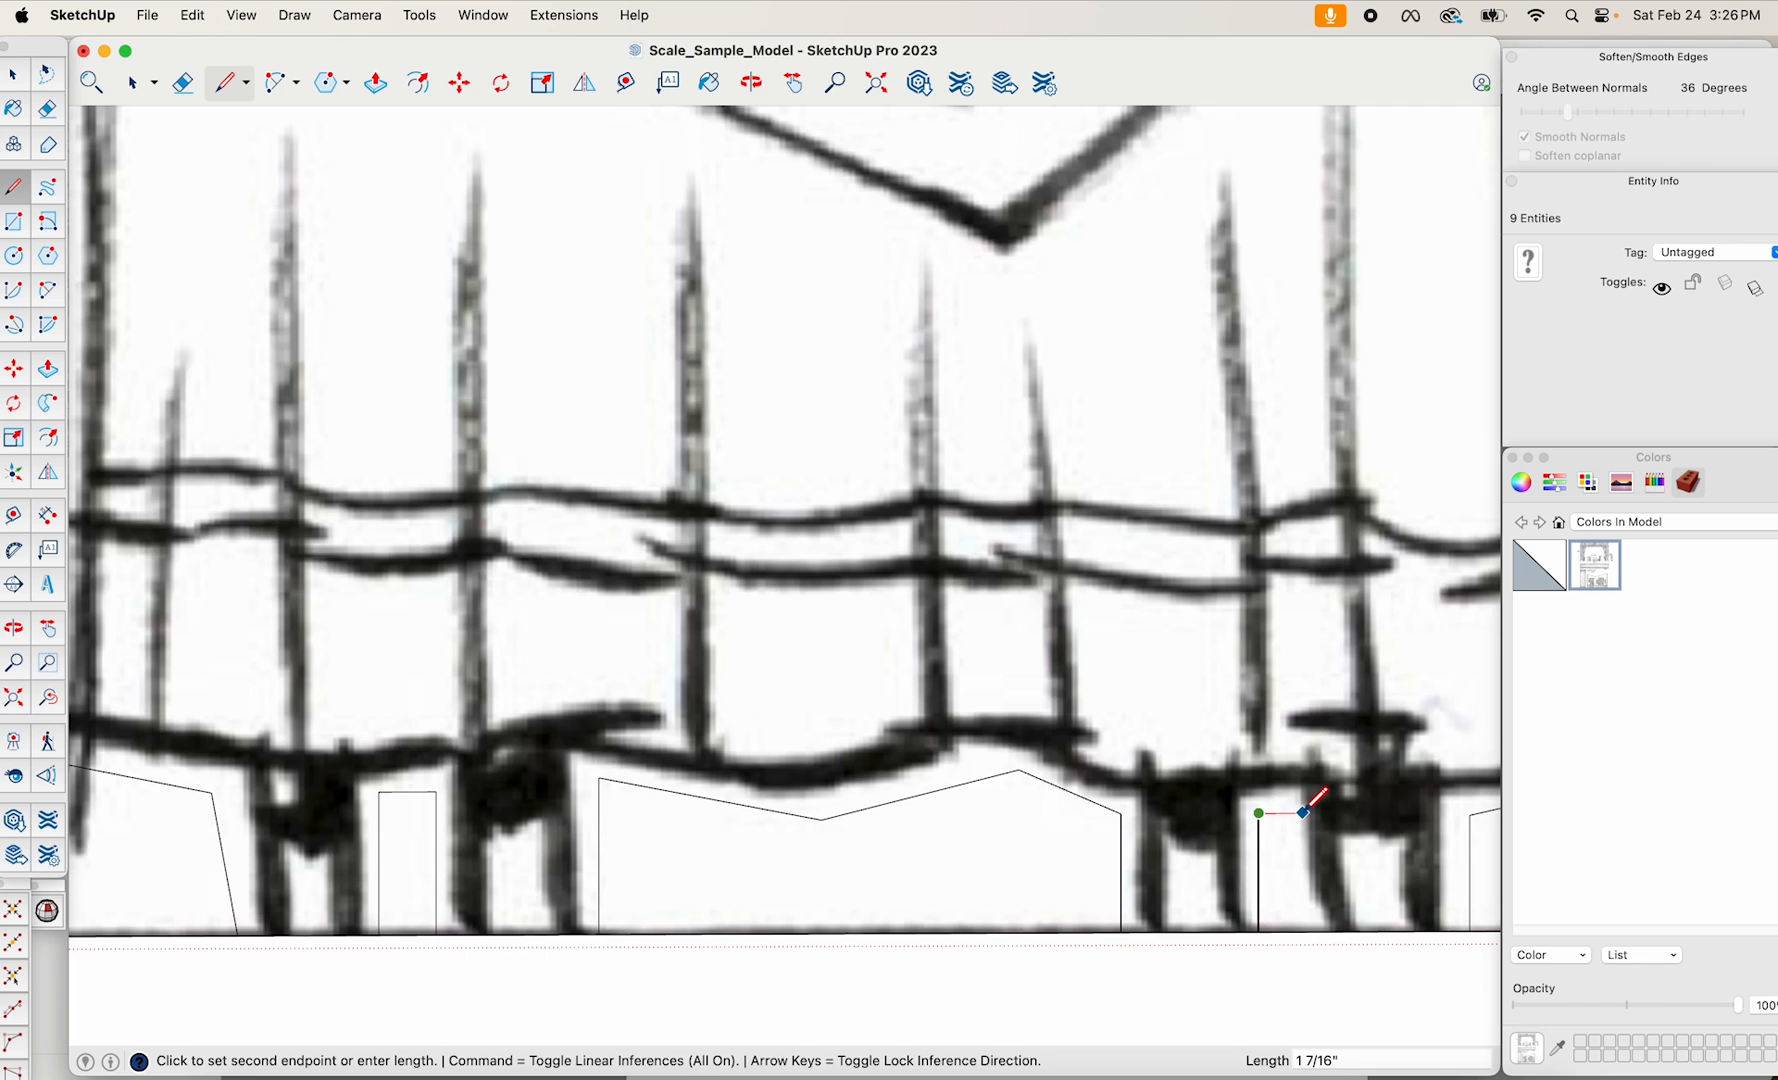
click(1298, 931)
Copy the traced table face horizontally out of the Set Props panel, placing it just right of the suitcase copy.
scroll(1306, 930, down, 8)
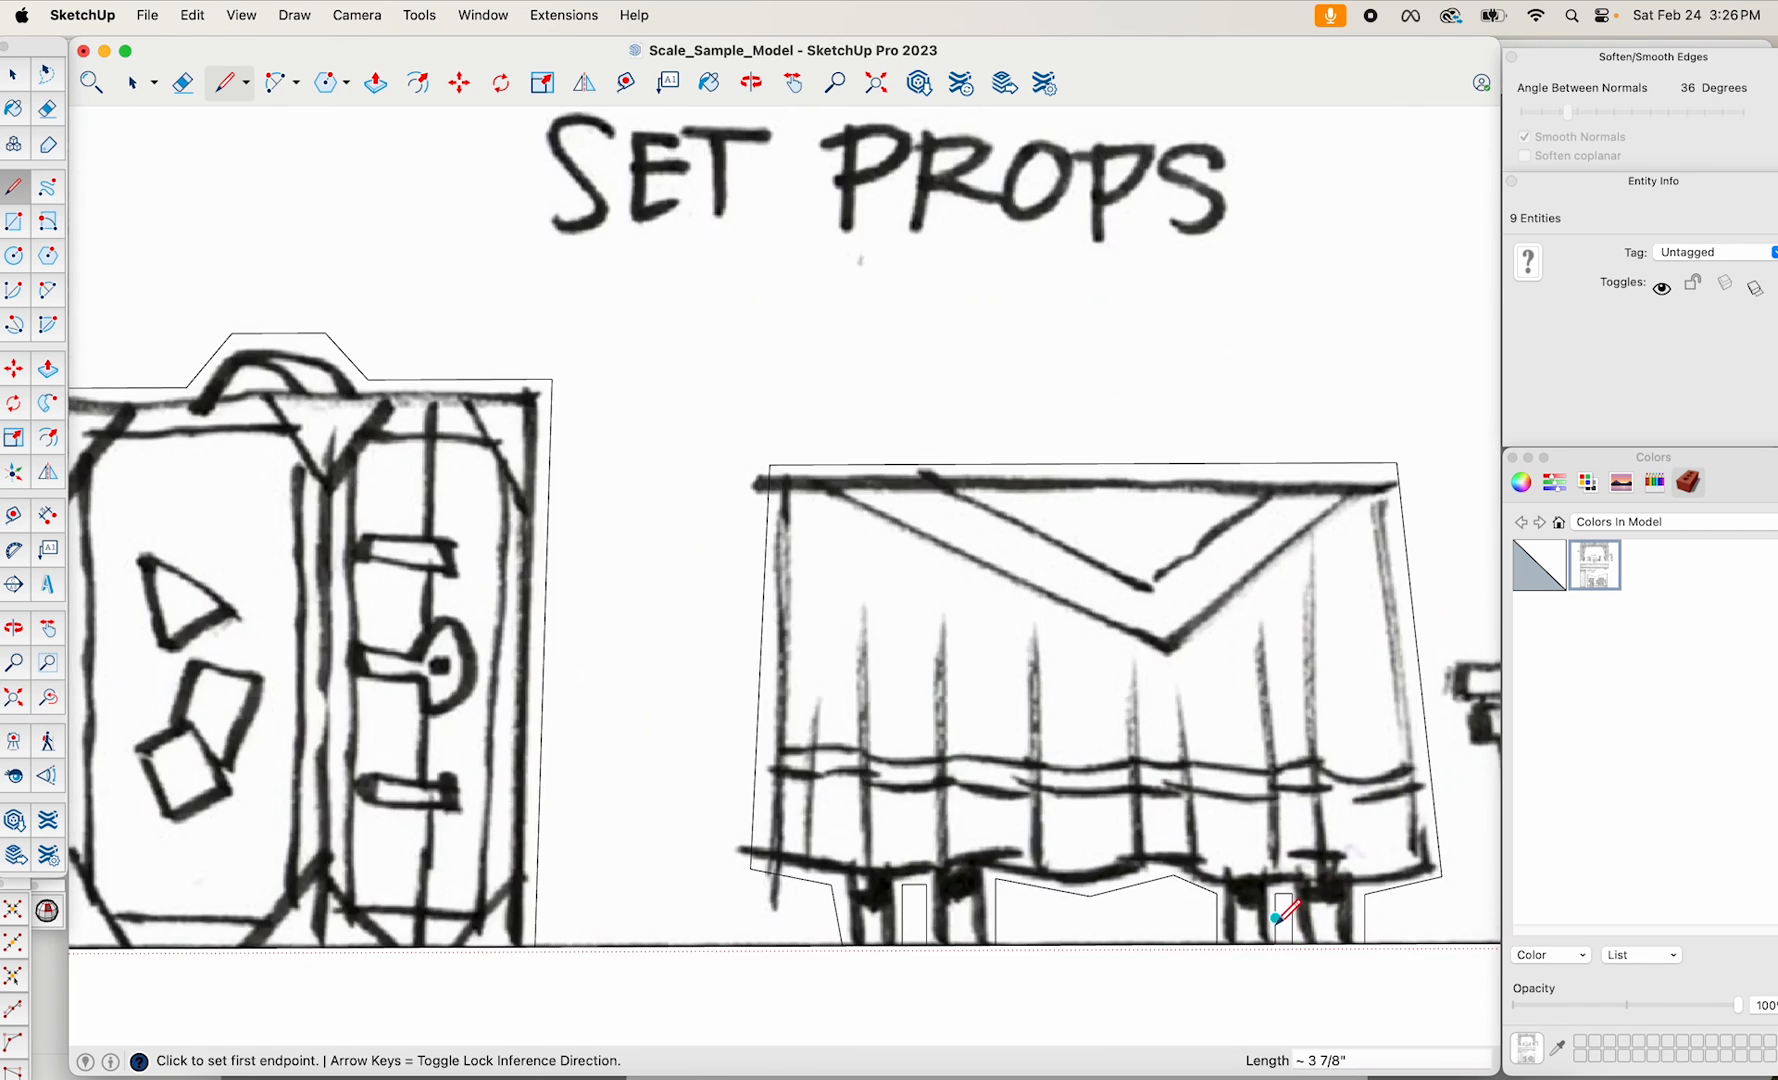
key(space)
click(1283, 862)
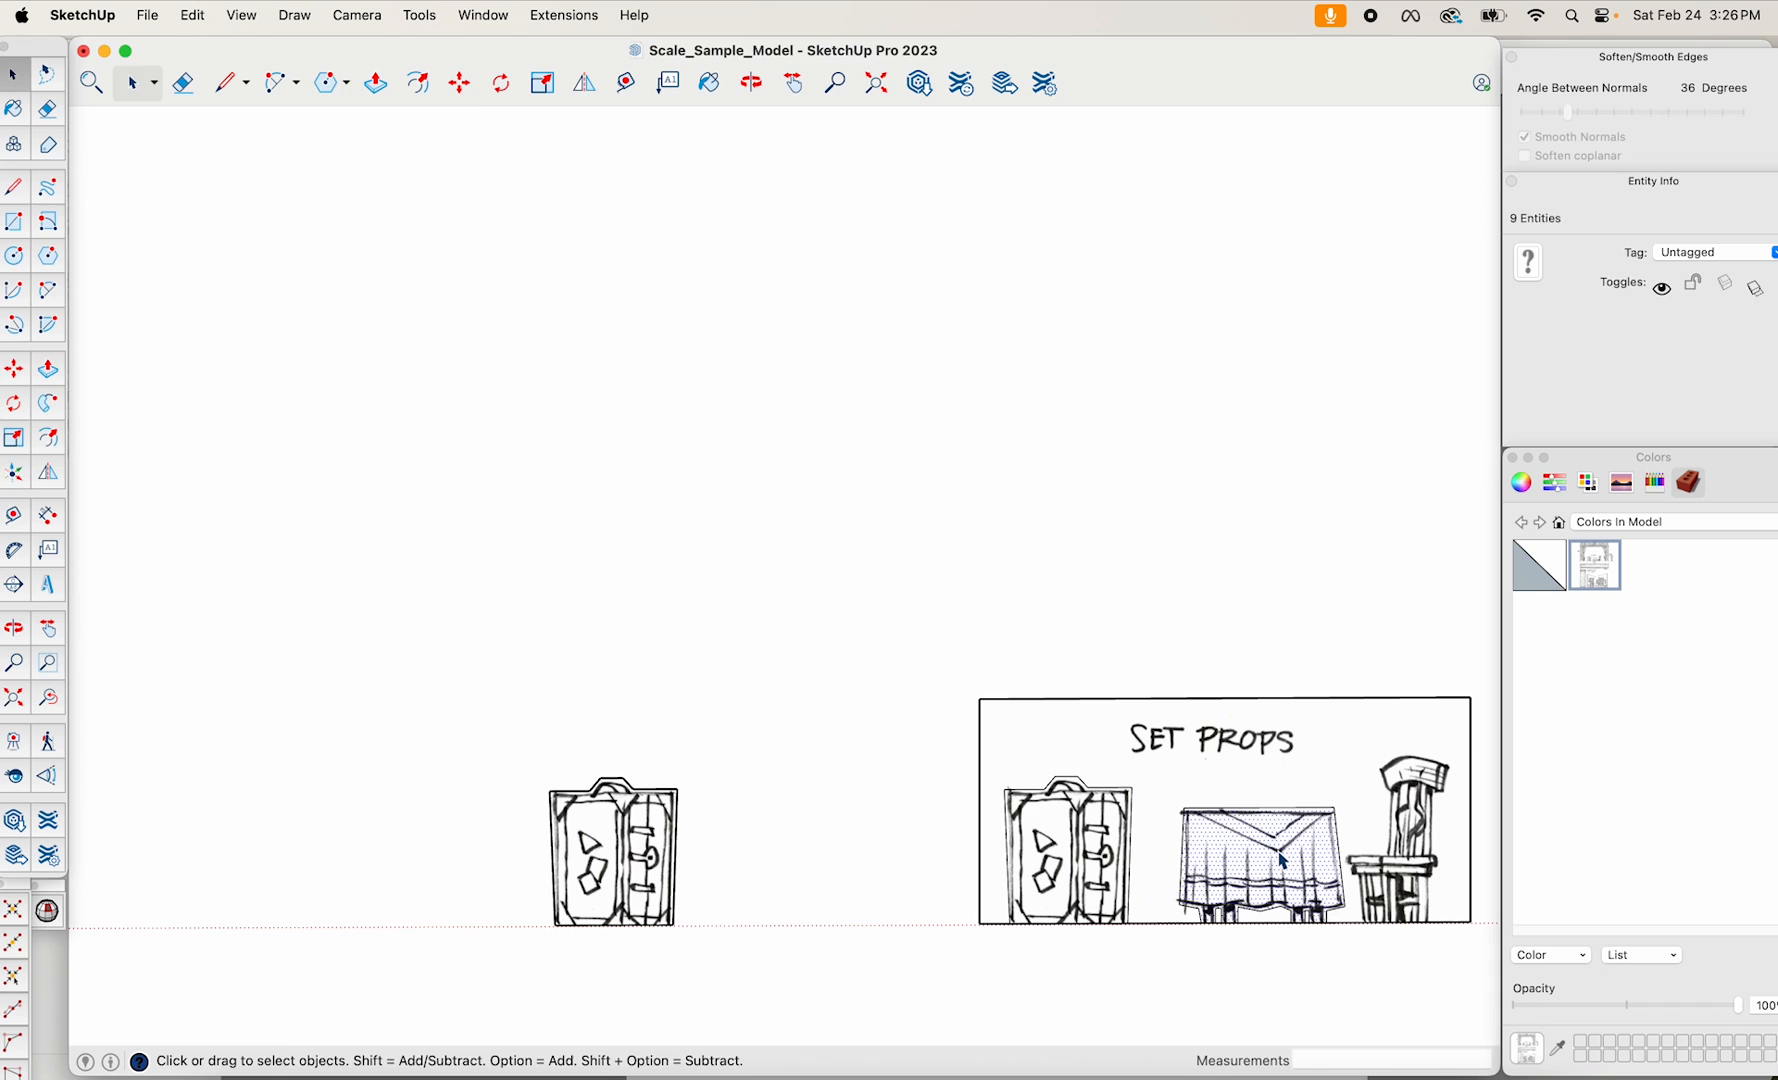
key(m)
click(1258, 845)
click(788, 847)
key(space)
Make the copied table face a component with the definition name Table Prop.
right_click(792, 866)
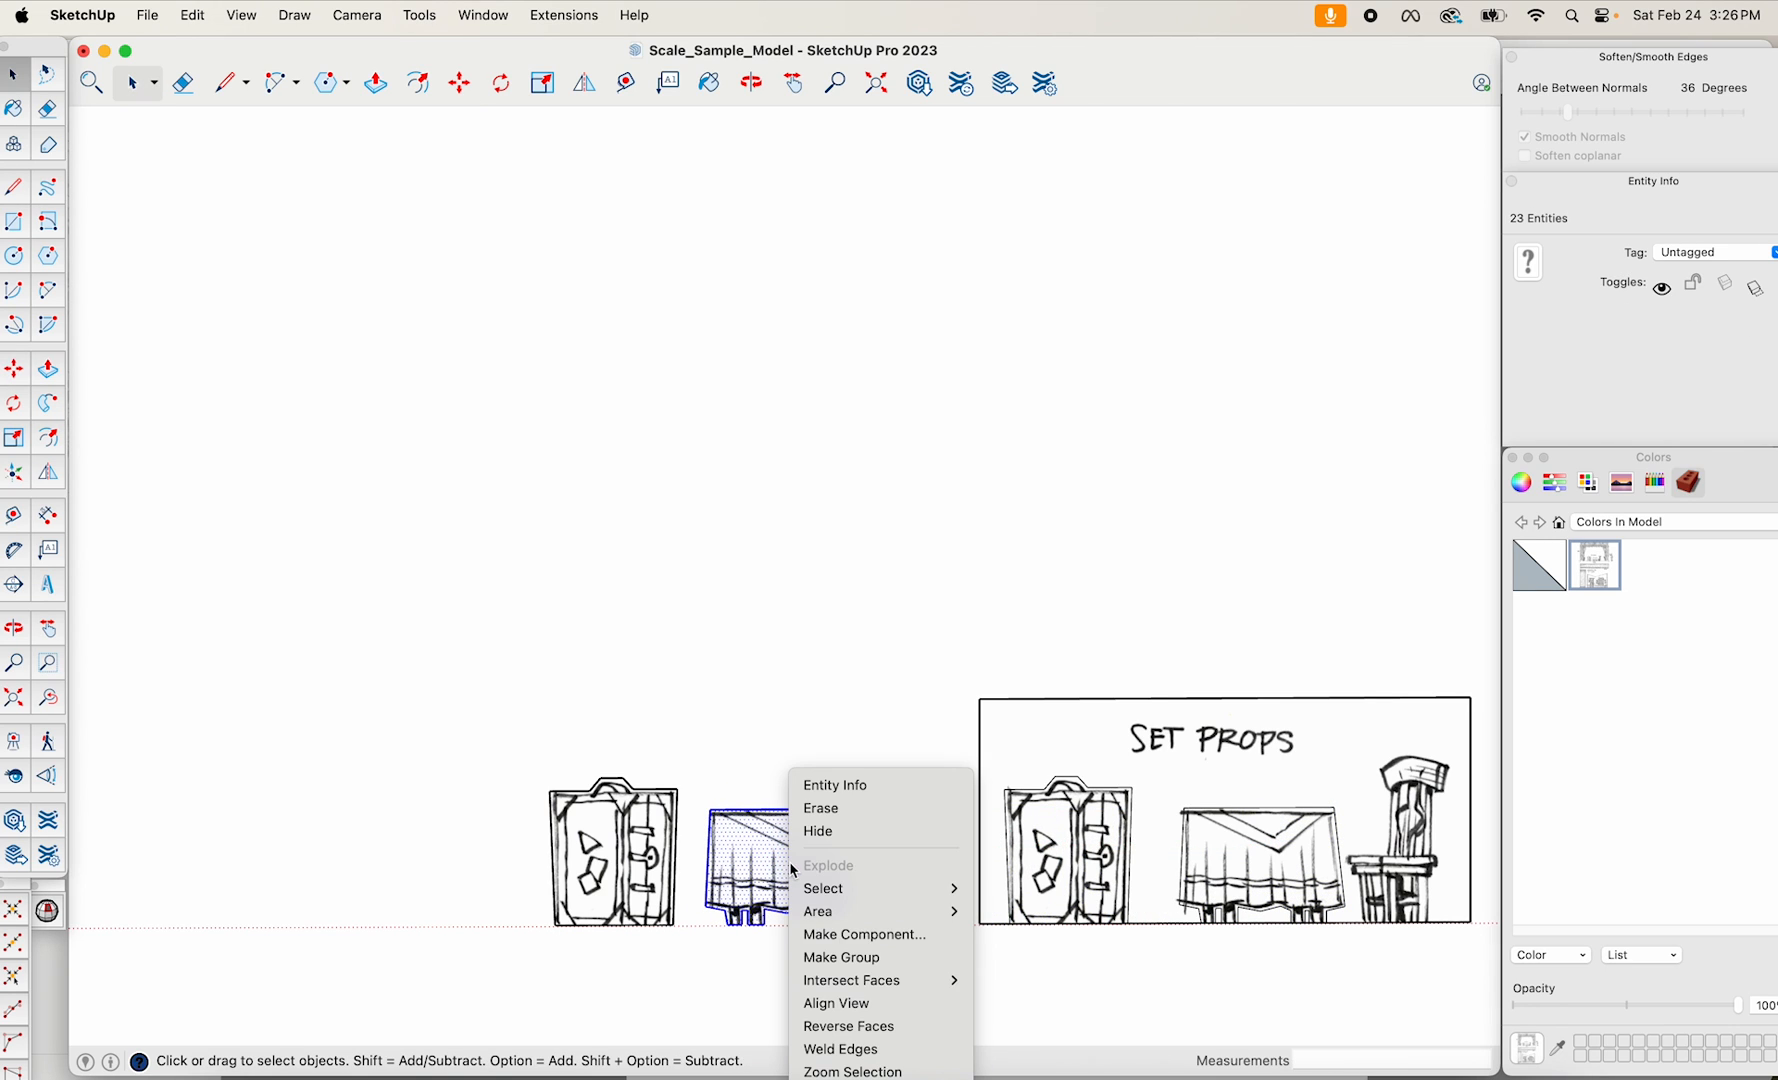
click(818, 748)
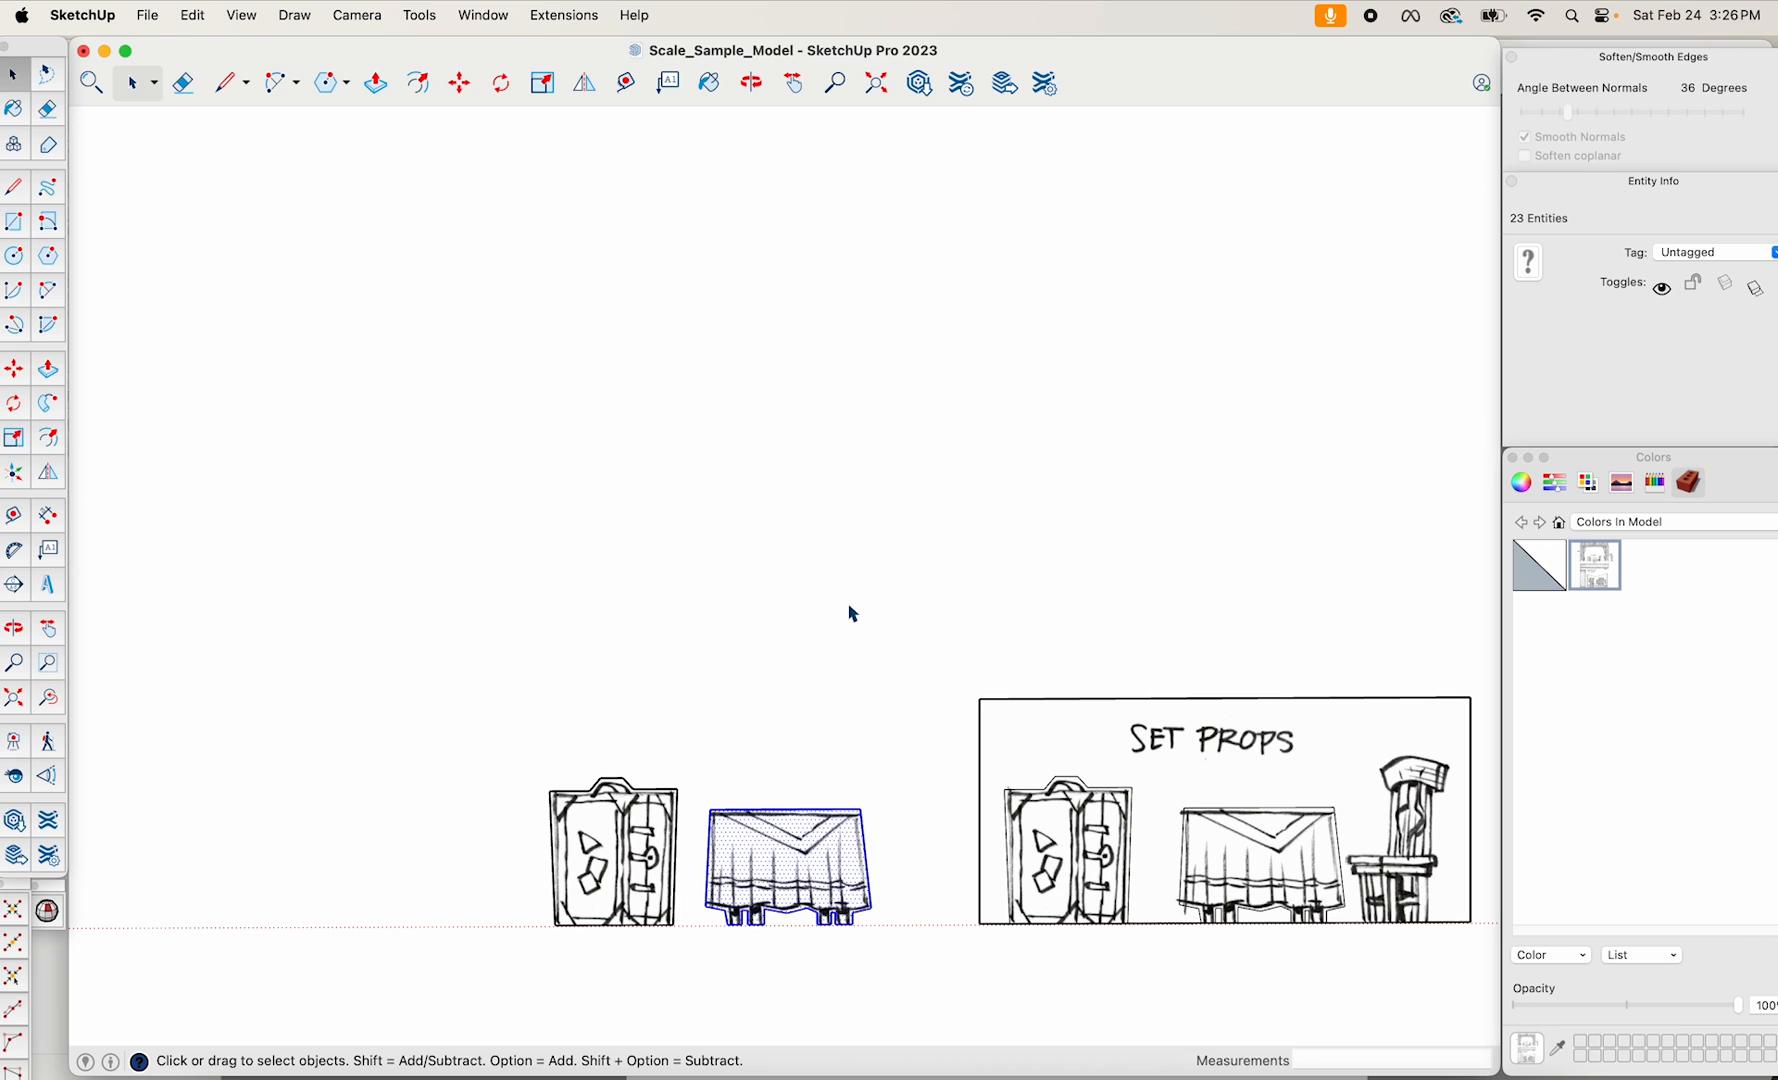
right_click(800, 836)
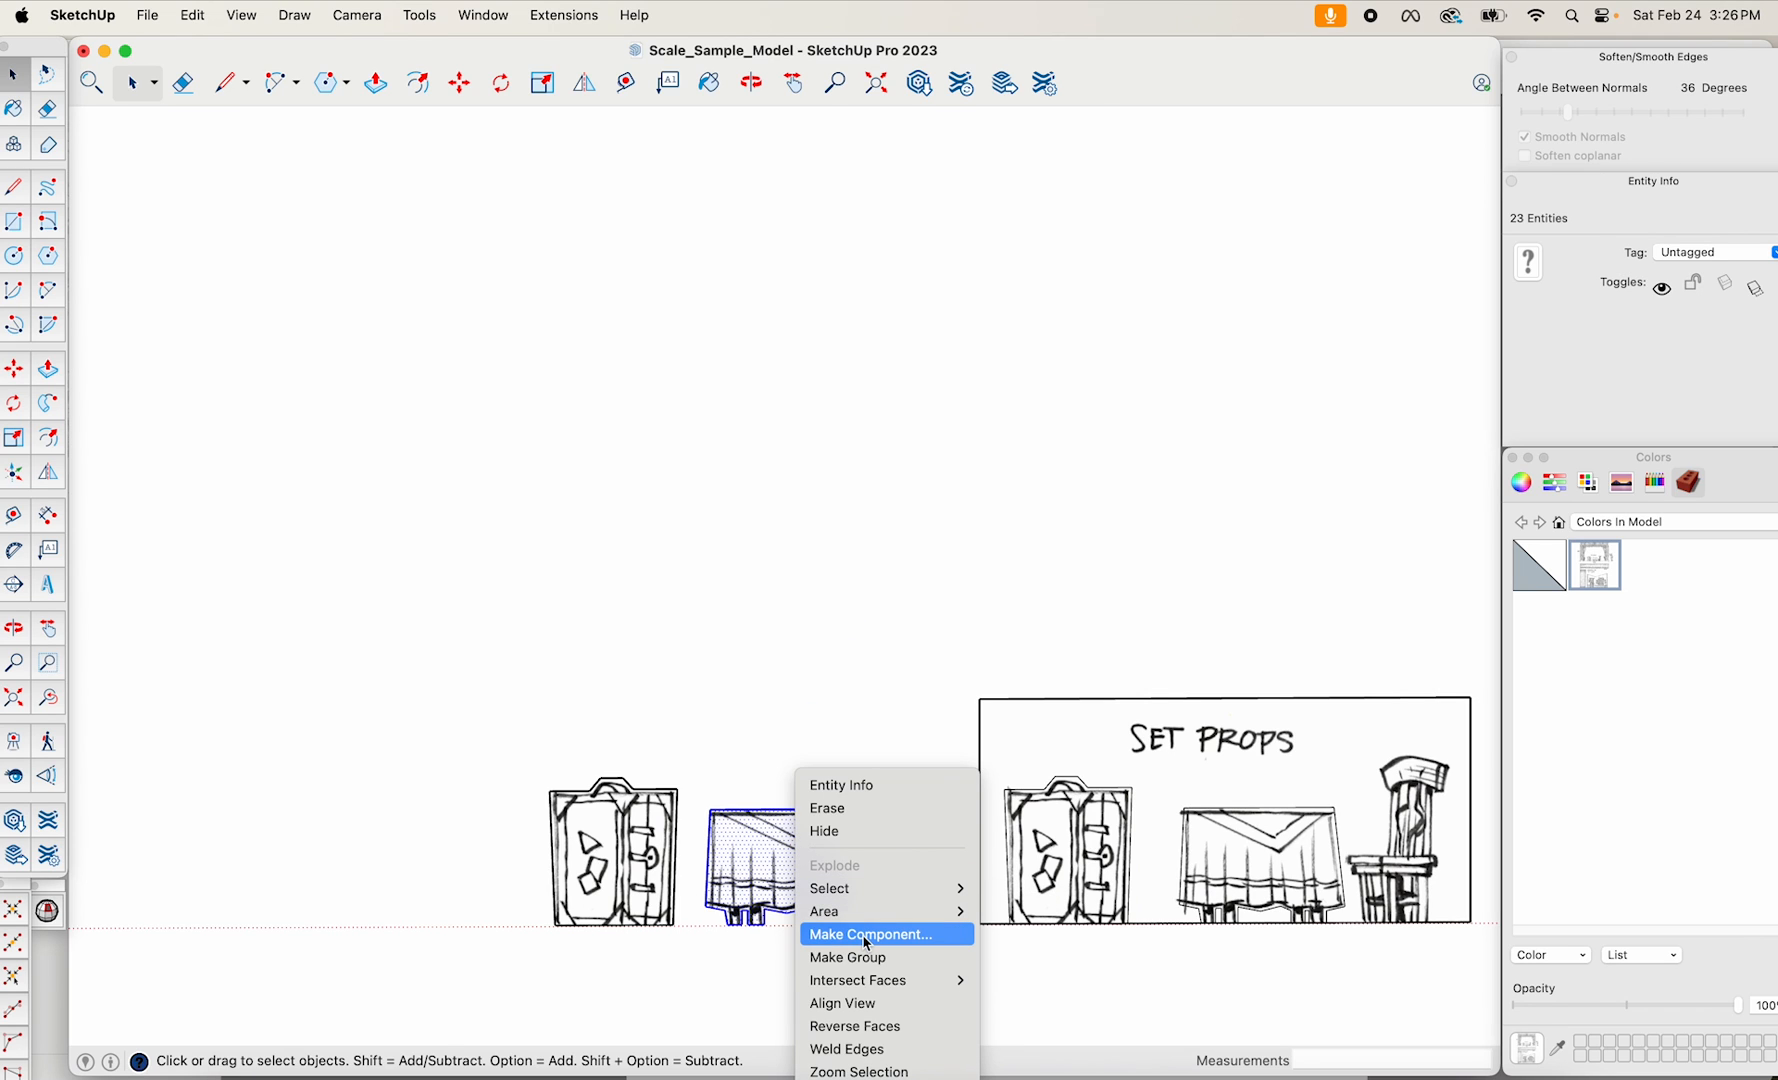
click(864, 936)
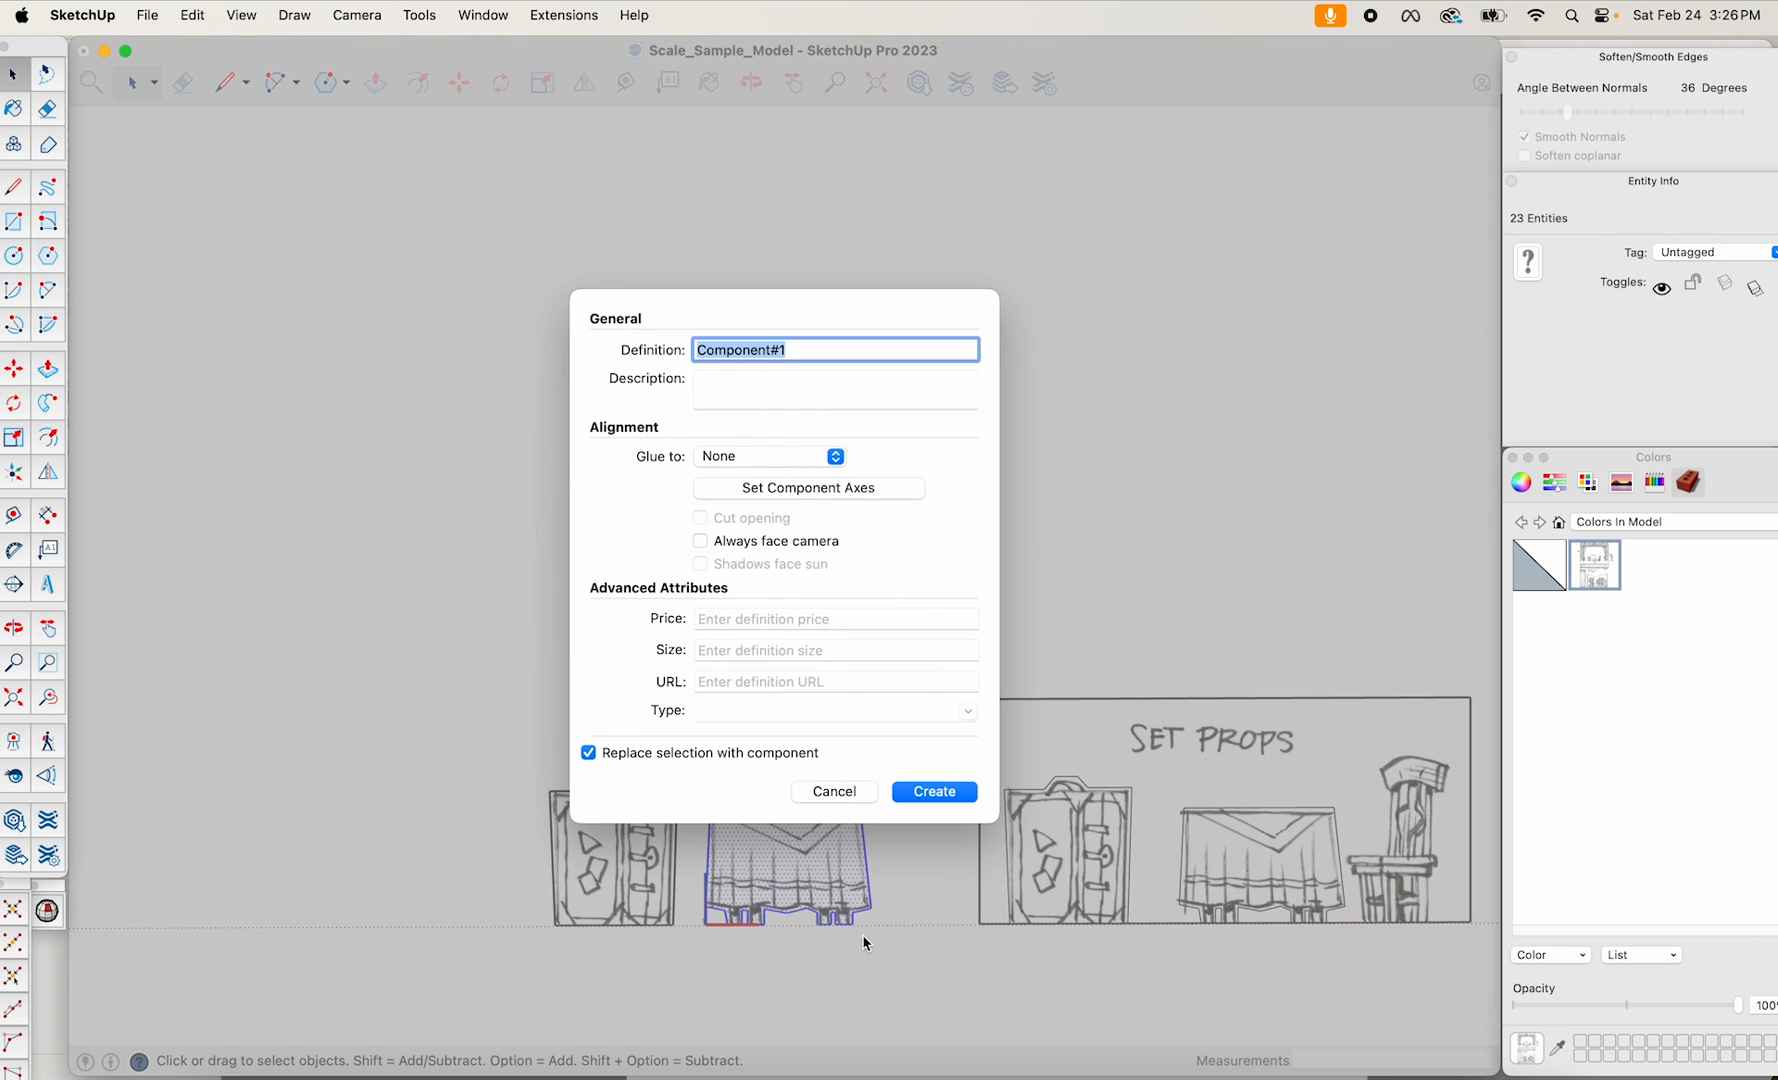
text(Table Prop)
key(Return)
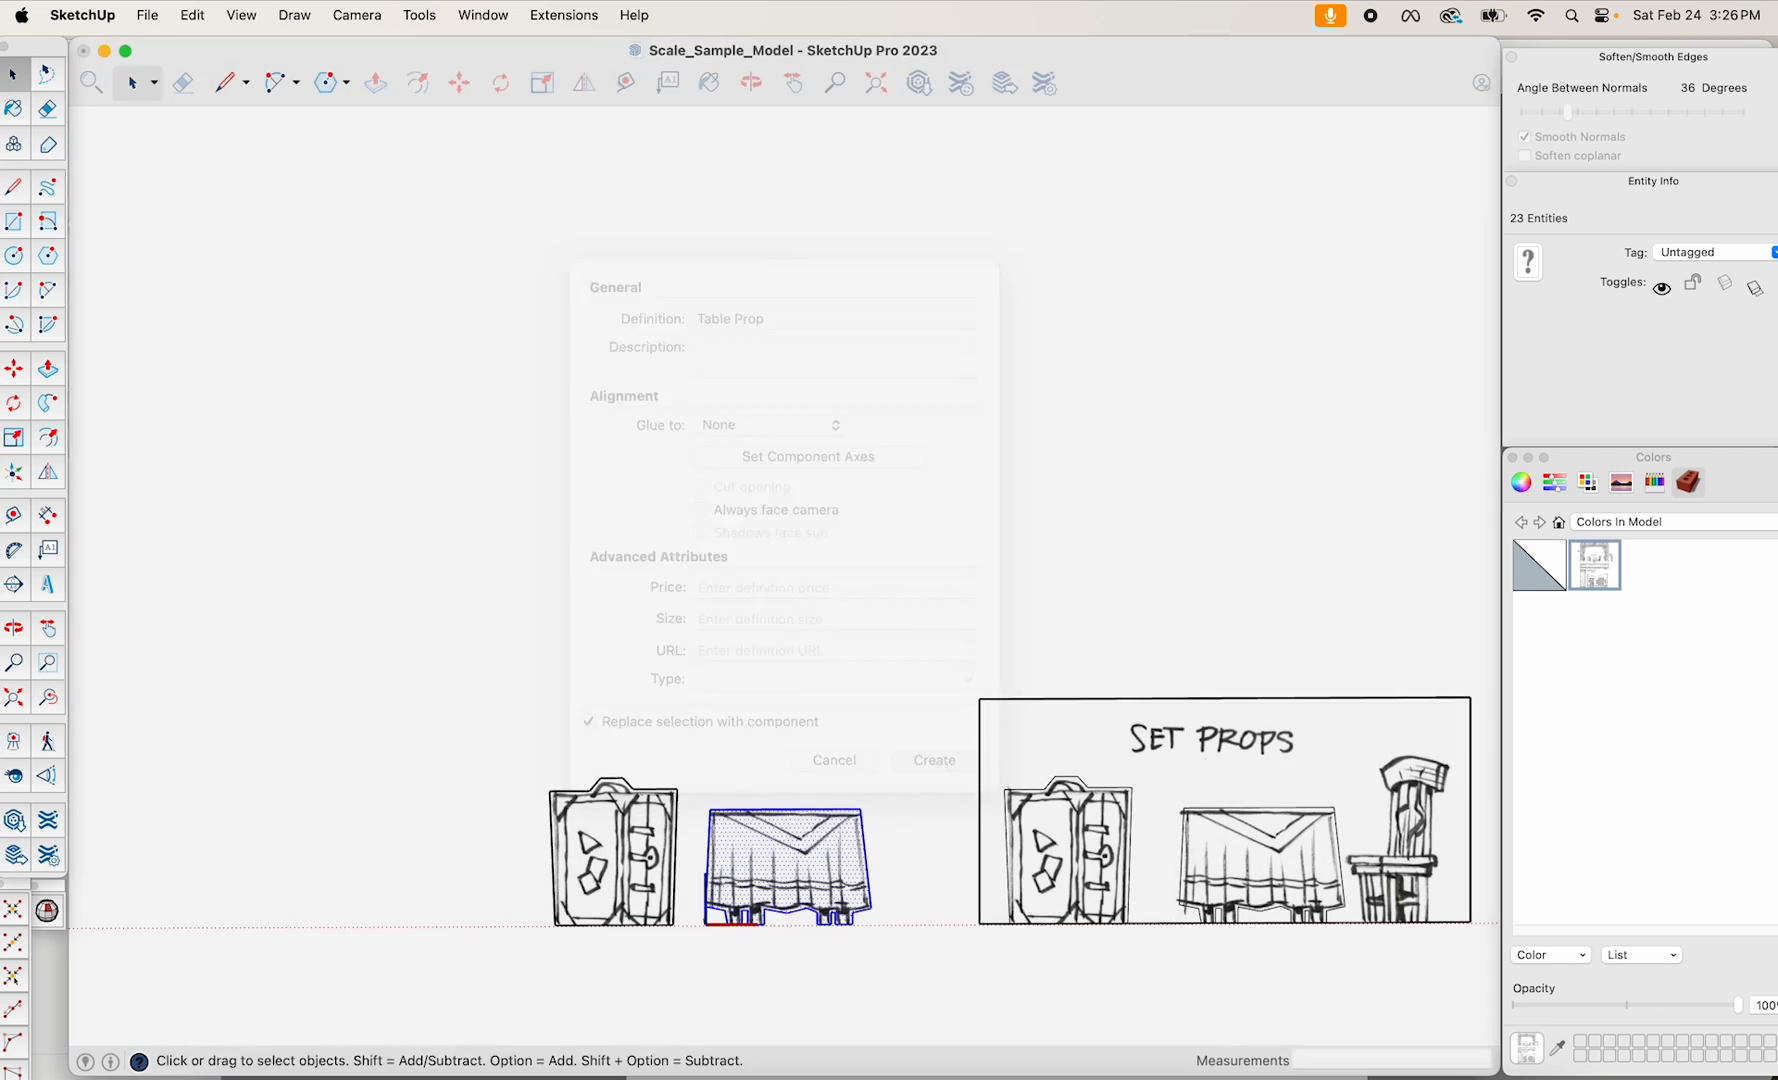
Trace the chair in the Set Props panel from the base edge up its left leg and around the seat's left end.
shift+middle_drag(1125, 842, 814, 711)
scroll(1066, 742, up, 6)
shift+middle_drag(1081, 769, 997, 811)
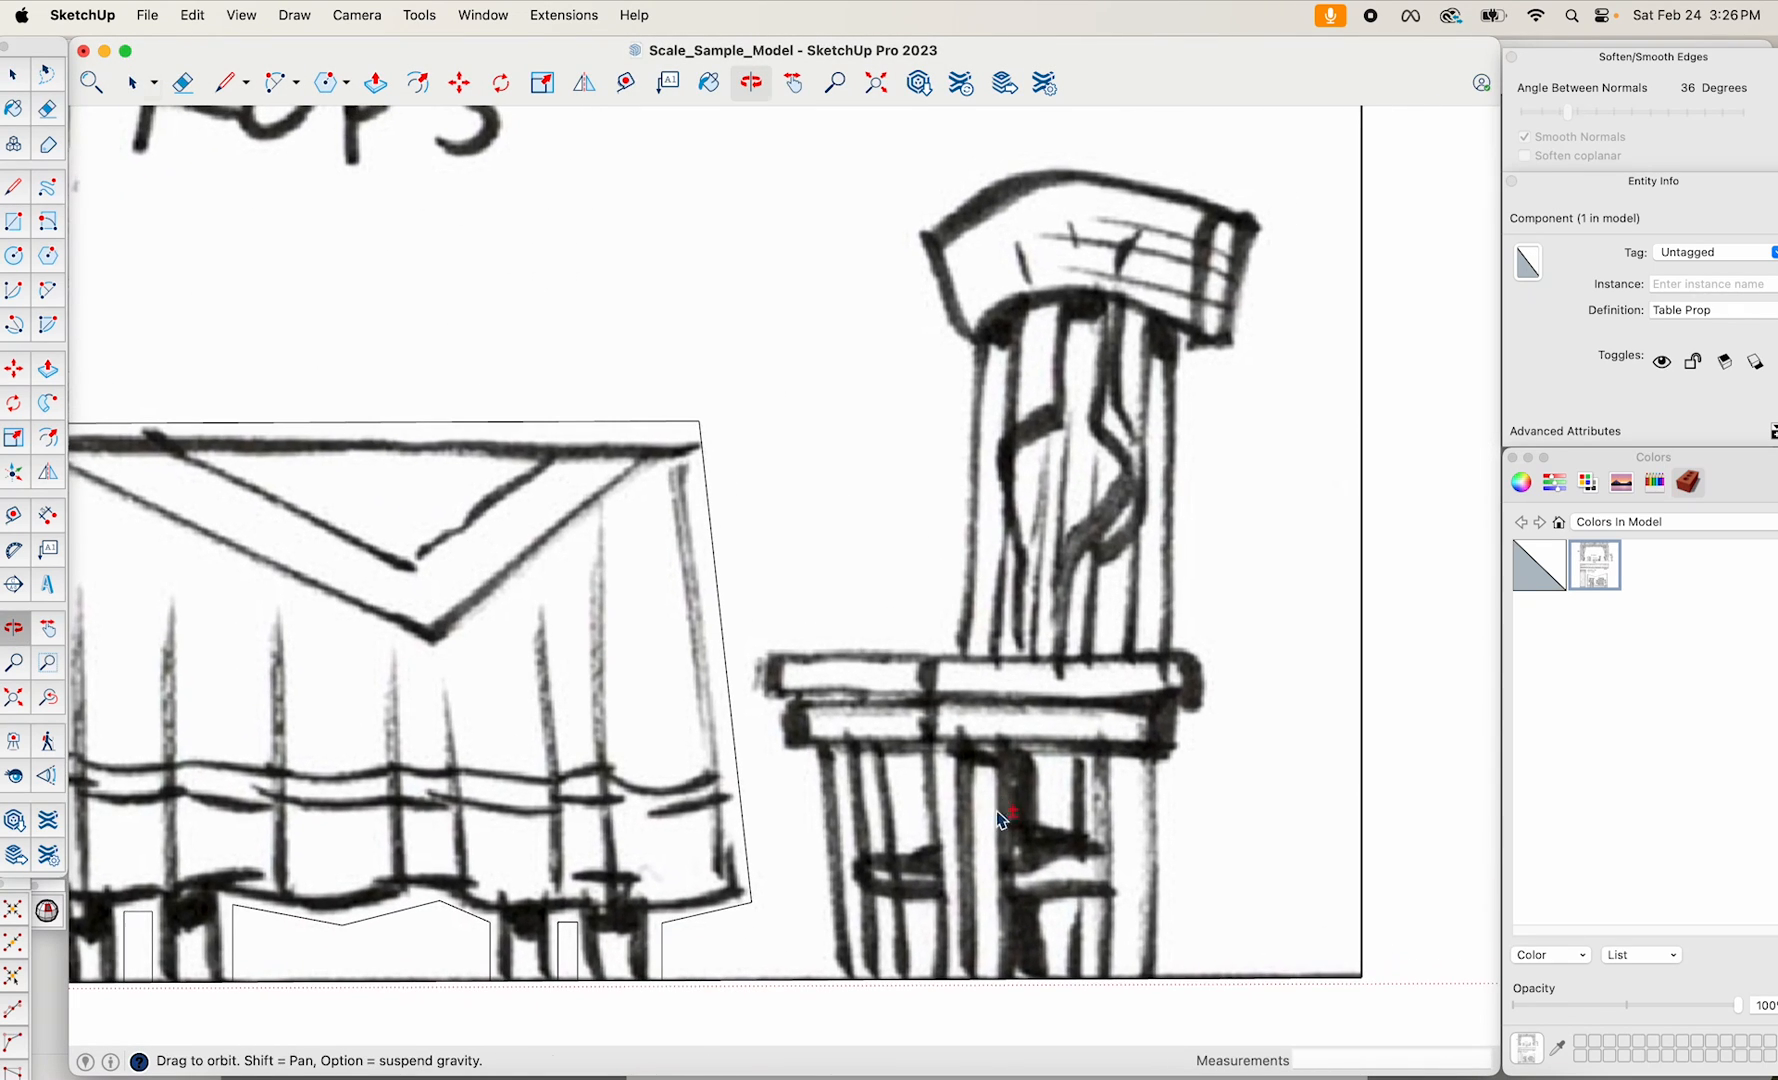
click(20, 186)
click(827, 978)
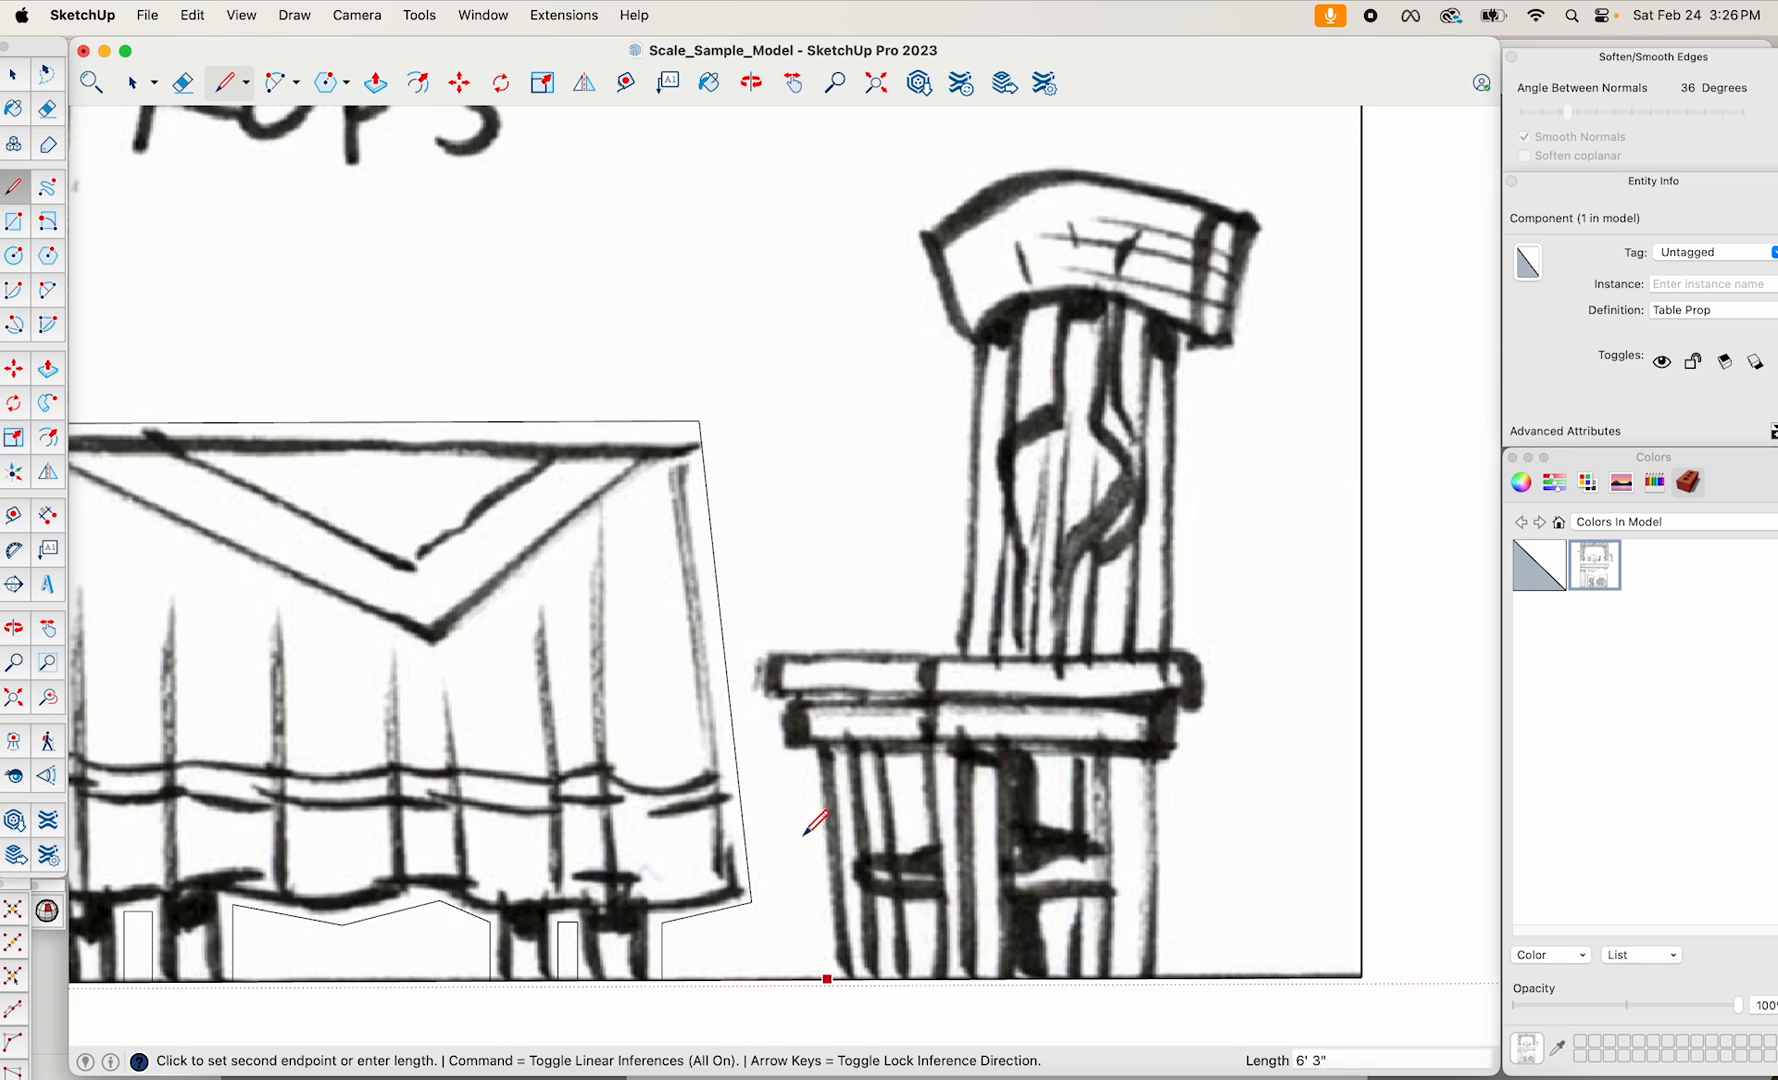
scroll(815, 822, up, 4)
click(748, 685)
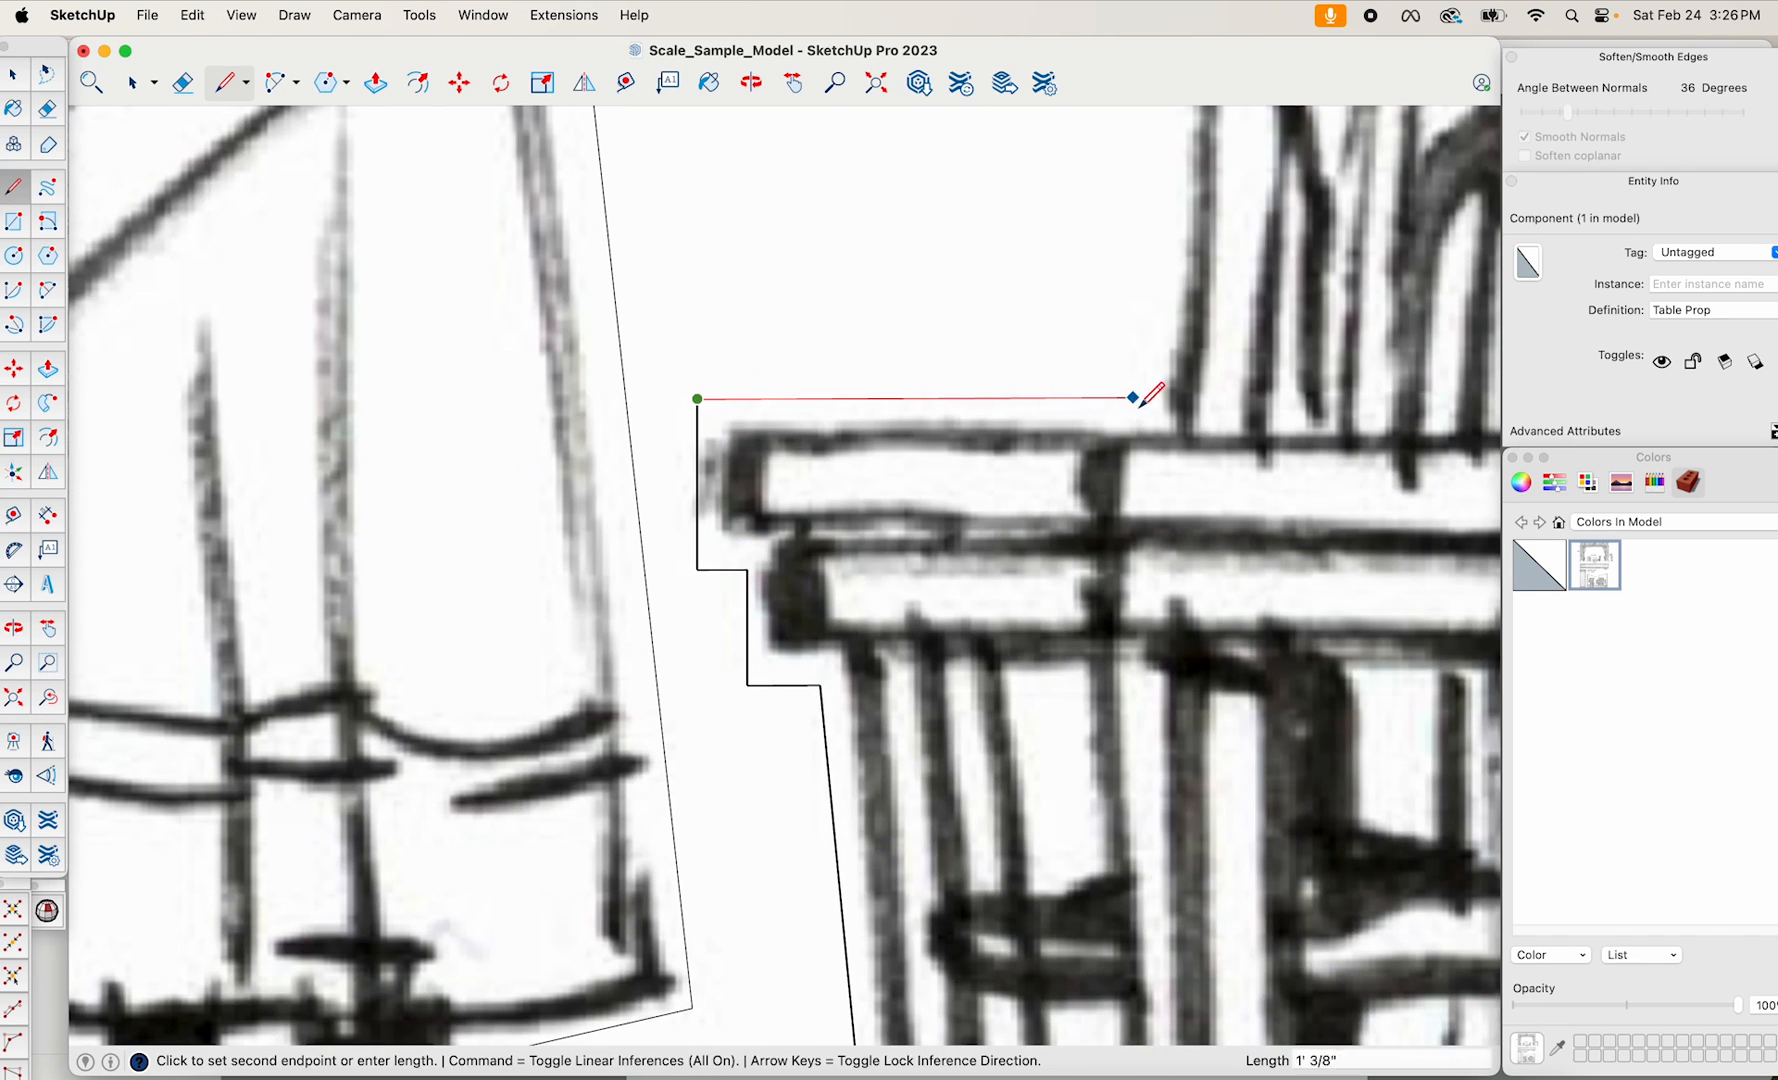
Continue the chair outline up the backrest's left side and around the curved headrest to its lower right corner.
scroll(1114, 550, down, 4)
shift+middle_drag(1141, 488, 1034, 857)
scroll(1016, 668, up, 2)
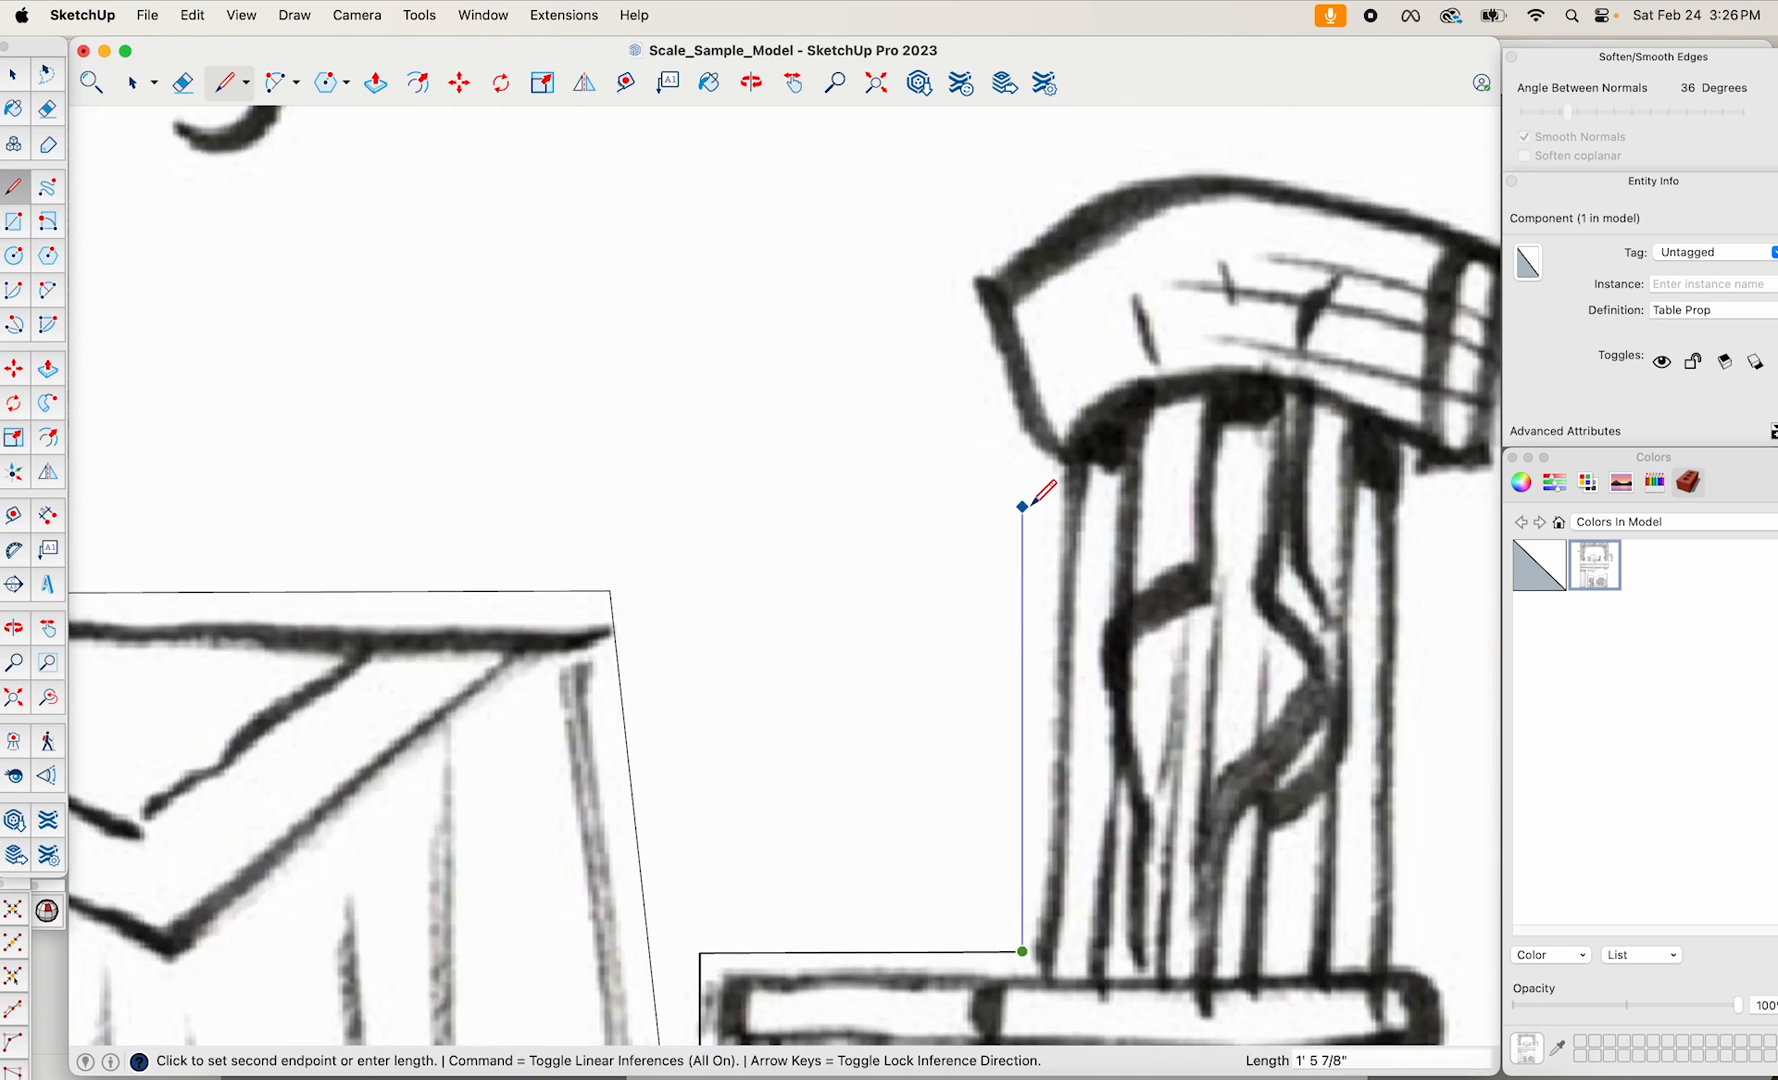
click(1047, 493)
shift+middle_drag(1042, 330, 680, 494)
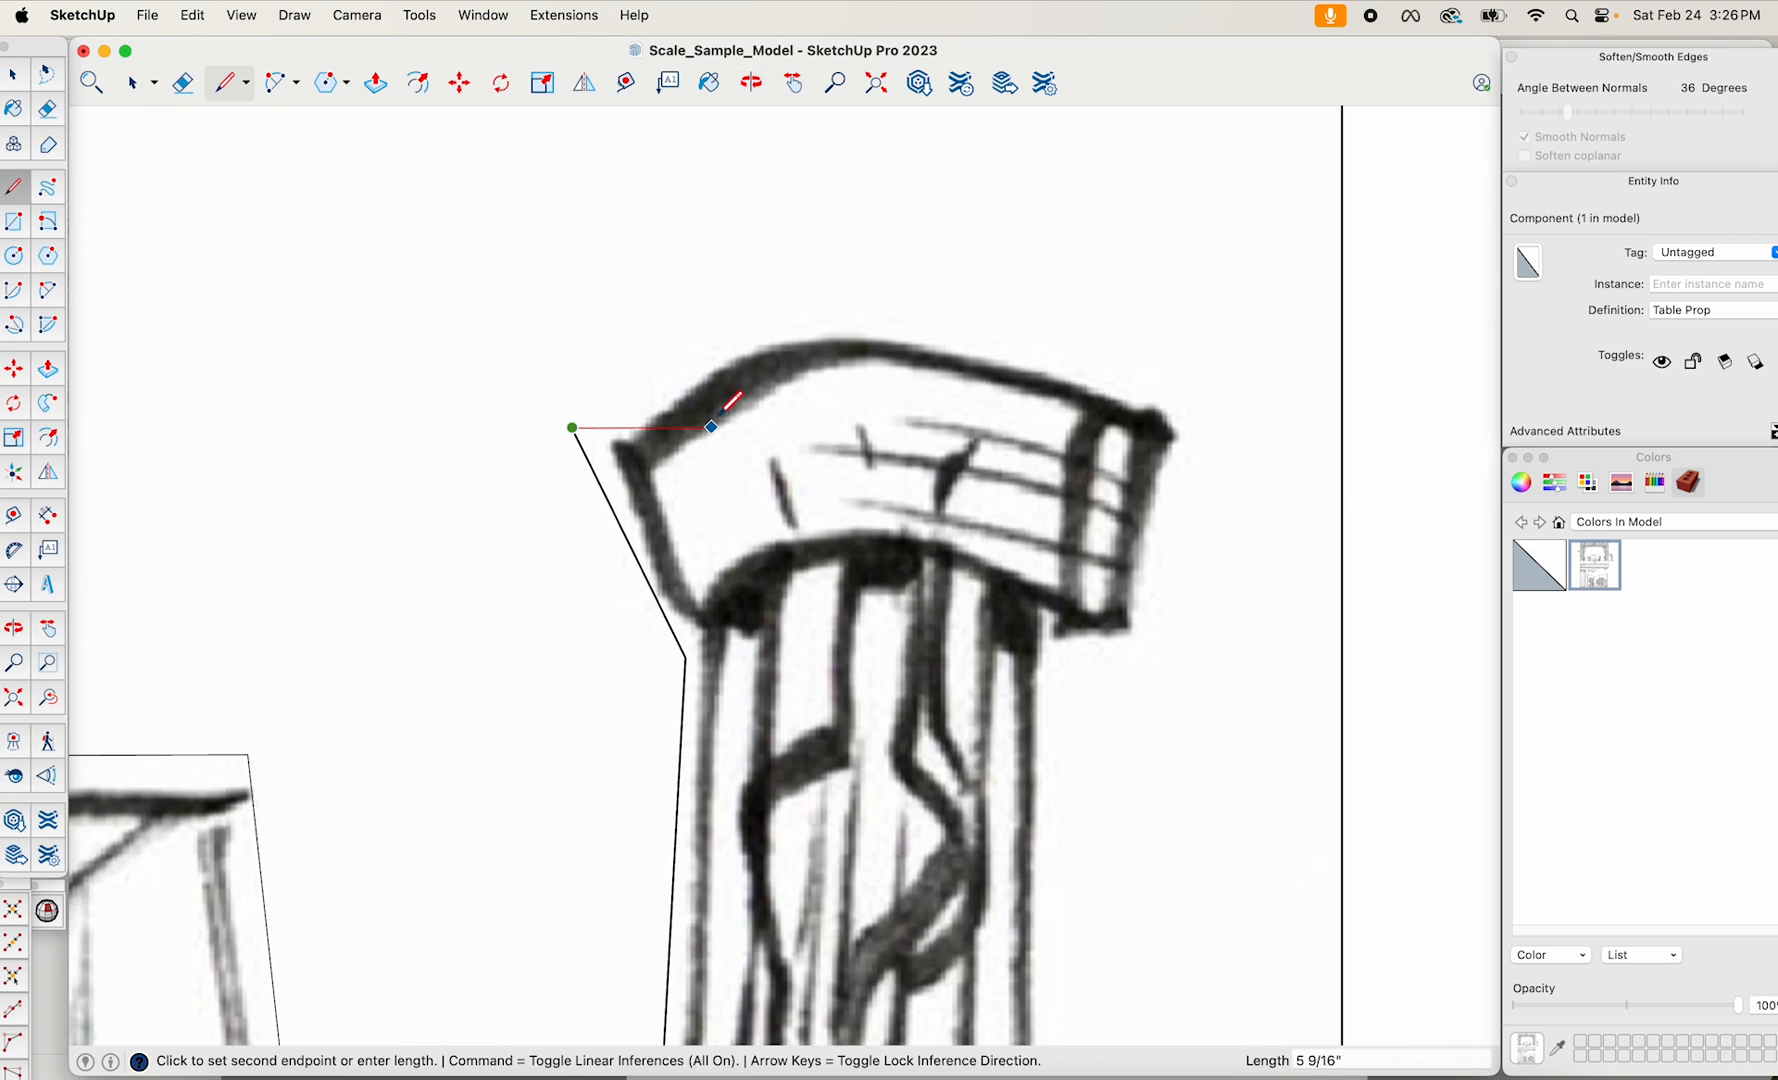
click(830, 302)
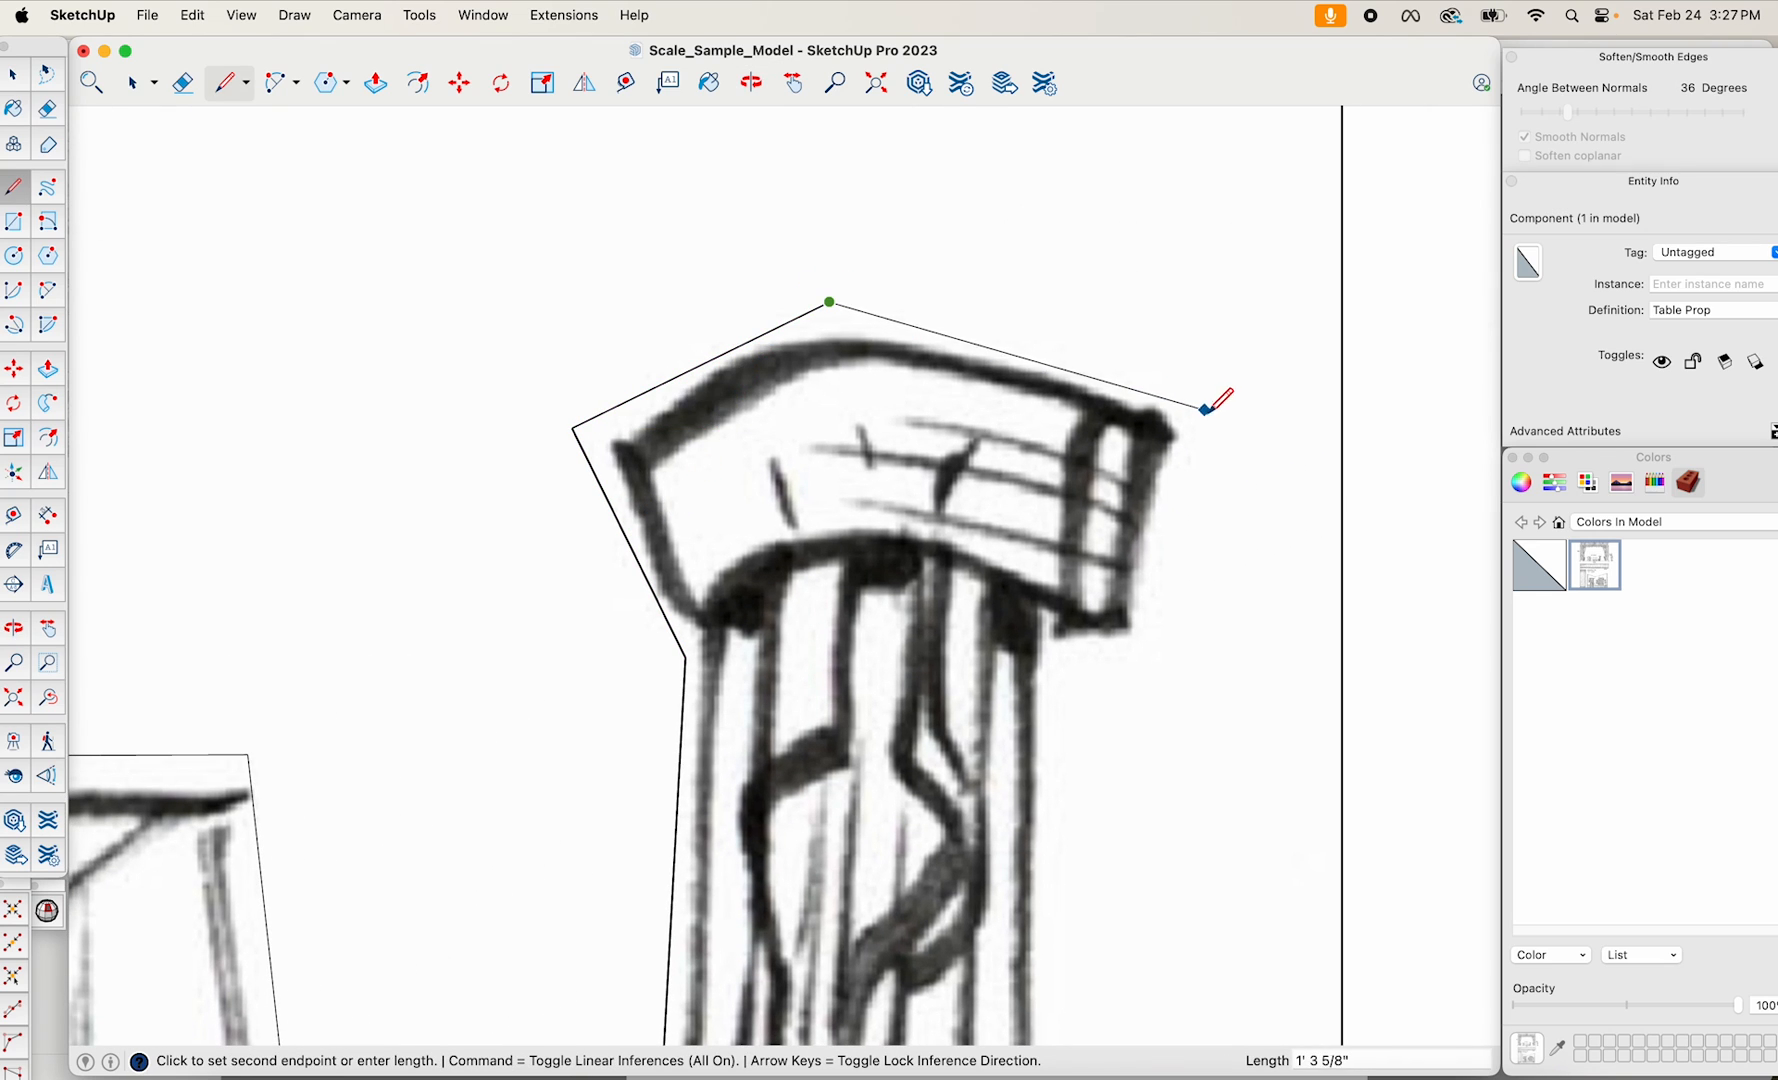
click(1137, 655)
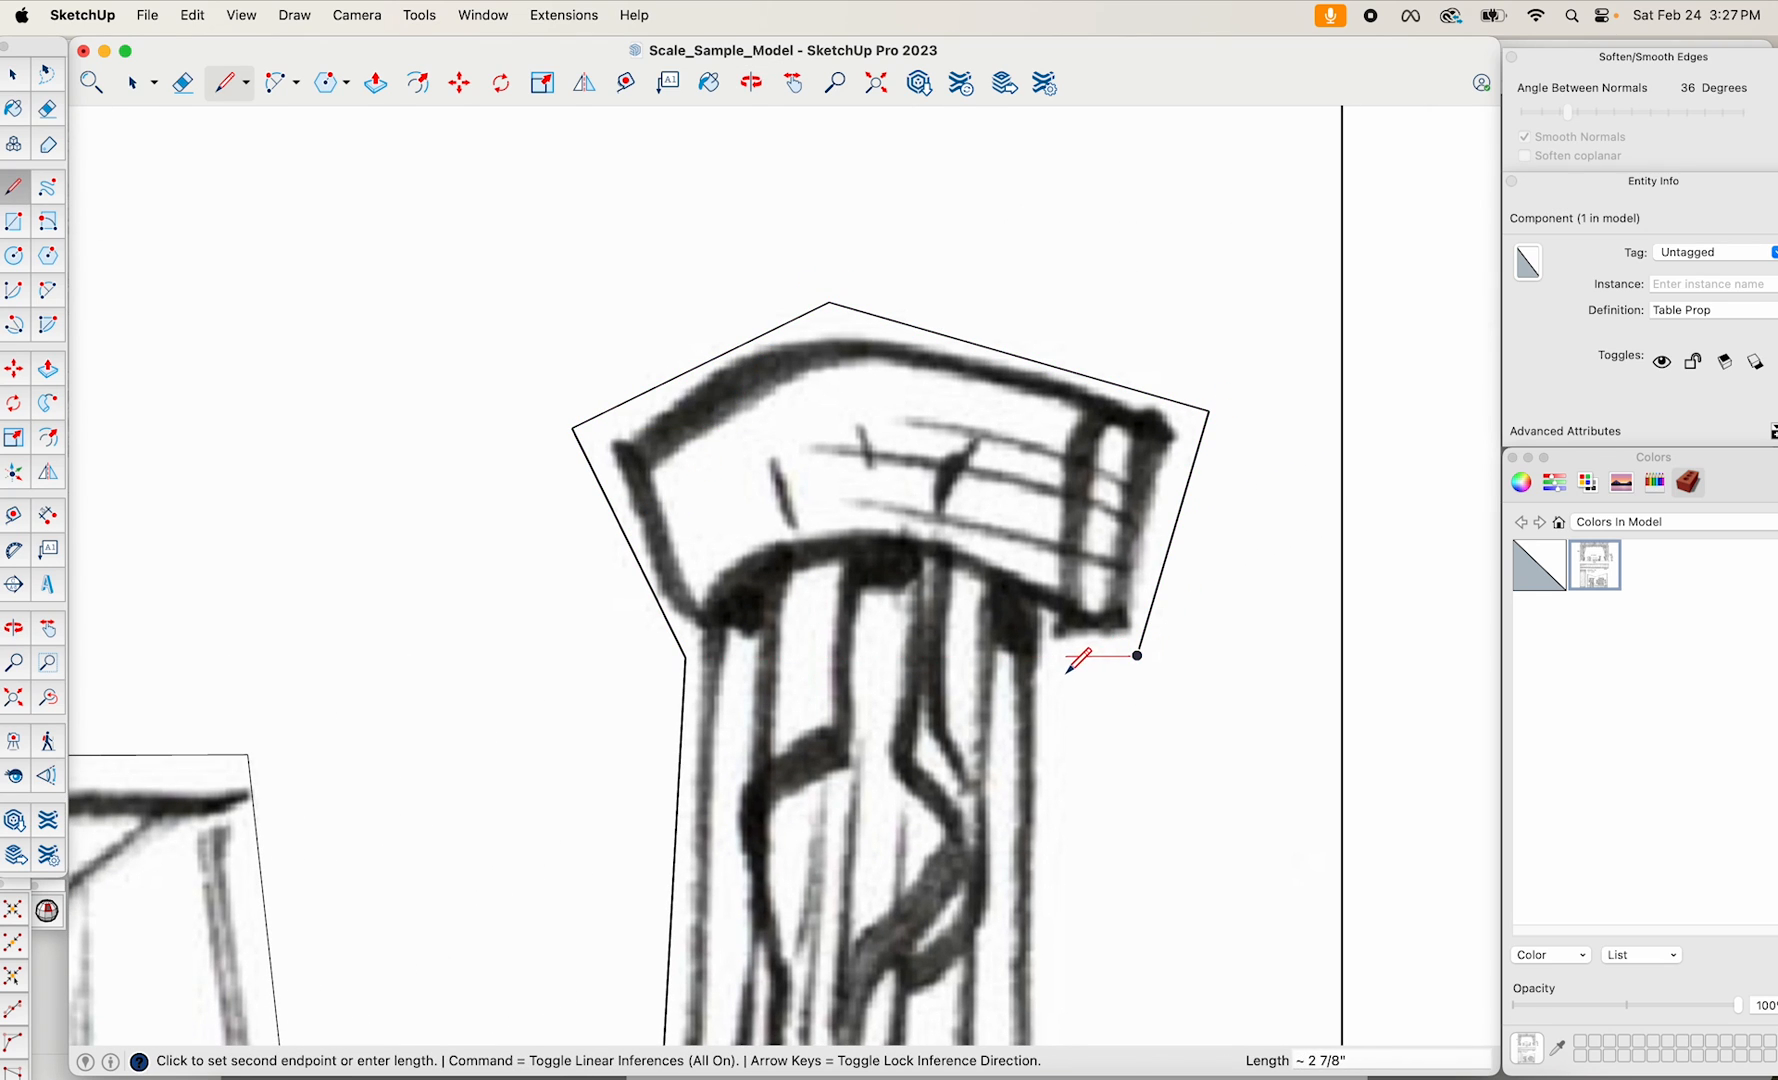
Trace down the backrest's right side, around the seat's right end and down the right leg to the base edge.
scroll(1065, 685, down, 5)
shift+middle_drag(1084, 862, 1040, 522)
scroll(1051, 527, up, 4)
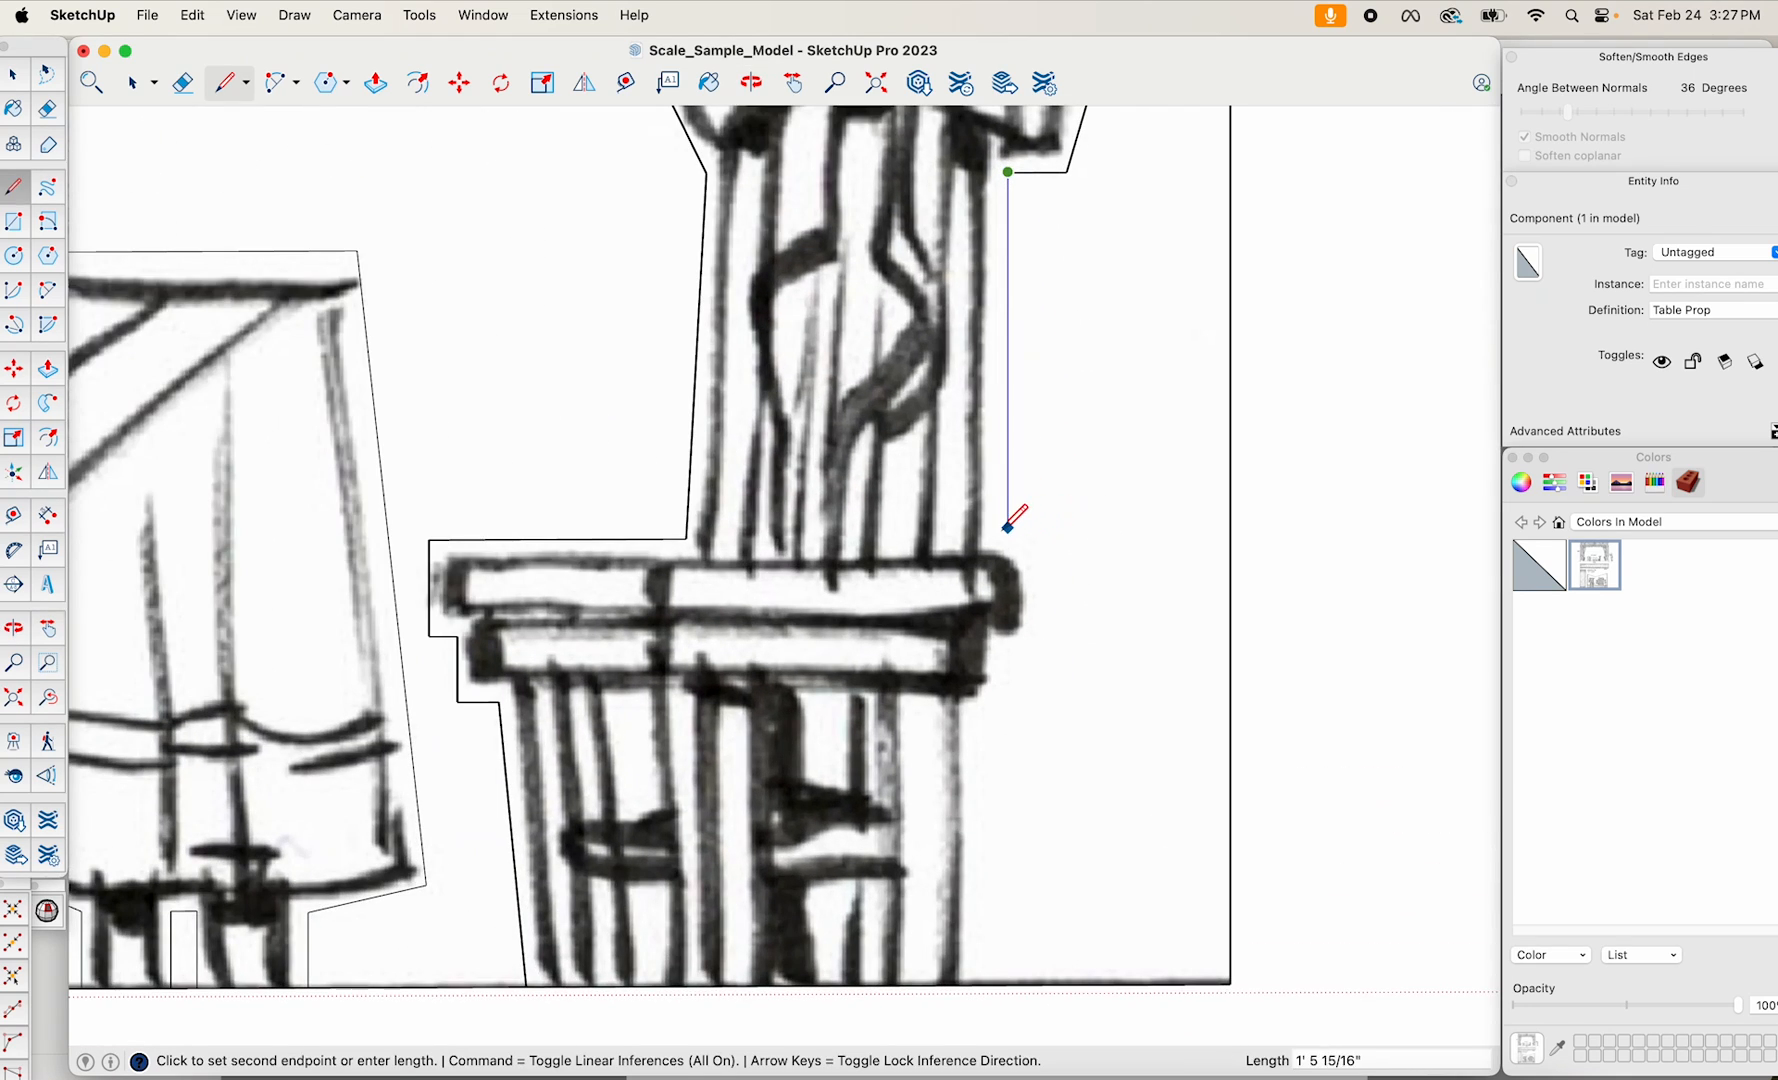
click(1047, 531)
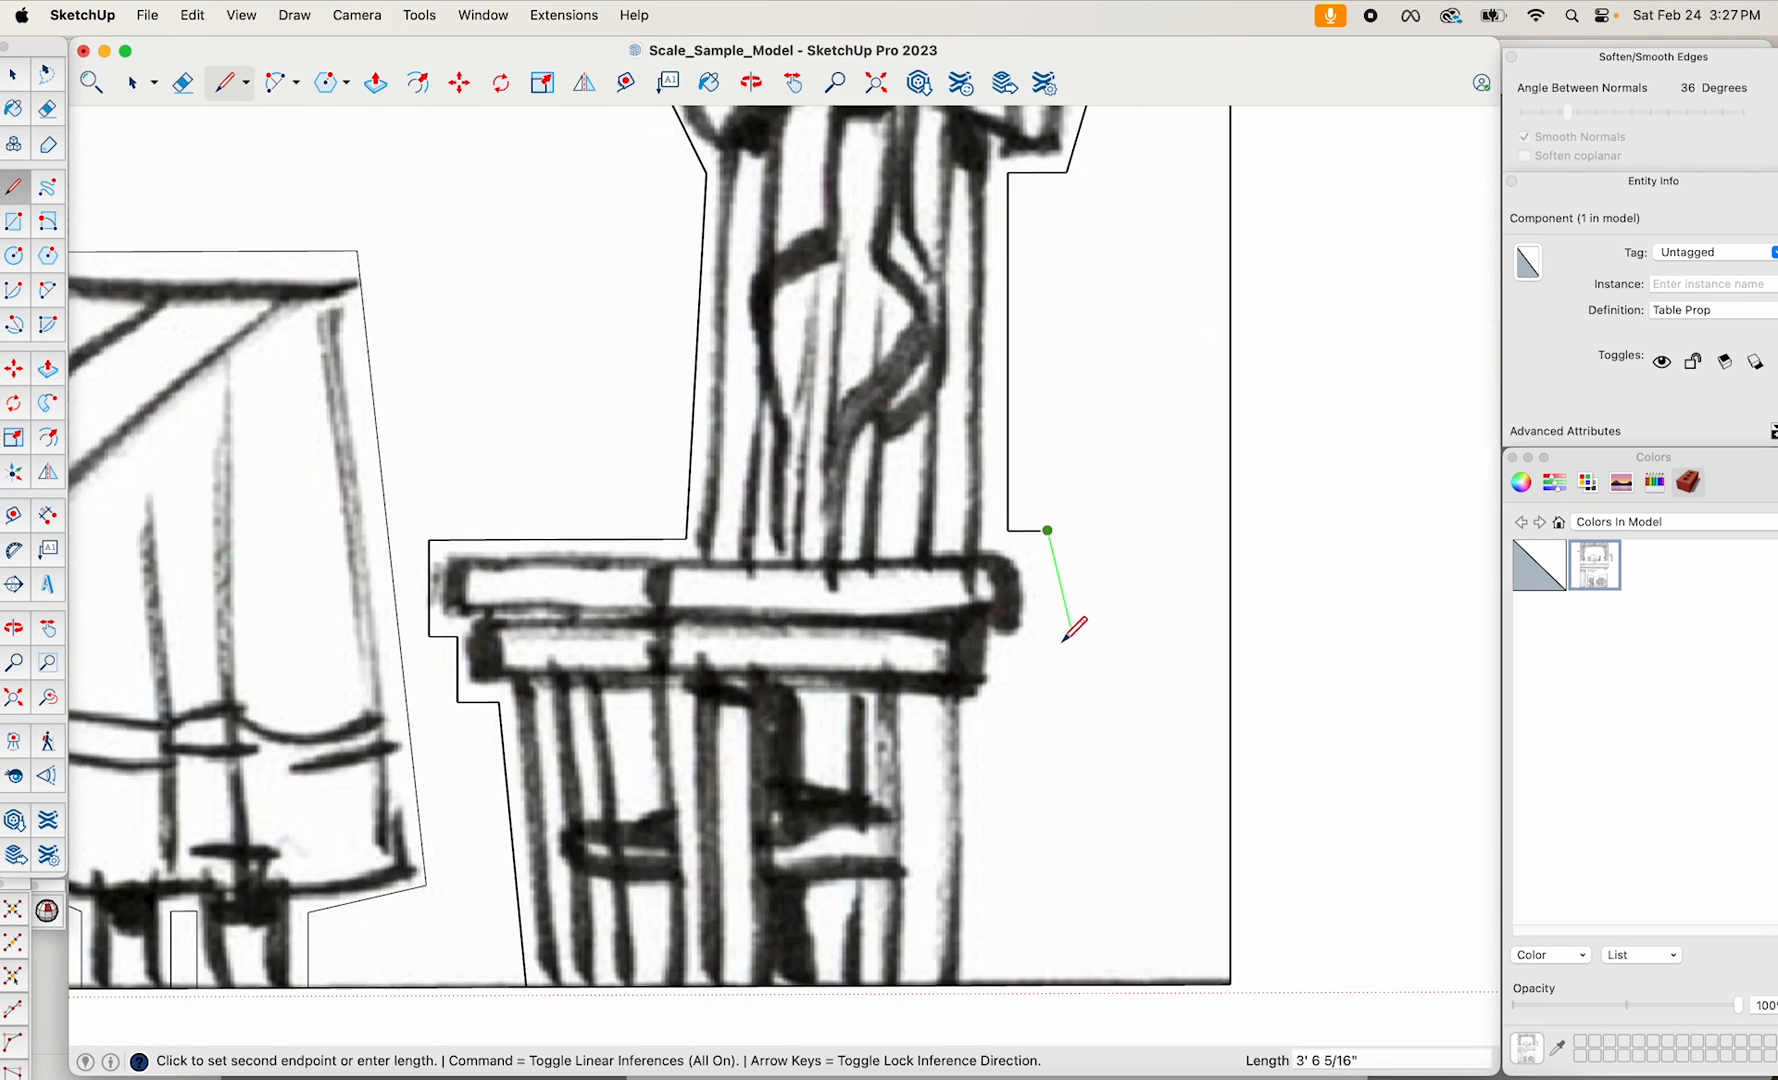
click(1002, 684)
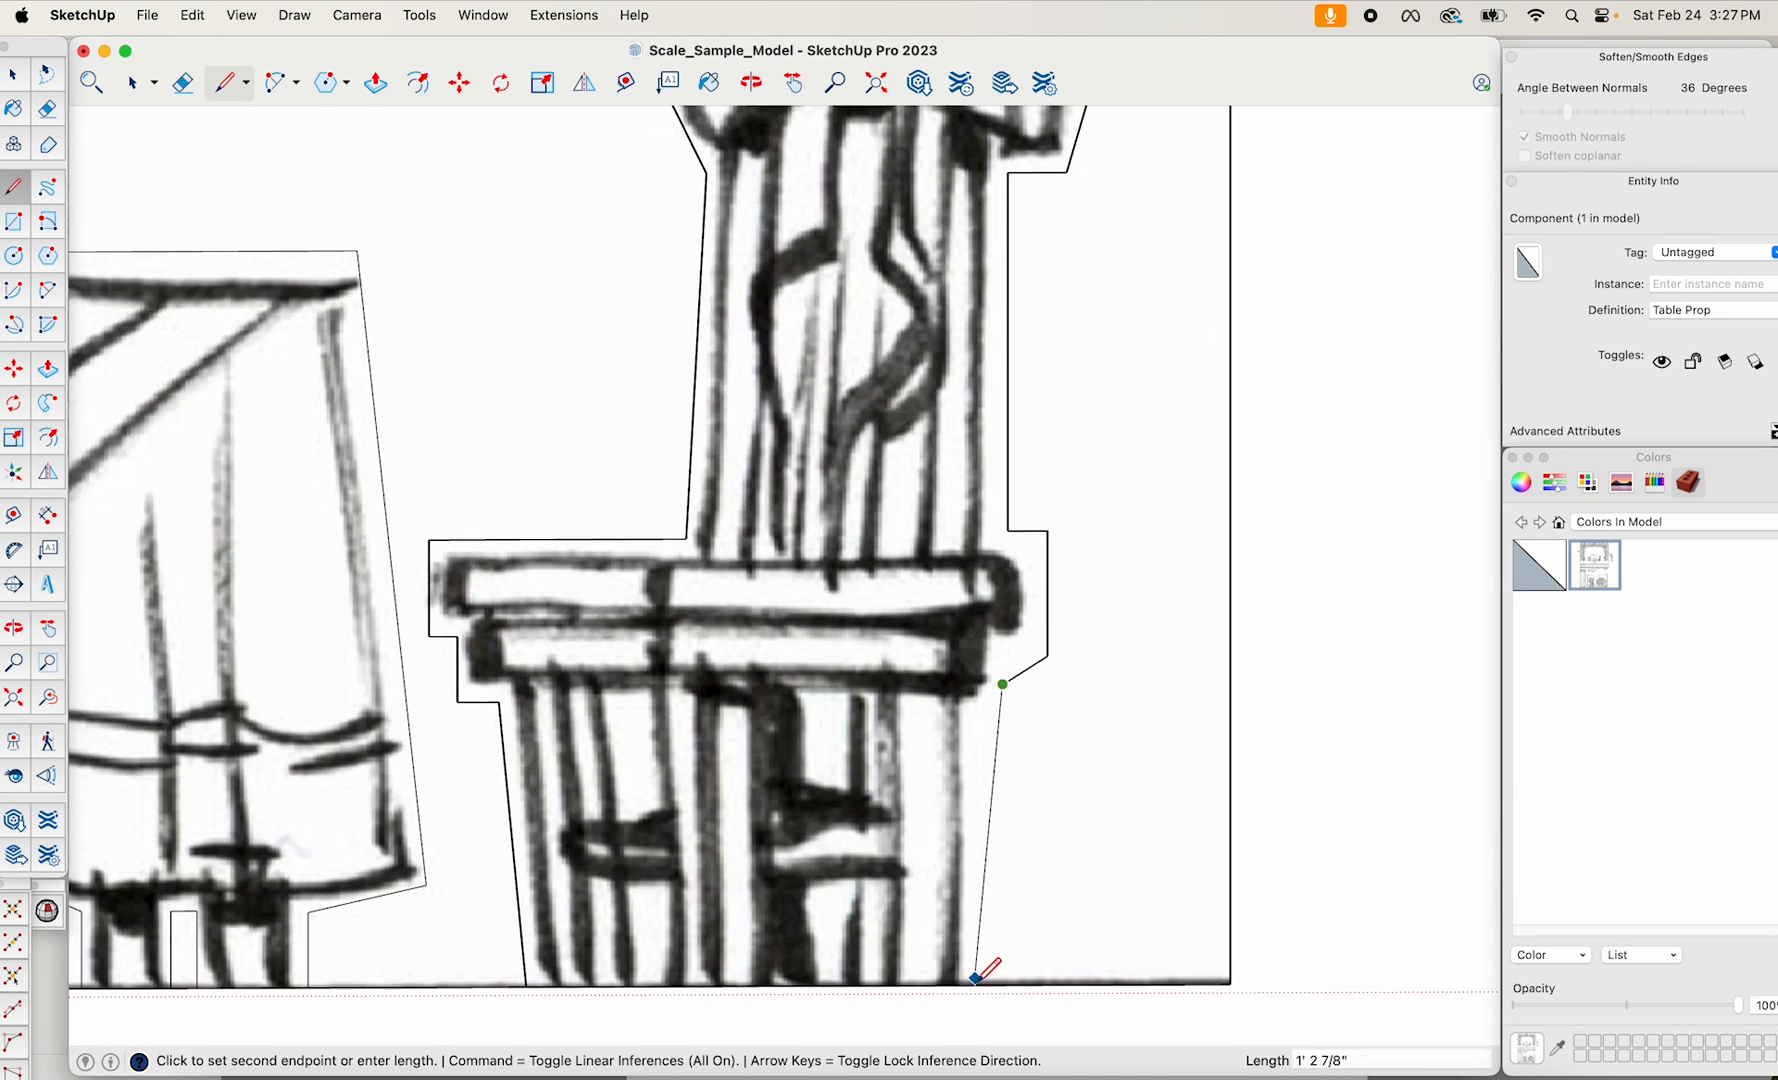
click(977, 984)
Copy the traced chair face out of the Set Props panel to beside the suitcase, about 25' 9" away.
scroll(1020, 828, down, 7)
key(space)
click(995, 812)
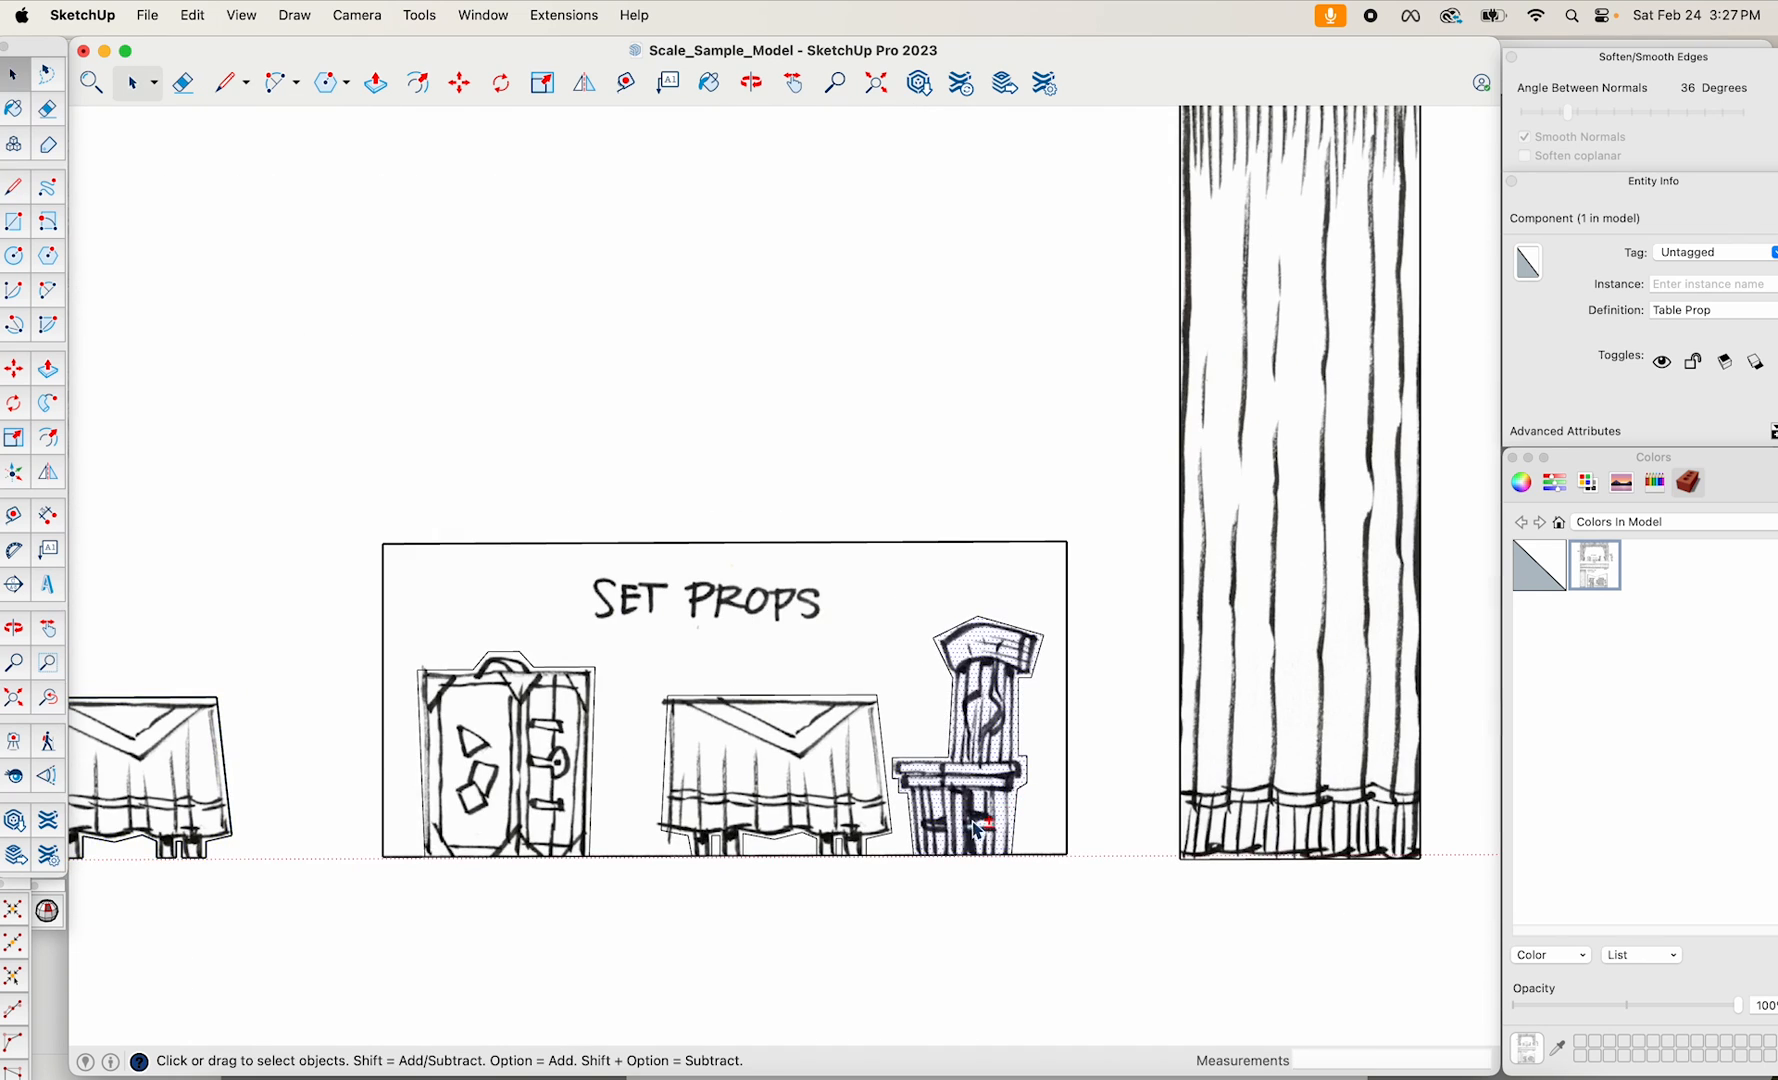
shift+middle_drag(995, 810, 1359, 699)
scroll(1362, 708, down, 3)
key(m)
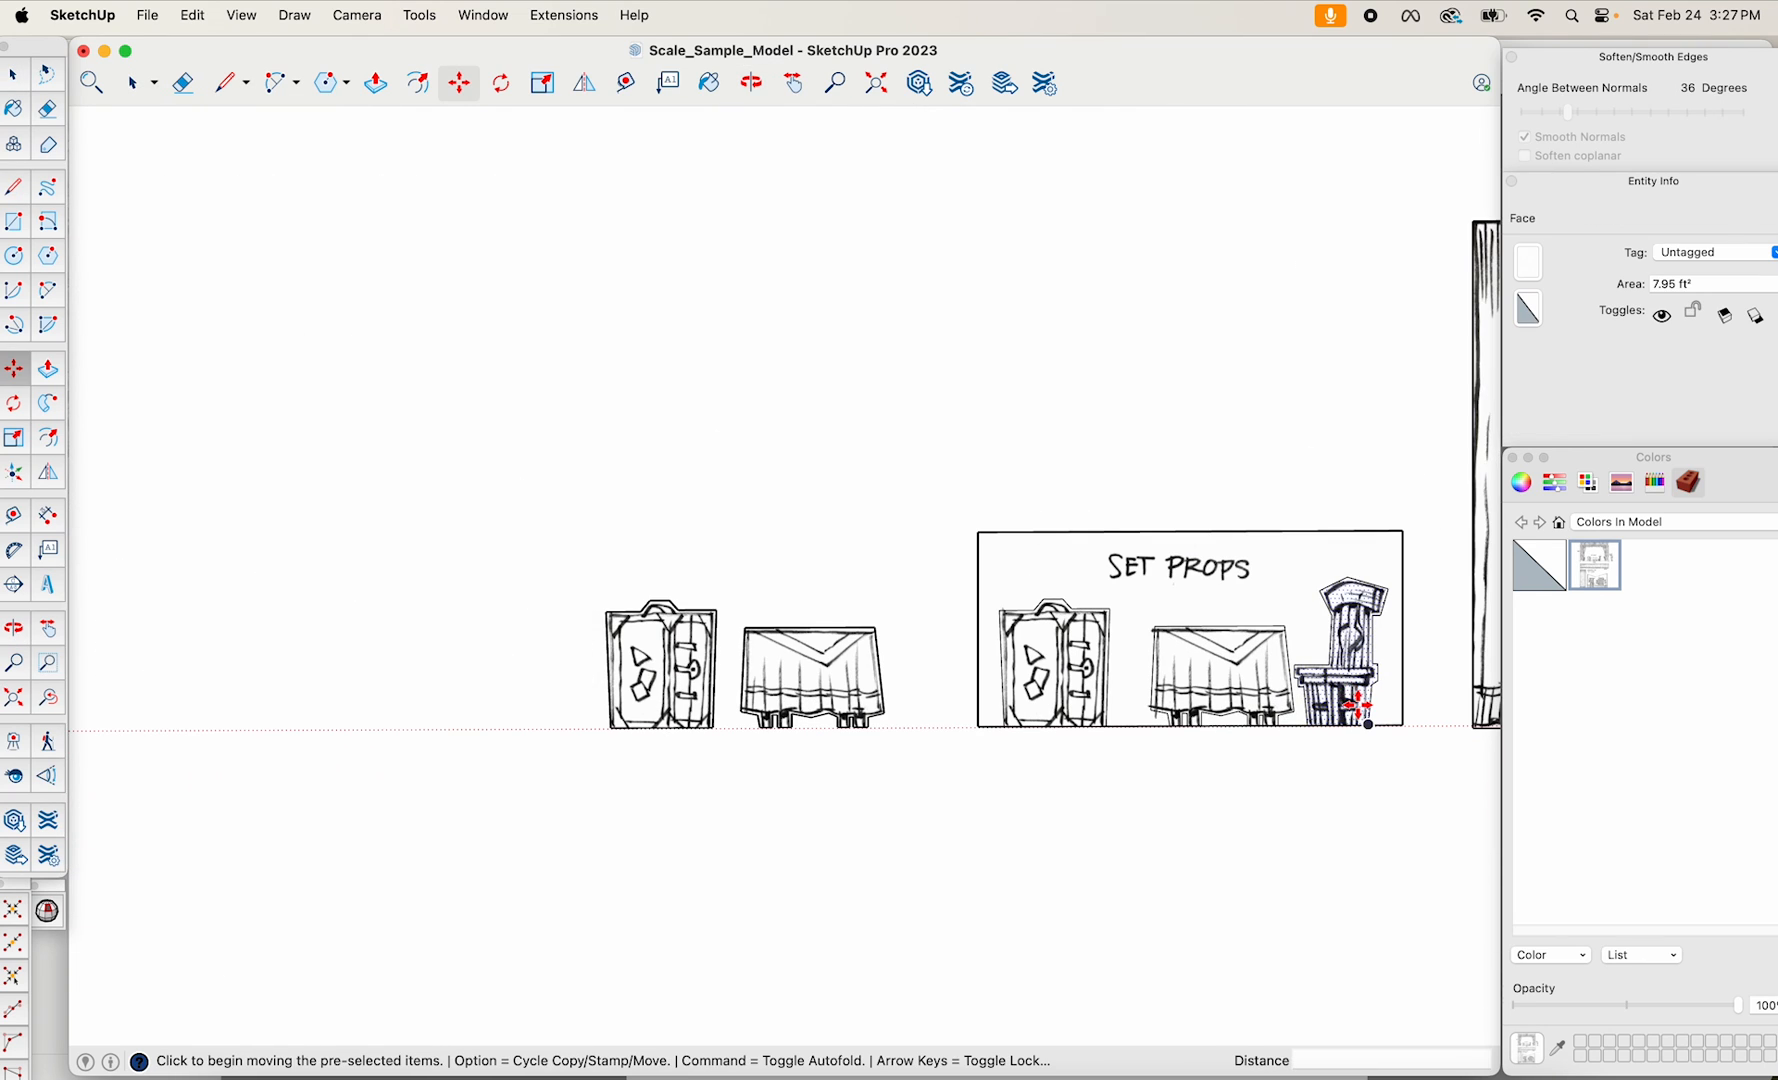
click(1350, 697)
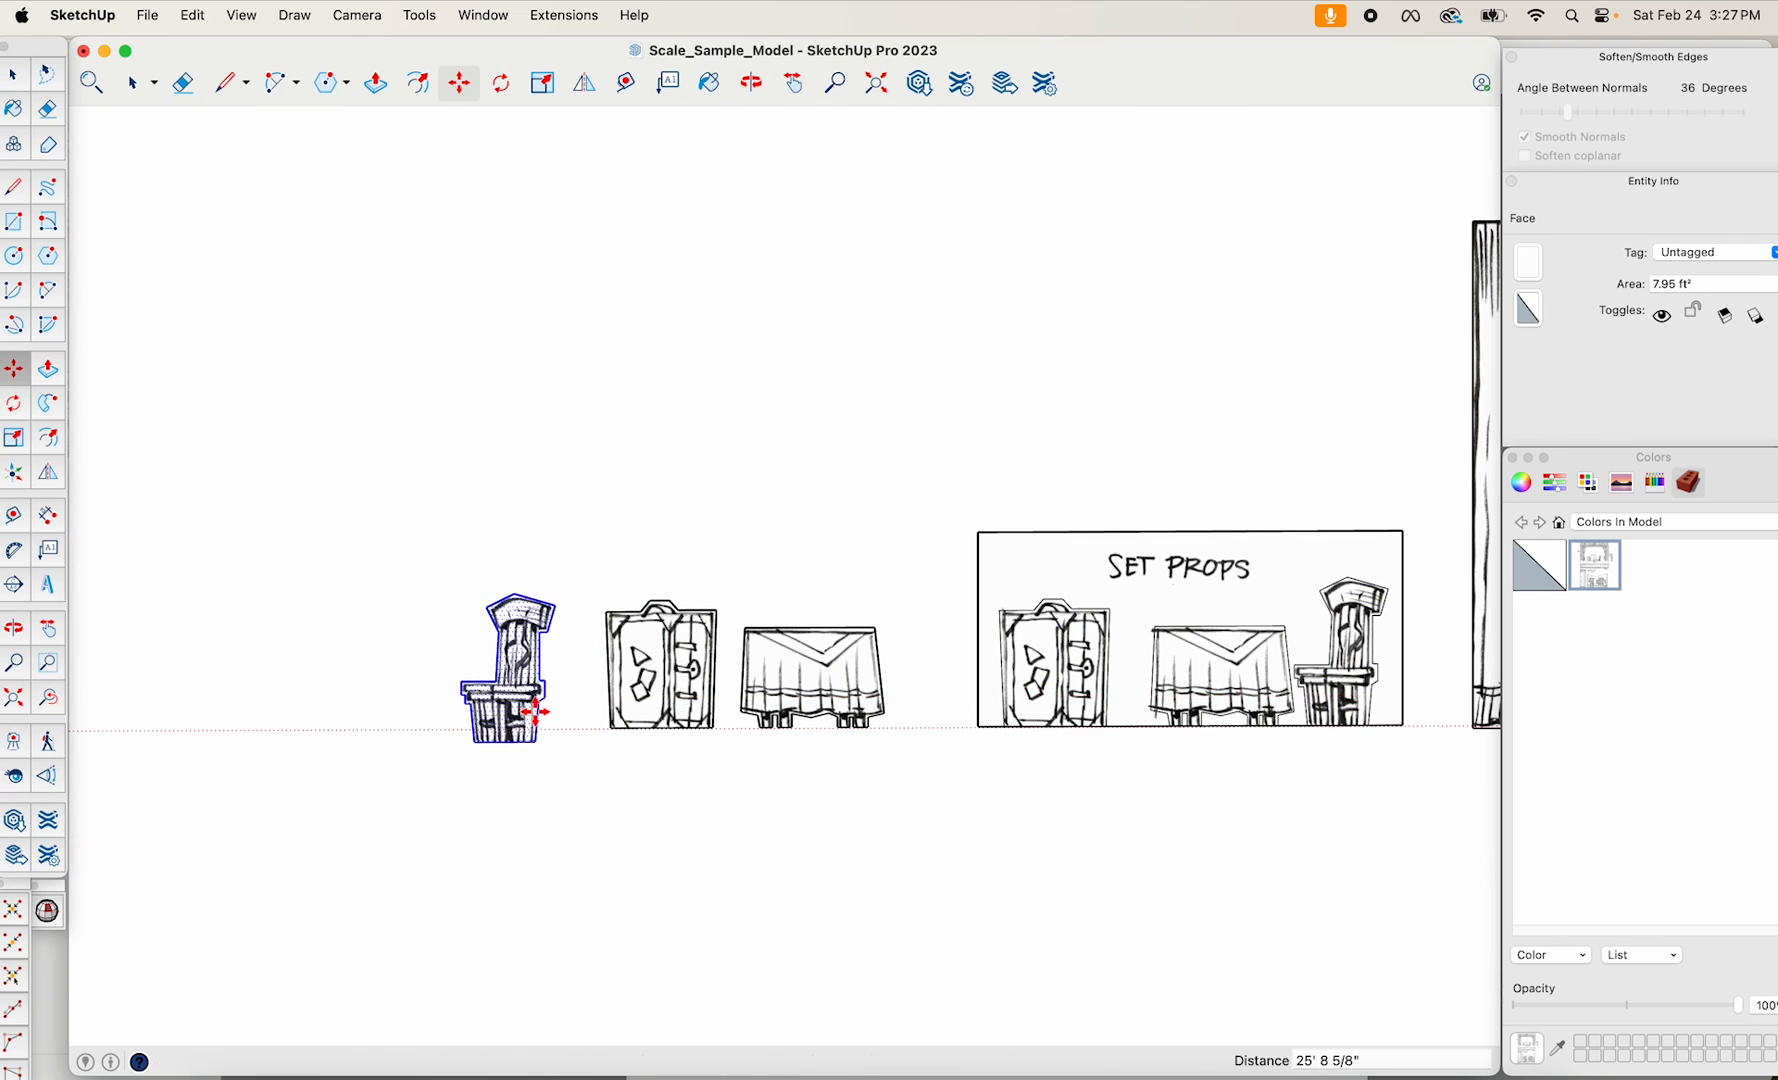
click(505, 705)
Make the copied chair face a component with the definition name Chair Prop.
scroll(503, 705, up, 5)
right_click(503, 705)
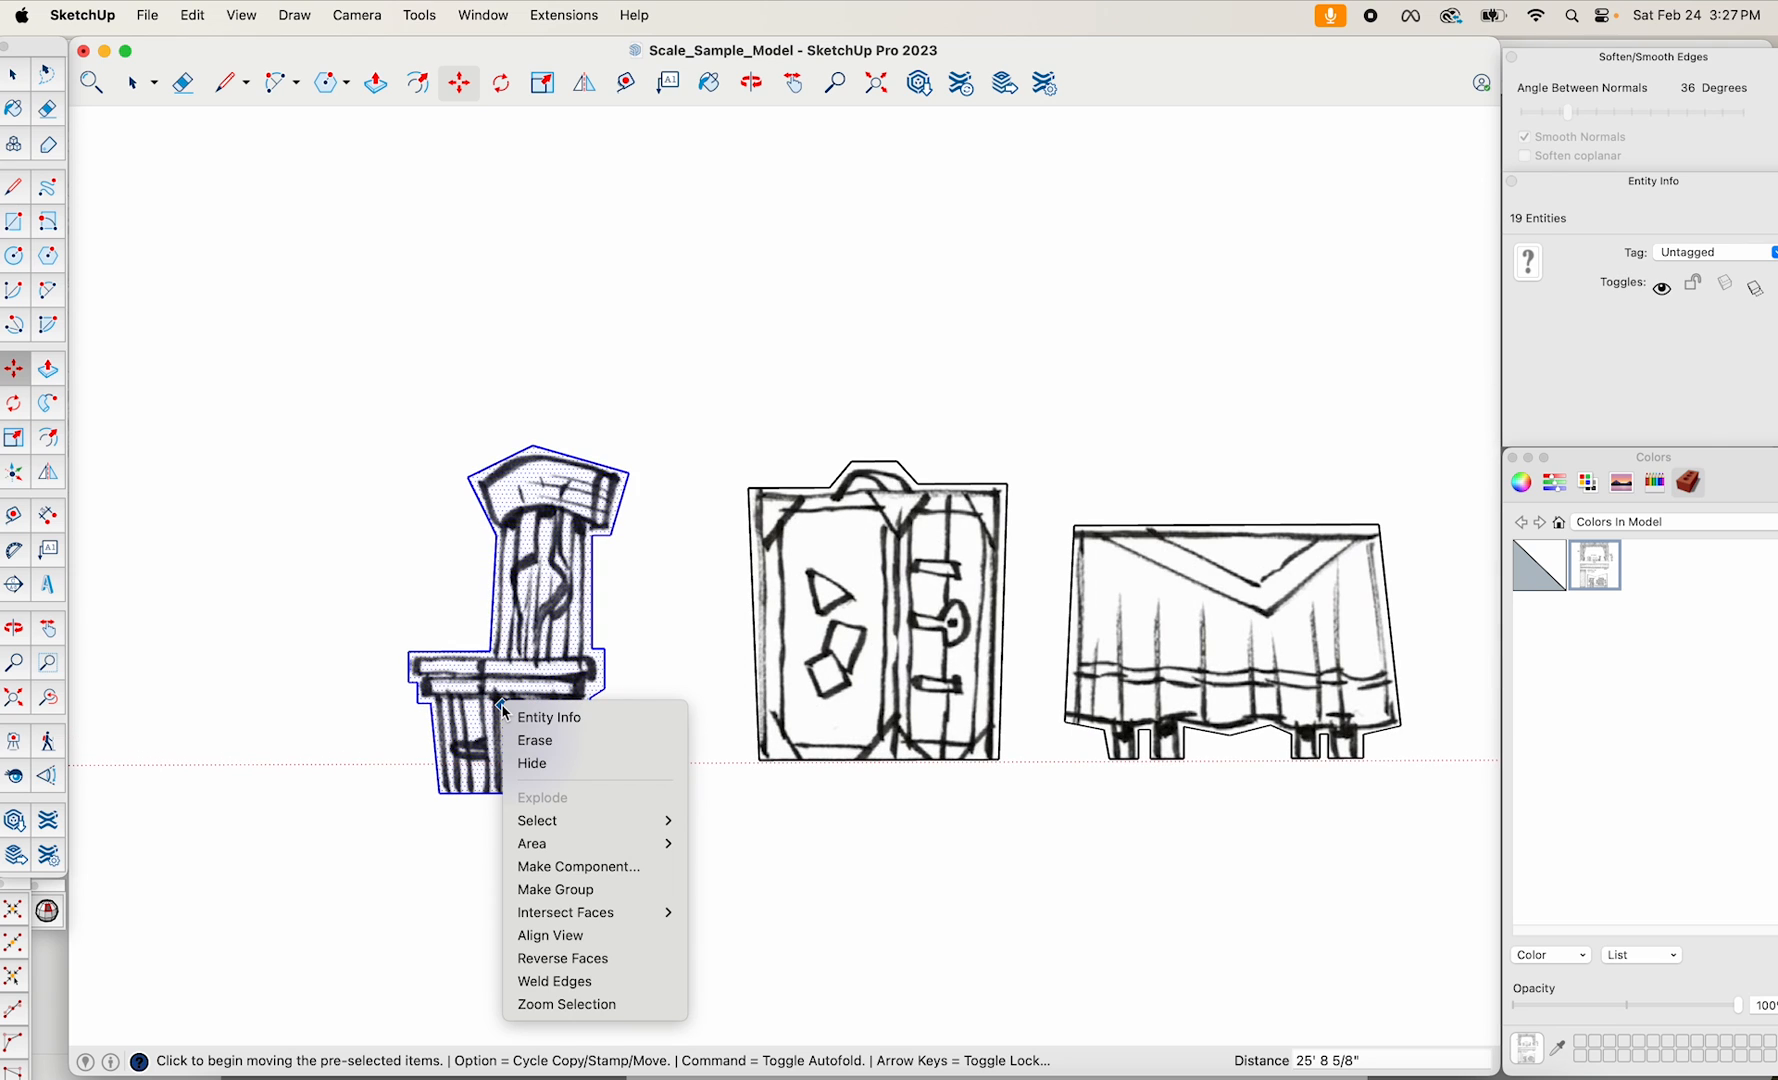
click(596, 866)
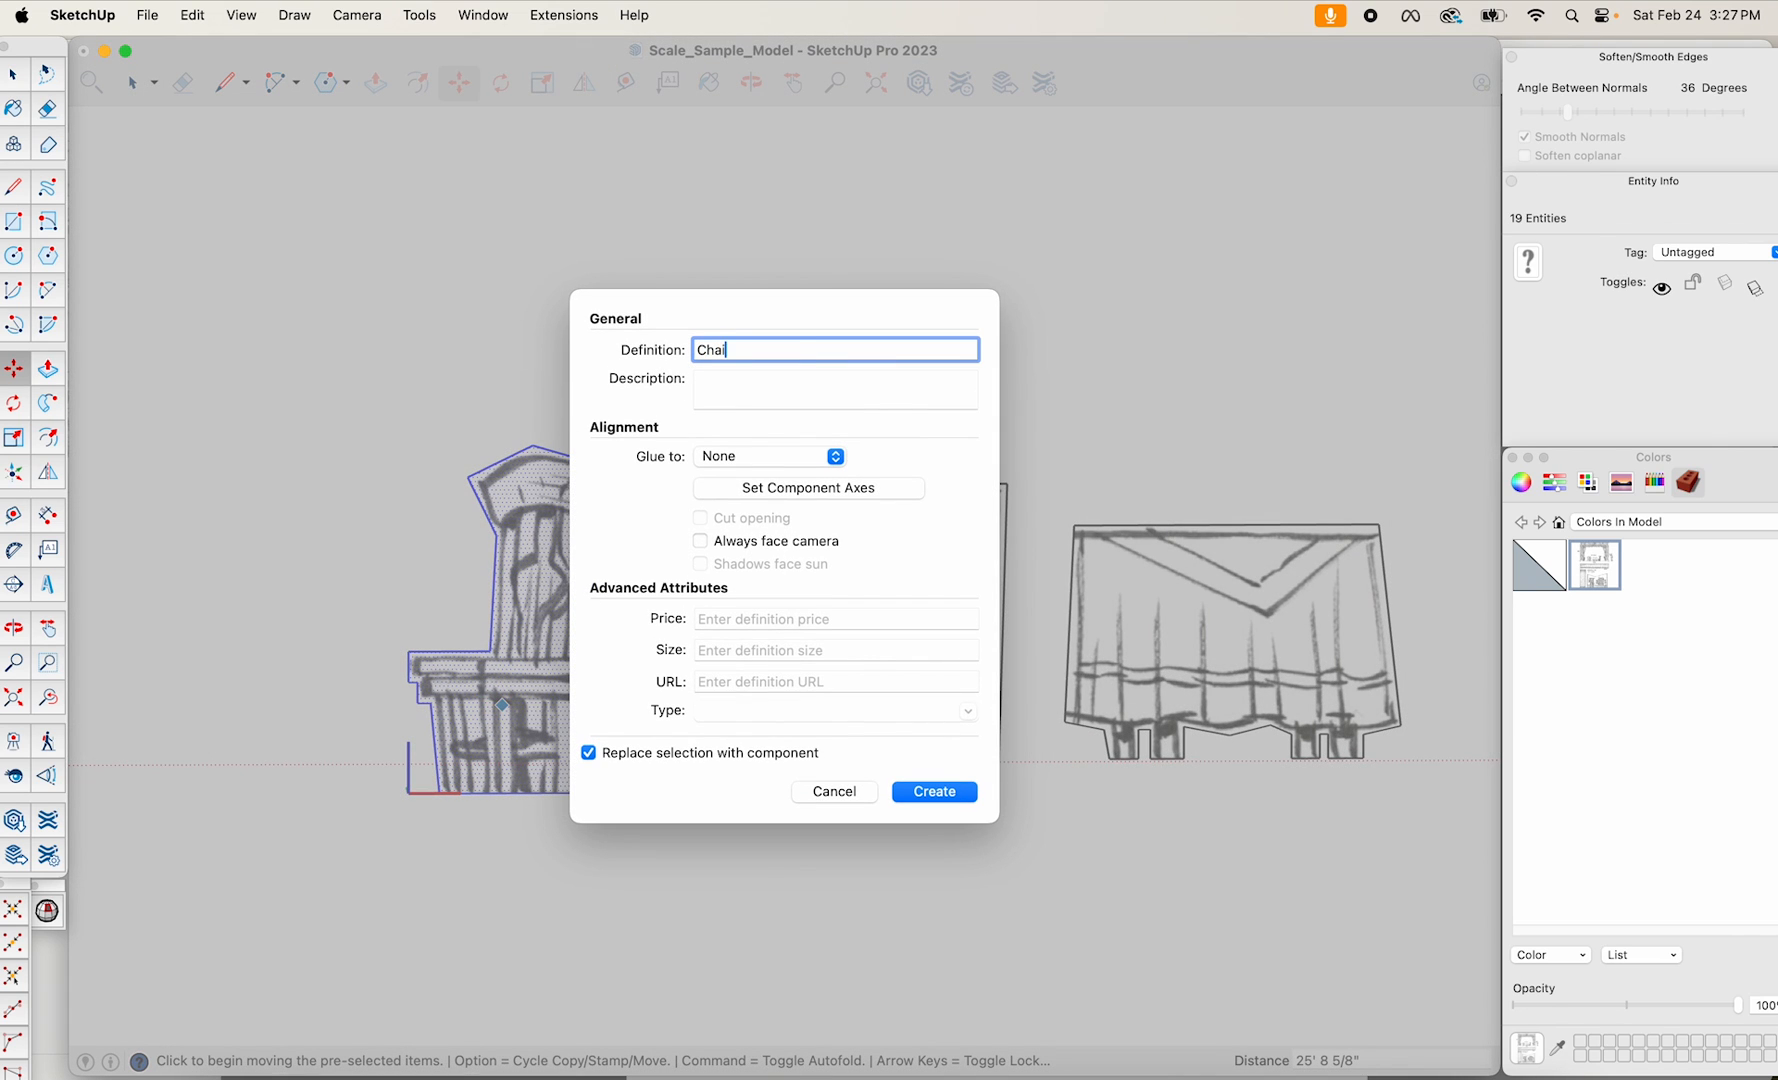
key(Return)
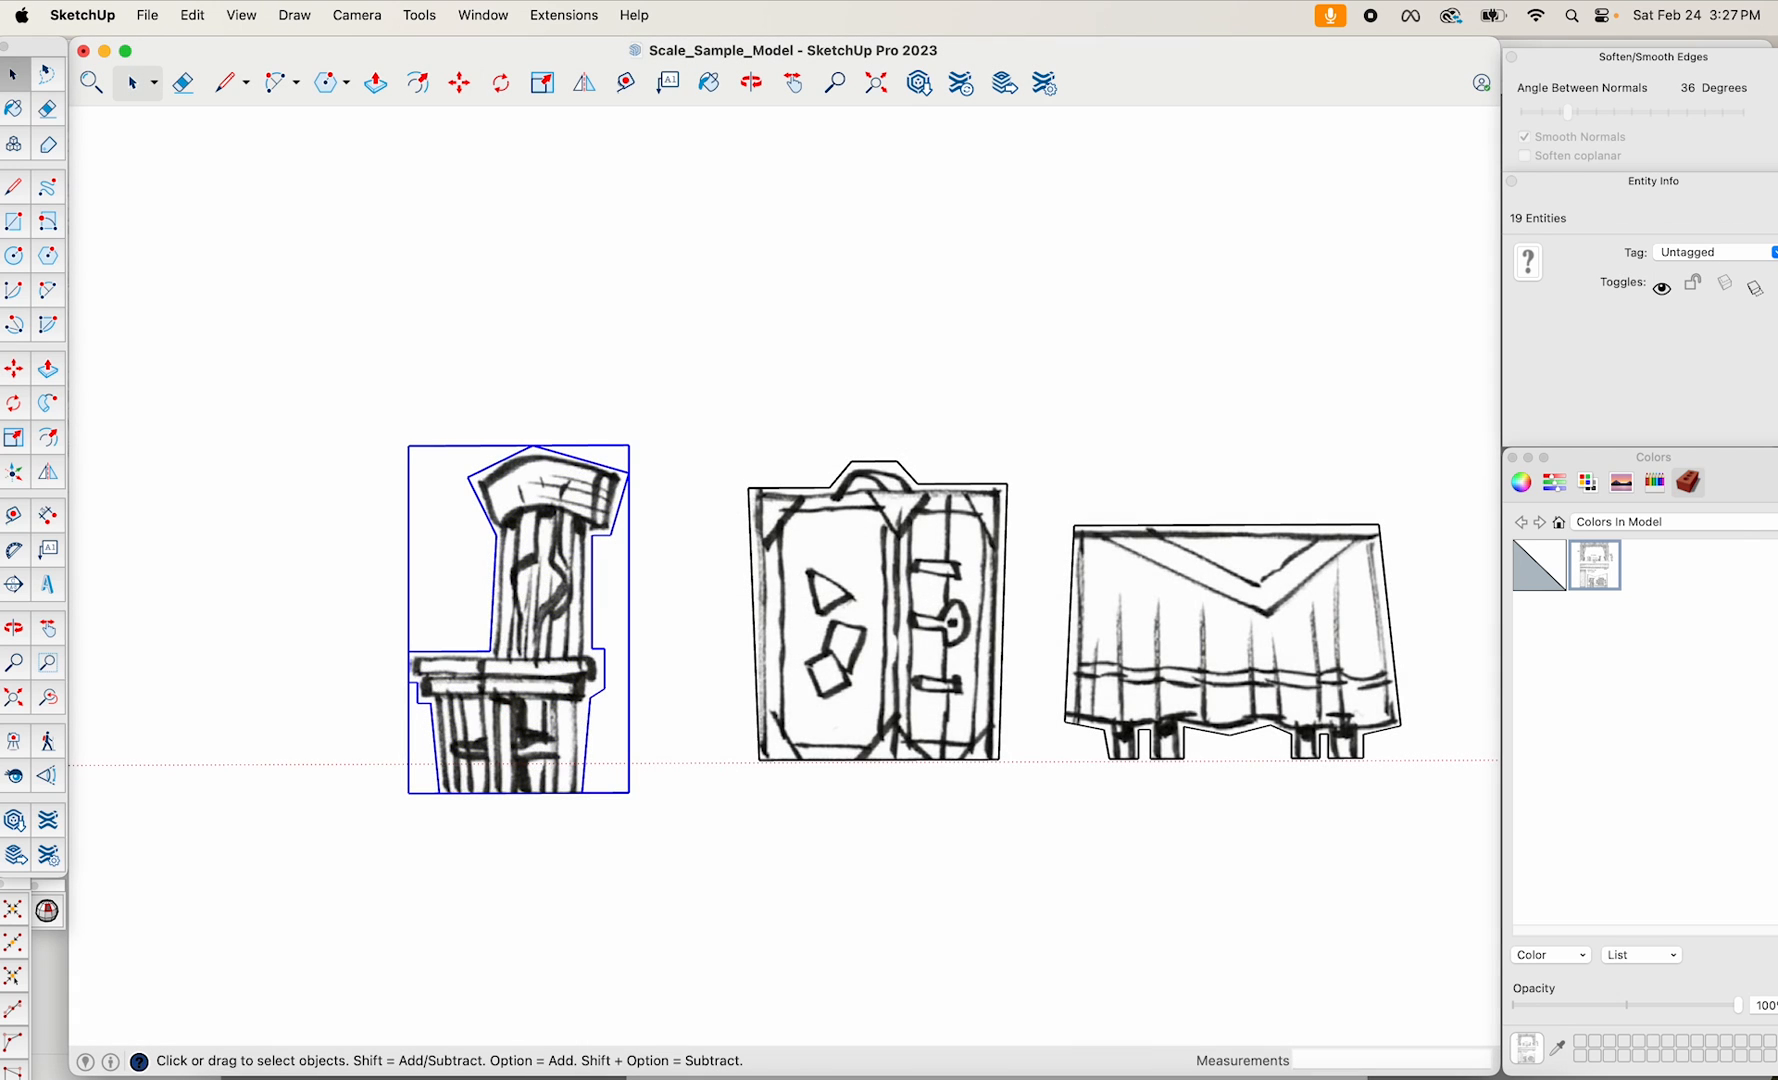
Delete the original Set Props panel with its traced sketches.
scroll(580, 585, up, 1)
scroll(774, 605, down, 7)
shift+middle_drag(839, 576, 456, 580)
scroll(456, 580, down, 1)
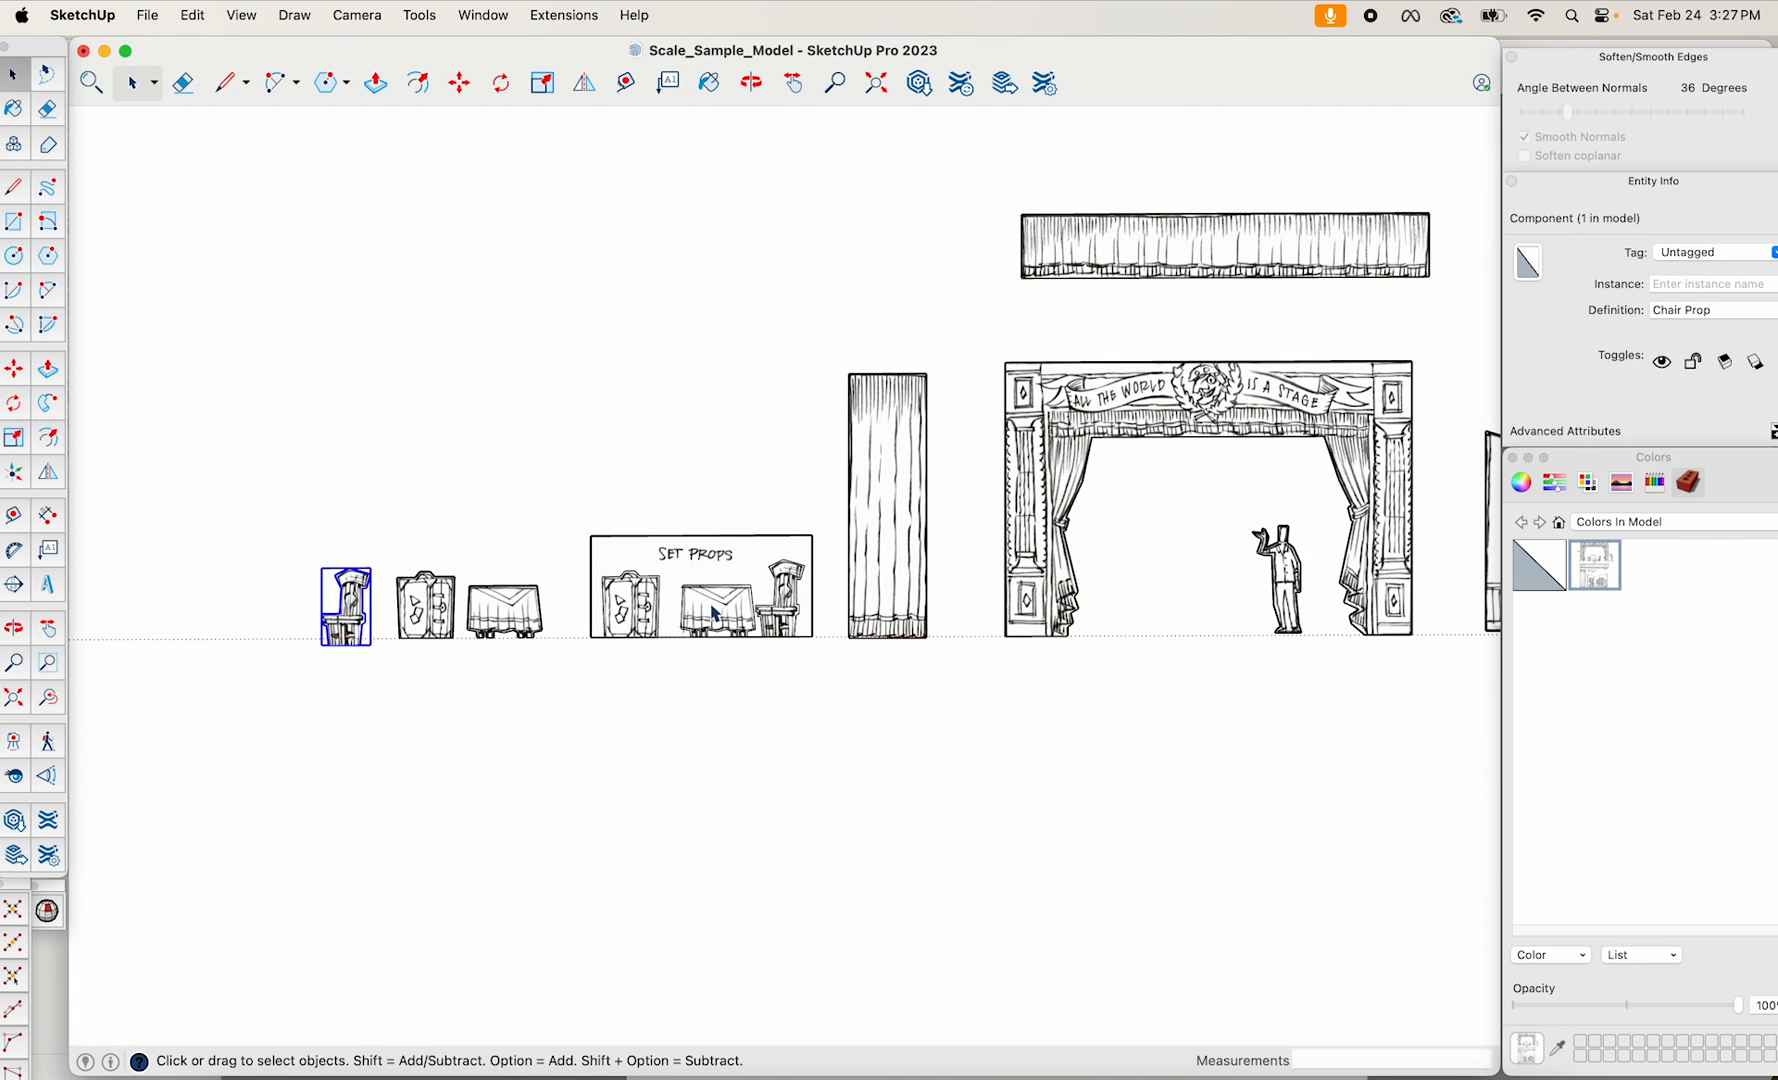
click(768, 620)
key(Delete)
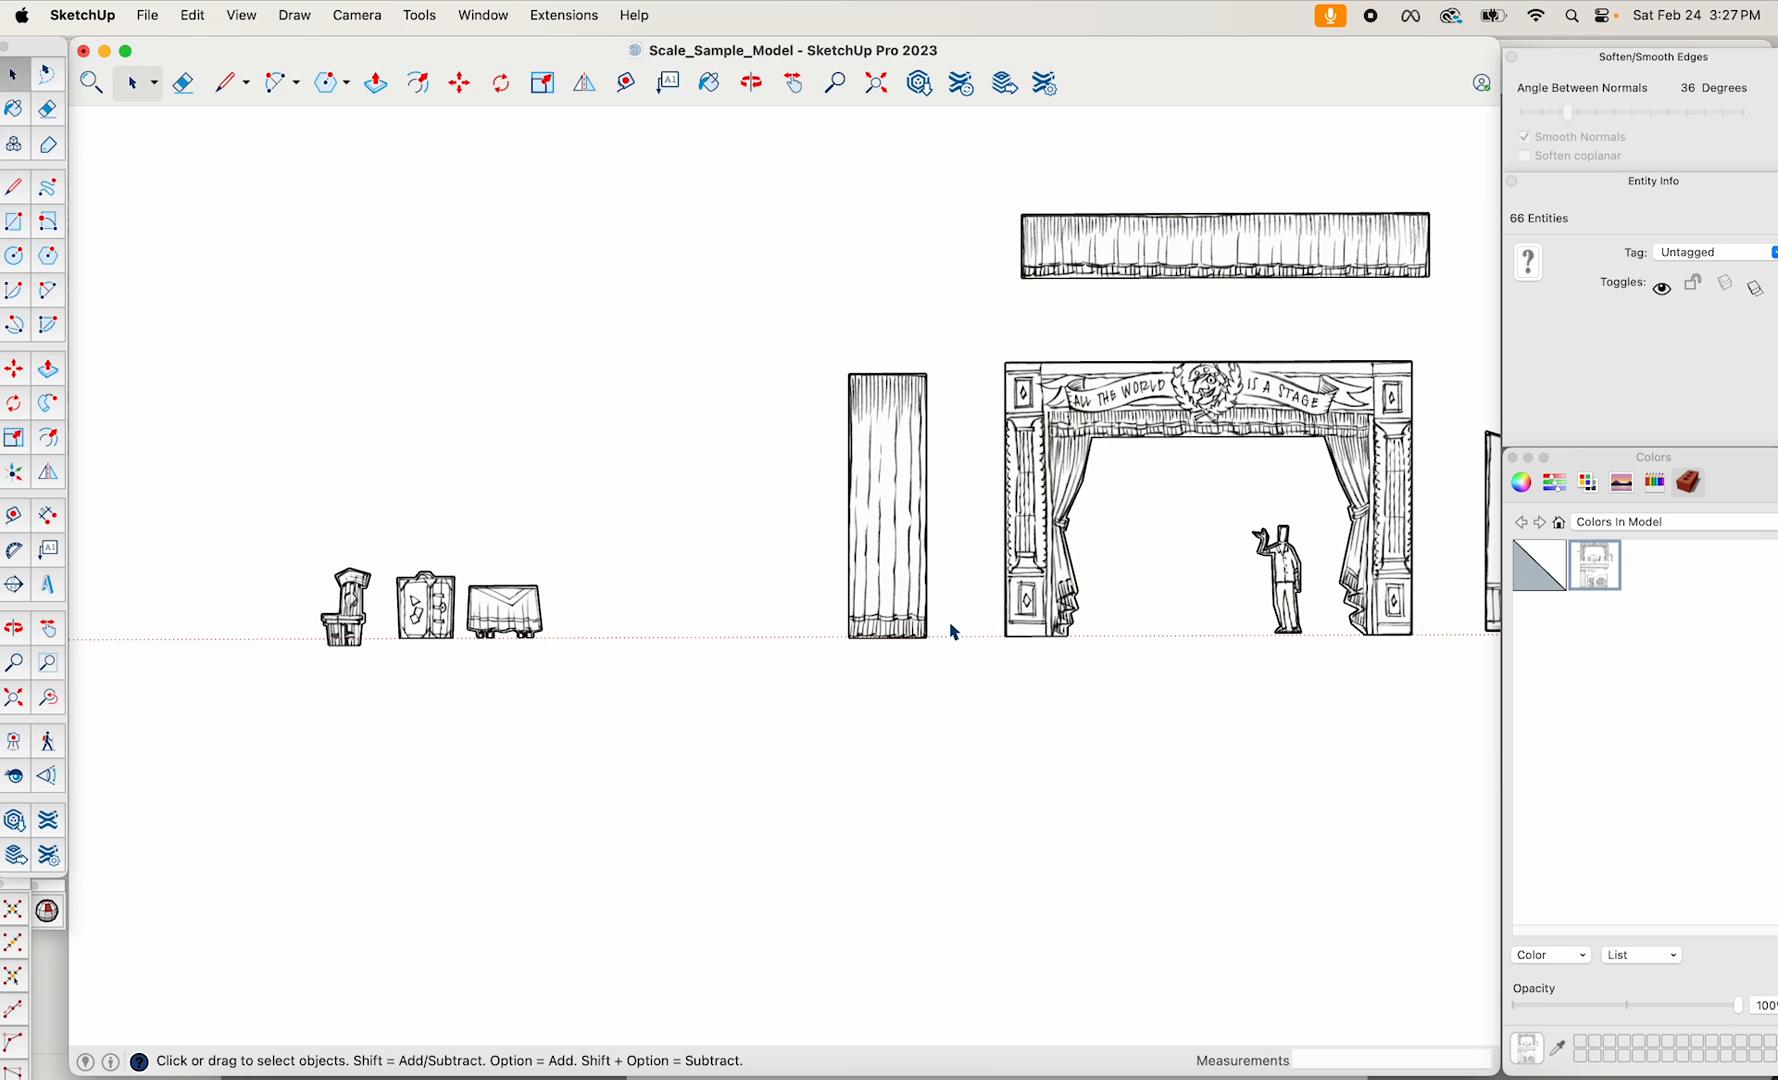
Move the chair, suitcase and table props together about 16' 4" along the red axis toward the leg curtain.
drag(310, 560, 548, 683)
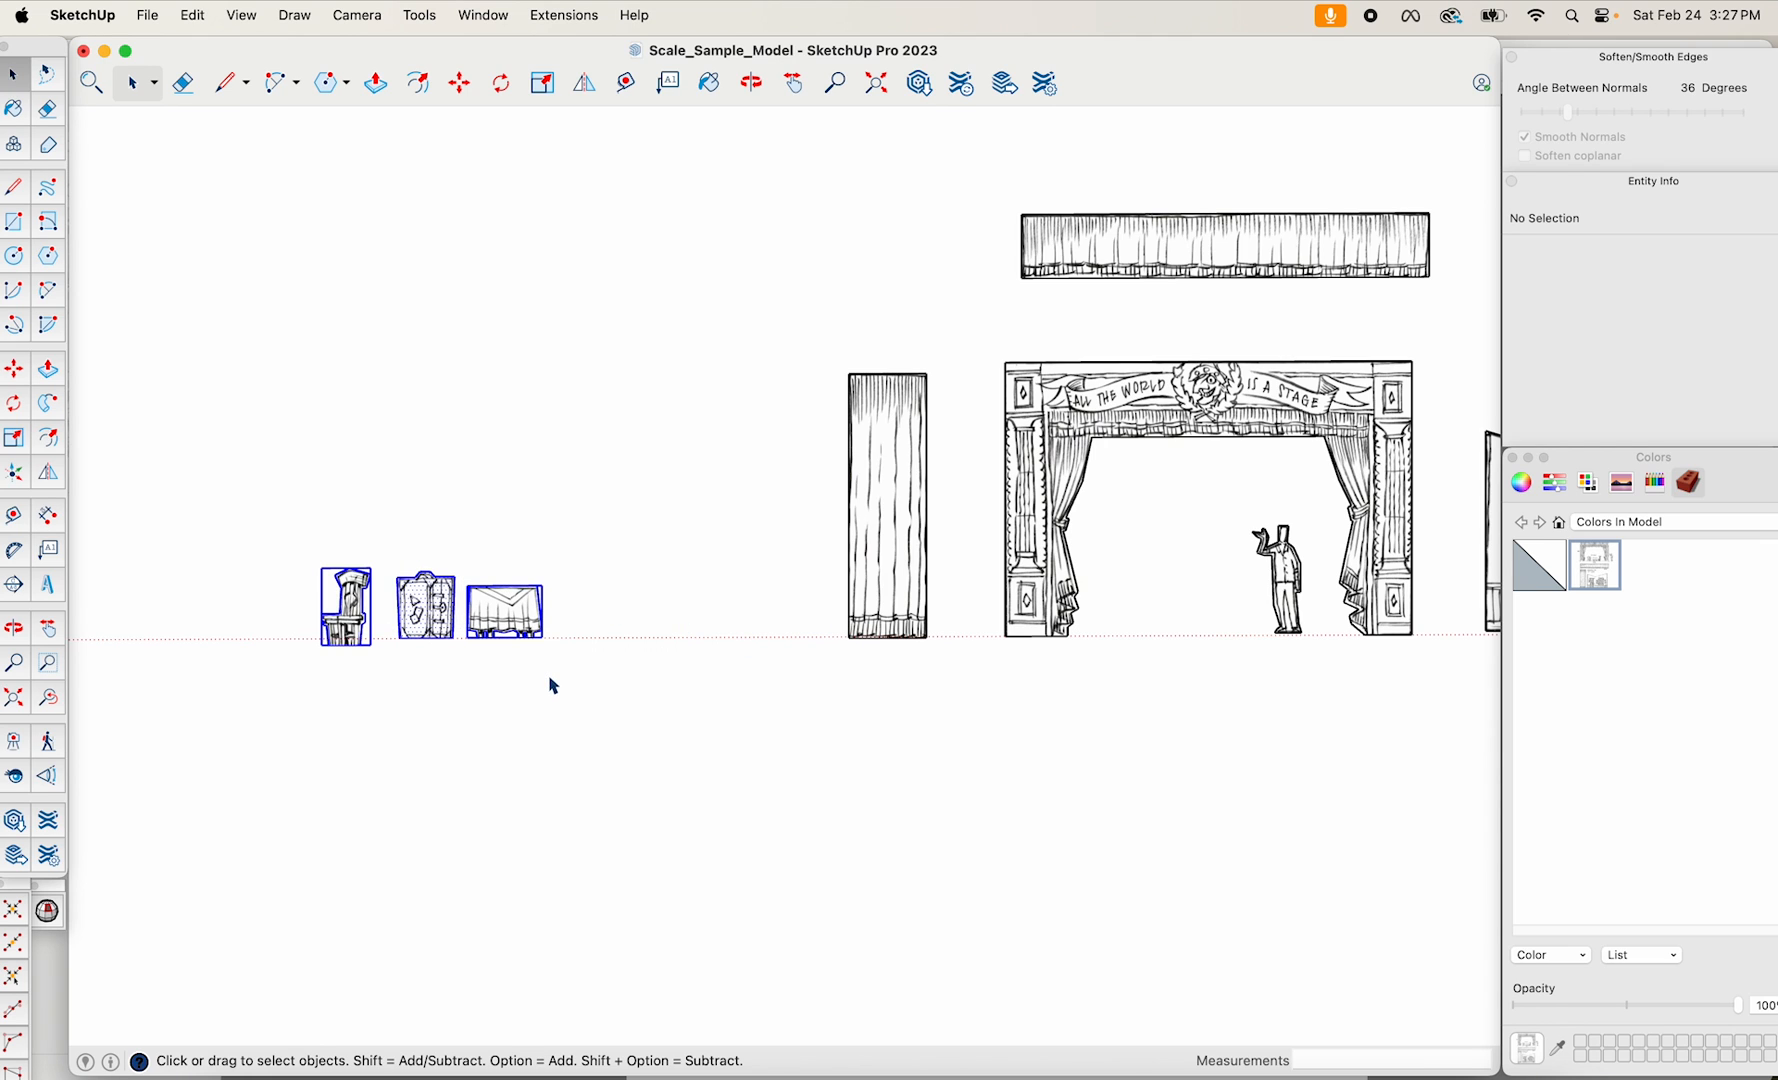
key(m)
click(481, 688)
click(754, 686)
Move the room backdrop about 86' 6" along the red axis to the far side of the props.
scroll(920, 726, down, 4)
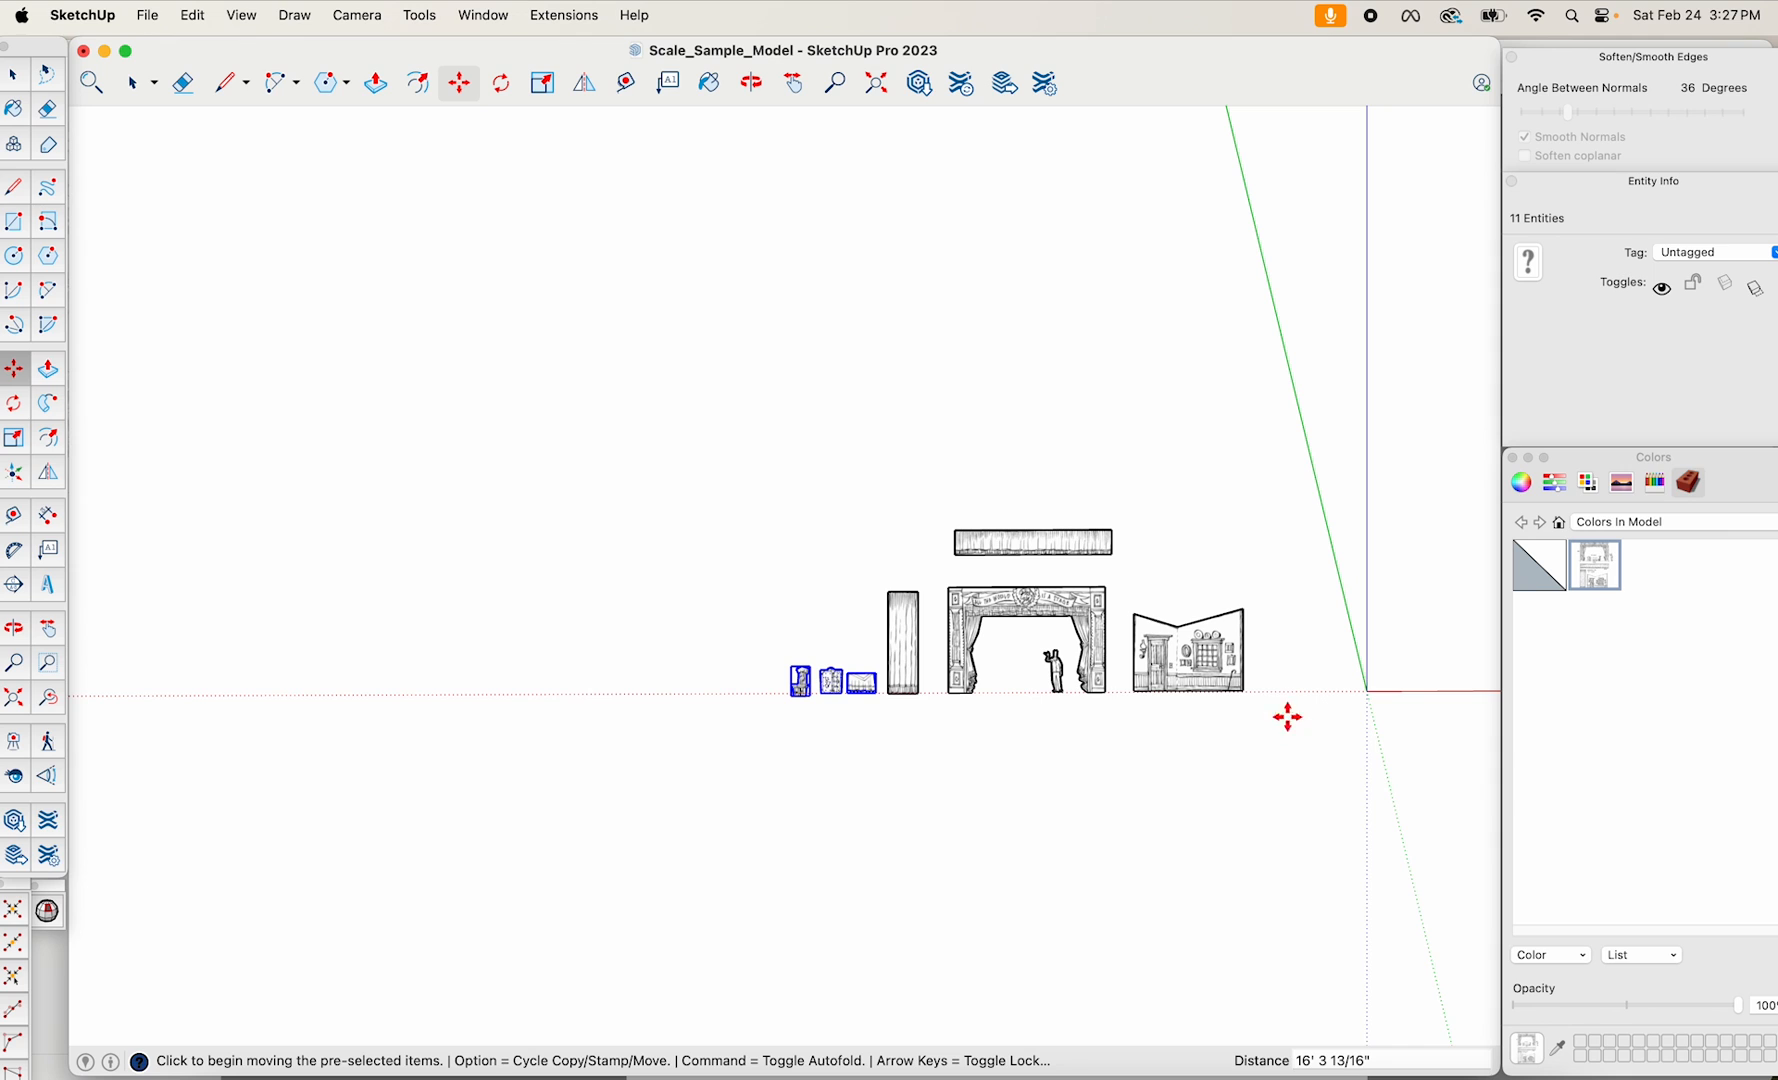
shift+middle_drag(1181, 676, 944, 687)
scroll(944, 685, up, 7)
key(space)
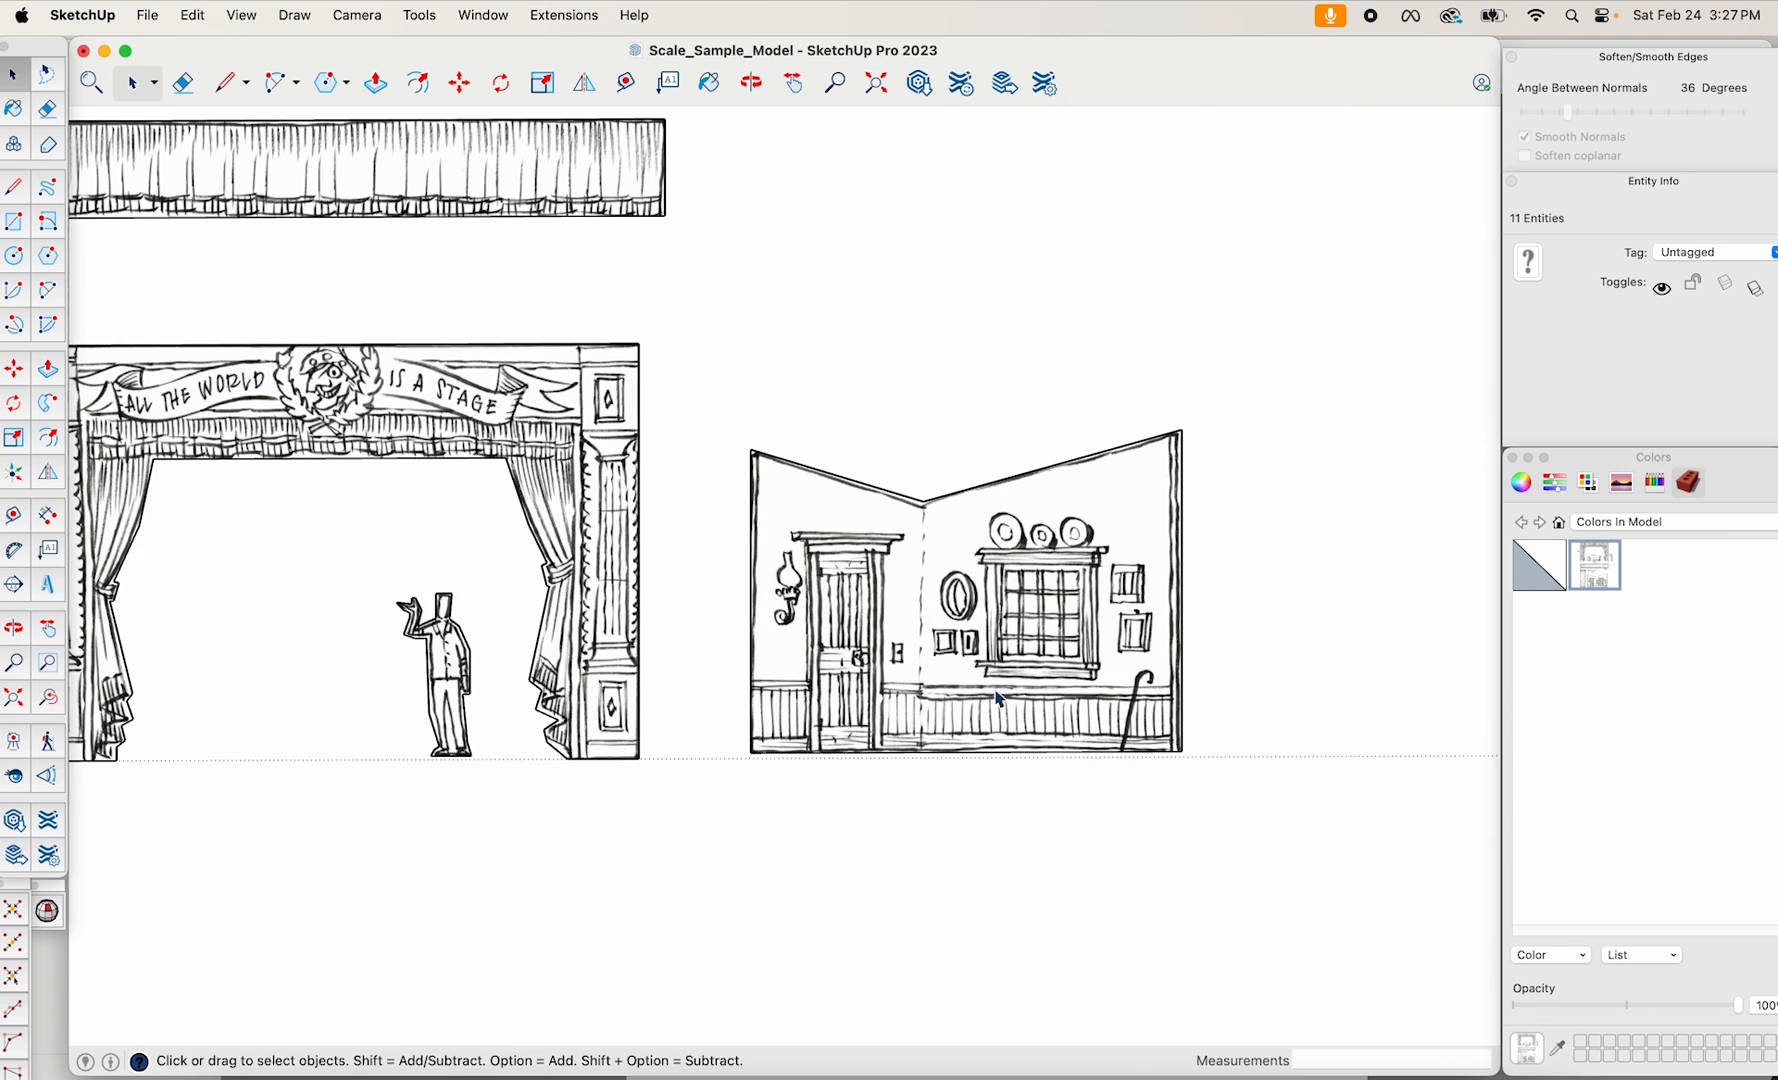
click(1010, 702)
scroll(1010, 702, down, 6)
shift+middle_drag(1010, 705, 862, 674)
click(929, 650)
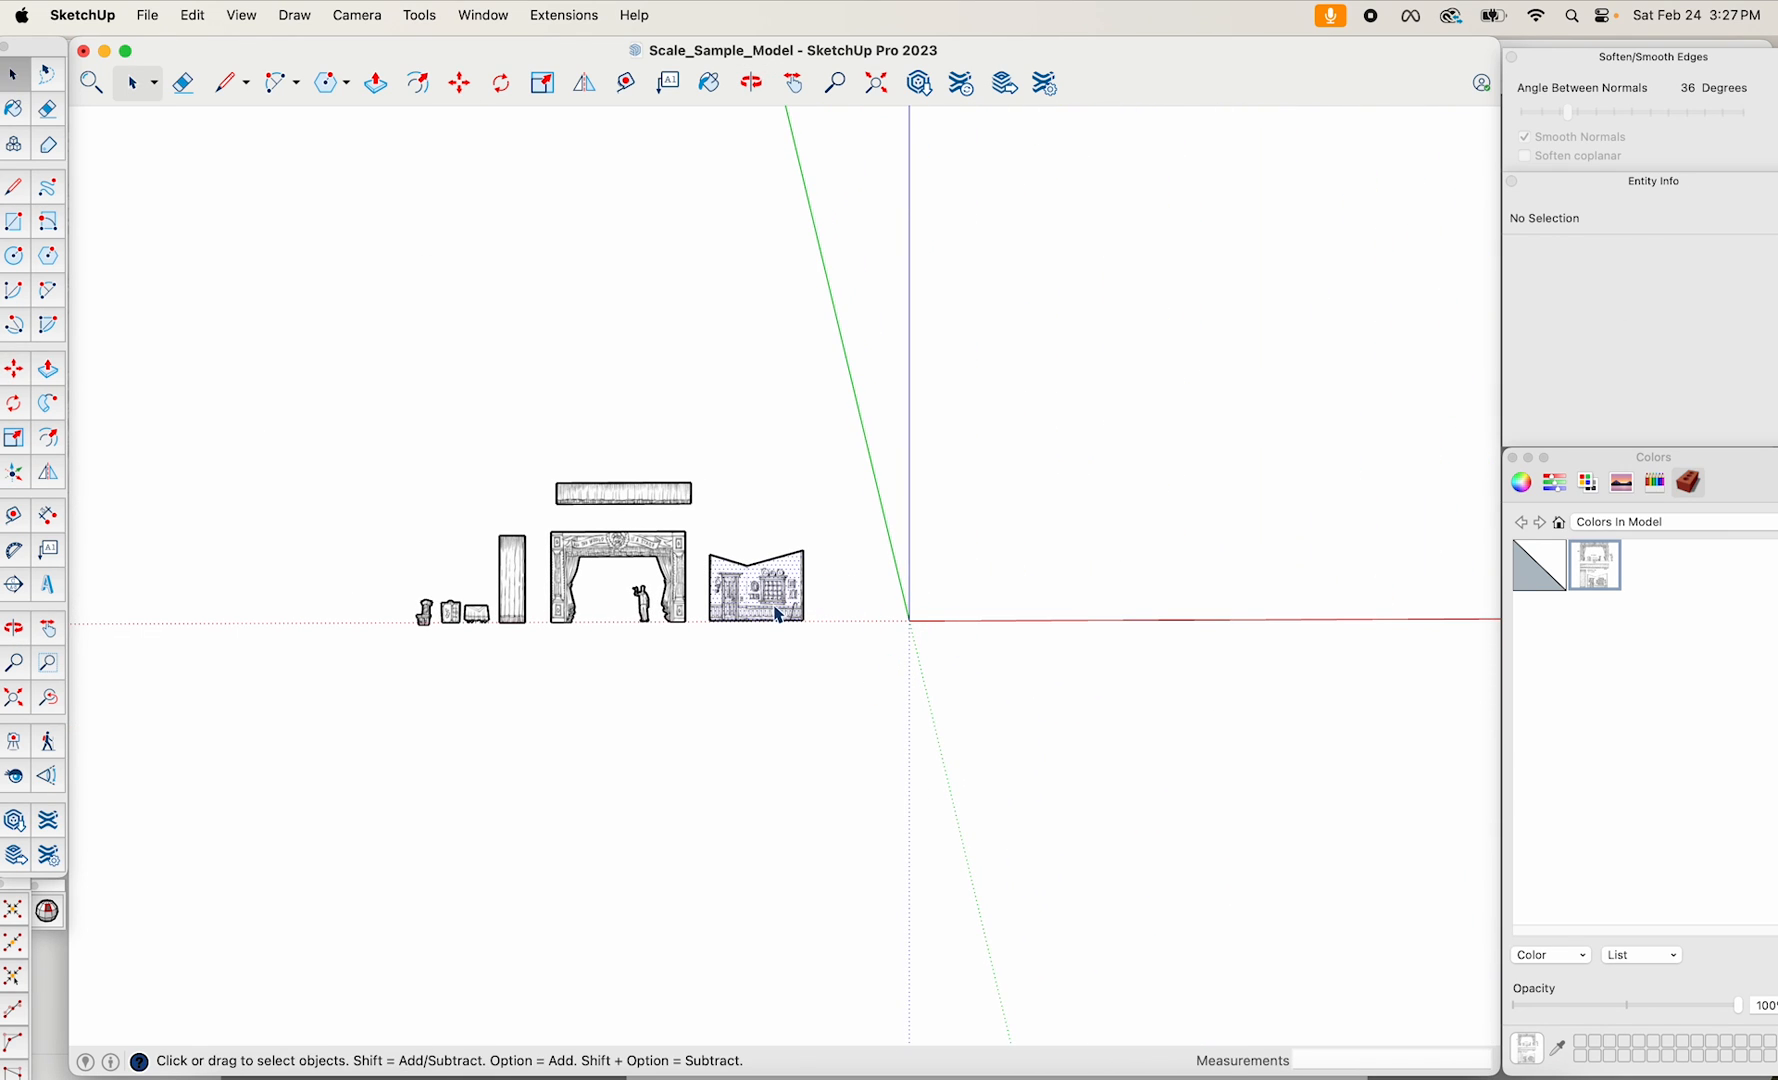
click(778, 614)
key(m)
click(818, 679)
click(365, 683)
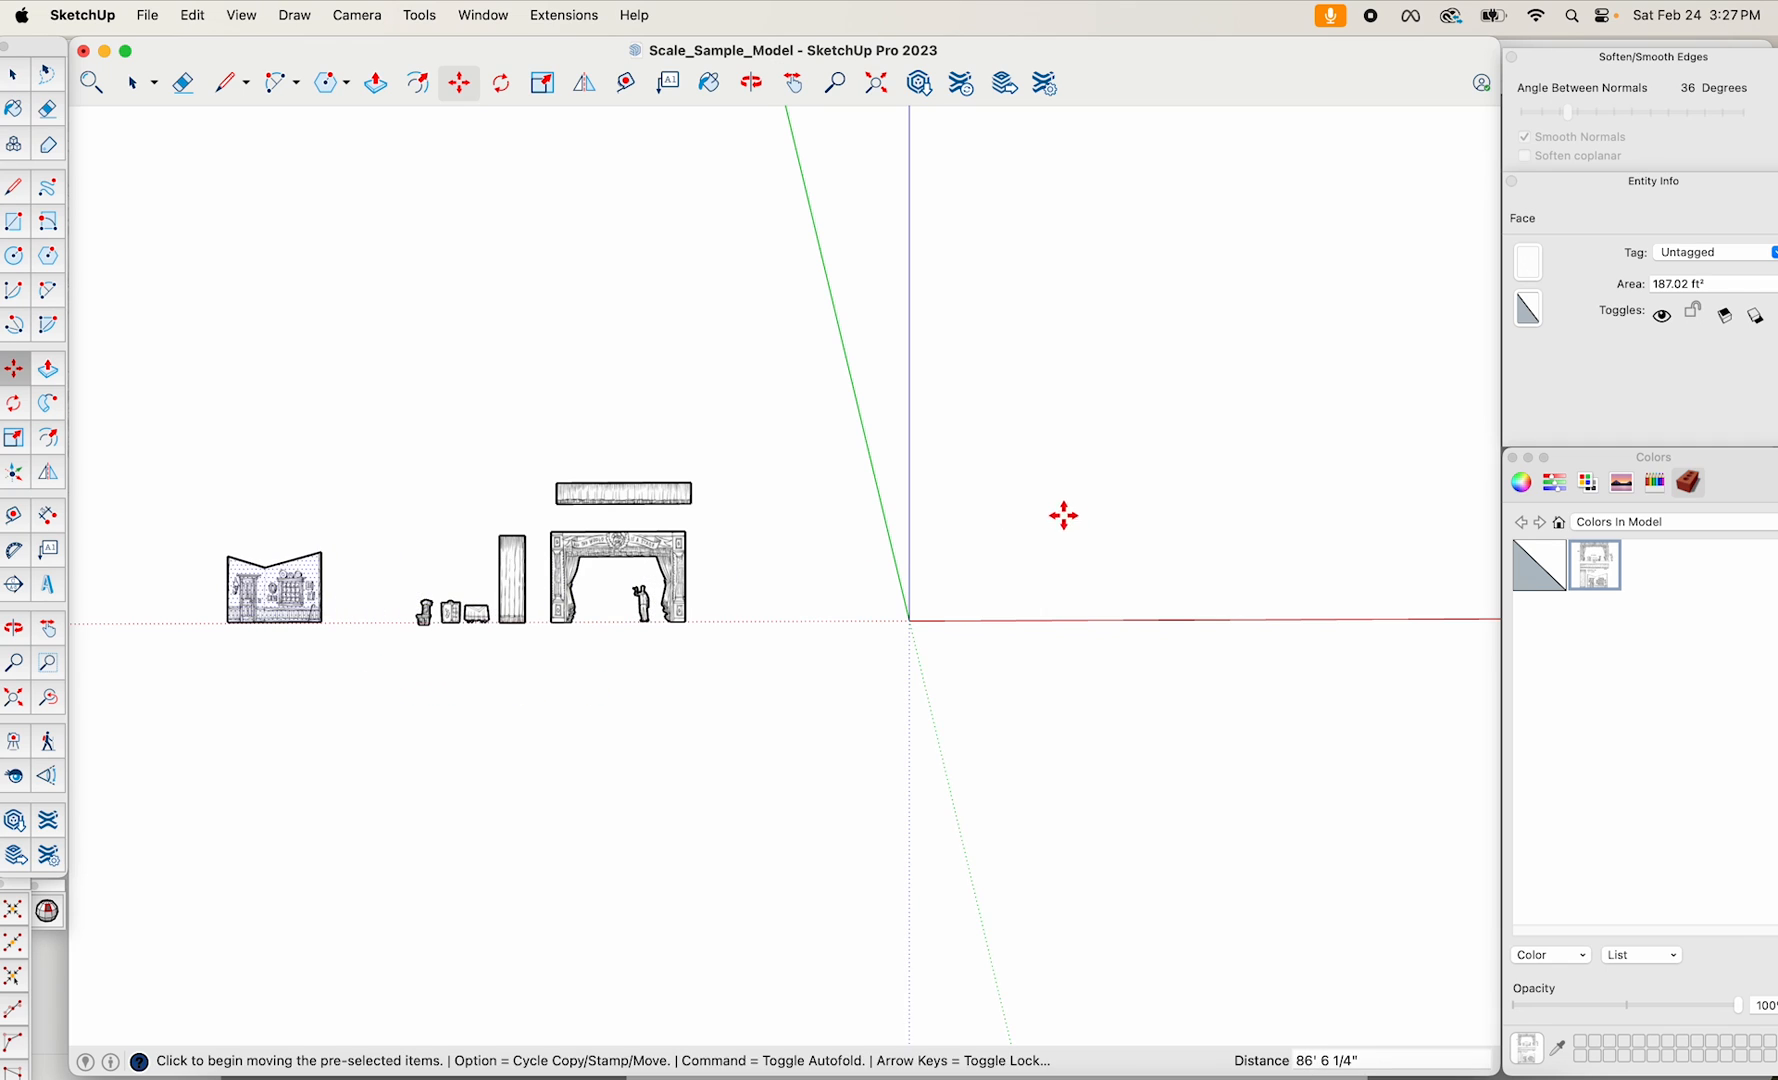
Draw a ground rectangle around the origin, about 53' by 70', for the stage floor.
middle_drag(1065, 512, 980, 885)
middle_drag(296, 366, 344, 384)
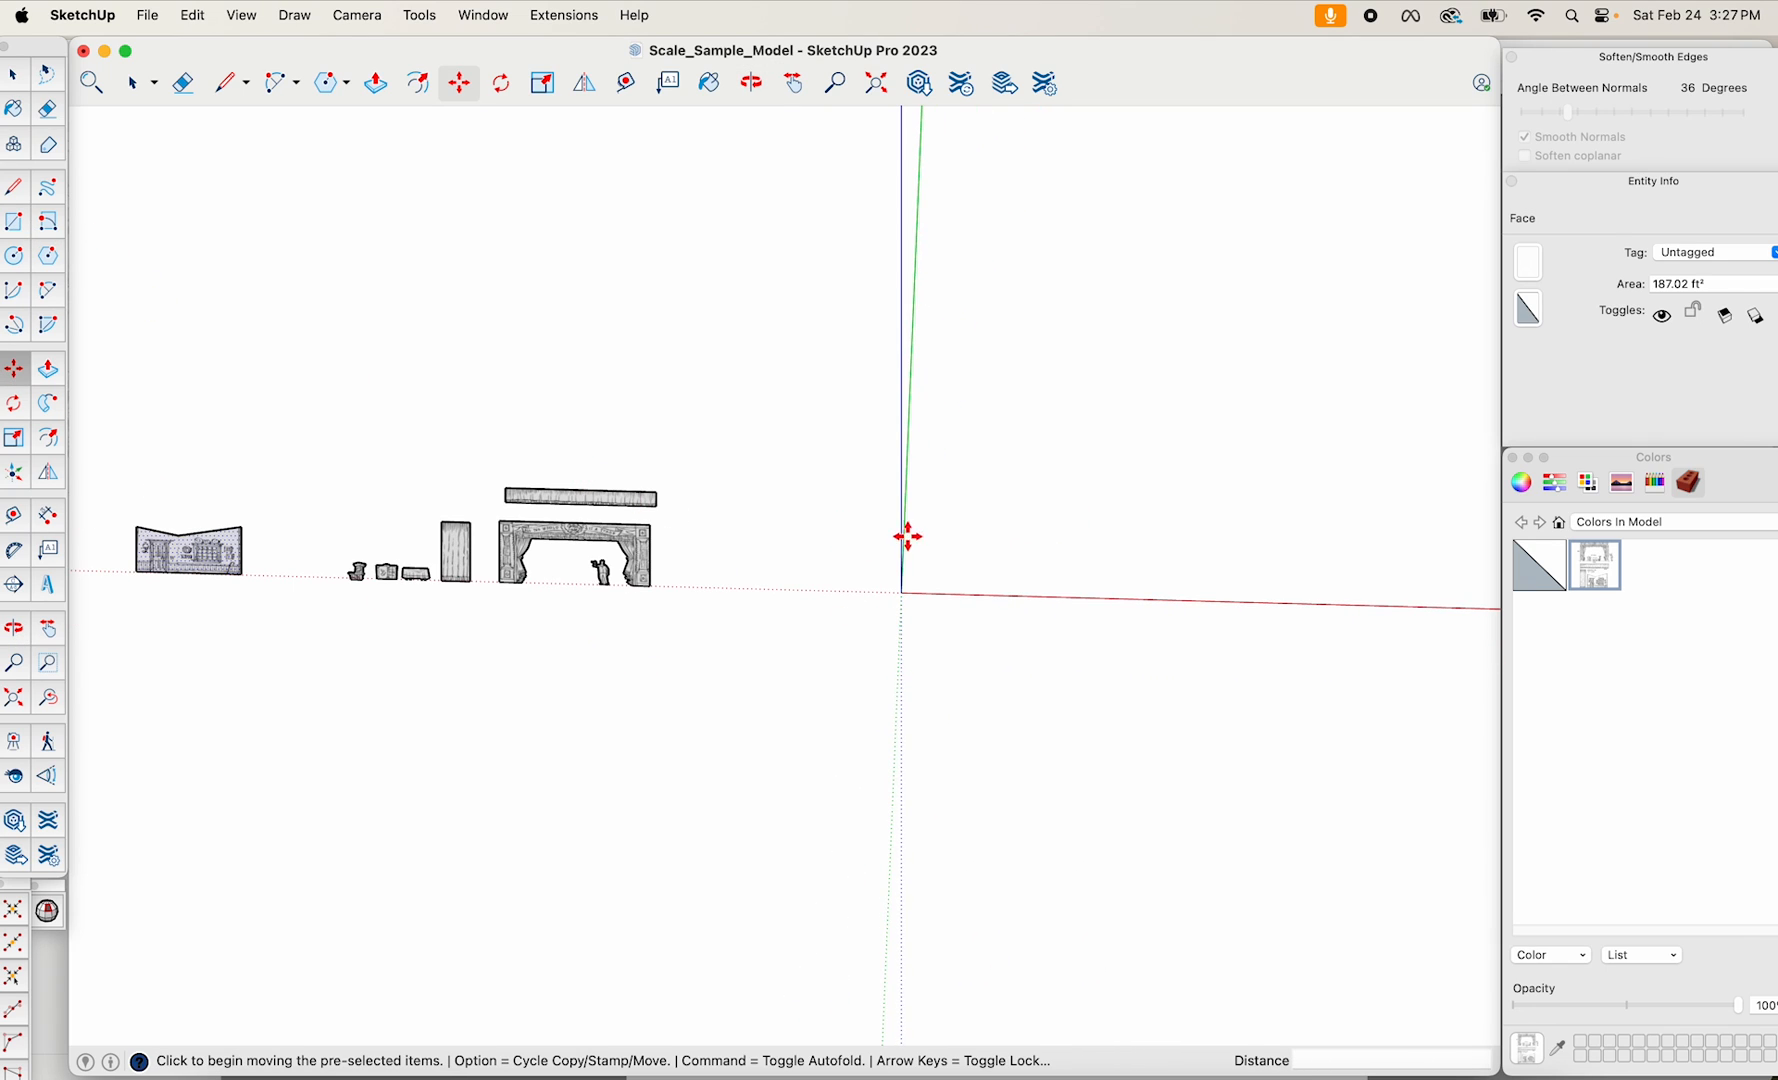
click(8, 226)
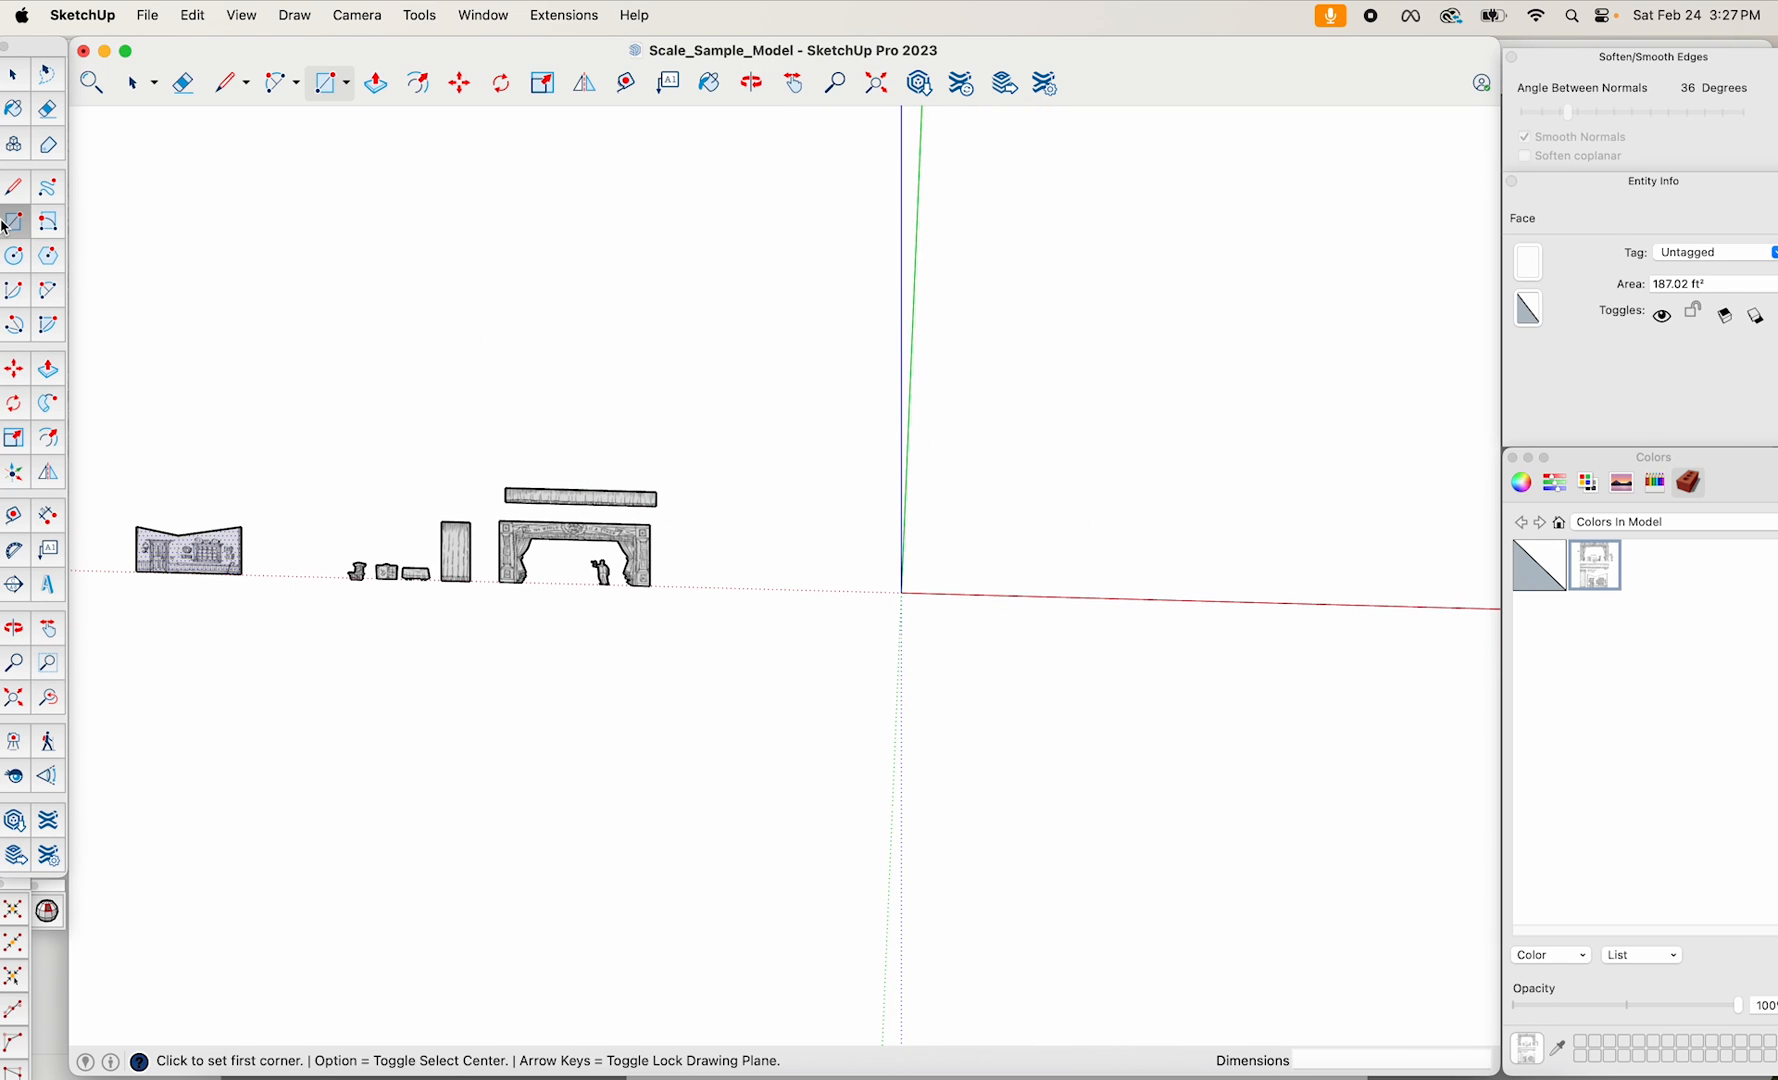
click(727, 410)
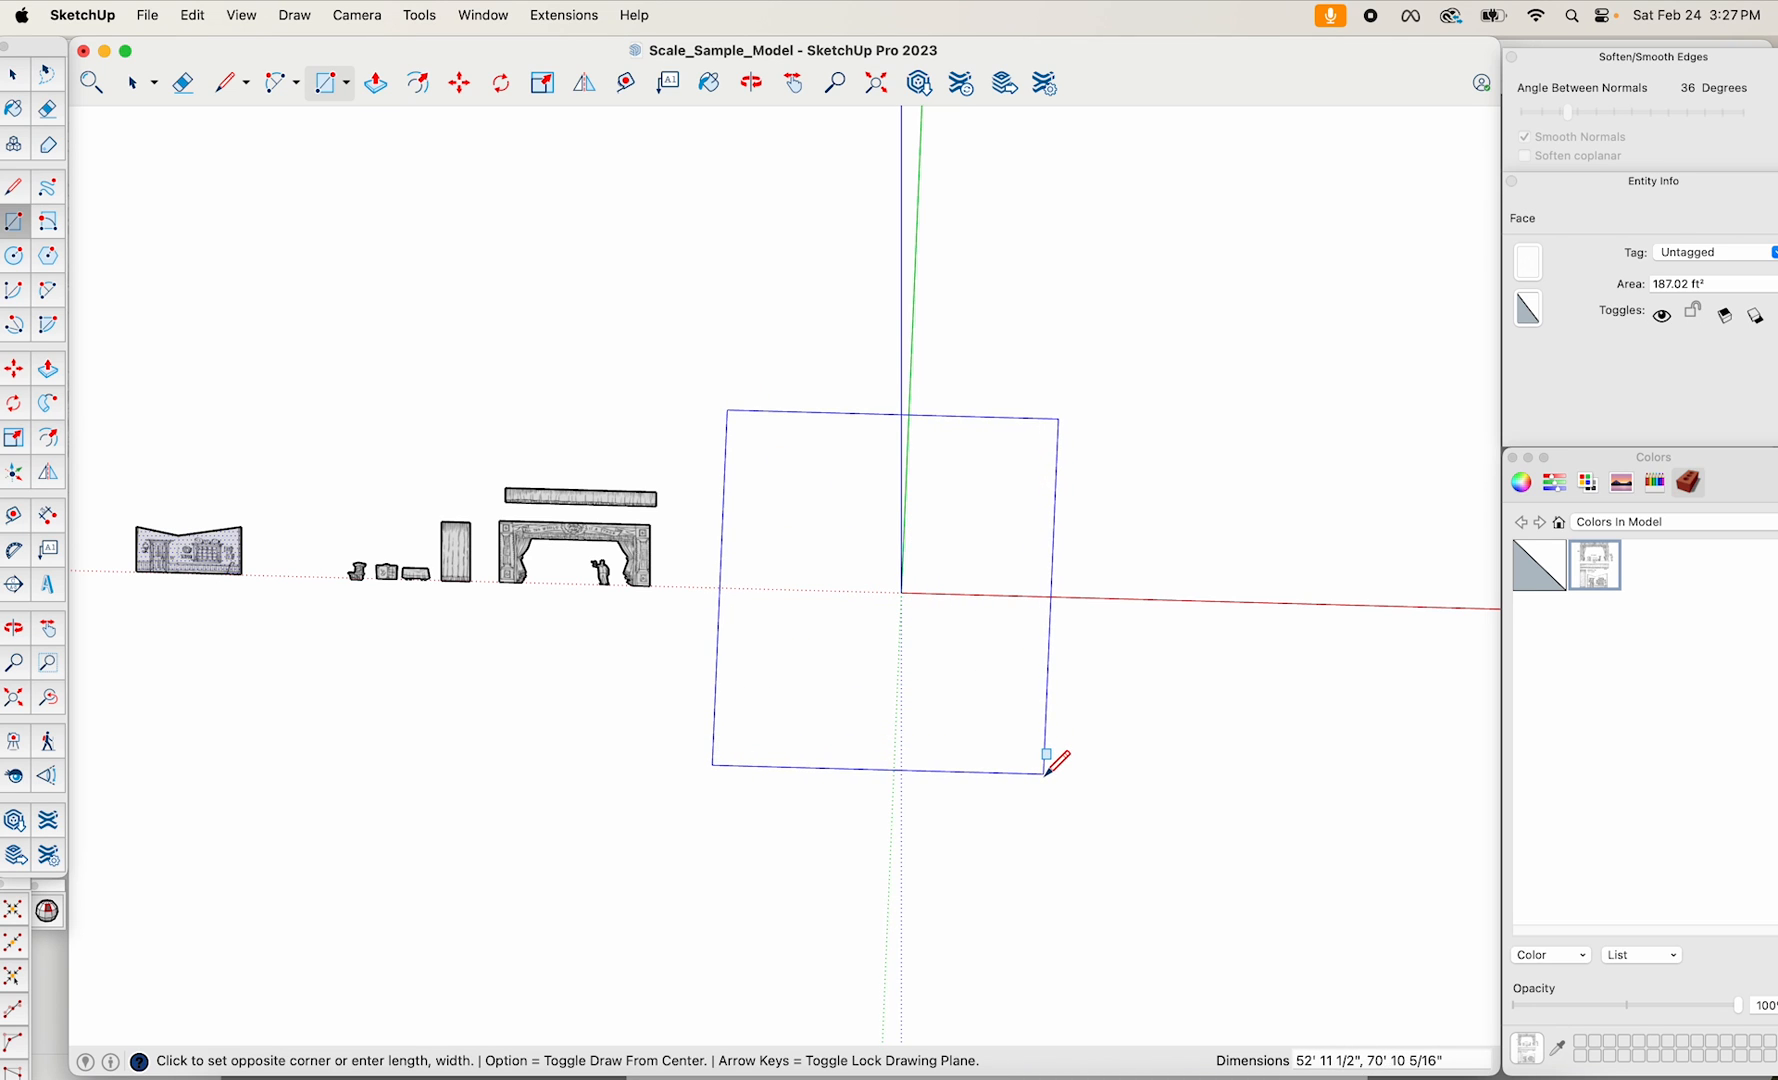
click(1040, 764)
Make the ground rectangle and its edges a component with the definition name Stage Floor.
middle_drag(1012, 722, 916, 655)
scroll(956, 583, up, 3)
key(space)
double_click(916, 655)
right_click(914, 648)
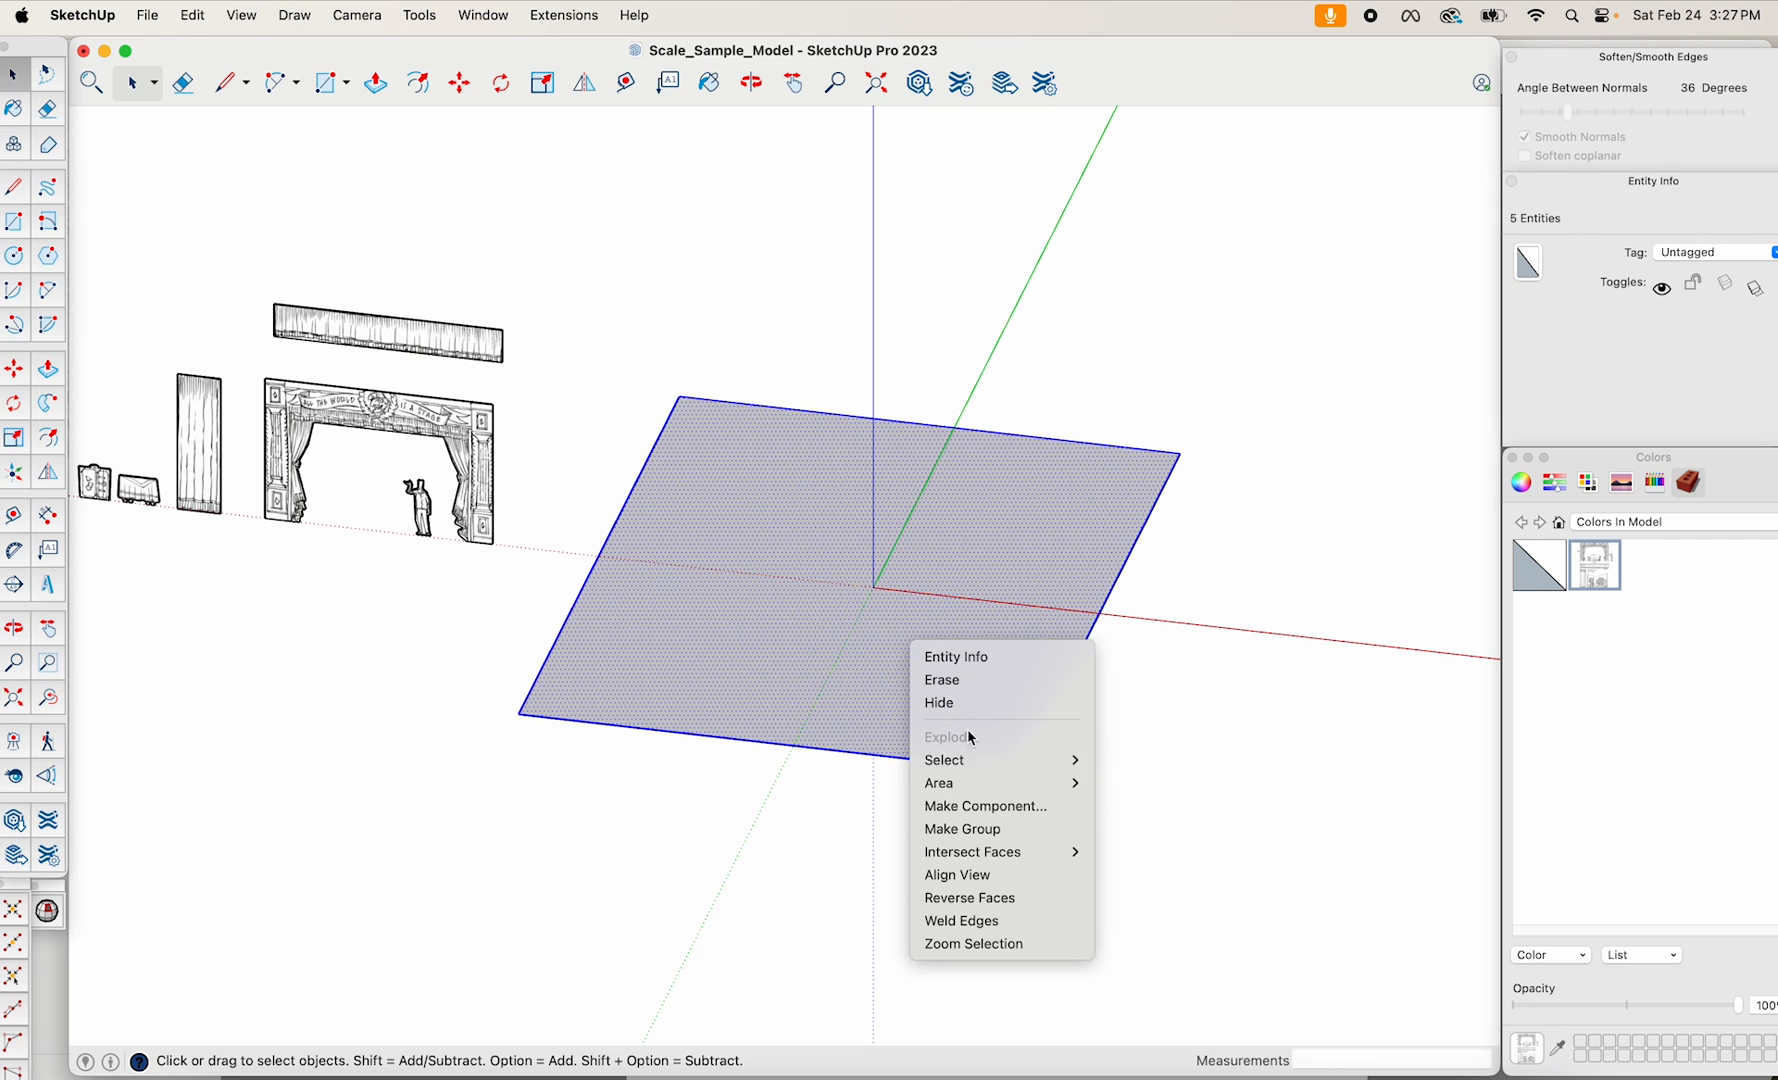
click(990, 806)
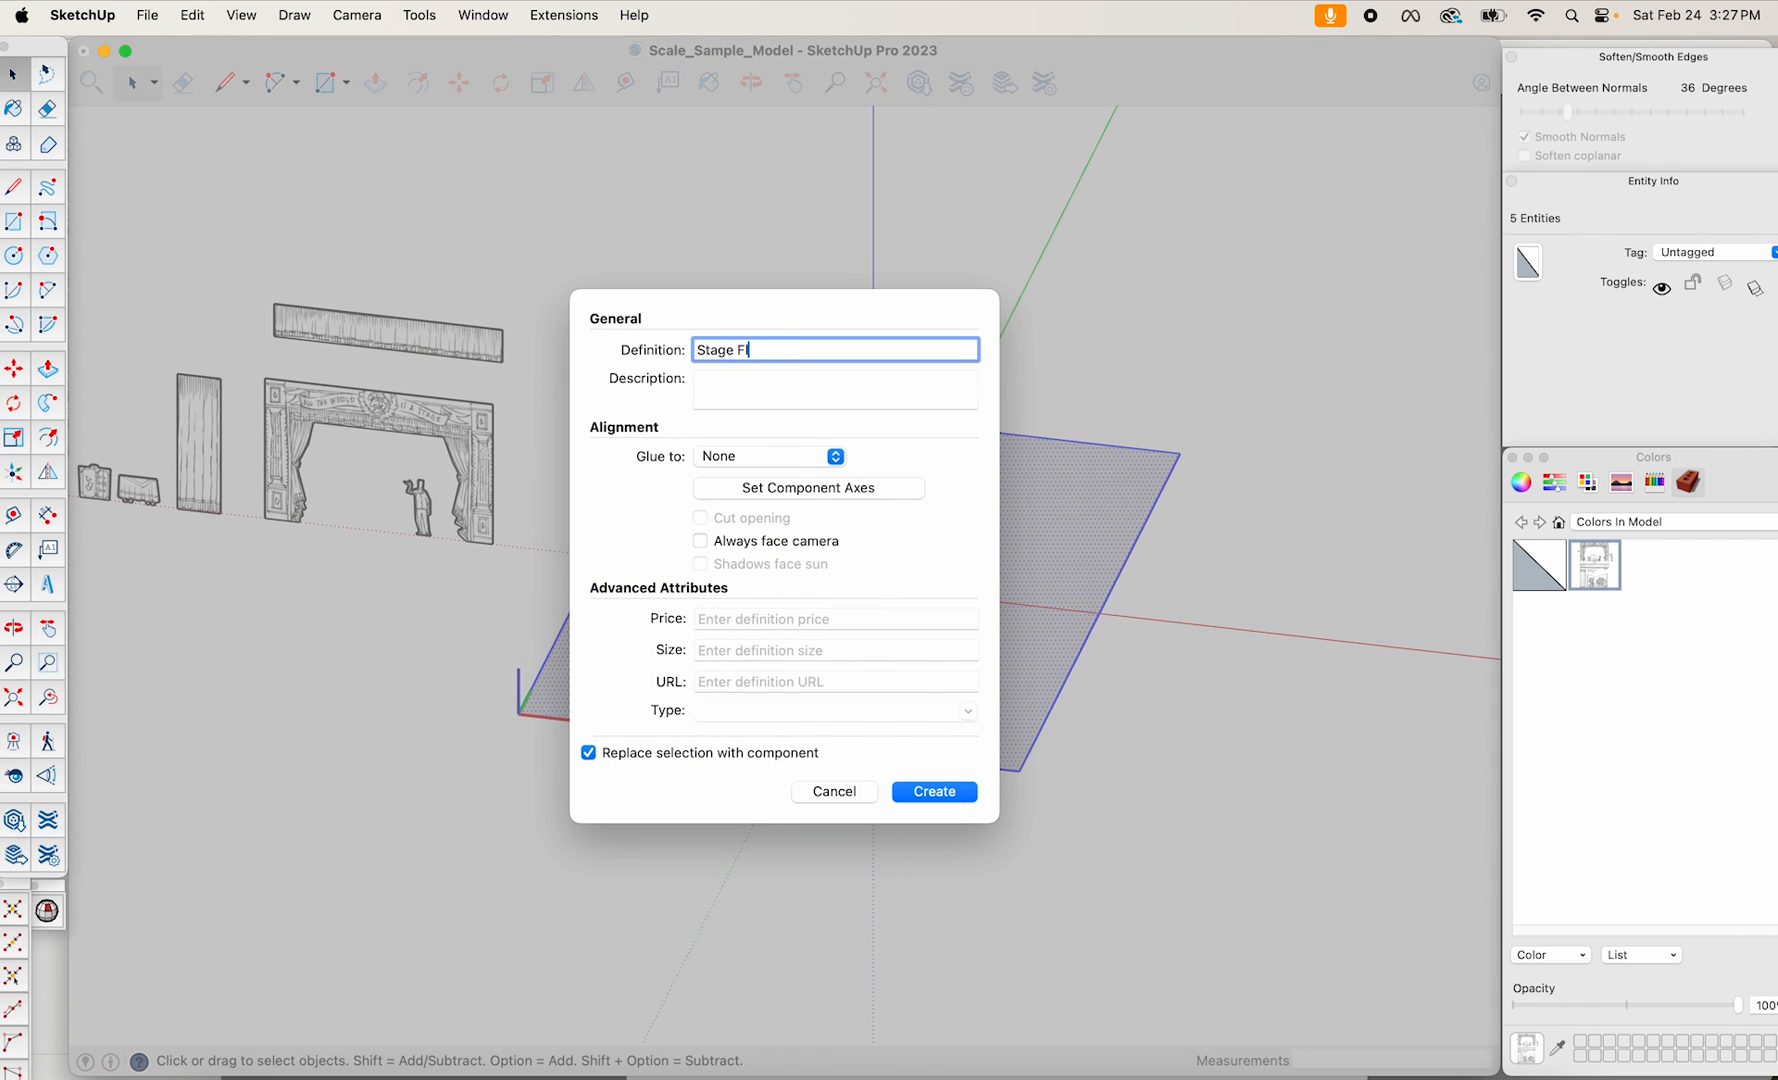
text(Stage Floor)
key(Return)
middle_drag(833, 614, 706, 609)
Move the Set Front proscenium by its lower right corner onto the stage floor, in front of the origin.
click(428, 595)
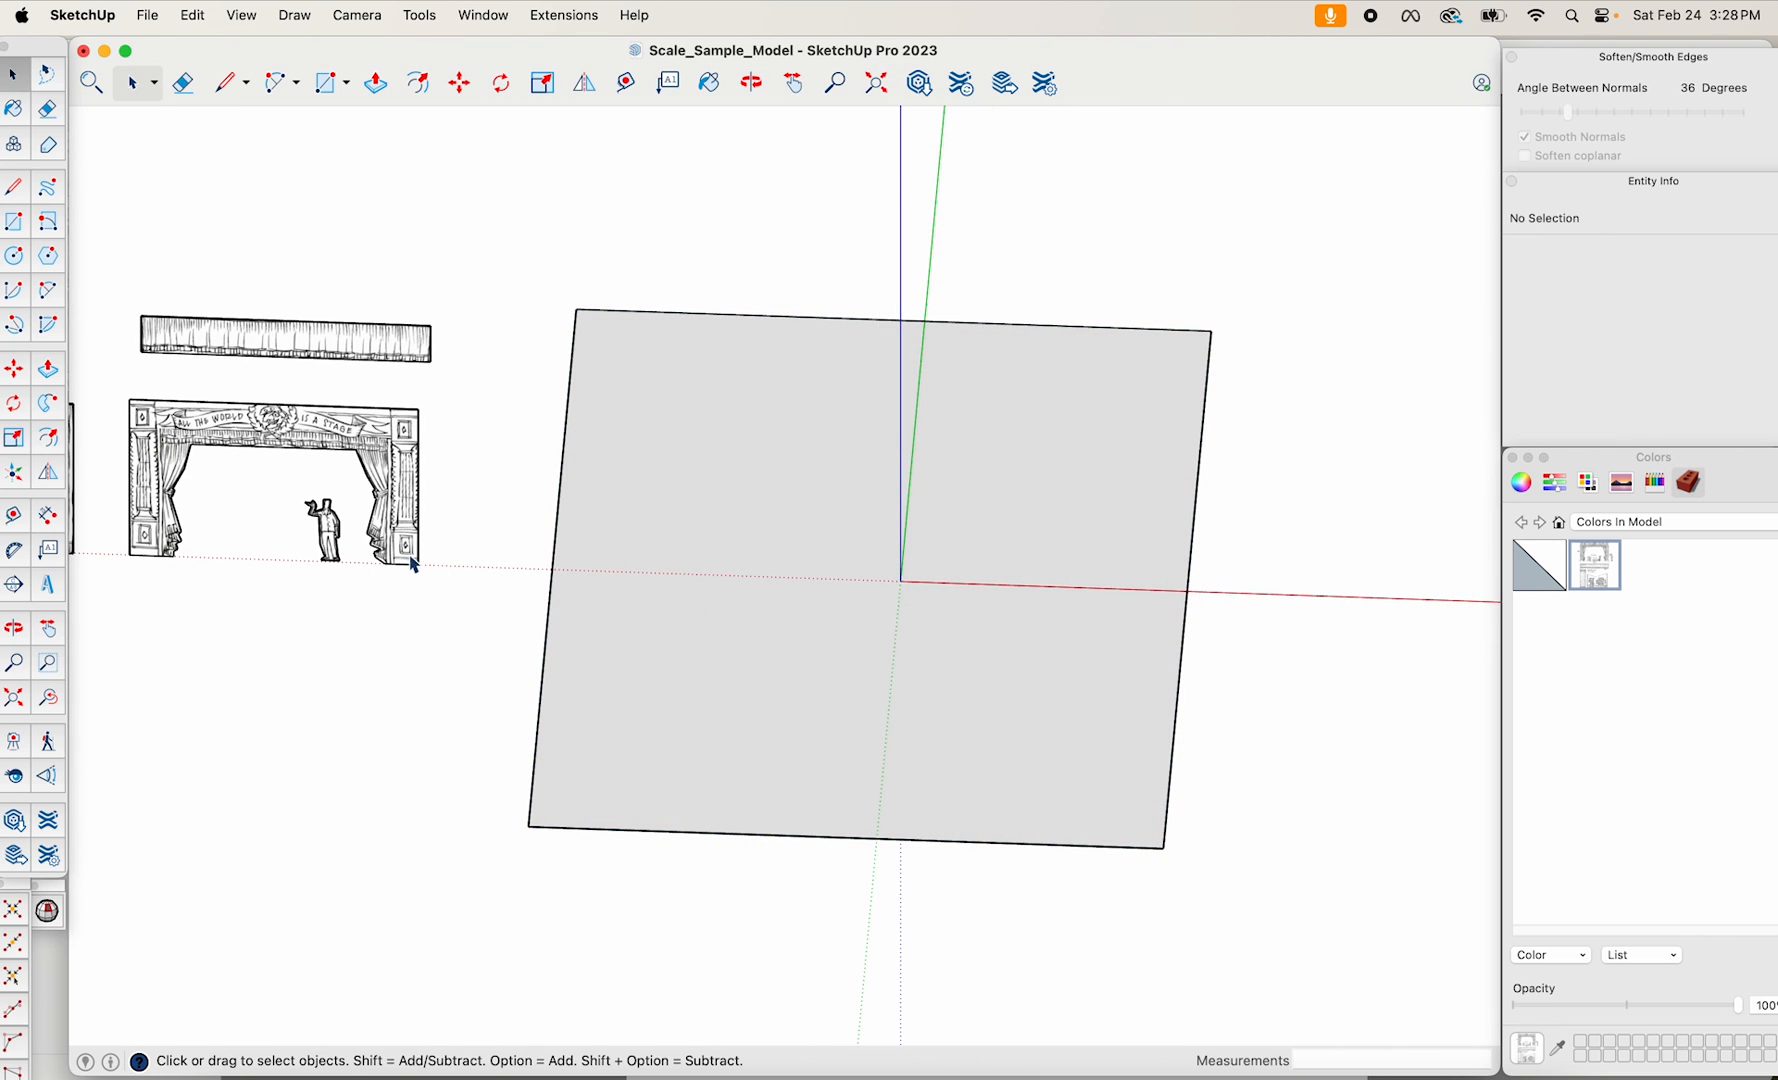
click(407, 563)
key(m)
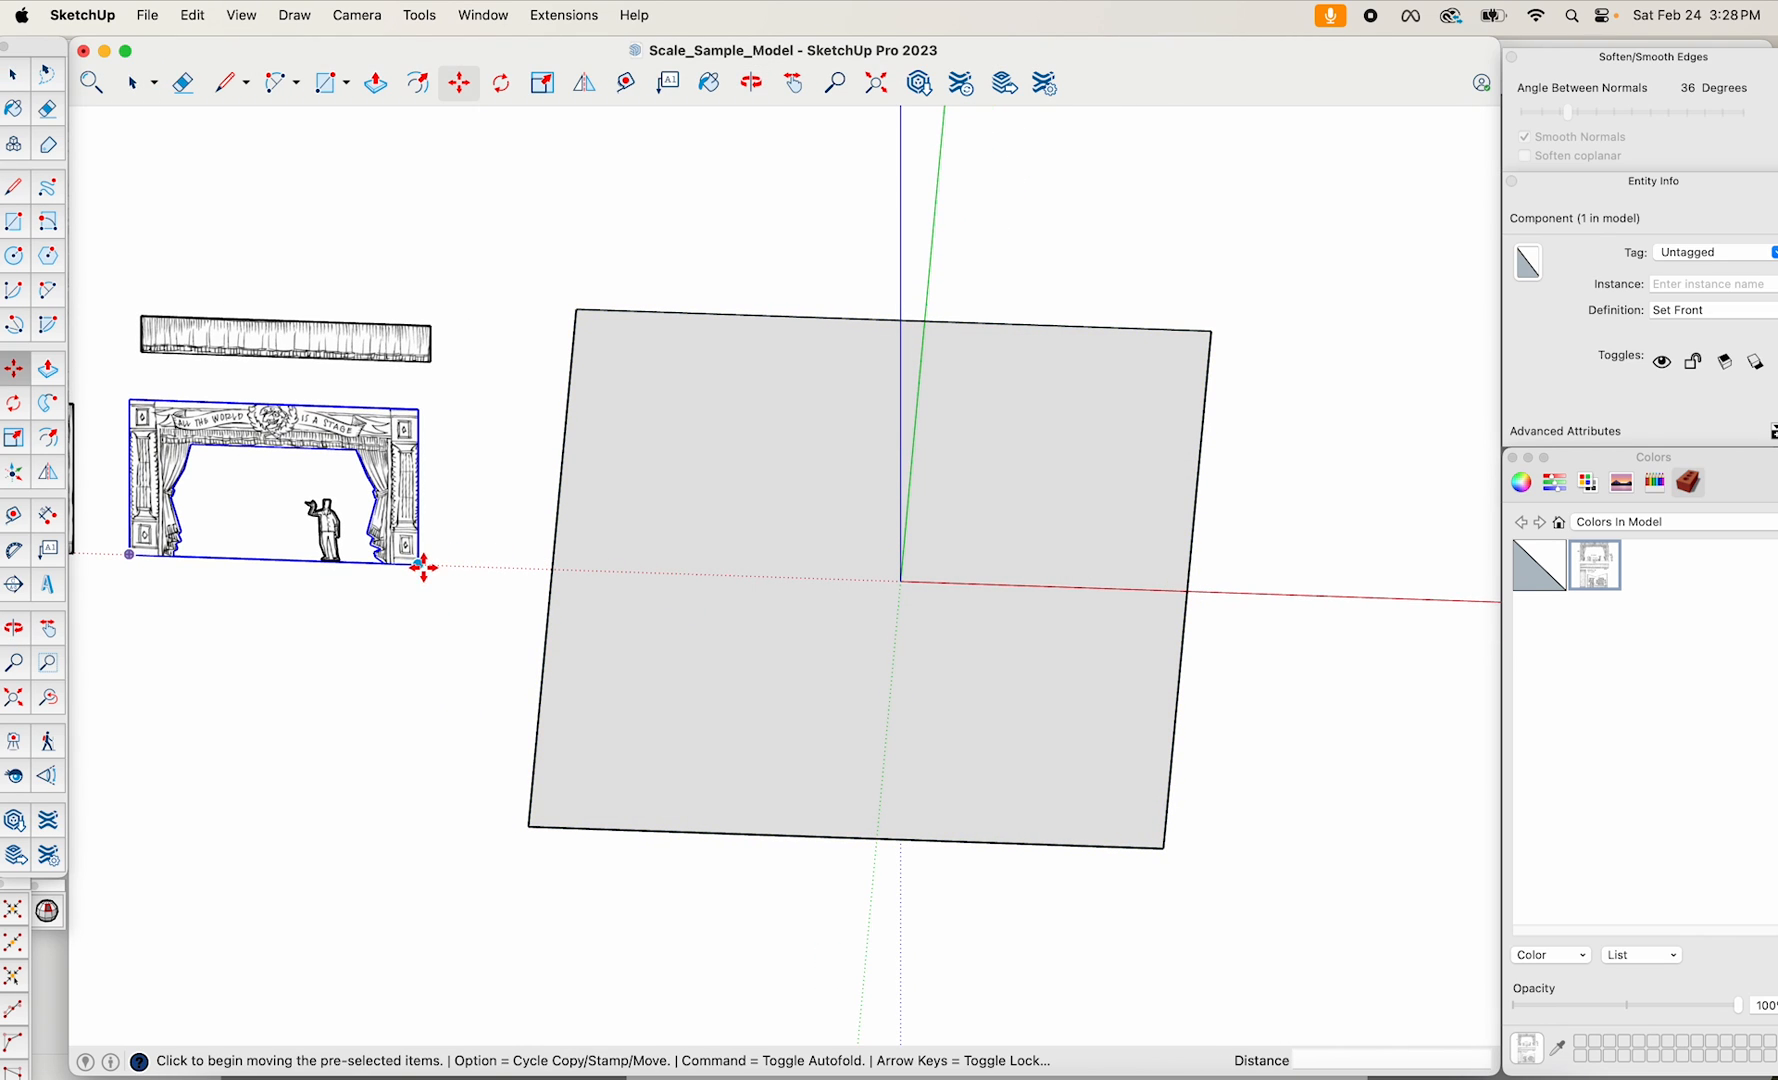
click(424, 567)
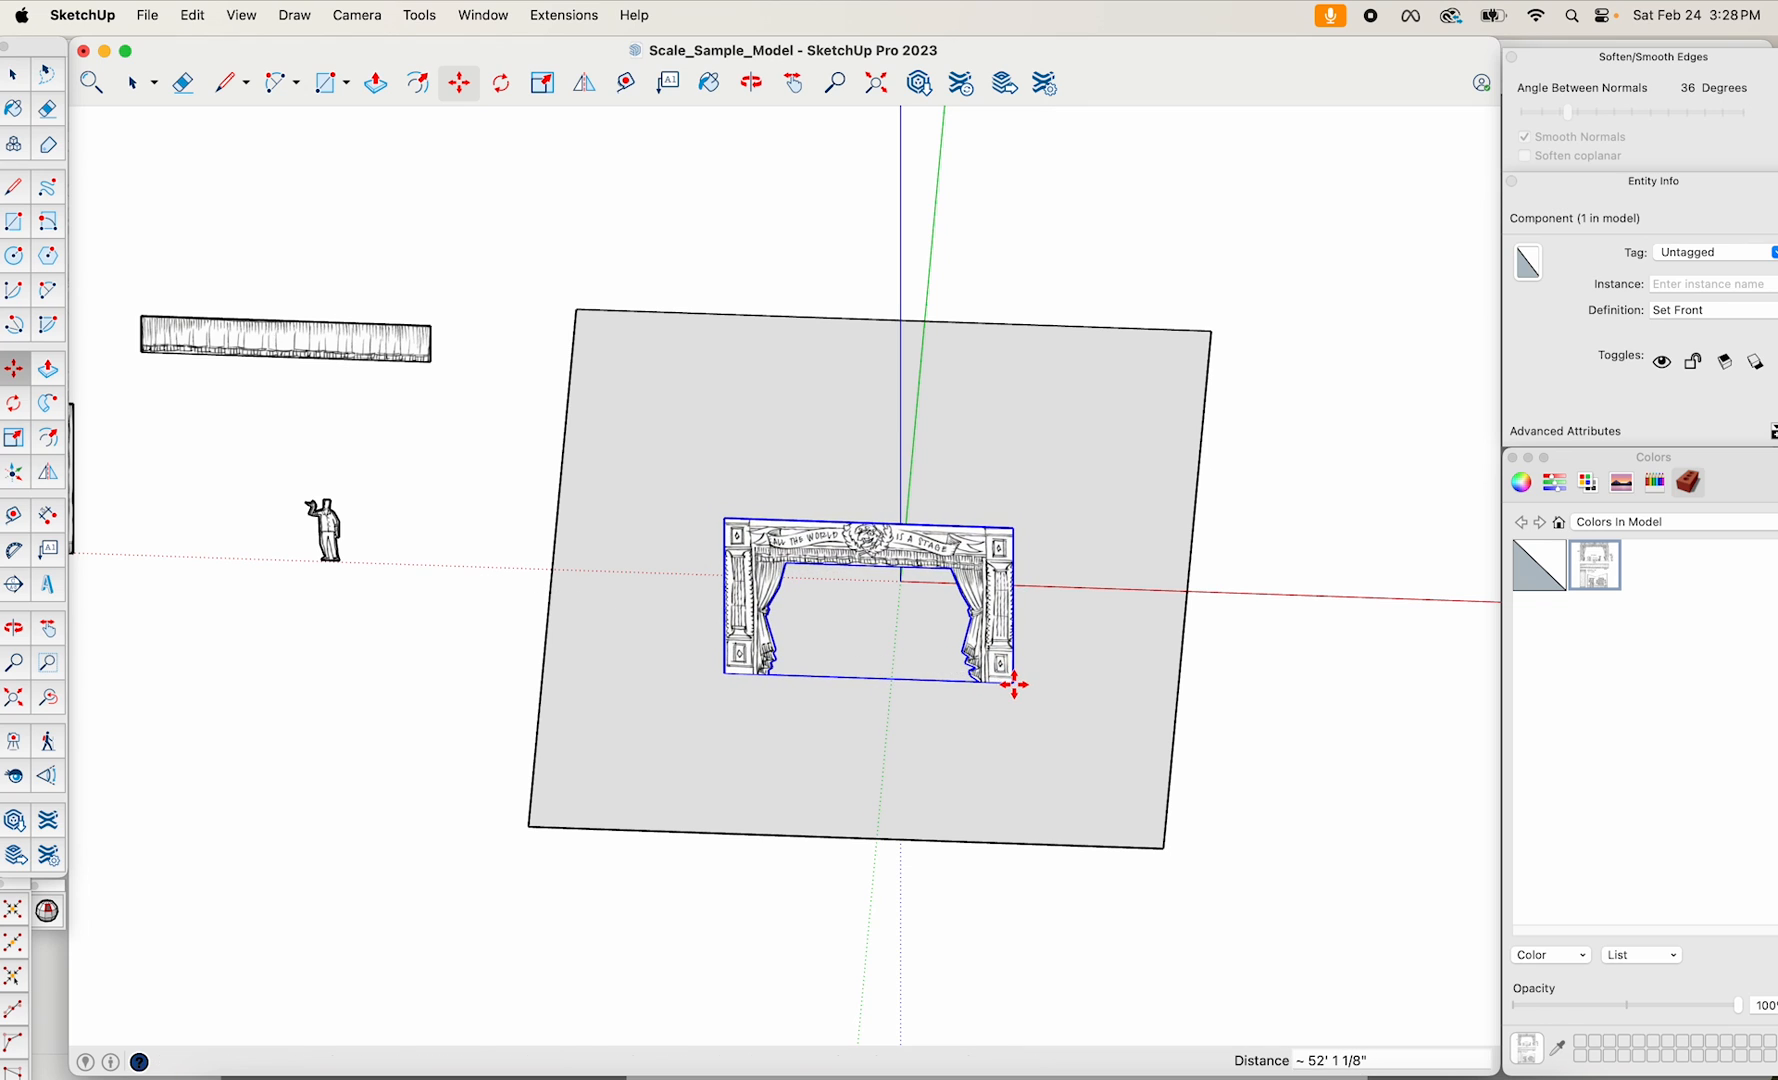
click(1014, 684)
Move the Leg curtain onto the stage floor, just behind the right side of the proscenium.
scroll(1014, 684, down, 3)
scroll(516, 603, up, 5)
scroll(470, 620, up, 1)
key(space)
click(466, 638)
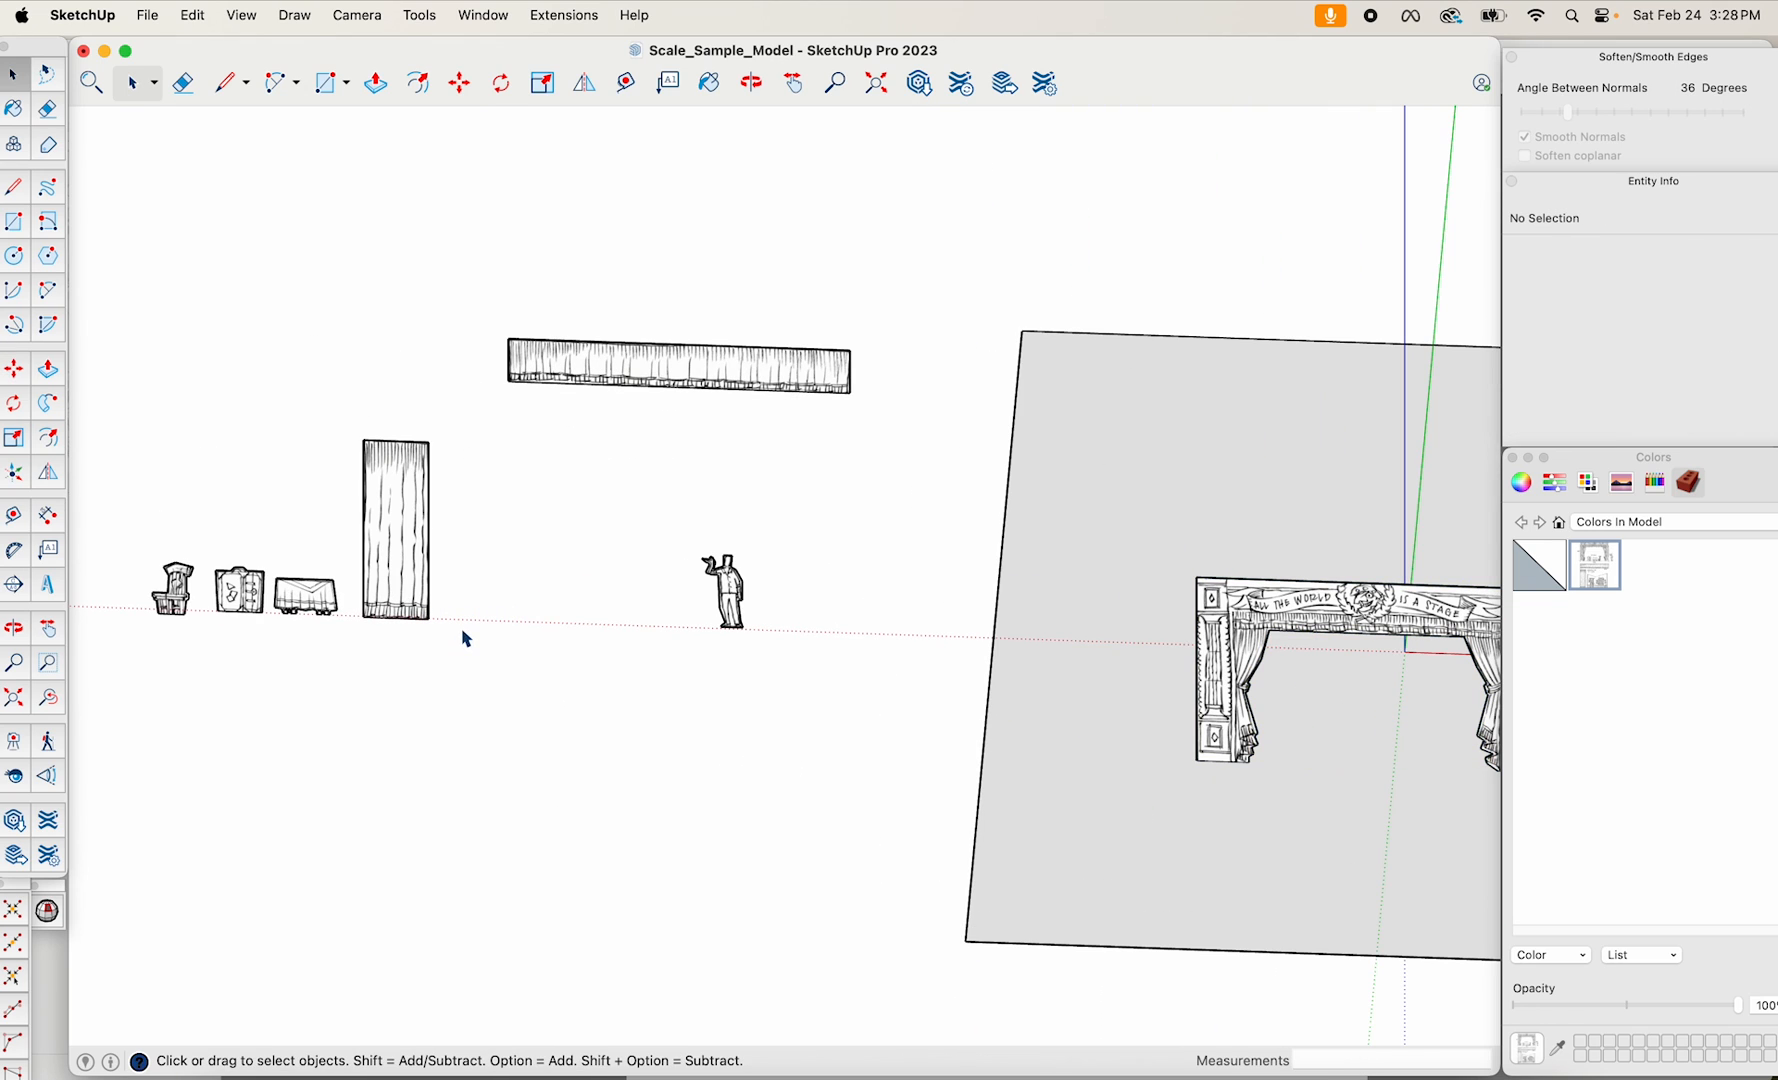
click(418, 617)
key(m)
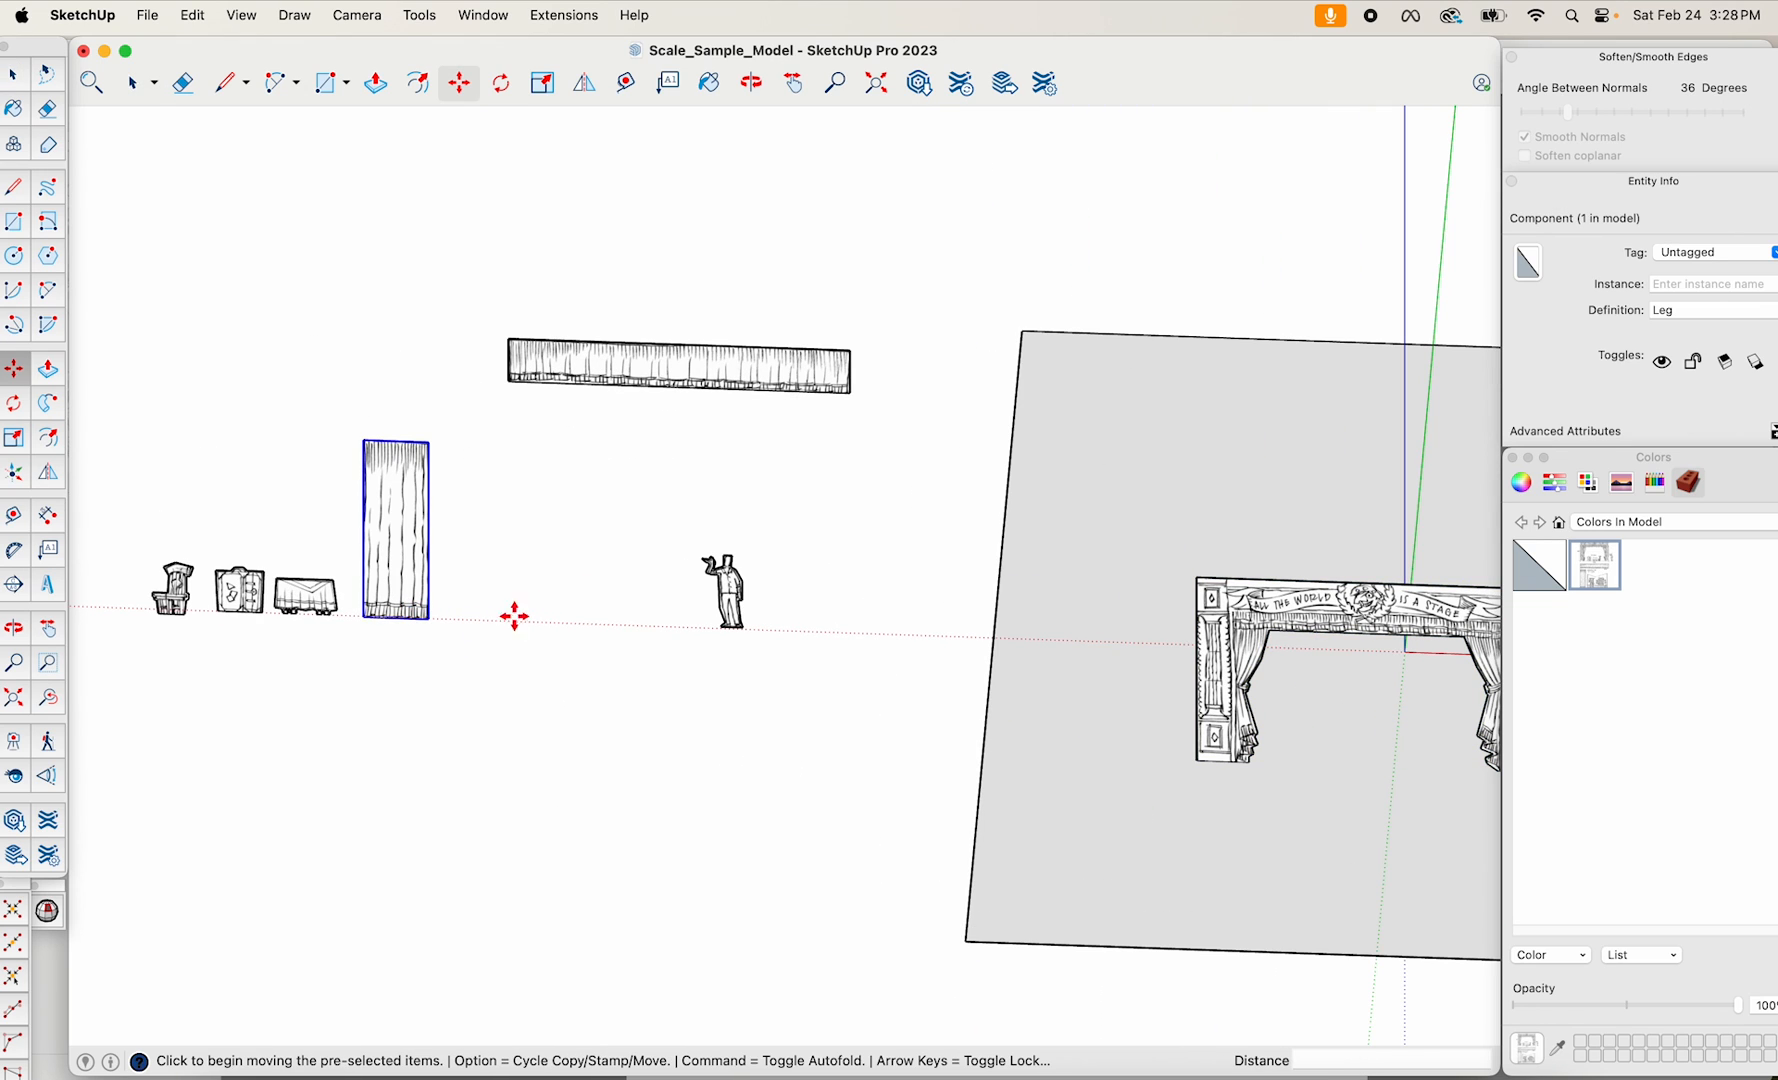
click(416, 620)
scroll(588, 698, down, 4)
middle_drag(1008, 707, 913, 766)
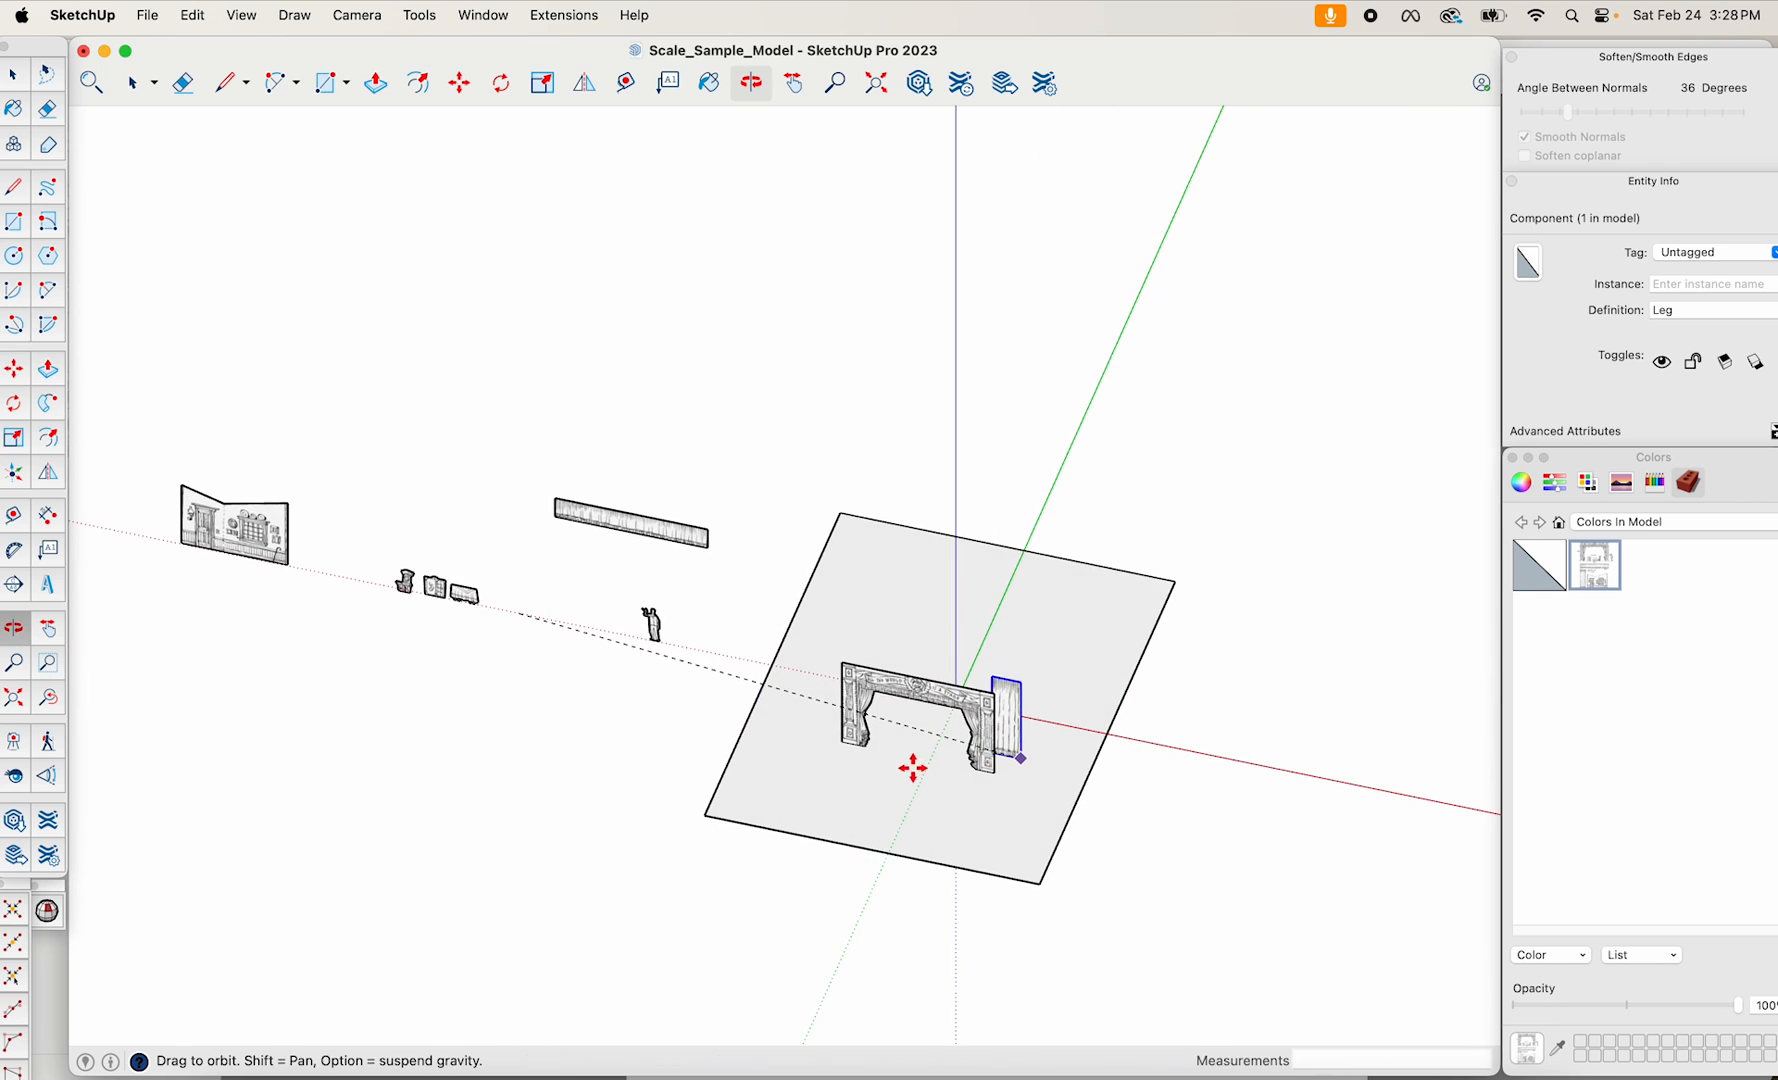
scroll(1055, 767, up, 5)
click(922, 733)
Copy the Leg curtain straight back along the green axis to form a second leg behind it.
middle_drag(1131, 711, 718, 726)
scroll(848, 774, up, 3)
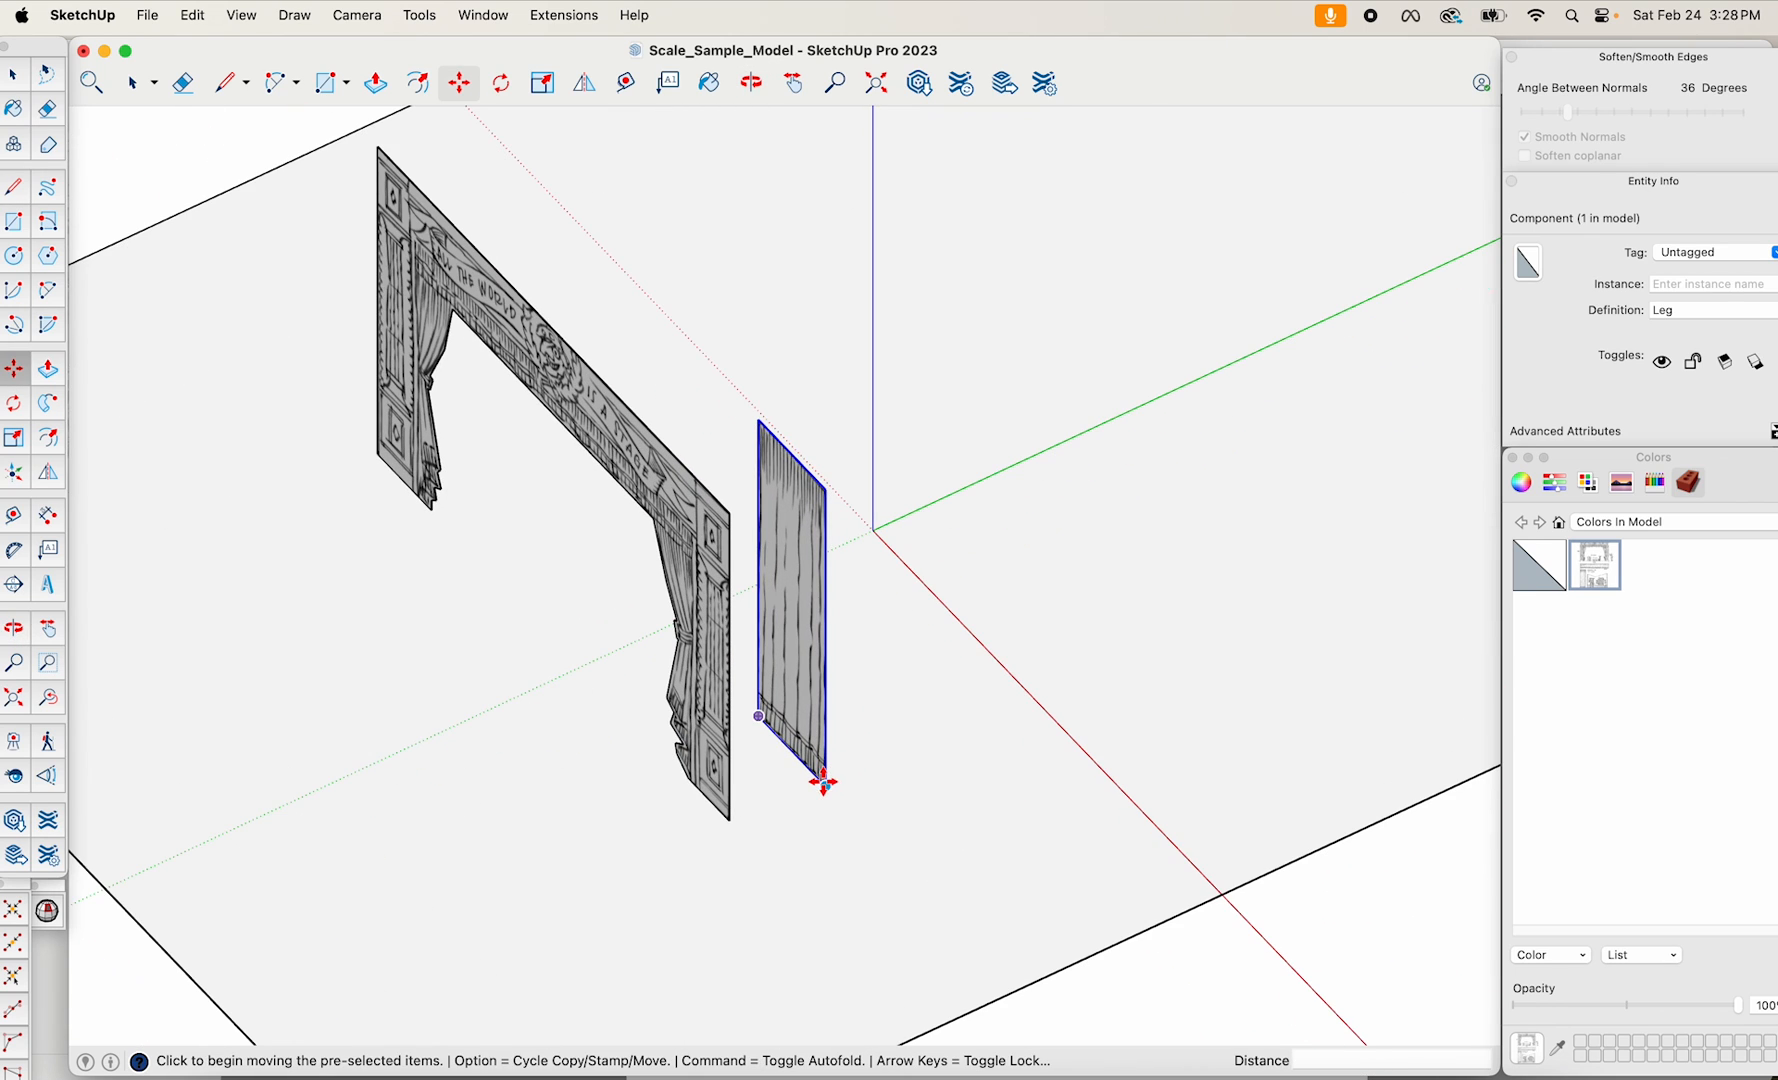
click(824, 783)
key(alt)
click(913, 738)
Copy both right-hand leg curtains along the red axis to the opposite side of the proscenium.
middle_drag(940, 750, 1380, 840)
middle_drag(1222, 659, 1215, 720)
scroll(1008, 645, down, 3)
key(space)
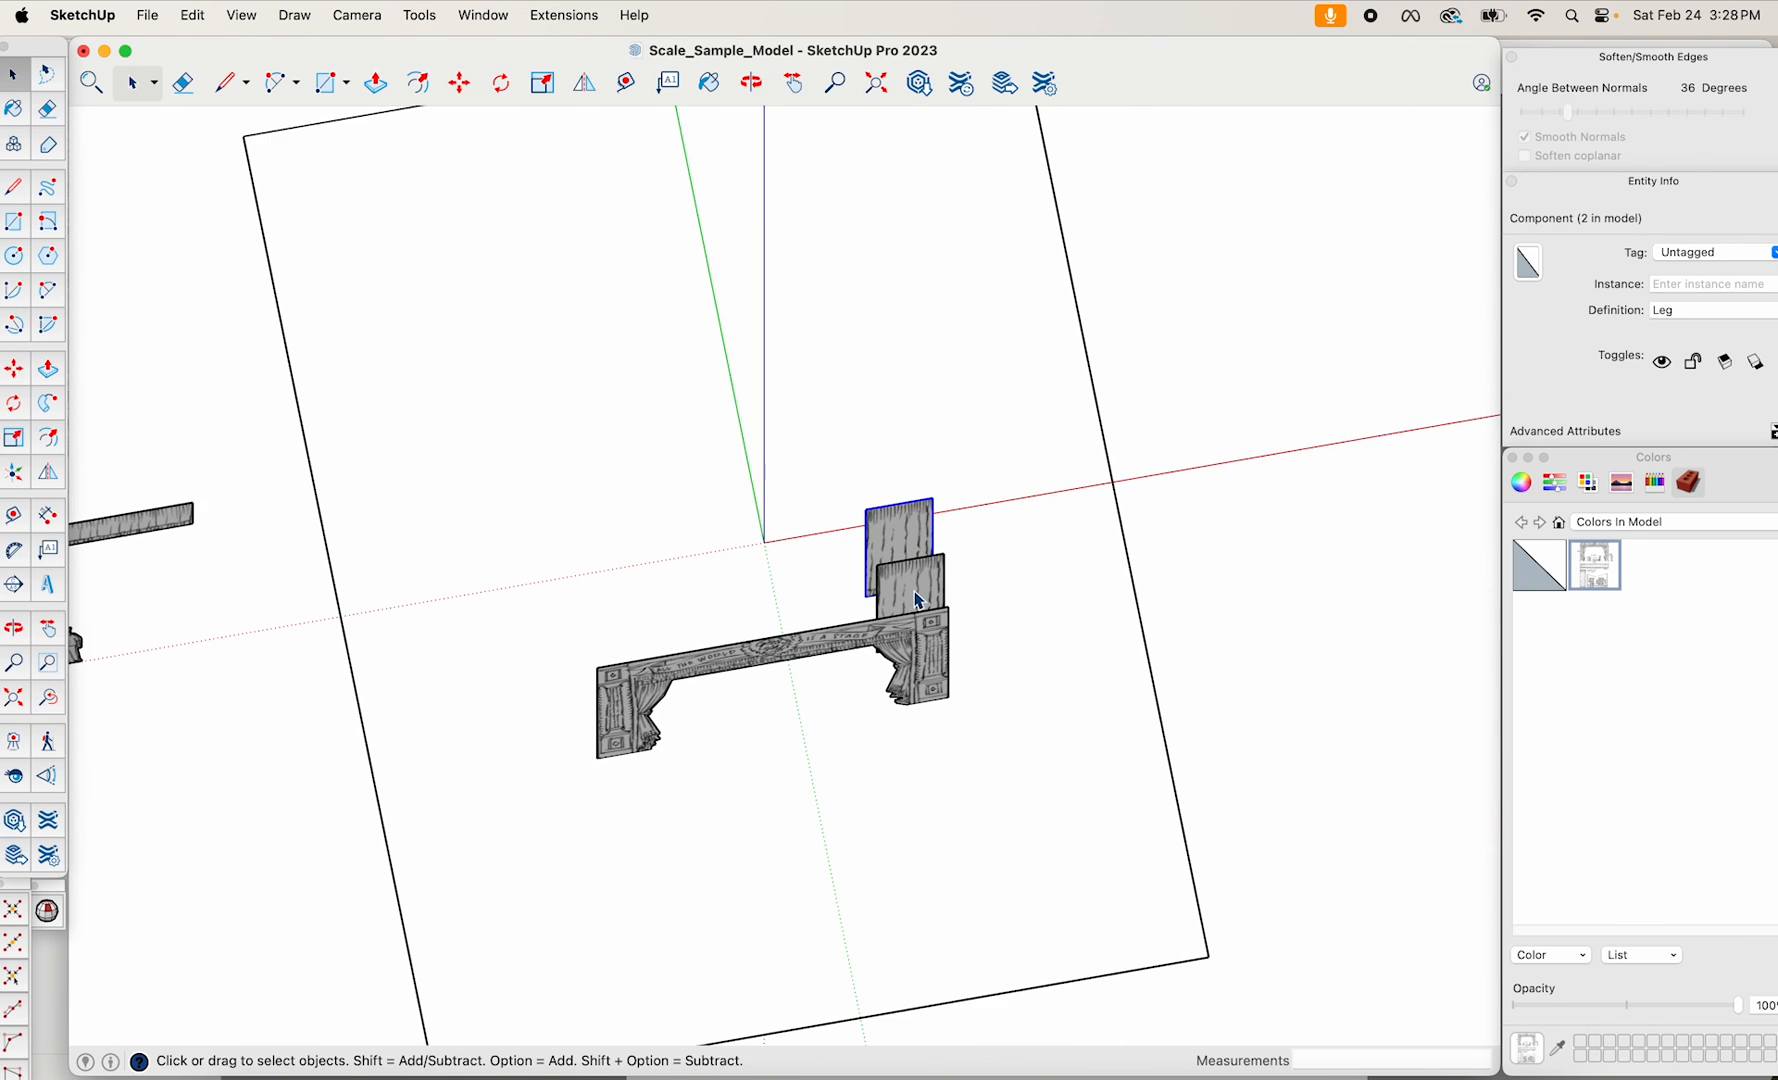
key(m)
click(909, 738)
key(alt)
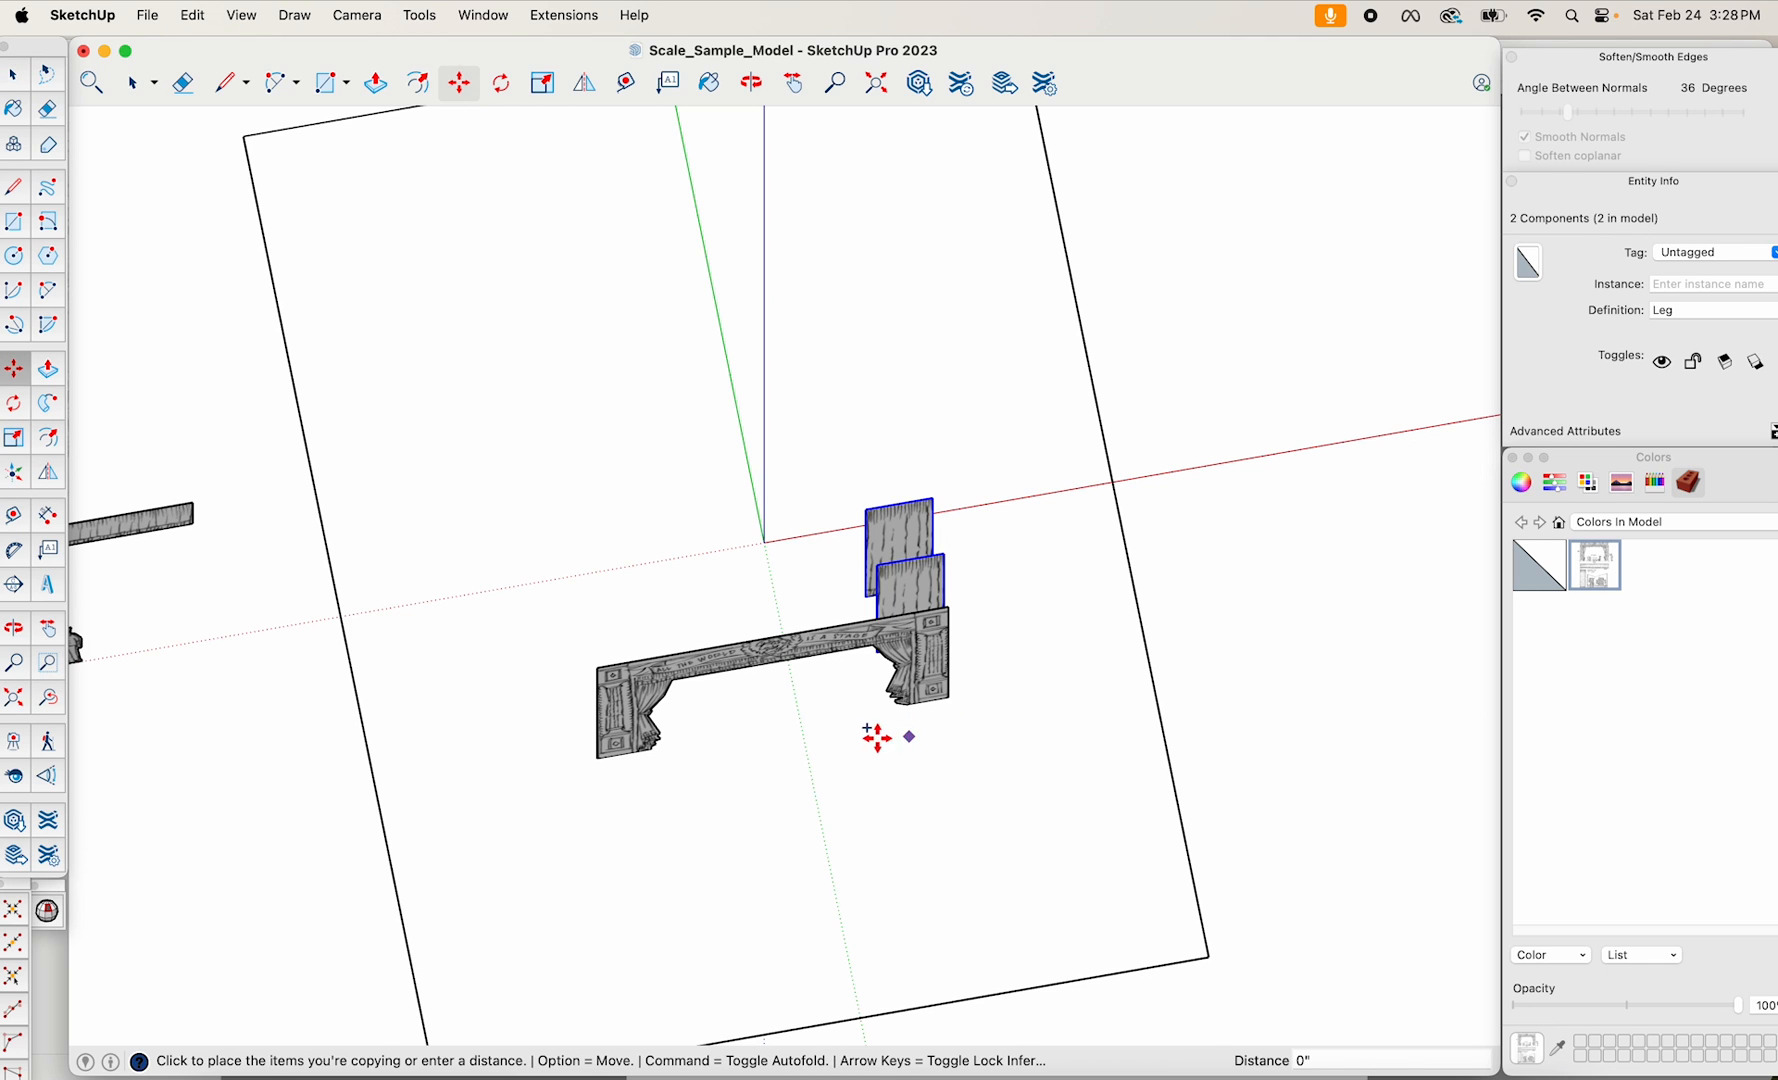
click(619, 789)
middle_drag(770, 798, 853, 603)
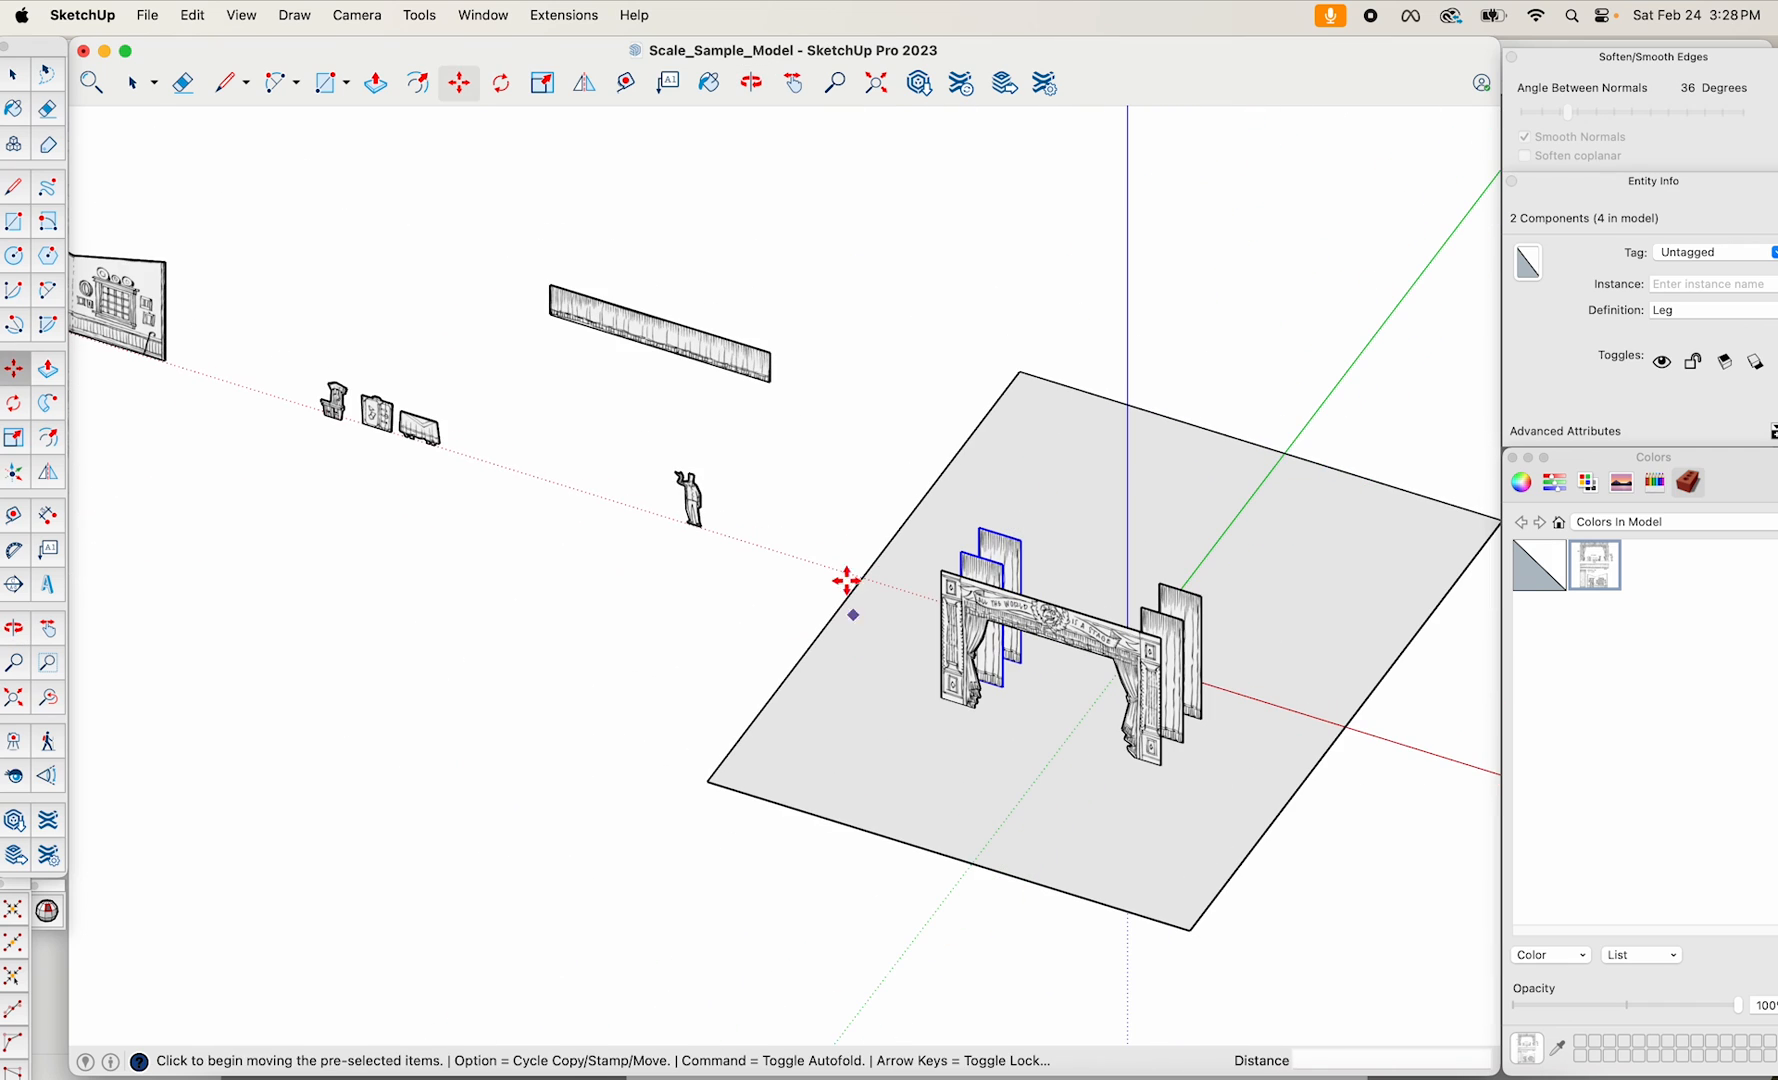
Move the horizontal border curtain onto the stage, aligning its top right corner with the front right leg's top corner.
key(space)
click(769, 380)
scroll(769, 392, up, 3)
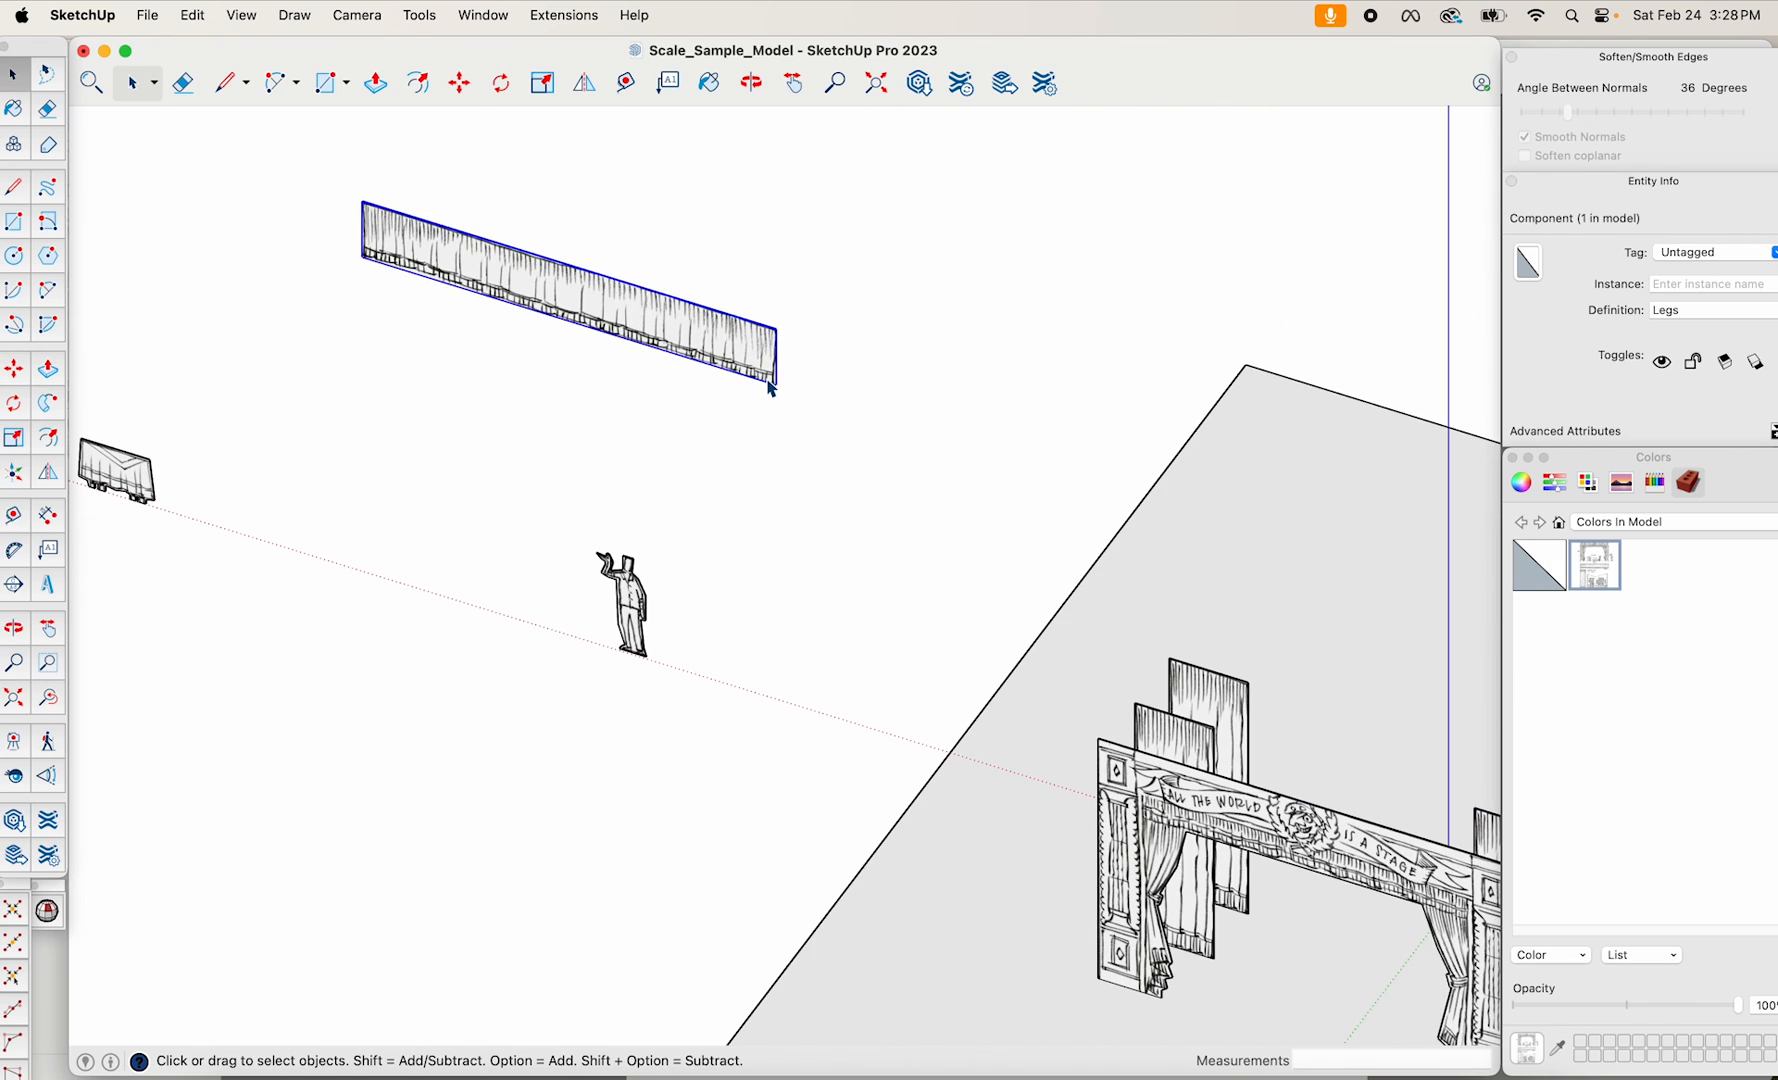
key(m)
click(775, 326)
scroll(852, 472, down, 3)
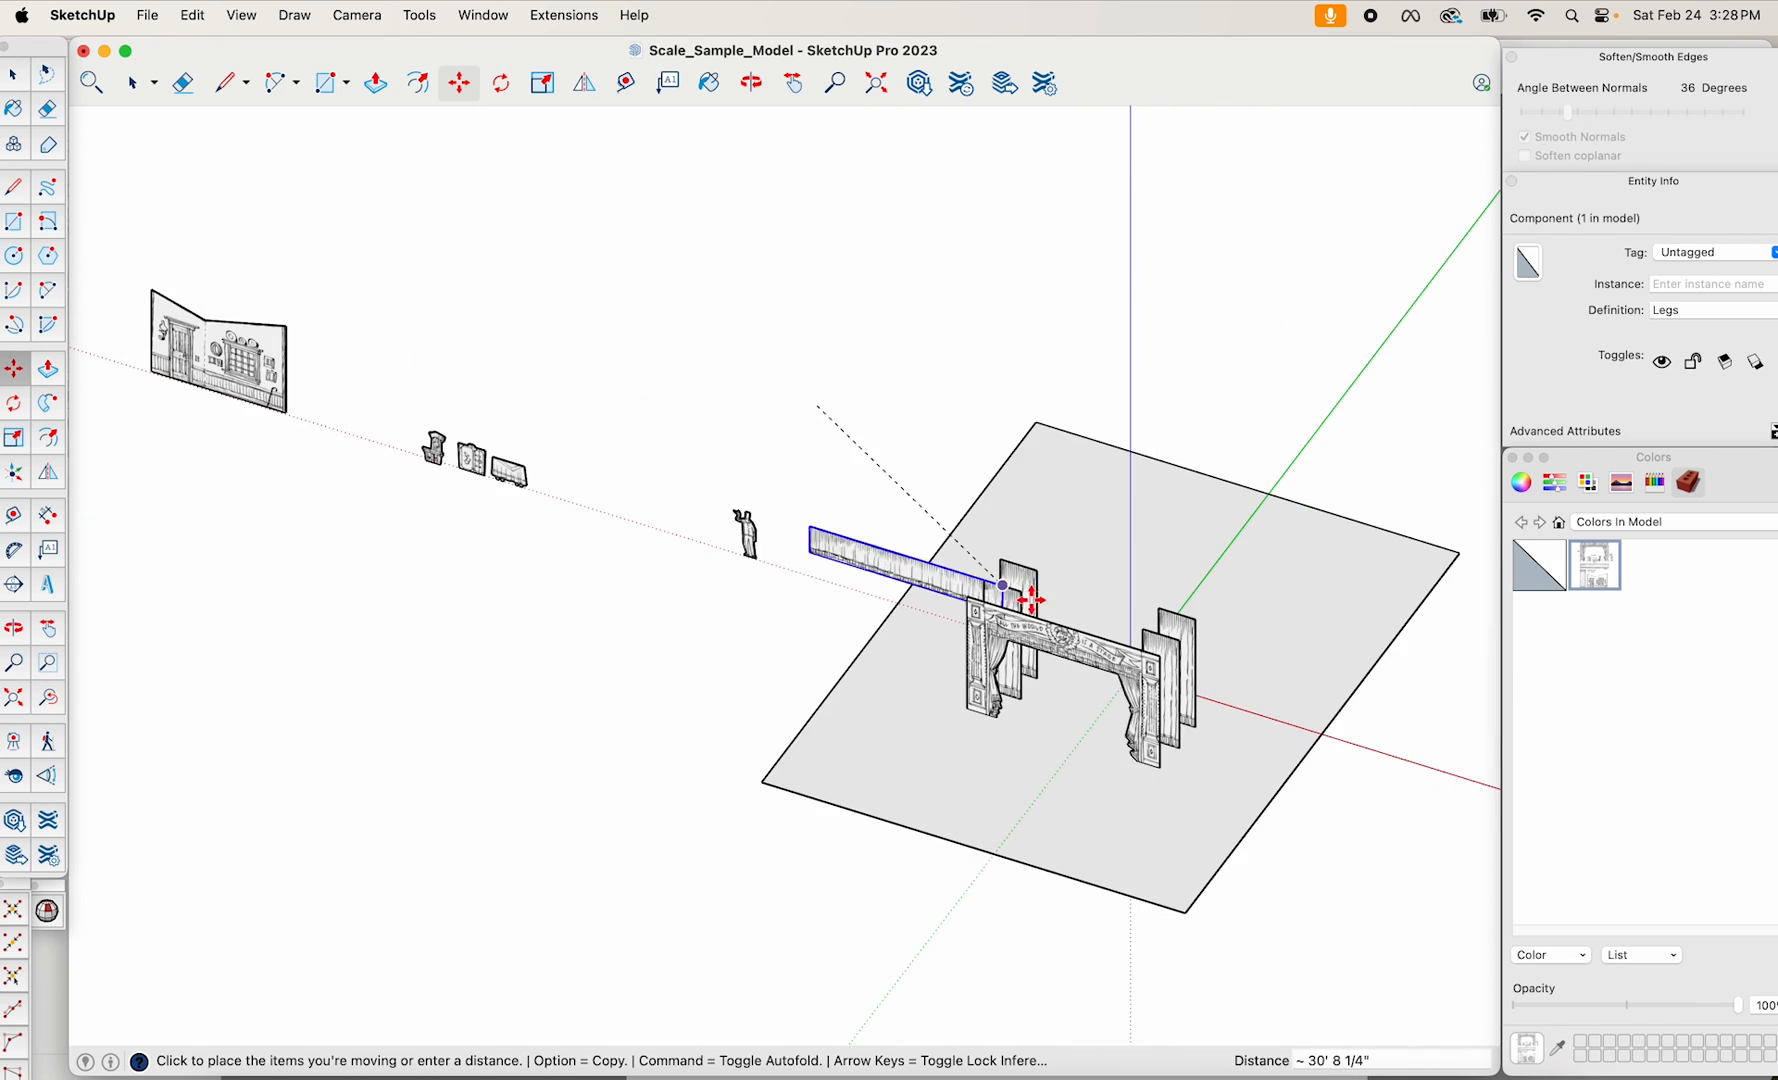
middle_drag(1020, 587, 980, 730)
scroll(1121, 743, up, 3)
scroll(1121, 745, up, 3)
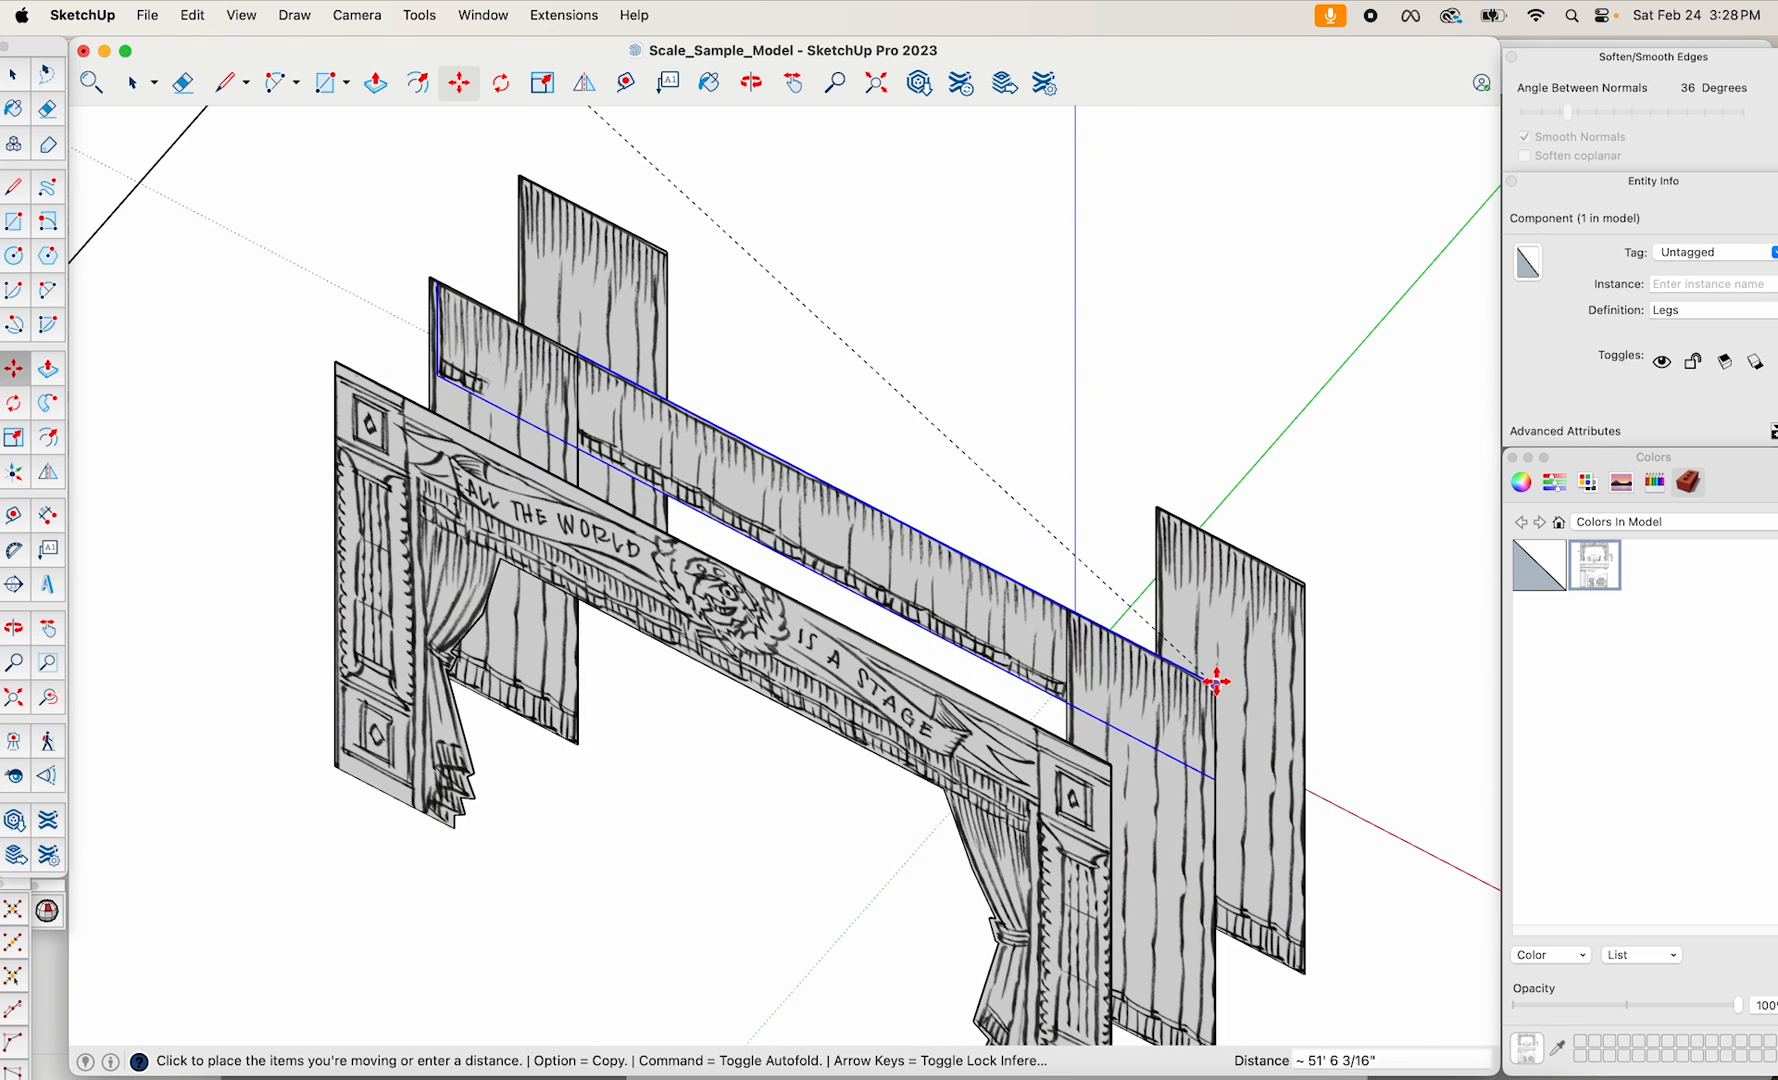
click(1216, 682)
Move the border curtain slightly forward along the green axis, in front of the first pair of legs.
scroll(1216, 700, down, 3)
middle_drag(1218, 774, 1139, 853)
scroll(1139, 853, up, 4)
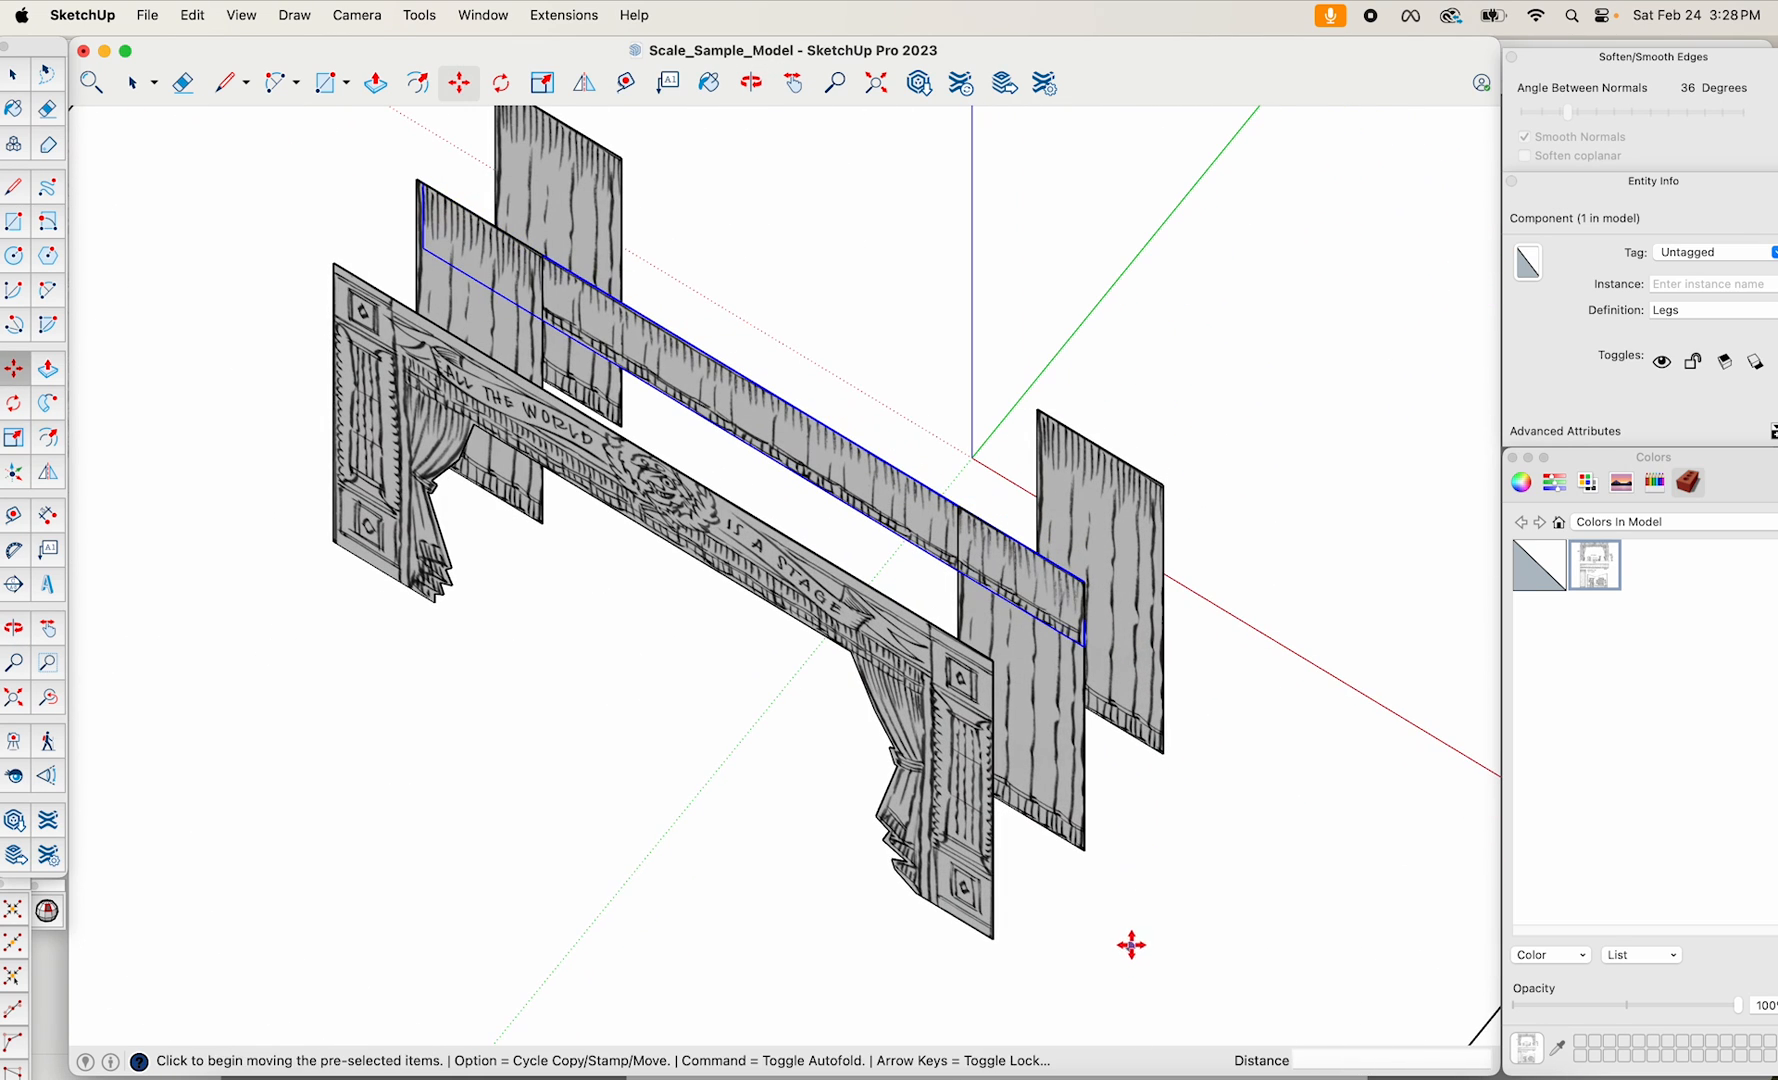
click(1124, 871)
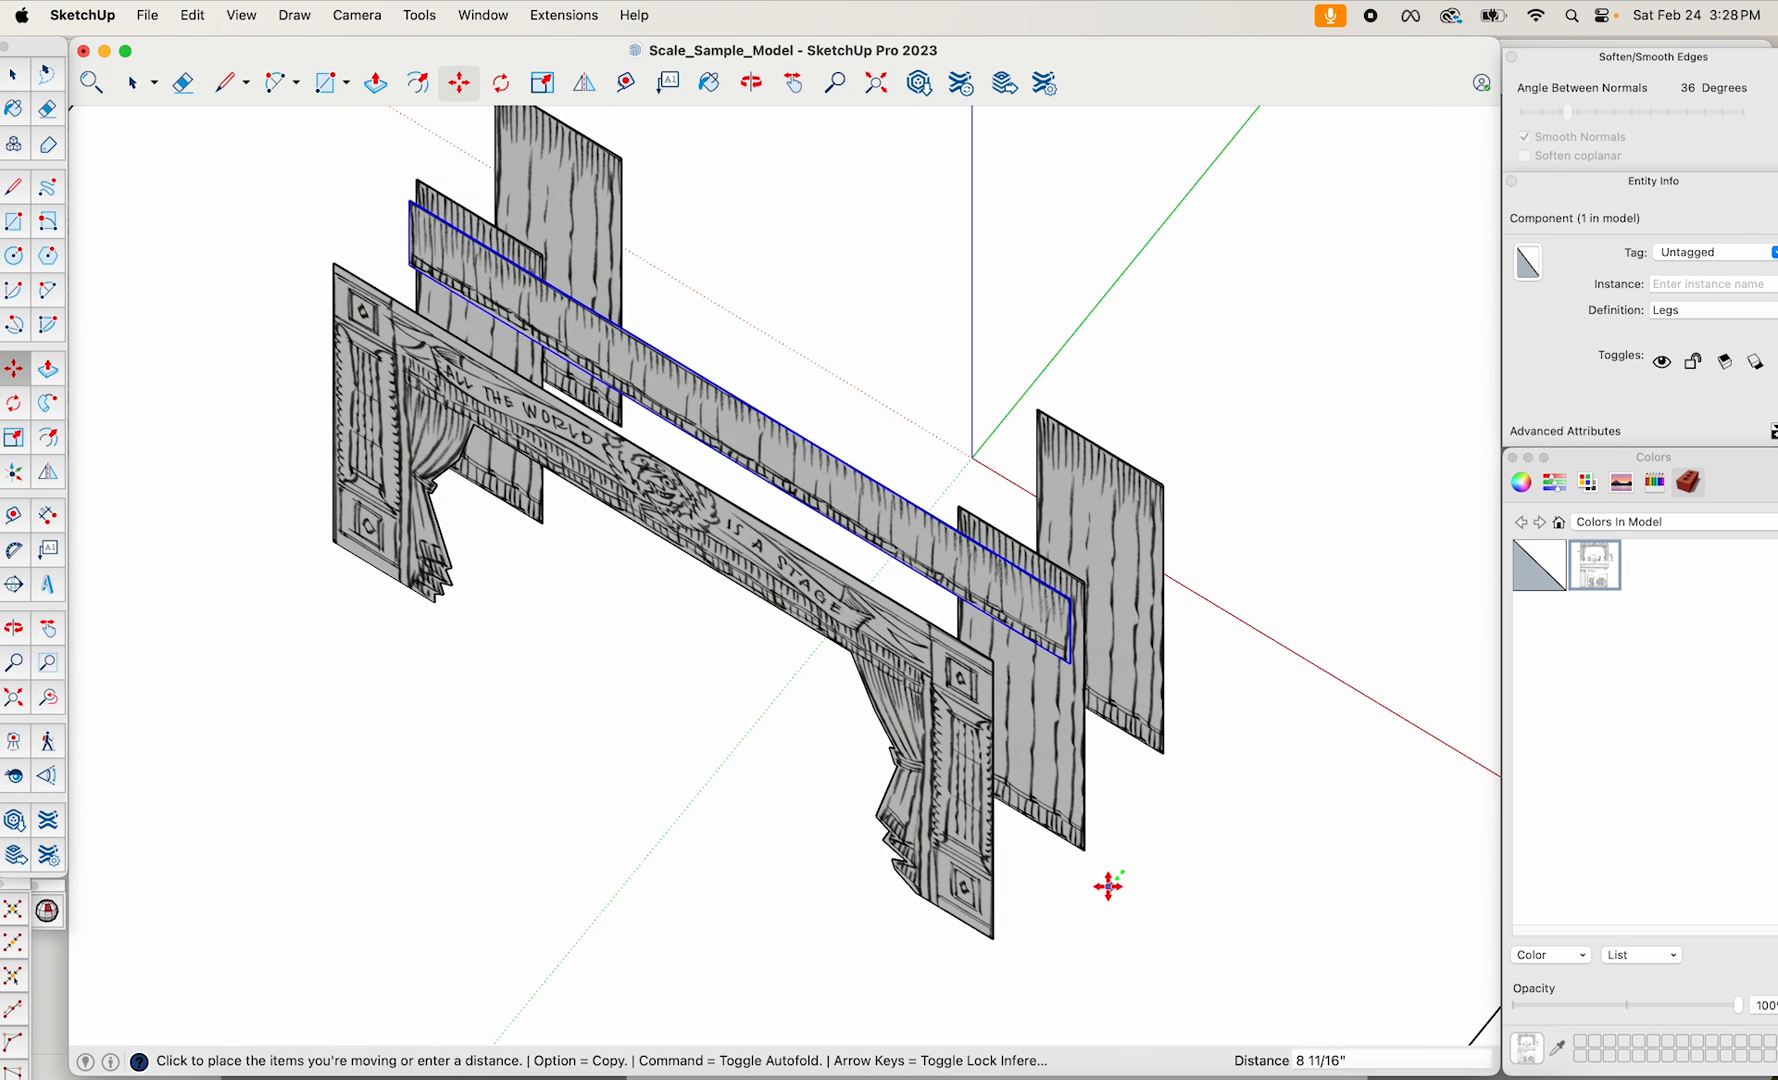
click(1088, 897)
Copy the border curtain back along the green axis to just in front of the rear pair of legs.
middle_drag(1200, 853, 1099, 782)
click(1070, 932)
key(alt)
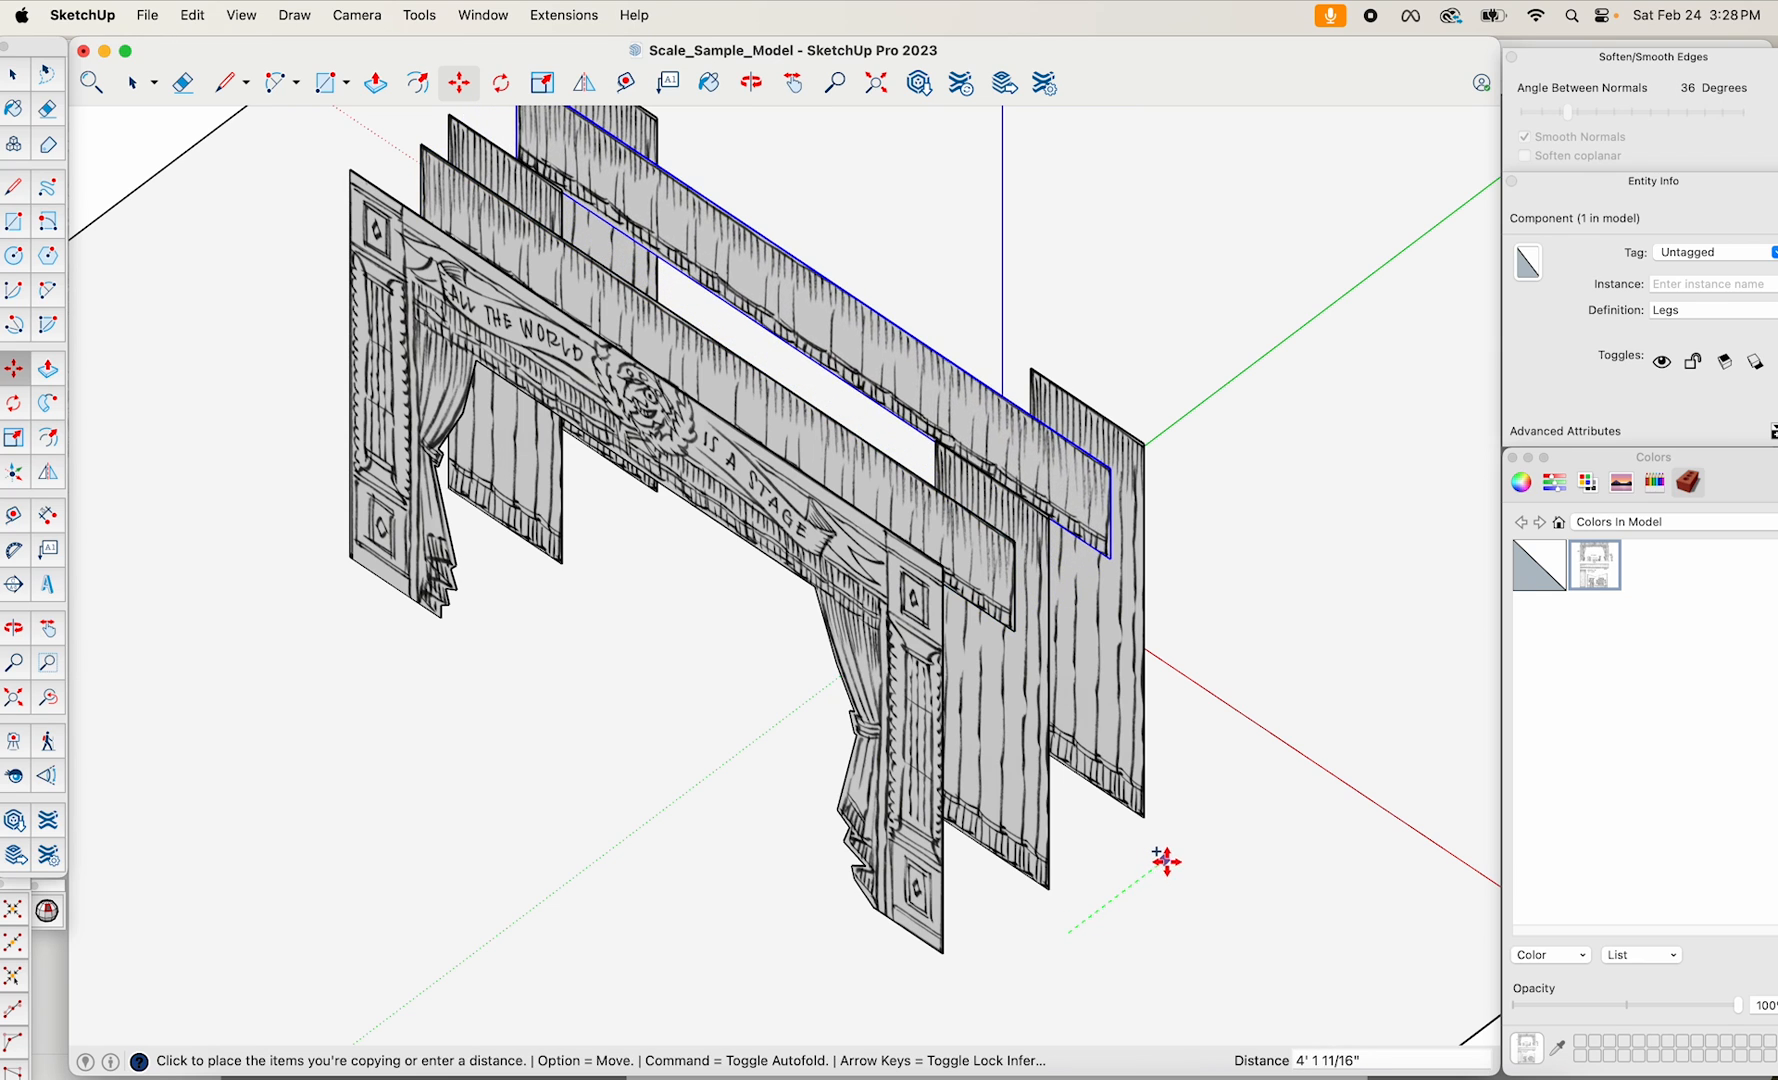
click(1175, 849)
Copy the border curtain about 5' 9" back along the green axis, behind the rear pair of legs, and clear the selection.
middle_drag(1199, 837, 1040, 913)
click(1000, 945)
key(alt)
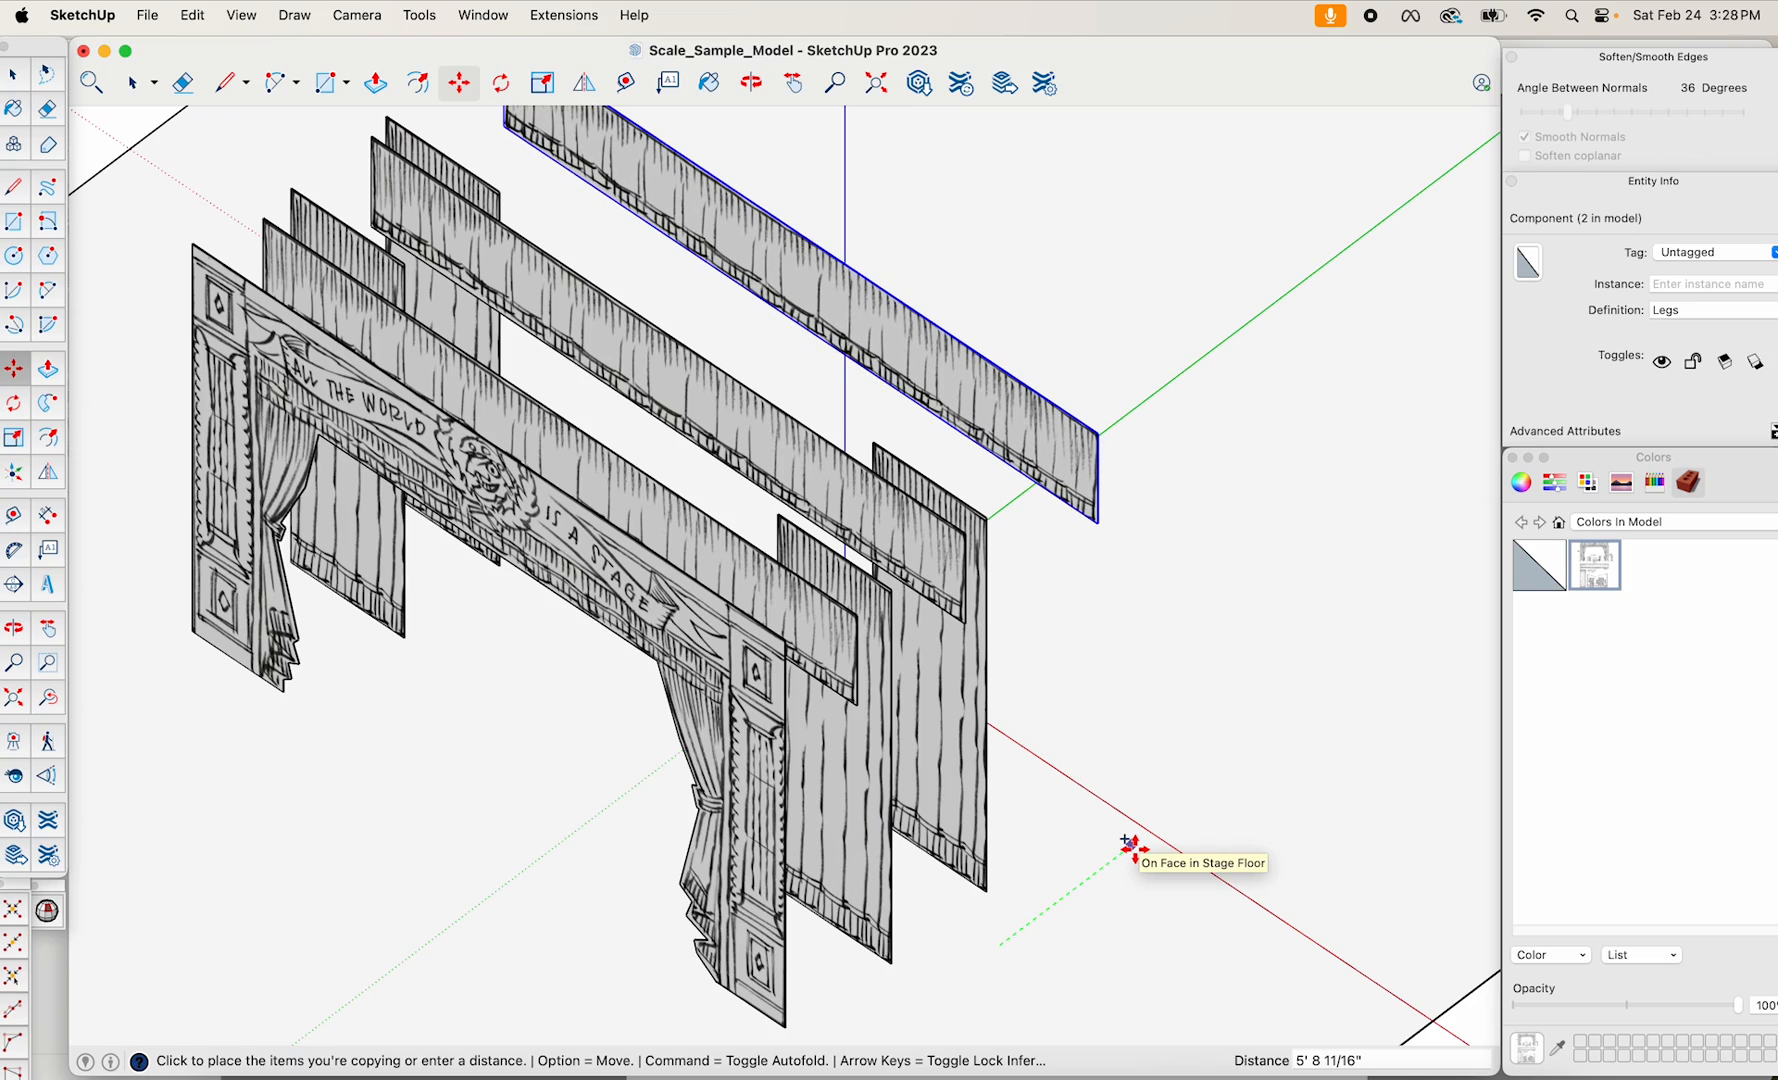
click(1128, 843)
middle_drag(1016, 841, 1460, 452)
scroll(1310, 580, down, 4)
middle_drag(1300, 585, 1214, 619)
scroll(1208, 630, down, 3)
key(space)
middle_drag(961, 818, 841, 838)
click(1077, 848)
Move the chair, suitcase and table props together onto the stage floor, between the proscenium's side columns.
scroll(841, 838, down, 6)
shift+middle_drag(824, 770, 1195, 800)
scroll(764, 739, up, 5)
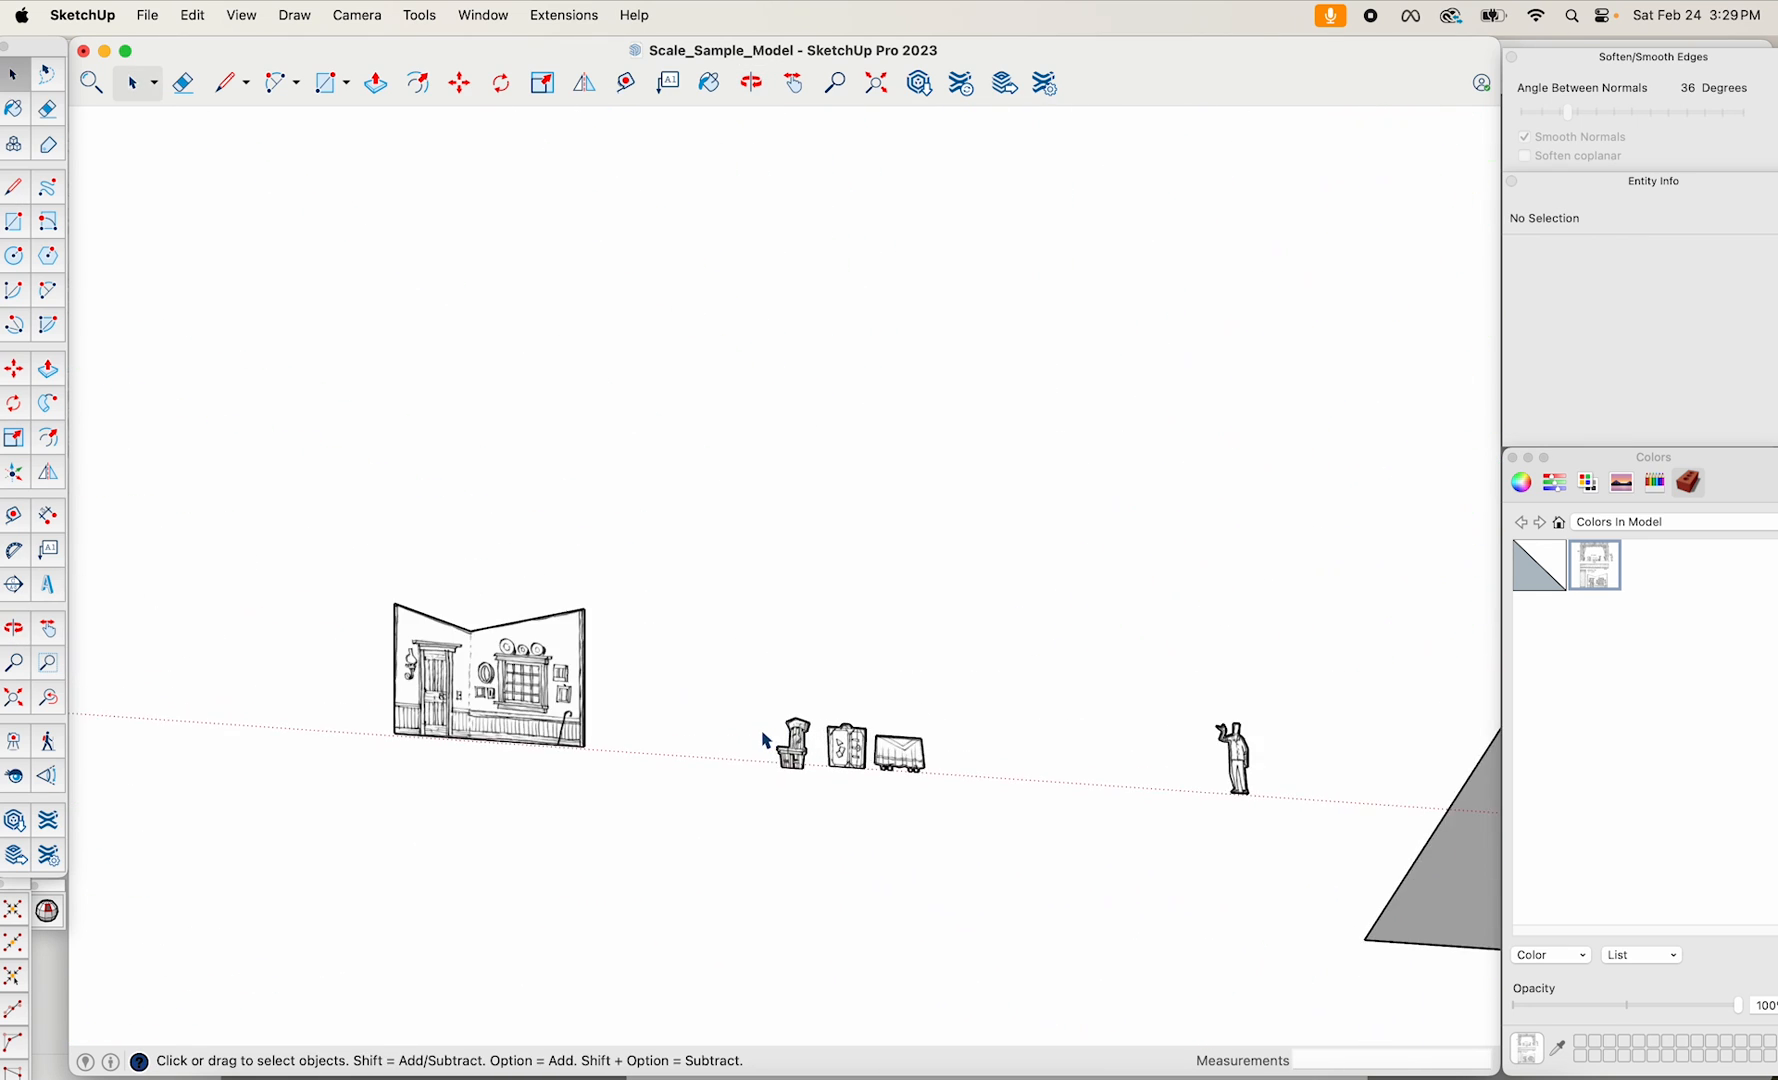
scroll(764, 739, up, 3)
drag(775, 676, 1078, 826)
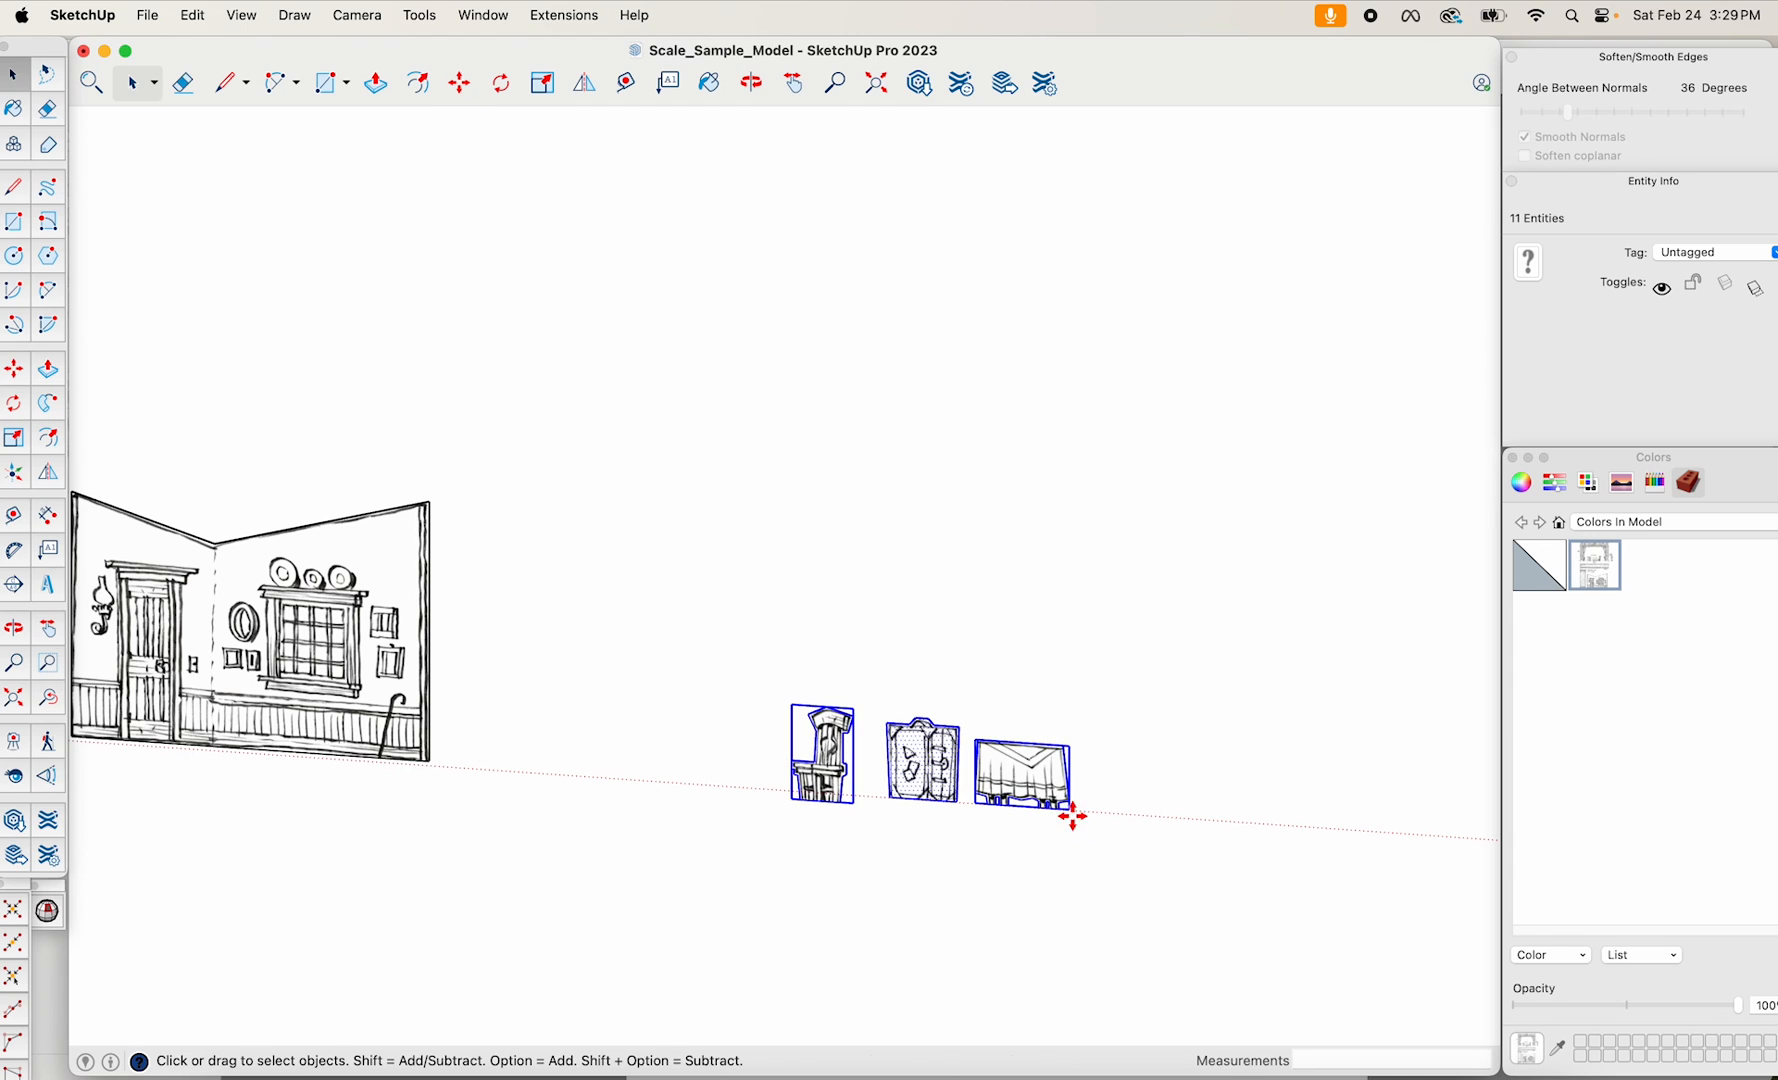
key(m)
click(1049, 811)
scroll(1052, 885, down, 4)
shift+middle_drag(1242, 850, 460, 722)
scroll(1040, 870, up, 6)
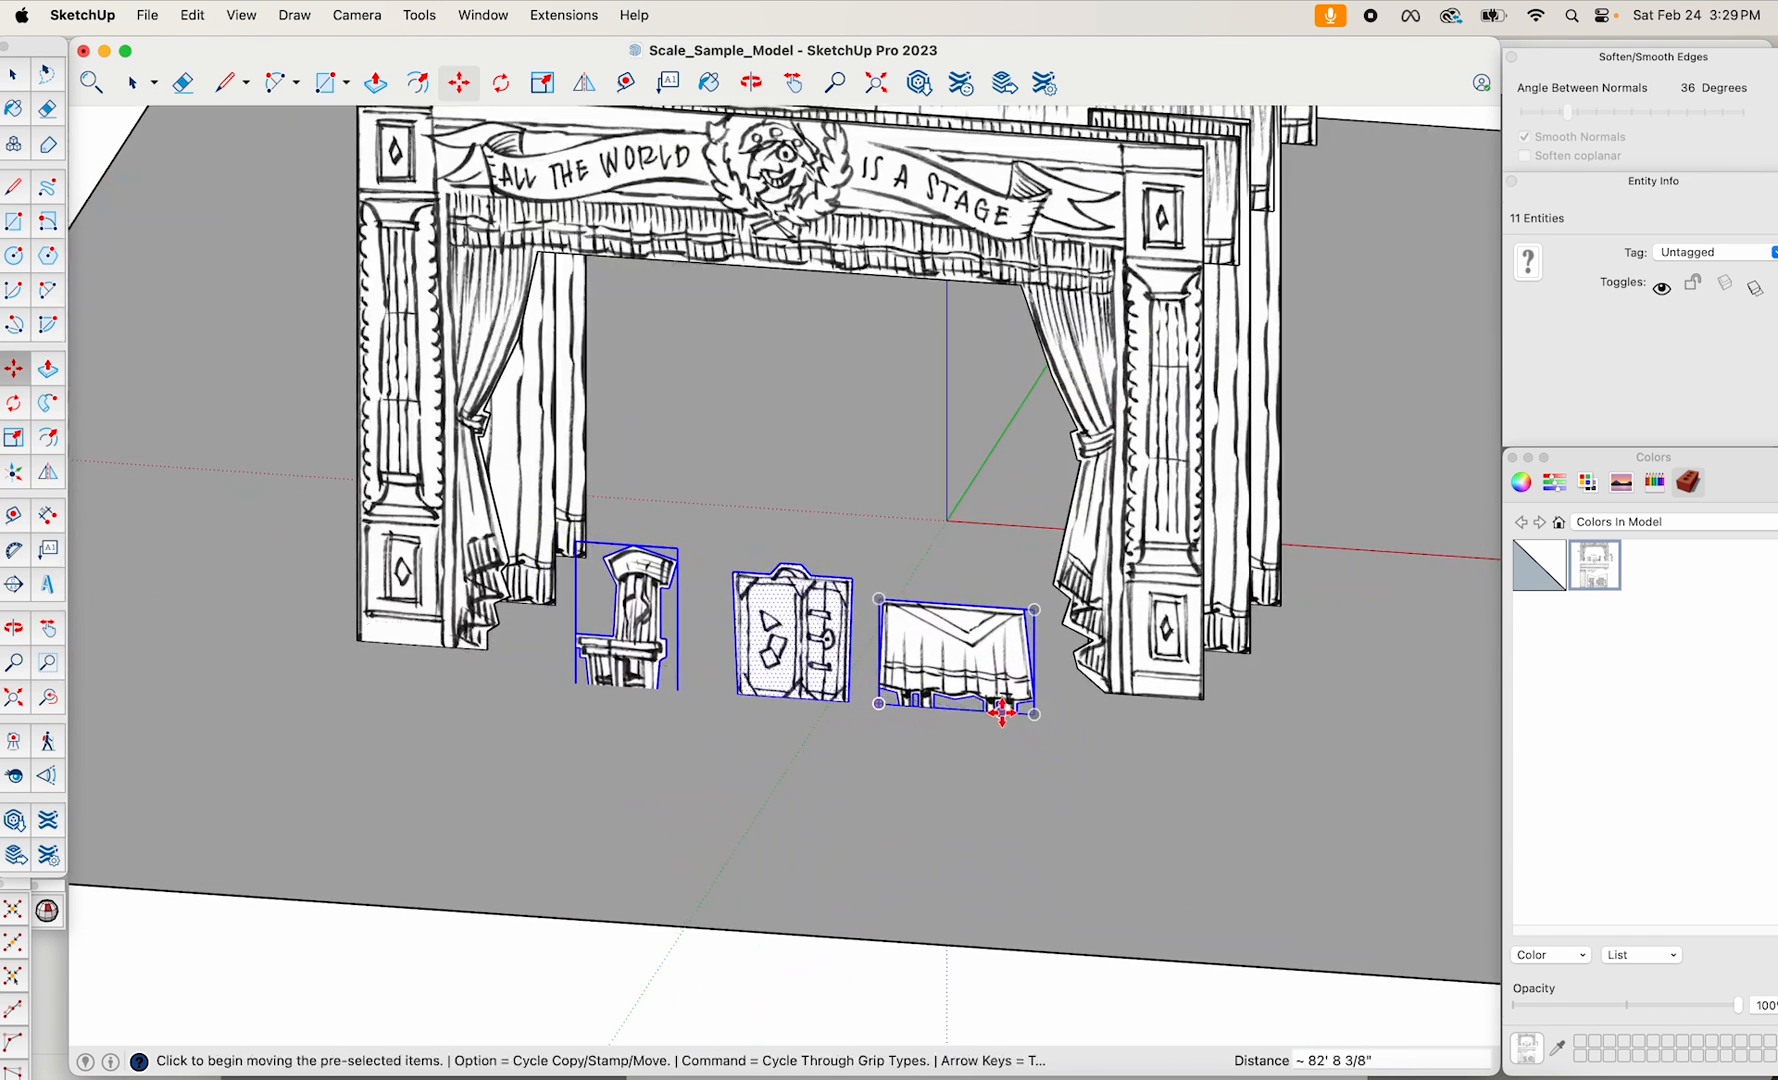
click(1005, 711)
scroll(668, 683, up, 3)
Raise the chair prop slightly so that its legs stand on the stage floor.
key(space)
click(609, 645)
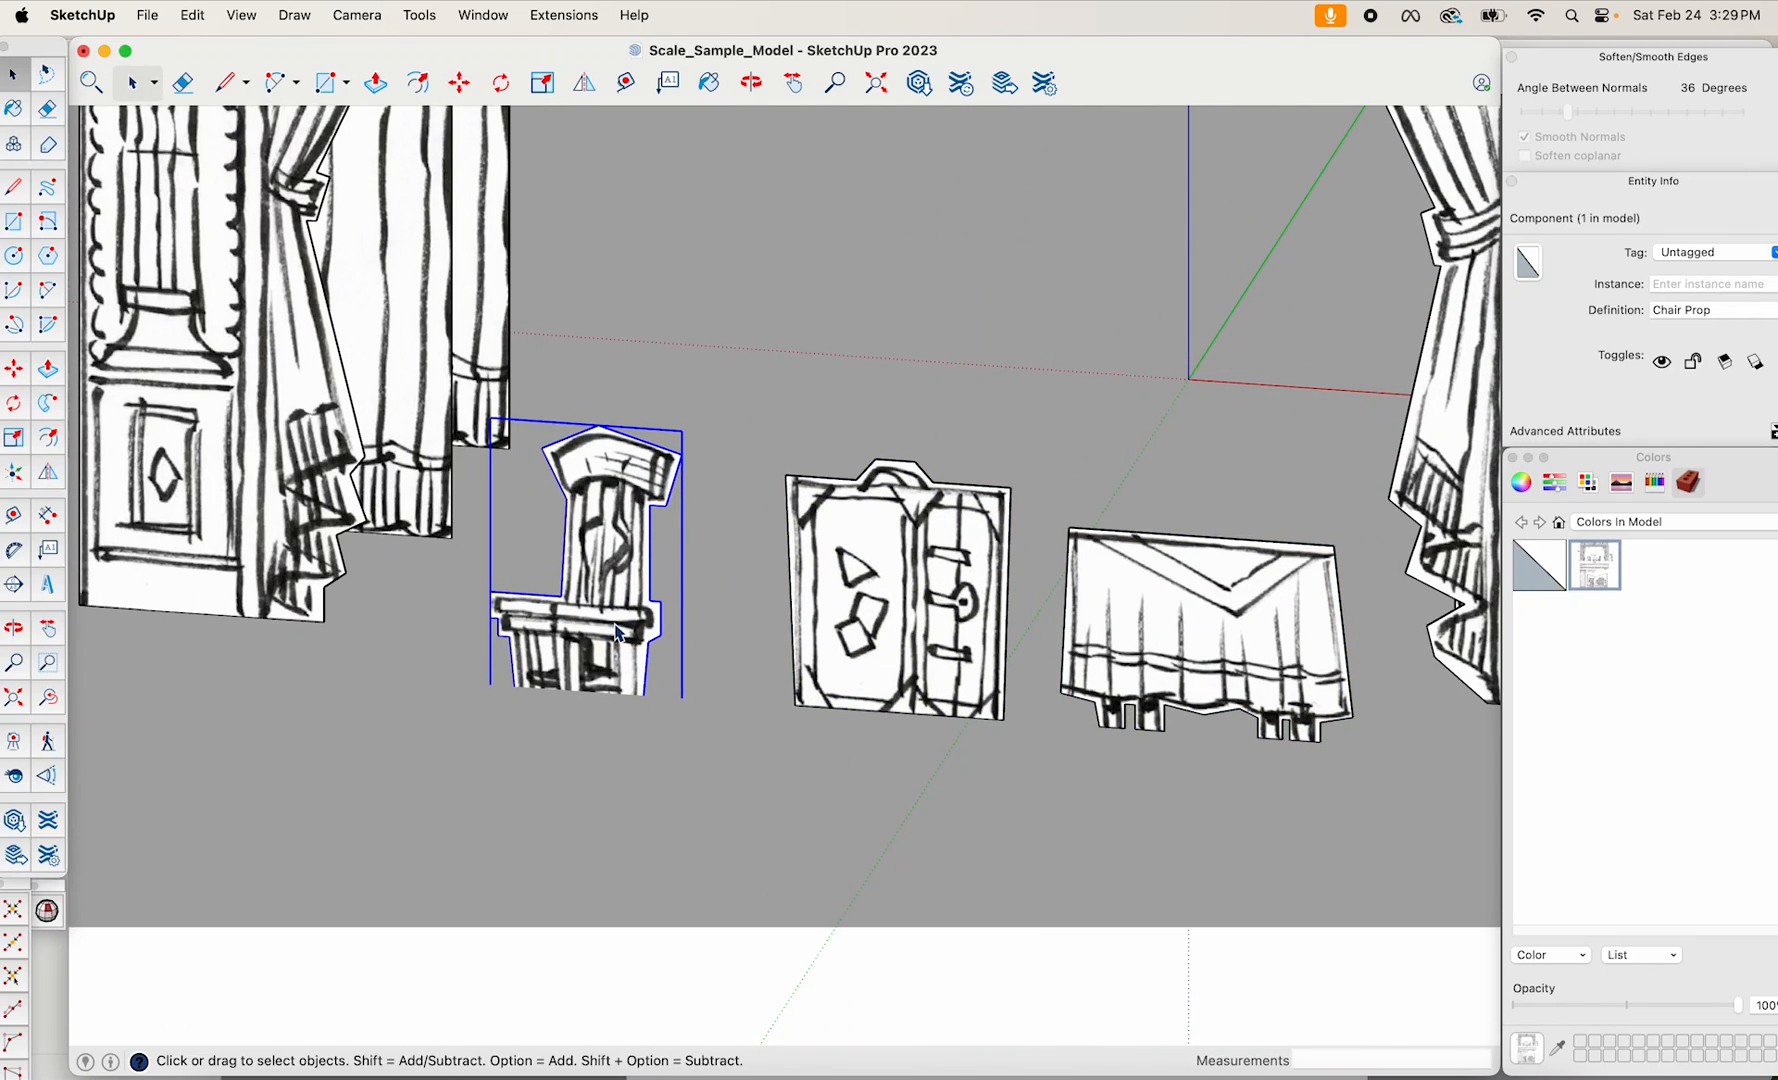
key(m)
click(644, 625)
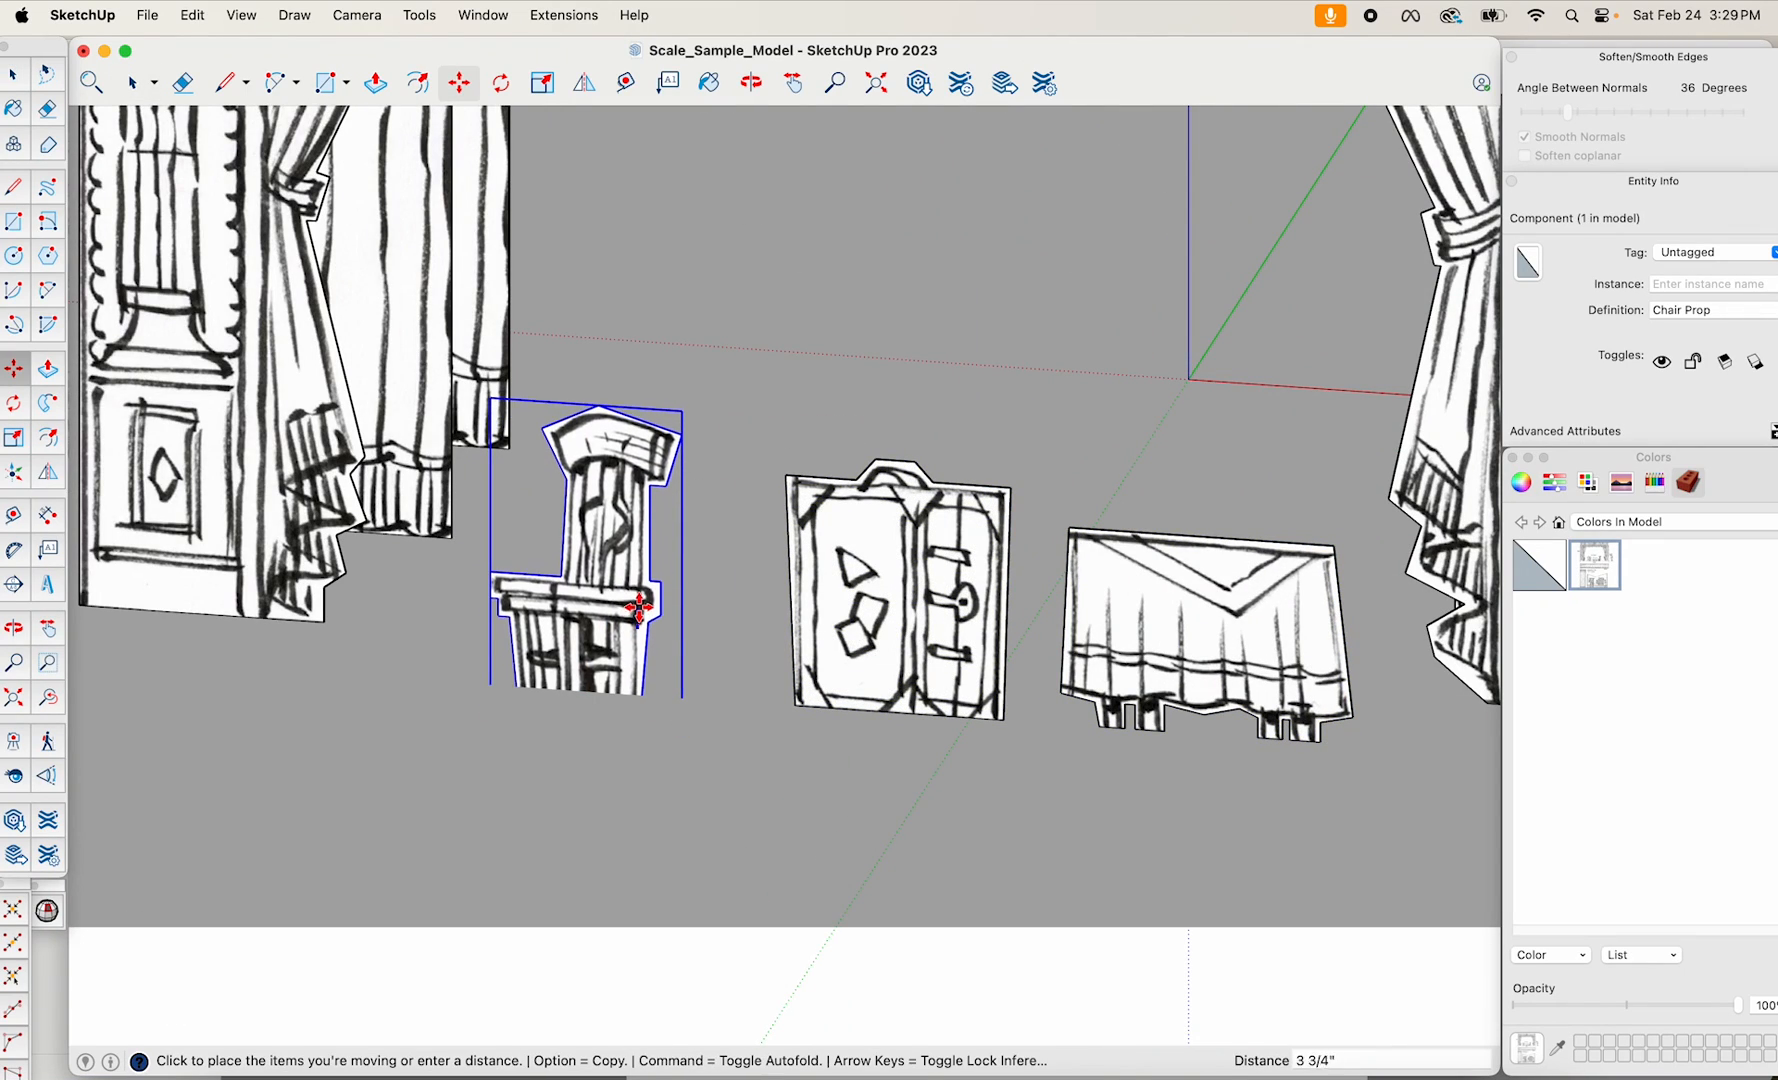
scroll(650, 637, down, 15)
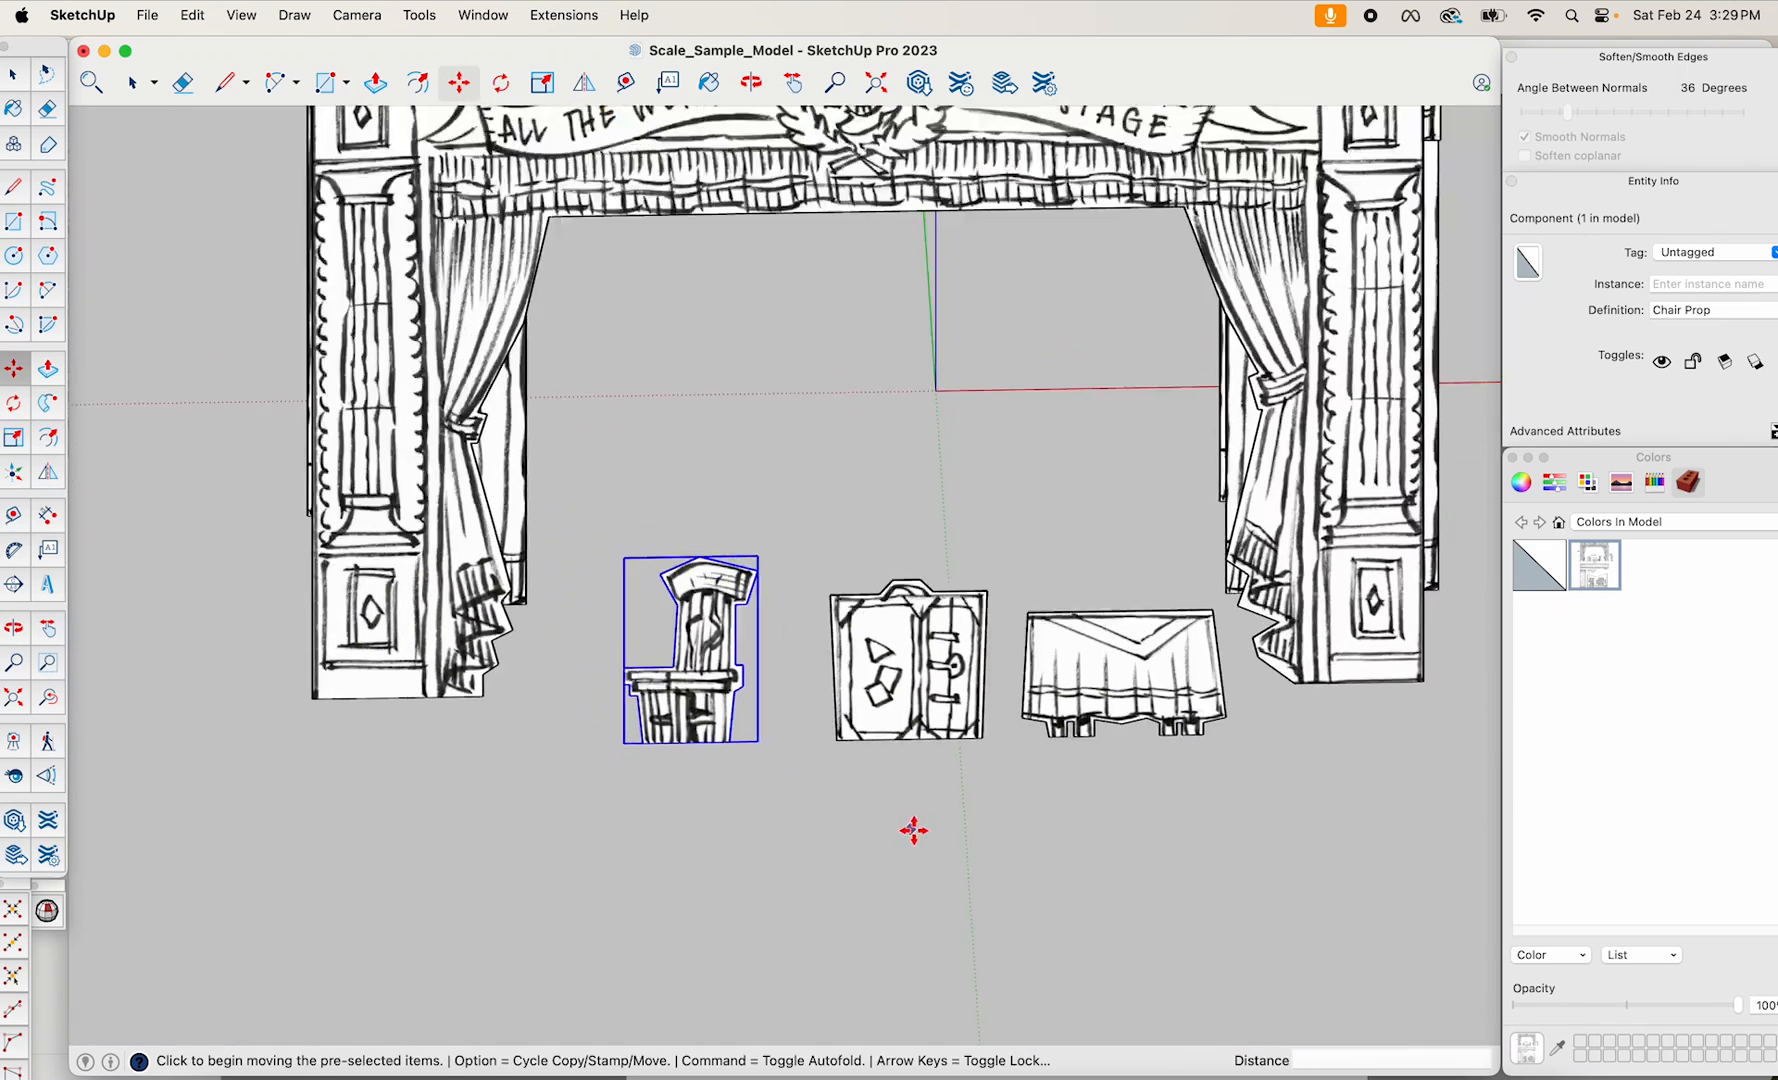
Move the room backdrop with the door and window onto the stage floor, beside the proscenium's left column.
shift+middle_drag(877, 803, 1109, 751)
middle_drag(960, 758, 978, 830)
scroll(549, 683, up, 3)
key(space)
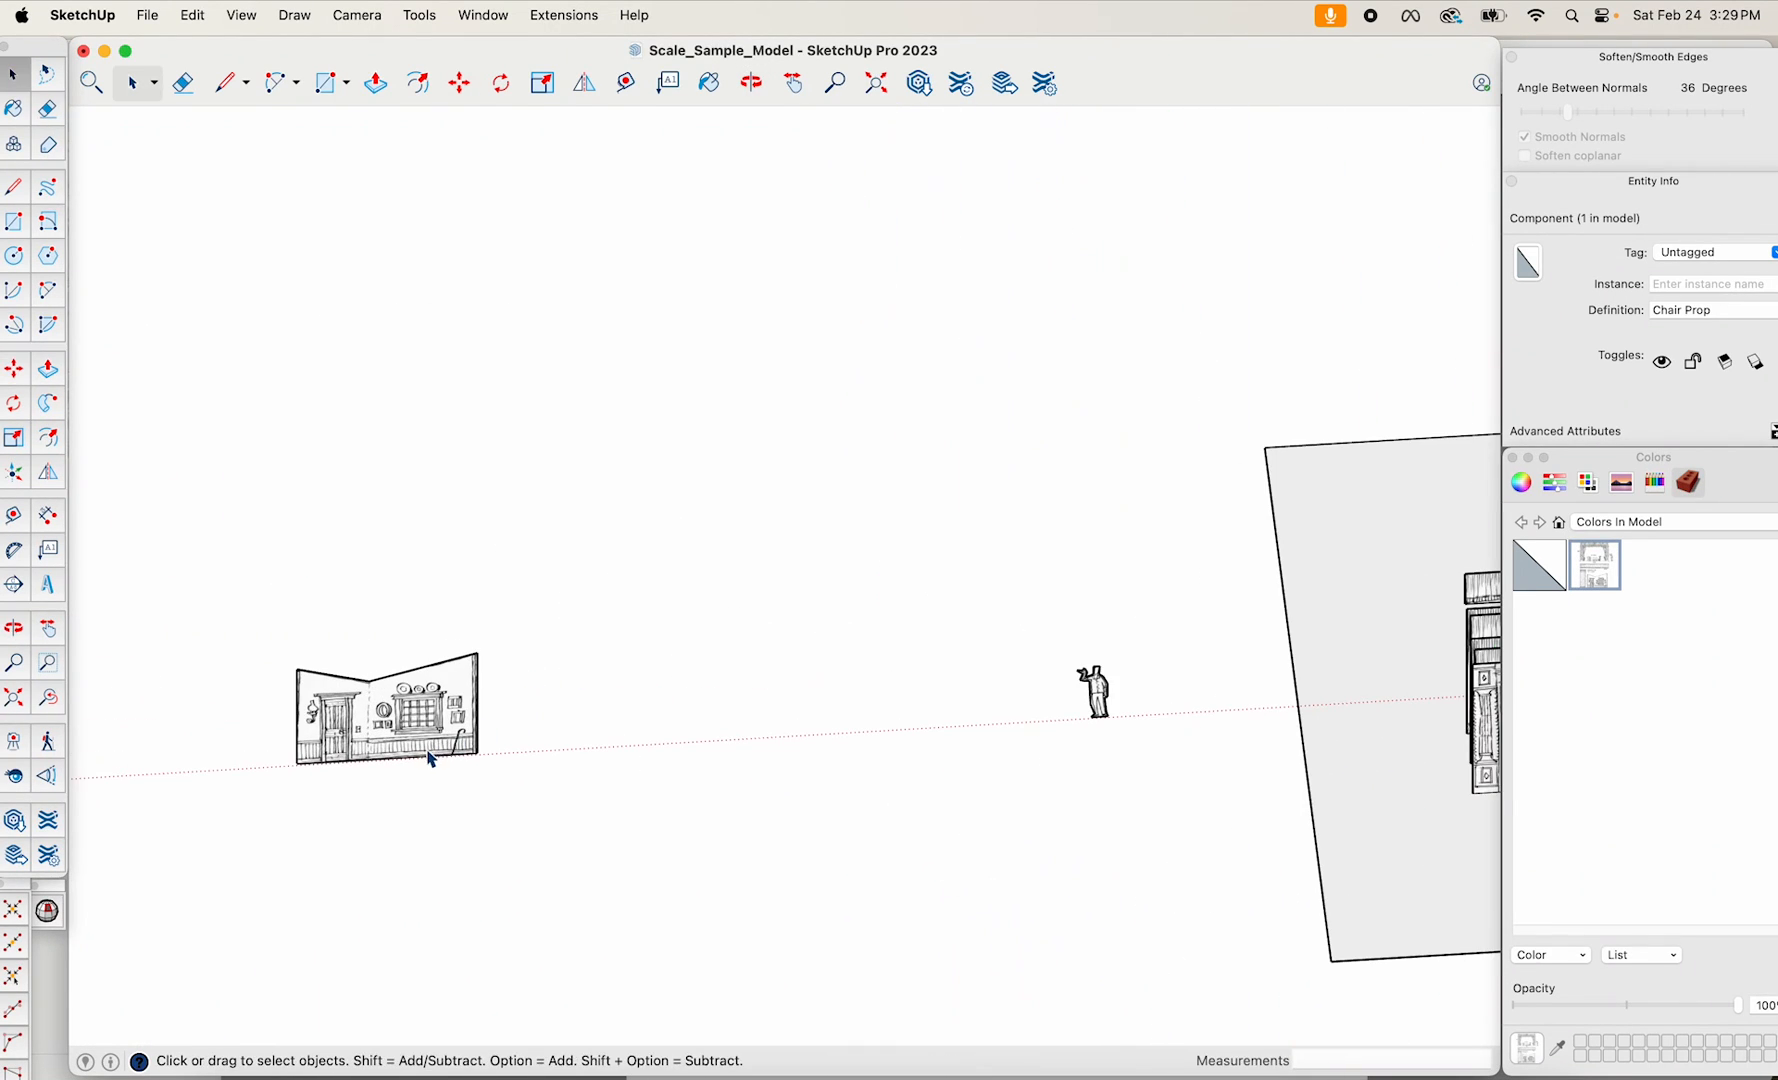
click(430, 762)
scroll(430, 762, up, 2)
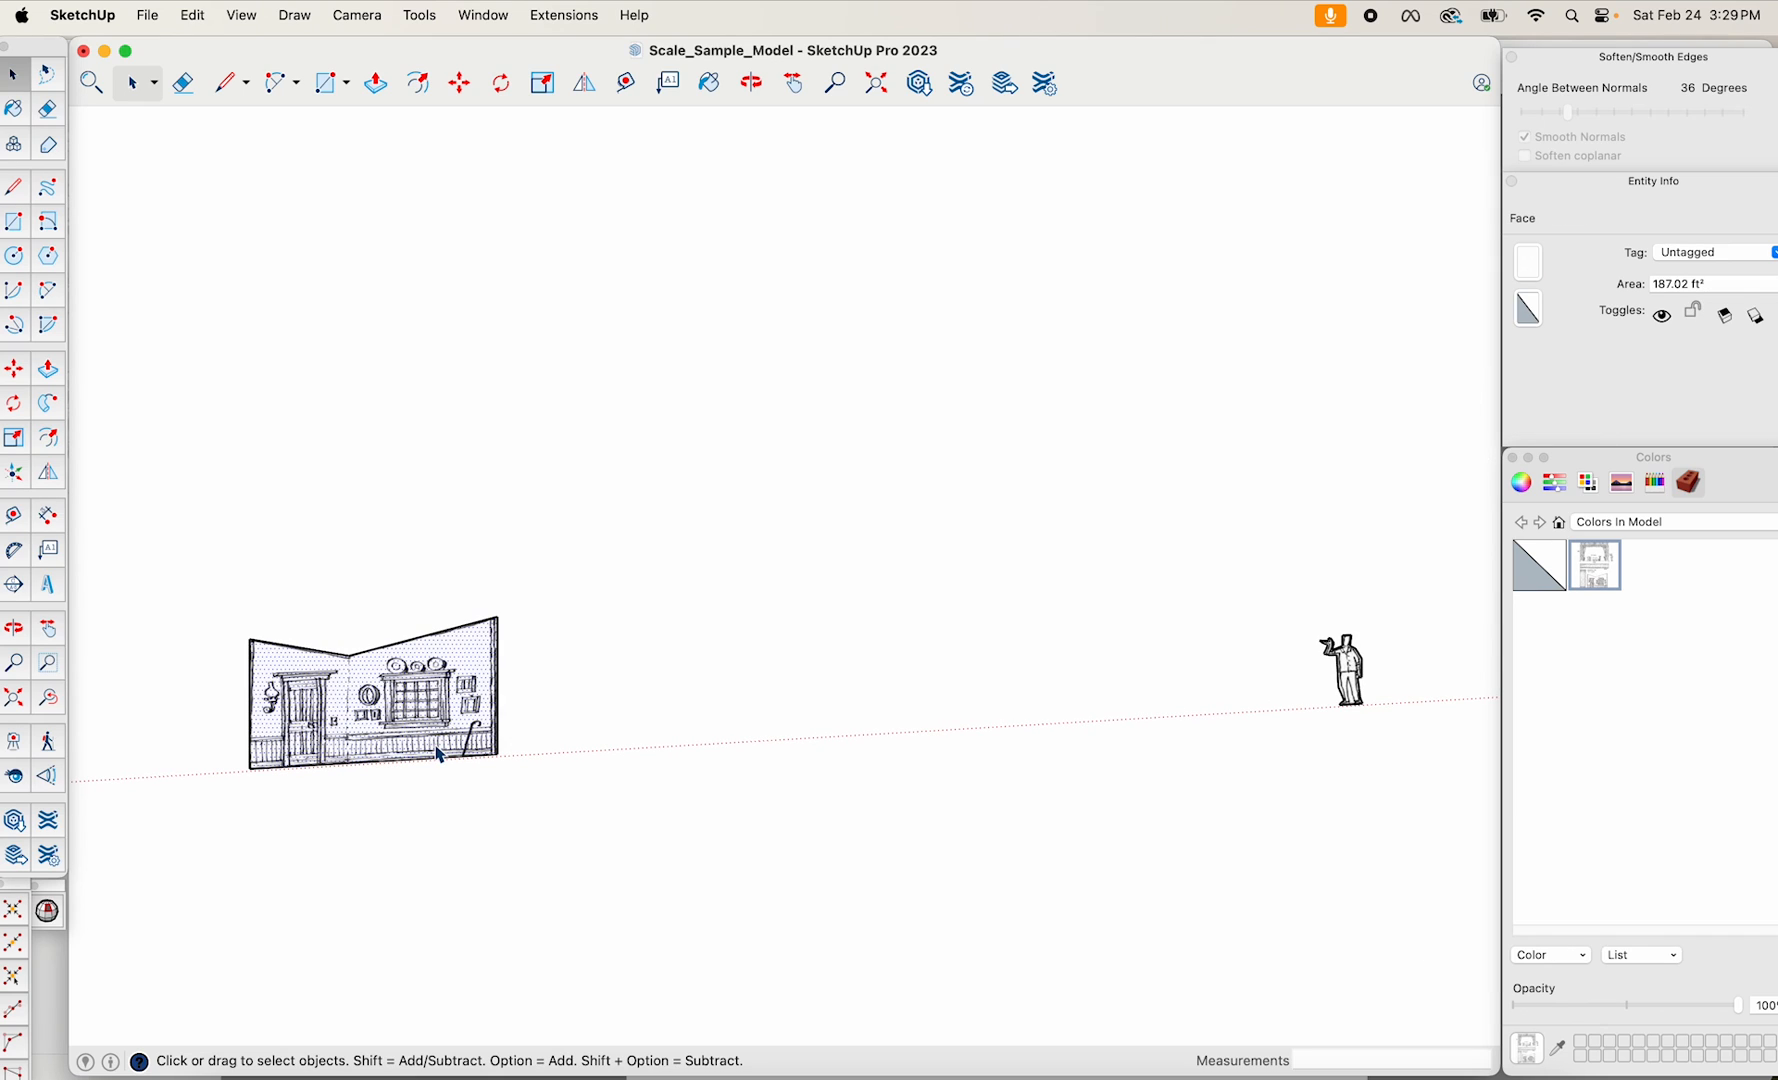
key(m)
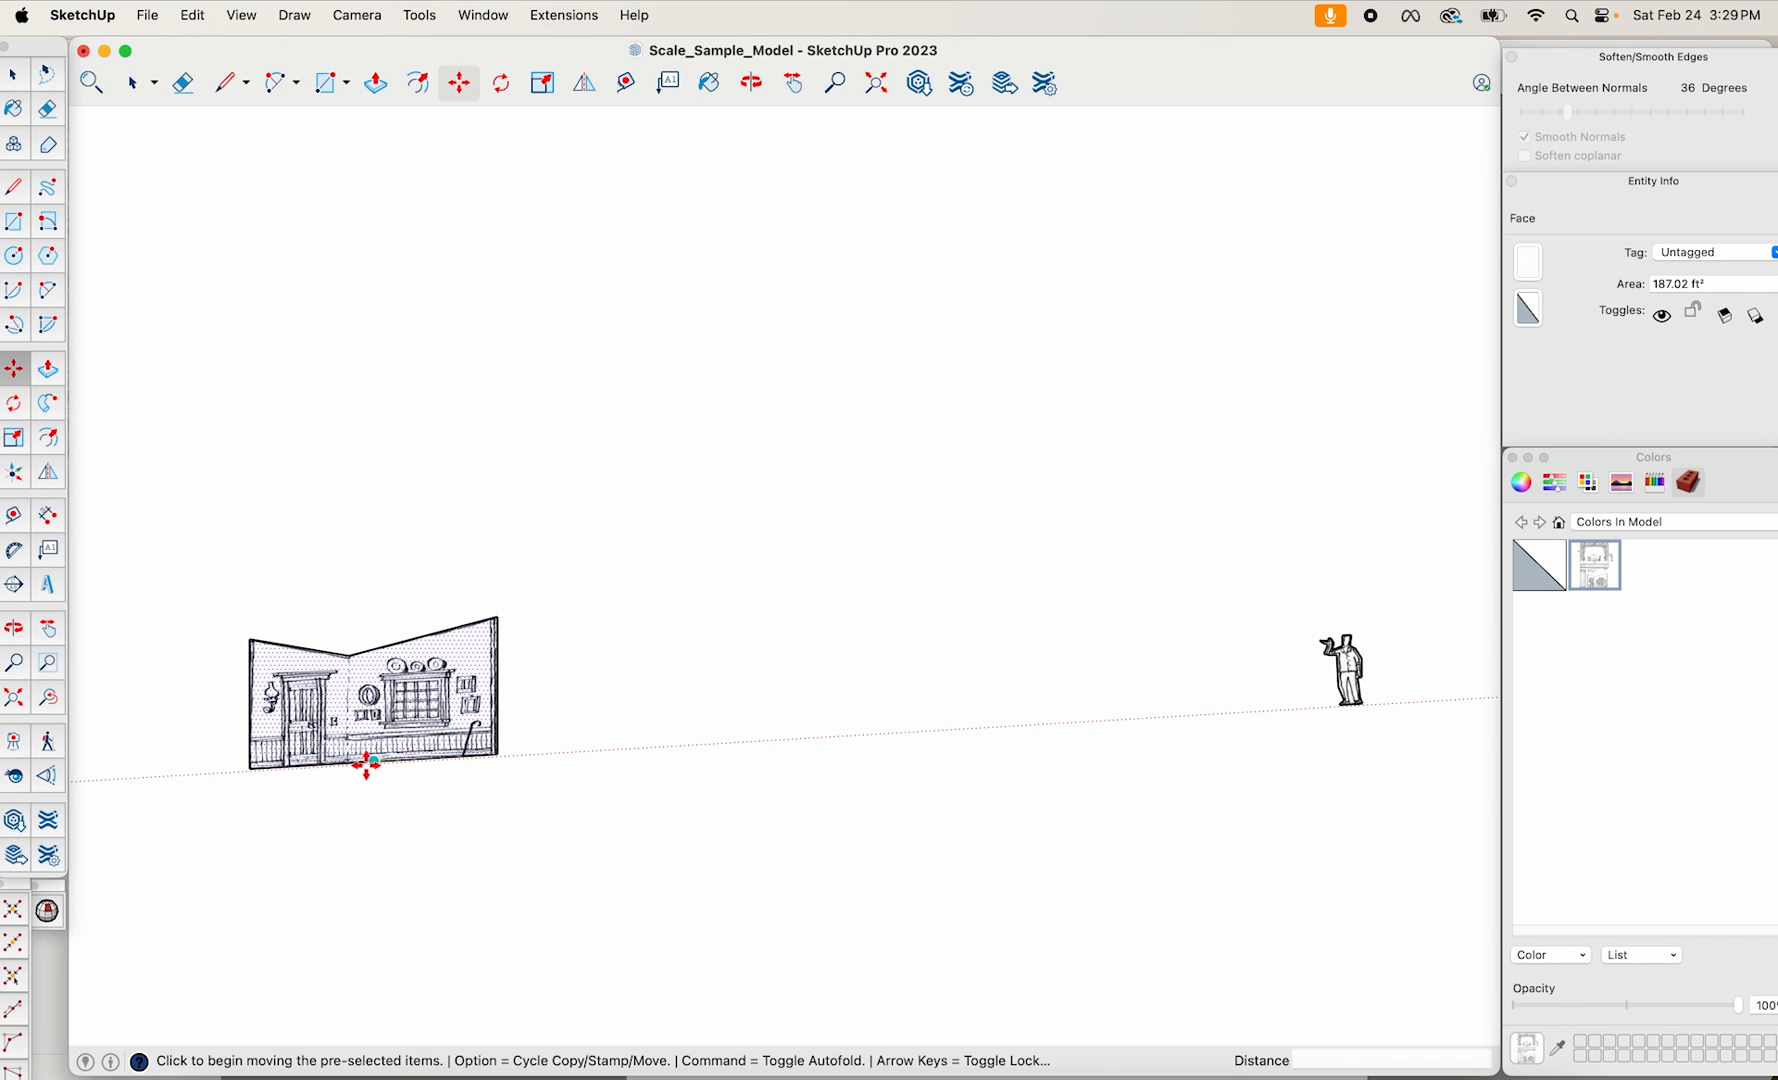
click(354, 762)
scroll(560, 855, down, 5)
click(1238, 912)
shift+middle_drag(1262, 878, 861, 416)
scroll(1036, 734, up, 6)
scroll(870, 421, up, 2)
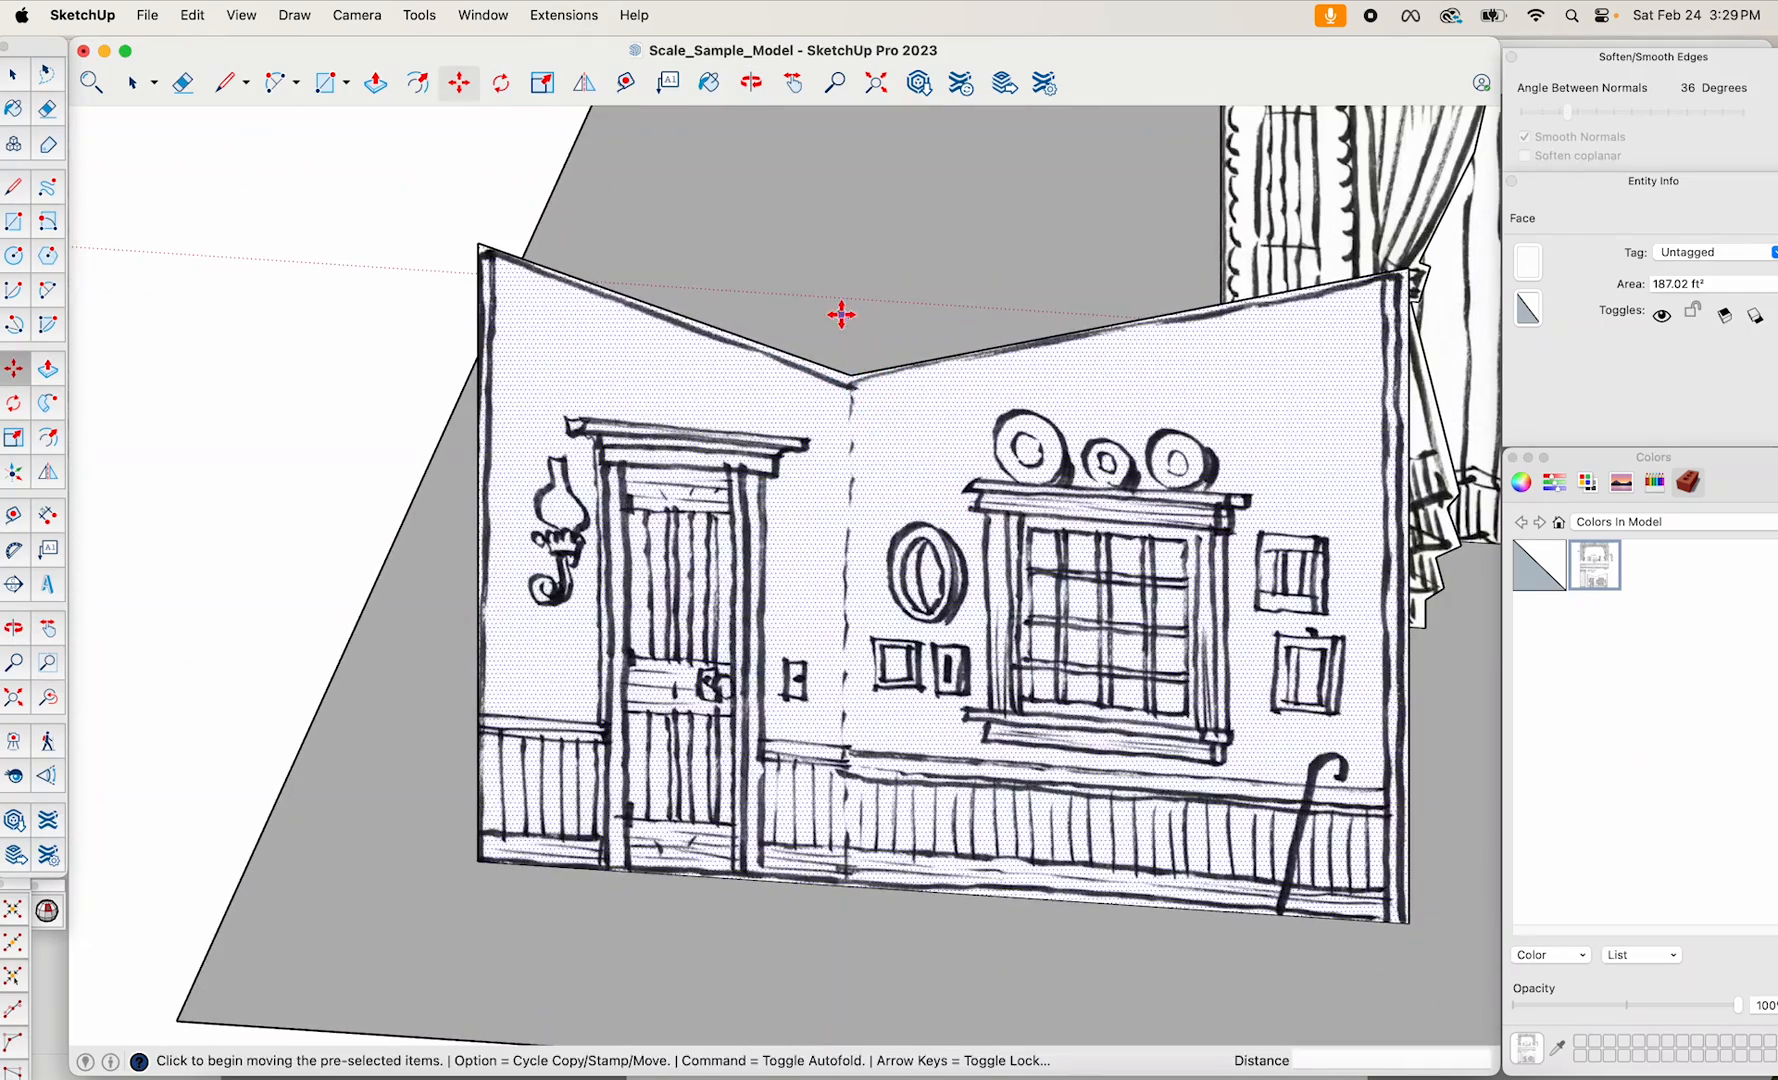
Split the room backdrop into two walls with a vertical line along the dashed corner, from top to bottom edge.
key(l)
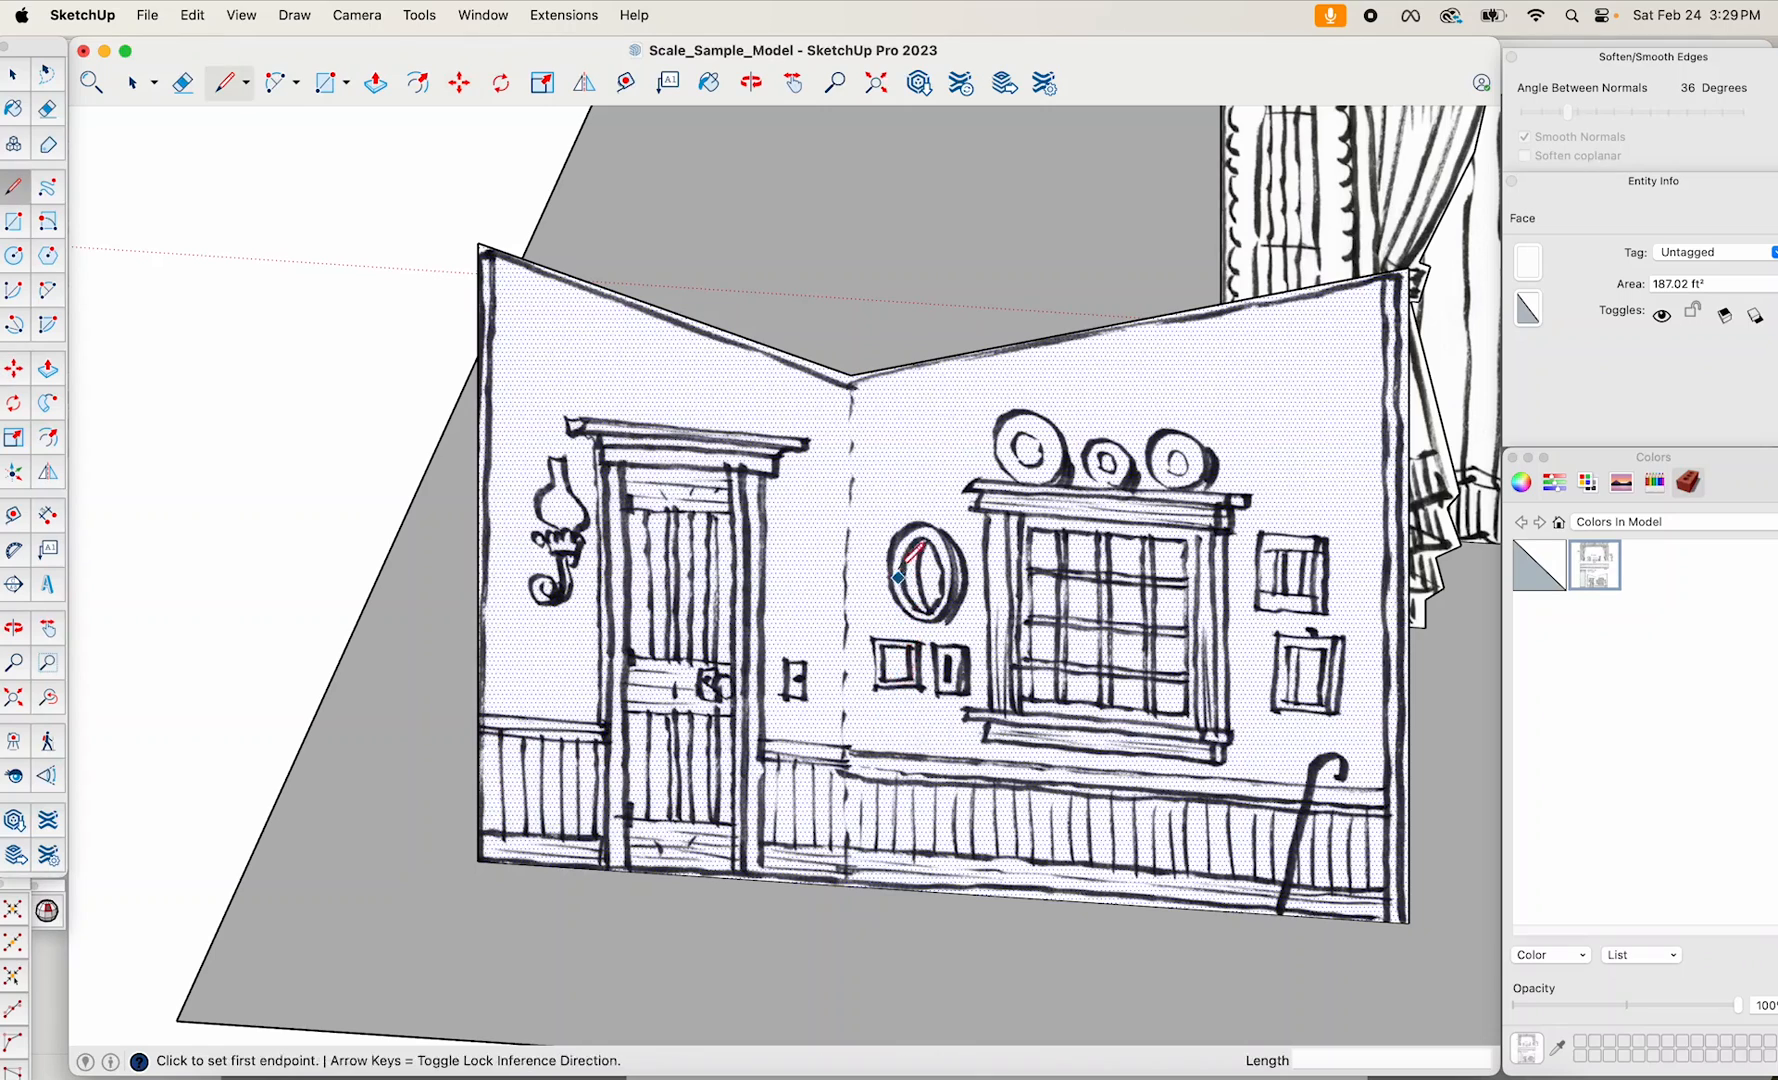
click(851, 375)
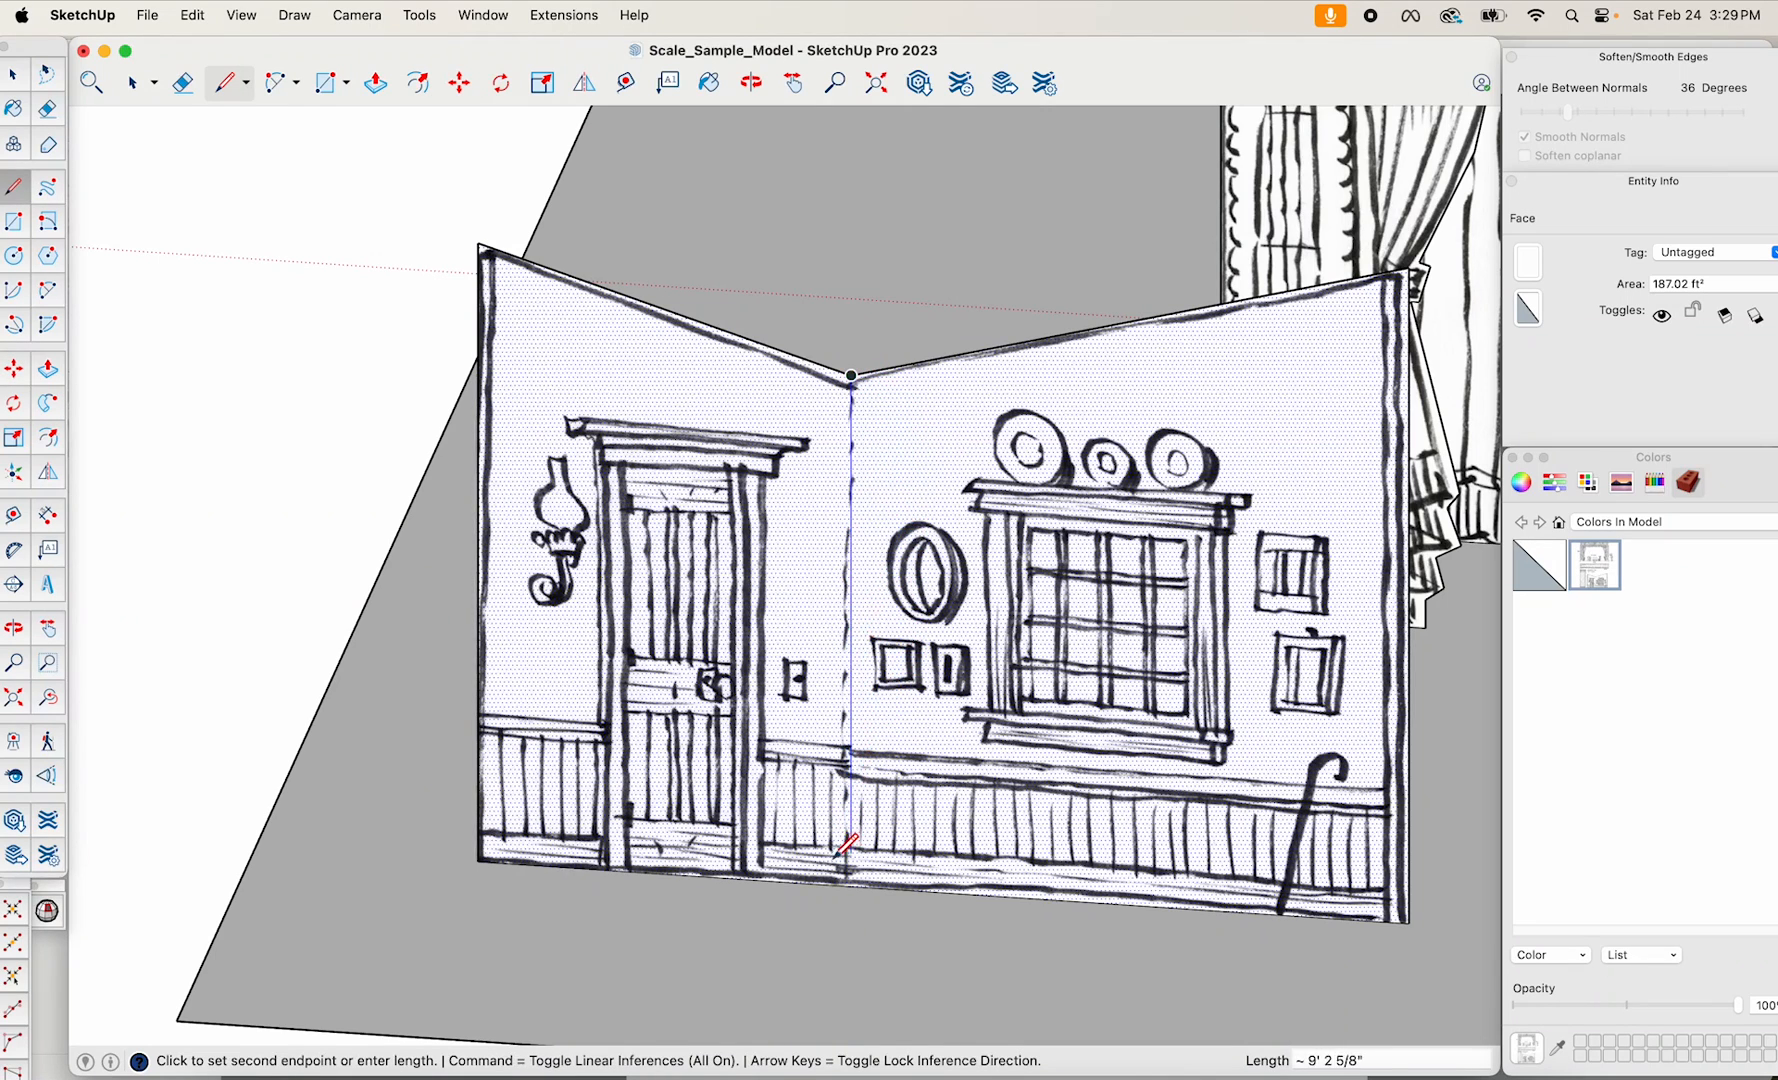
click(851, 885)
scroll(855, 870, down, 5)
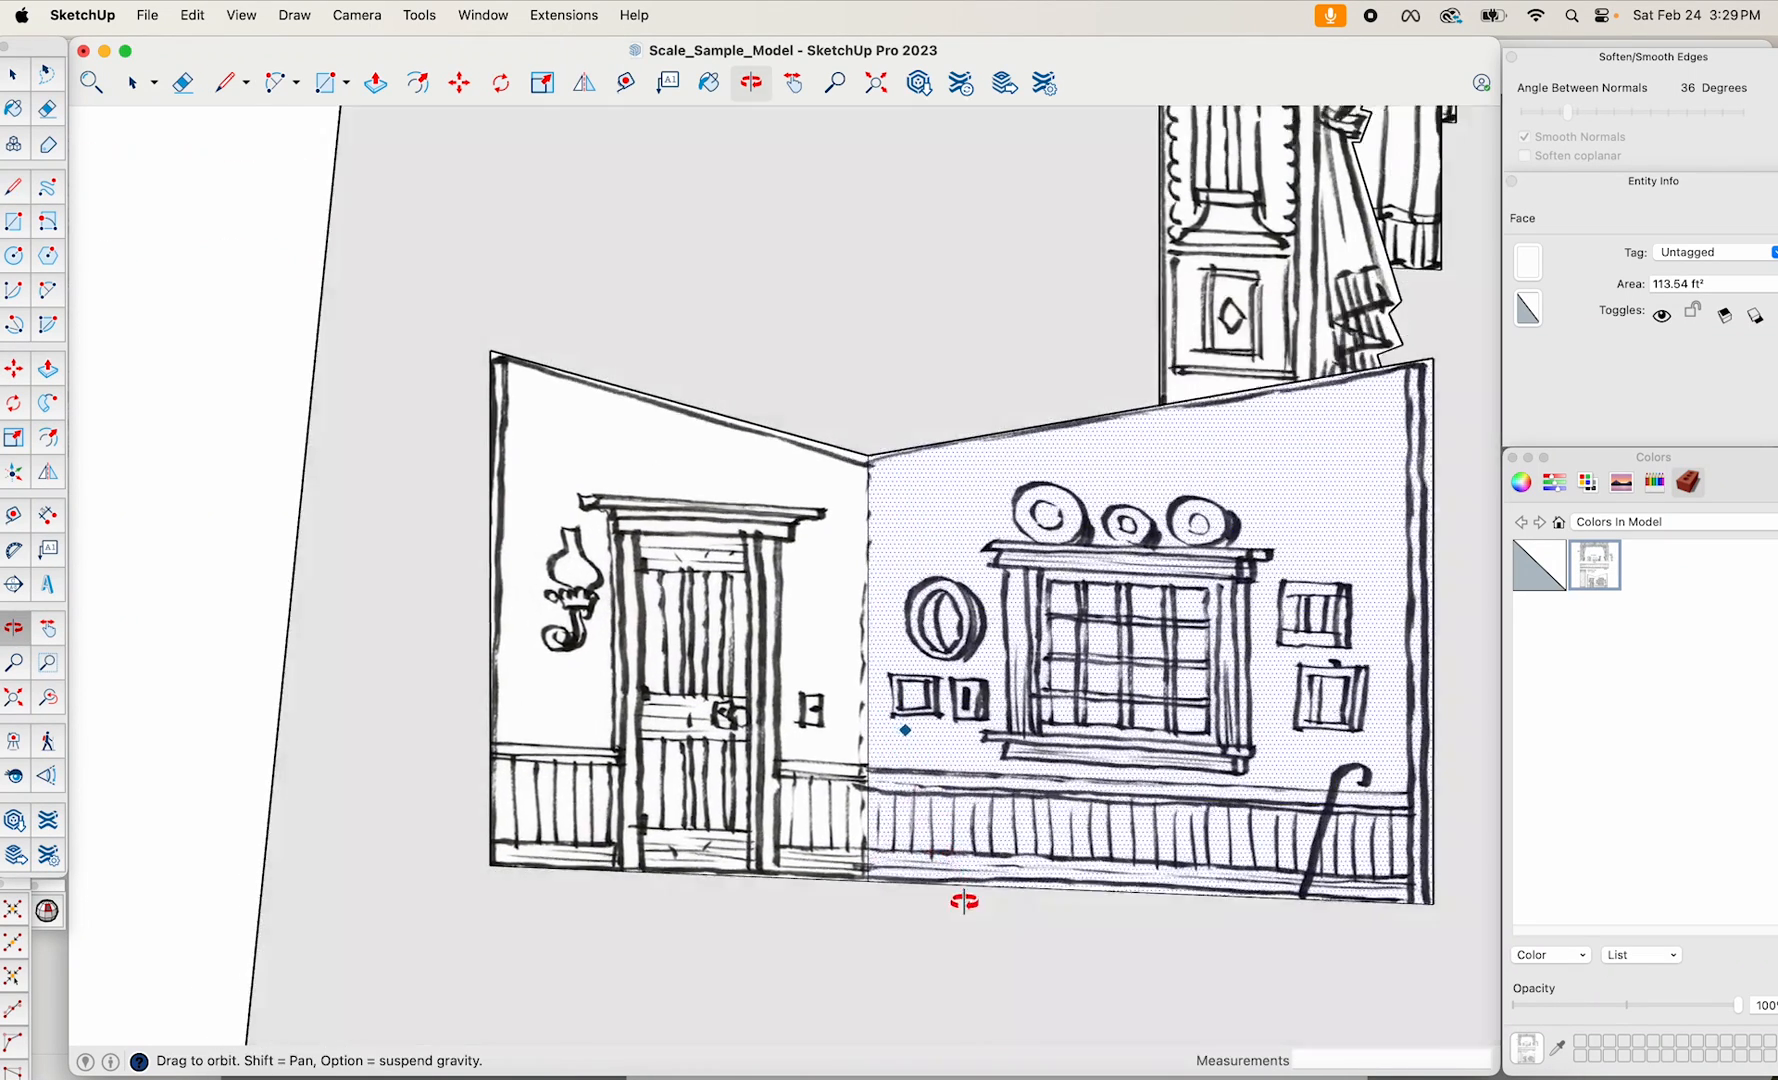
Try to rotate the door wall forward about the backdrop's corner, and undo the rotation.
key(space)
click(1018, 800)
shift+click(848, 812)
middle_drag(848, 812, 829, 937)
key(q)
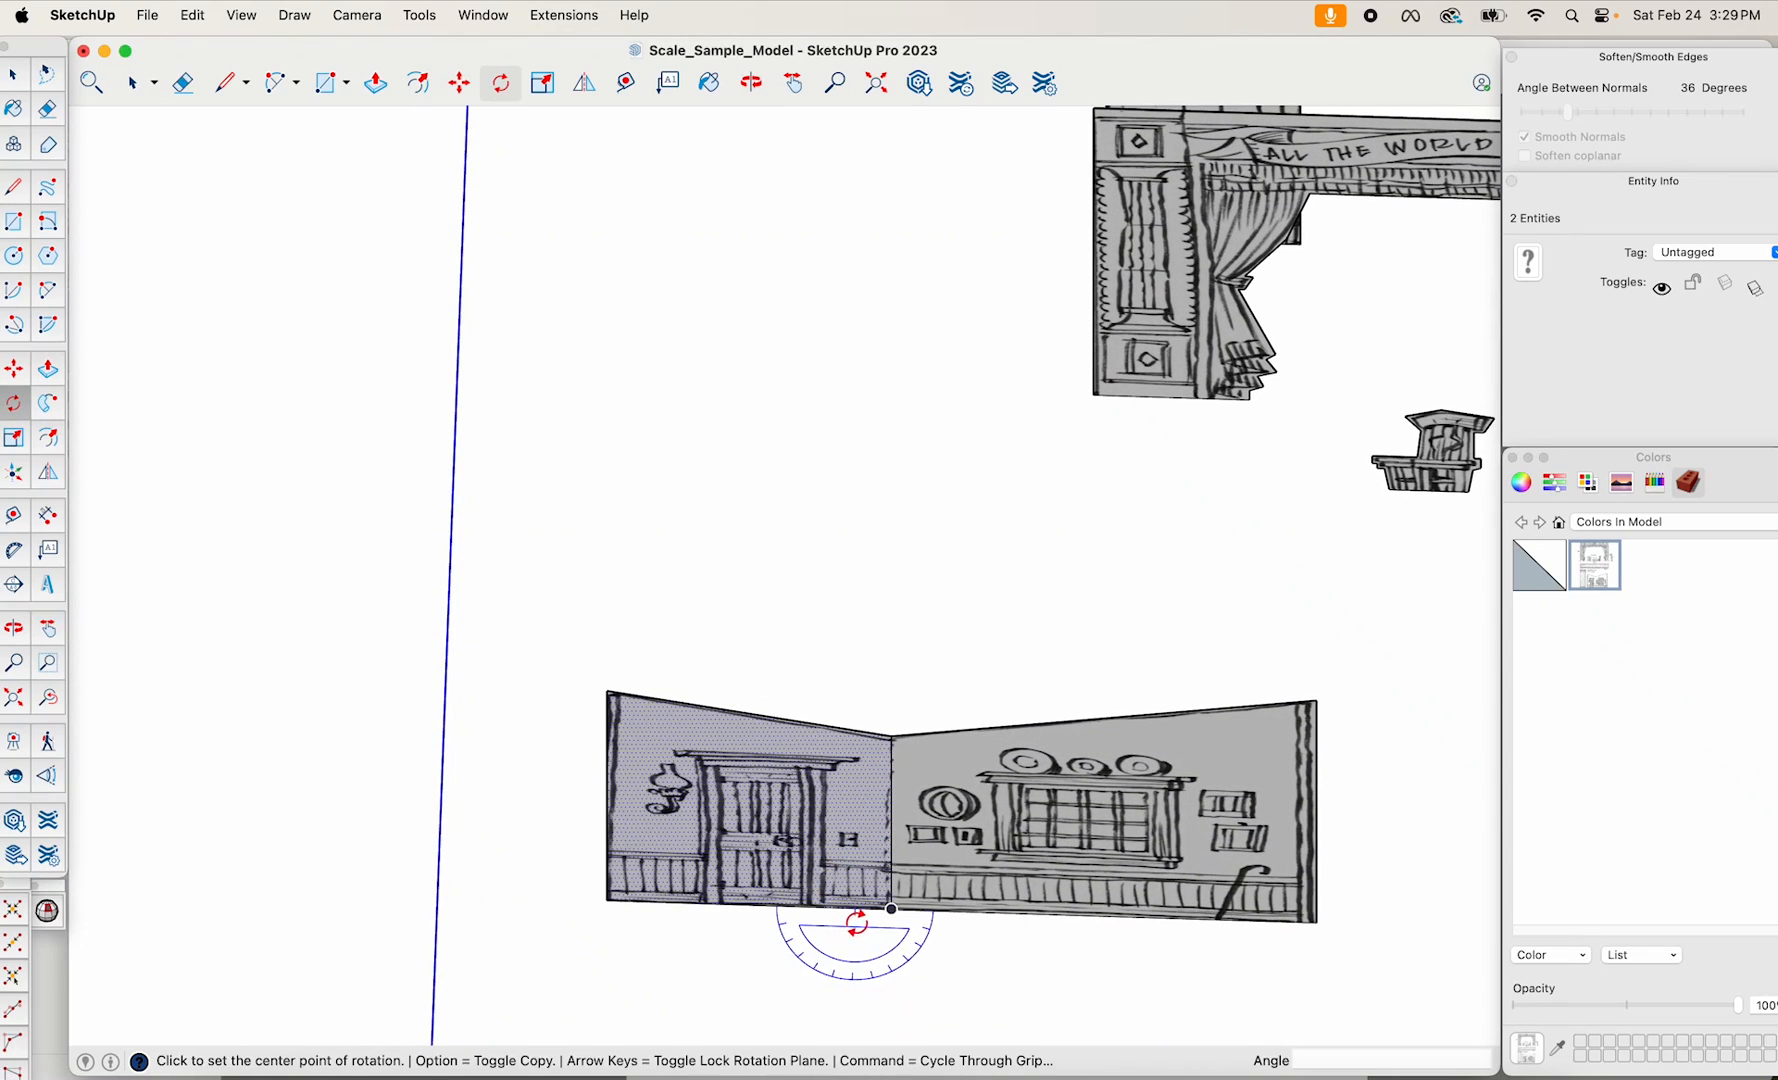
click(891, 911)
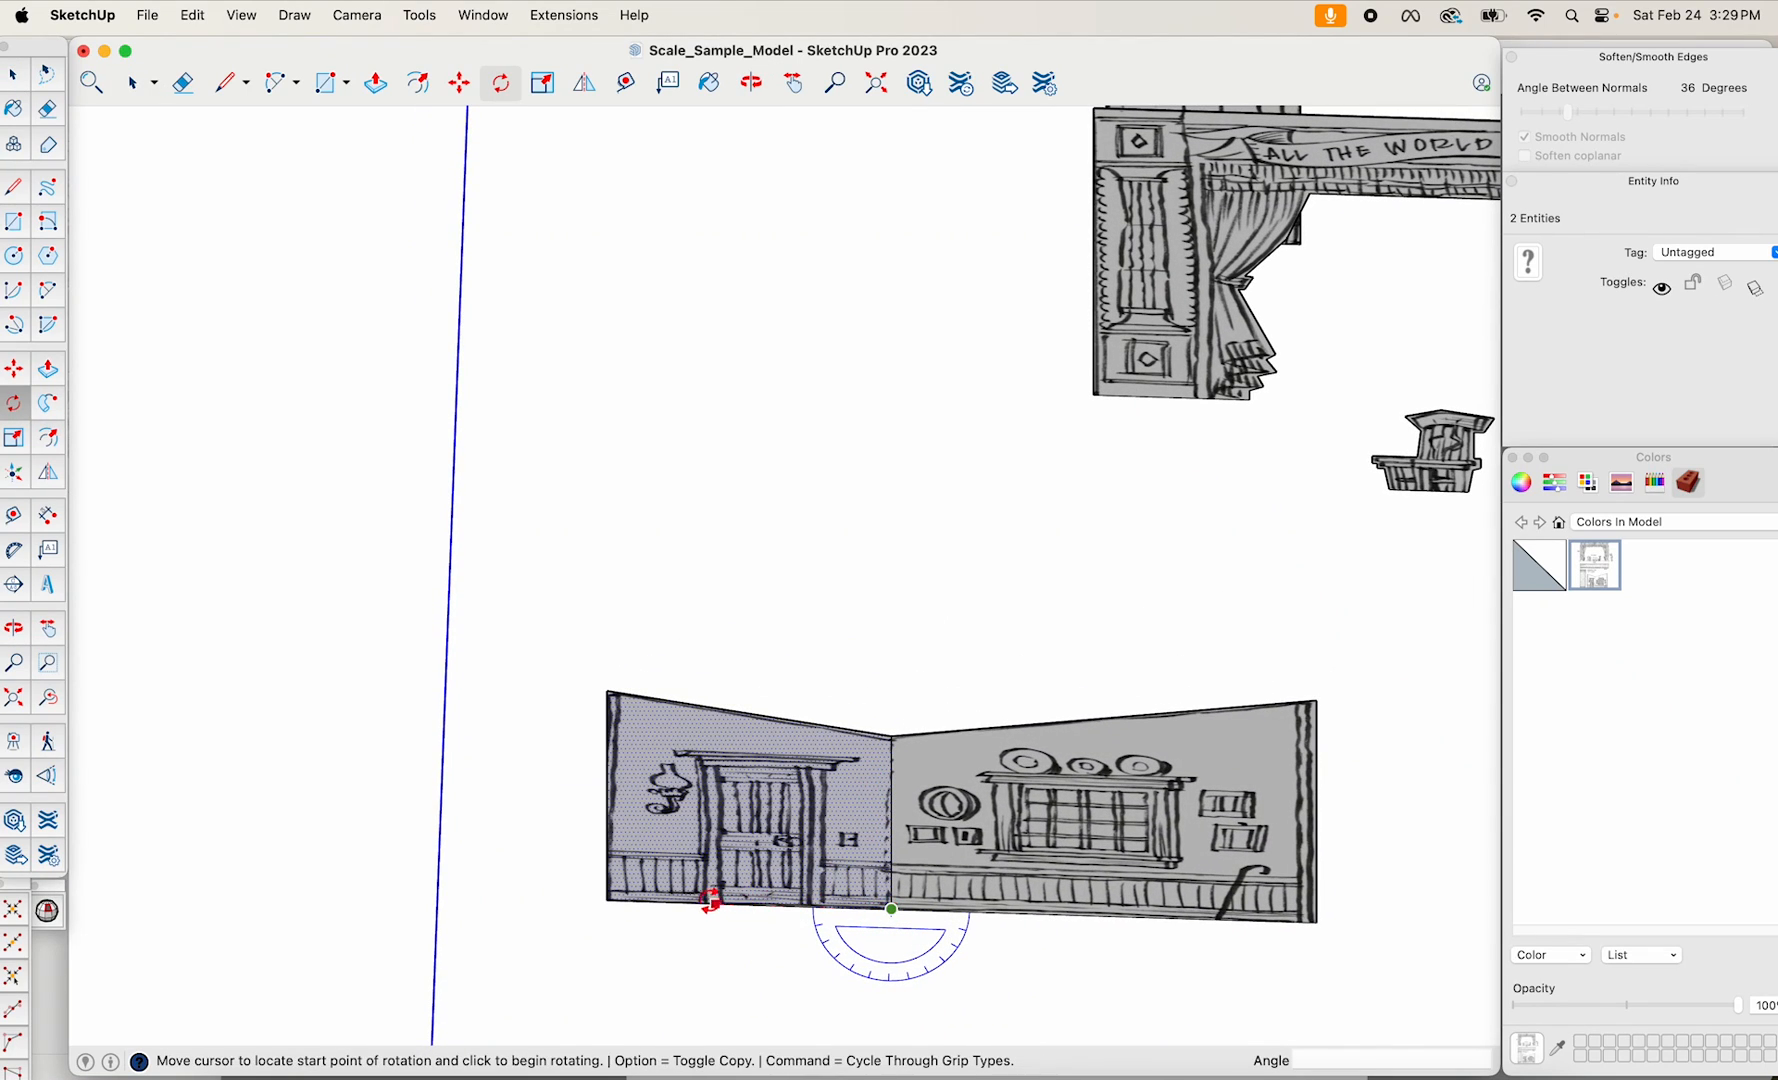
click(648, 899)
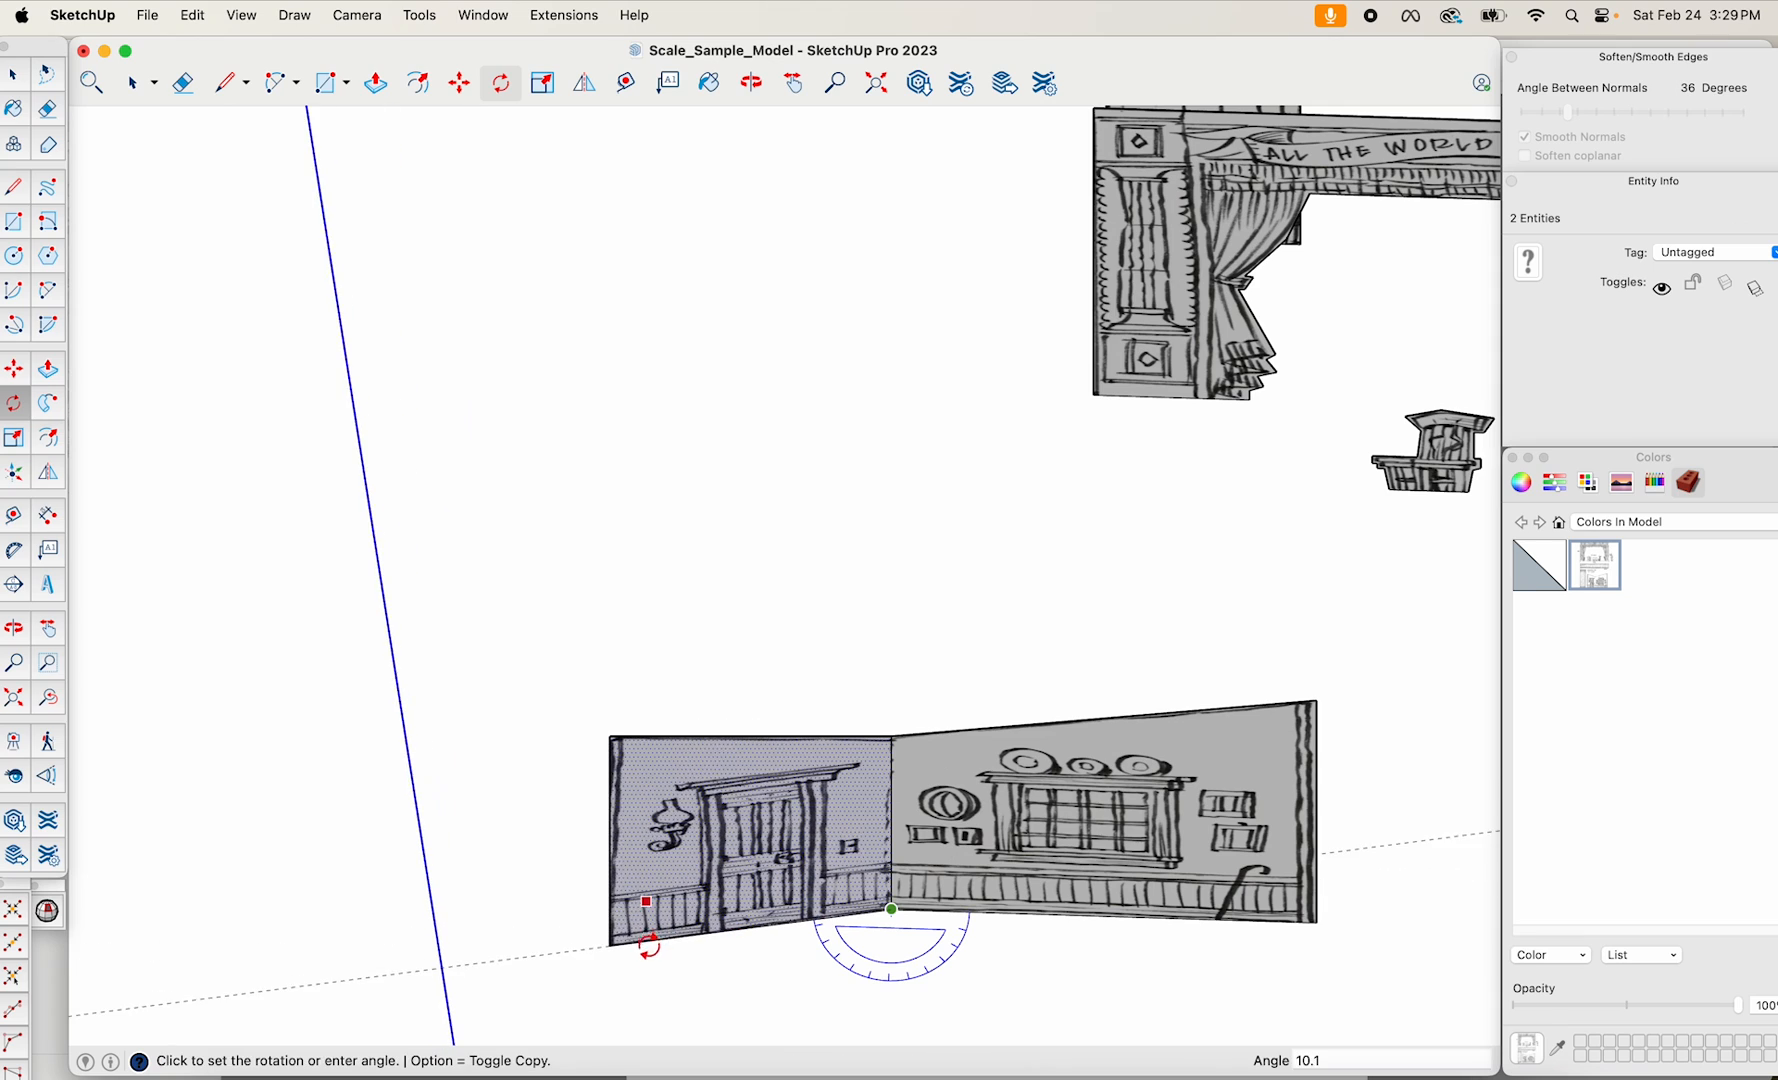
click(653, 954)
key(super+z)
key(space)
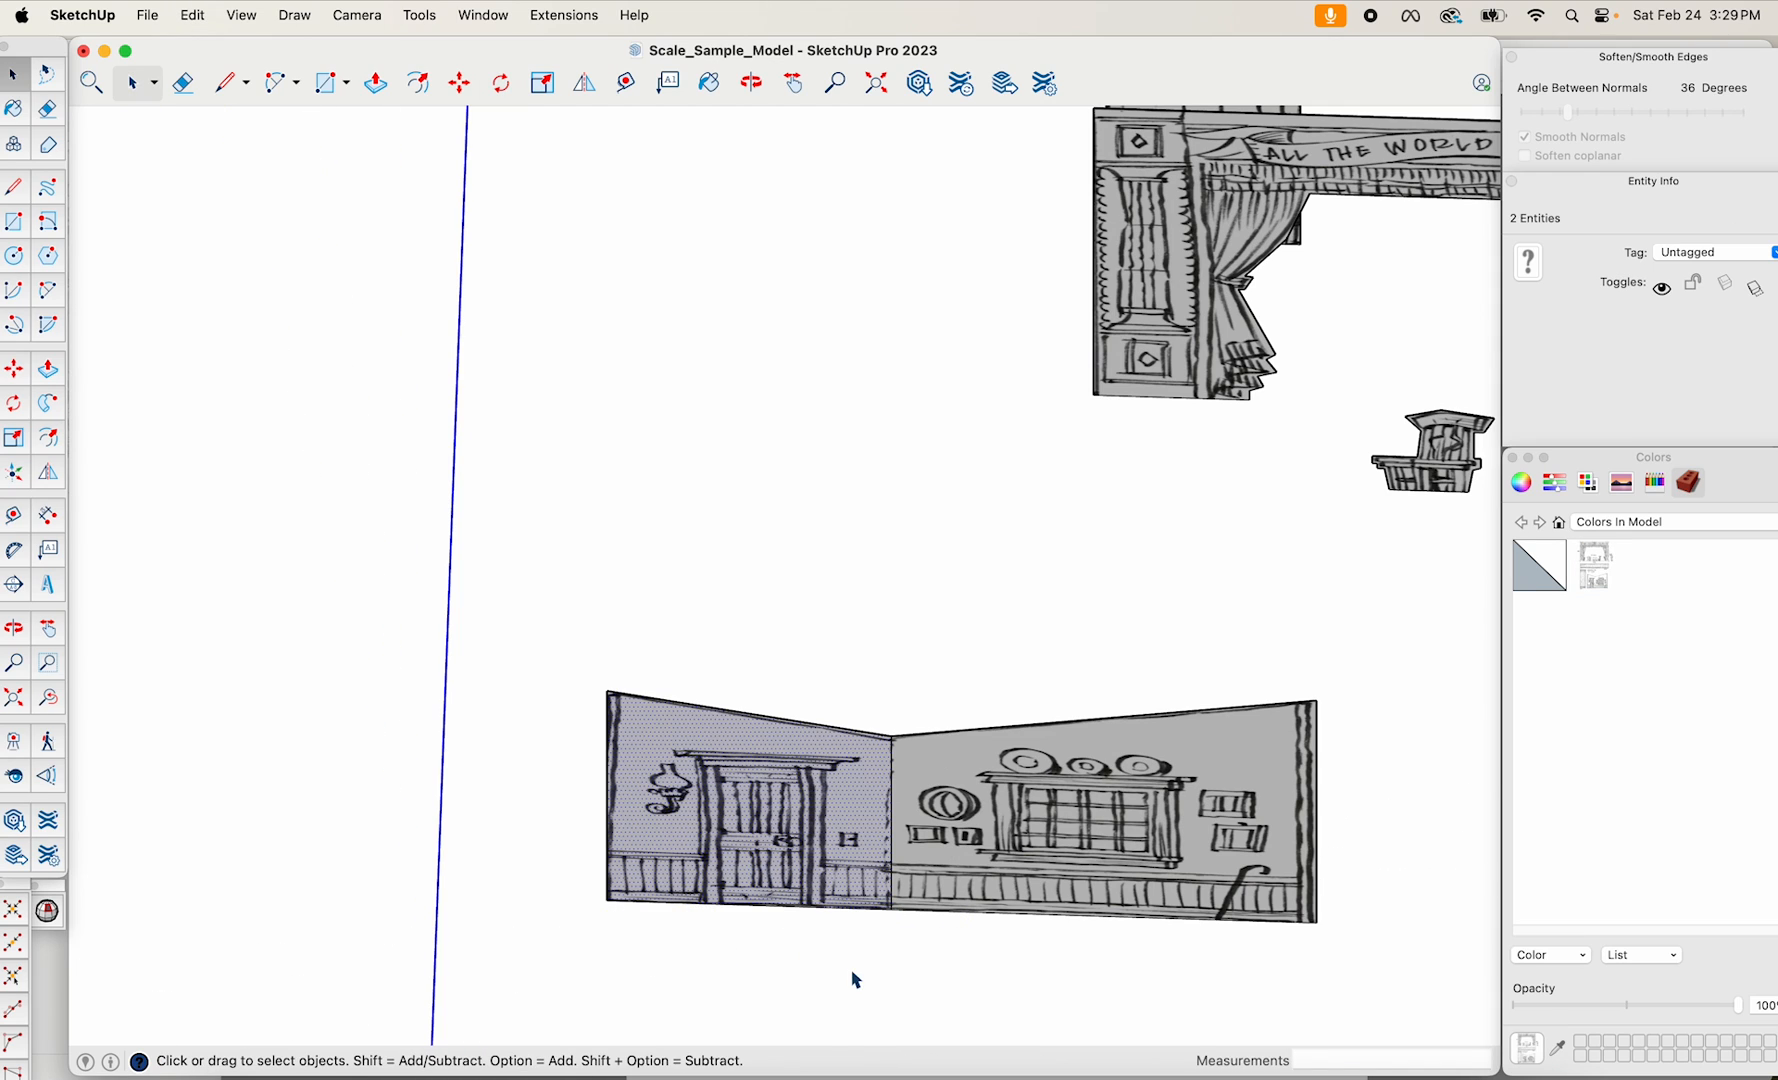
Rotate the door wall's face forward about the bottom of the corner line to fold it towards the audience.
click(849, 869)
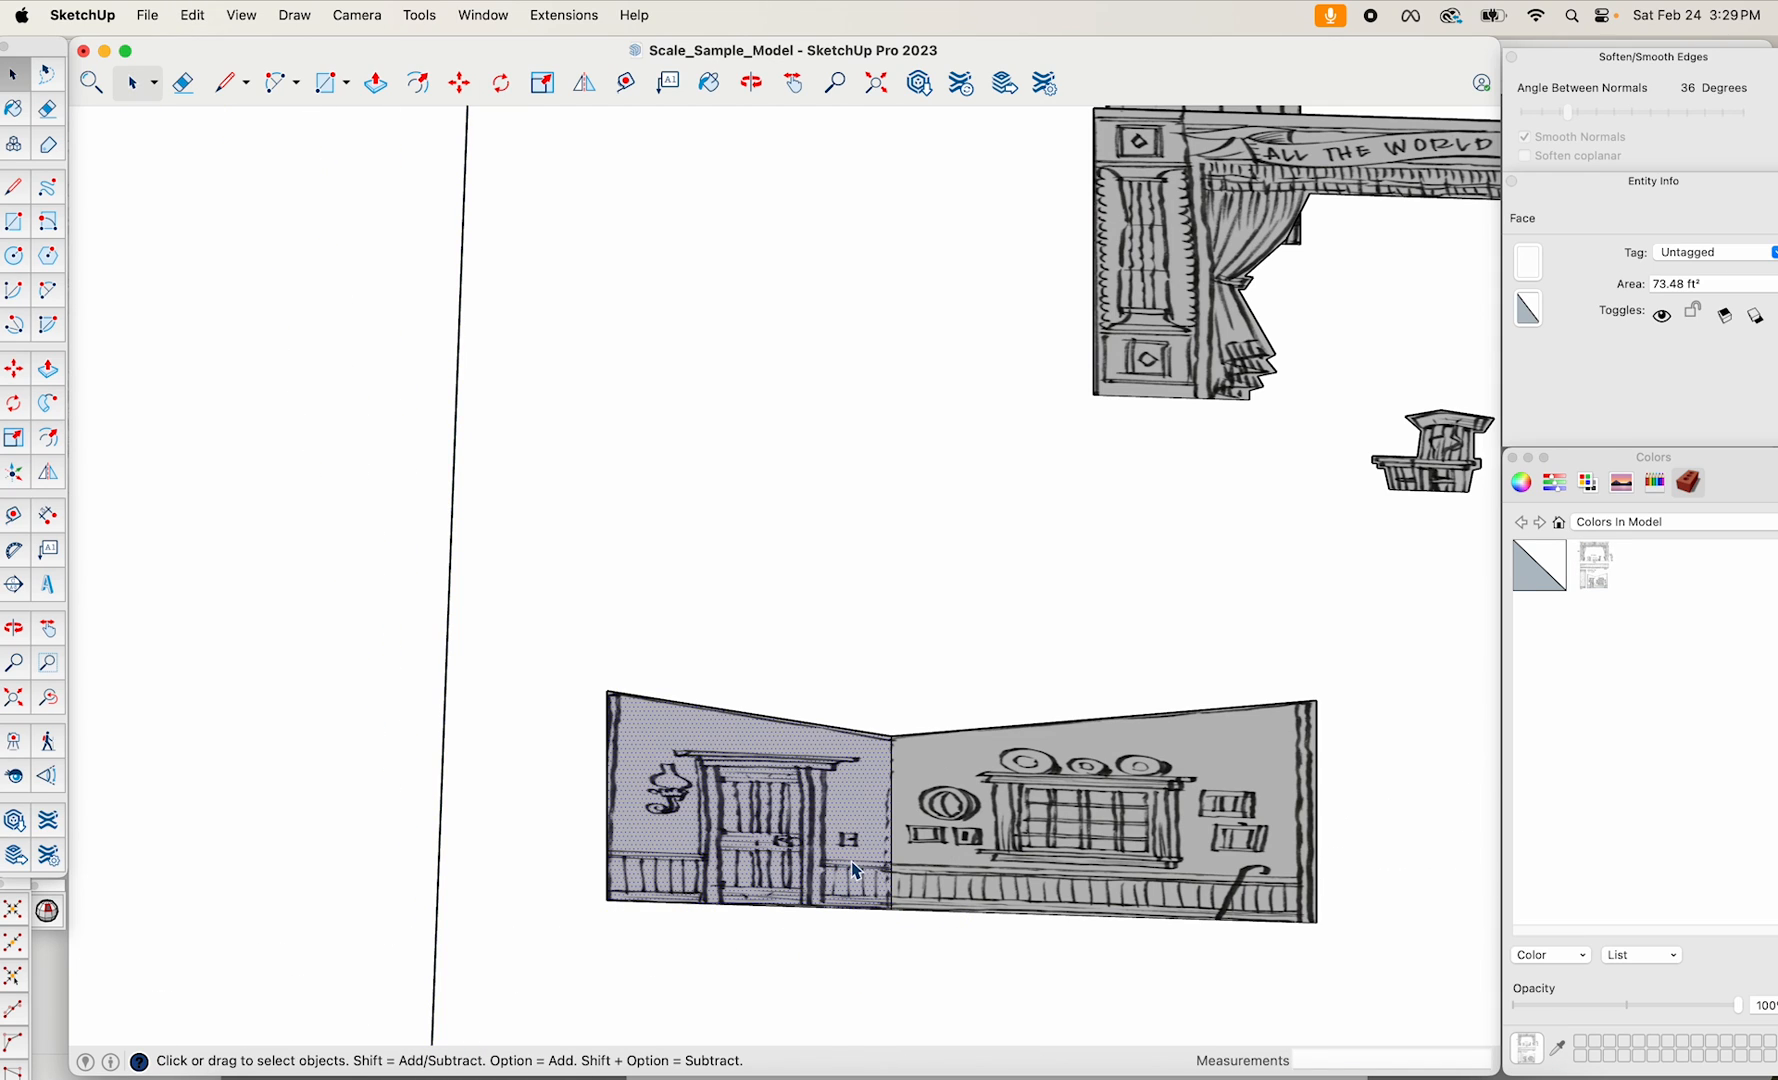
key(q)
click(891, 910)
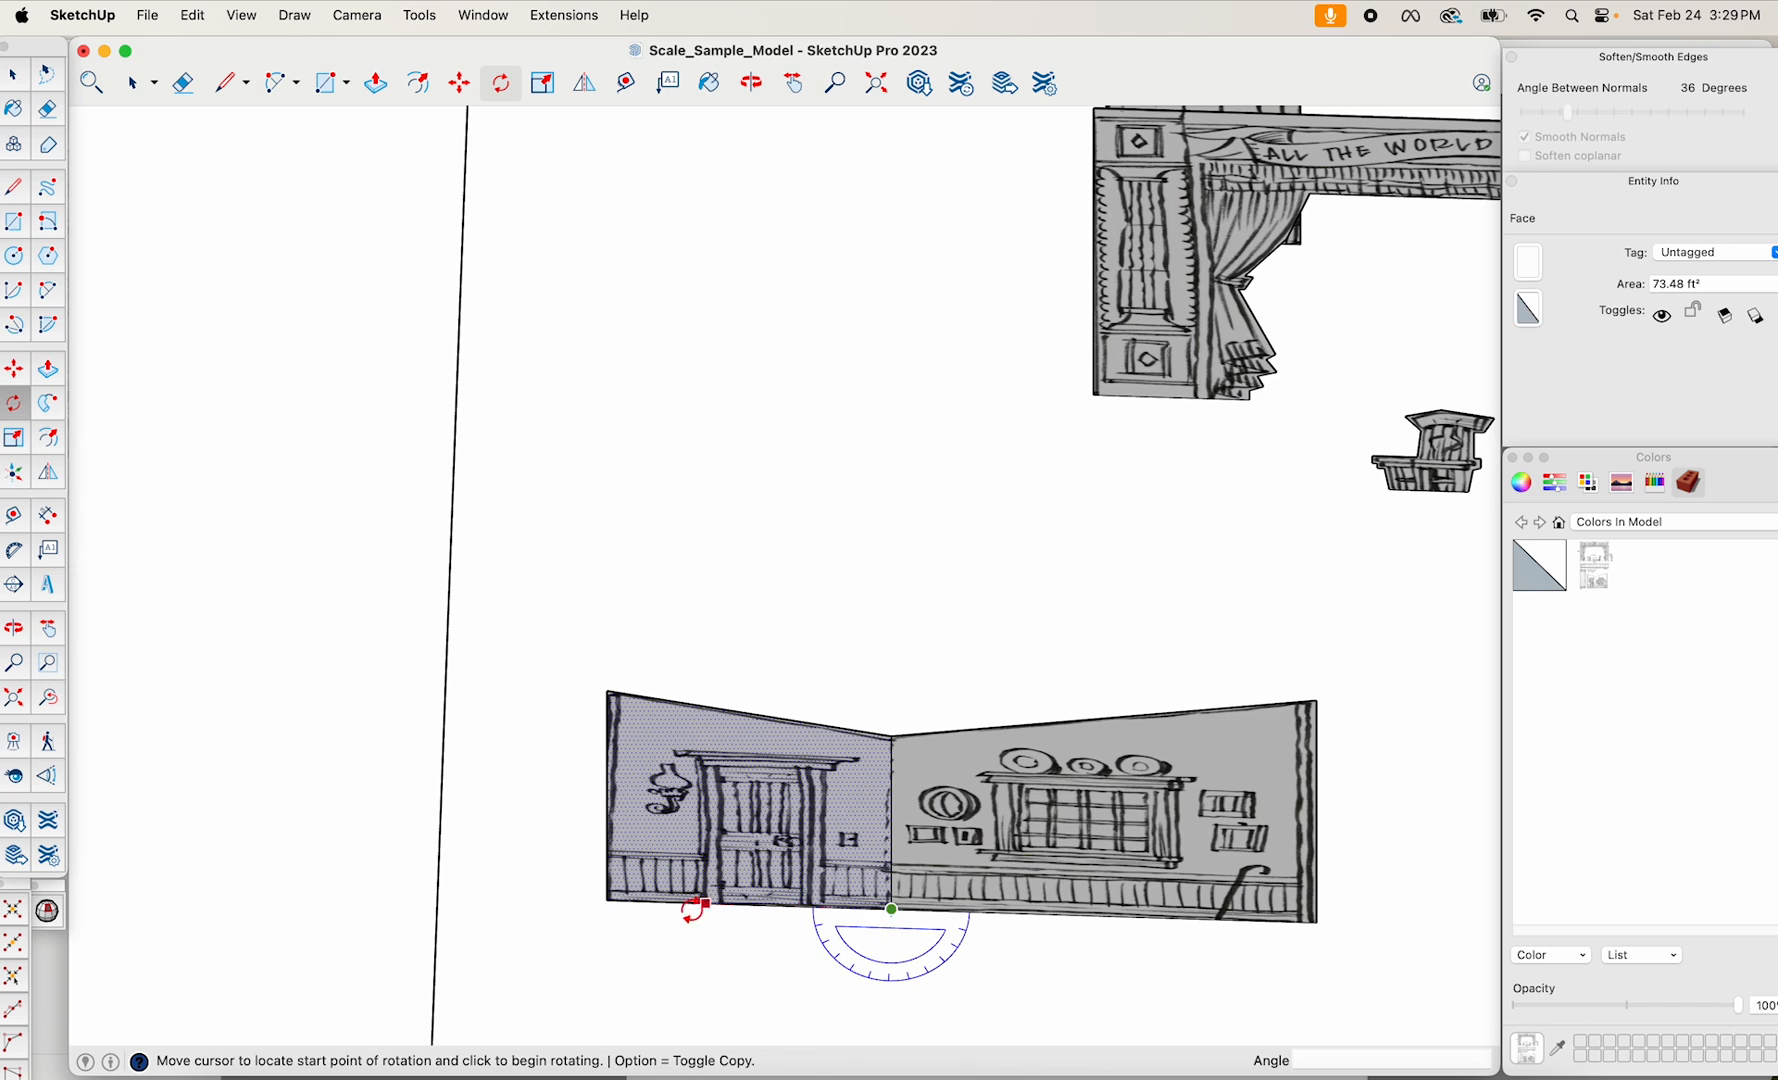
click(609, 900)
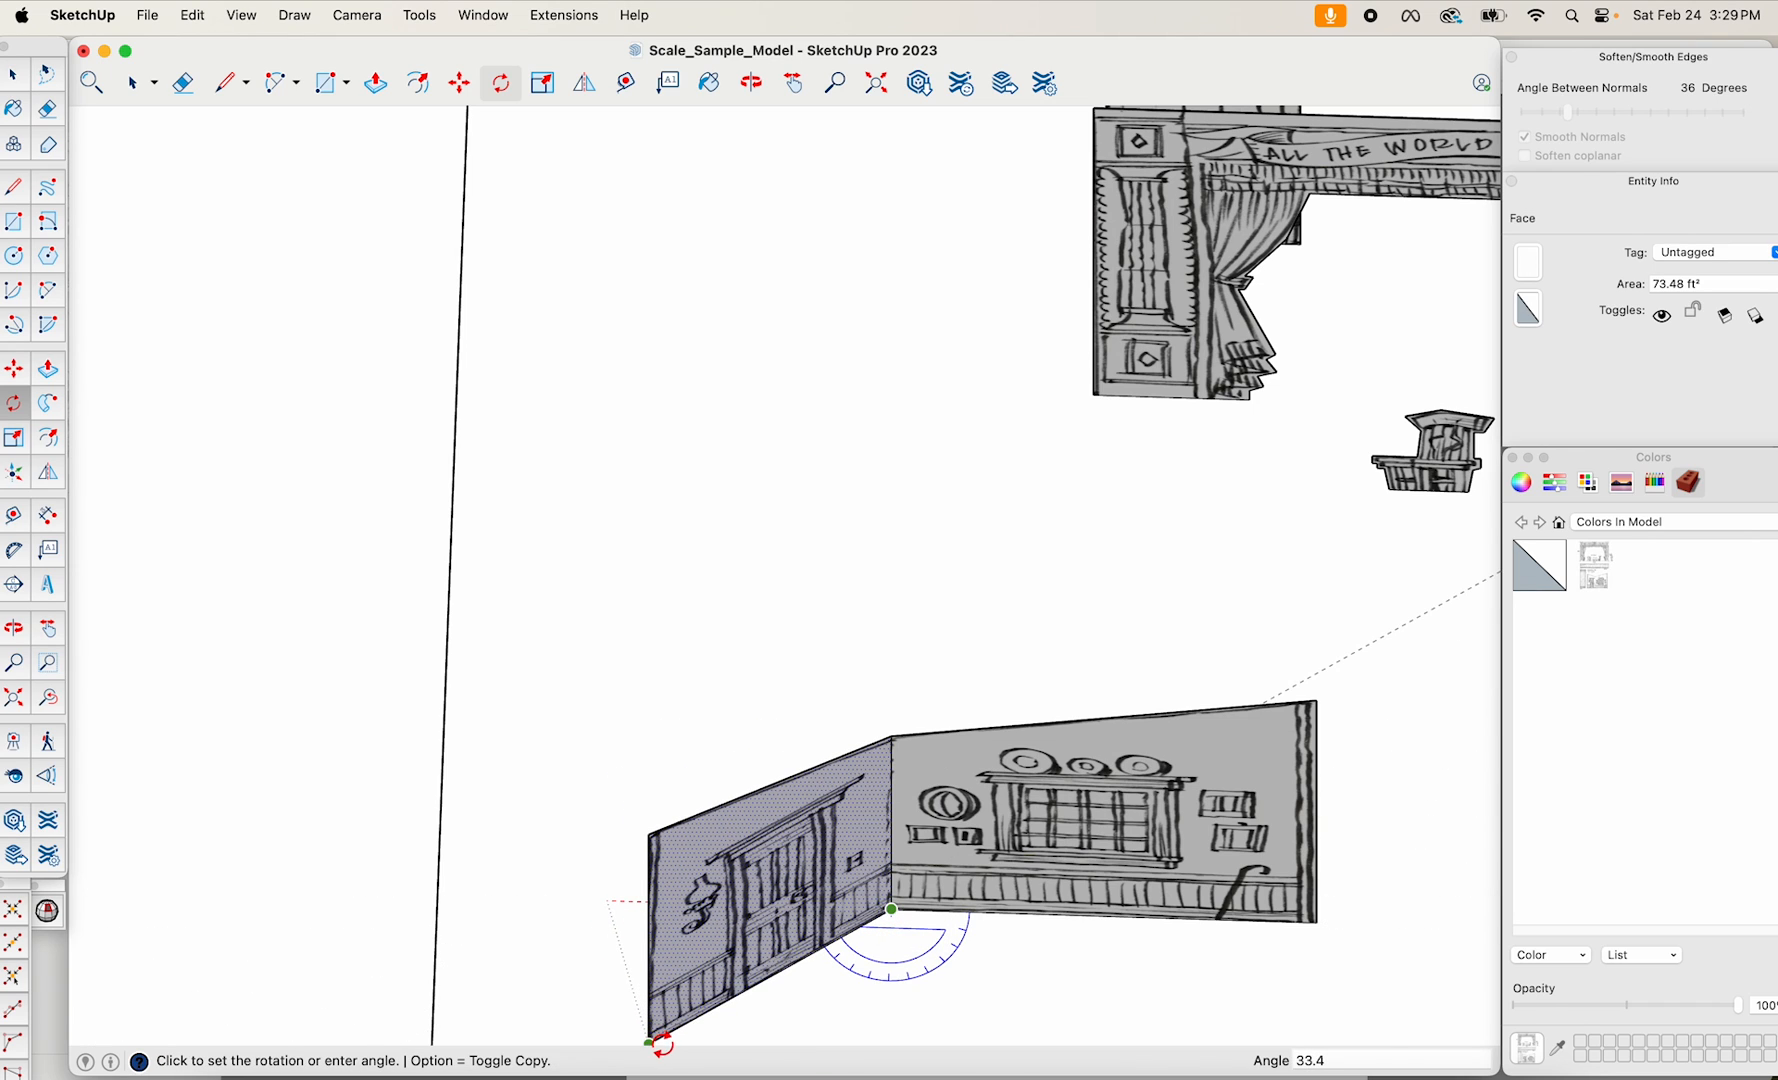
click(772, 1030)
key(space)
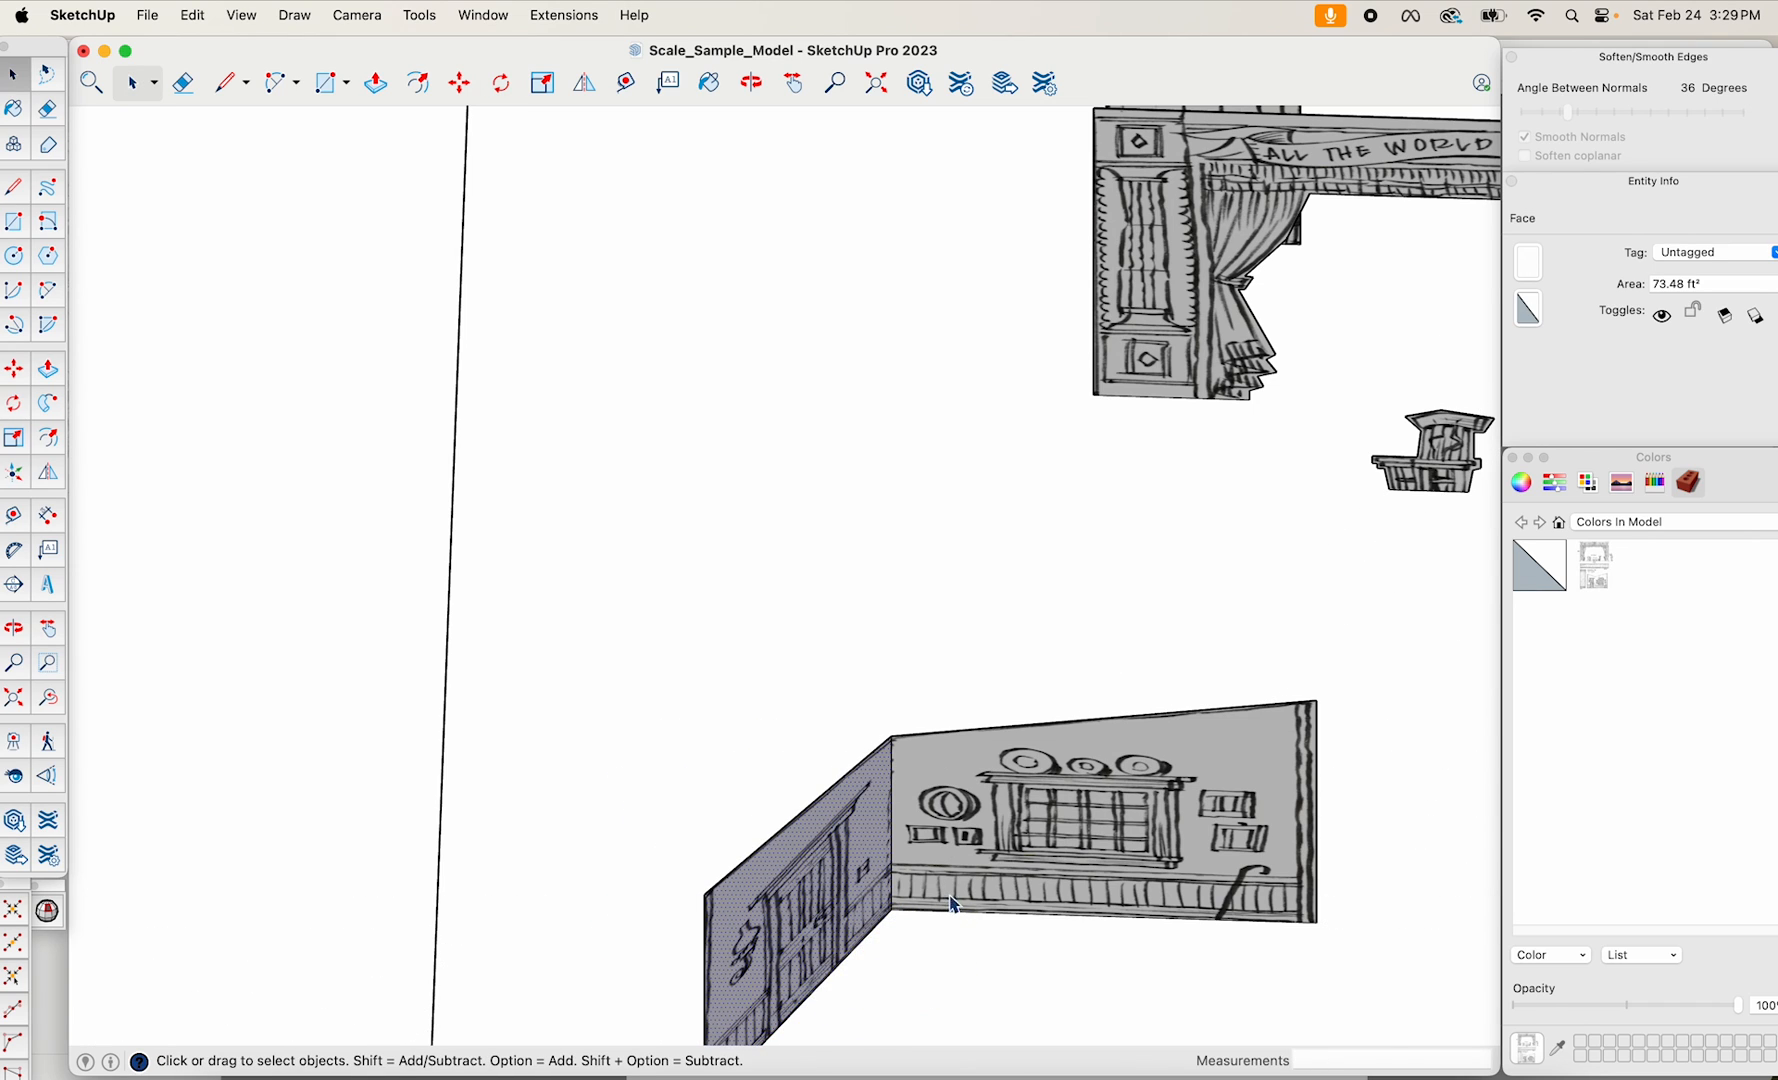
key(q)
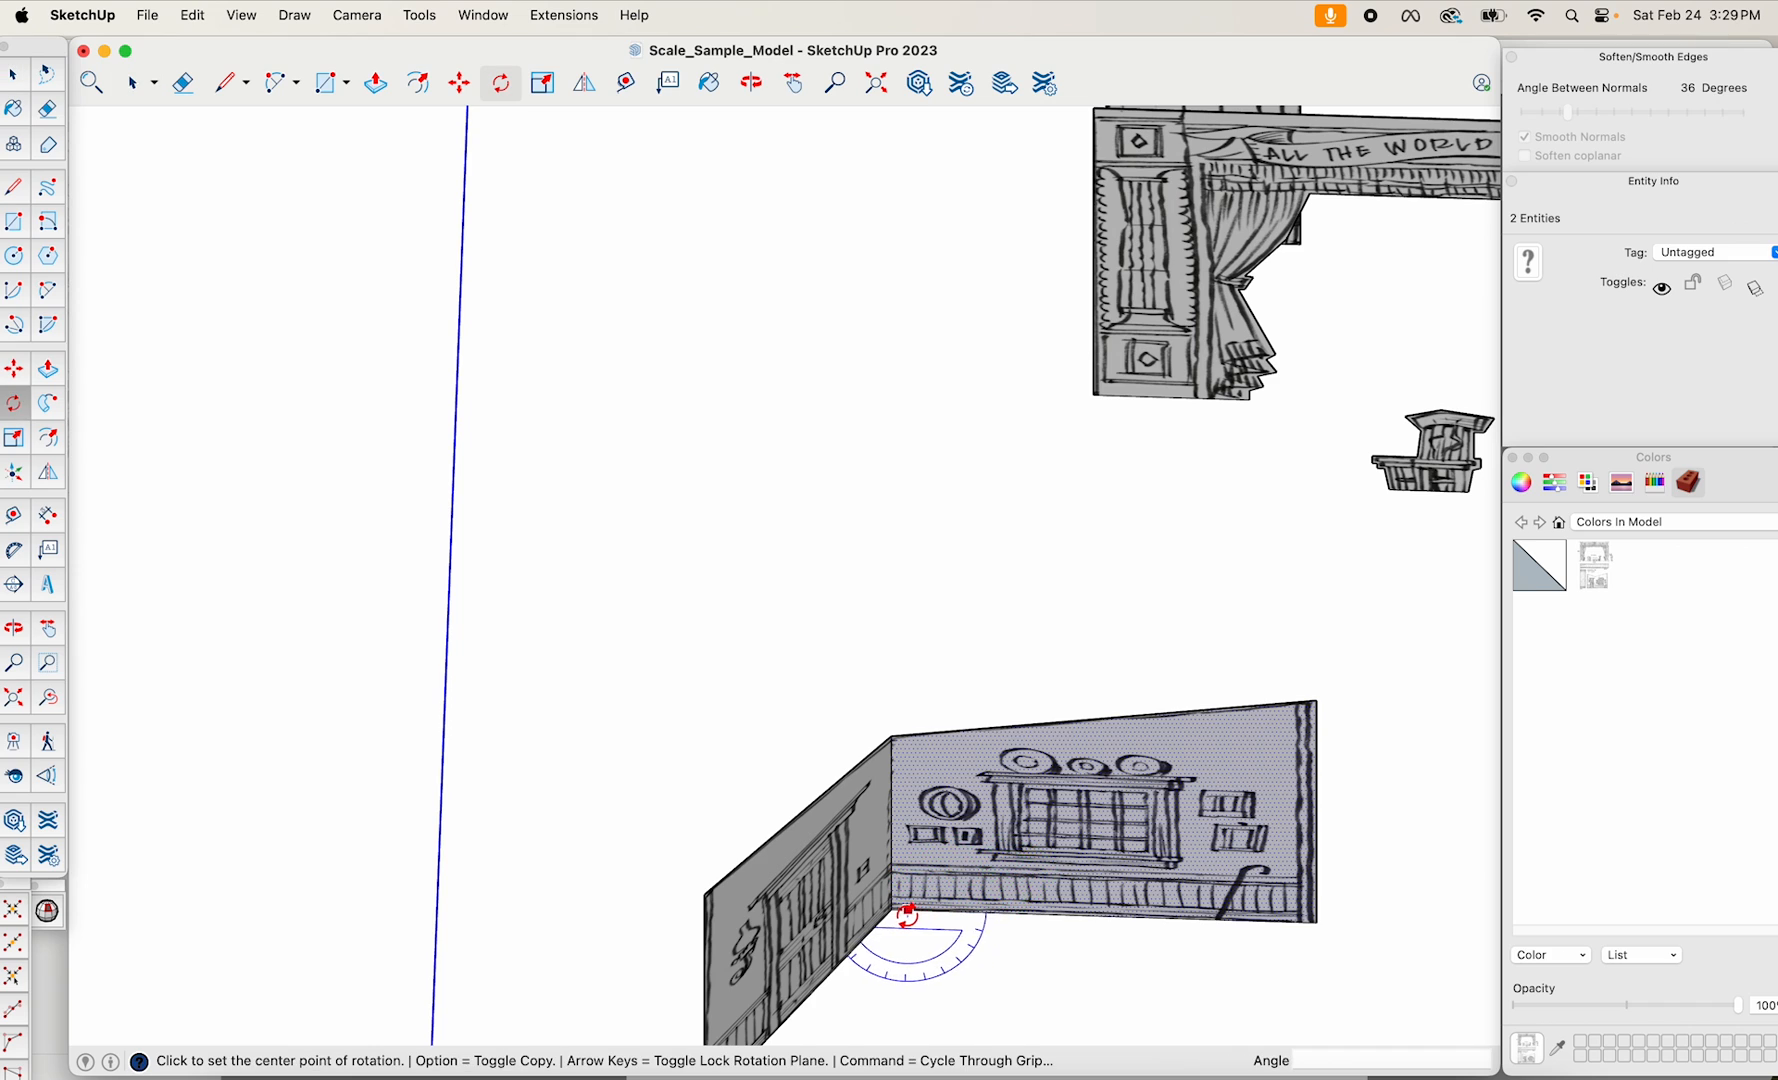
key(space)
click(298, 829)
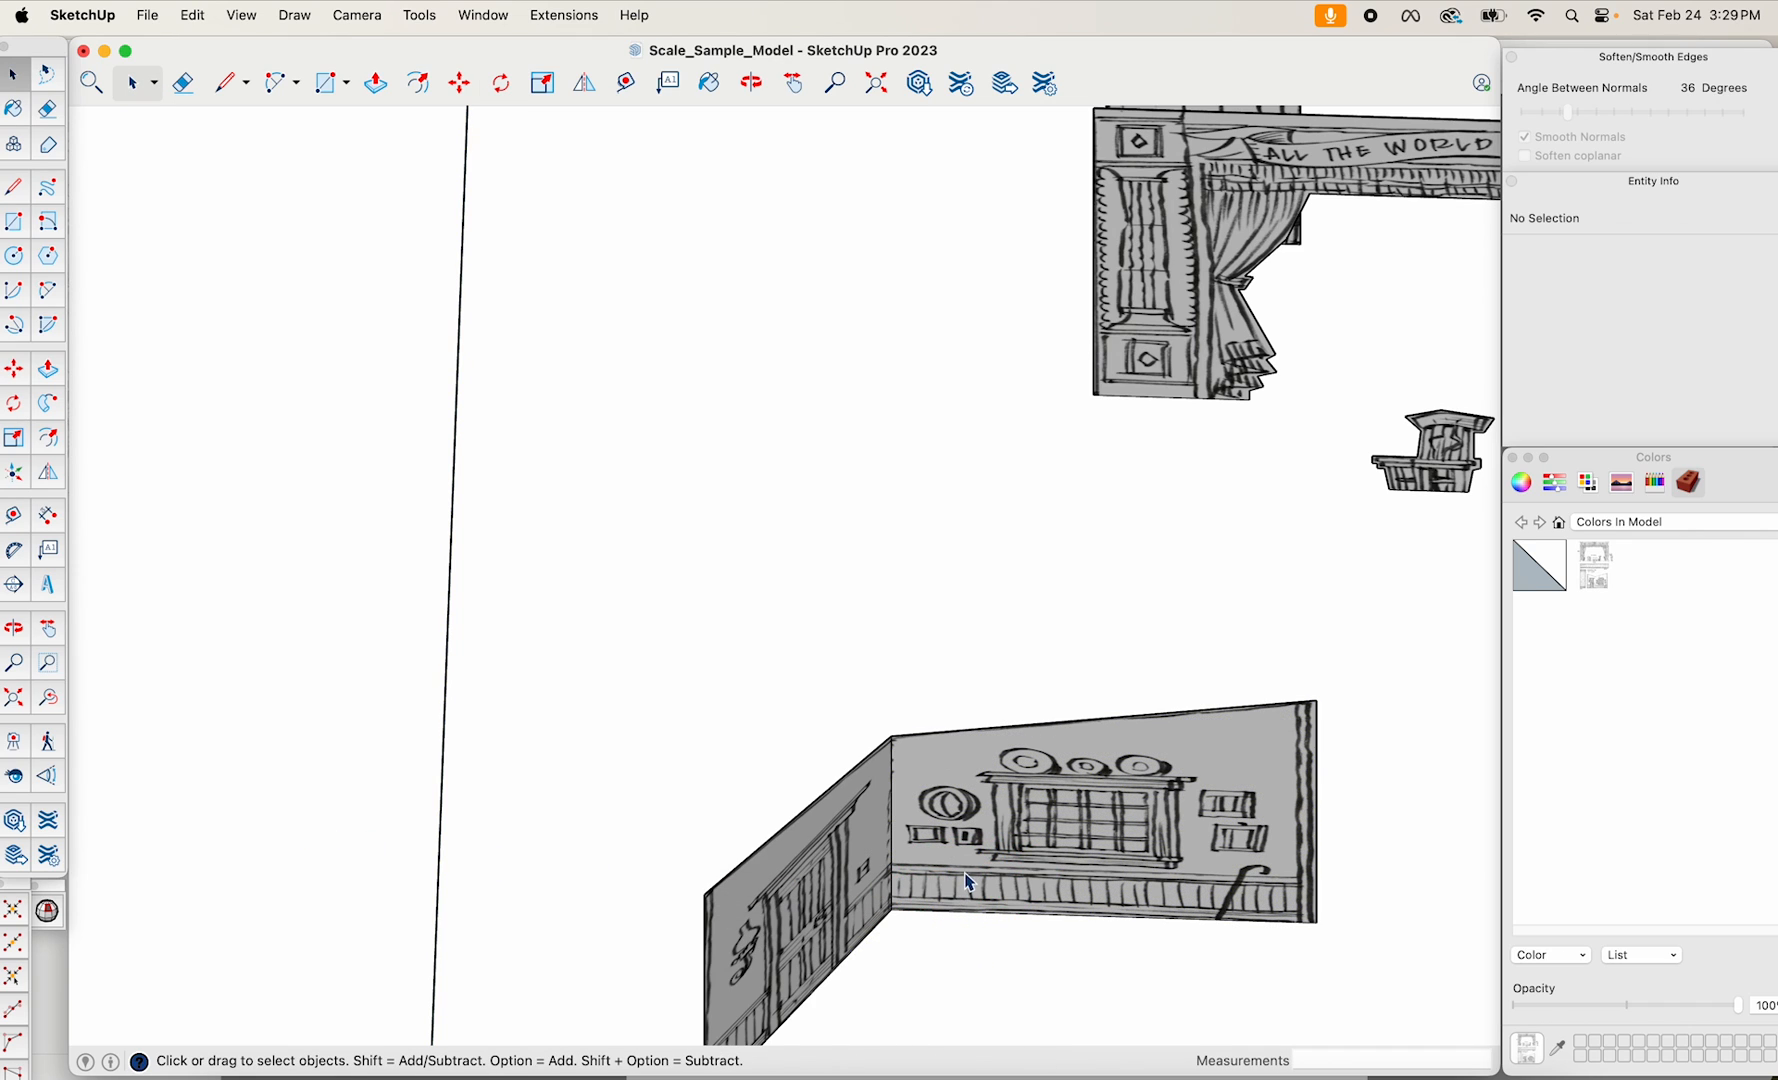
Rotate the window wall's face about 24 degrees forward around the bottom of the shared corner line.
click(940, 897)
key(q)
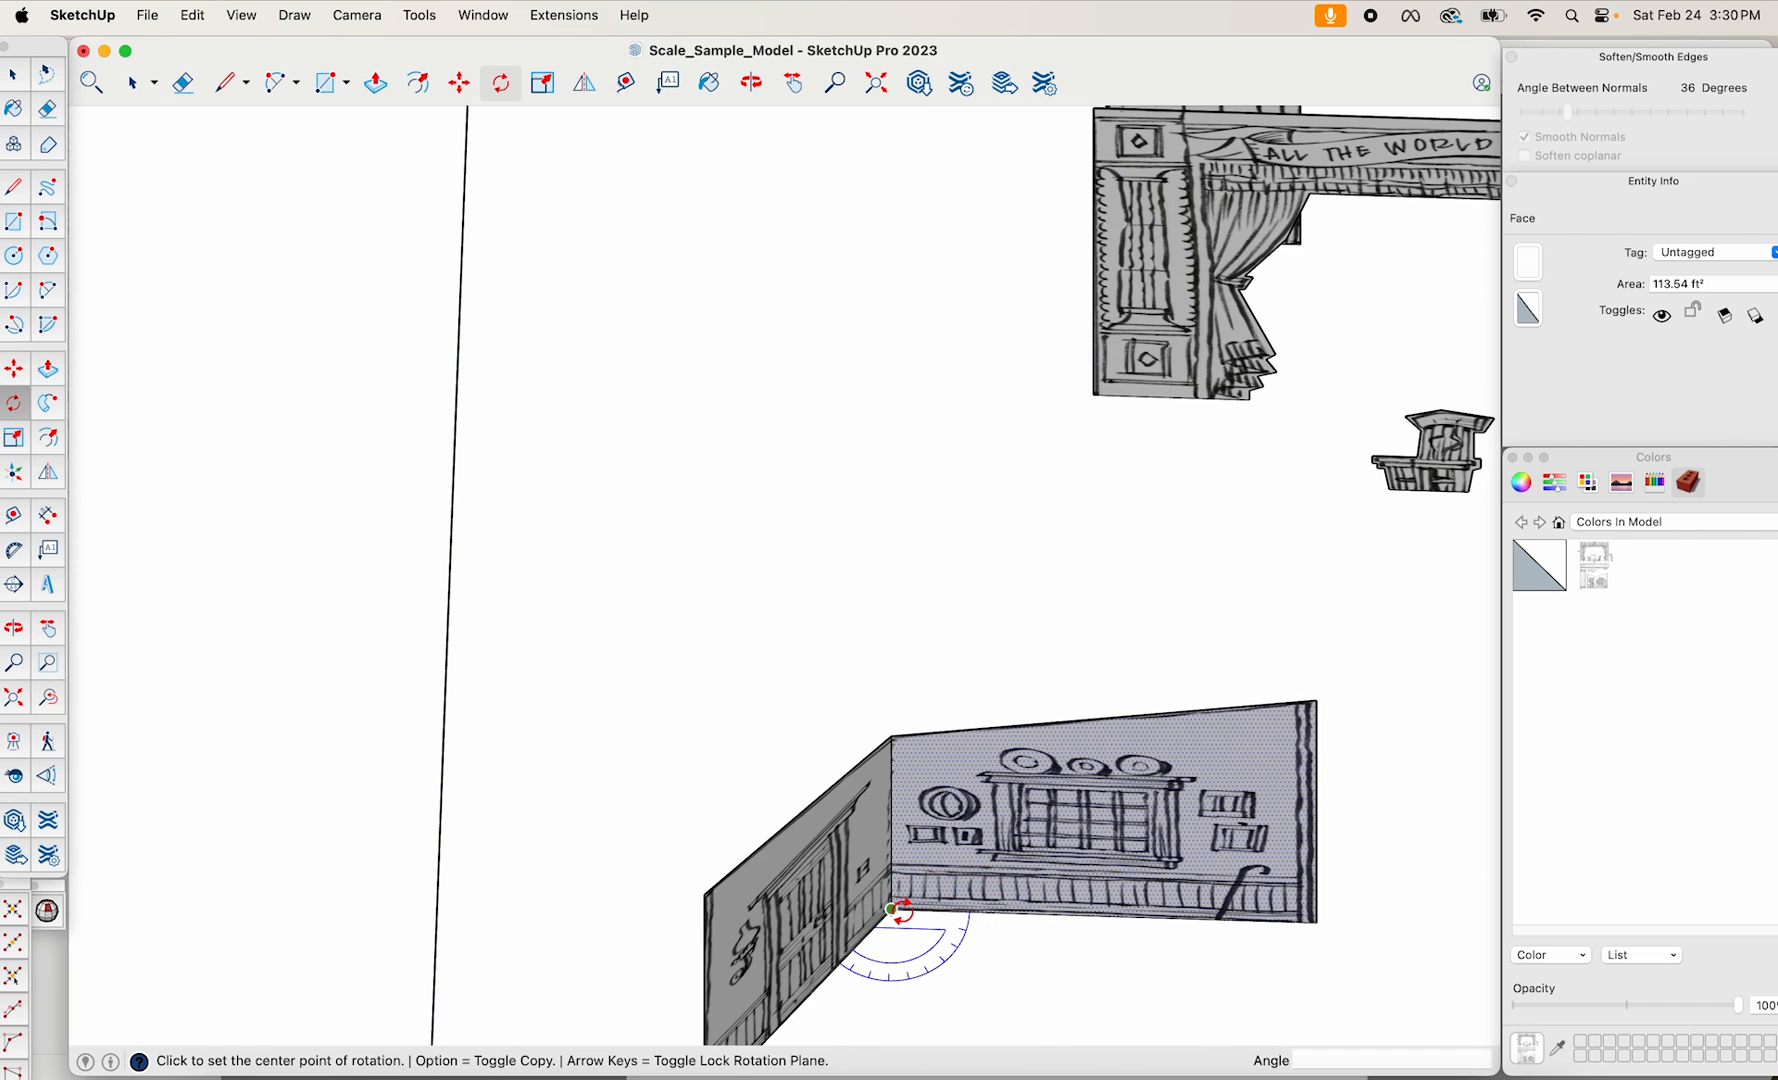
click(892, 910)
click(1084, 915)
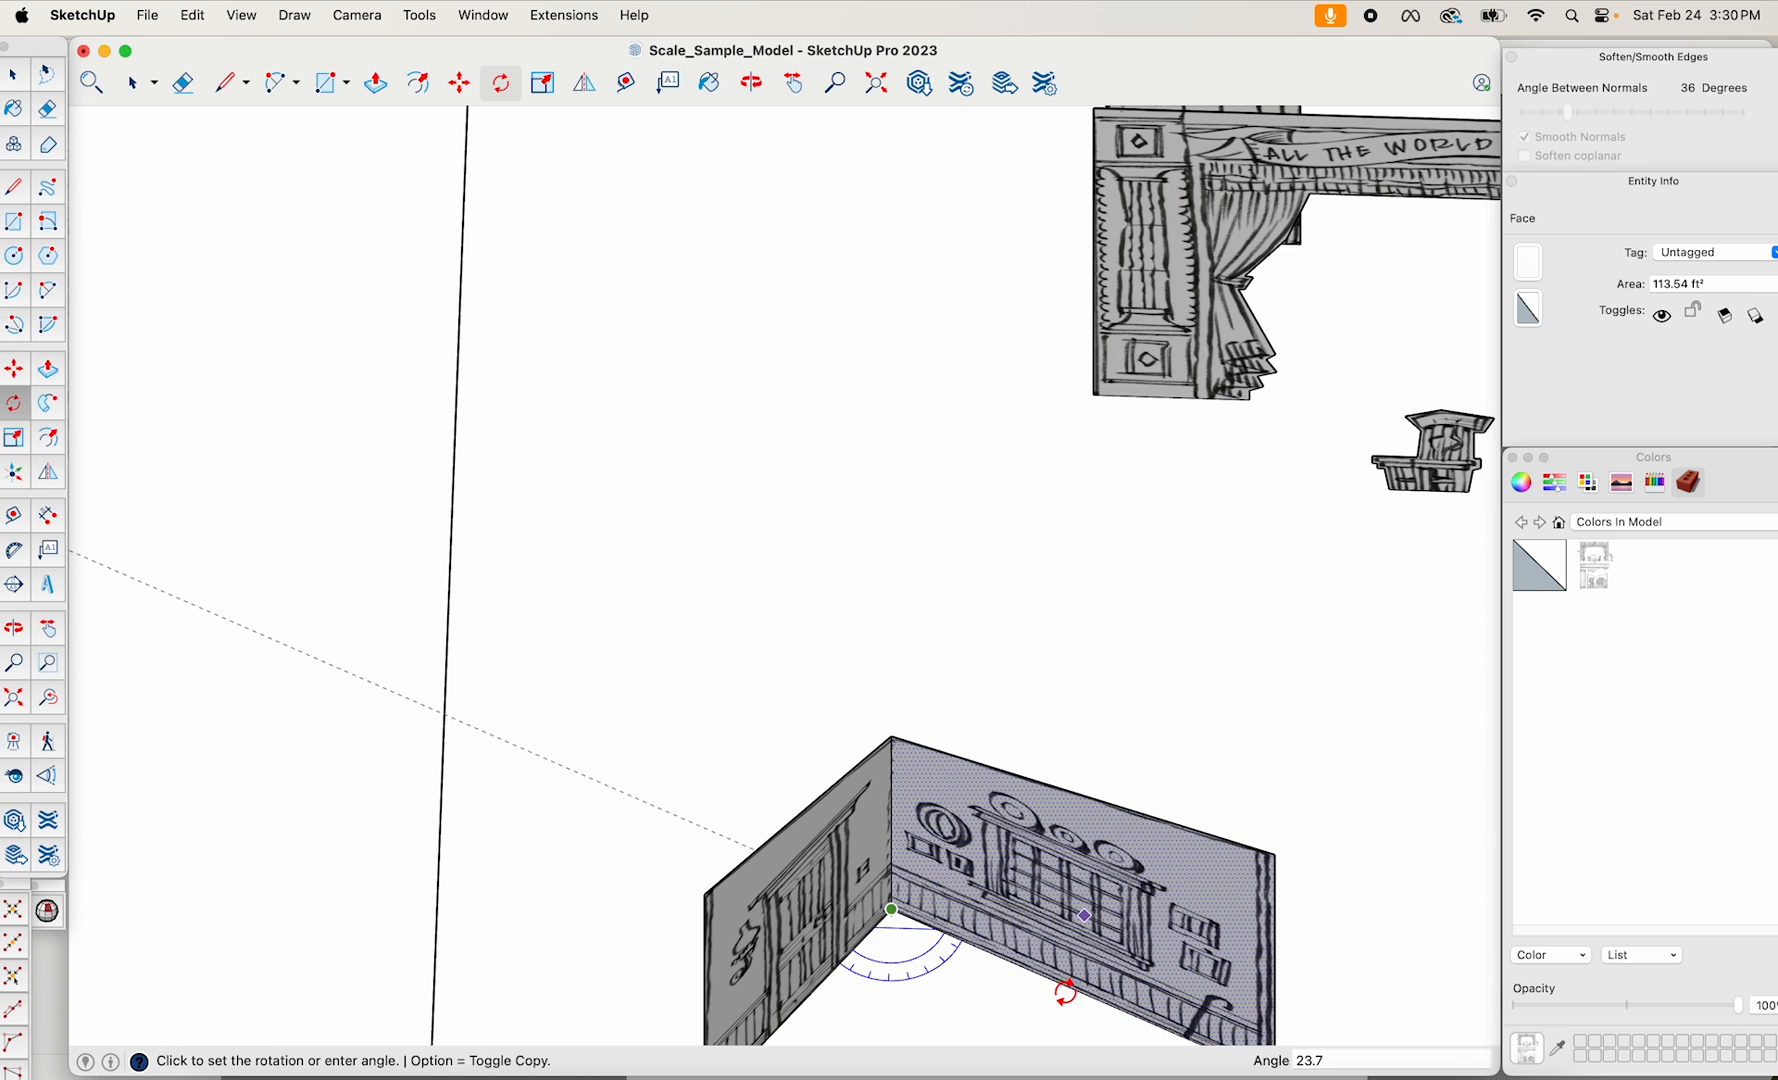
click(1066, 991)
Make both folded room walls into one component with the definition name Room Set.
scroll(1052, 940, down, 4)
middle_drag(1012, 815, 992, 650)
scroll(1000, 680, down, 1)
key(space)
right_click(1020, 827)
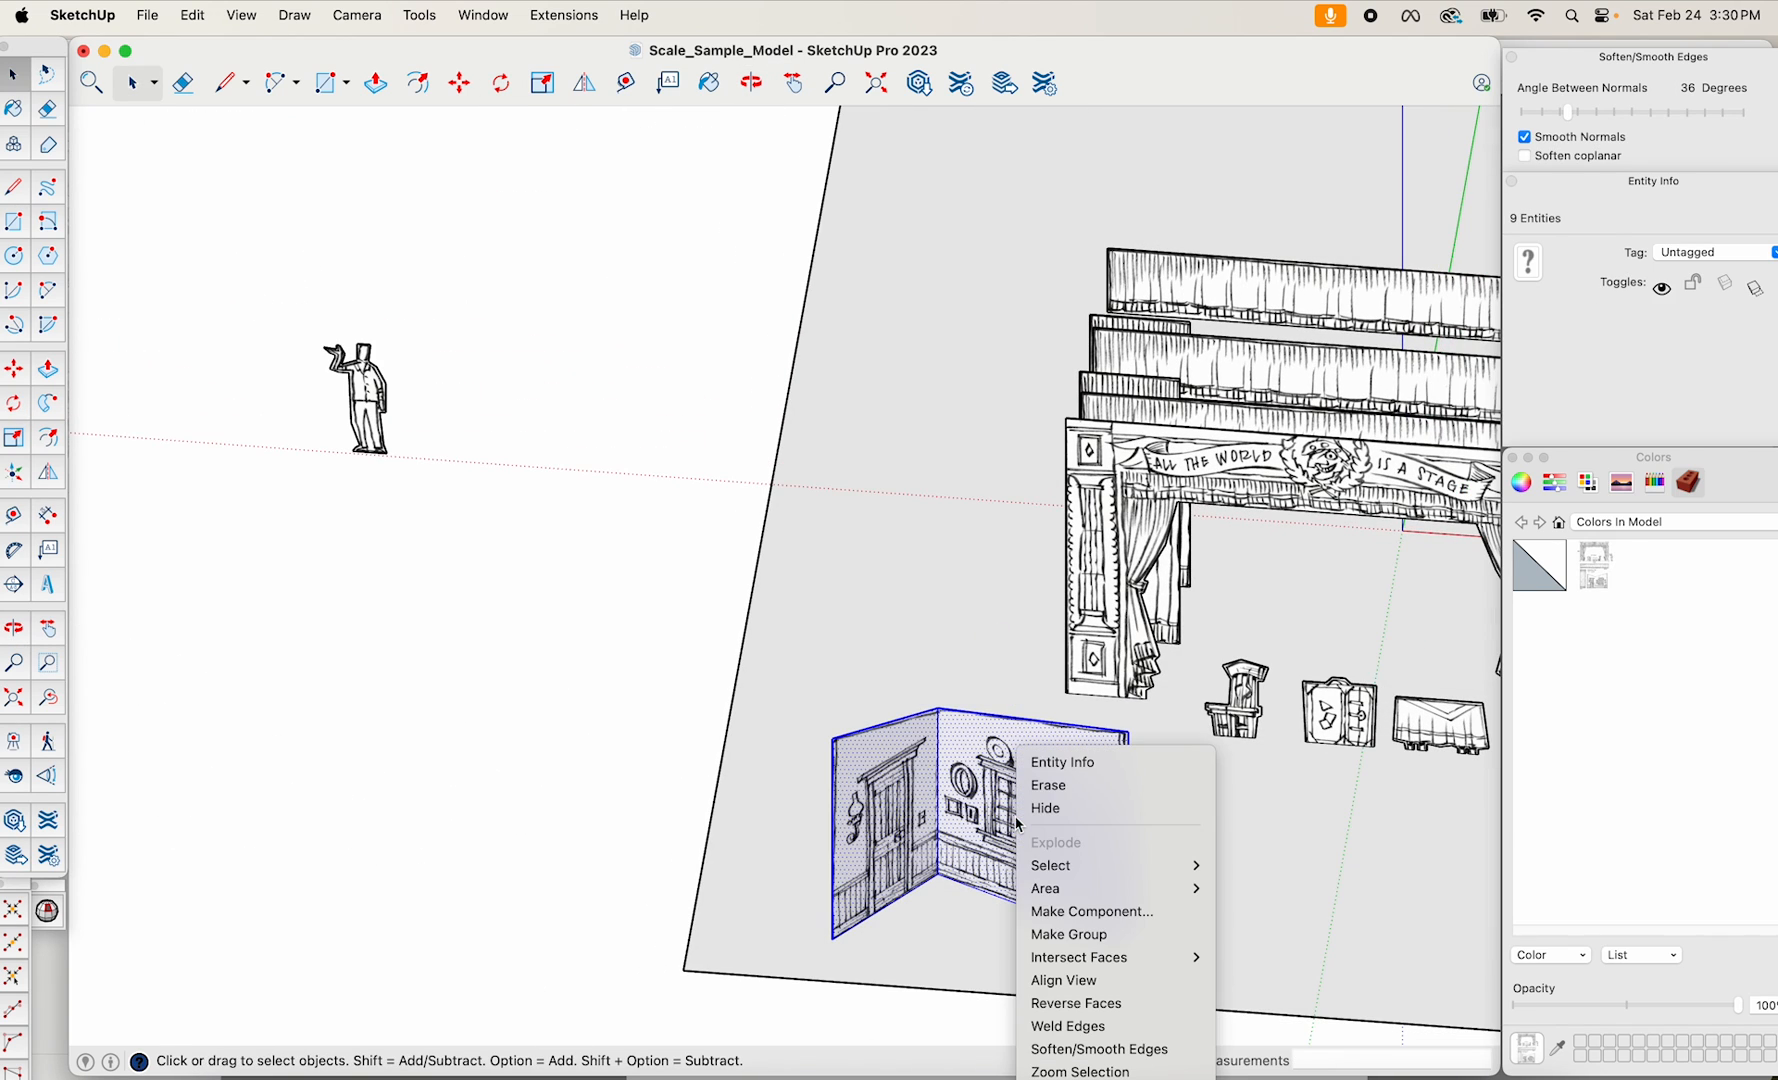
click(1090, 911)
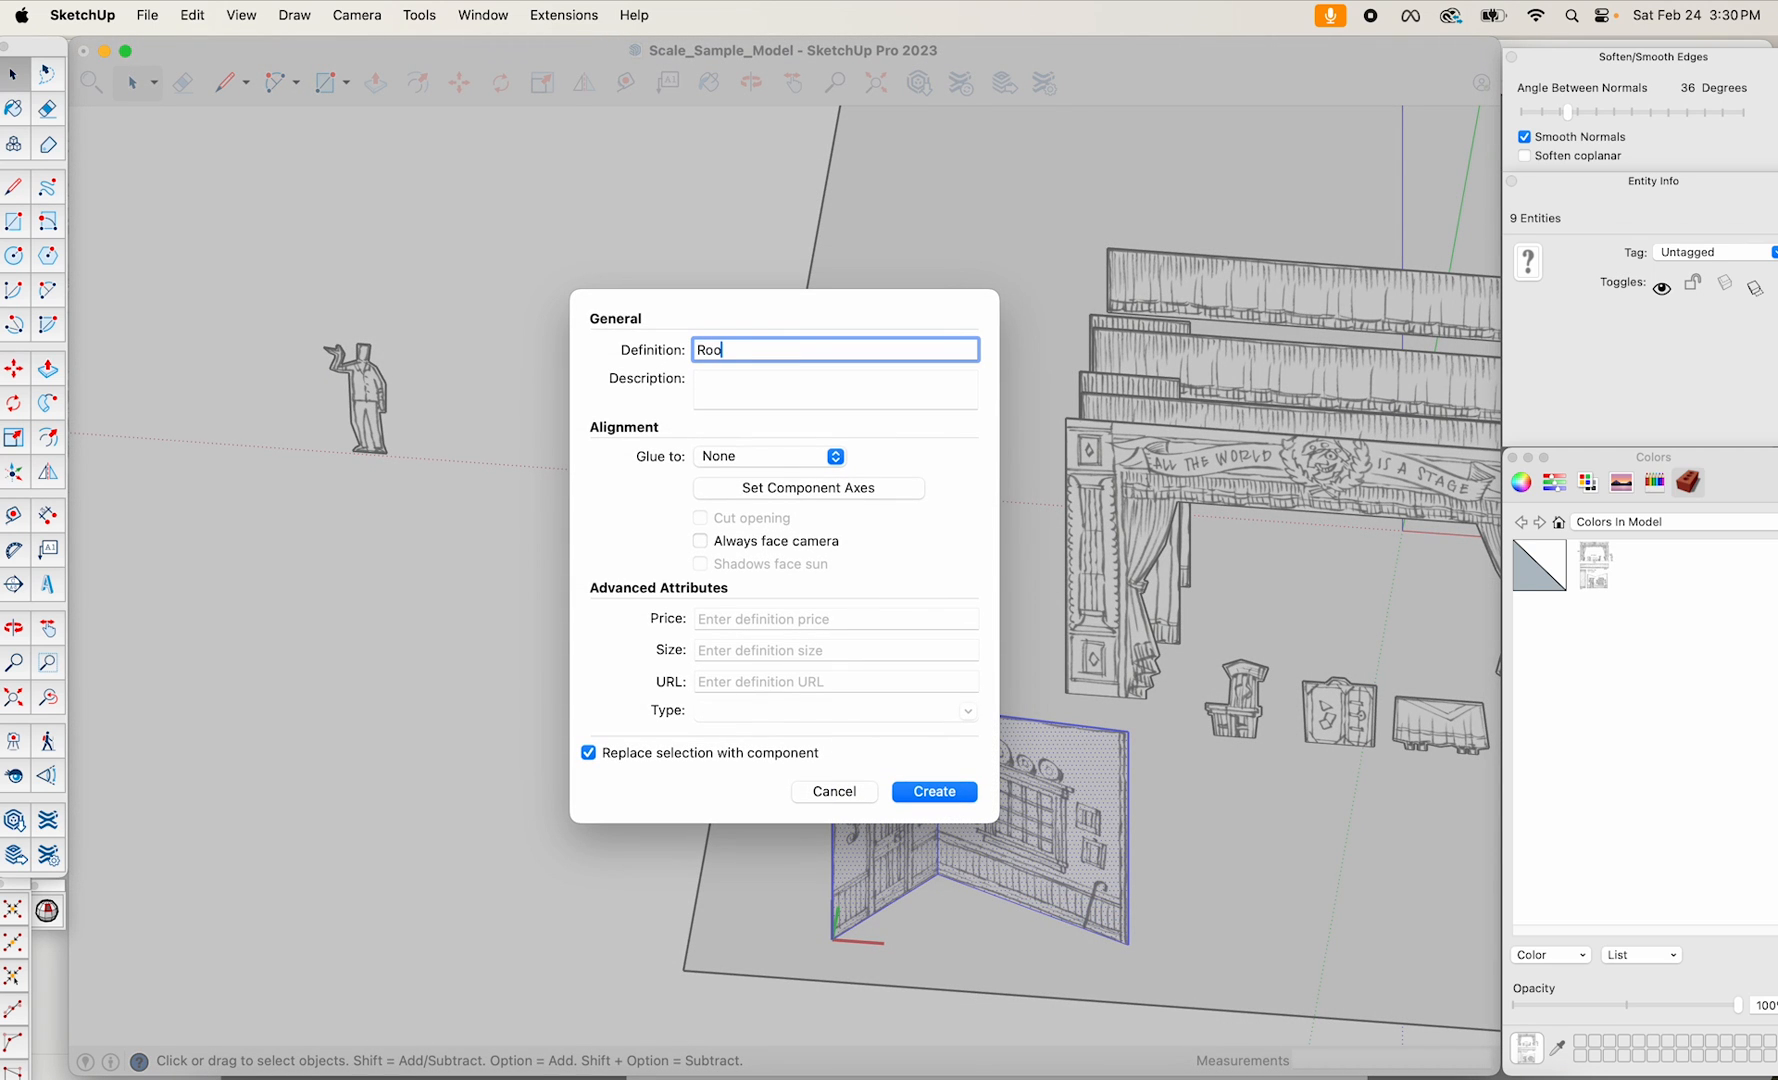
text(Room Set)
key(Return)
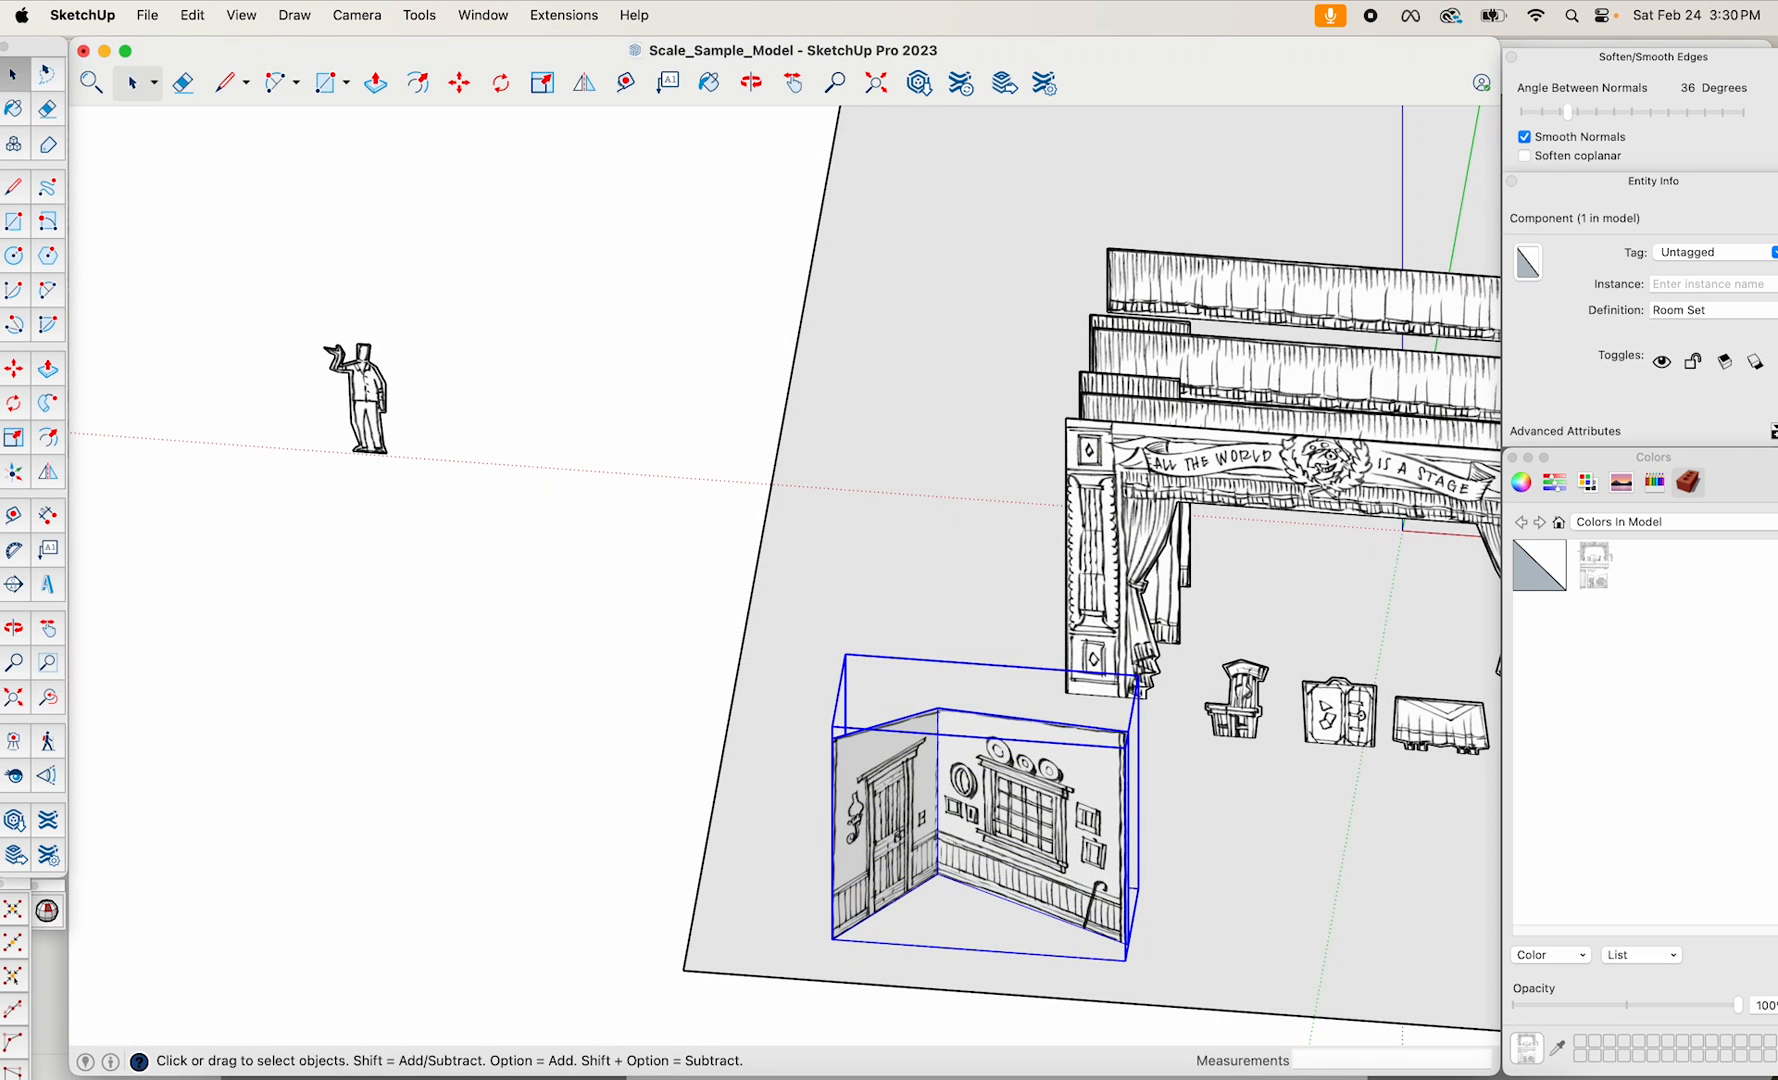
Move the Room Set into the proscenium opening and push it about 7' 4" back along the green axis, behind the props.
middle_drag(1147, 543, 793, 751)
key(m)
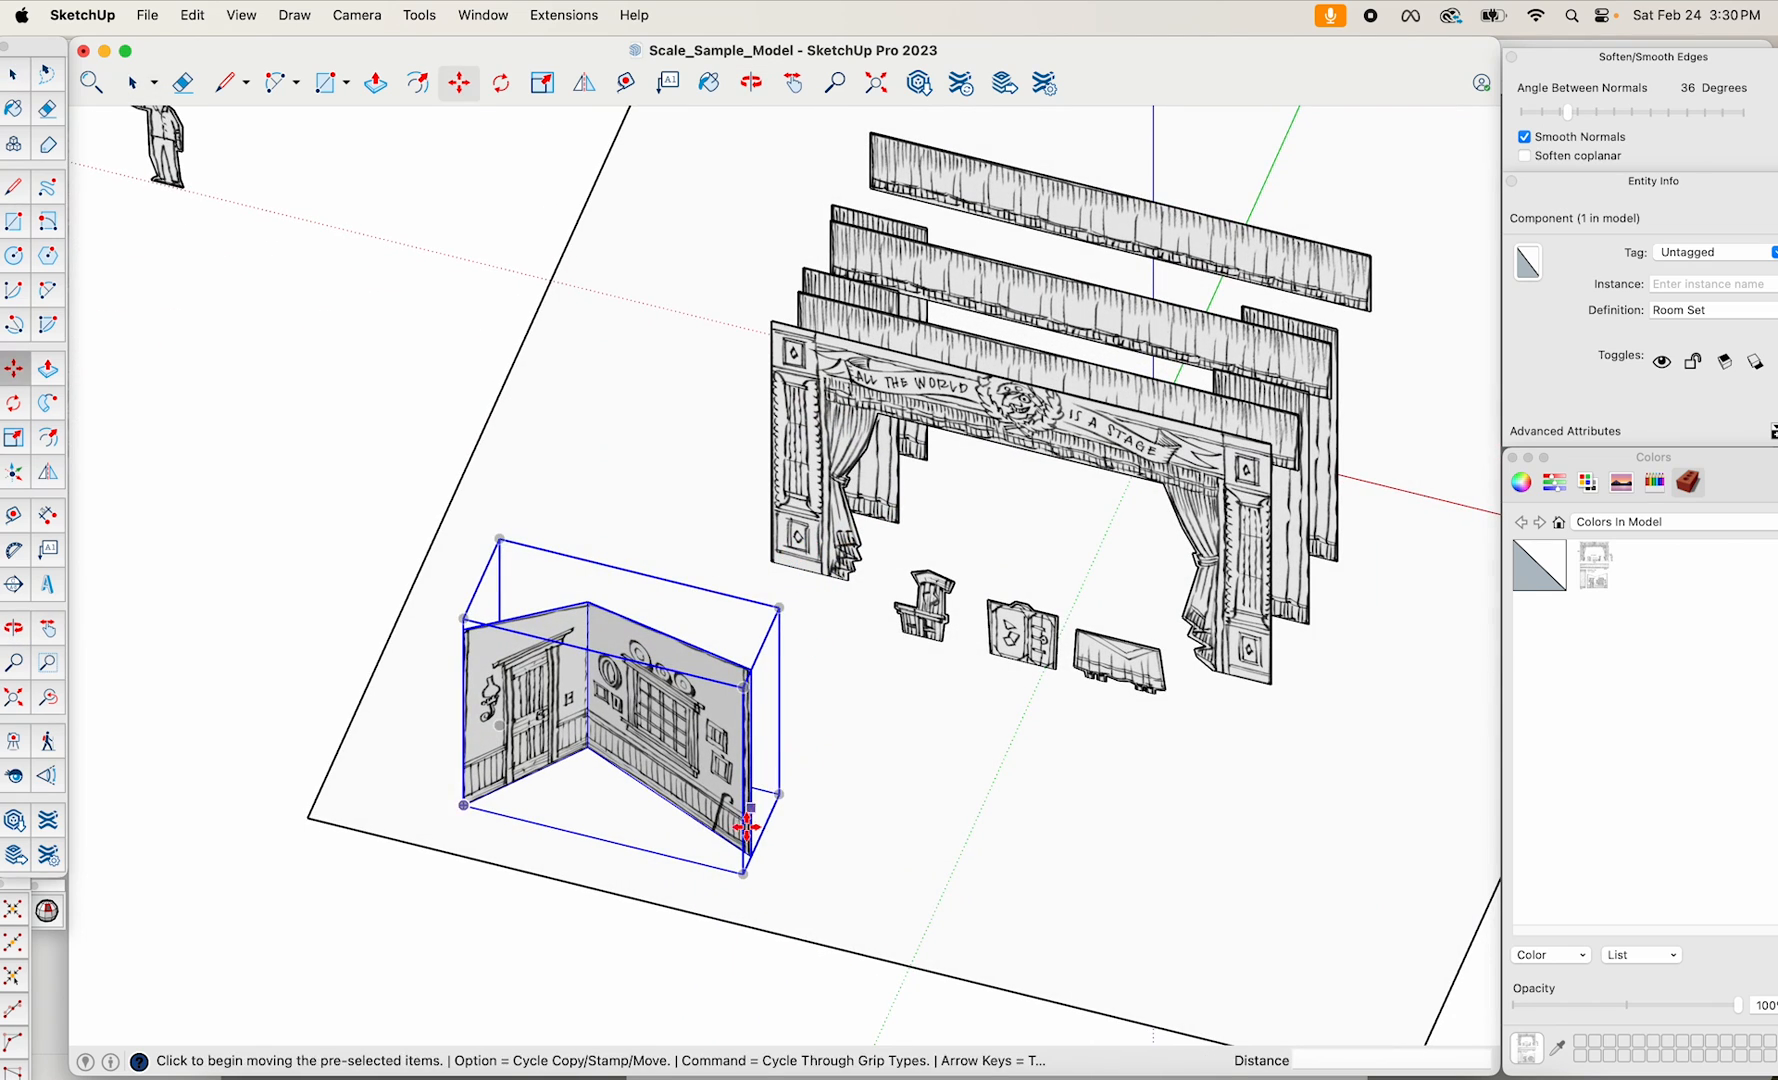
click(752, 915)
click(1115, 765)
click(909, 857)
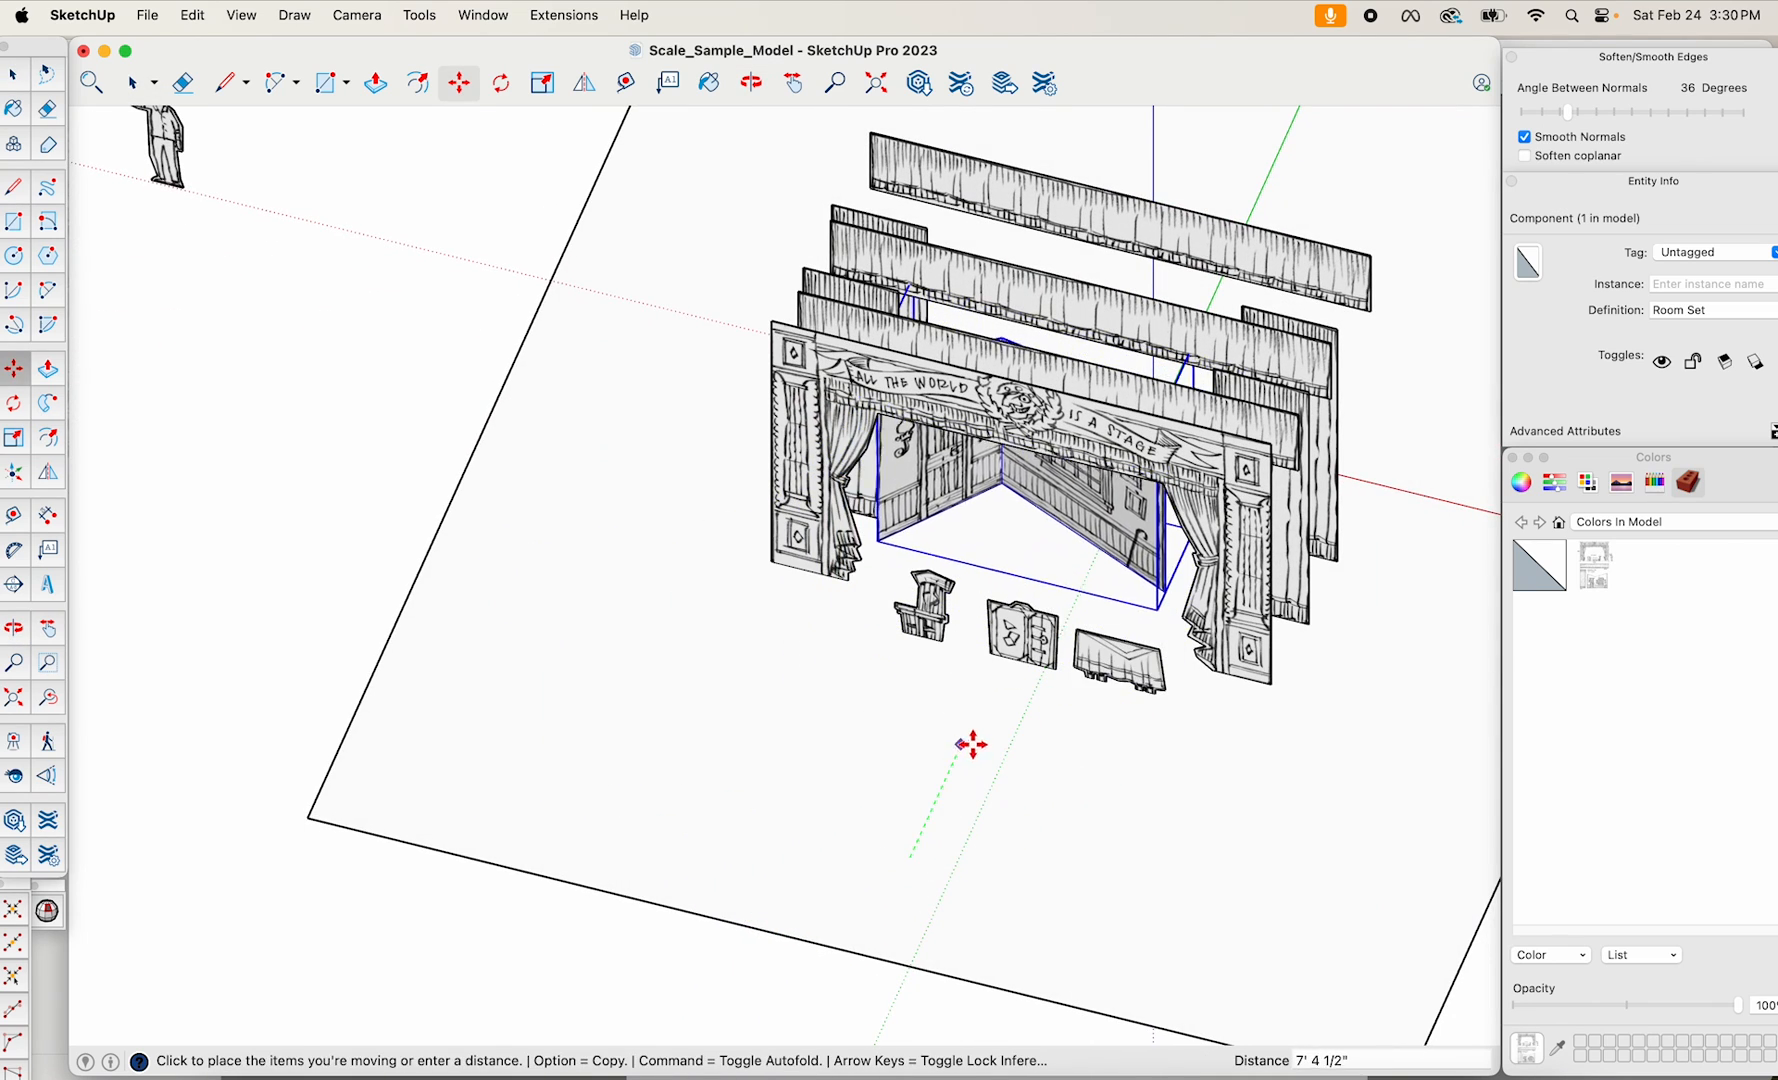
middle_drag(992, 739, 599, 500)
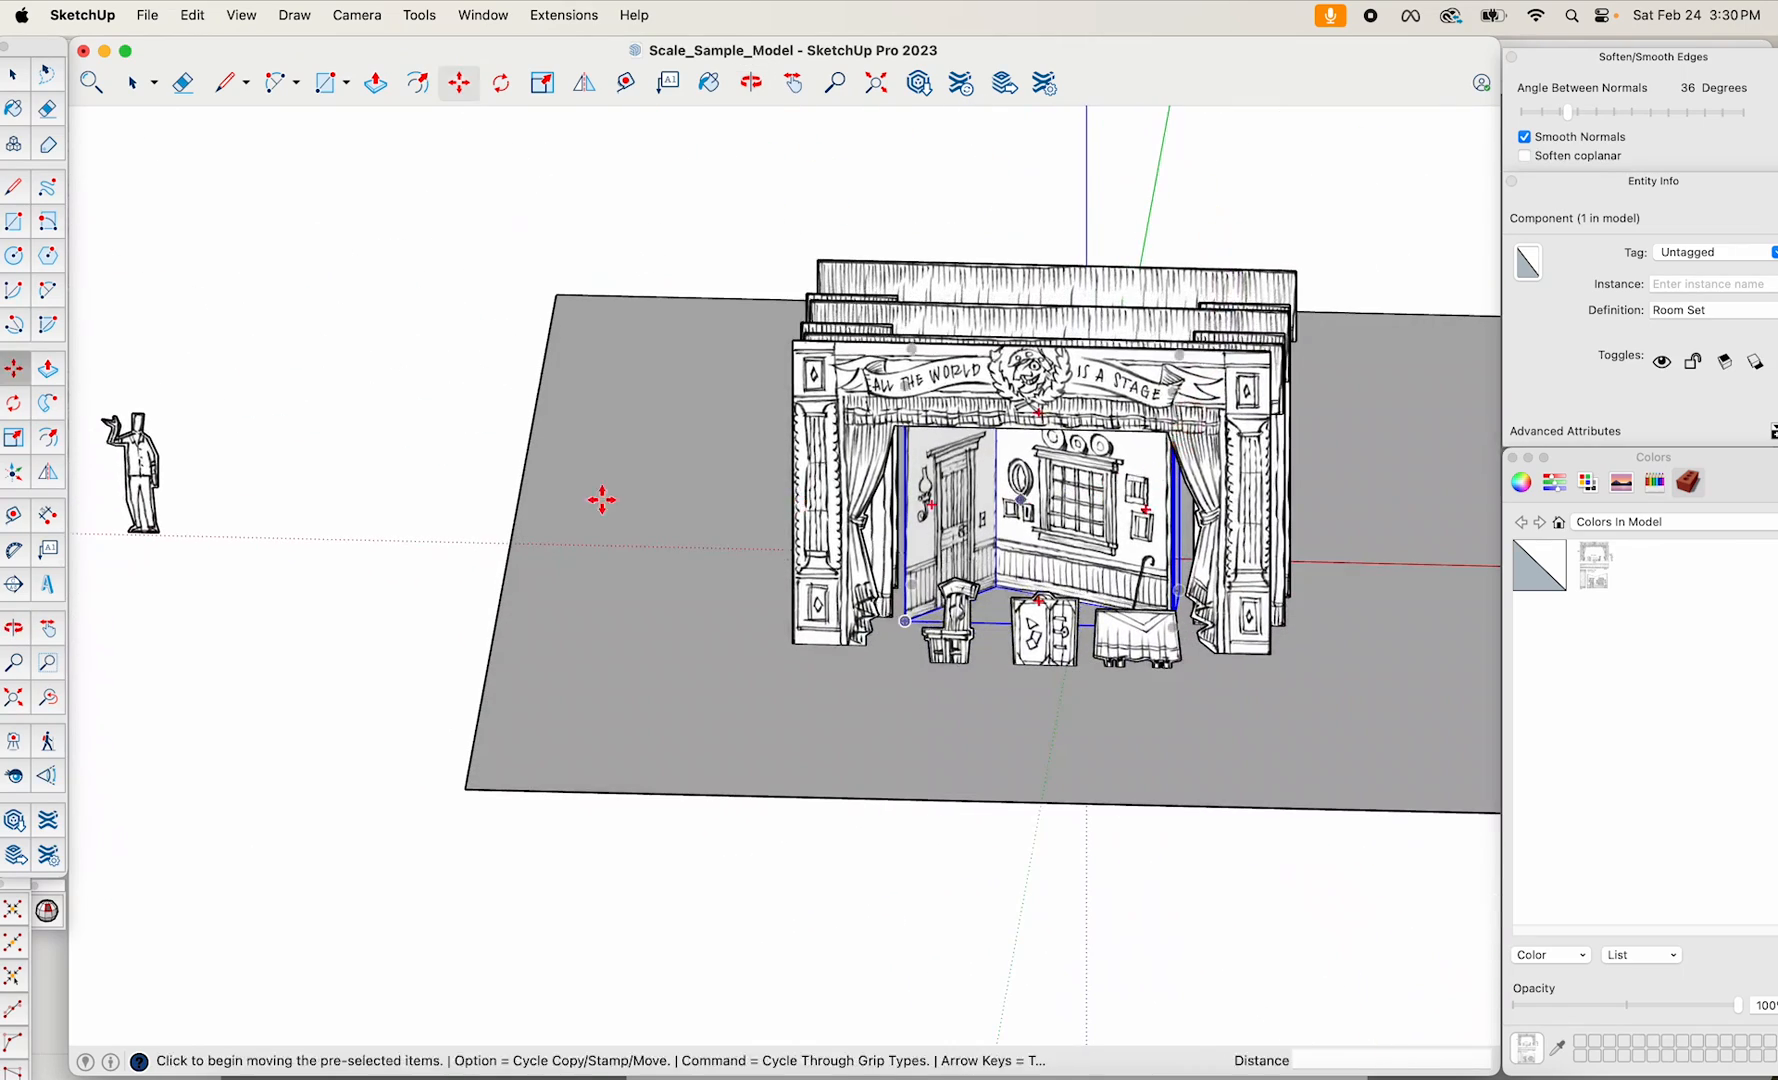
Move the Scale Avatar figure onto the stage, to the right of the table prop, in front of the proscenium.
key(space)
key(m)
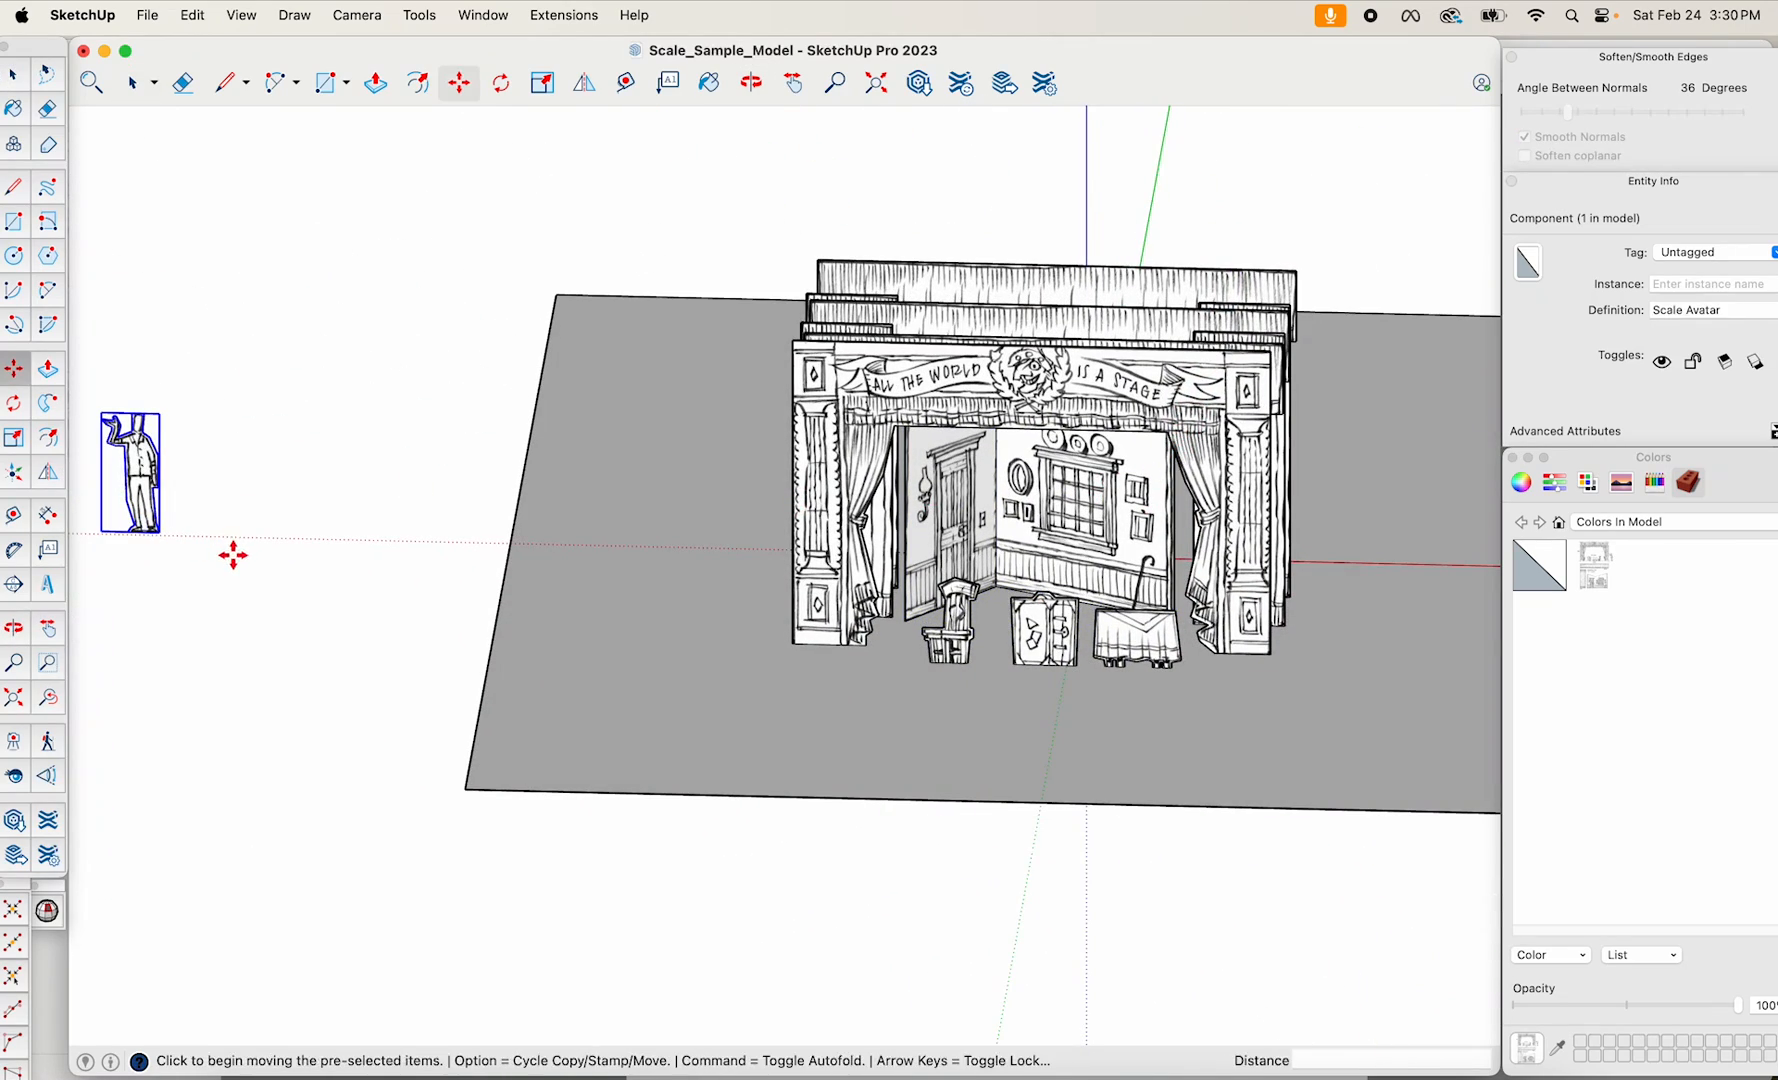
click(155, 533)
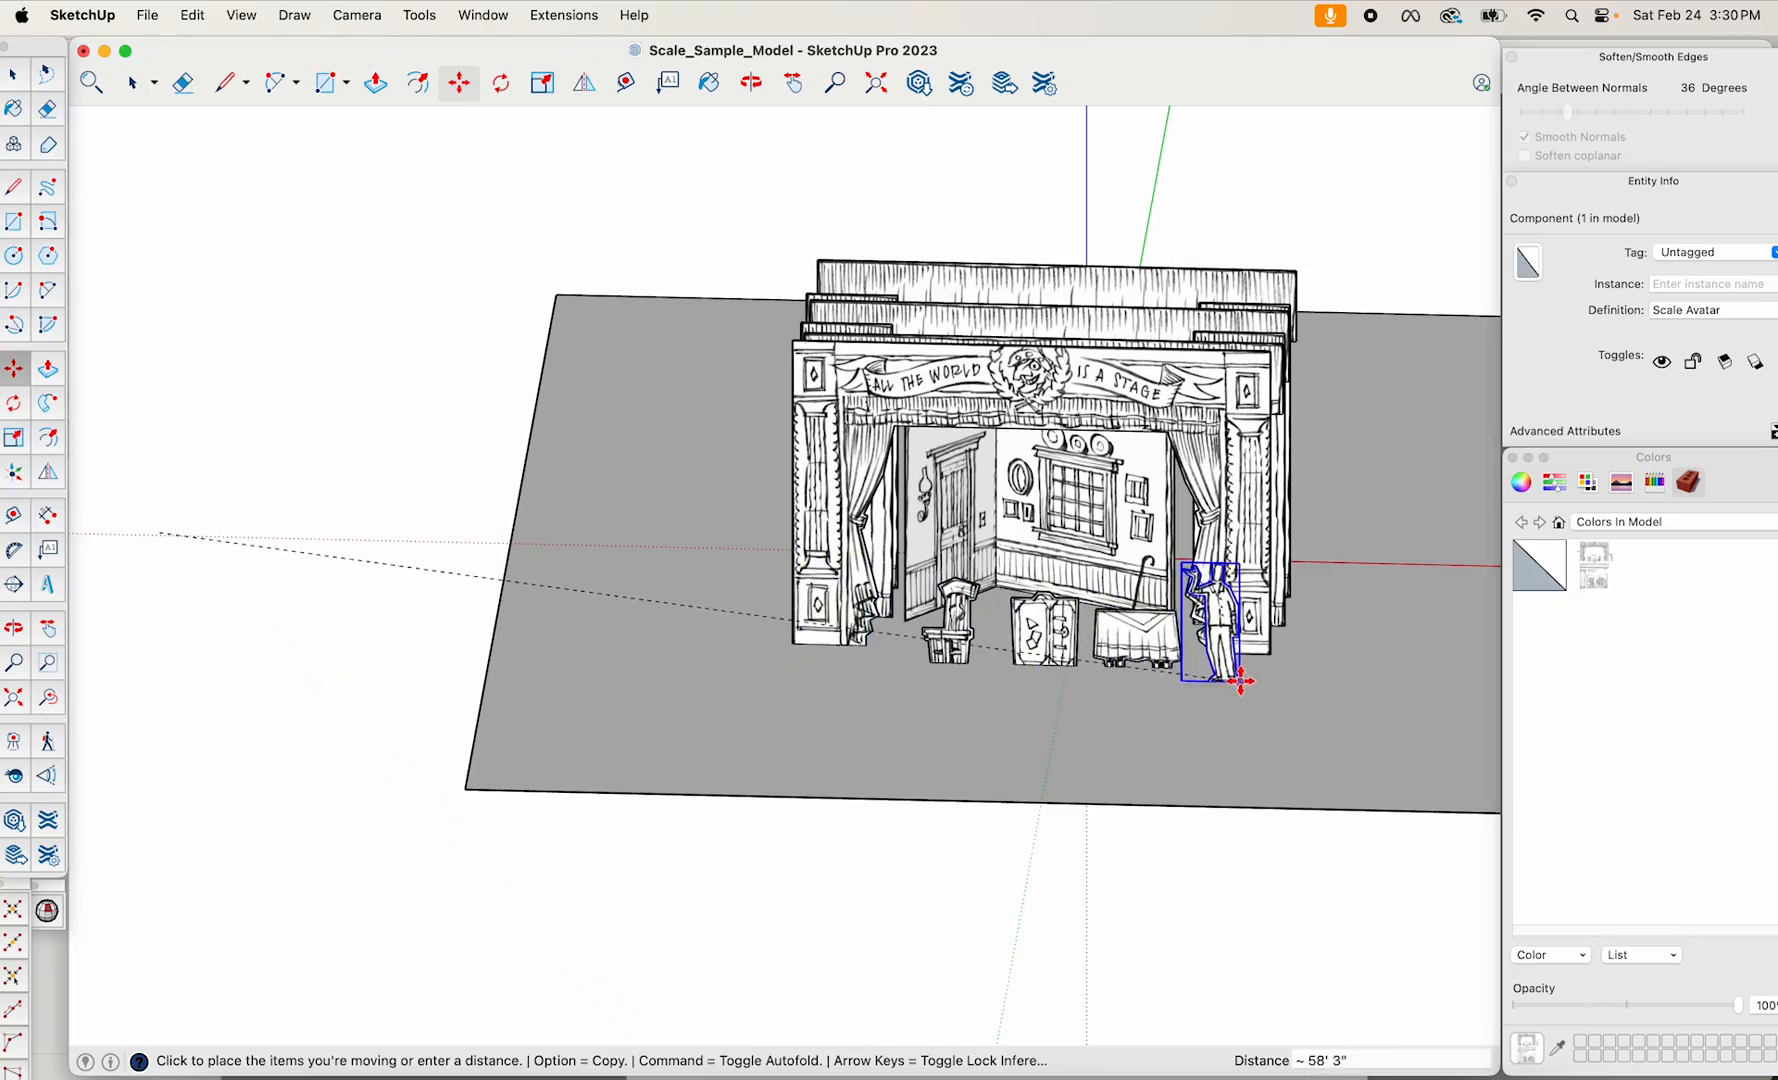
click(1222, 670)
middle_drag(1222, 670, 1083, 401)
scroll(1133, 494, up, 5)
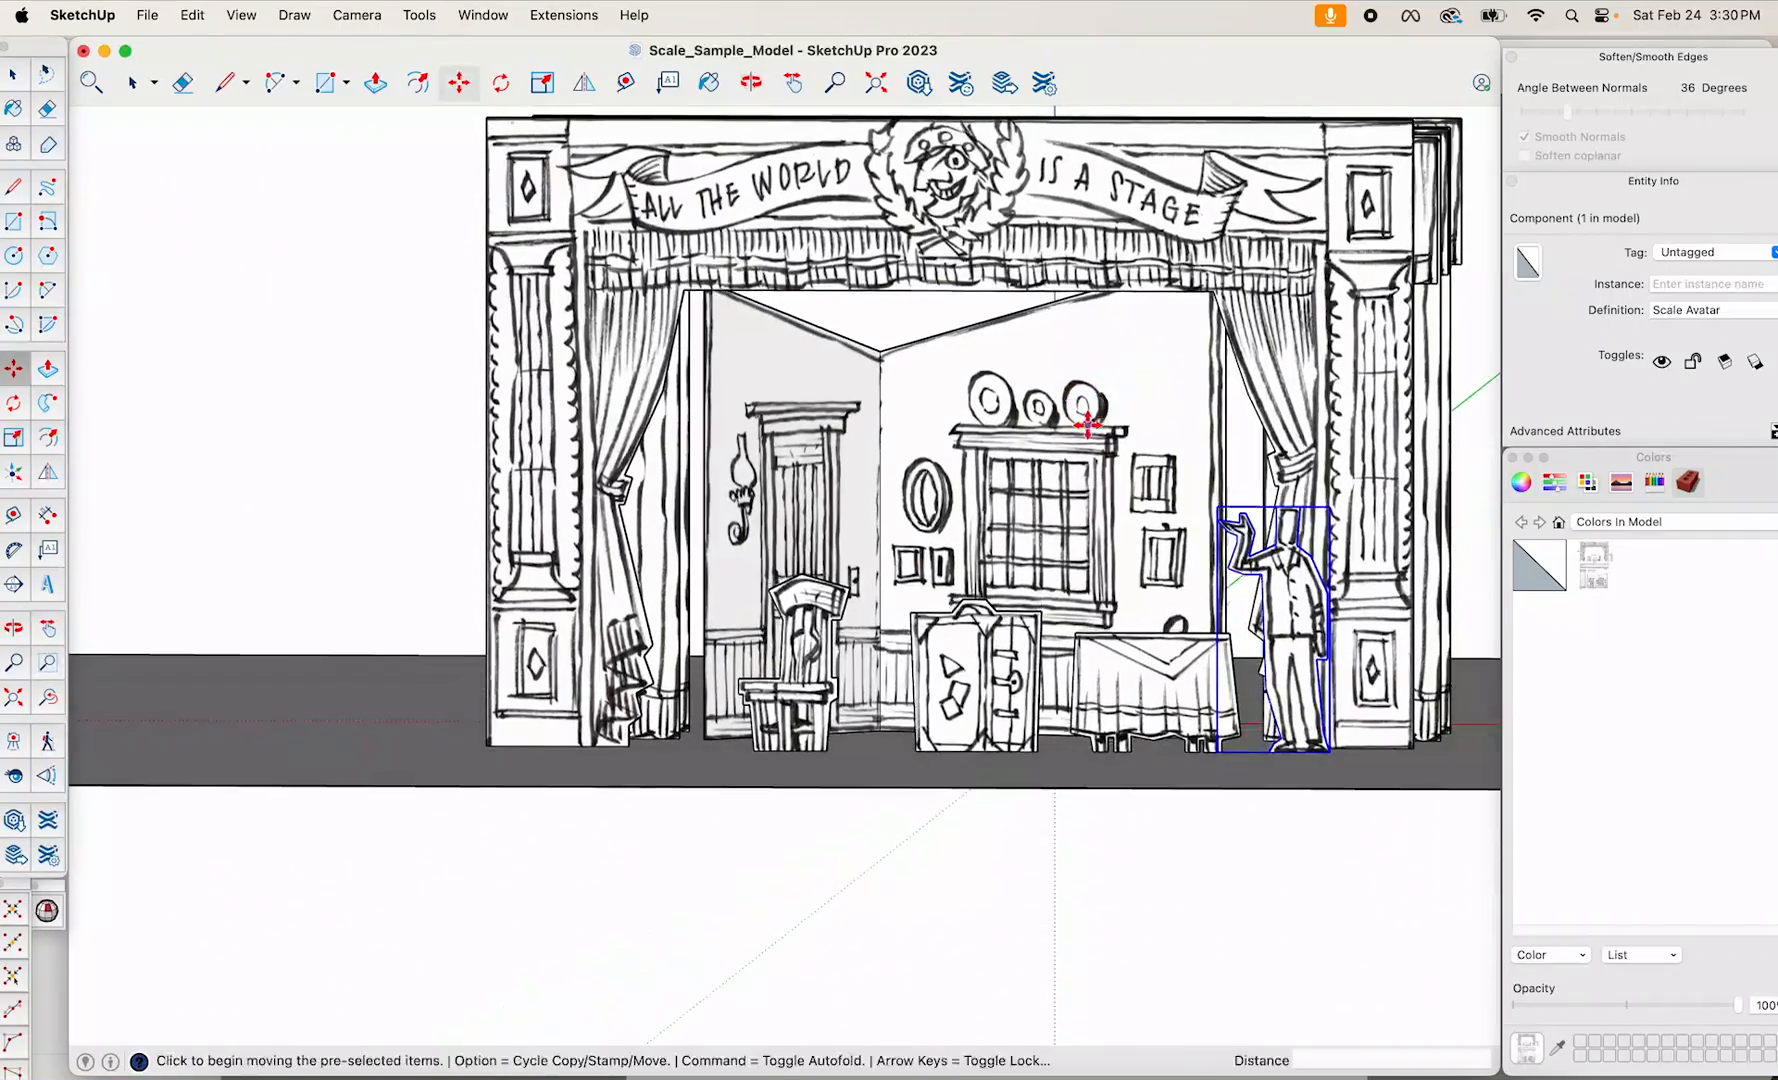
Scale the Room Set down slightly from its upper front-left corner so it fits inside the proscenium opening.
scroll(1083, 401, up, 3)
key(space)
click(1070, 503)
middle_drag(1070, 503, 1075, 440)
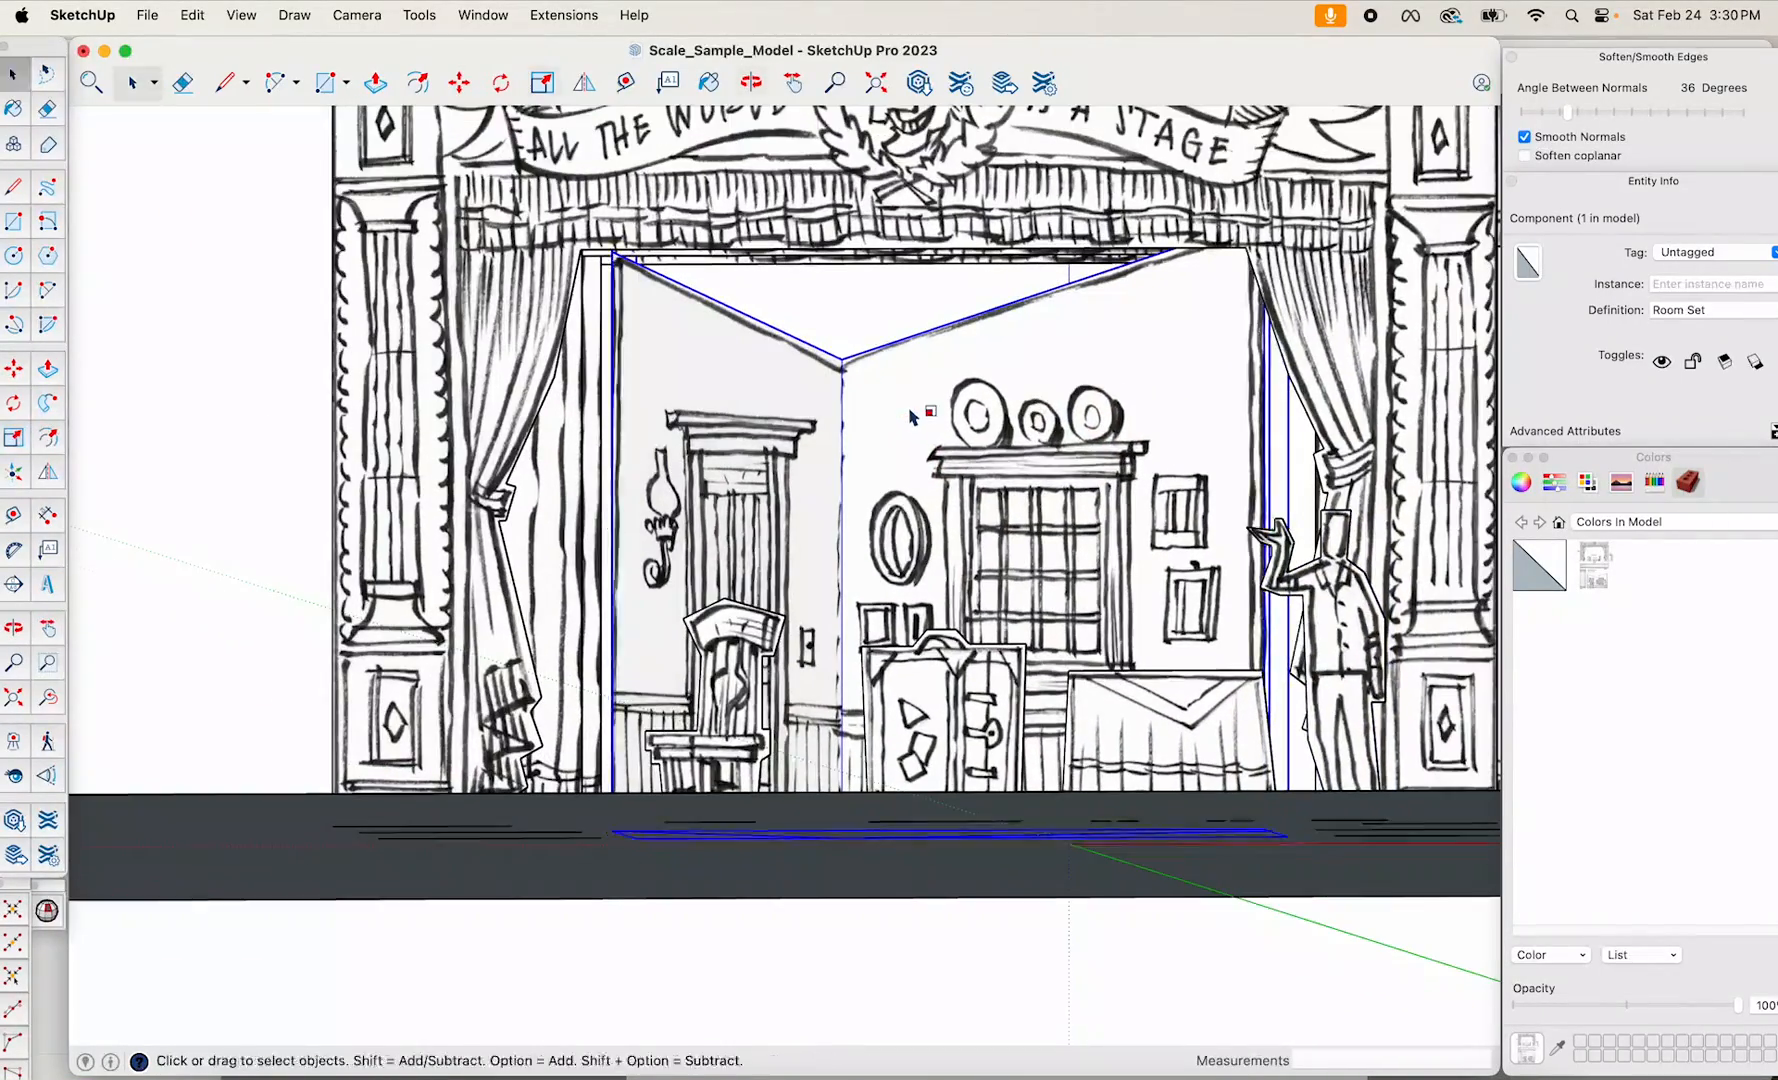
key(s)
middle_drag(640, 322, 727, 233)
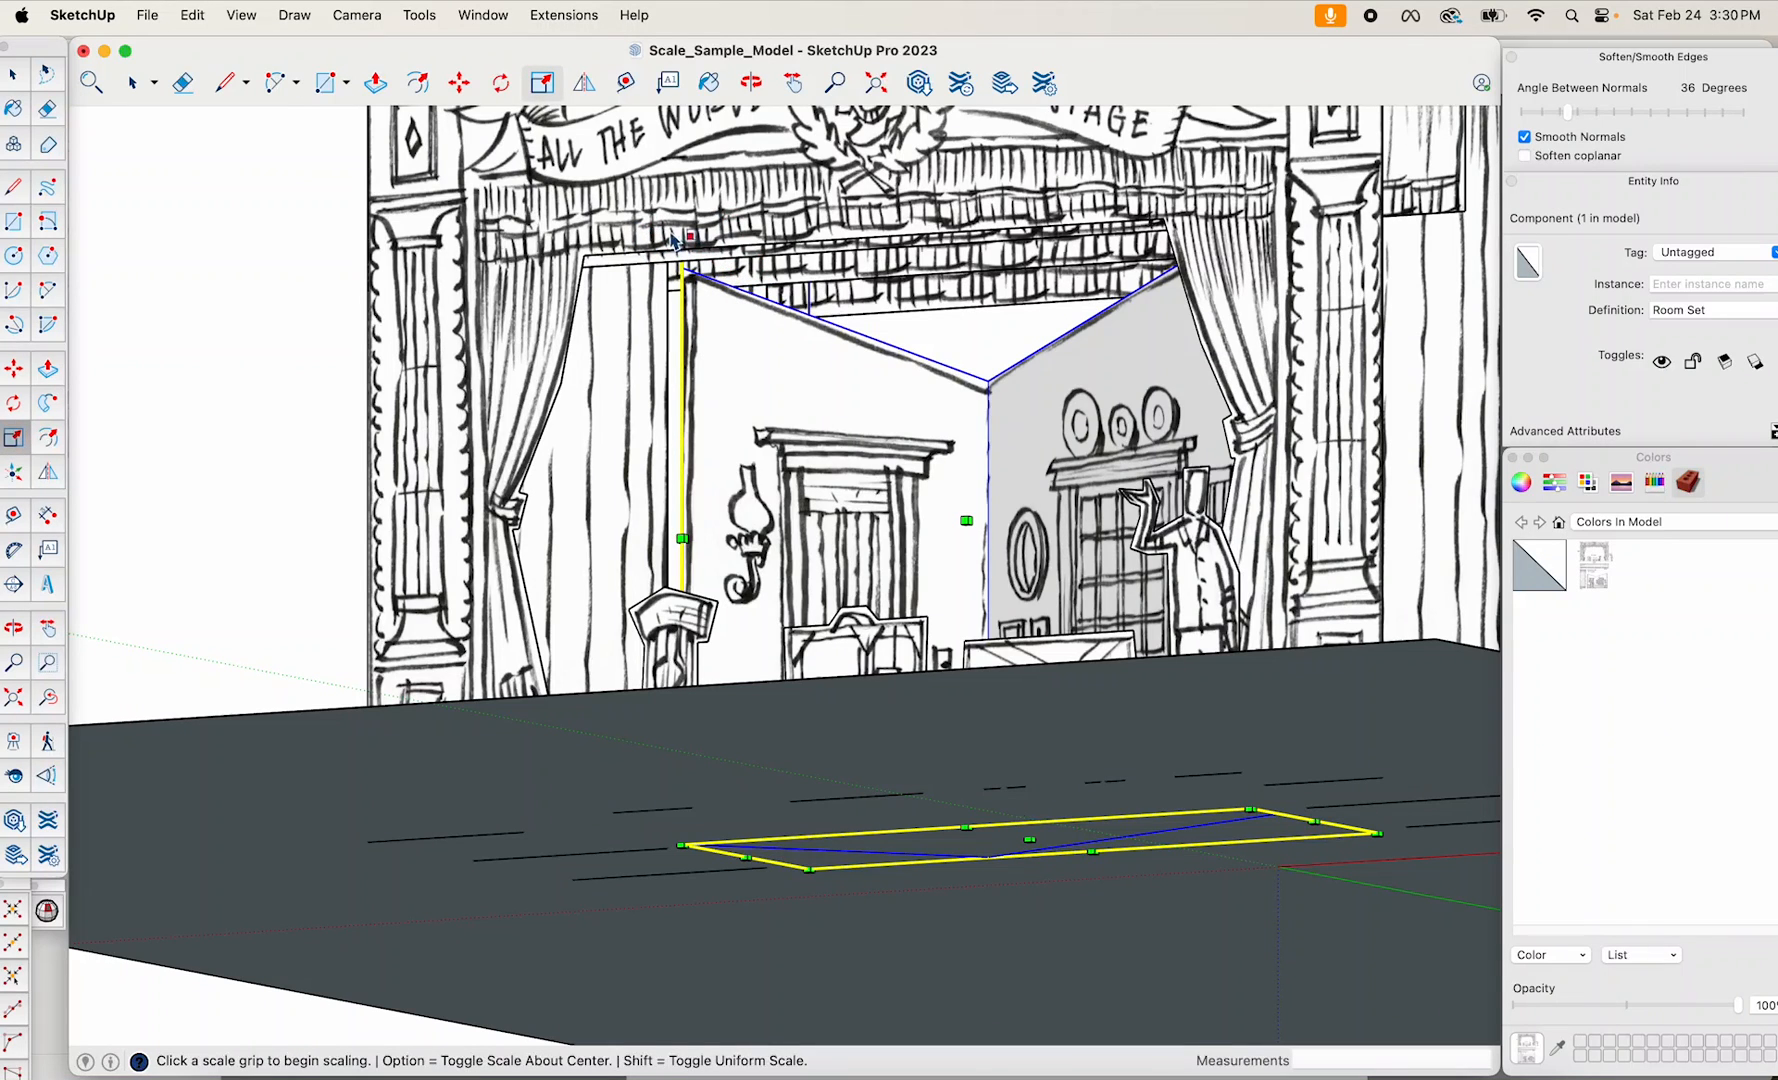
middle_drag(697, 283, 754, 262)
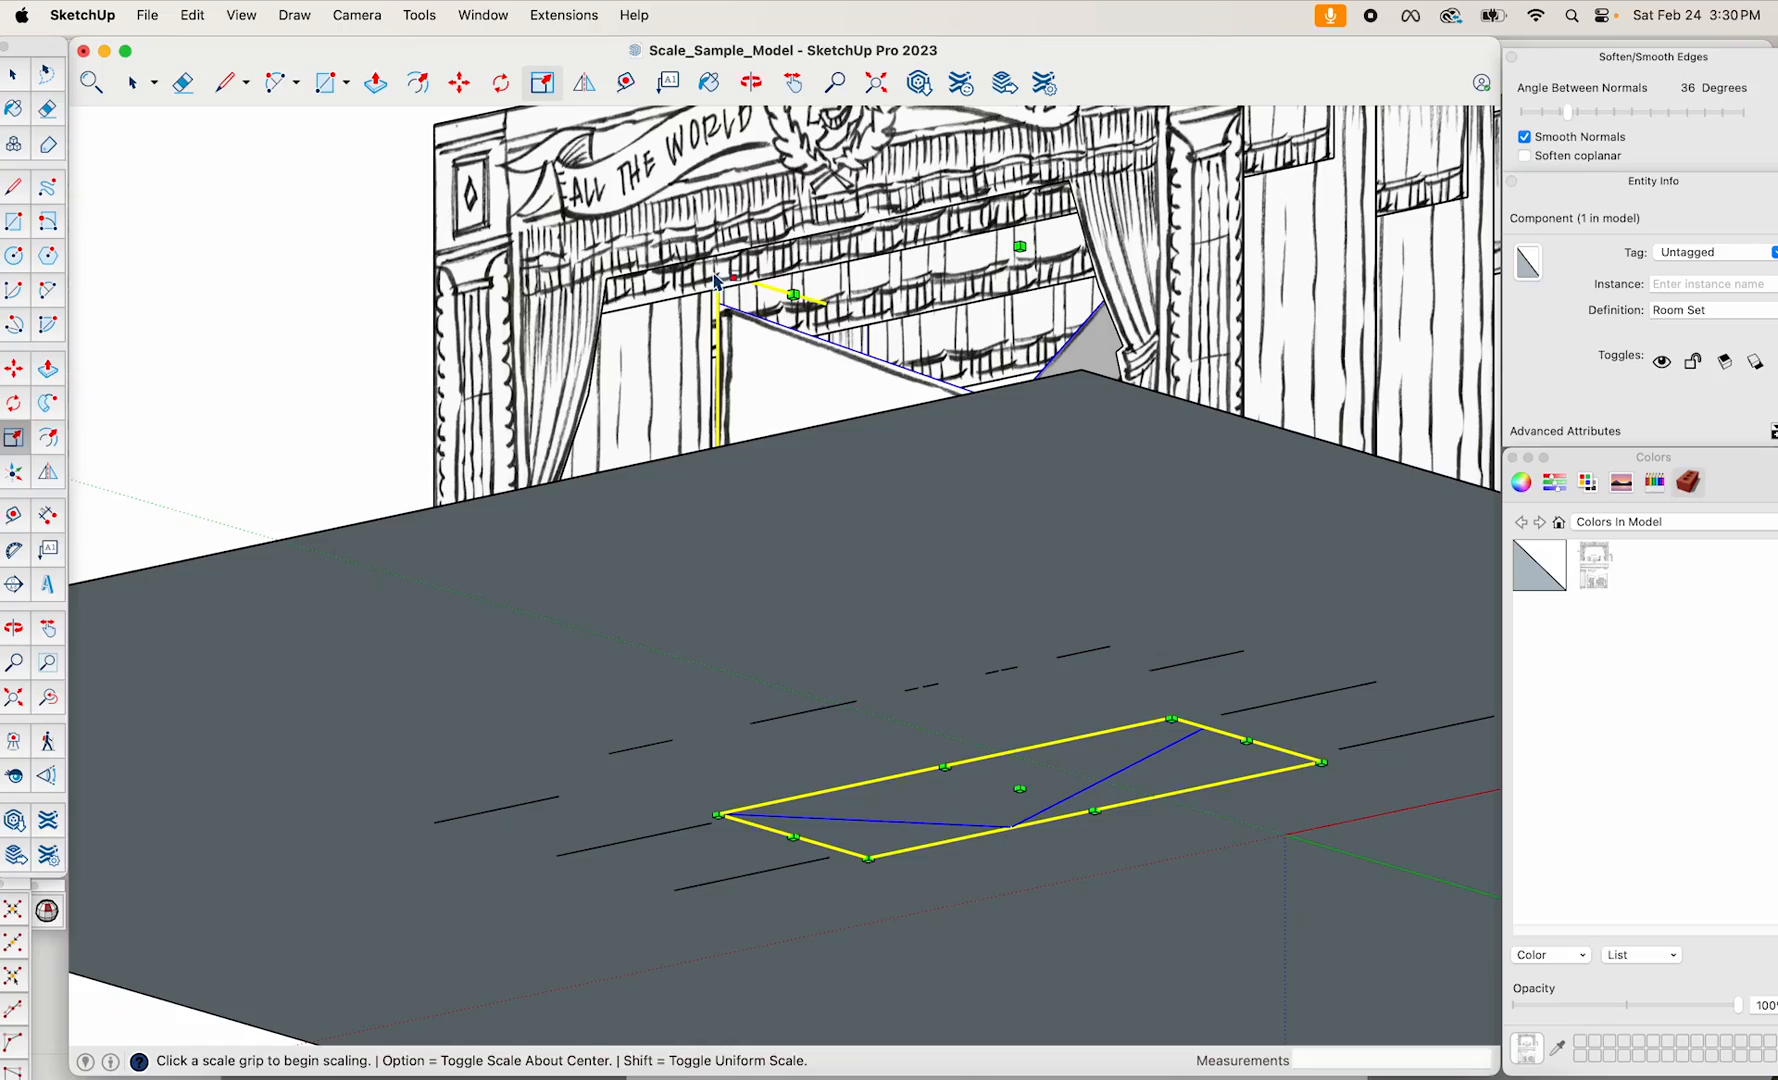
click(717, 270)
middle_drag(742, 294, 1506, 846)
middle_drag(1325, 812, 1238, 972)
key(space)
middle_drag(1170, 793, 1068, 855)
scroll(1108, 782, up, 4)
drag(1188, 657, 1159, 697)
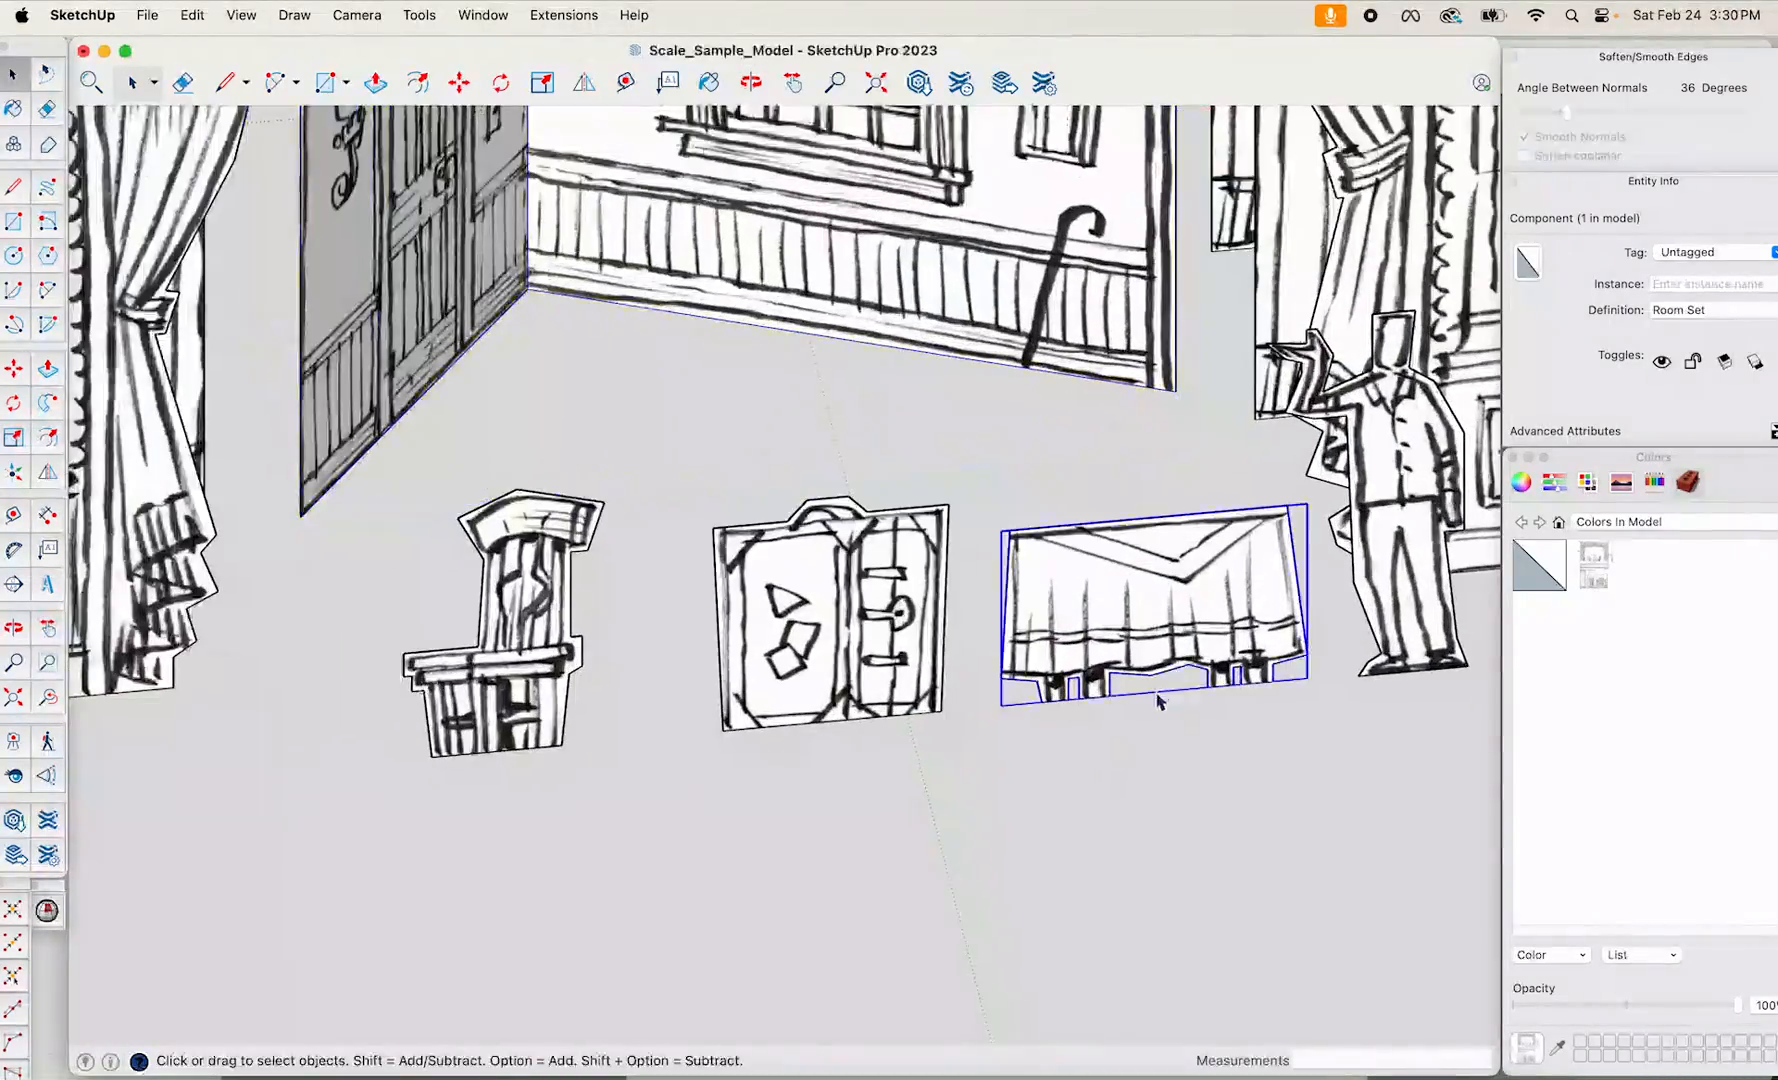
scroll(1158, 697, down, 3)
key(m)
click(1282, 898)
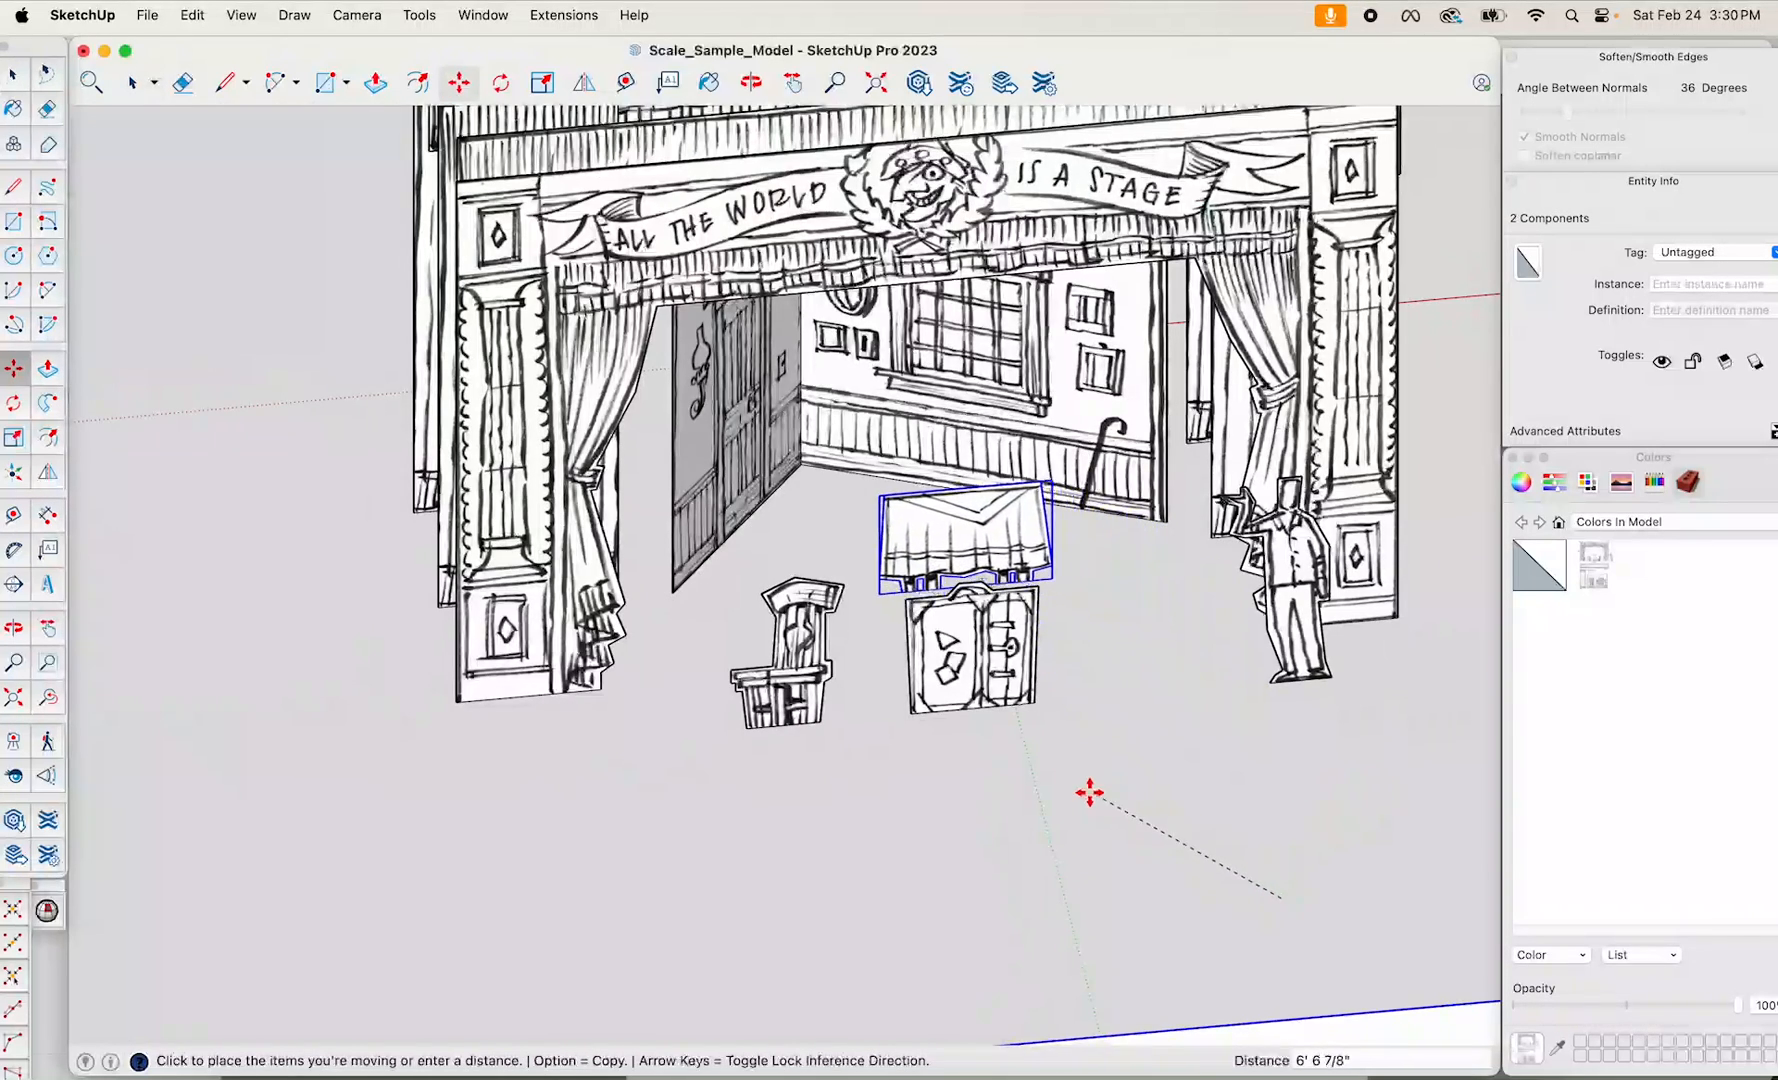
key(super+z)
key(space)
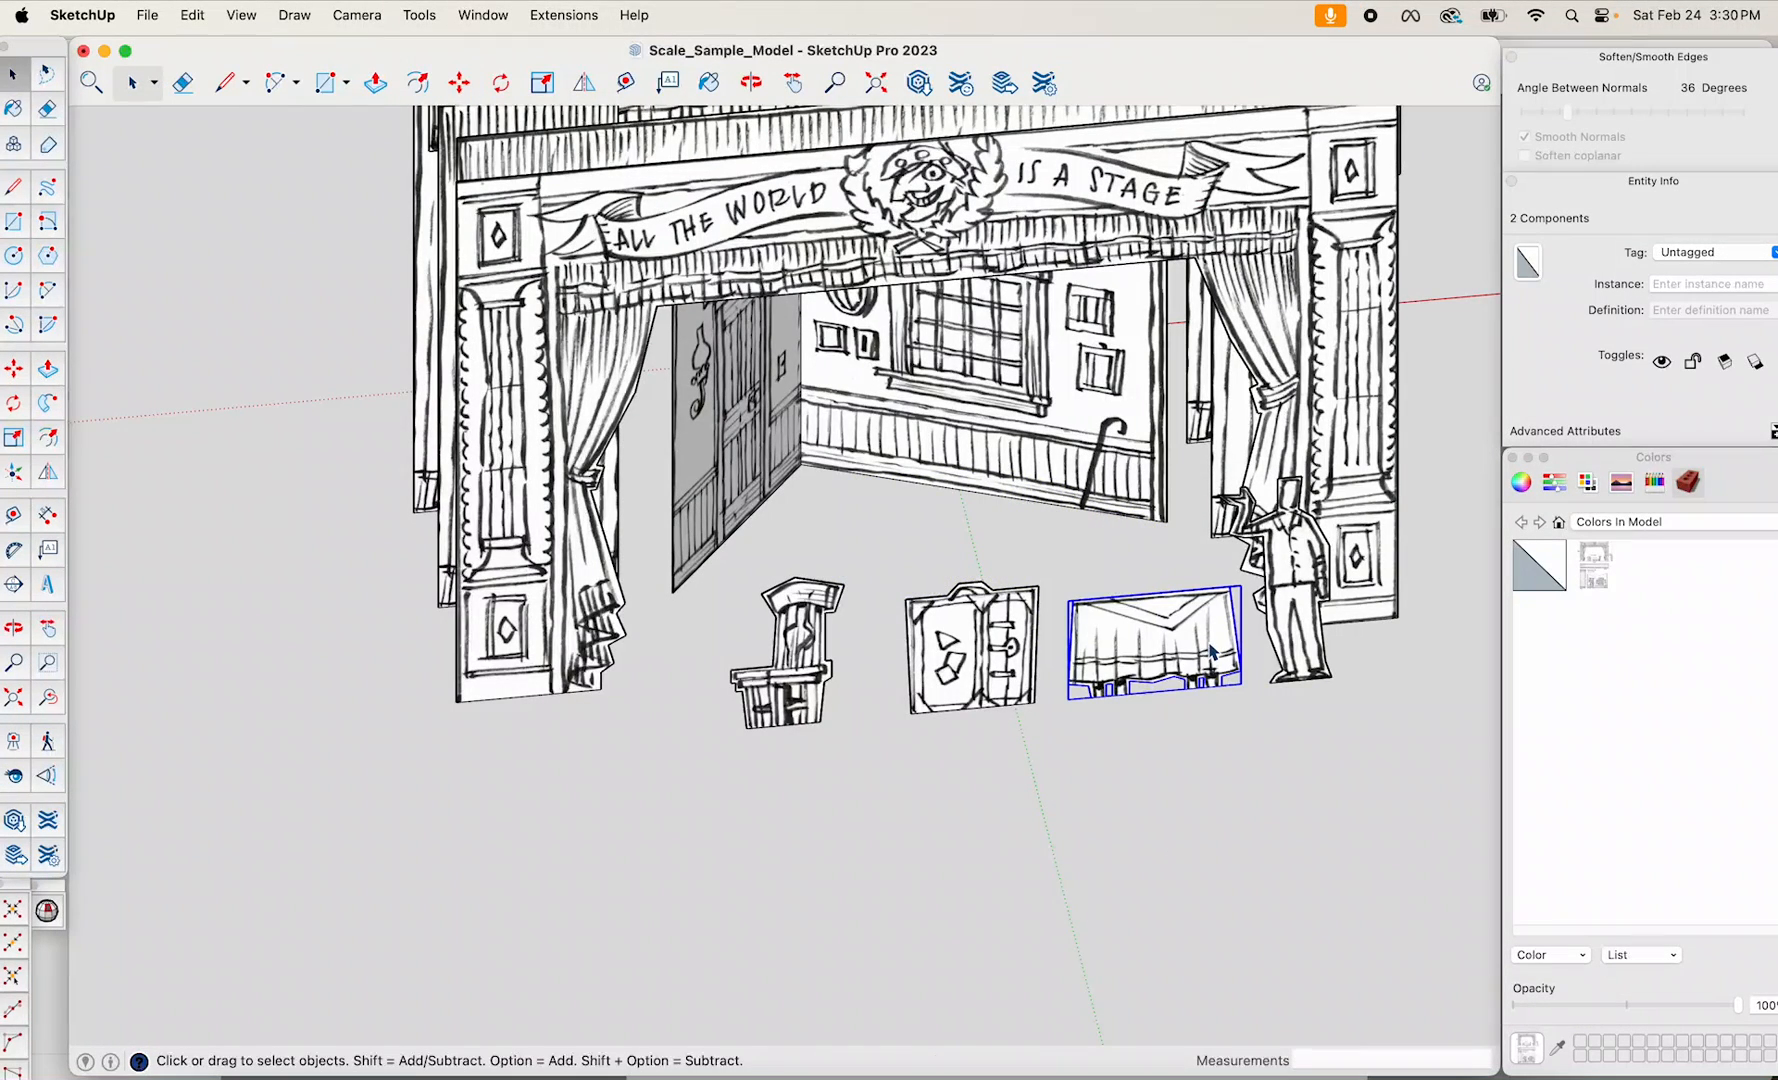
Move only the Table Prop back and to the left, so it stands in front of the Room Set, behind the trunk.
click(1309, 797)
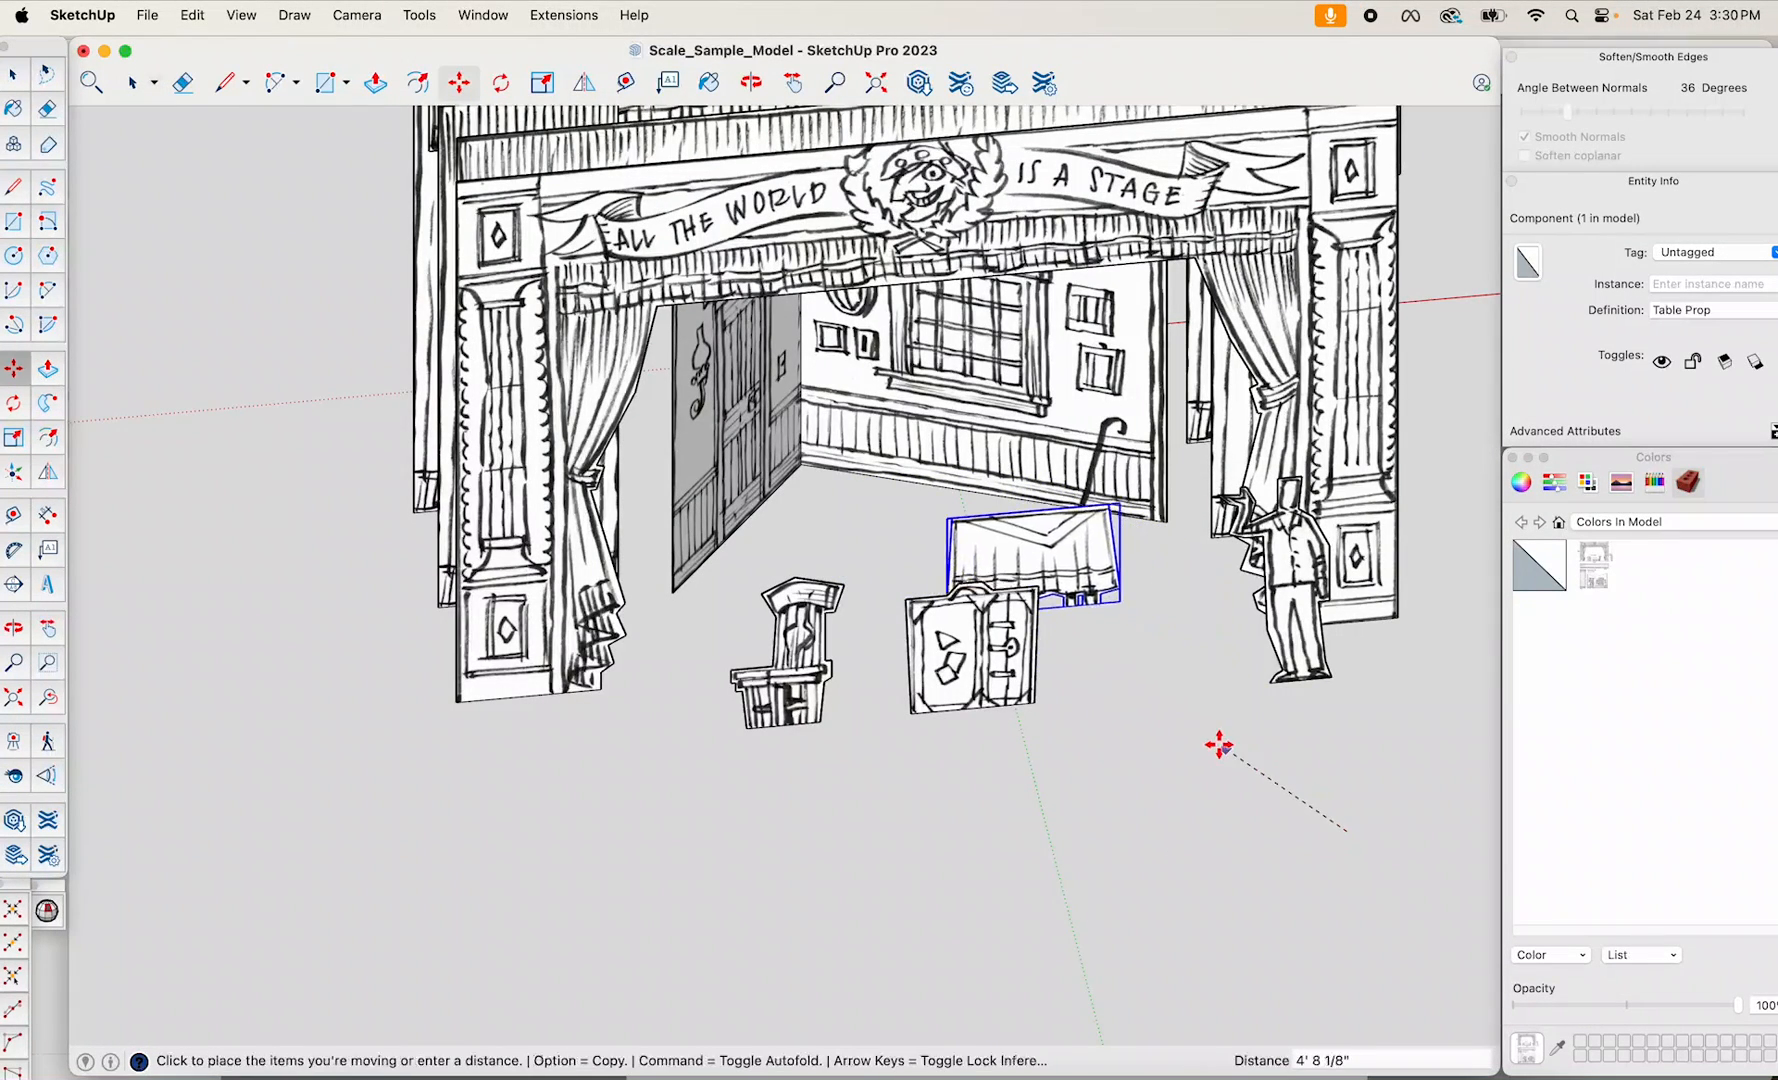
click(1143, 710)
key(space)
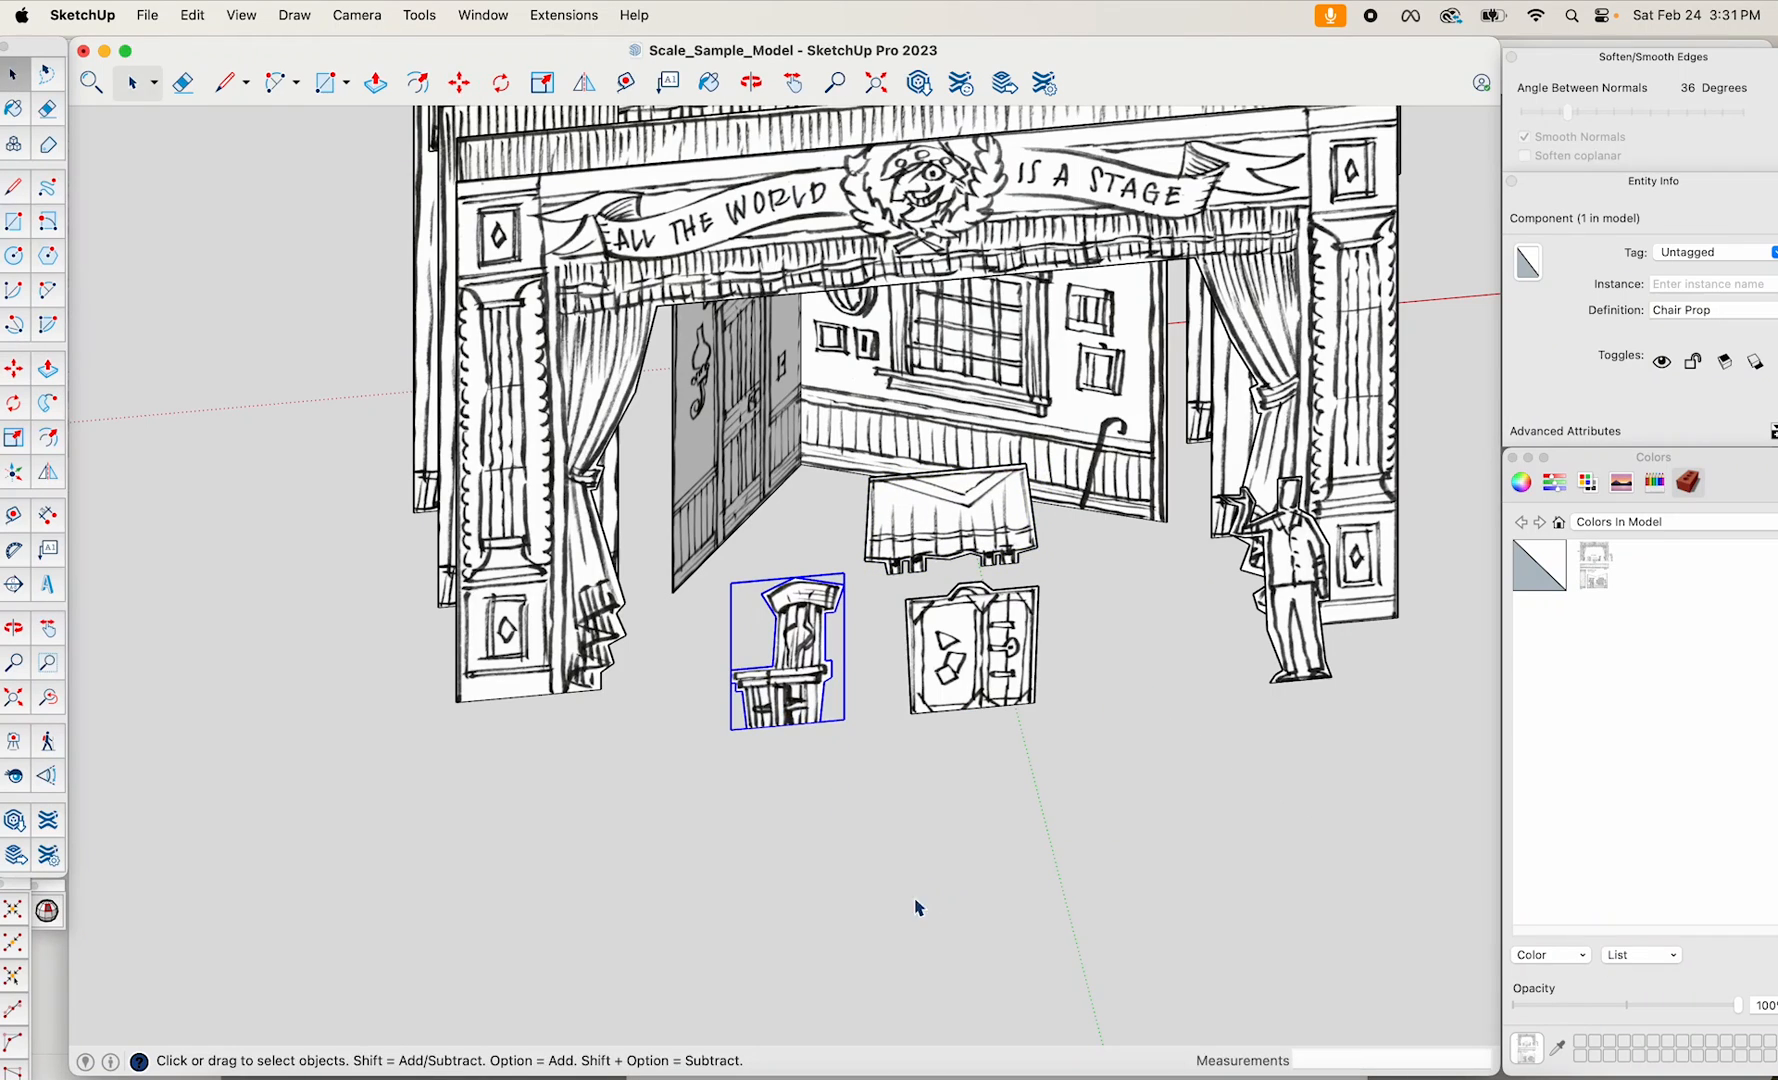
Move the Chair Prop about 10' 1" across the stage to the right end of the table.
key(m)
click(830, 922)
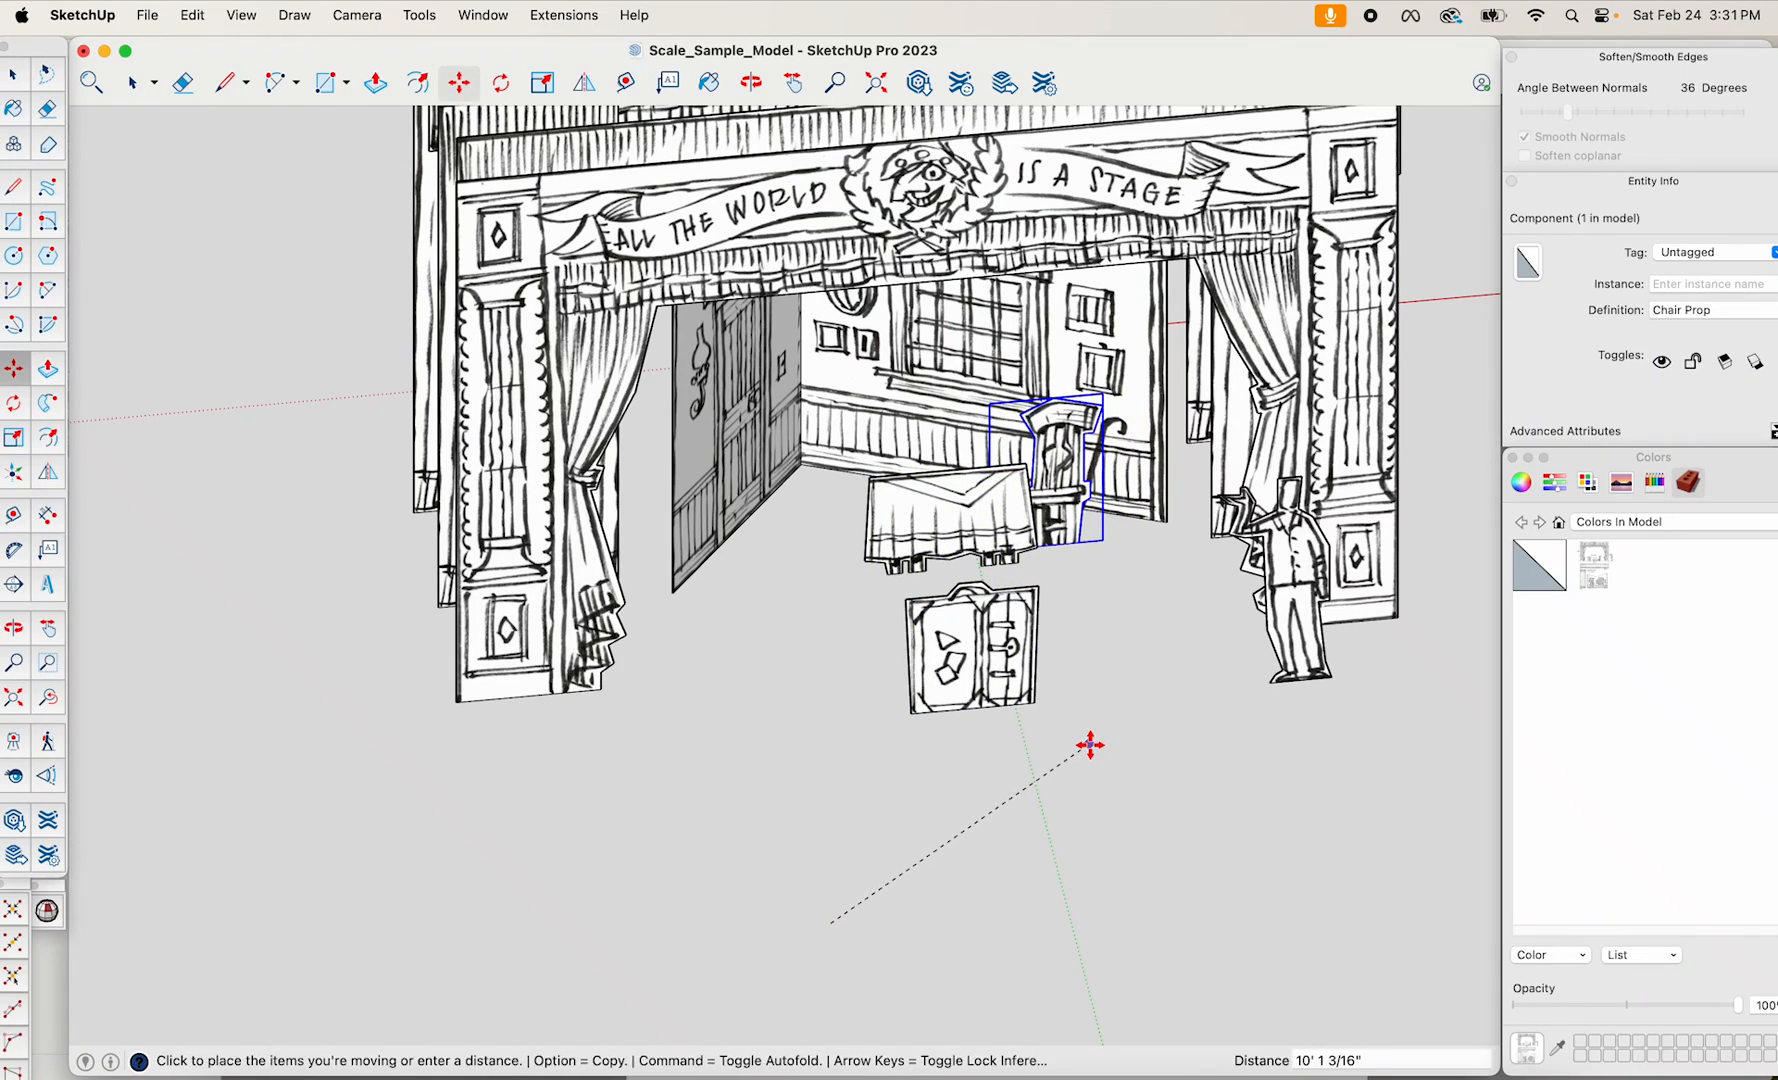
click(1090, 745)
key(space)
Turn the whole loose trunk cutout into a component with the definition name Trunk Set.
click(1036, 754)
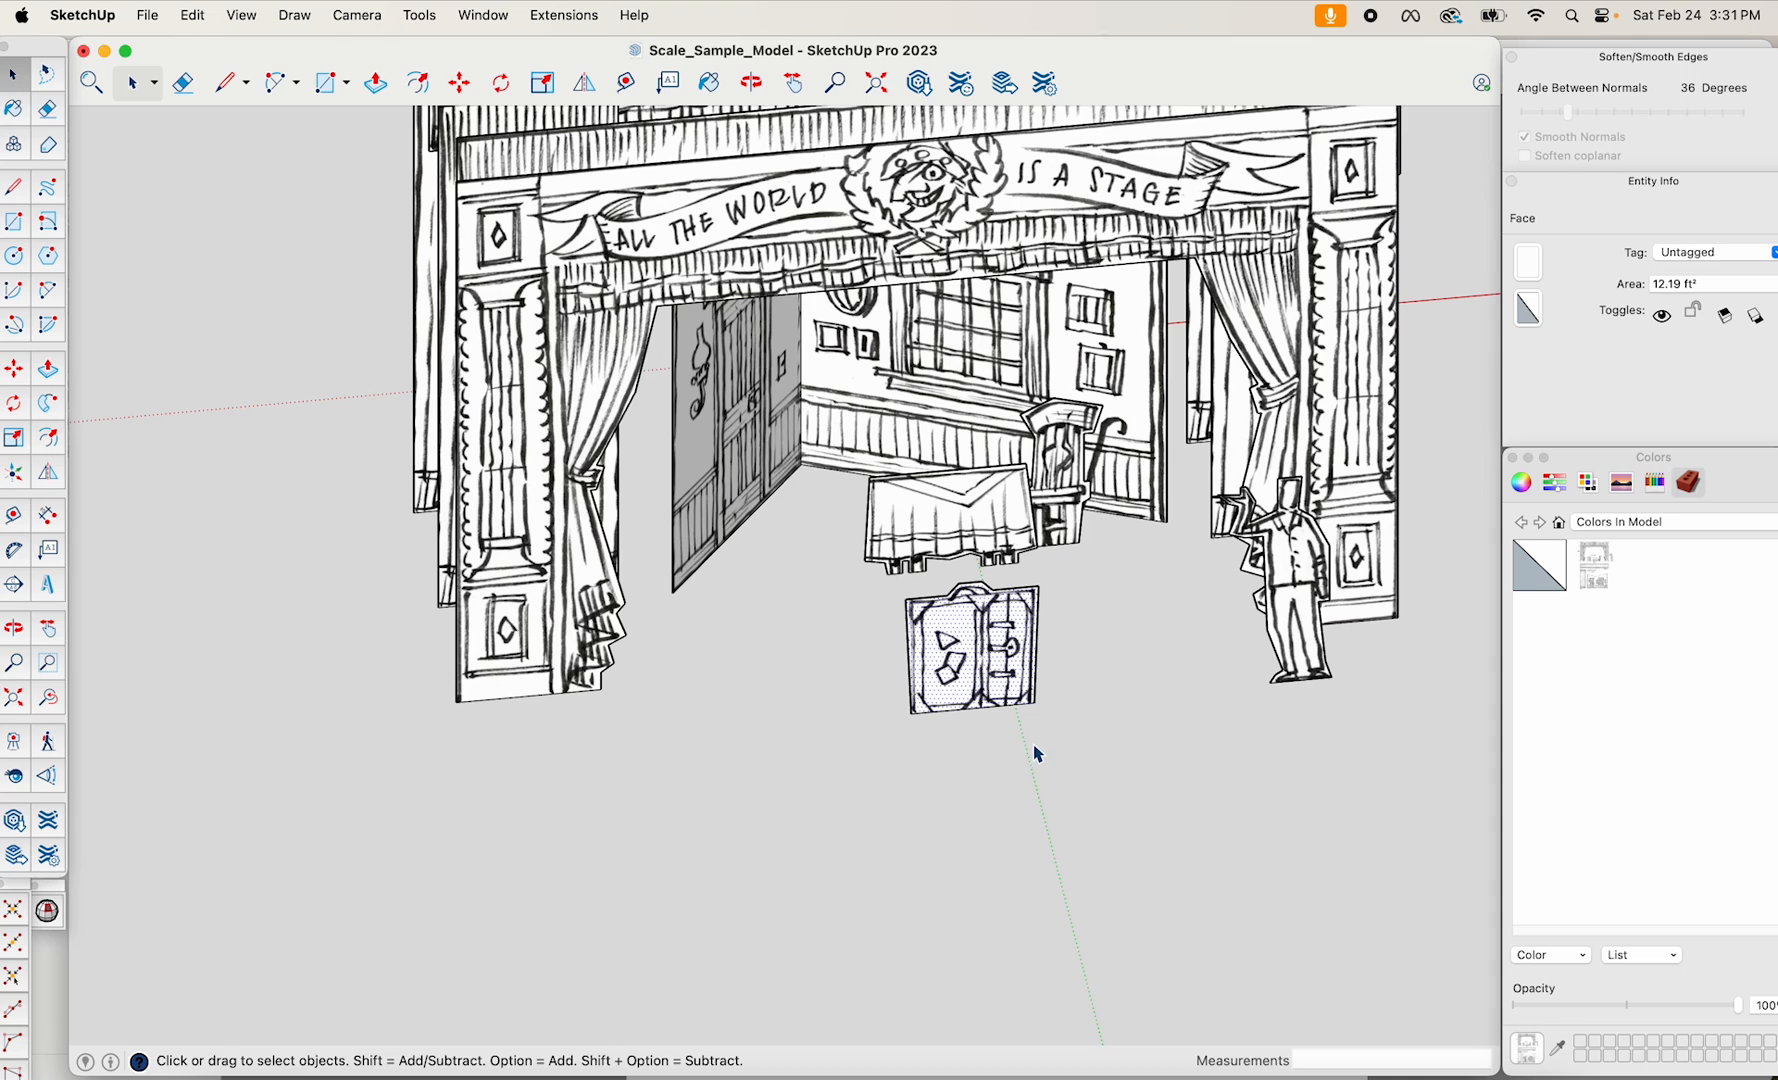
click(1168, 761)
click(1016, 675)
right_click(1003, 683)
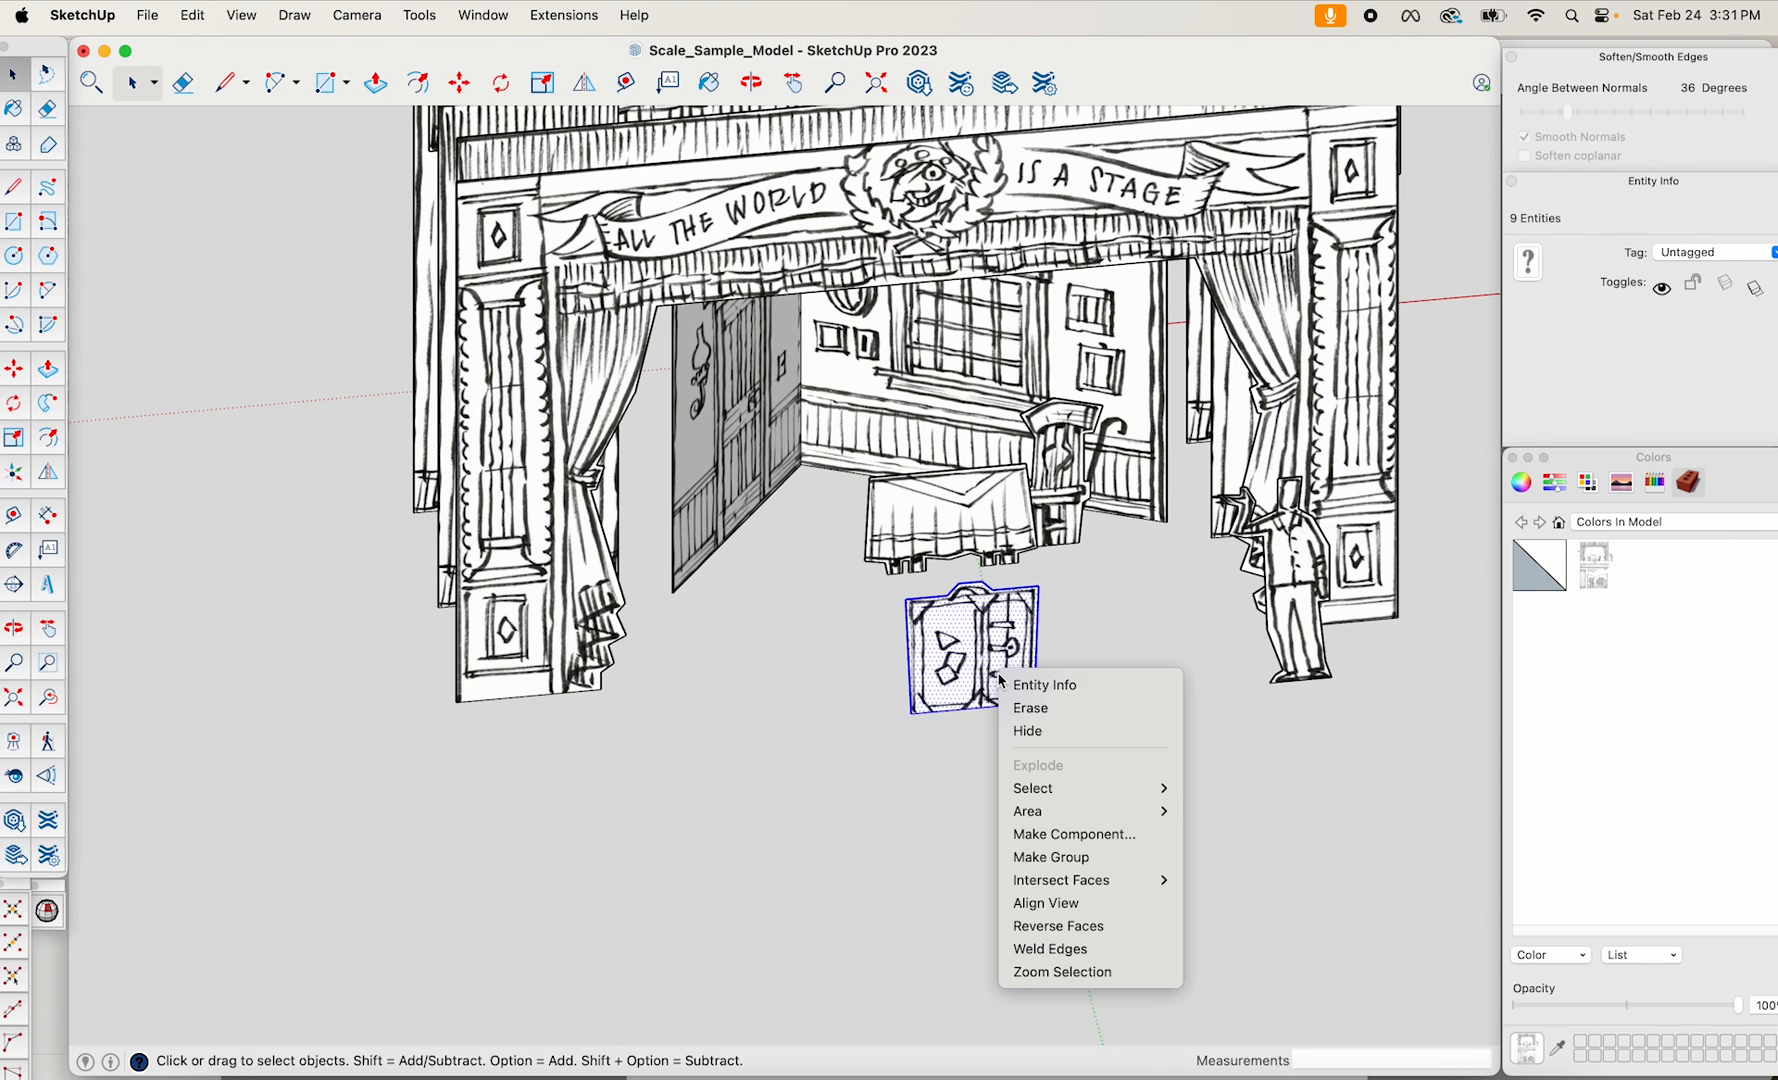
click(1088, 835)
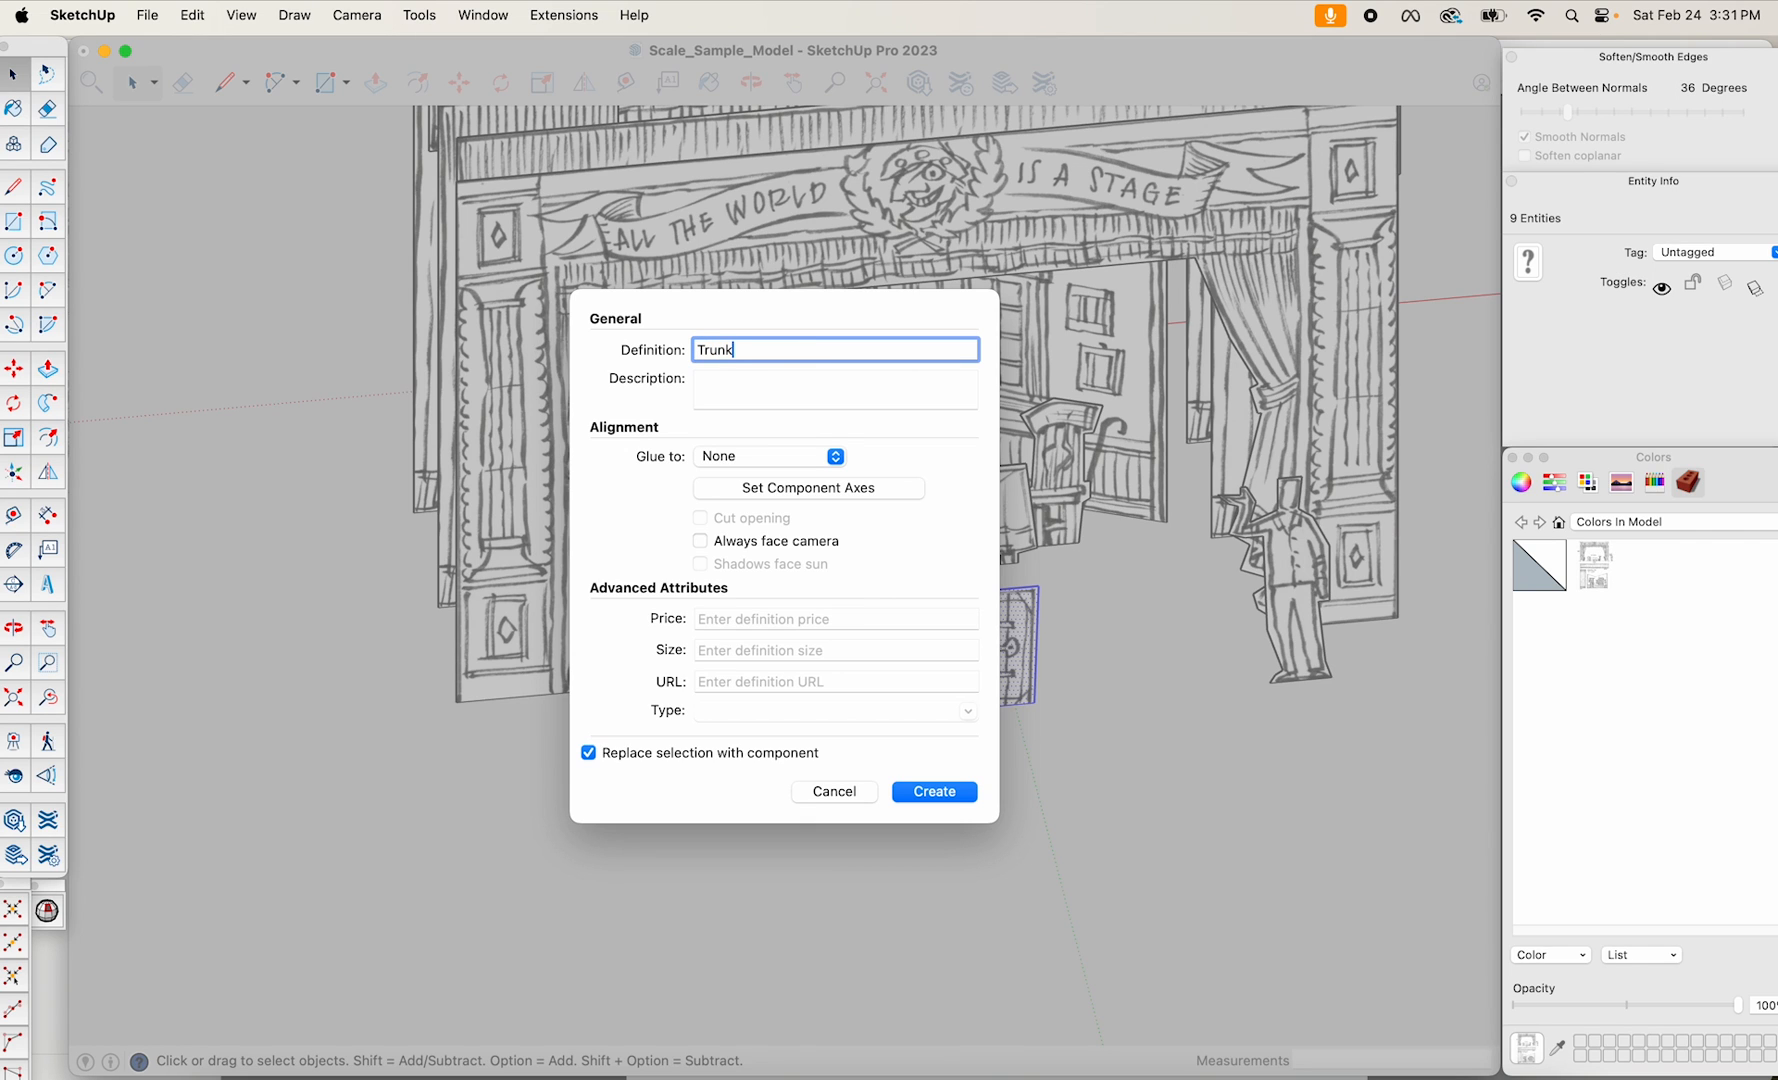
text(Trunk Set)
key(Return)
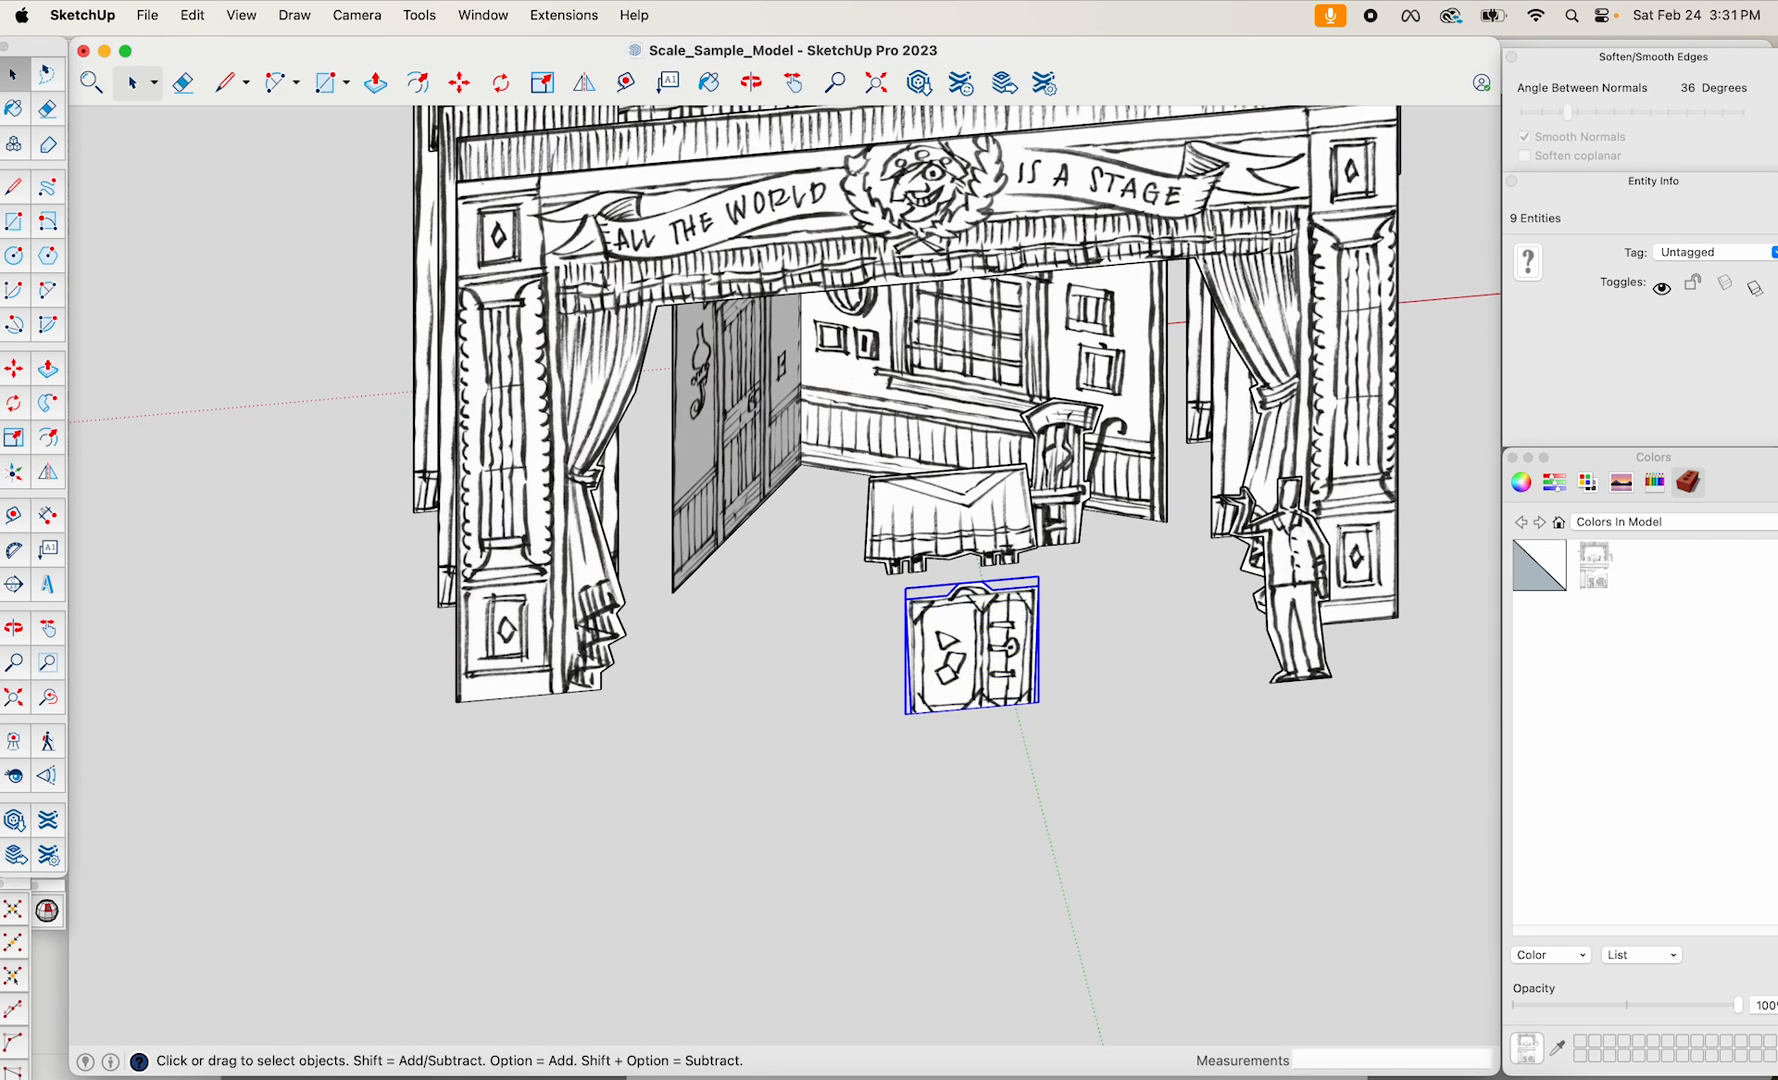
Move the Trunk Set back and to the left, in front of the door wall beside the left curtain.
key(m)
click(1106, 775)
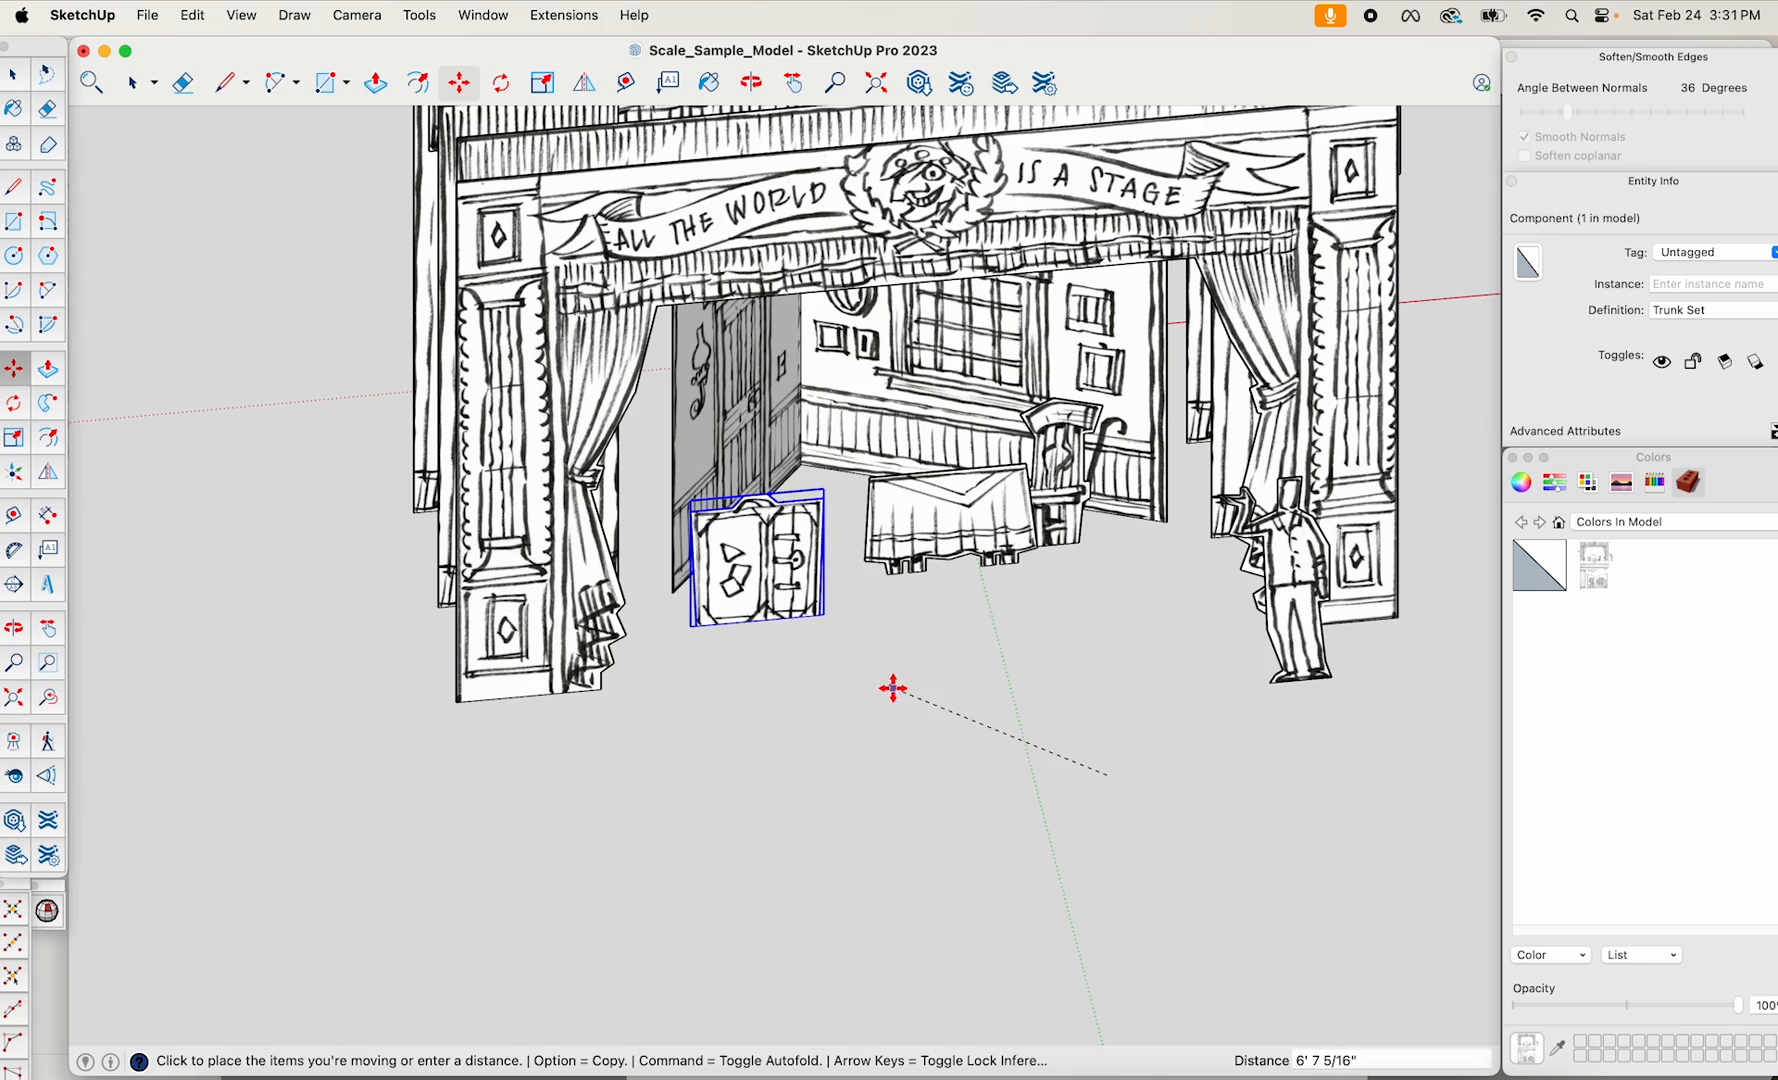
click(850, 688)
Rotate the Trunk Set slightly on the floor plane about a point at its base, so it stands at an angle.
middle_drag(850, 688, 701, 632)
key(q)
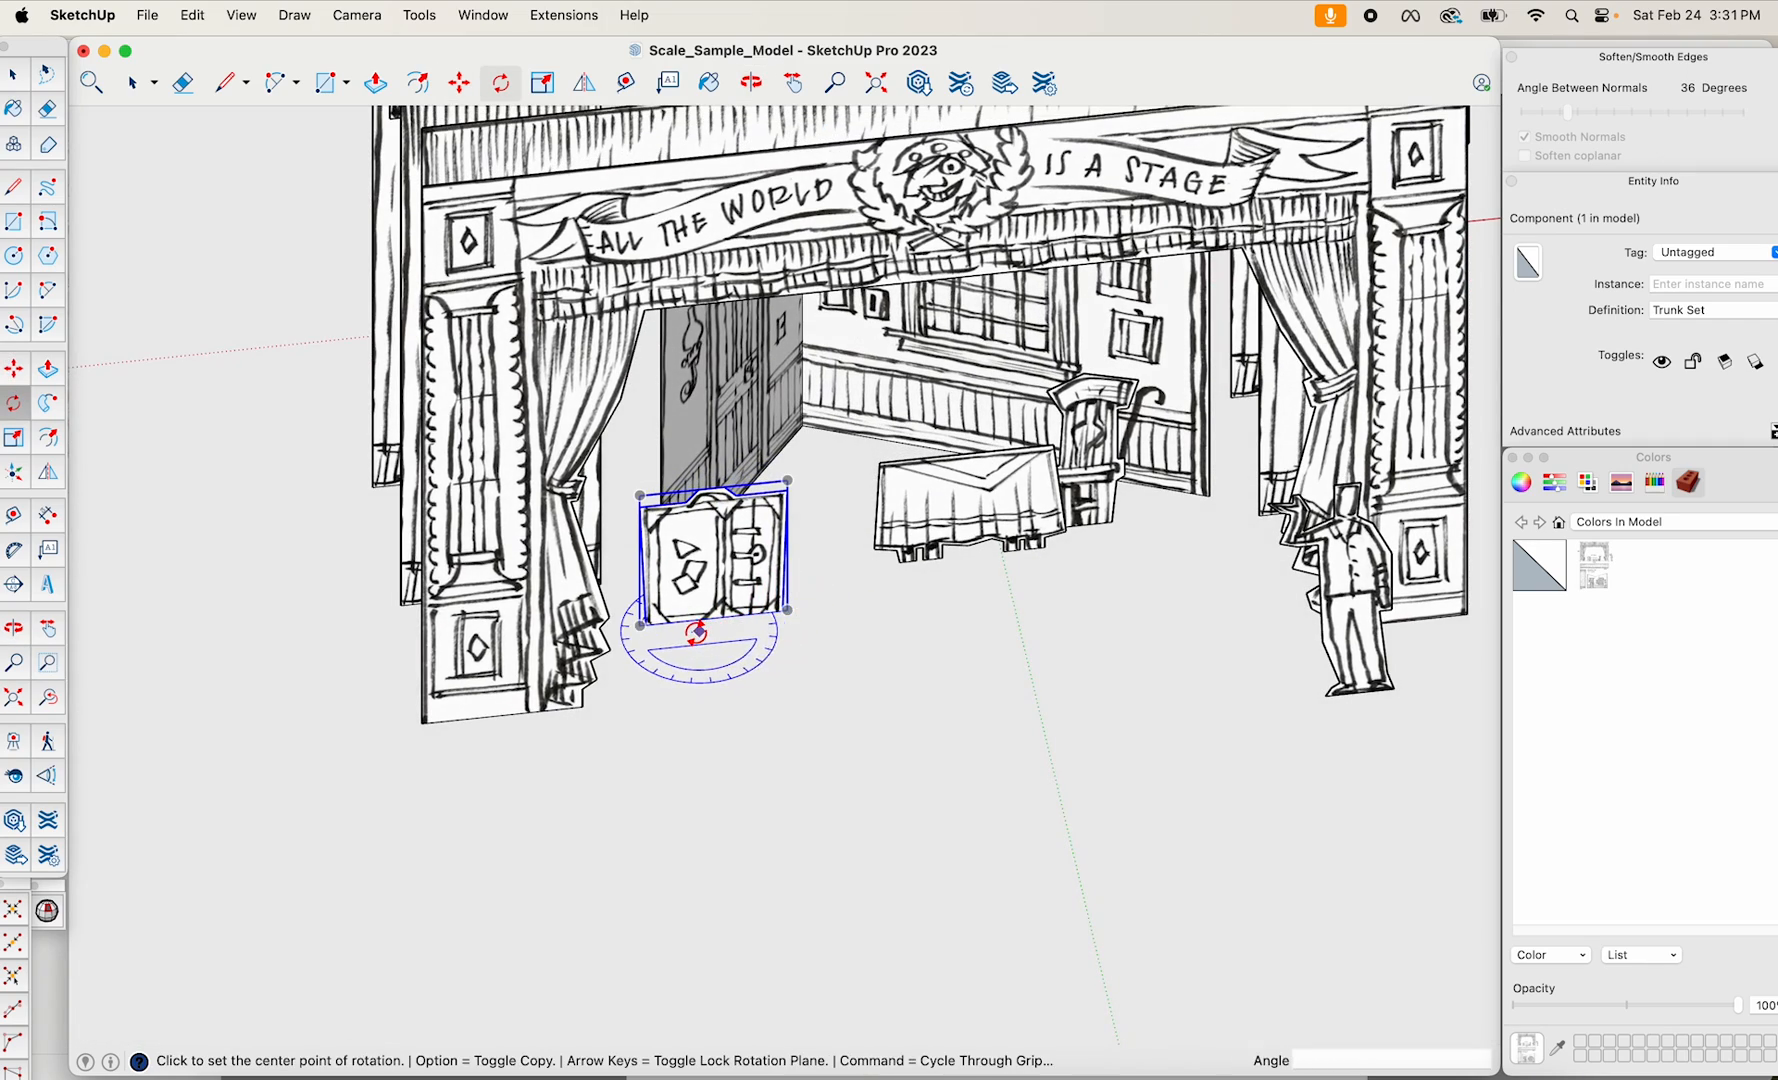
click(685, 634)
click(845, 670)
click(859, 637)
middle_drag(1078, 697, 911, 406)
scroll(909, 405, down, 5)
key(space)
click(1080, 700)
Examine the assembled stage set from close up, from the sides and from above.
middle_drag(1080, 700, 1008, 494)
scroll(980, 515, up, 5)
shift+middle_drag(1057, 400, 1040, 645)
middle_drag(1040, 645, 1050, 690)
middle_drag(915, 695, 1145, 838)
middle_drag(1332, 742, 1105, 690)
scroll(1105, 690, down, 6)
middle_drag(1160, 630, 1022, 402)
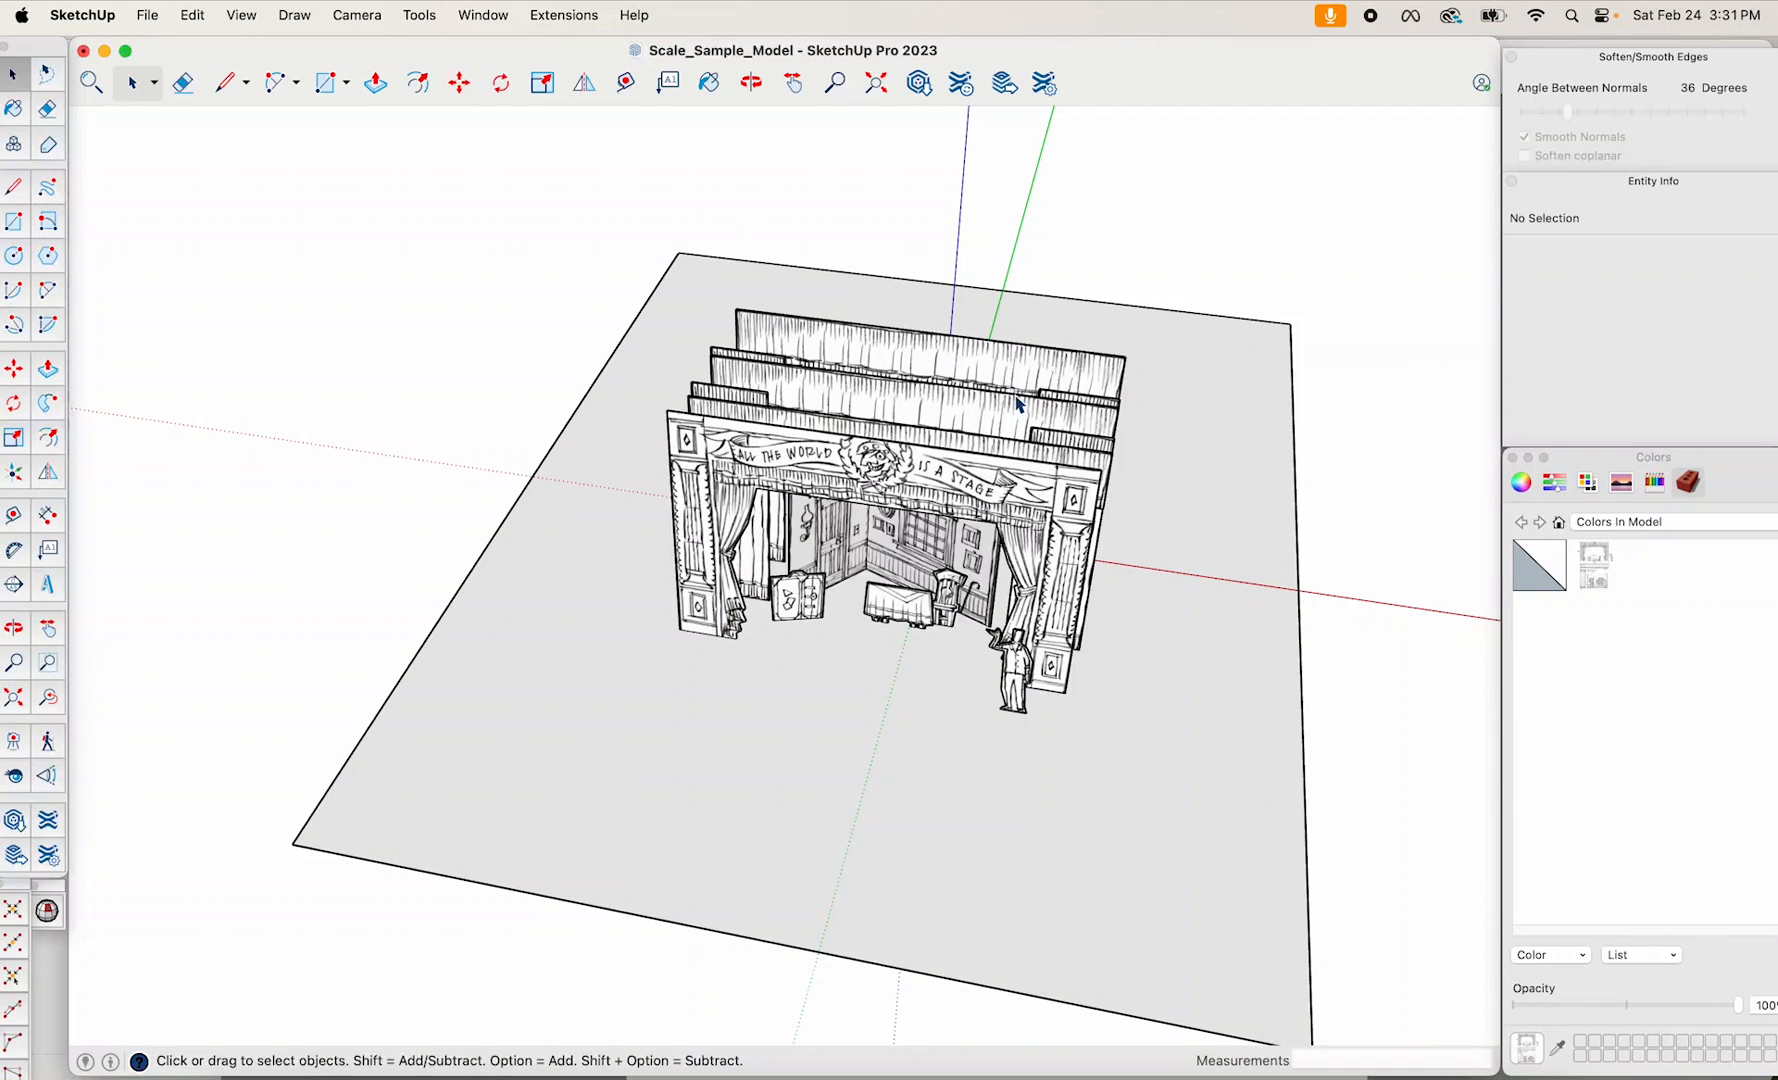
In a top view, draw a rectangle about 29' by 5' 6" on the stage floor behind the rearmost border.
middle_drag(1030, 408, 1230, 707)
middle_drag(760, 520, 777, 676)
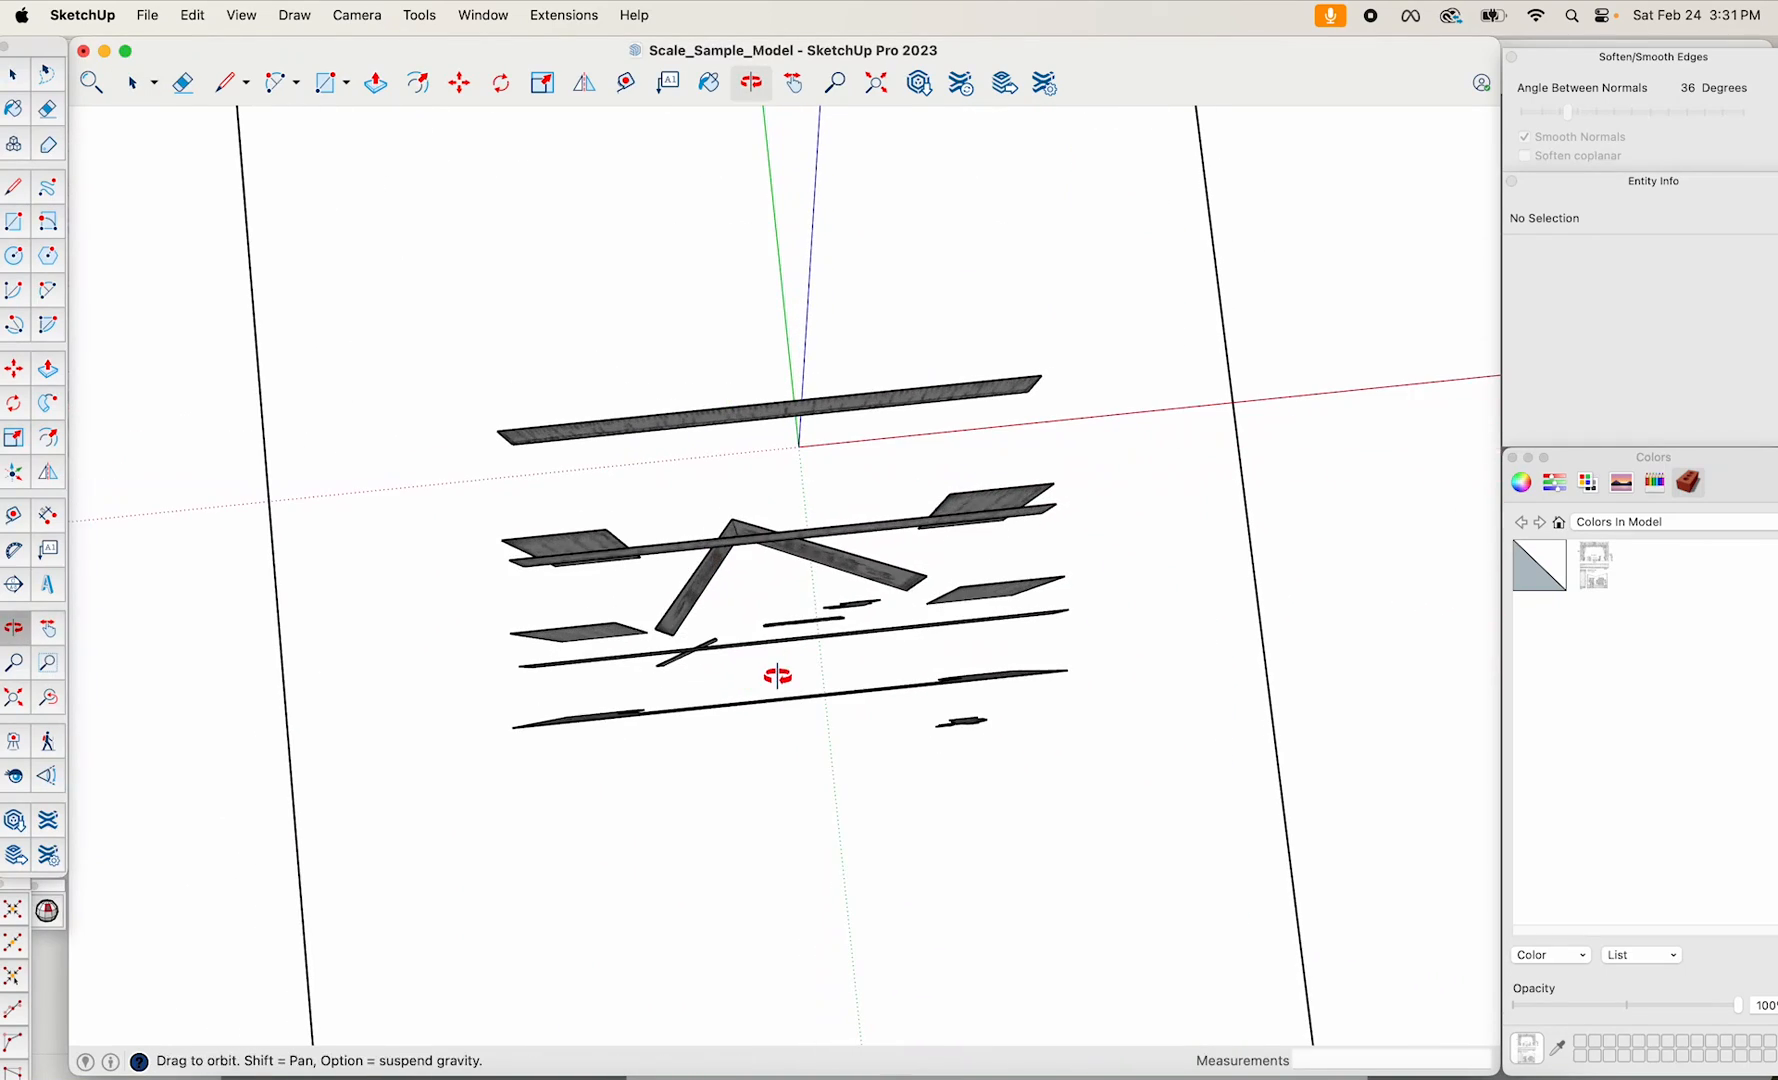
click(13, 224)
middle_drag(635, 218, 889, 306)
key(super+2)
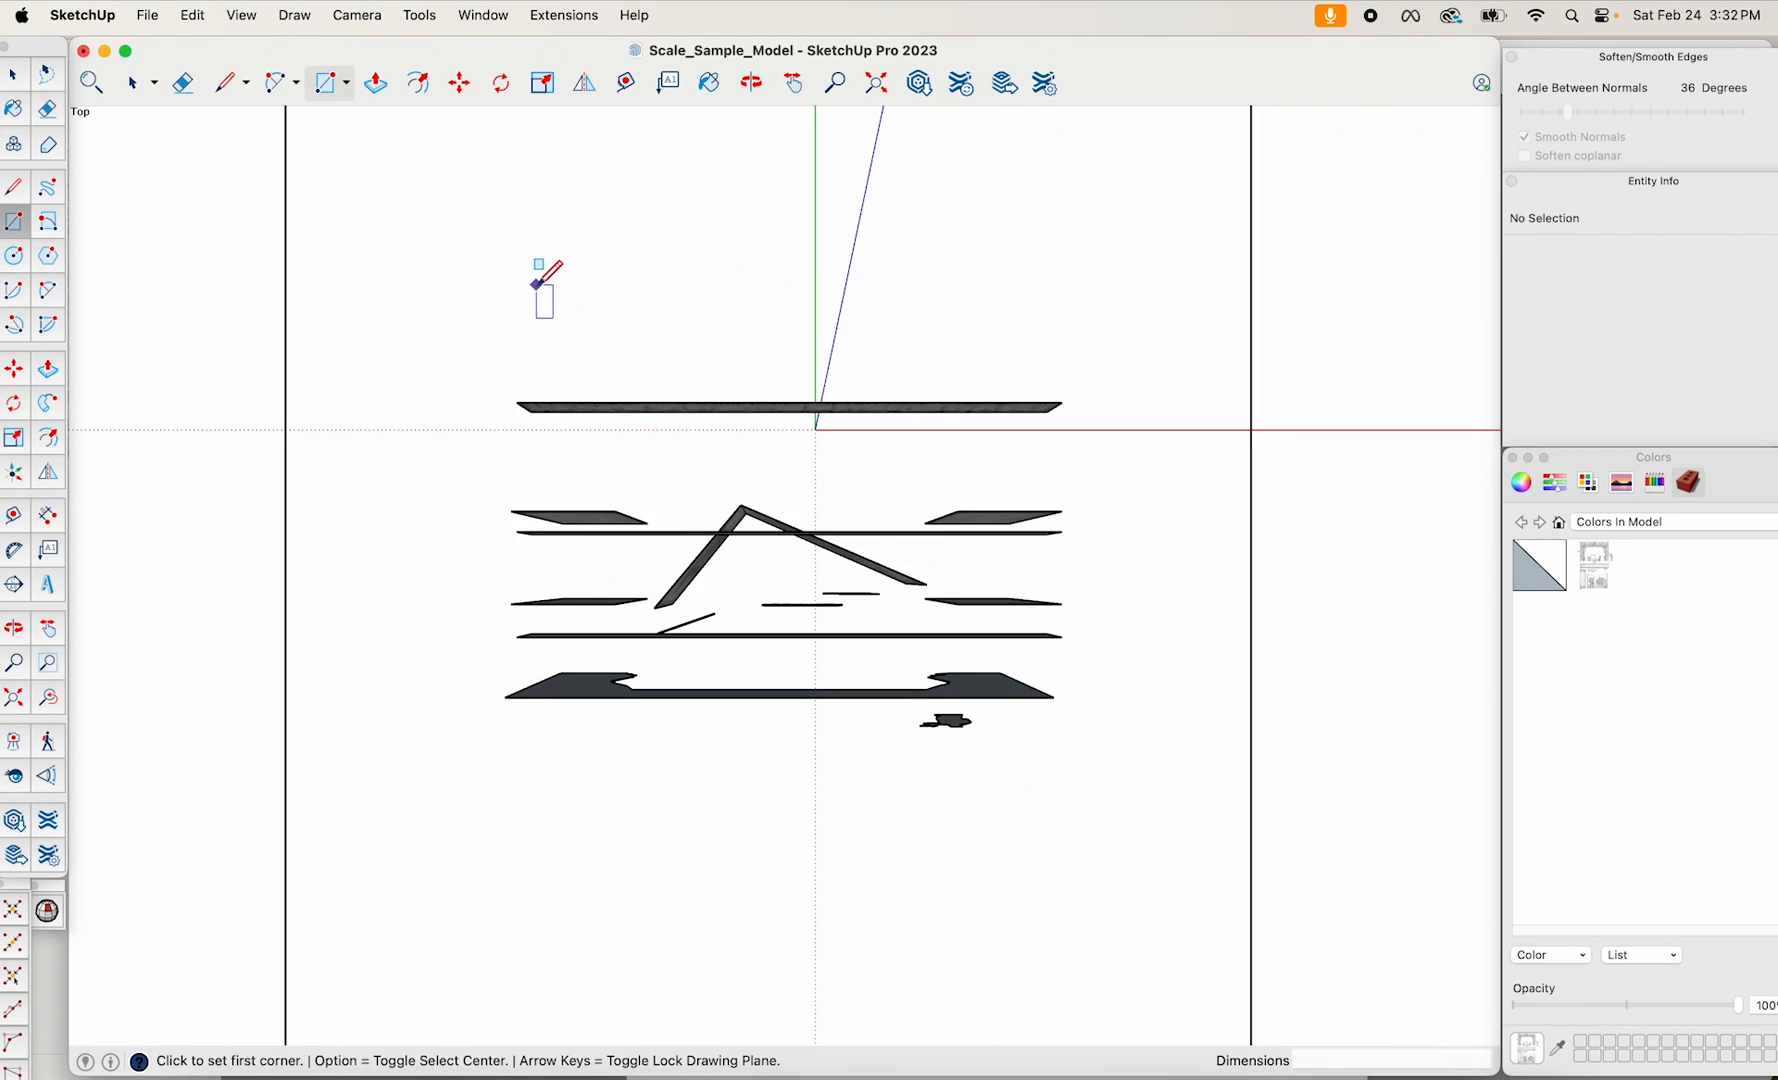
click(532, 247)
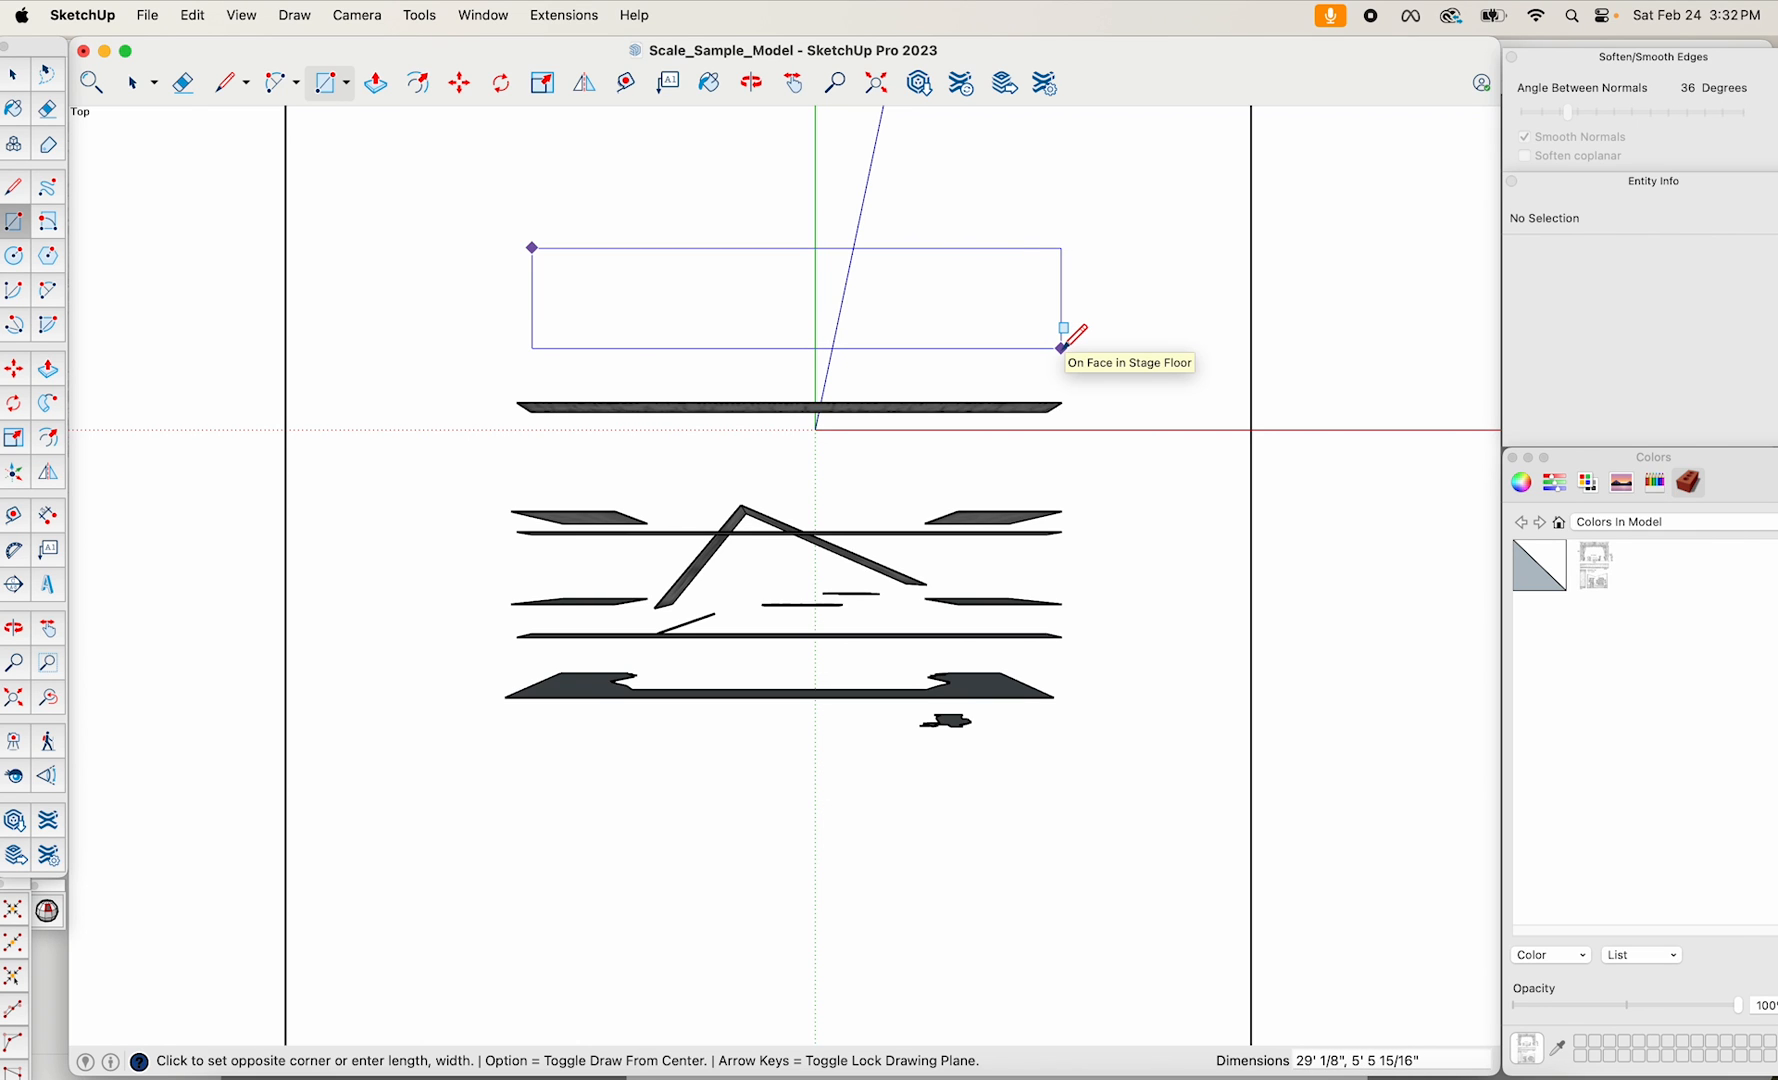
click(1062, 347)
Extrude the rectangle upward about 15' 9" into a block.
middle_drag(1190, 455, 830, 292)
key(p)
click(1128, 540)
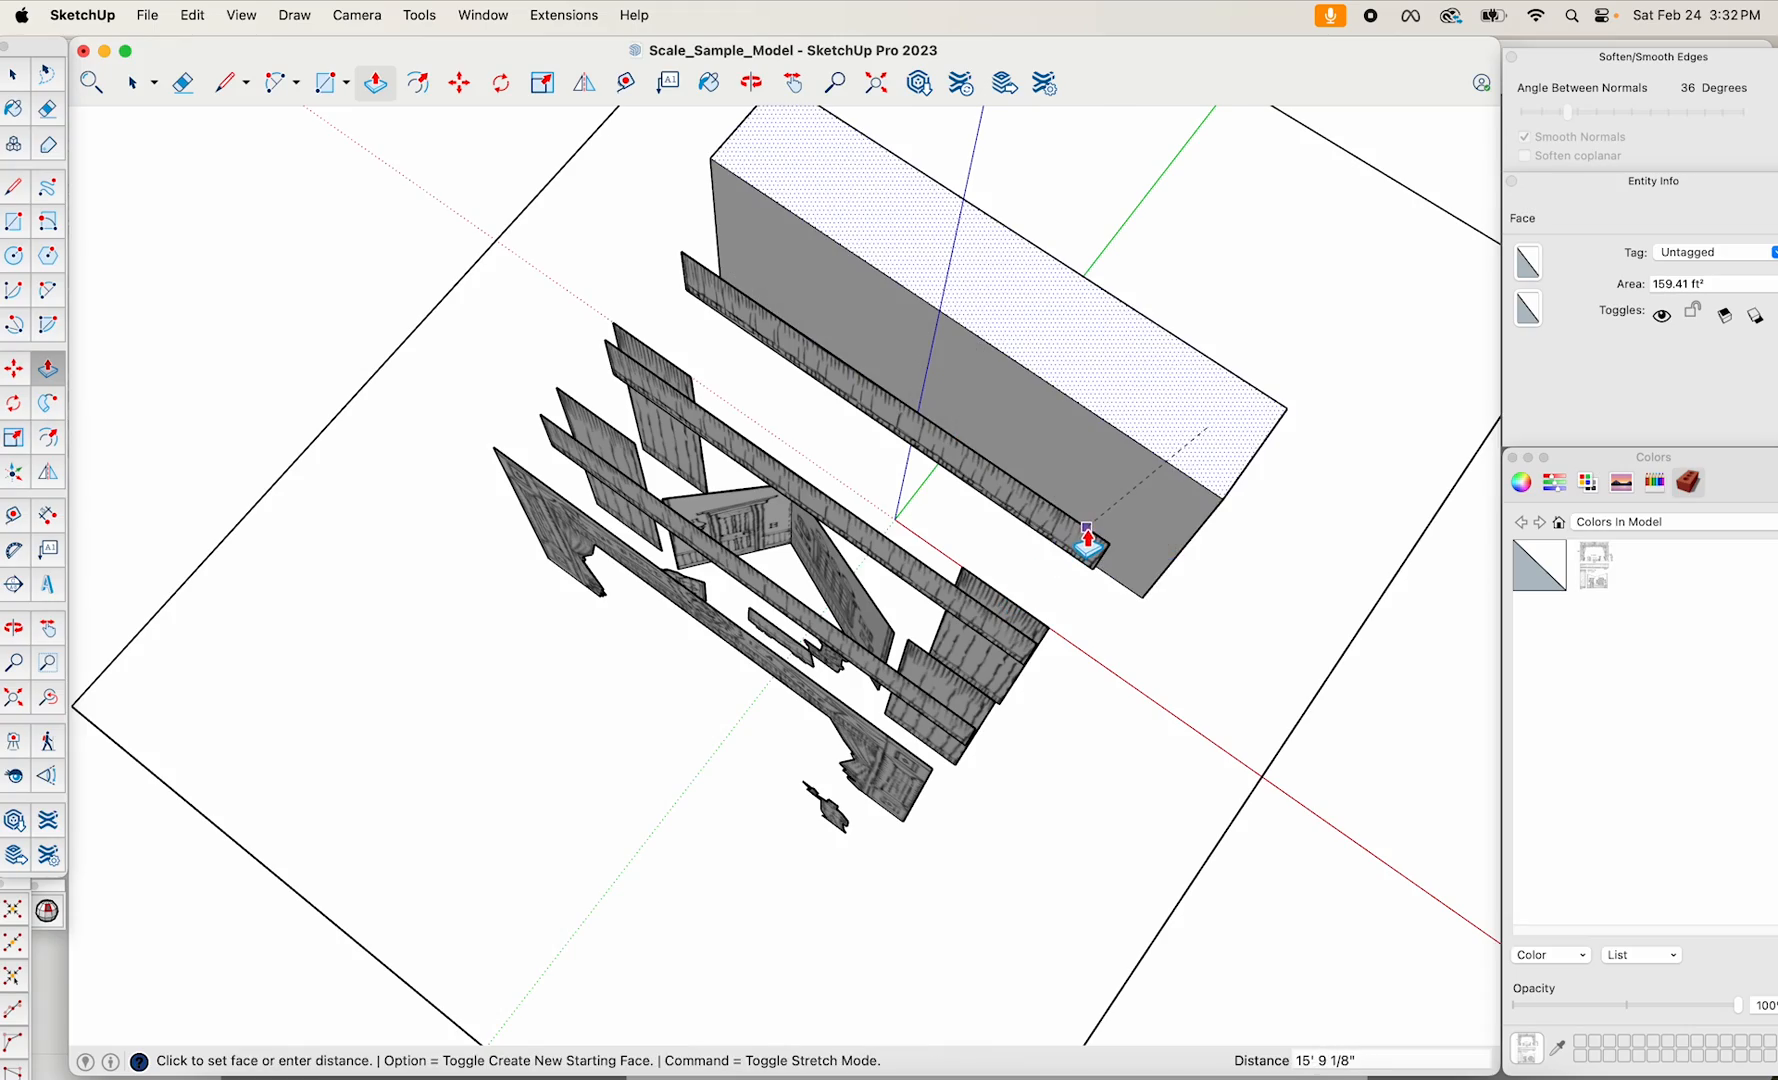
click(1088, 540)
mouse_move(1088, 540)
middle_down()
mouse_move(1026, 134)
mouse_move(1075, 512)
middle_up()
scroll(1194, 710, down, 8)
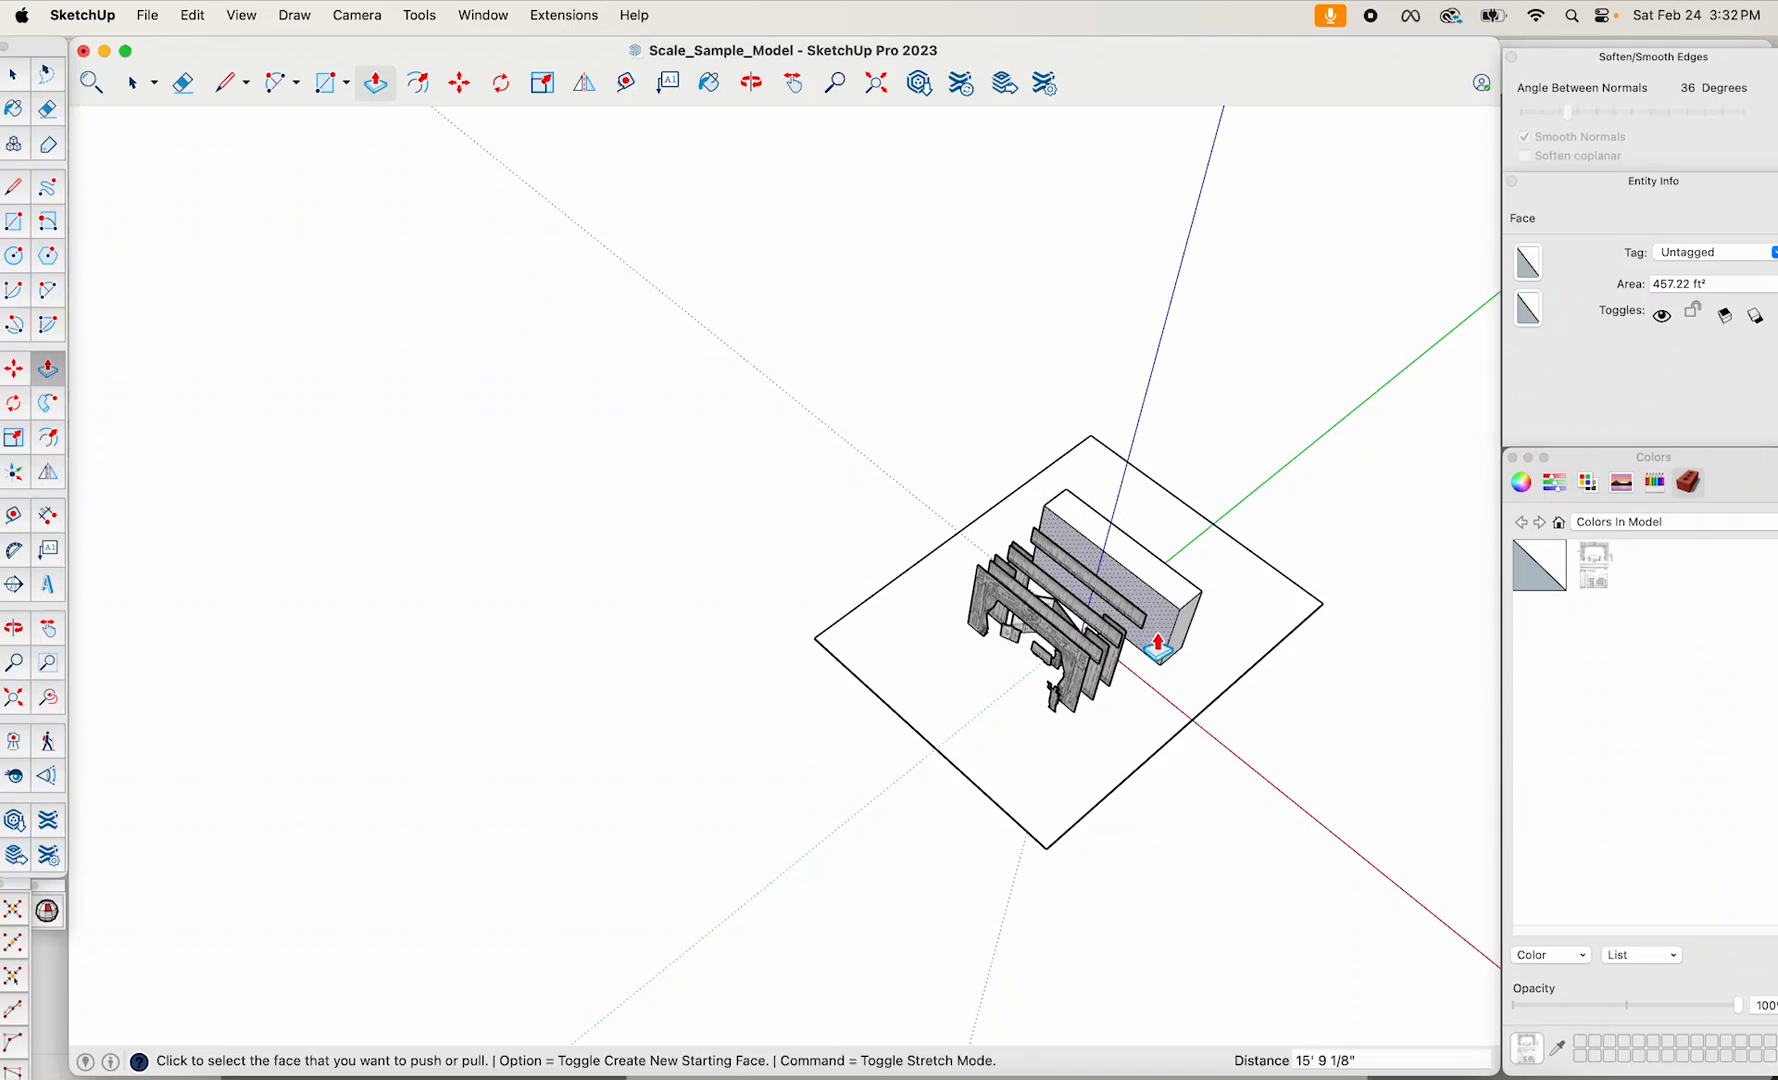
Move the whole block across the stage floor to the open area in front of the proscenium.
key(space)
click(1178, 651)
key(m)
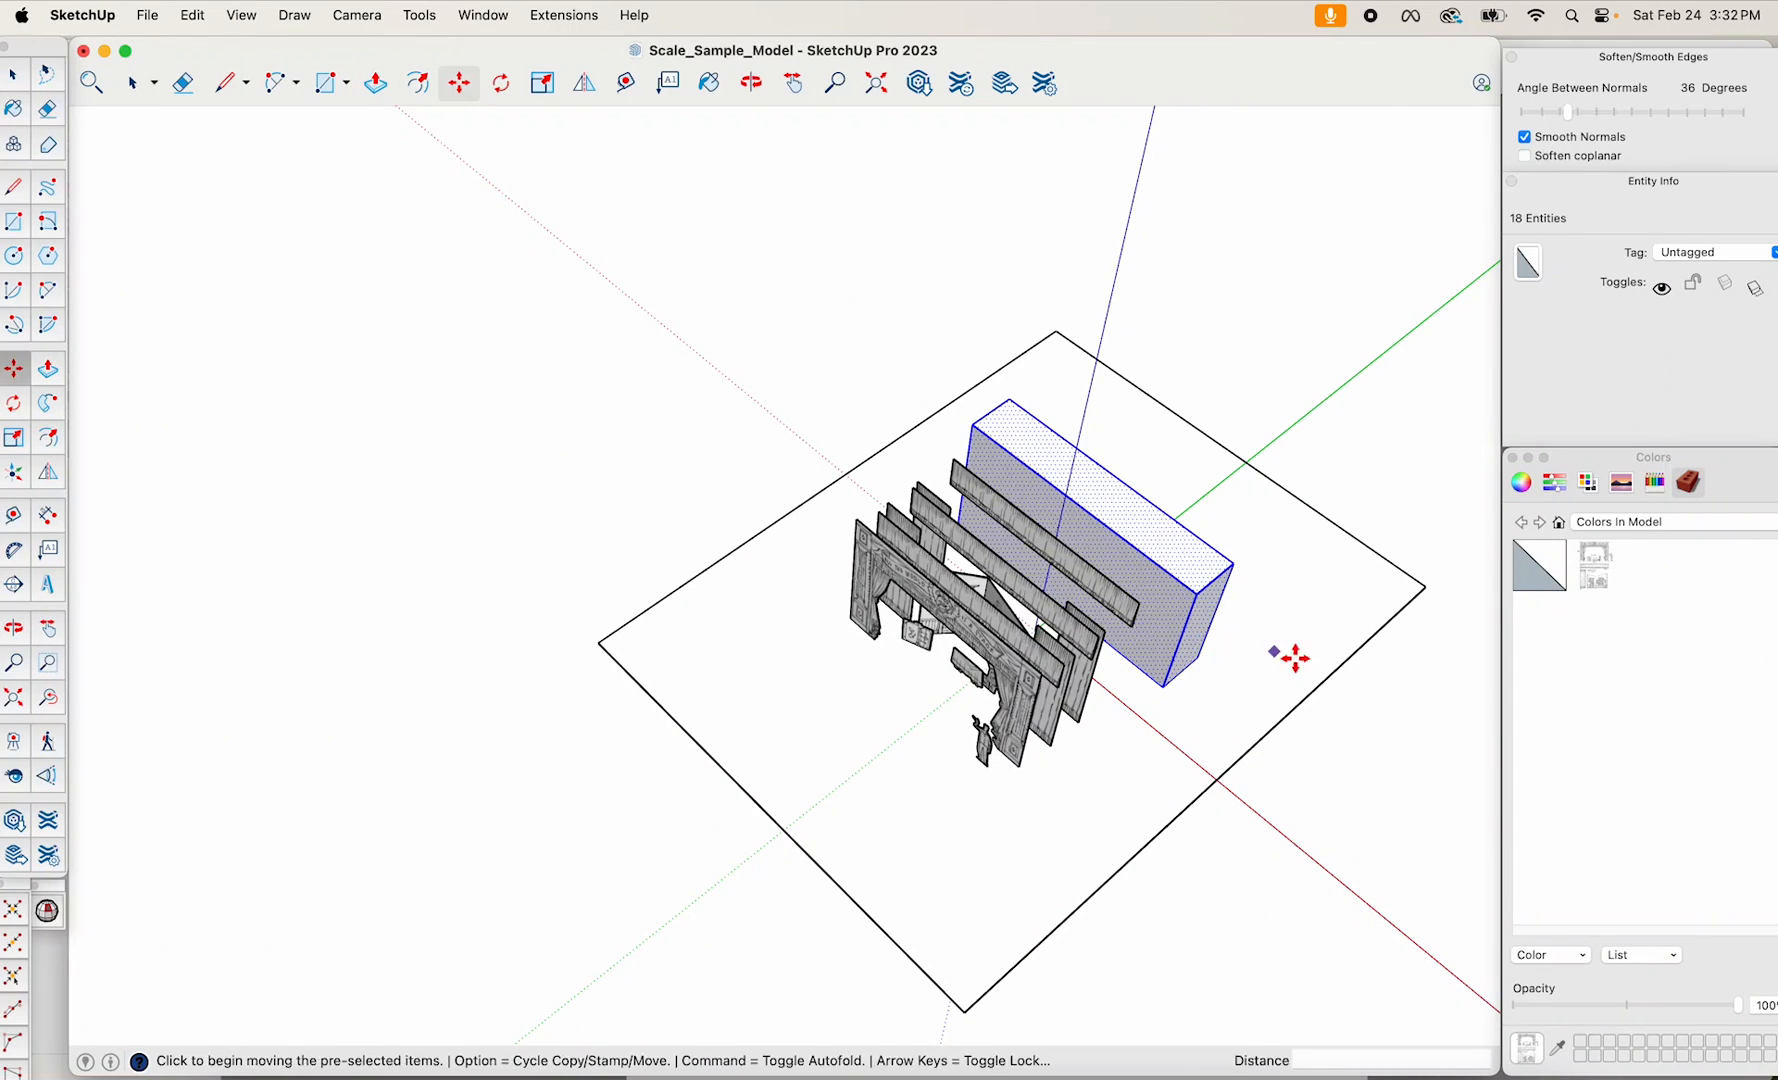
click(1204, 658)
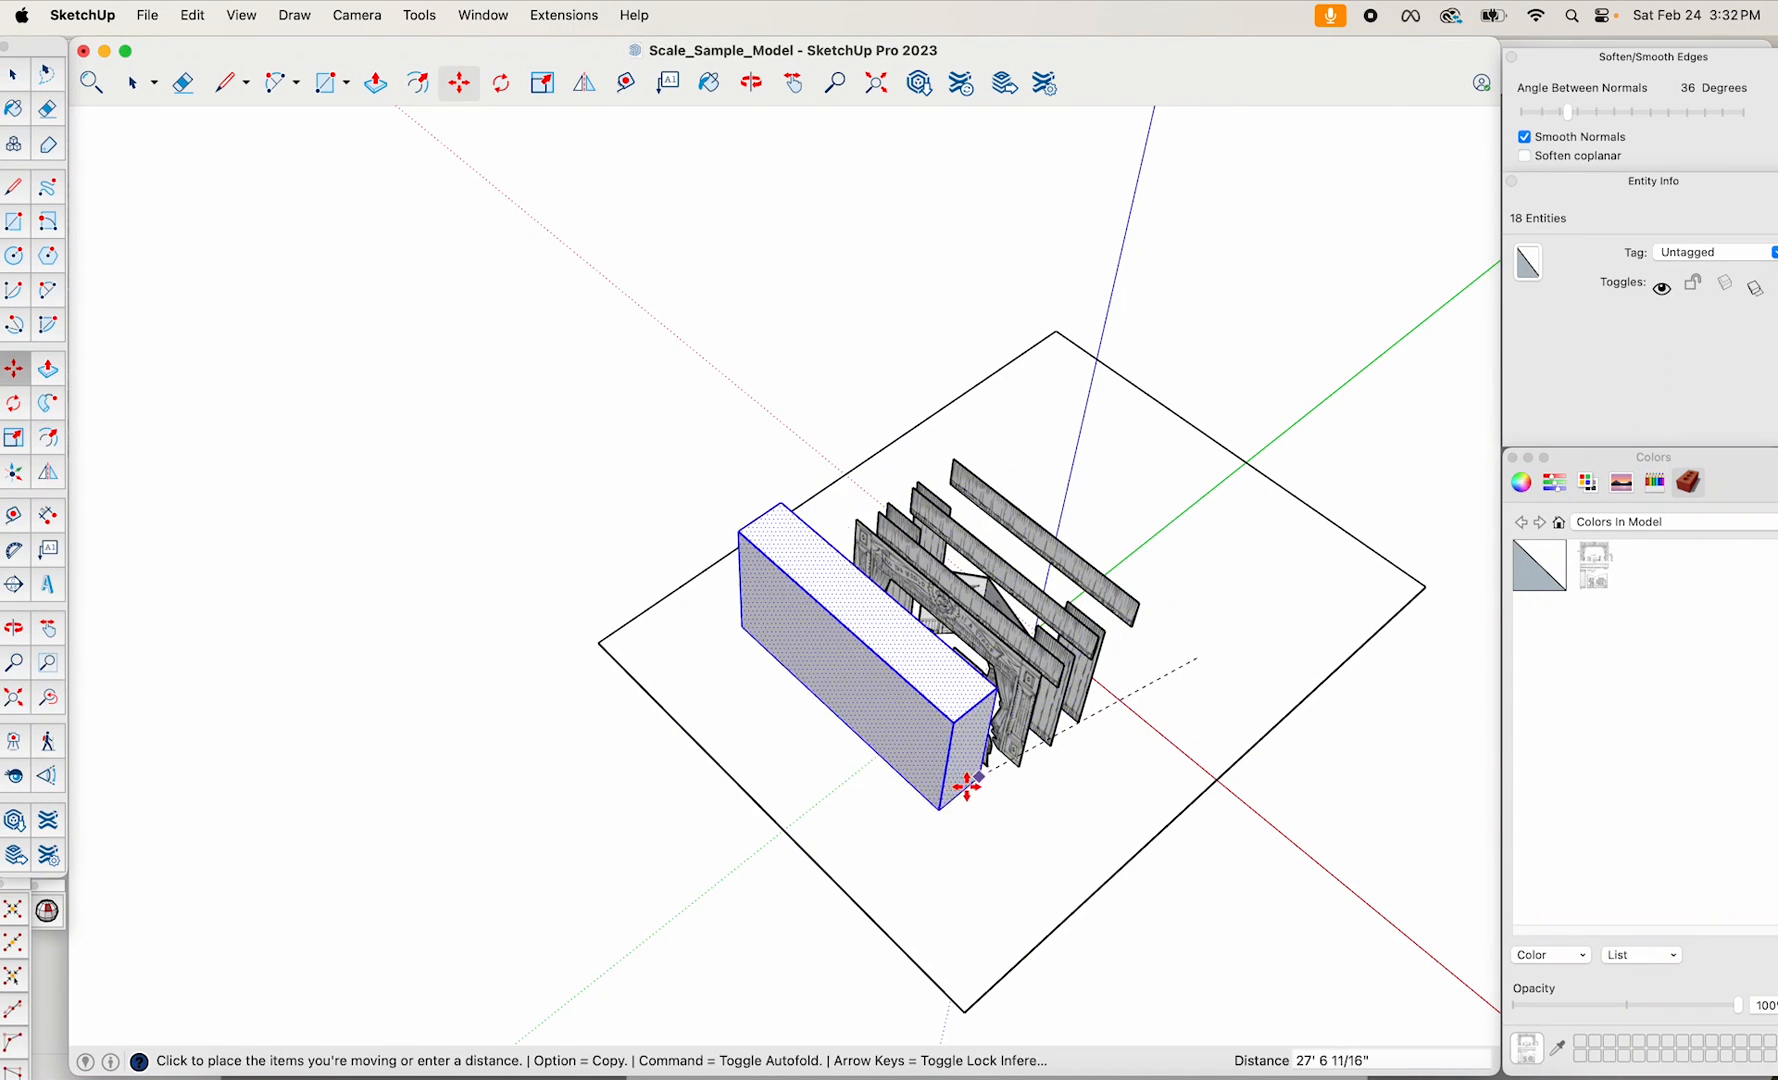
click(949, 877)
Draw a two-point arc on the block's top face between its two front corners, bulging toward the back edge.
middle_drag(859, 730, 1083, 762)
scroll(1044, 639, up, 6)
middle_drag(1054, 622, 1124, 526)
scroll(960, 490, up, 3)
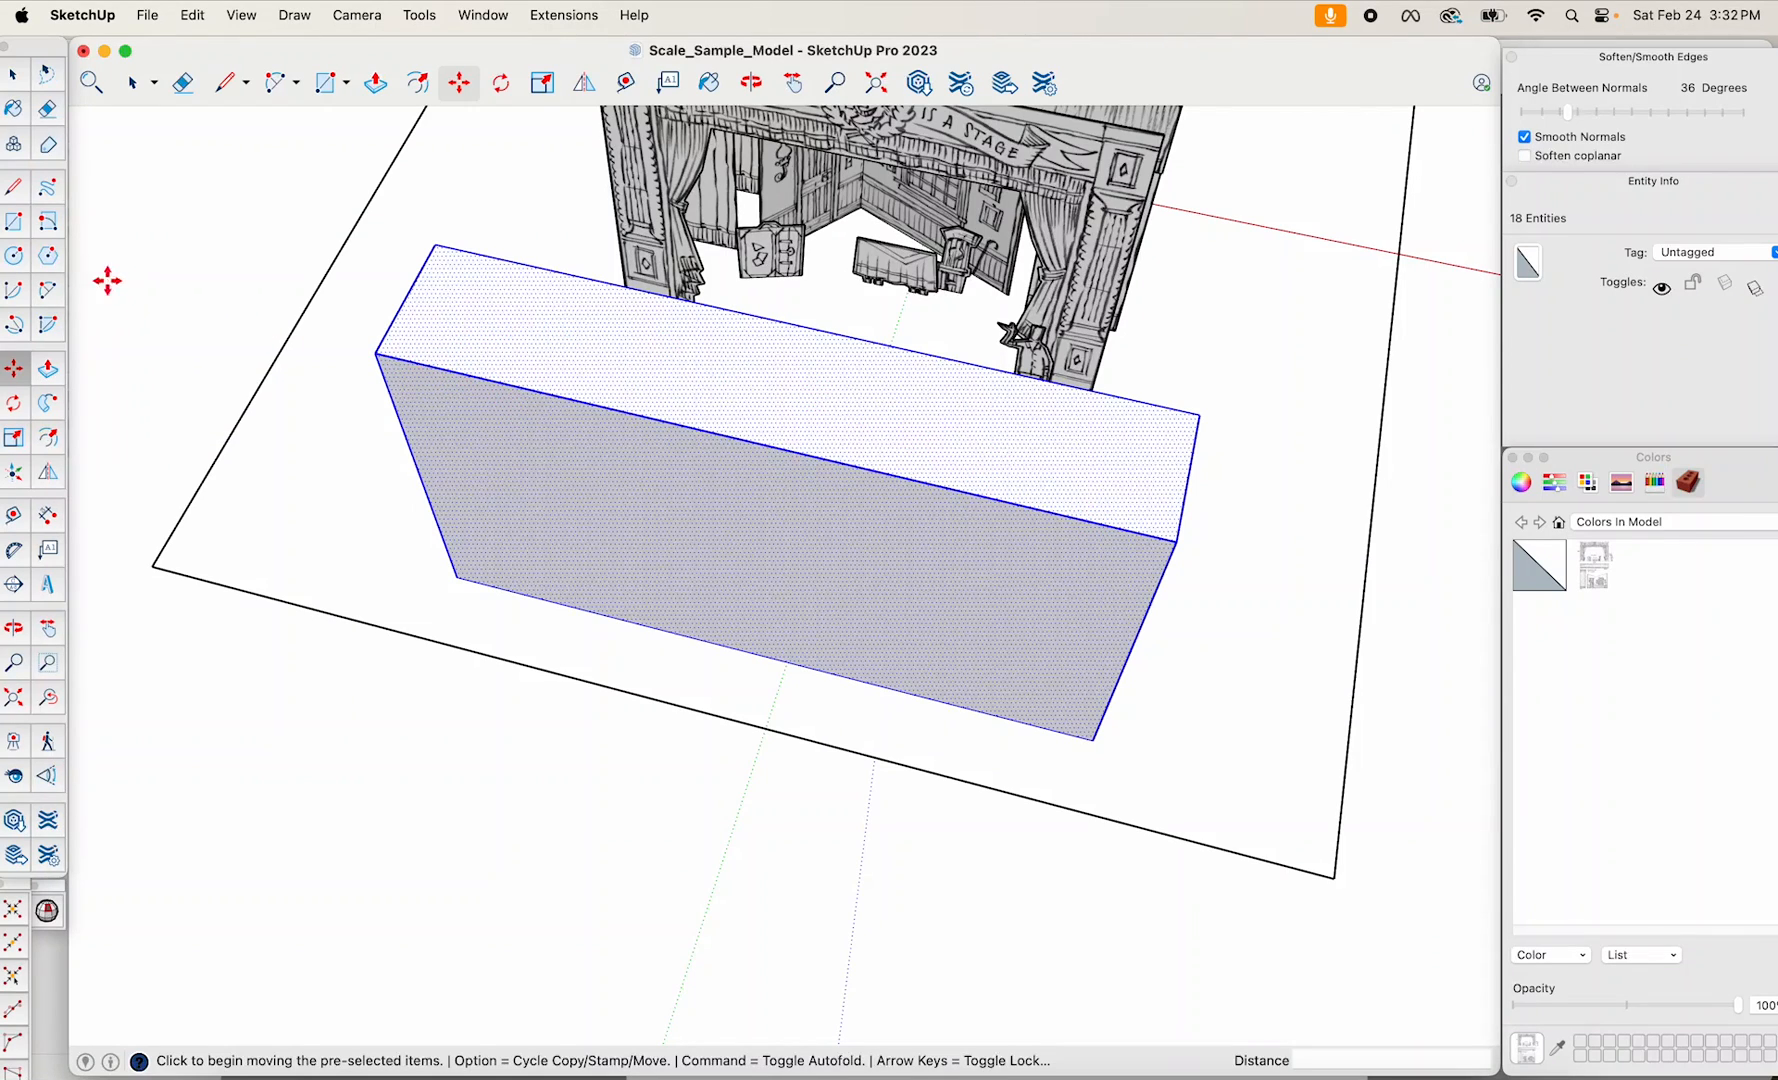
click(47, 292)
click(376, 352)
click(1178, 538)
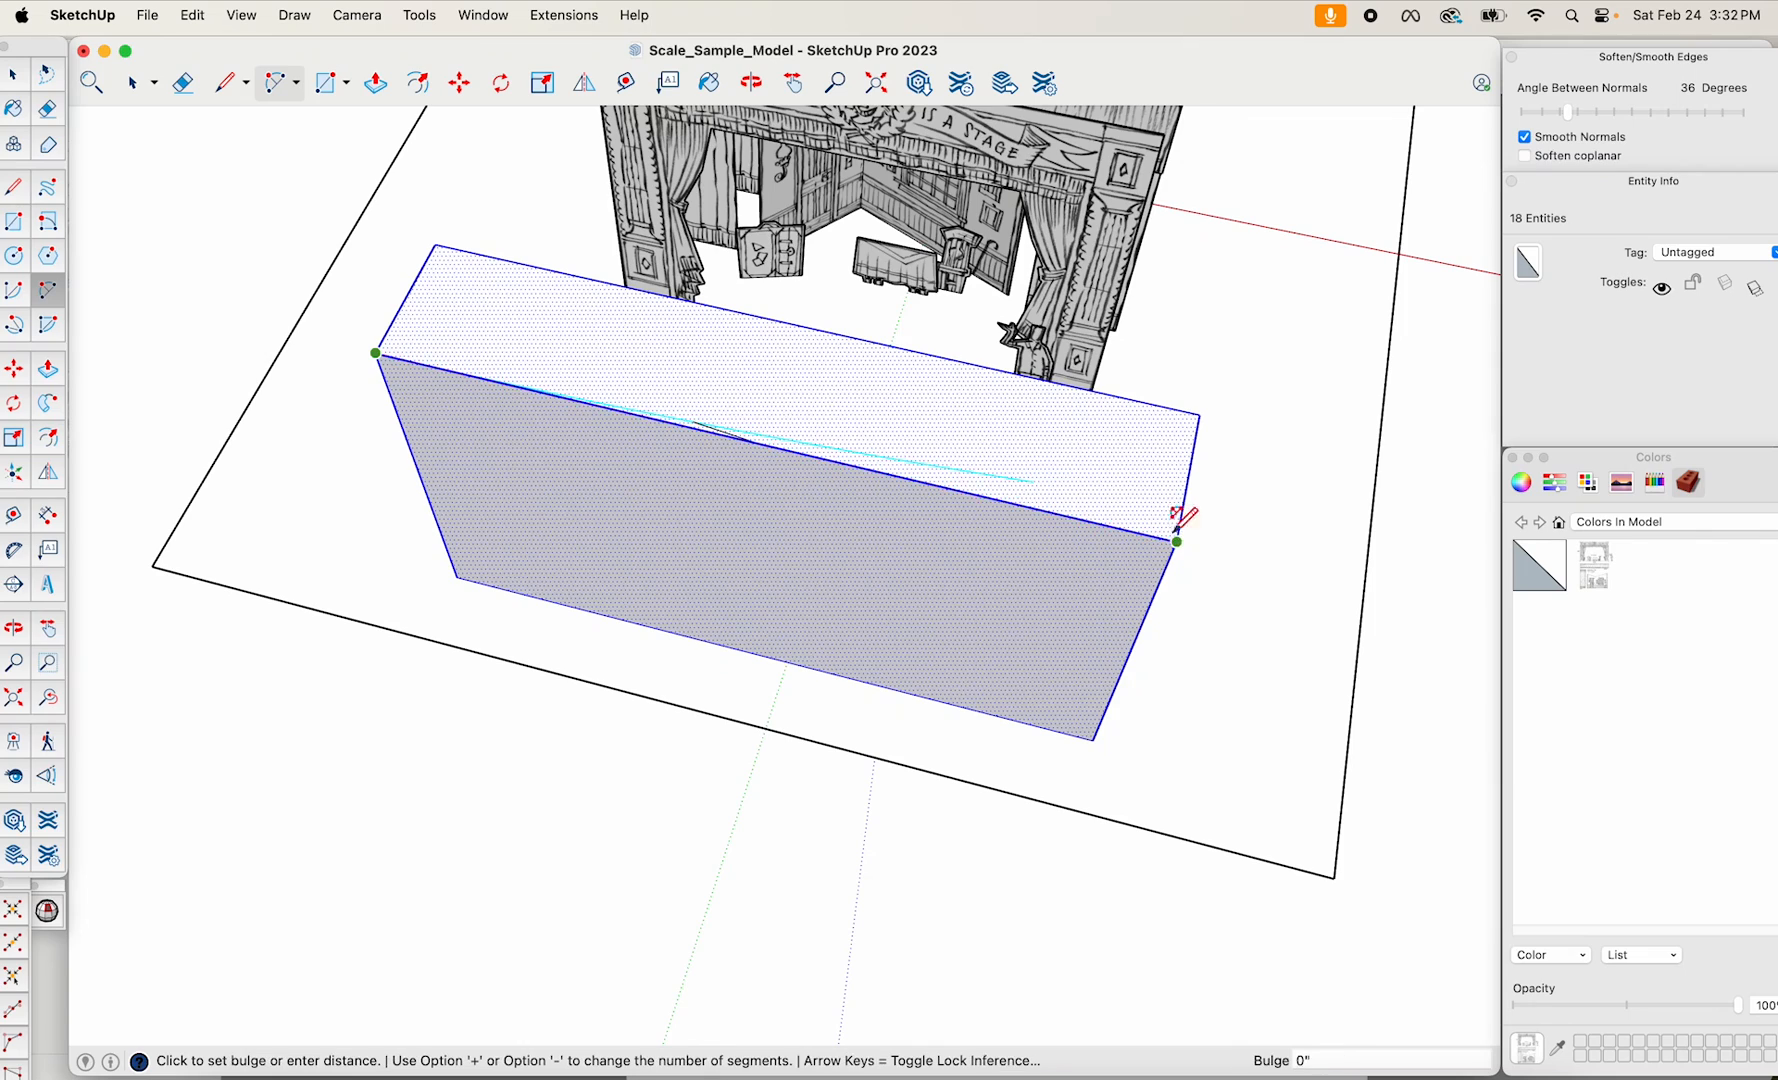
click(1009, 402)
Push the arc segment down through the full height of the block to cut out a concave front.
click(850, 449)
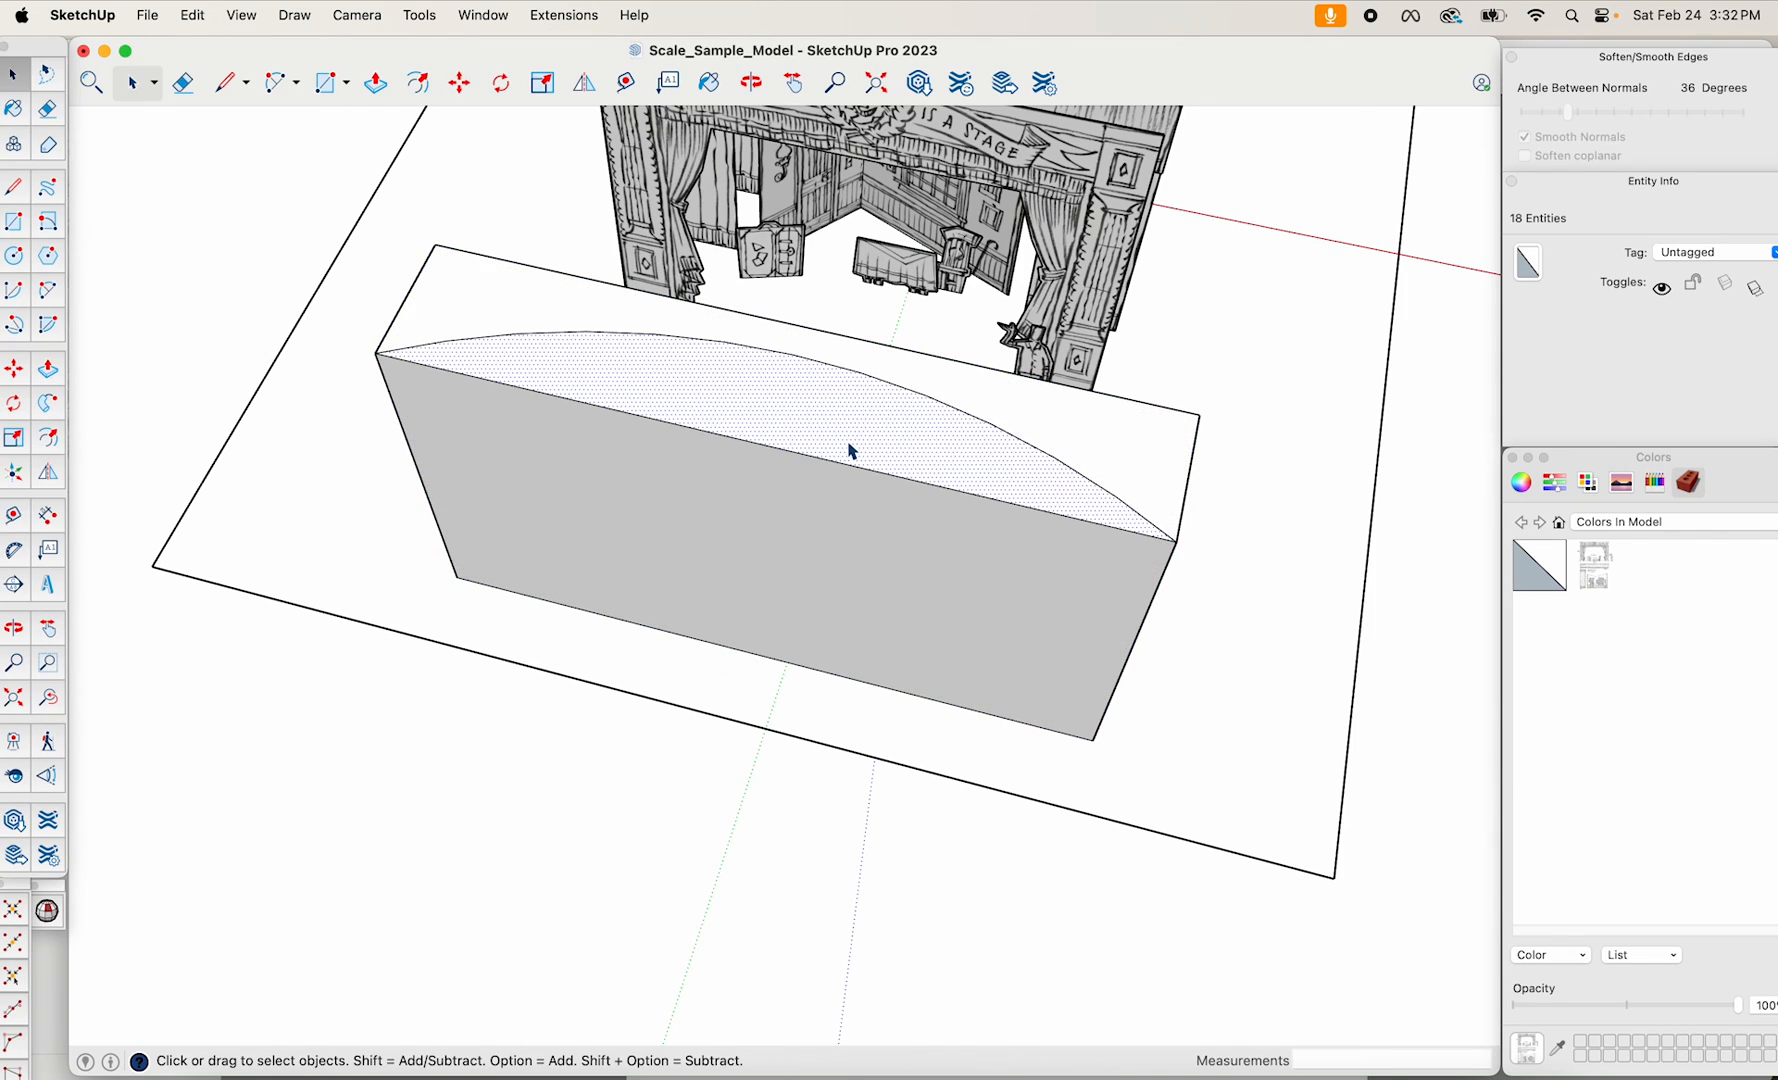
key(p)
click(830, 429)
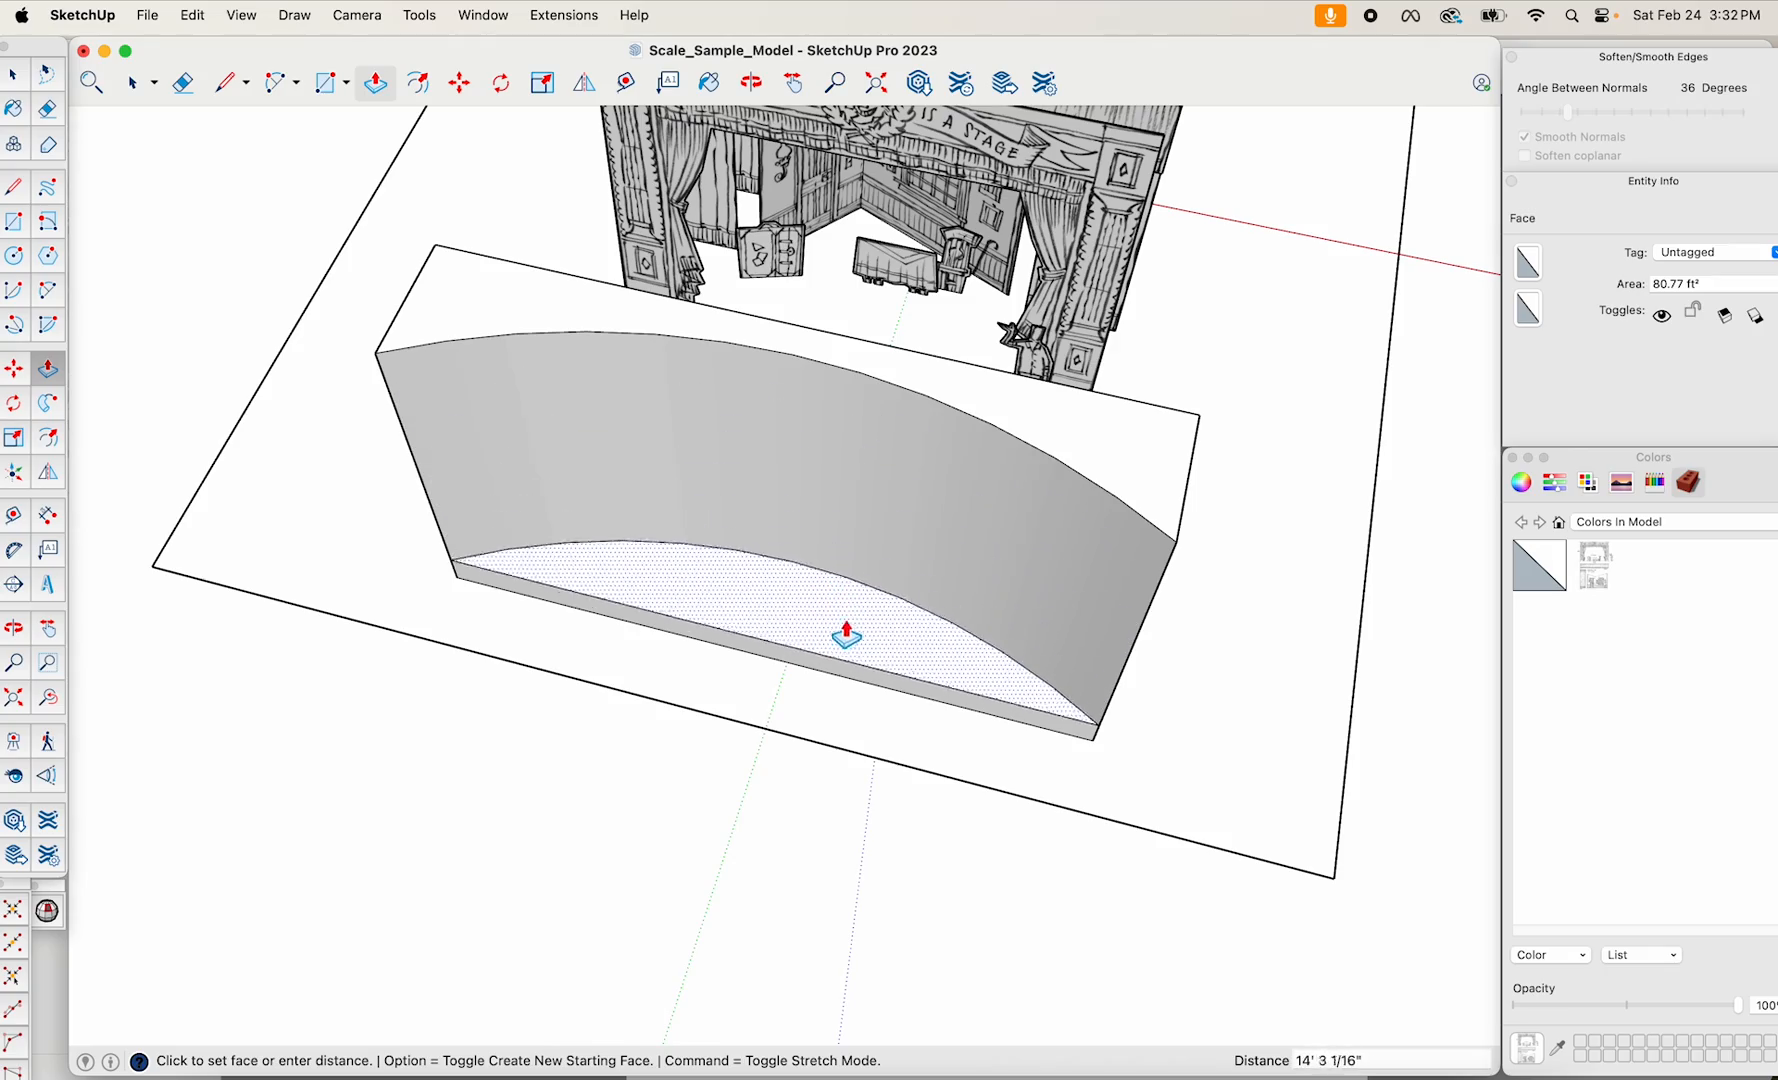
click(865, 714)
Make the entire curved block into a component with the definition name Curved Backdrop.
middle_drag(865, 714, 988, 578)
triple_click(955, 538)
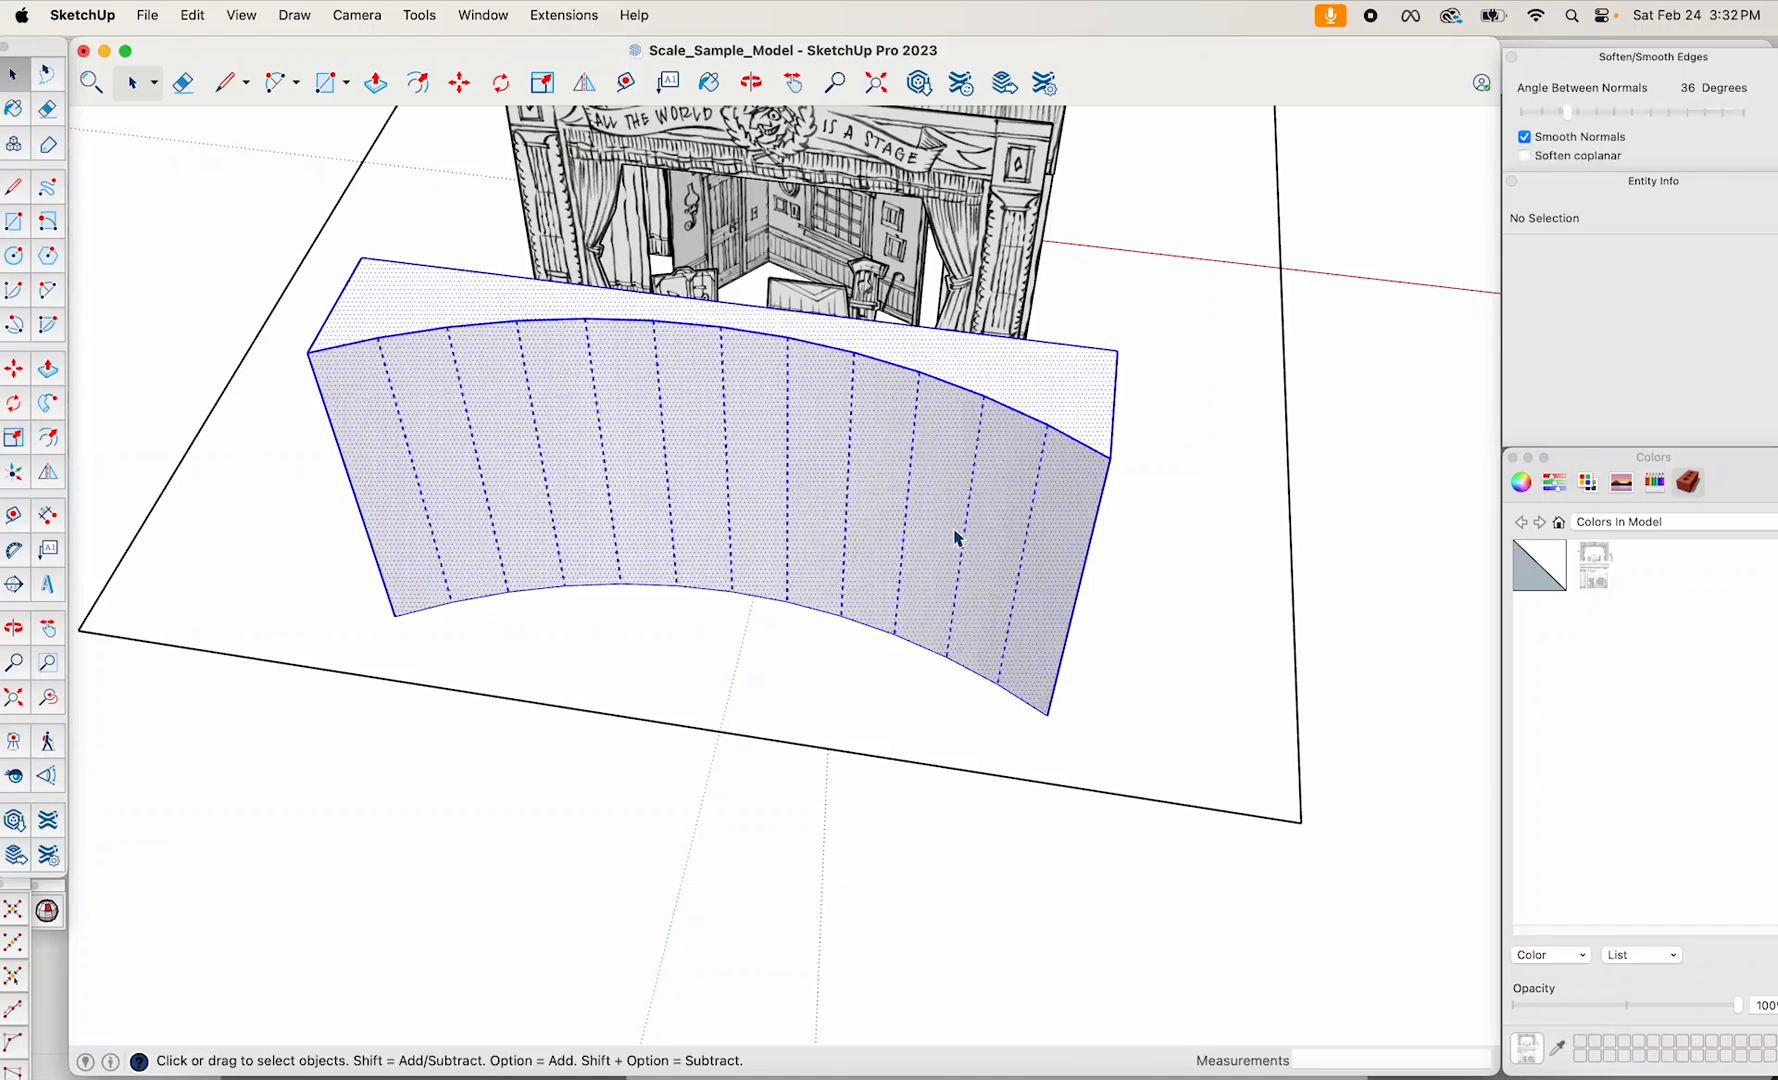
right_click(955, 526)
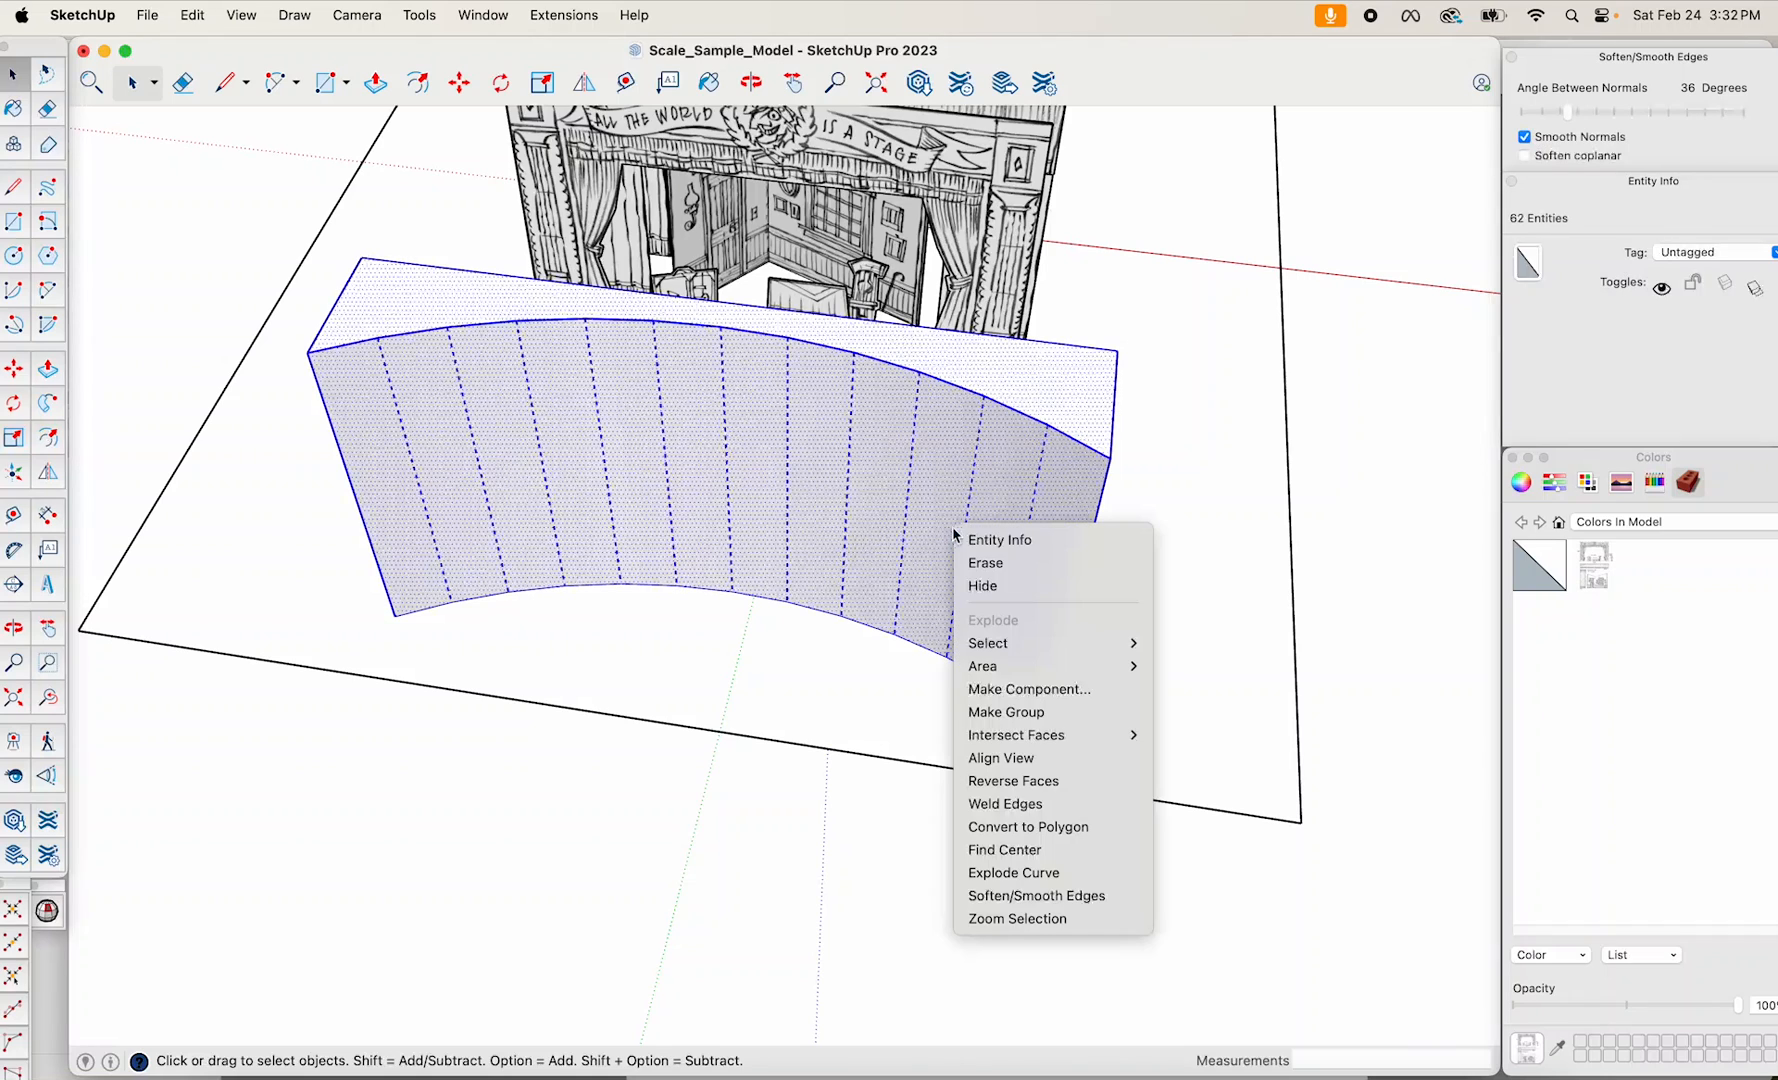
click(1035, 698)
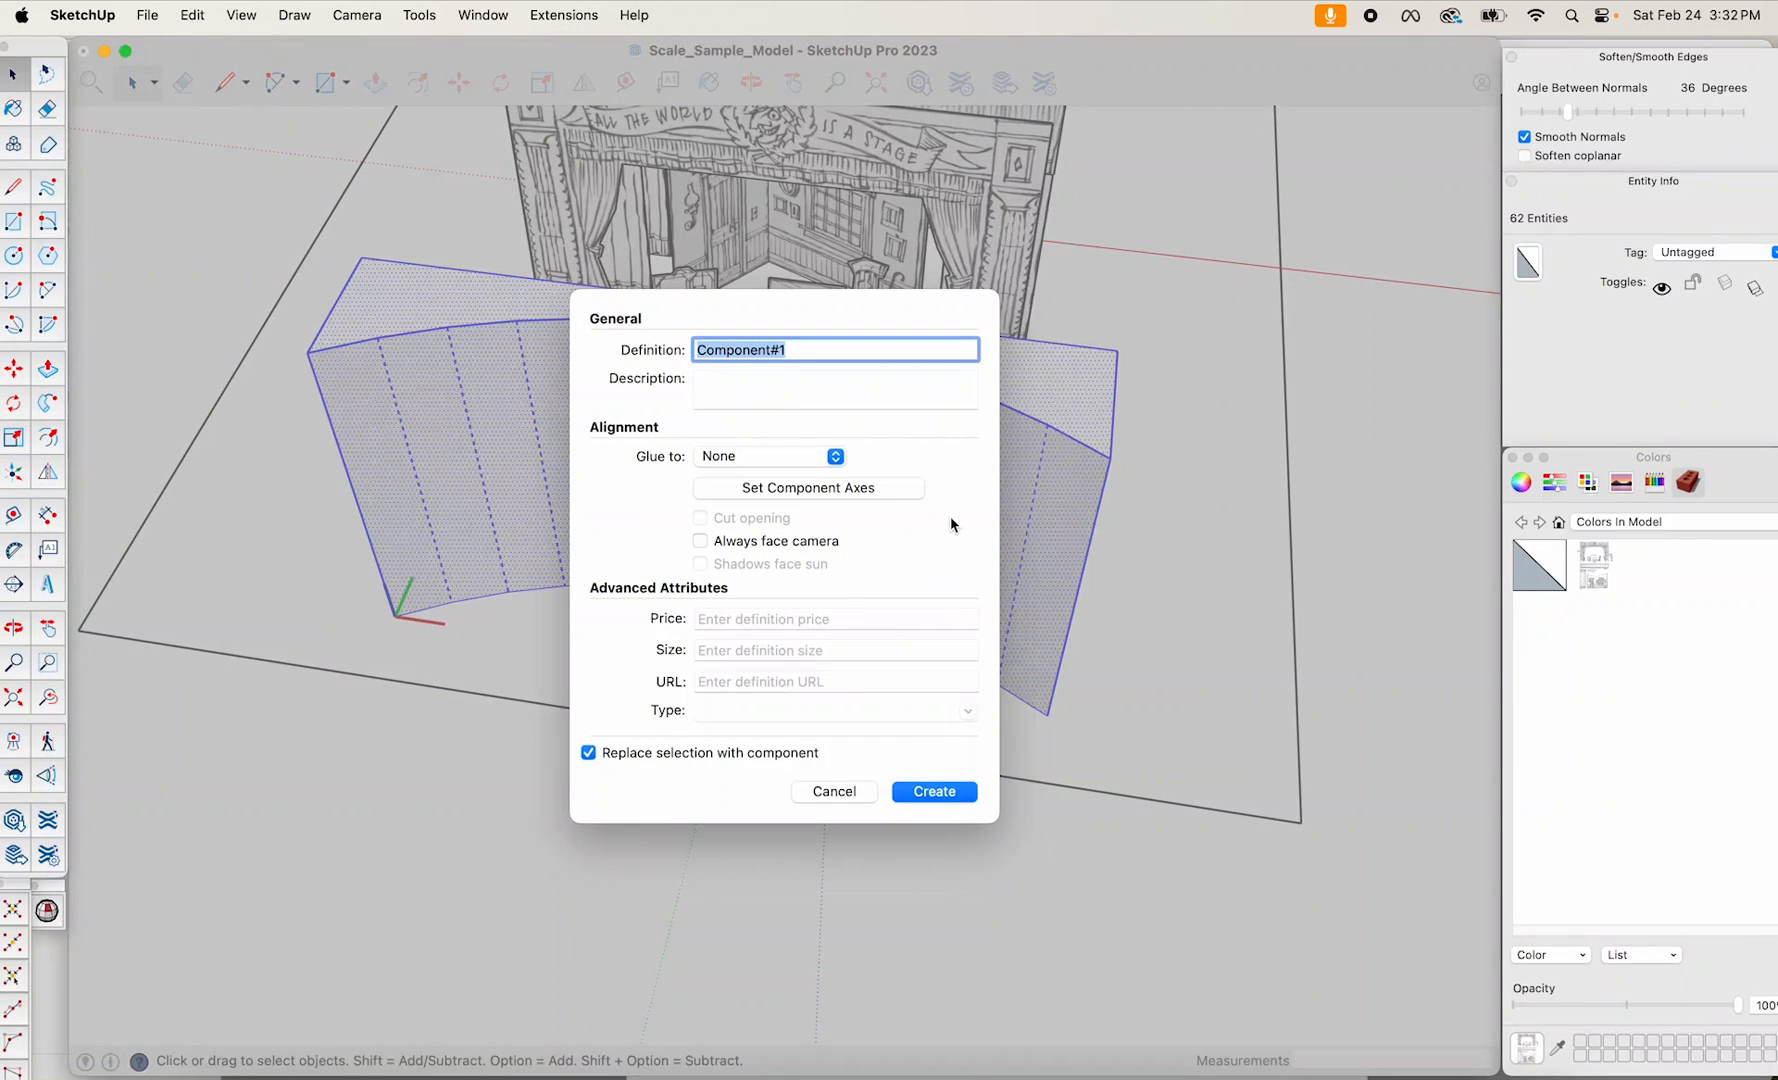
text(Curved Backdrop)
key(Return)
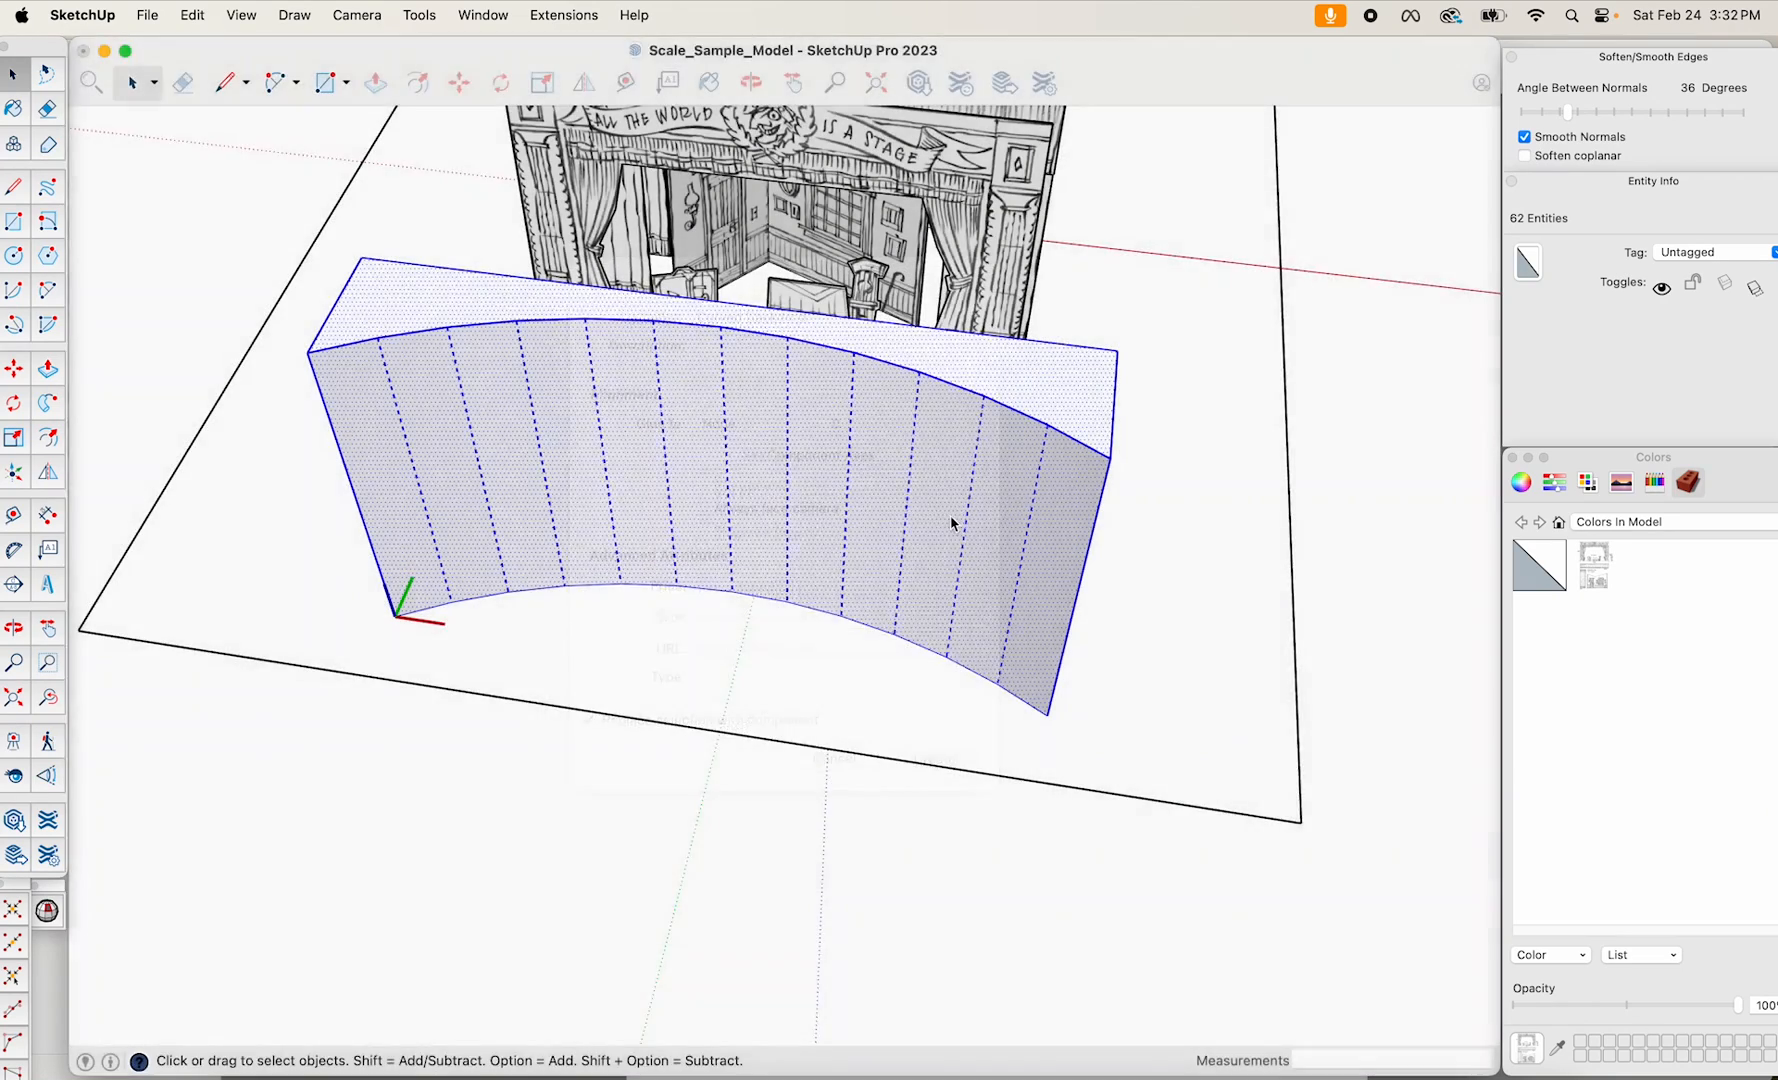
click(846, 660)
Draw a flat rectangle across the open front of the curved backdrop, between one upper front corner and the opposite lower front corner.
middle_drag(893, 675, 986, 449)
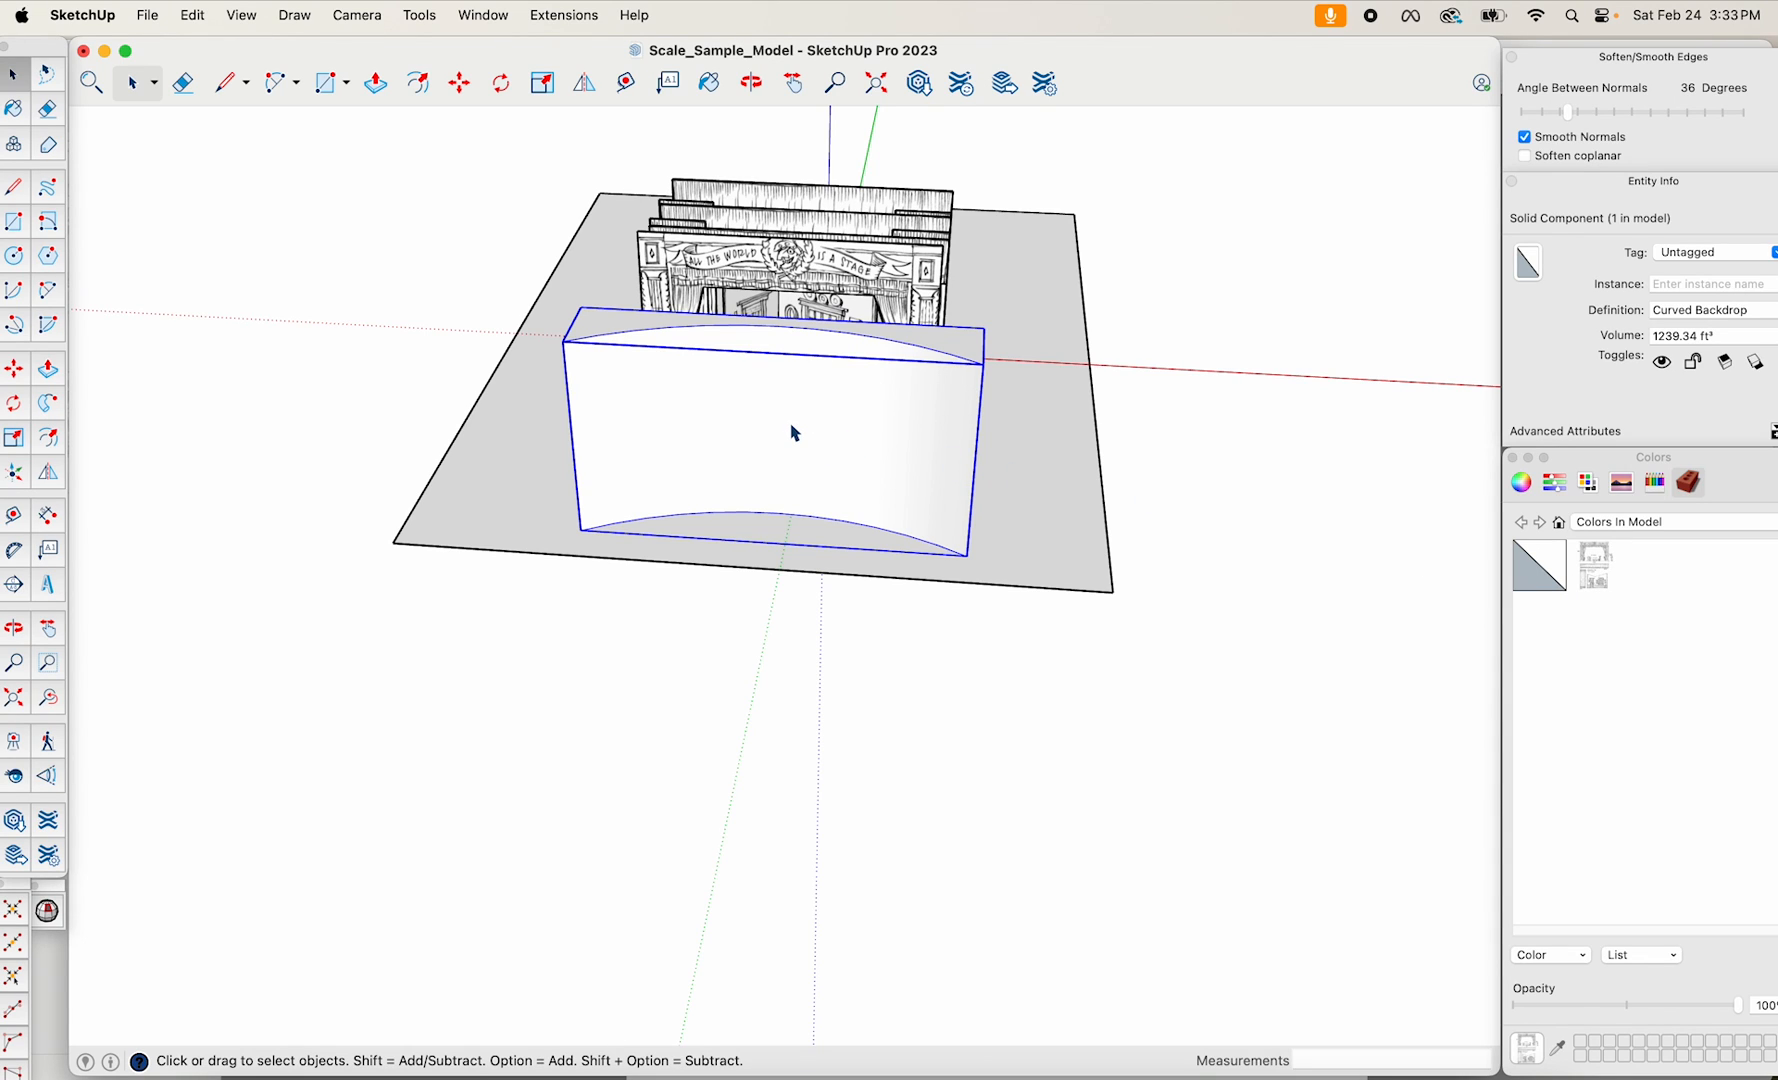
scroll(799, 428, up, 2)
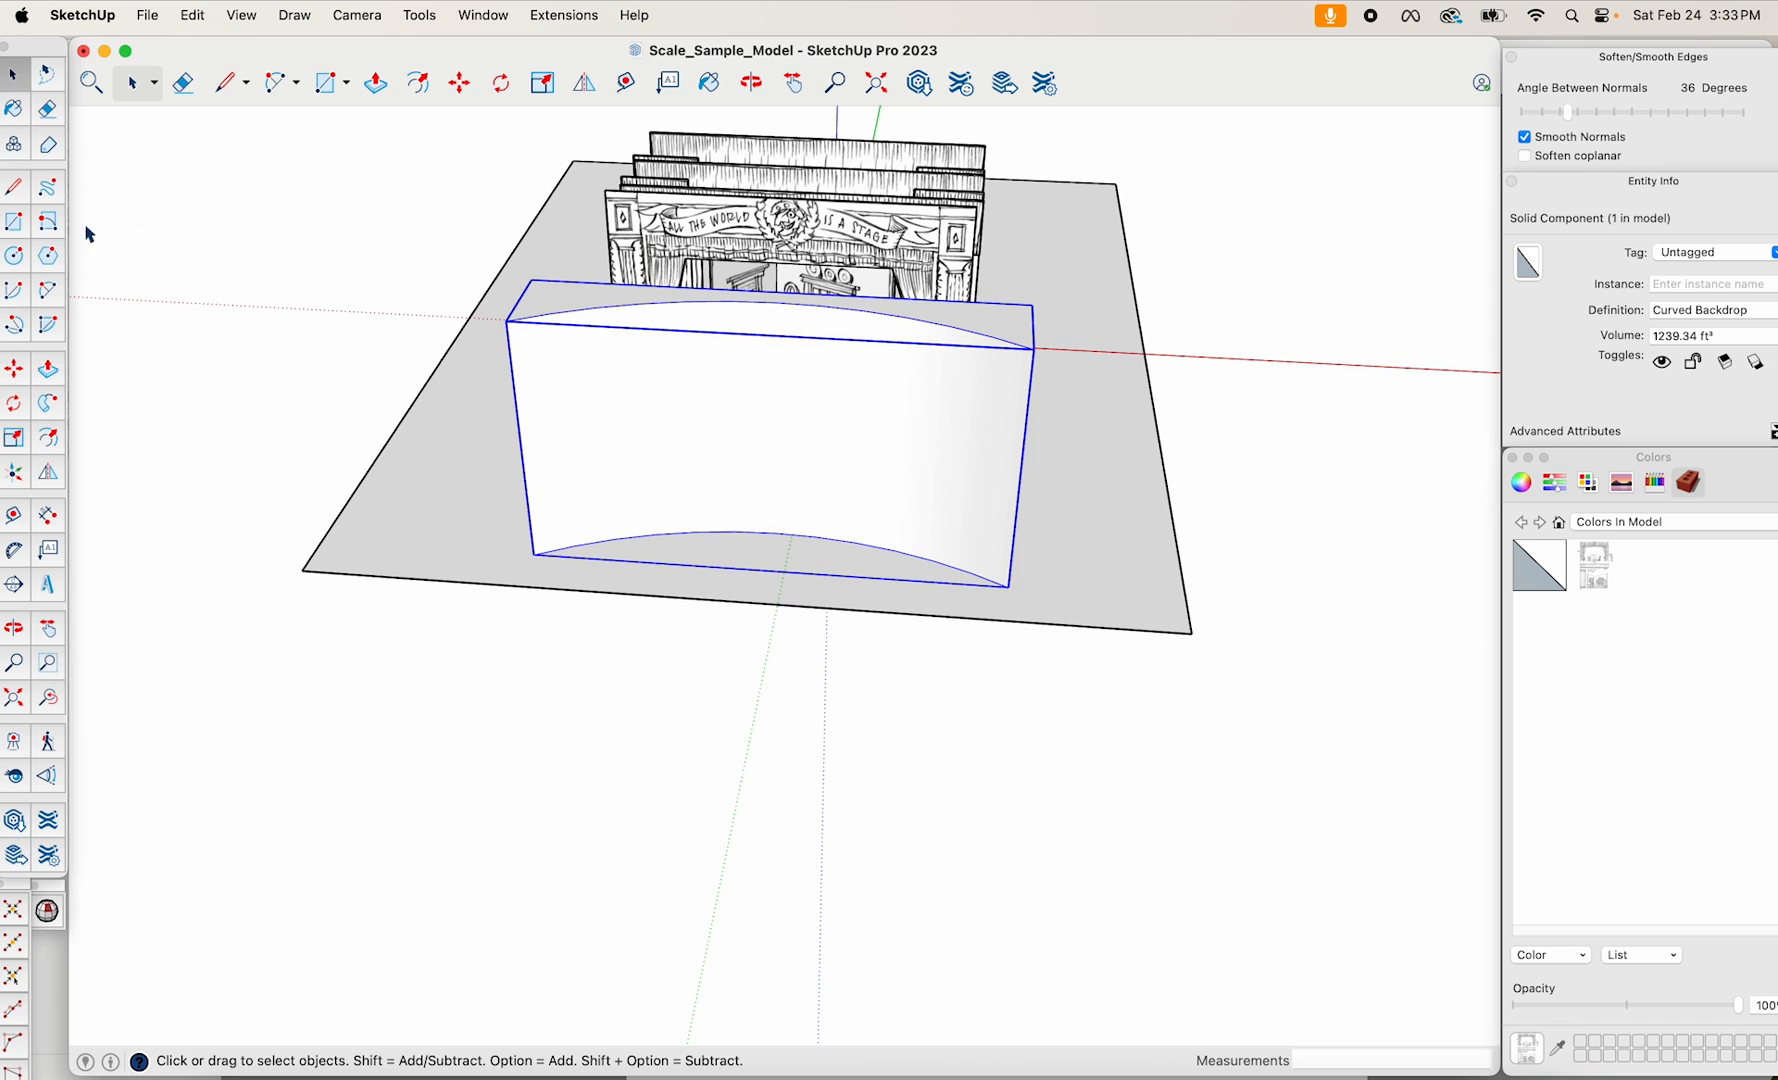
click(25, 227)
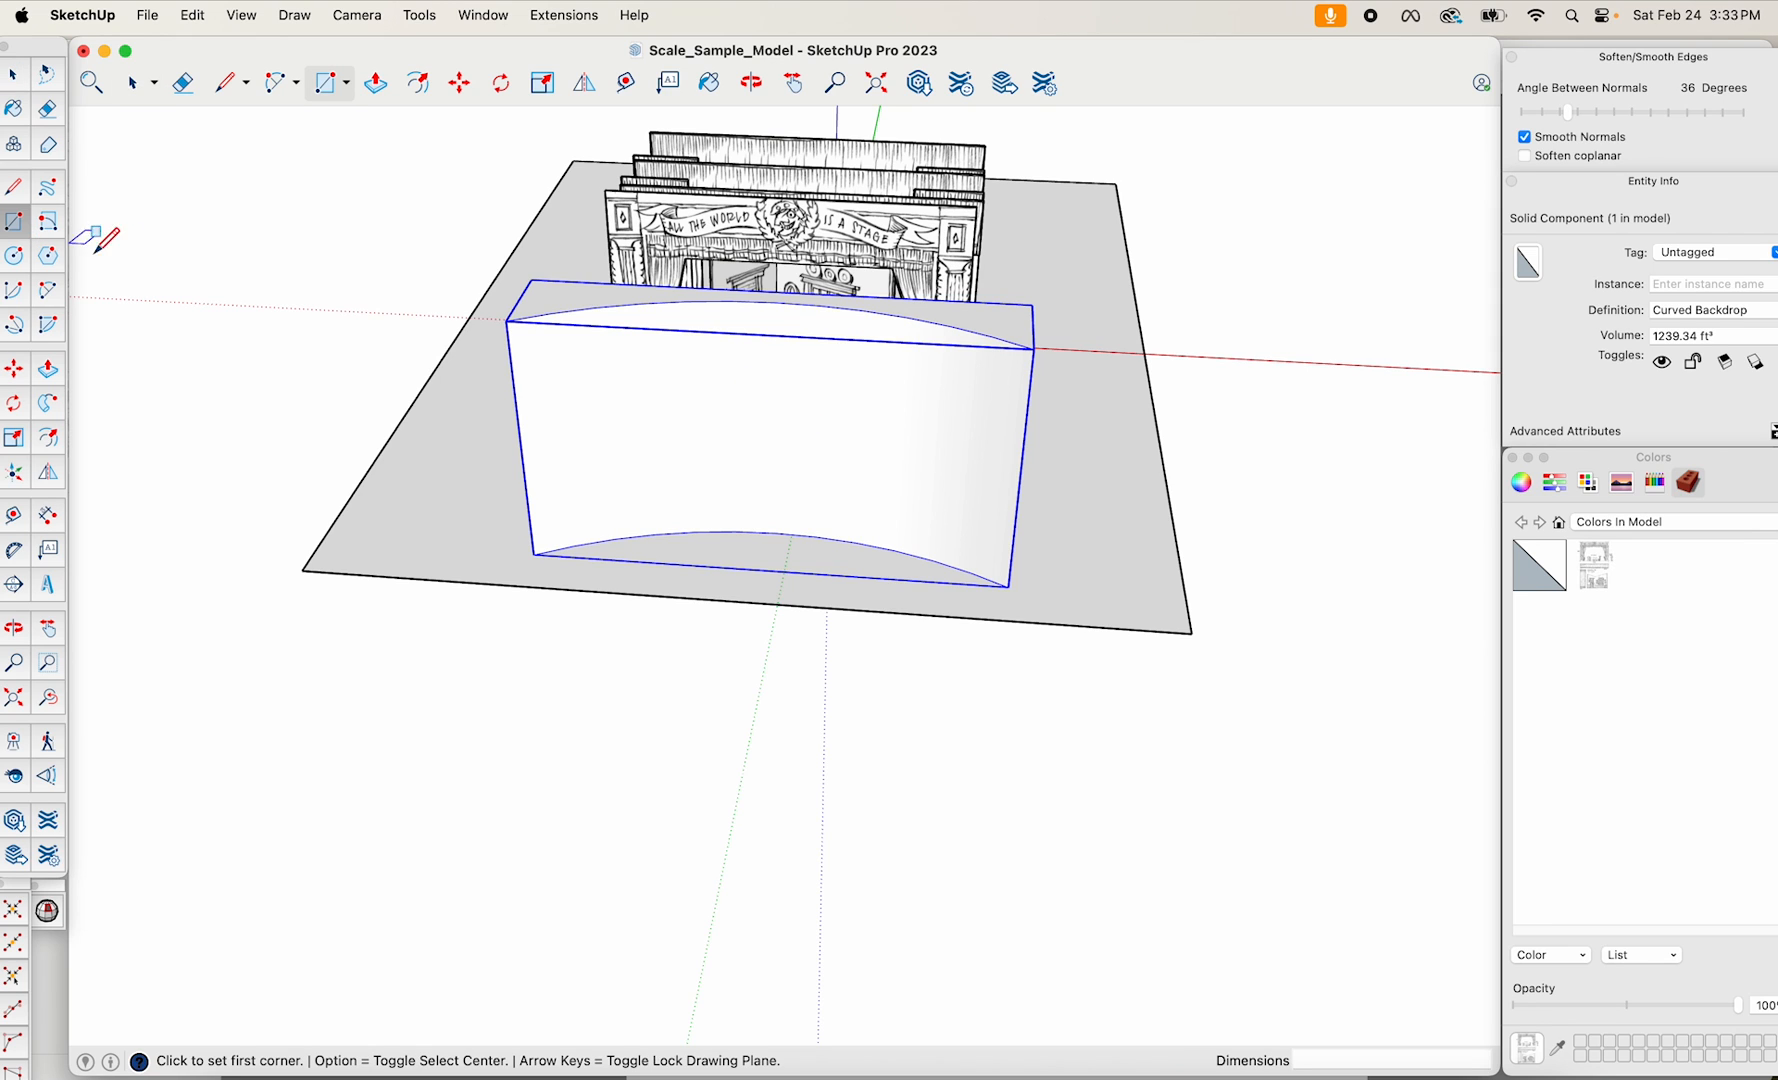
click(508, 320)
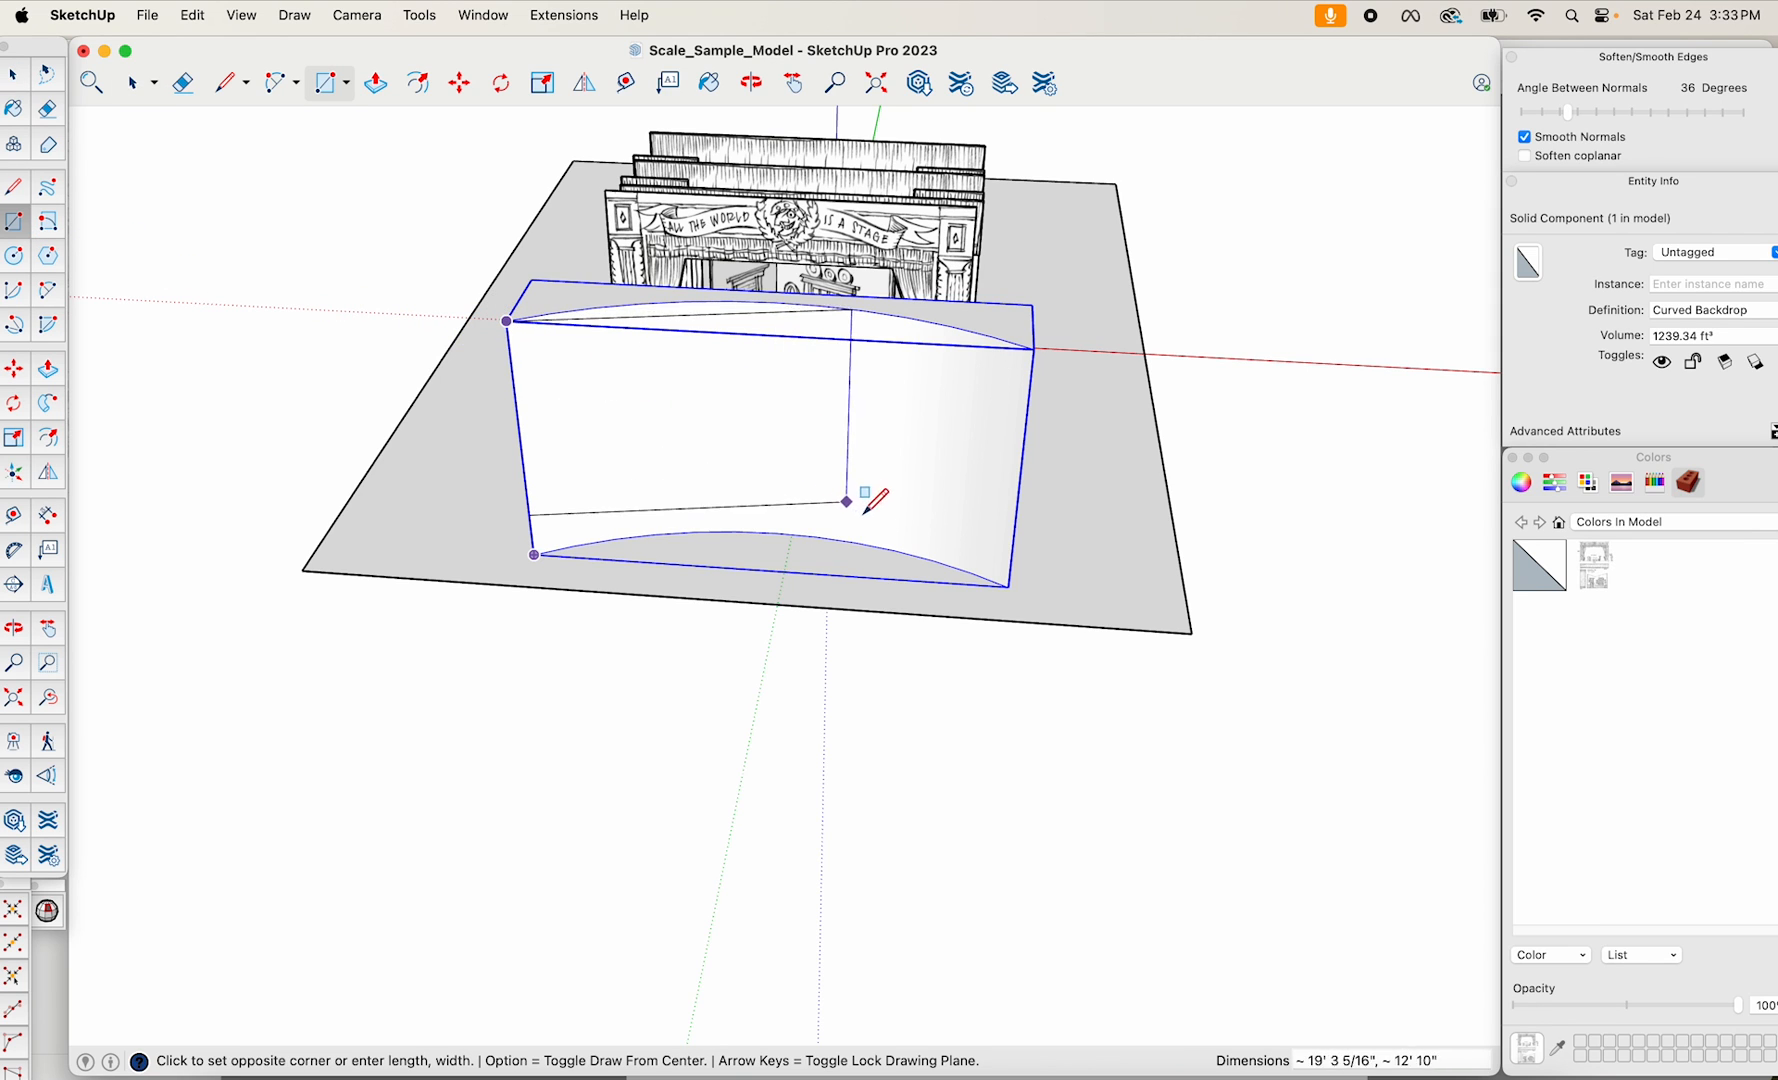
click(1009, 587)
middle_drag(1011, 586, 596, 548)
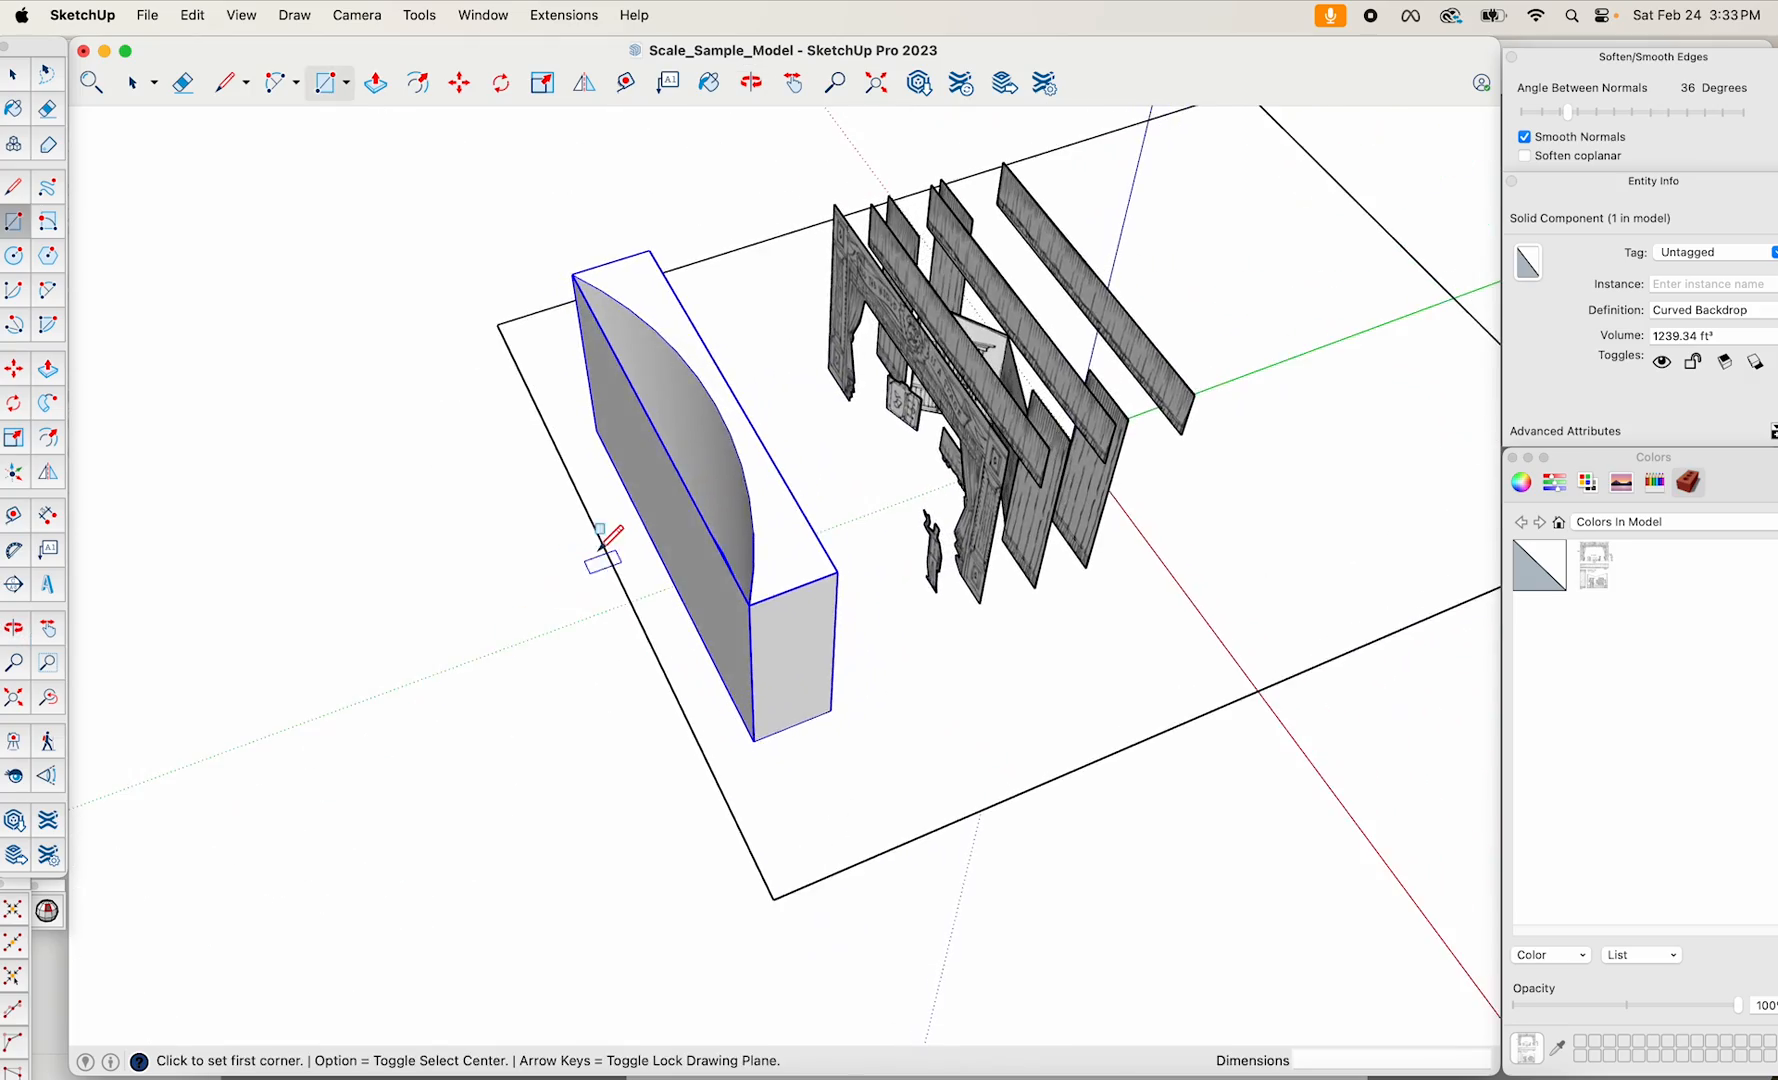
Select the new rectangular face and load Set_Example_02.jpg as a new texture in the model's colors.
scroll(813, 543, up, 5)
key(space)
double_click(813, 543)
scroll(826, 540, down, 5)
middle_drag(826, 540, 893, 477)
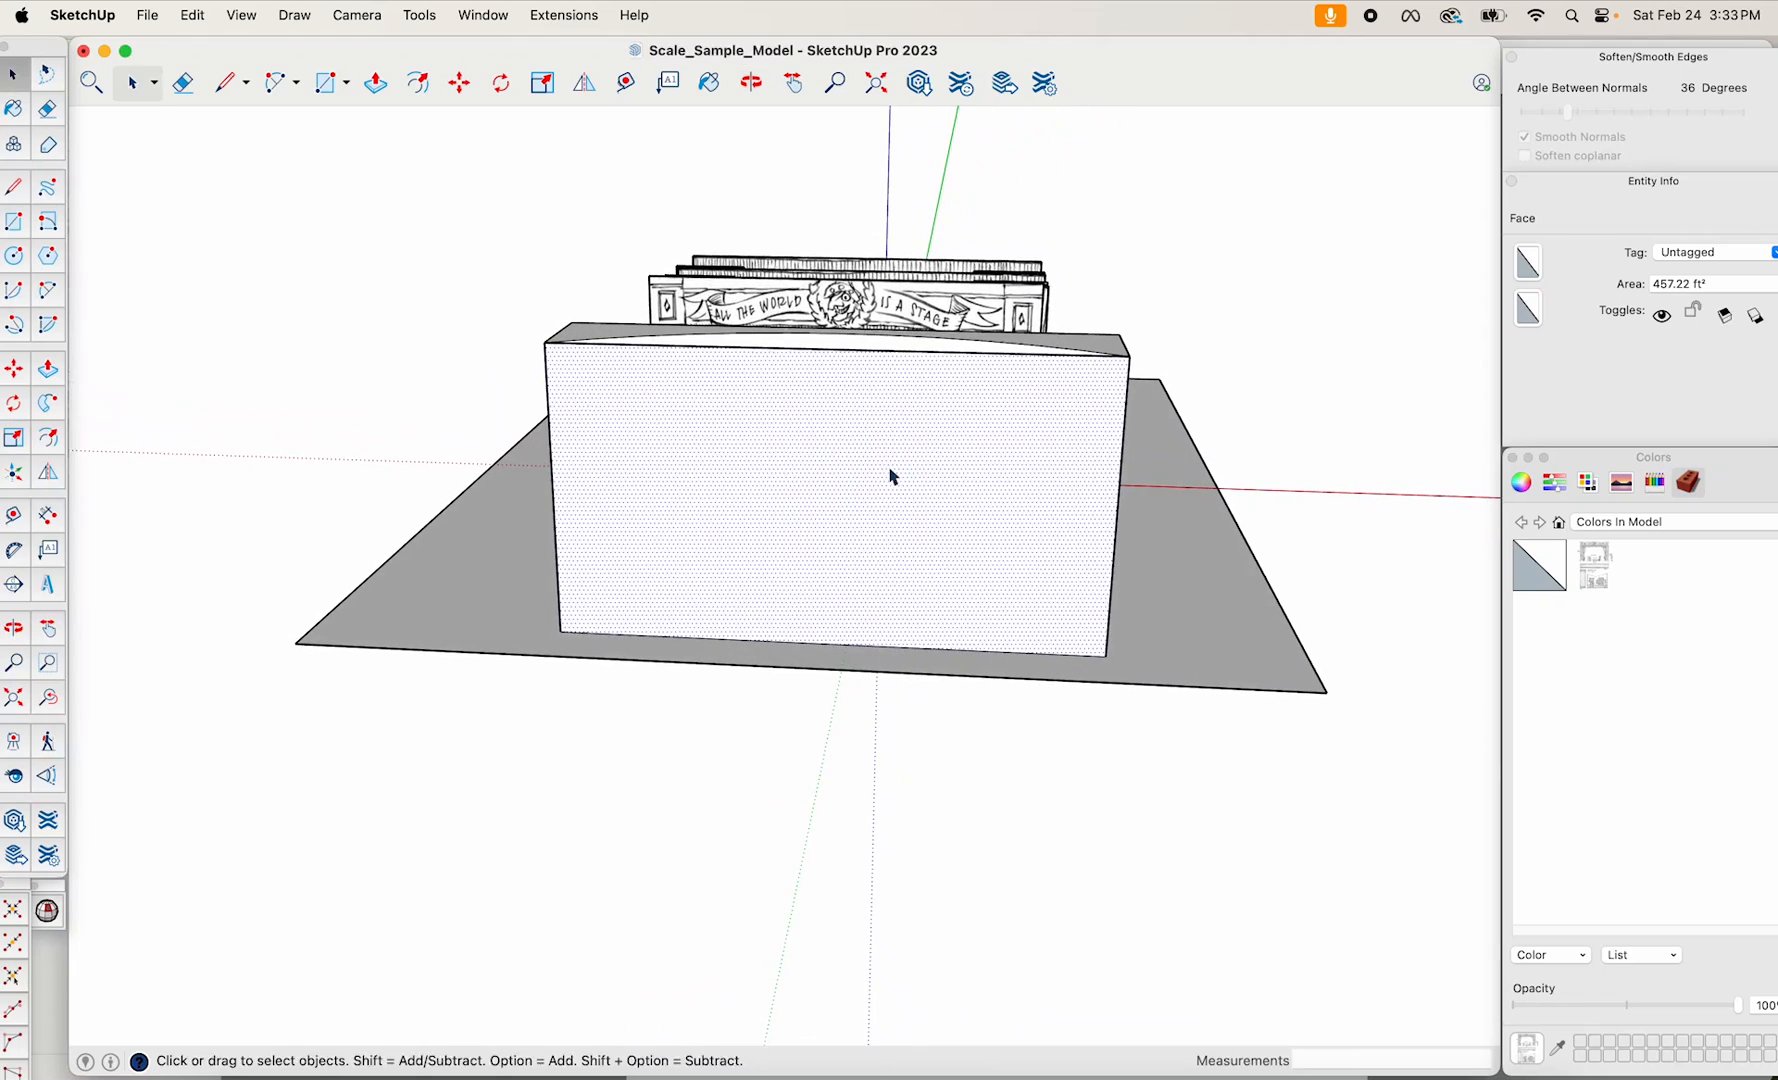
scroll(893, 477, up, 2)
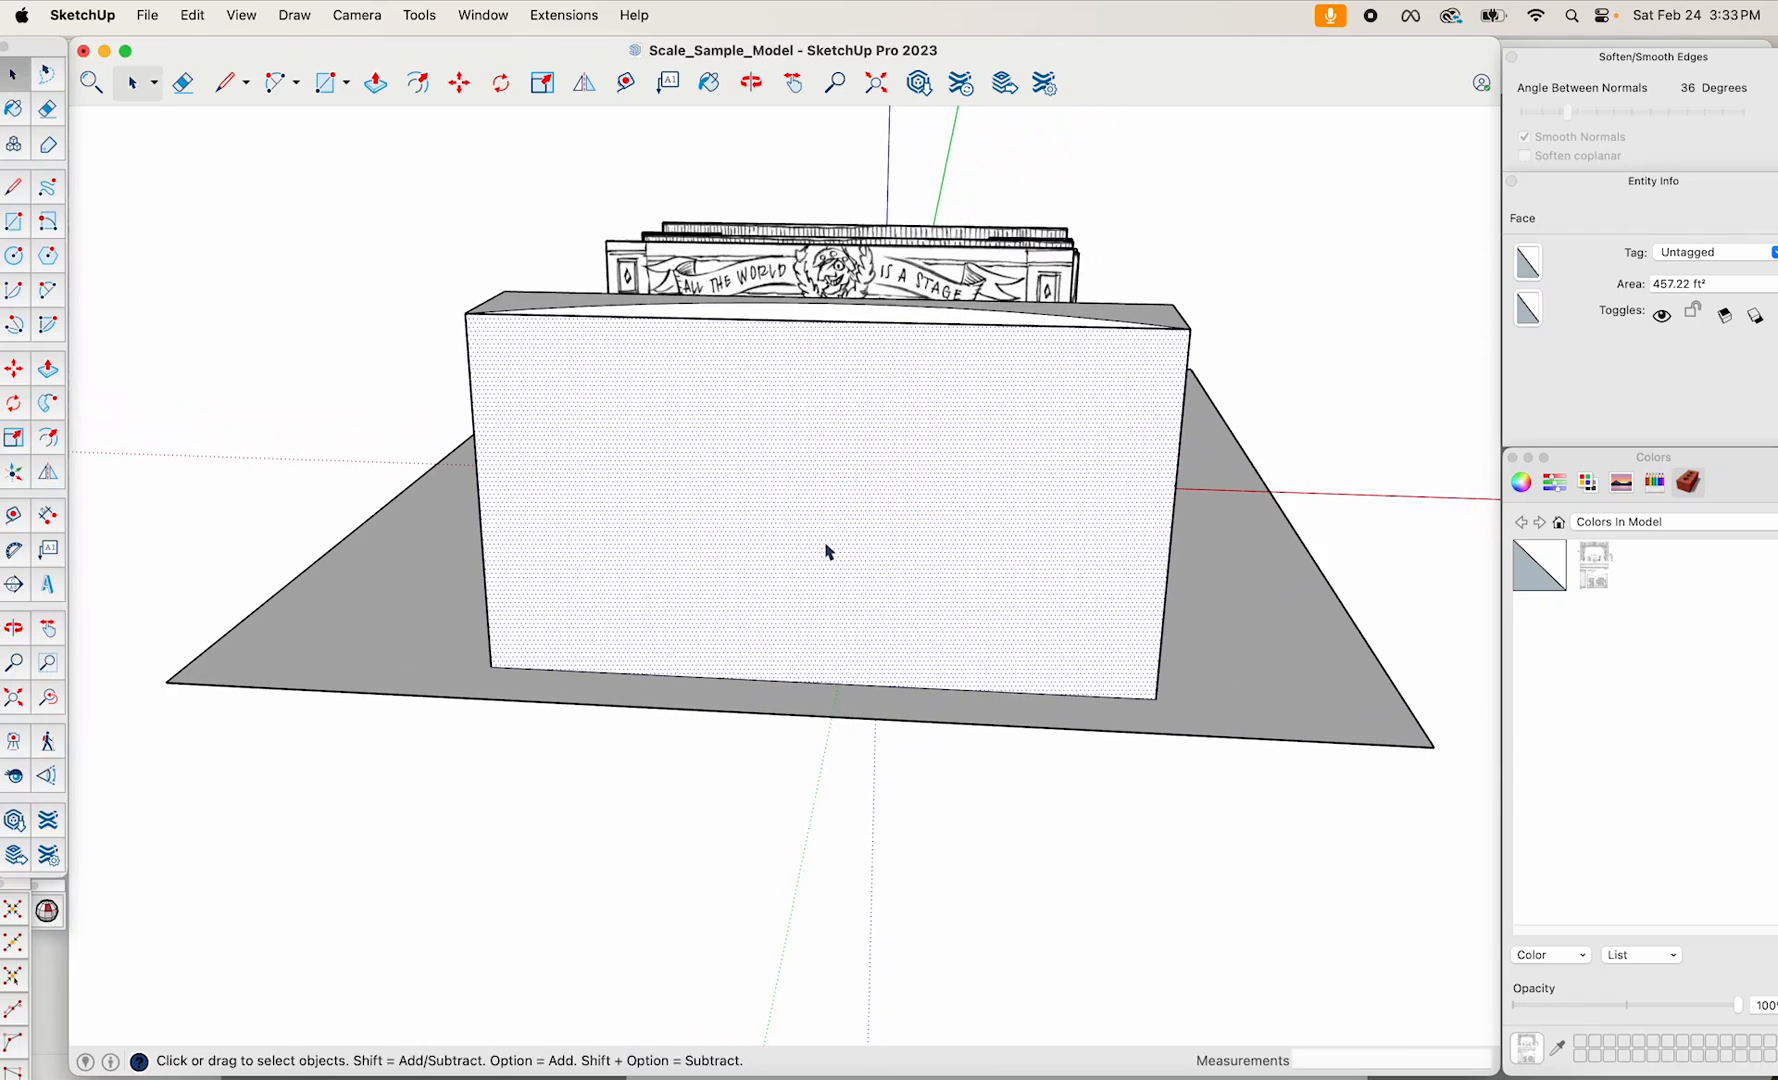
right_click(1618, 640)
click(1684, 660)
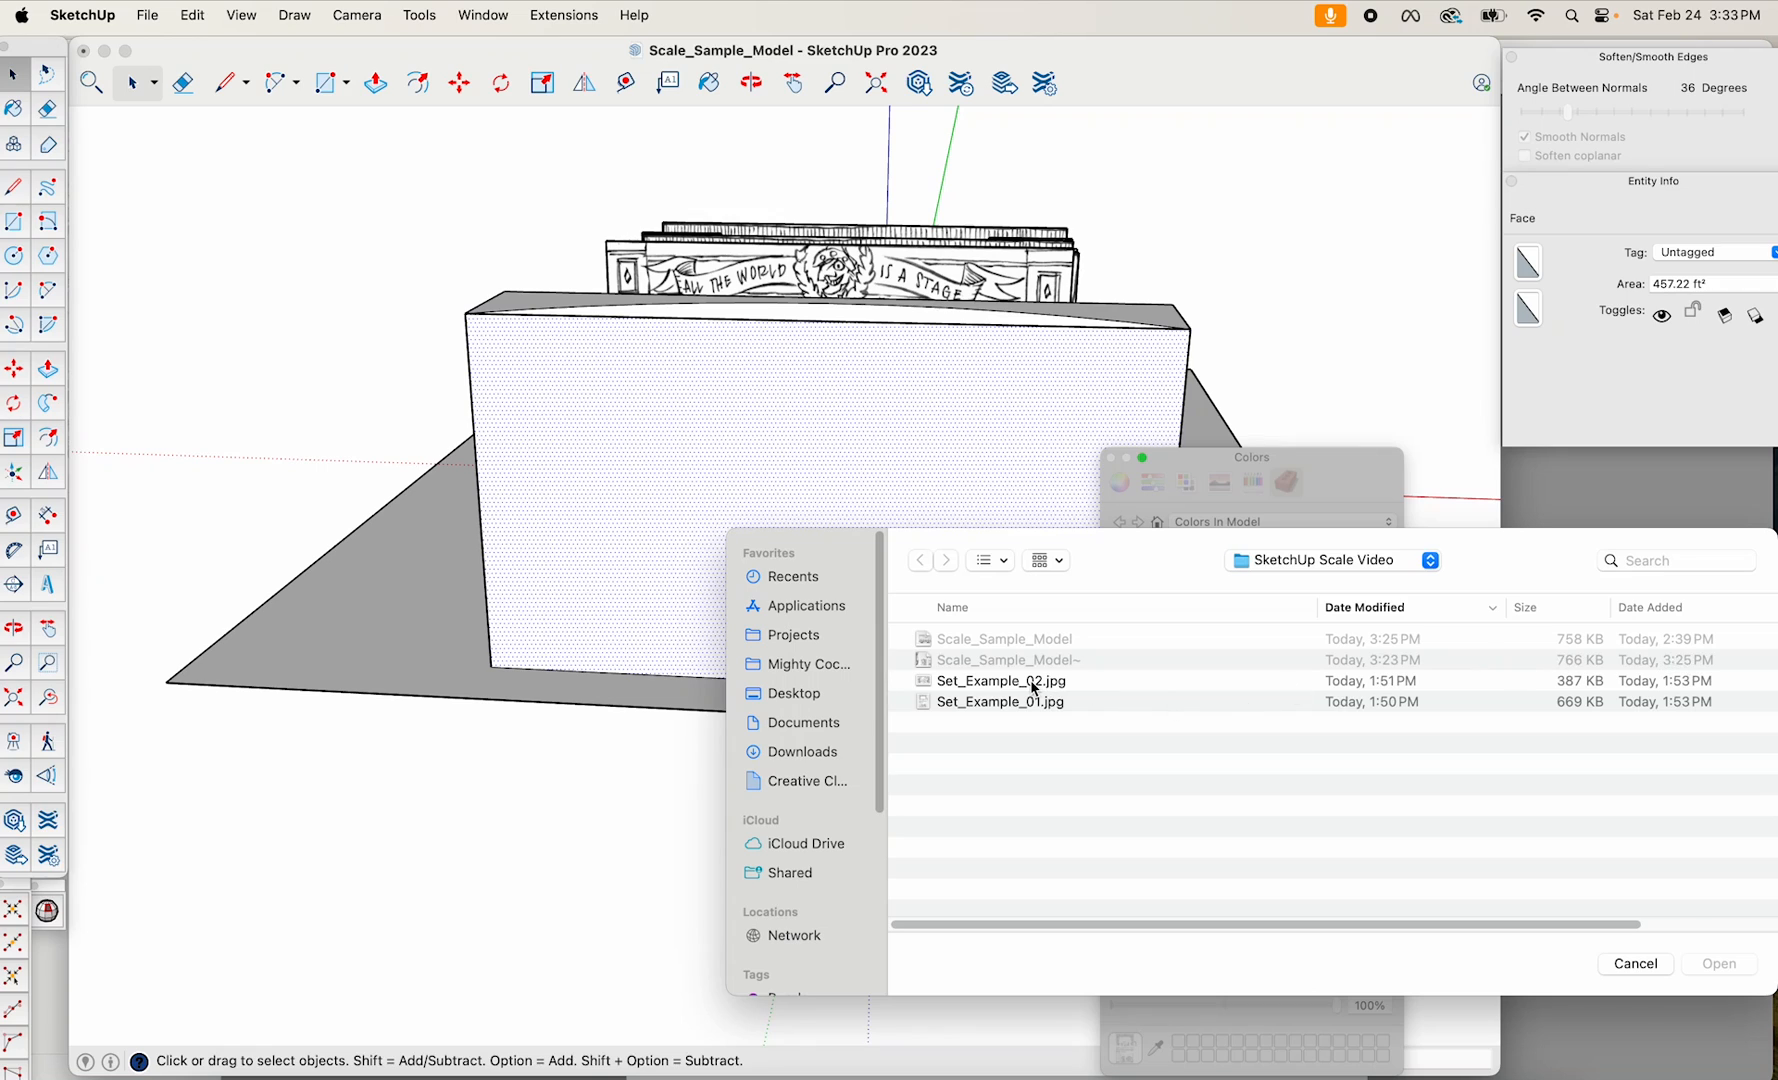
click(1026, 685)
click(1717, 965)
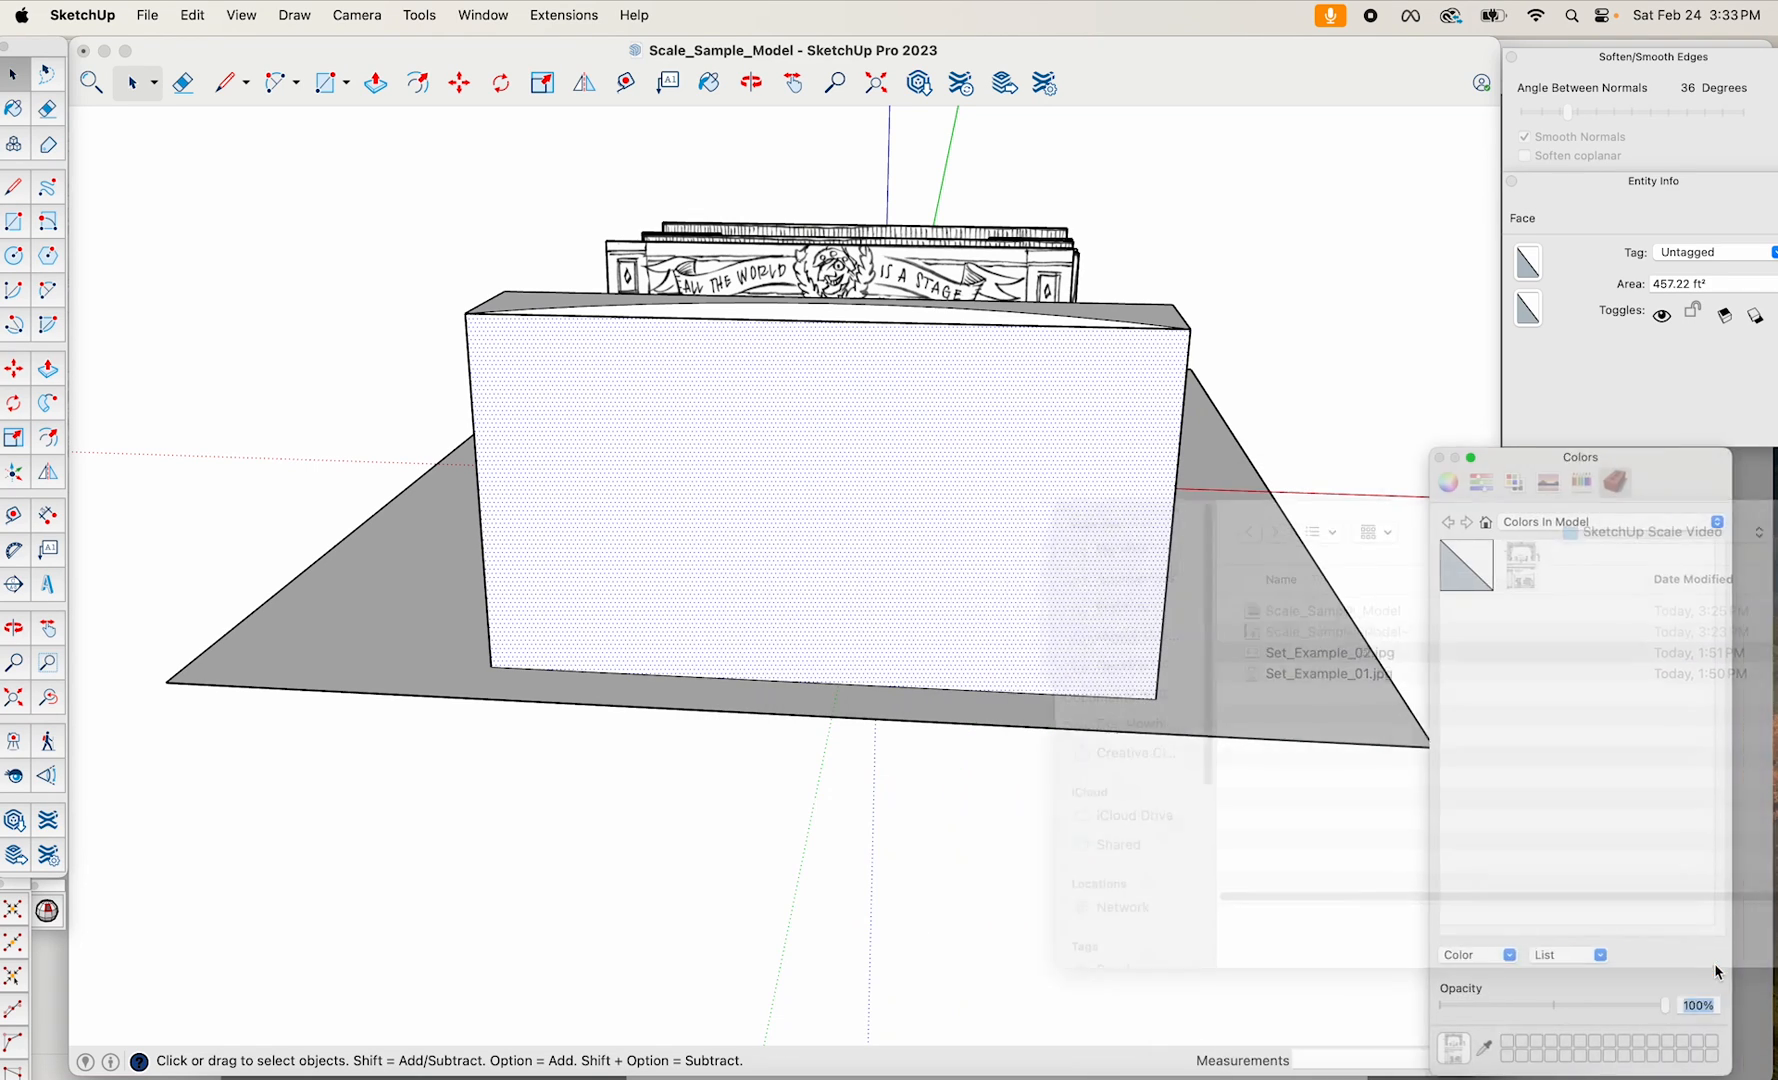
click(1697, 805)
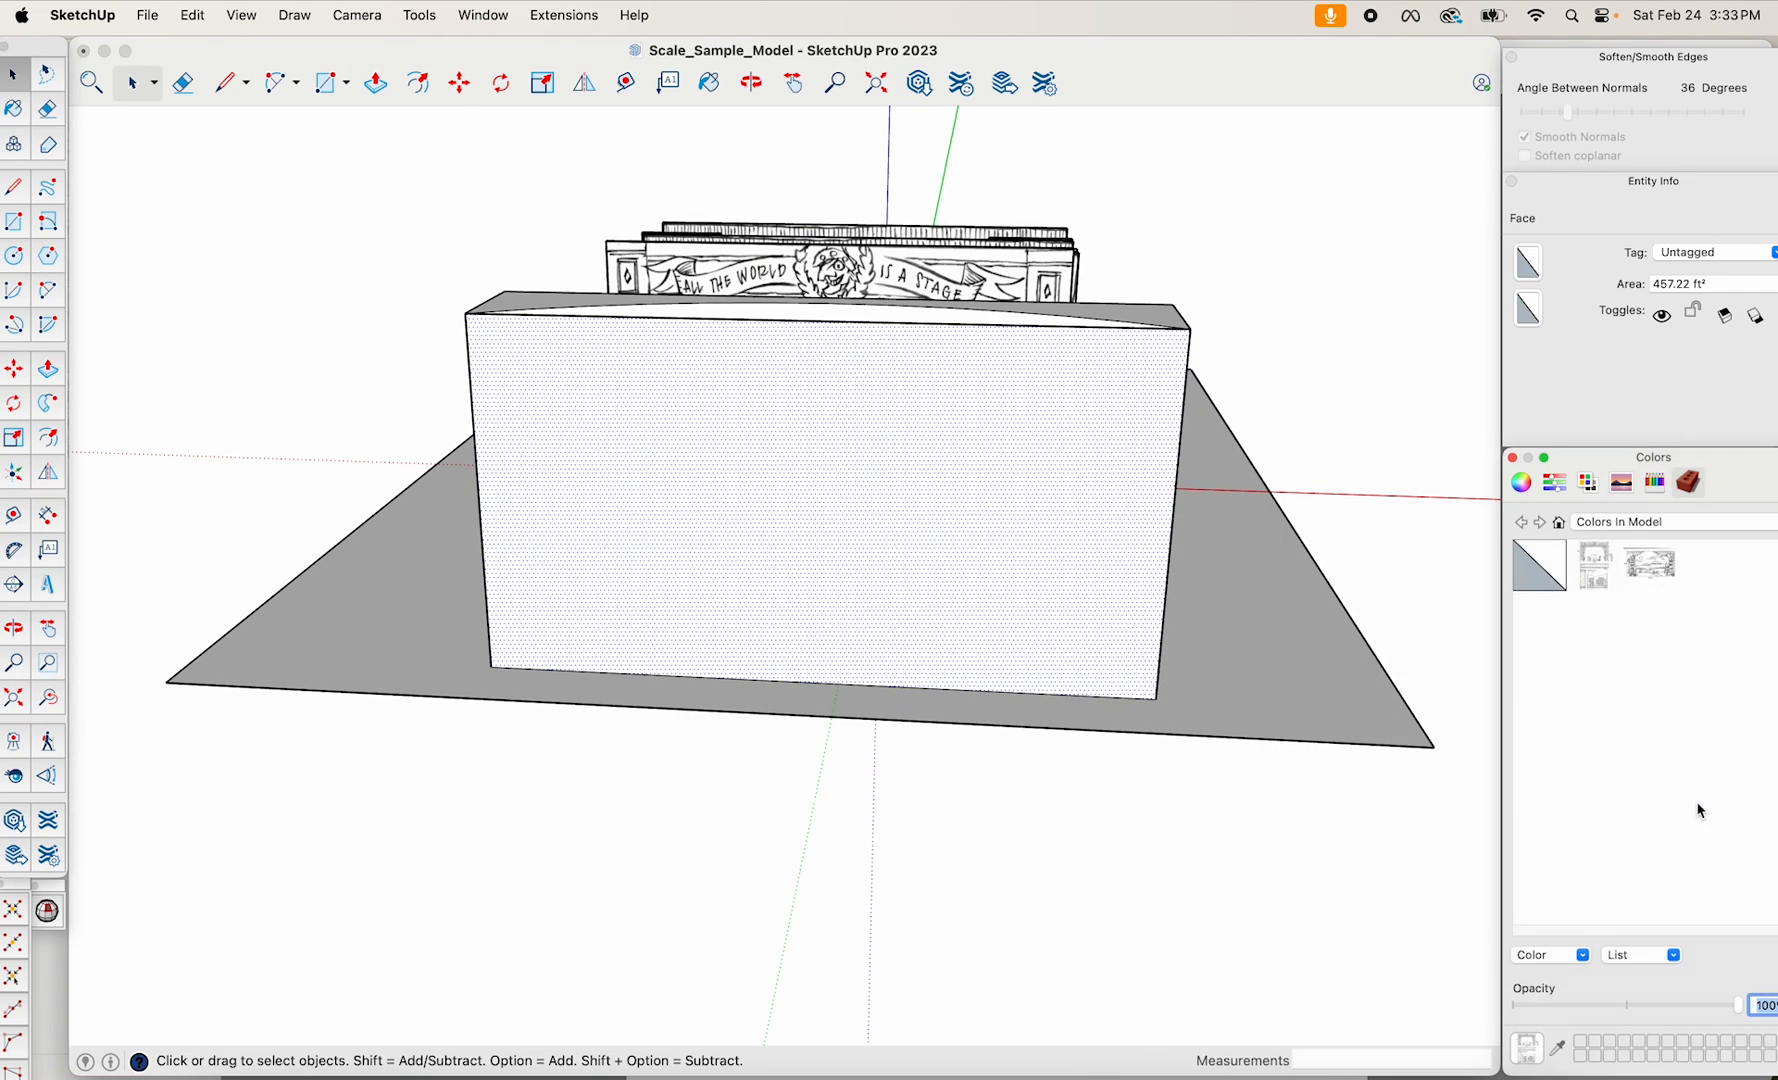
Paint the rectangular front face with the newly loaded landscape texture.
click(1651, 565)
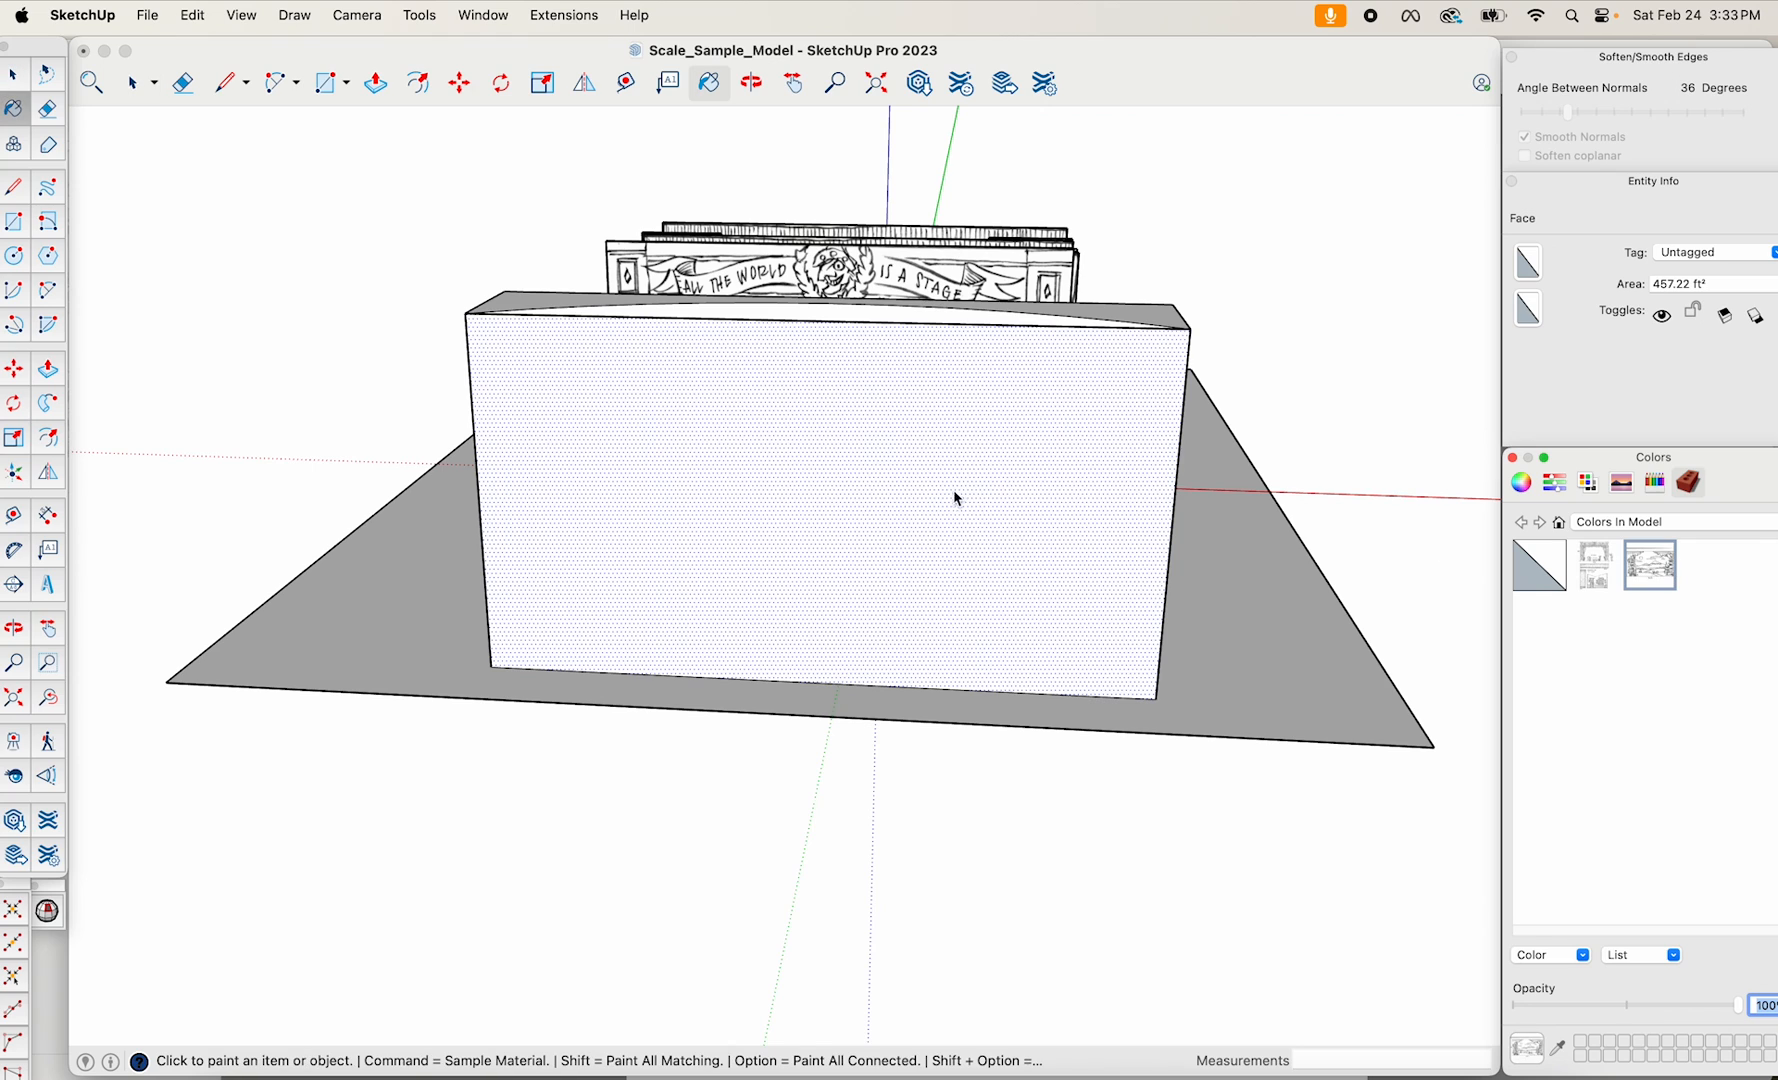
click(884, 500)
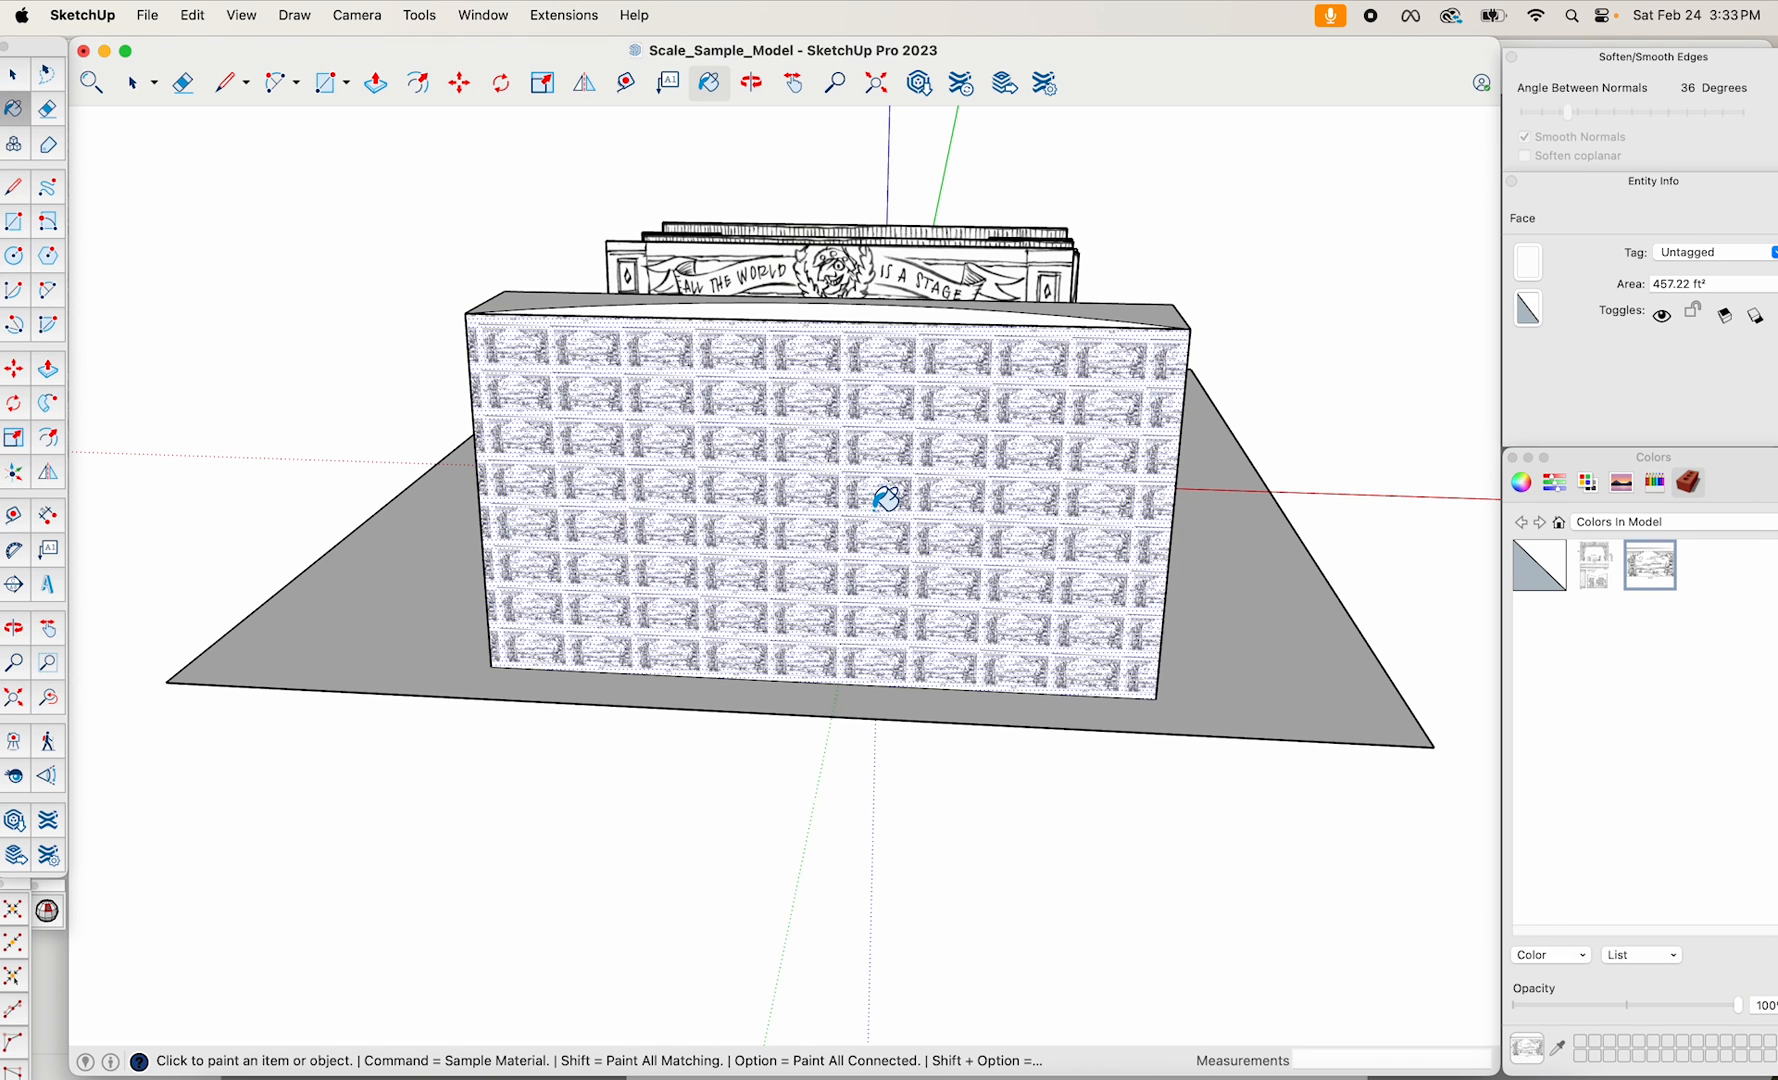
scroll(886, 498, up, 1)
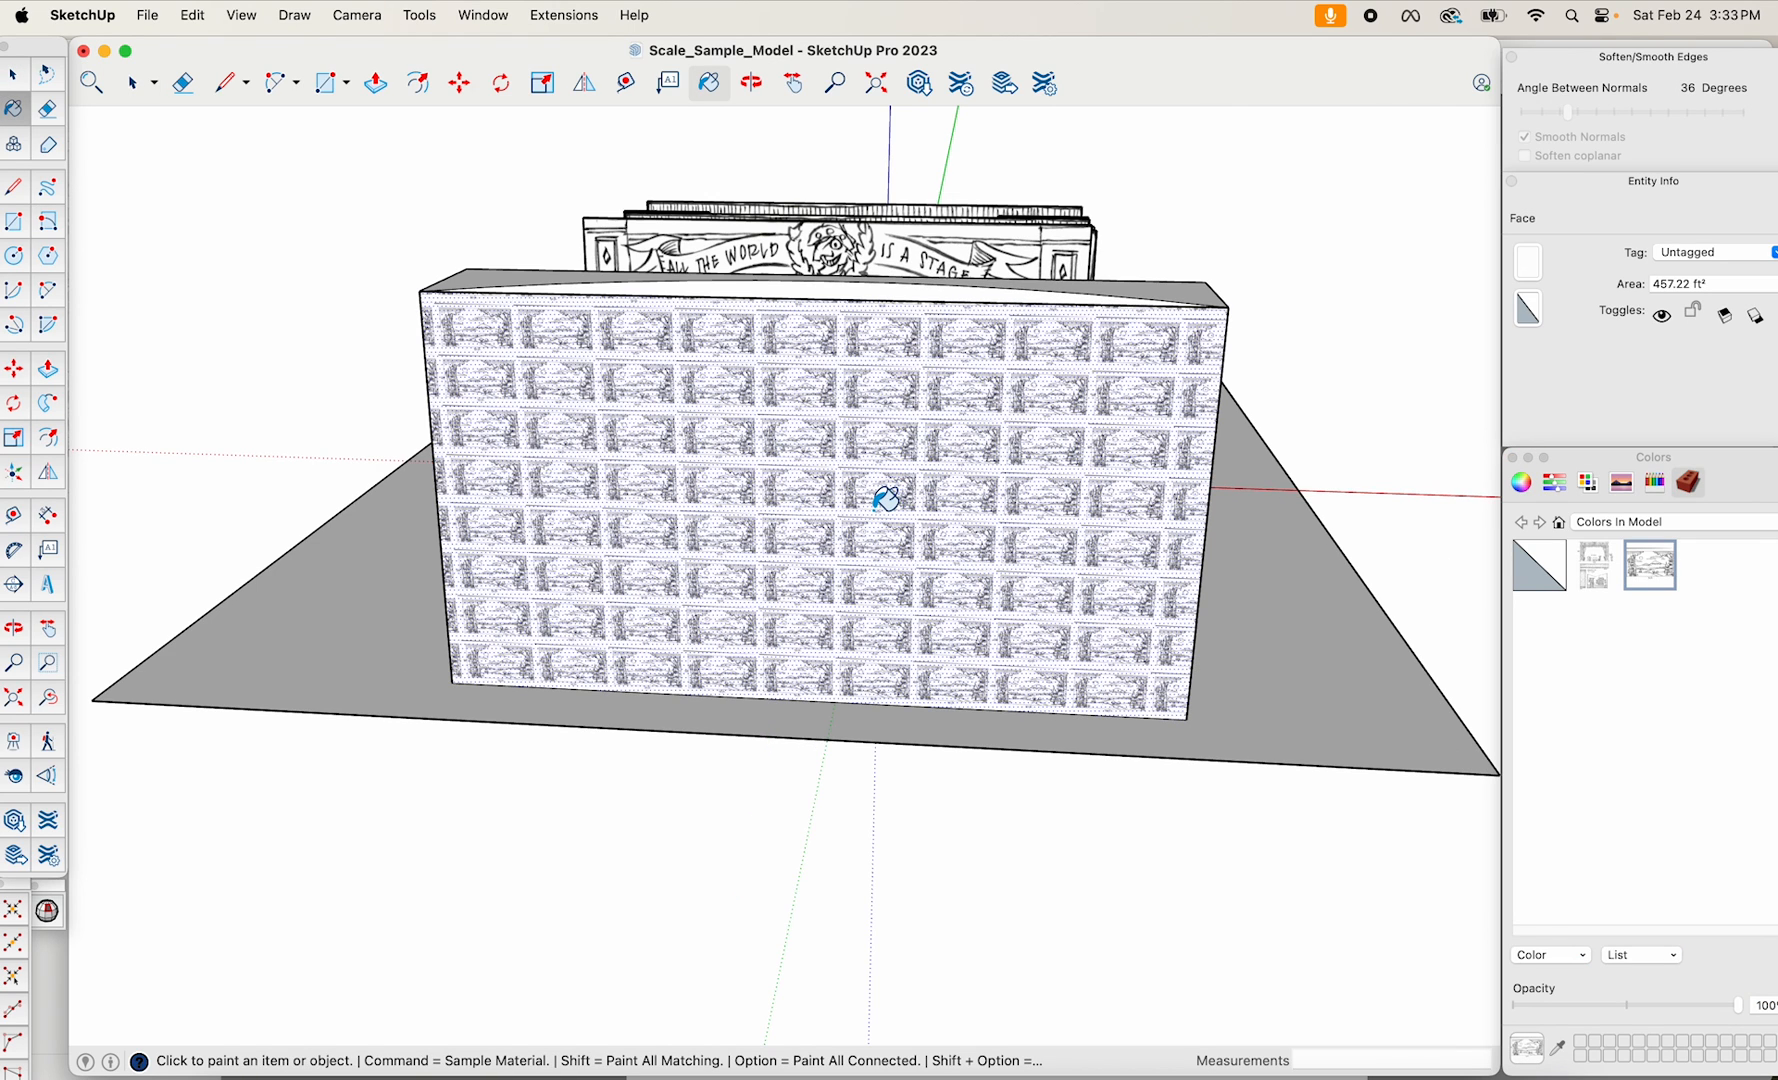
Edit the texture position on the front face and enlarge the image until a single landscape drawing spans it.
key(space)
right_click(813, 506)
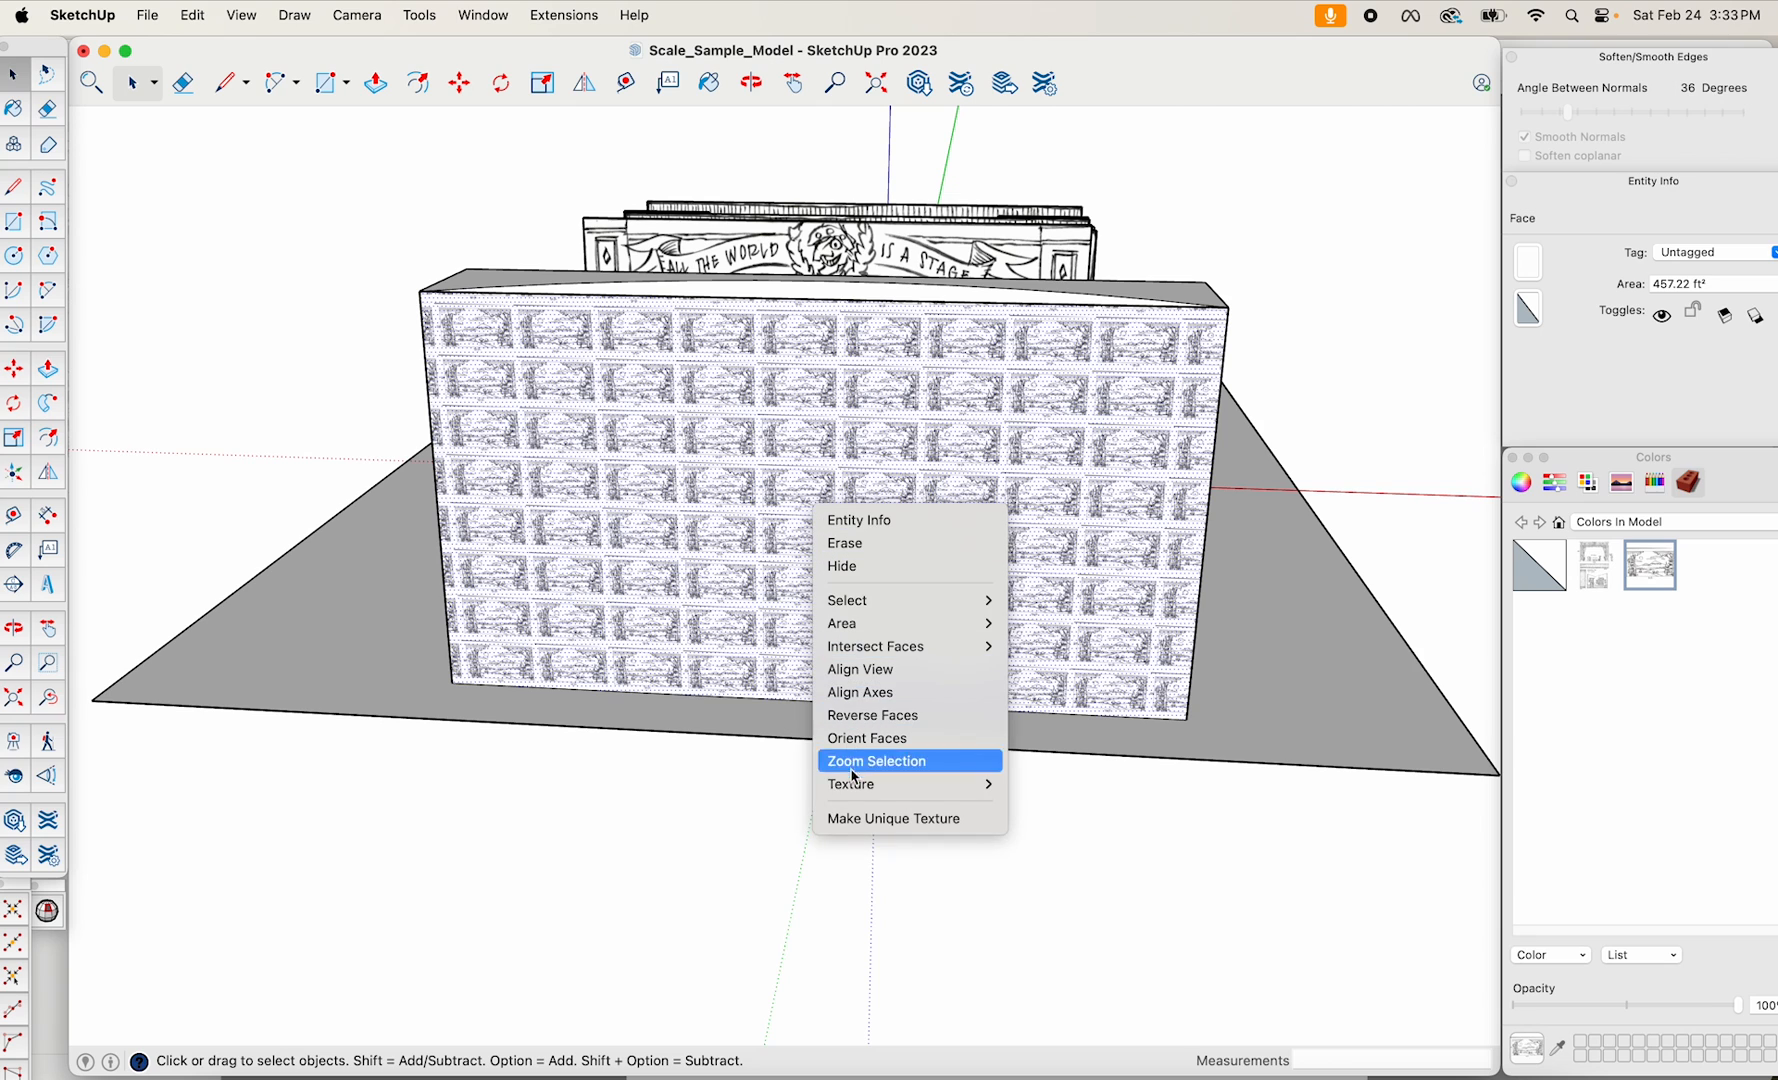
mouse_move(856, 786)
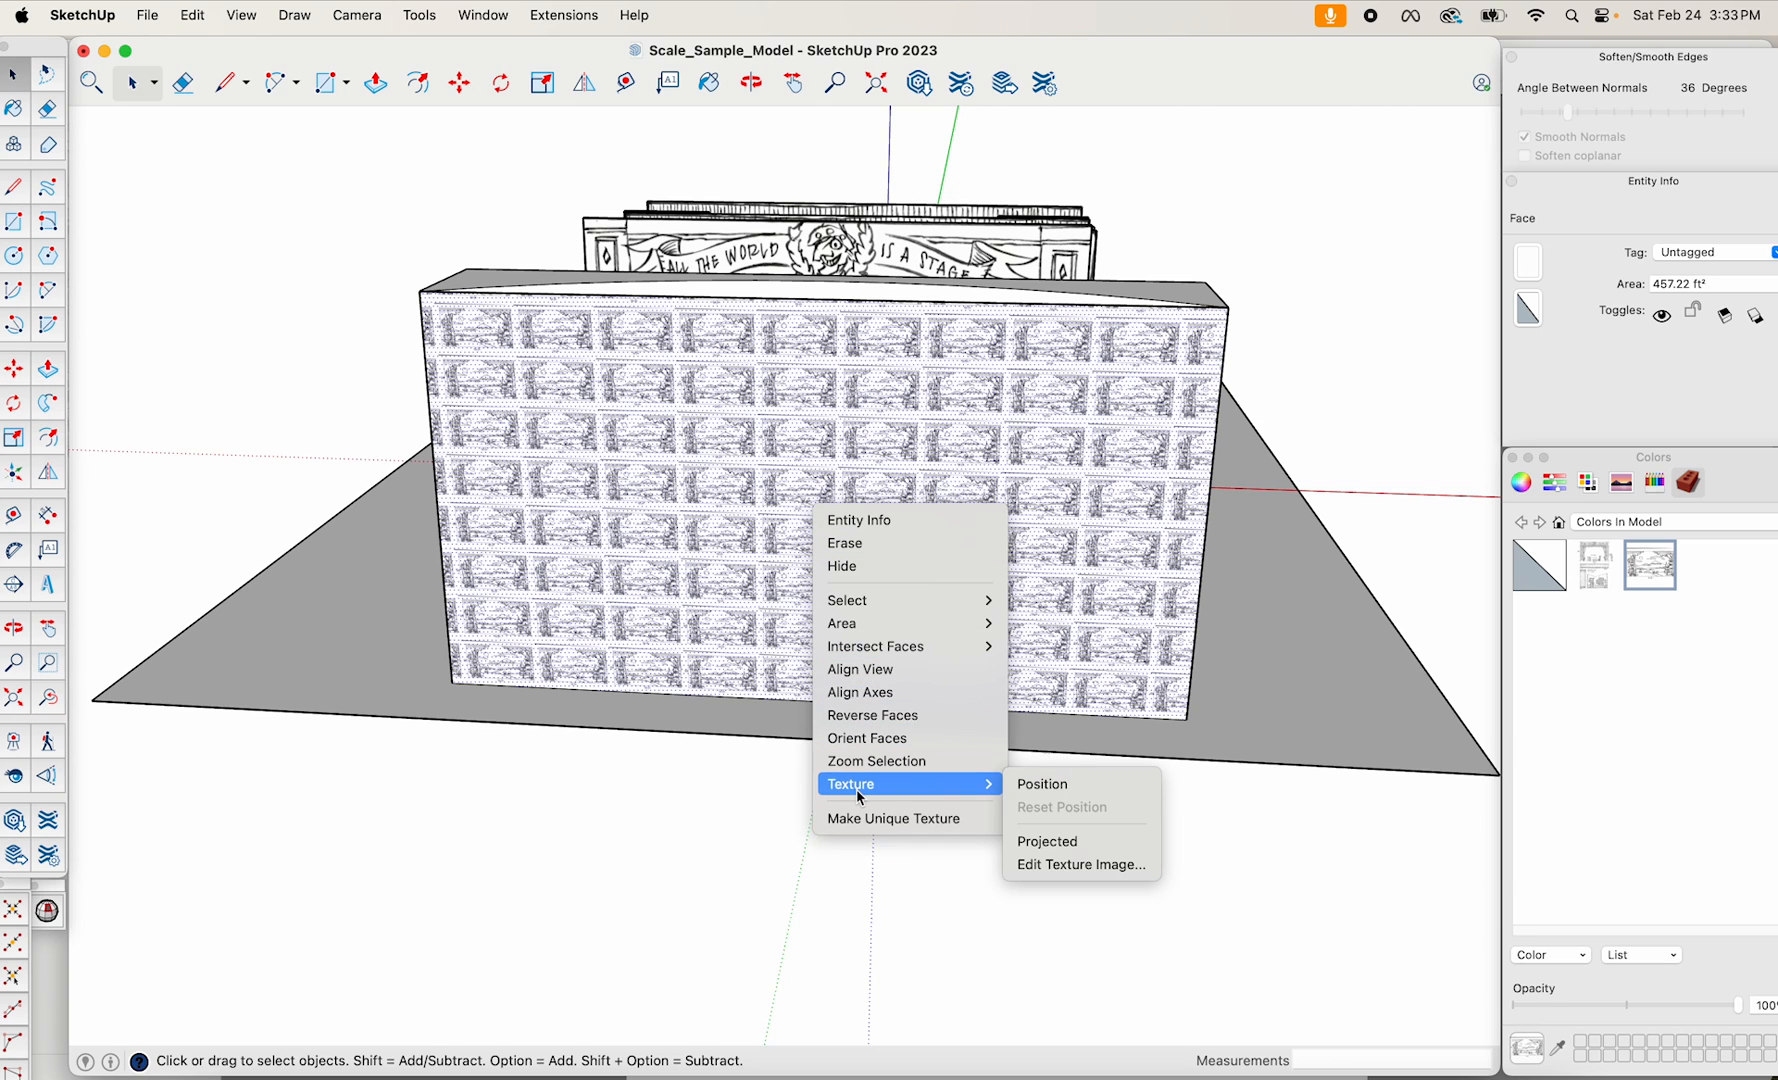
click(1043, 785)
drag(770, 505, 1200, 706)
scroll(994, 547, down, 2)
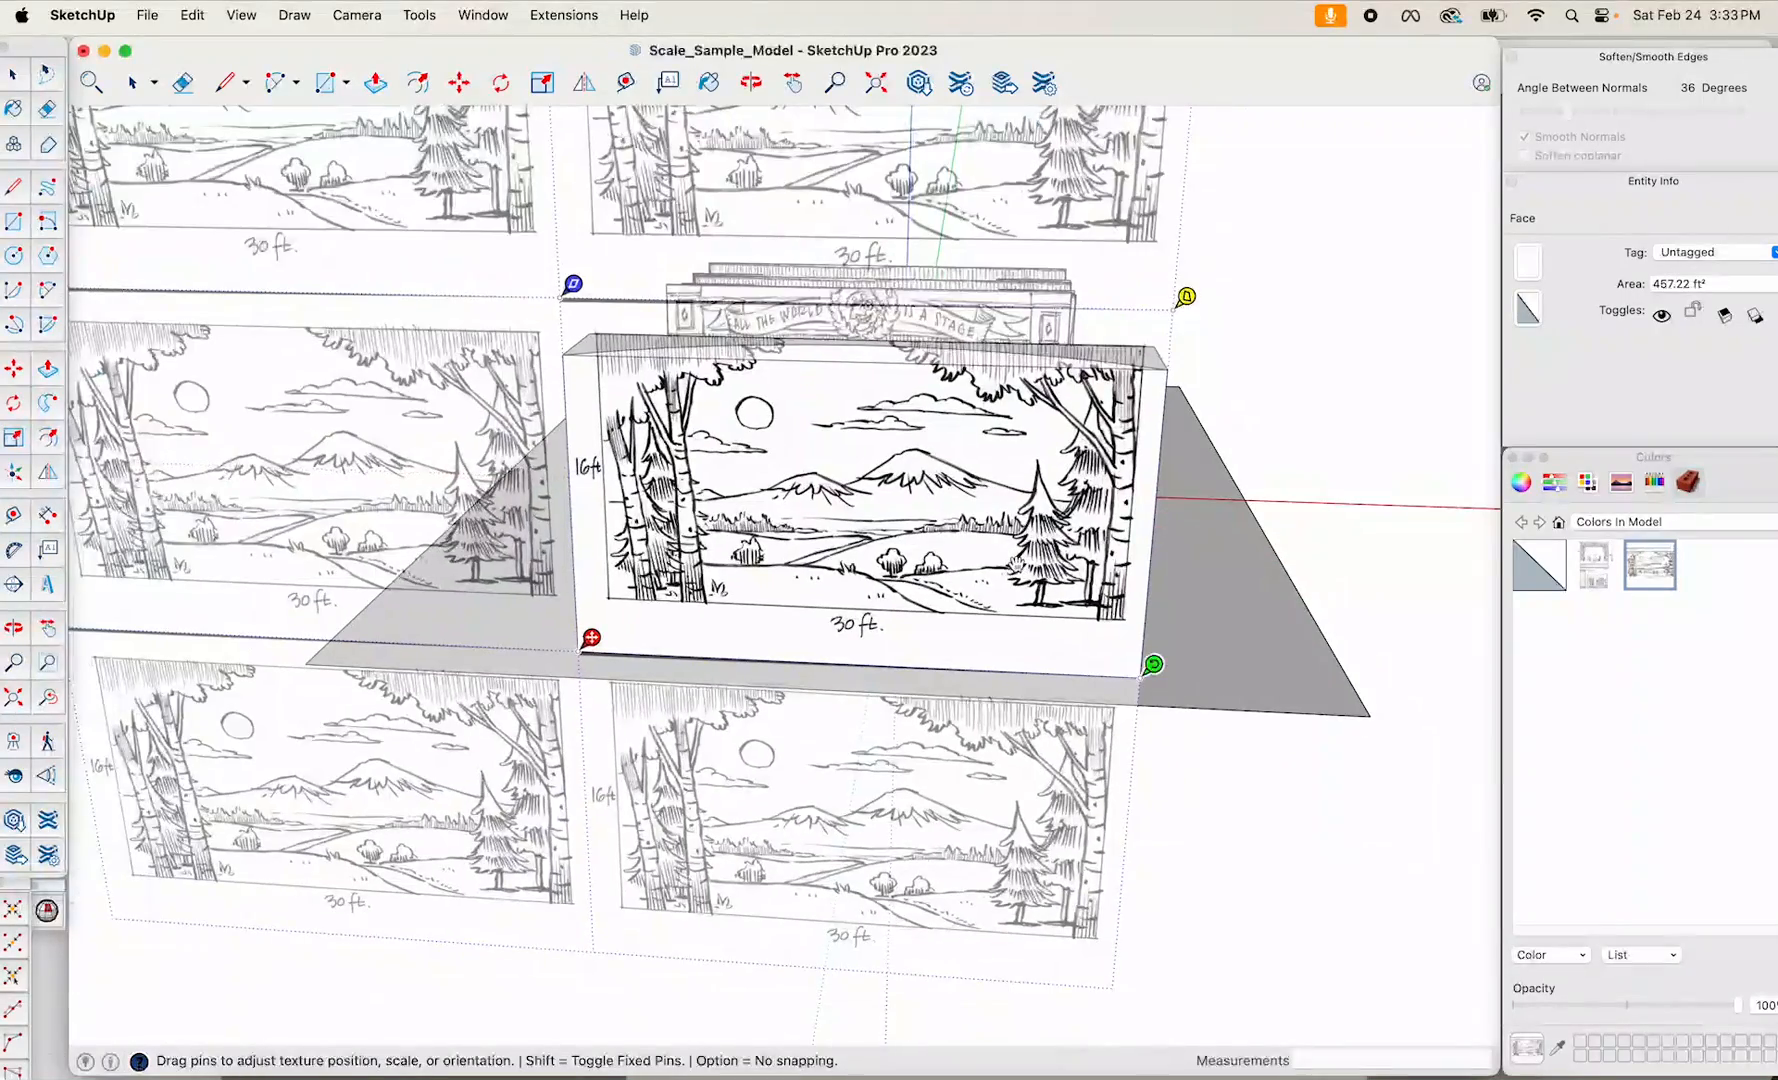
Shift and rescale the landscape texture so the drawing's frame roughly matches the rectangle's edges, and accept the placement.
drag(890, 495, 850, 556)
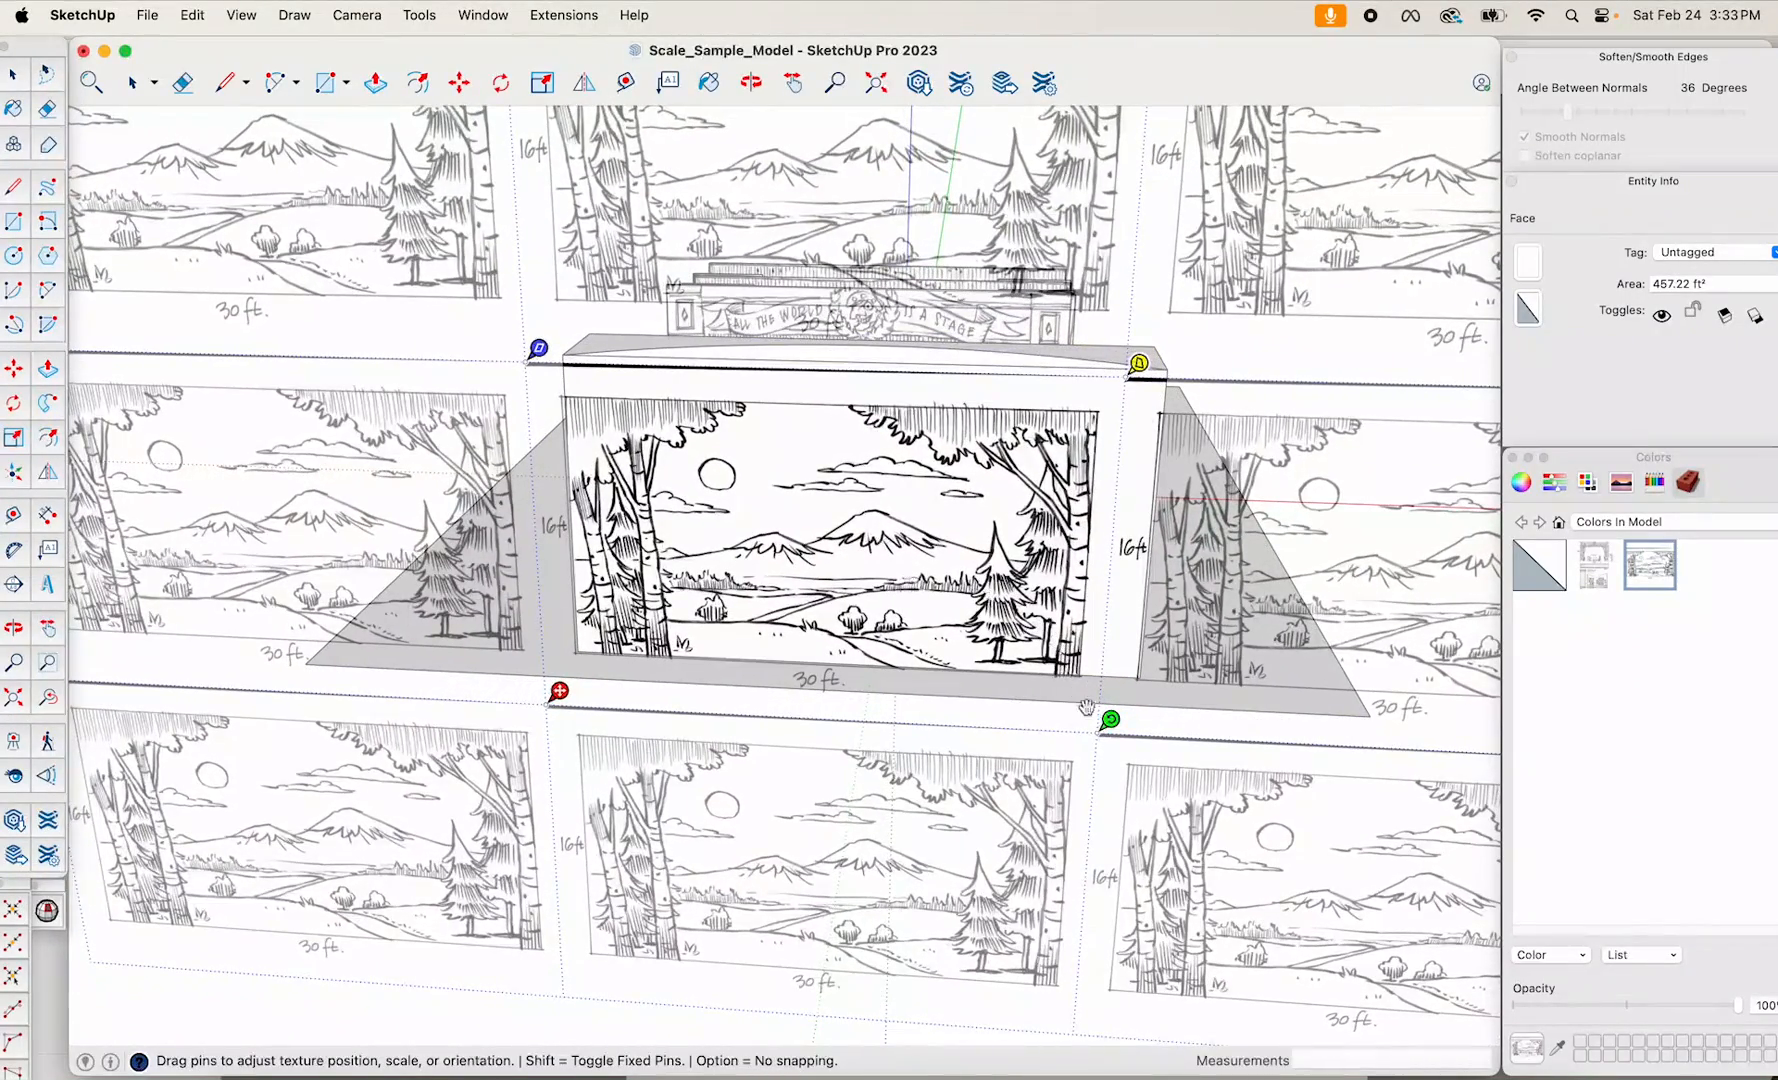
drag(1110, 719, 1175, 722)
drag(998, 555, 997, 553)
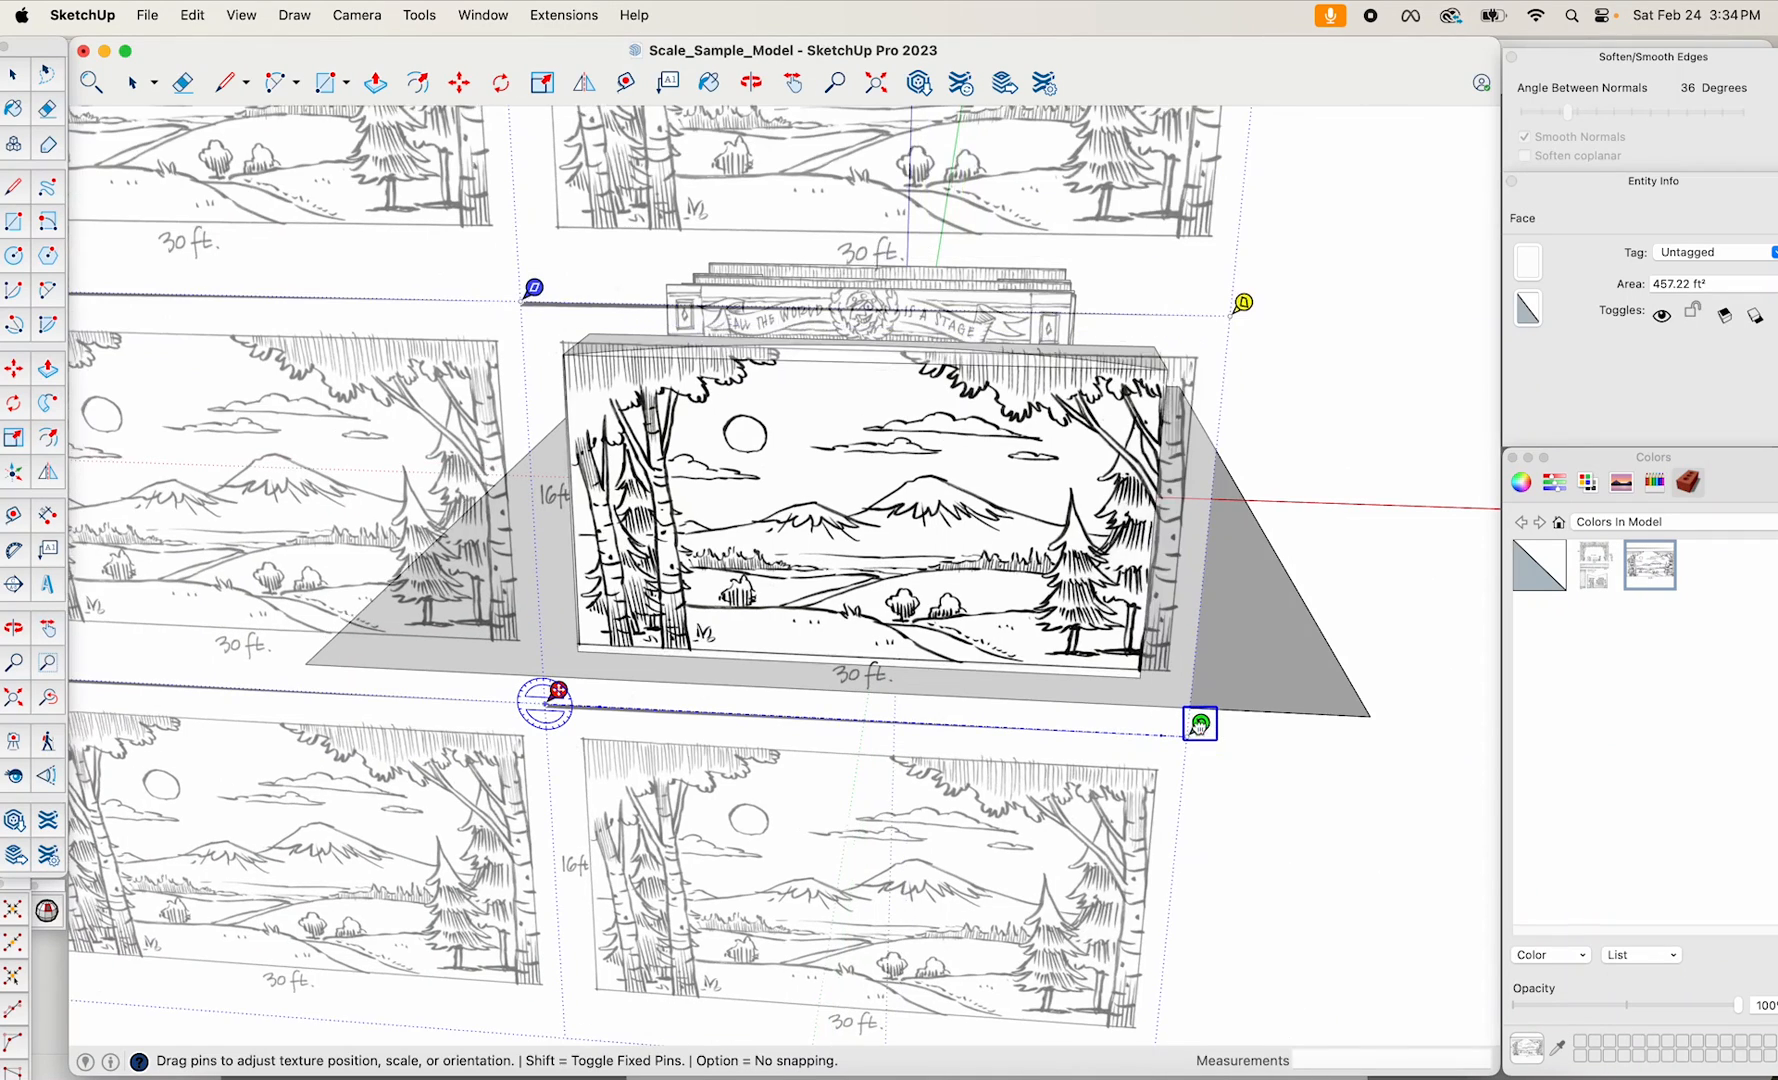
drag(1199, 725, 1200, 727)
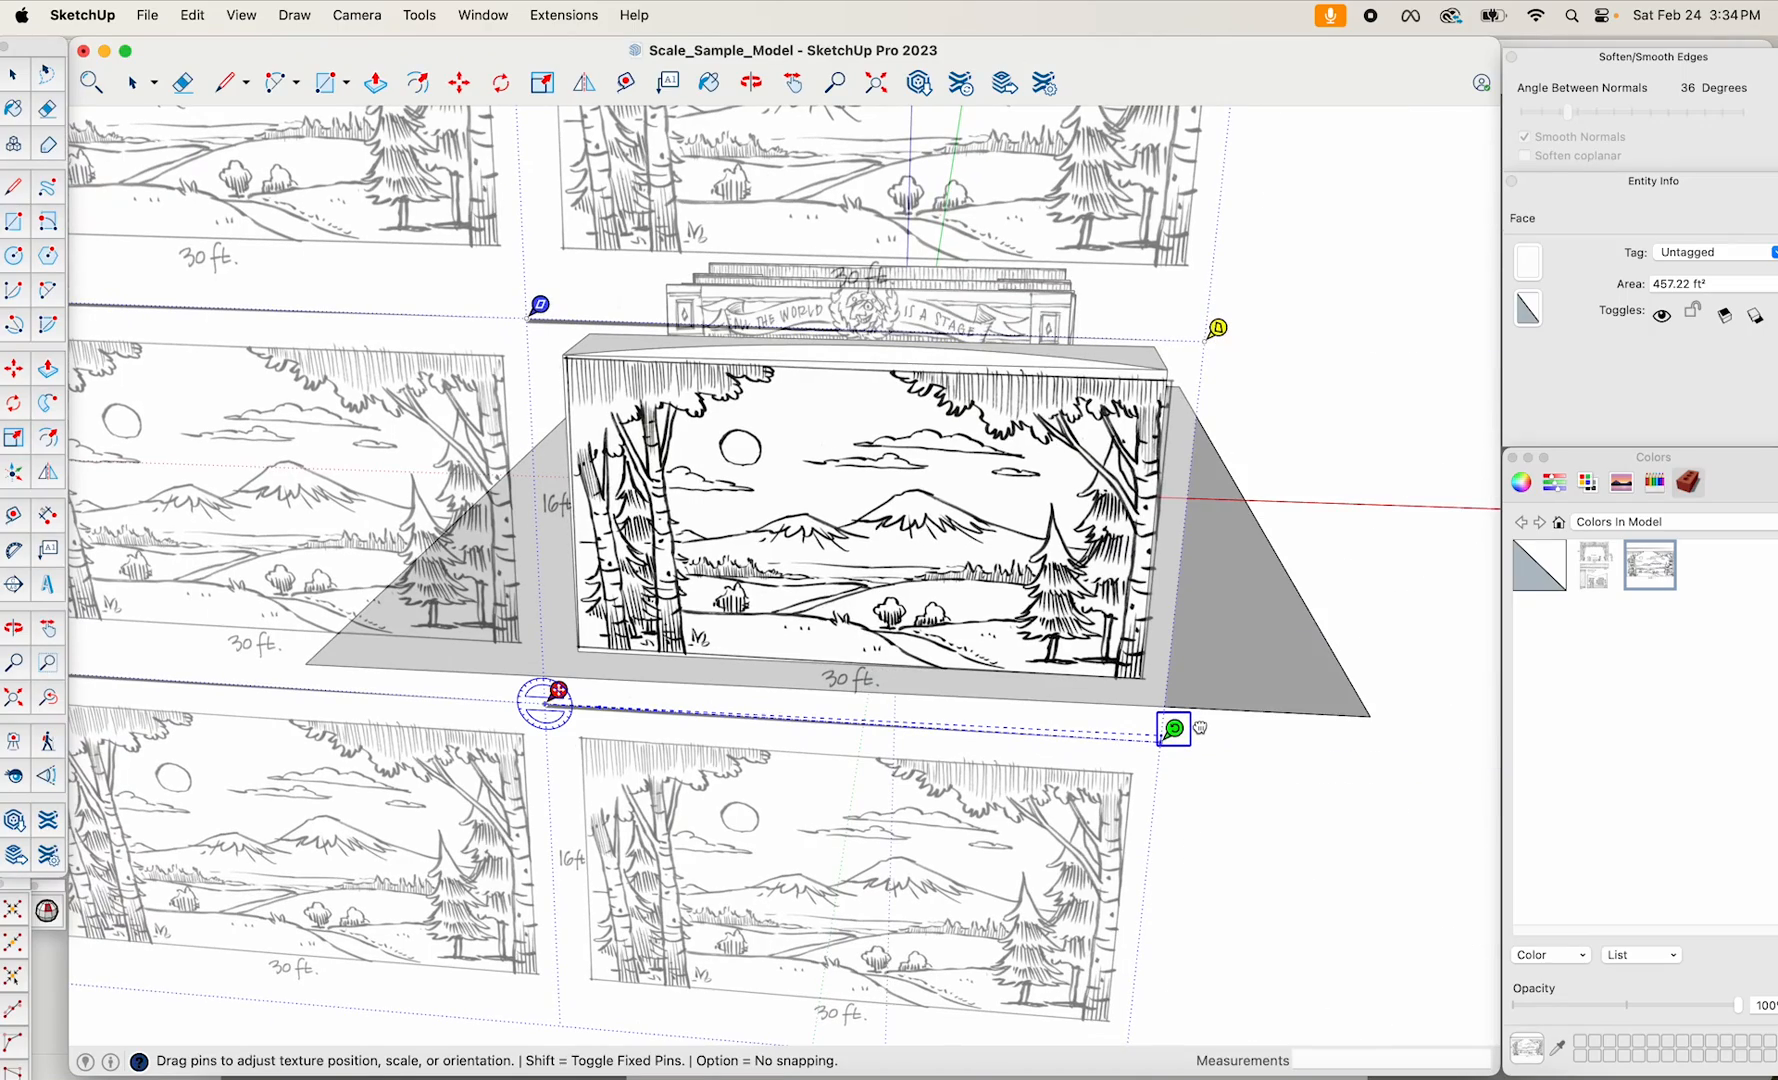
middle_drag(1112, 610, 855, 460)
scroll(930, 636, down, 3)
click(1296, 796)
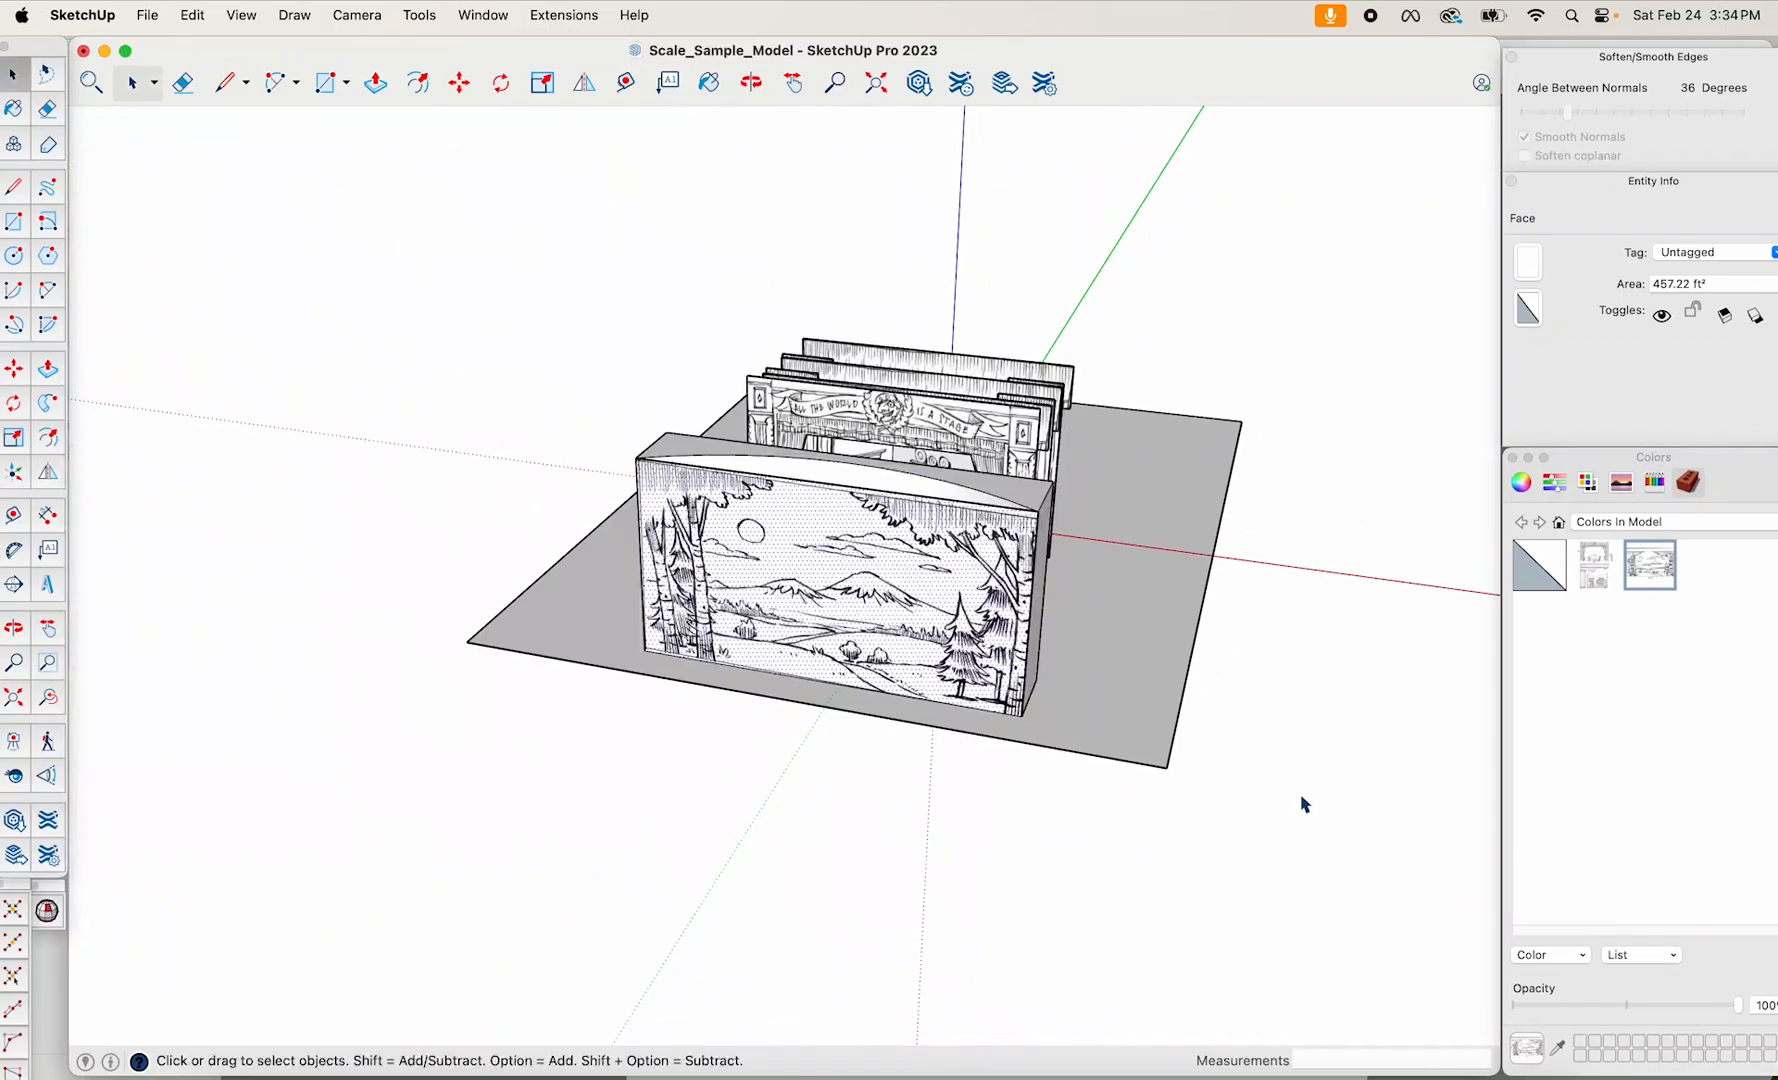
click(1301, 802)
Reposition the texture, placing the image's two lower corners on the front face's lower corners to square it up.
middle_drag(1095, 655, 1159, 425)
scroll(903, 464, up, 4)
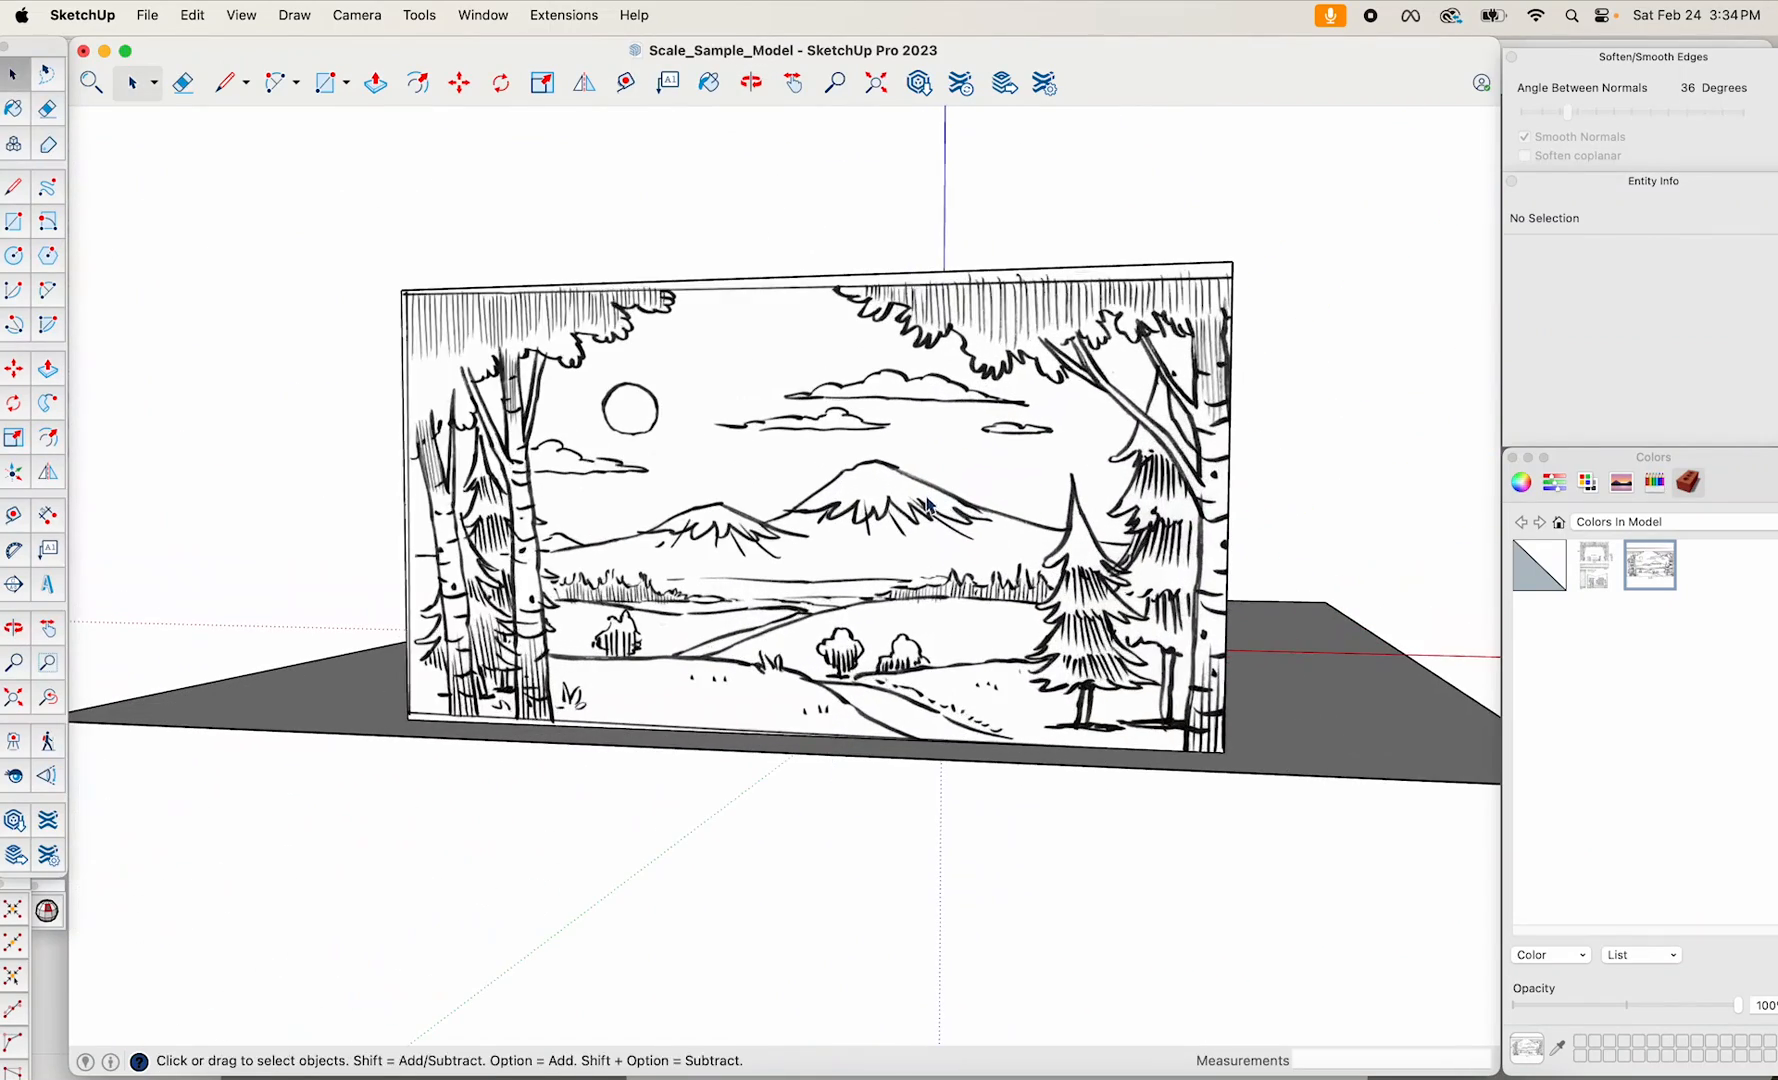
right_click(927, 498)
mouse_move(1024, 776)
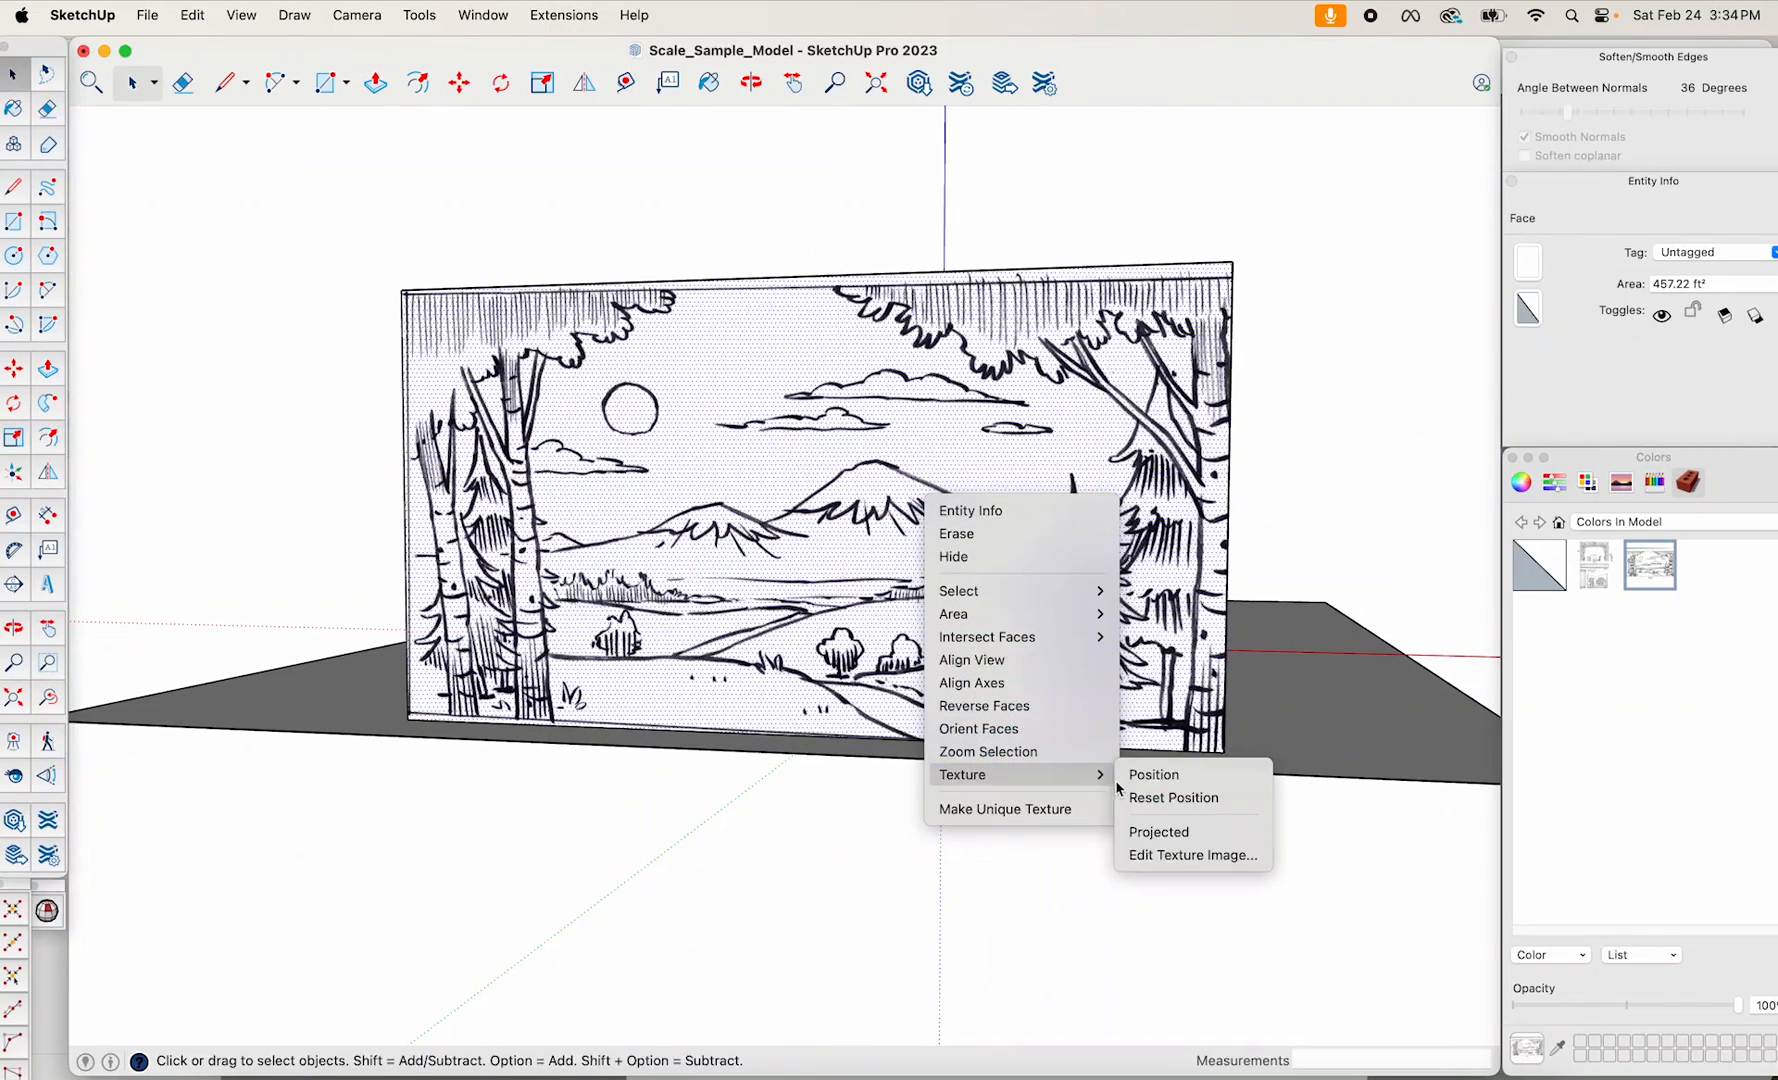
click(1160, 776)
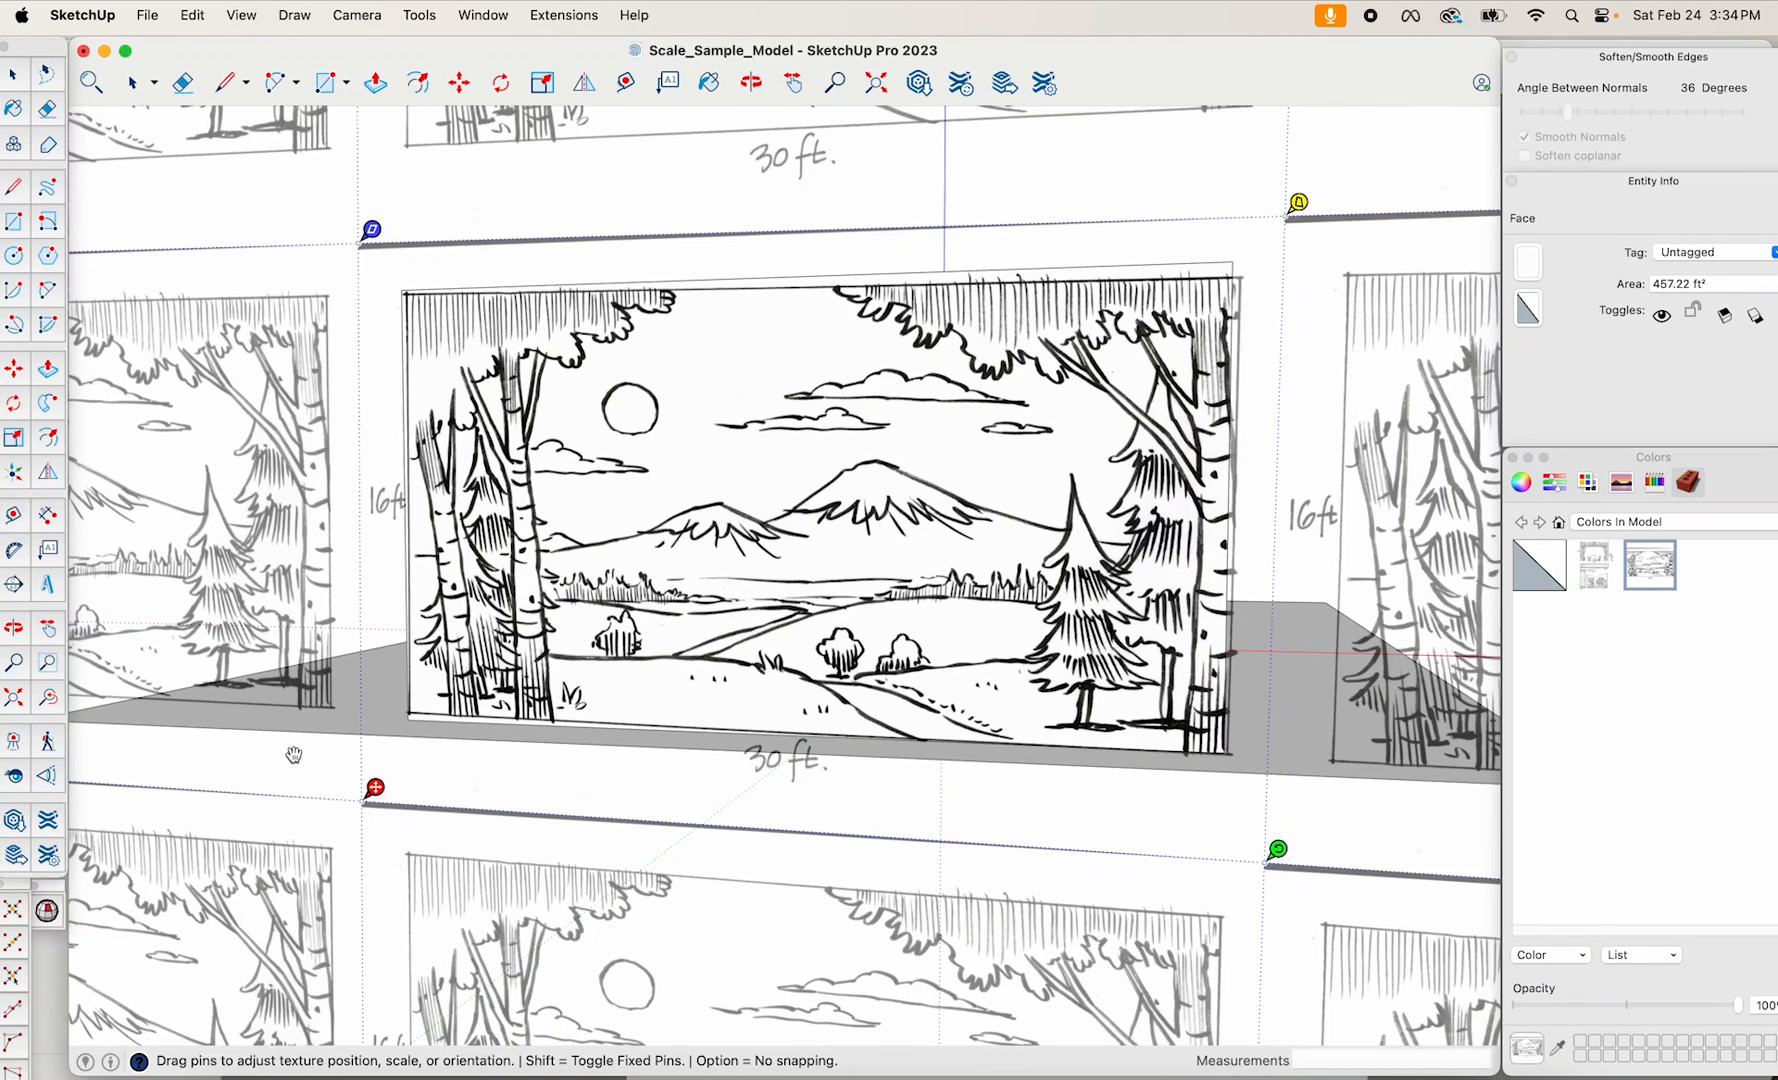
drag(384, 803, 422, 707)
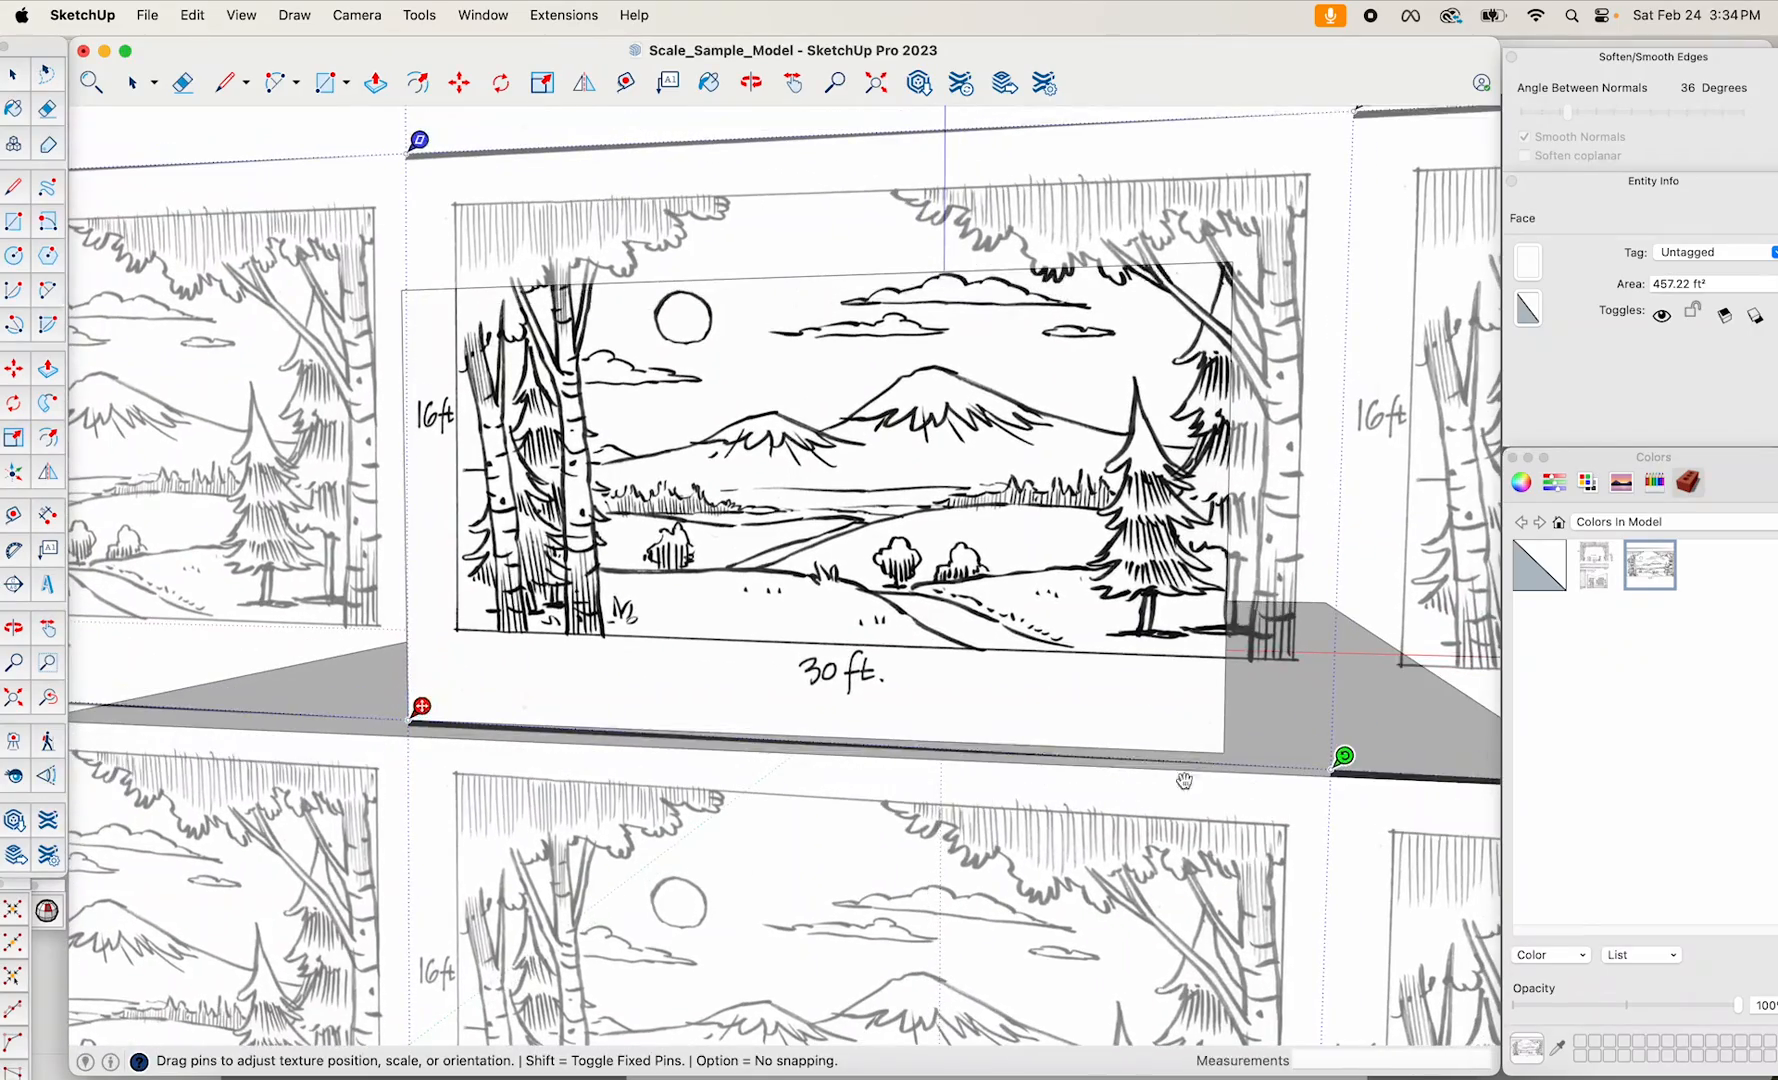
drag(1347, 760, 1218, 718)
middle_drag(1218, 718, 1171, 1030)
drag(1171, 1030, 1124, 995)
middle_drag(1124, 995, 1238, 567)
scroll(1256, 742, down, 5)
middle_drag(1258, 730, 1282, 619)
scroll(1270, 700, up, 3)
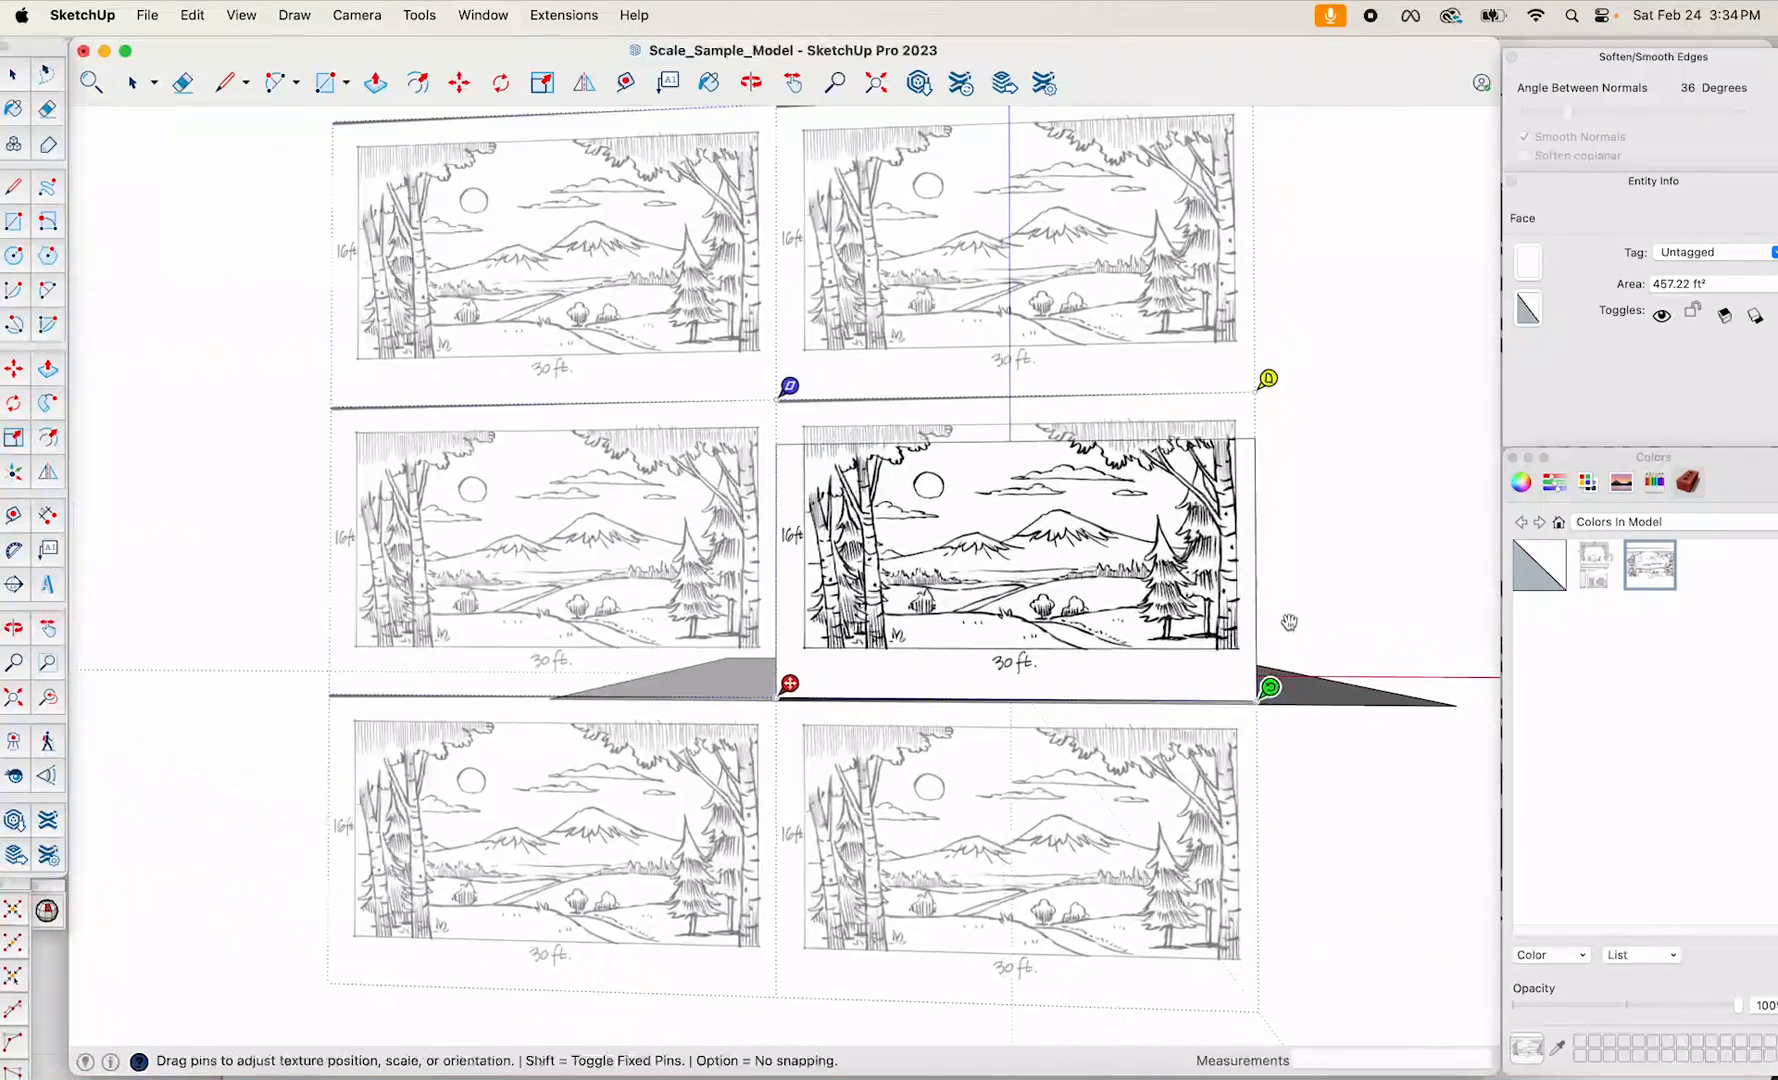
Enlarge and shift the squared-up texture until the drawing's inner frame fills the front face, leaving the dimension notes outside, and accept it.
drag(1290, 703, 1488, 704)
drag(1162, 549, 1121, 620)
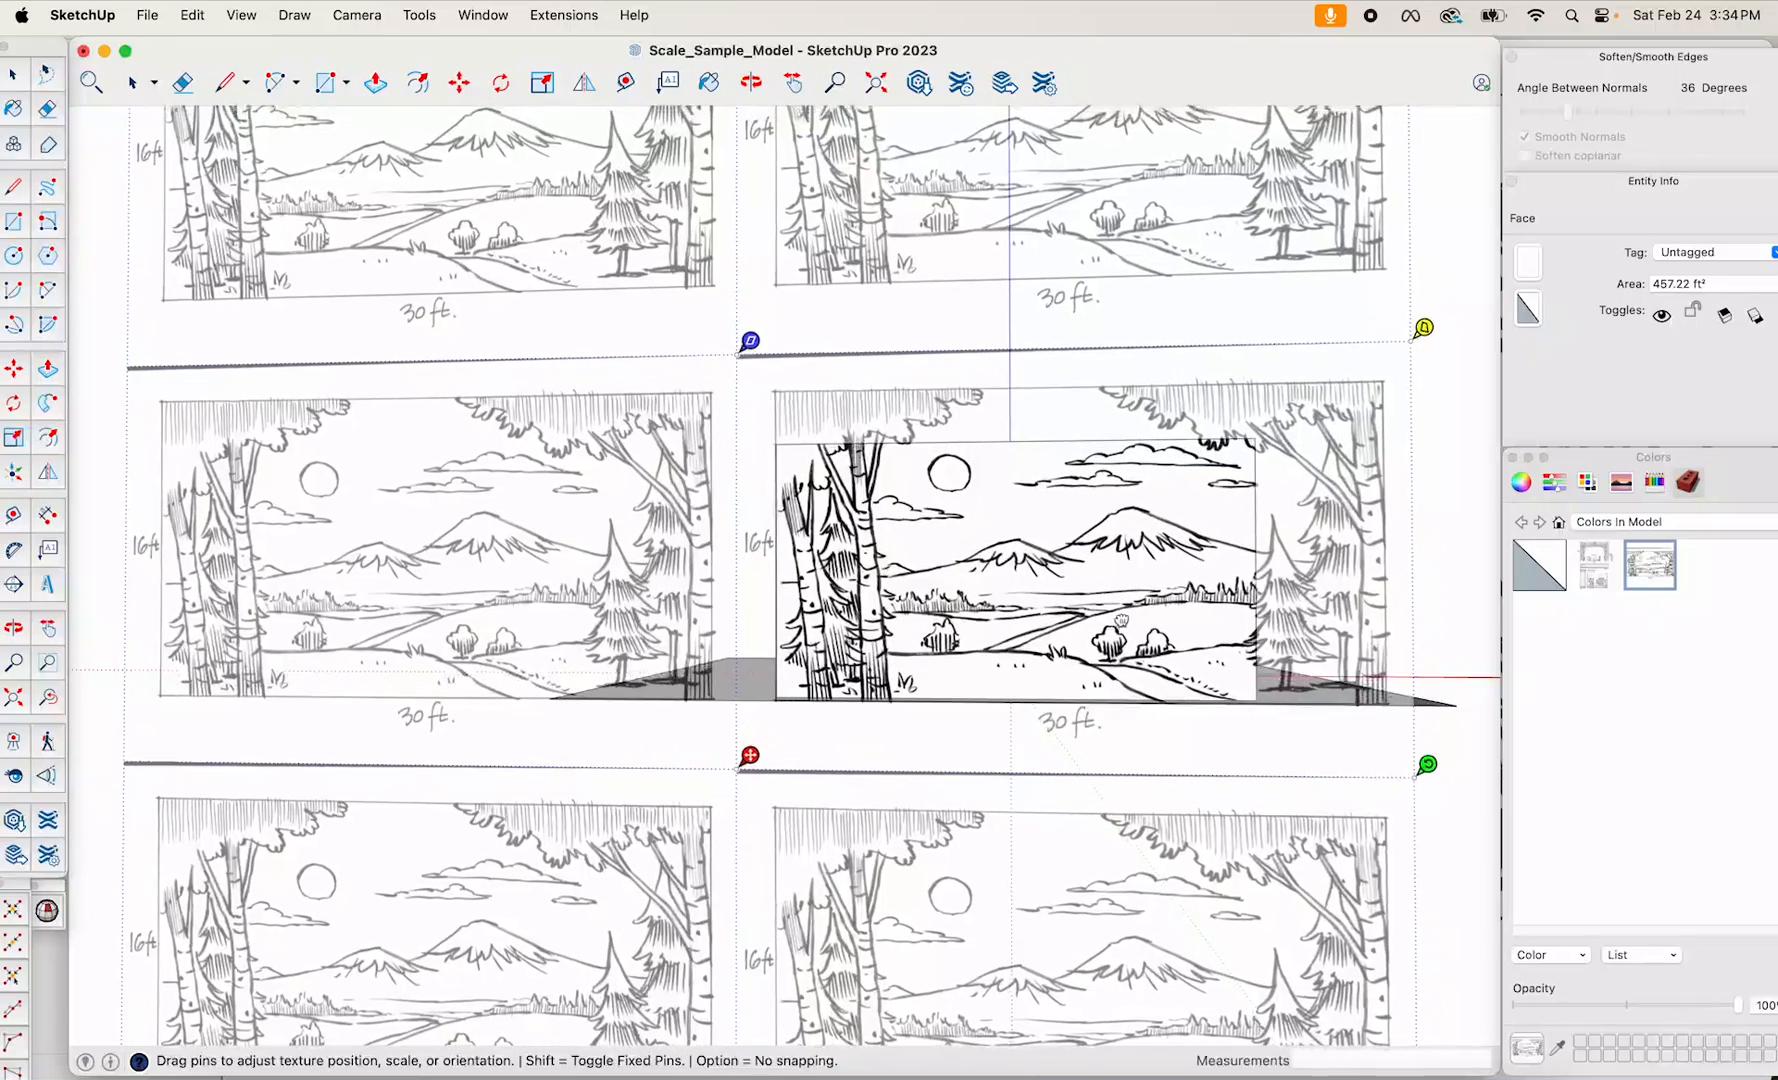
drag(1427, 764, 1288, 763)
drag(1147, 584, 1157, 567)
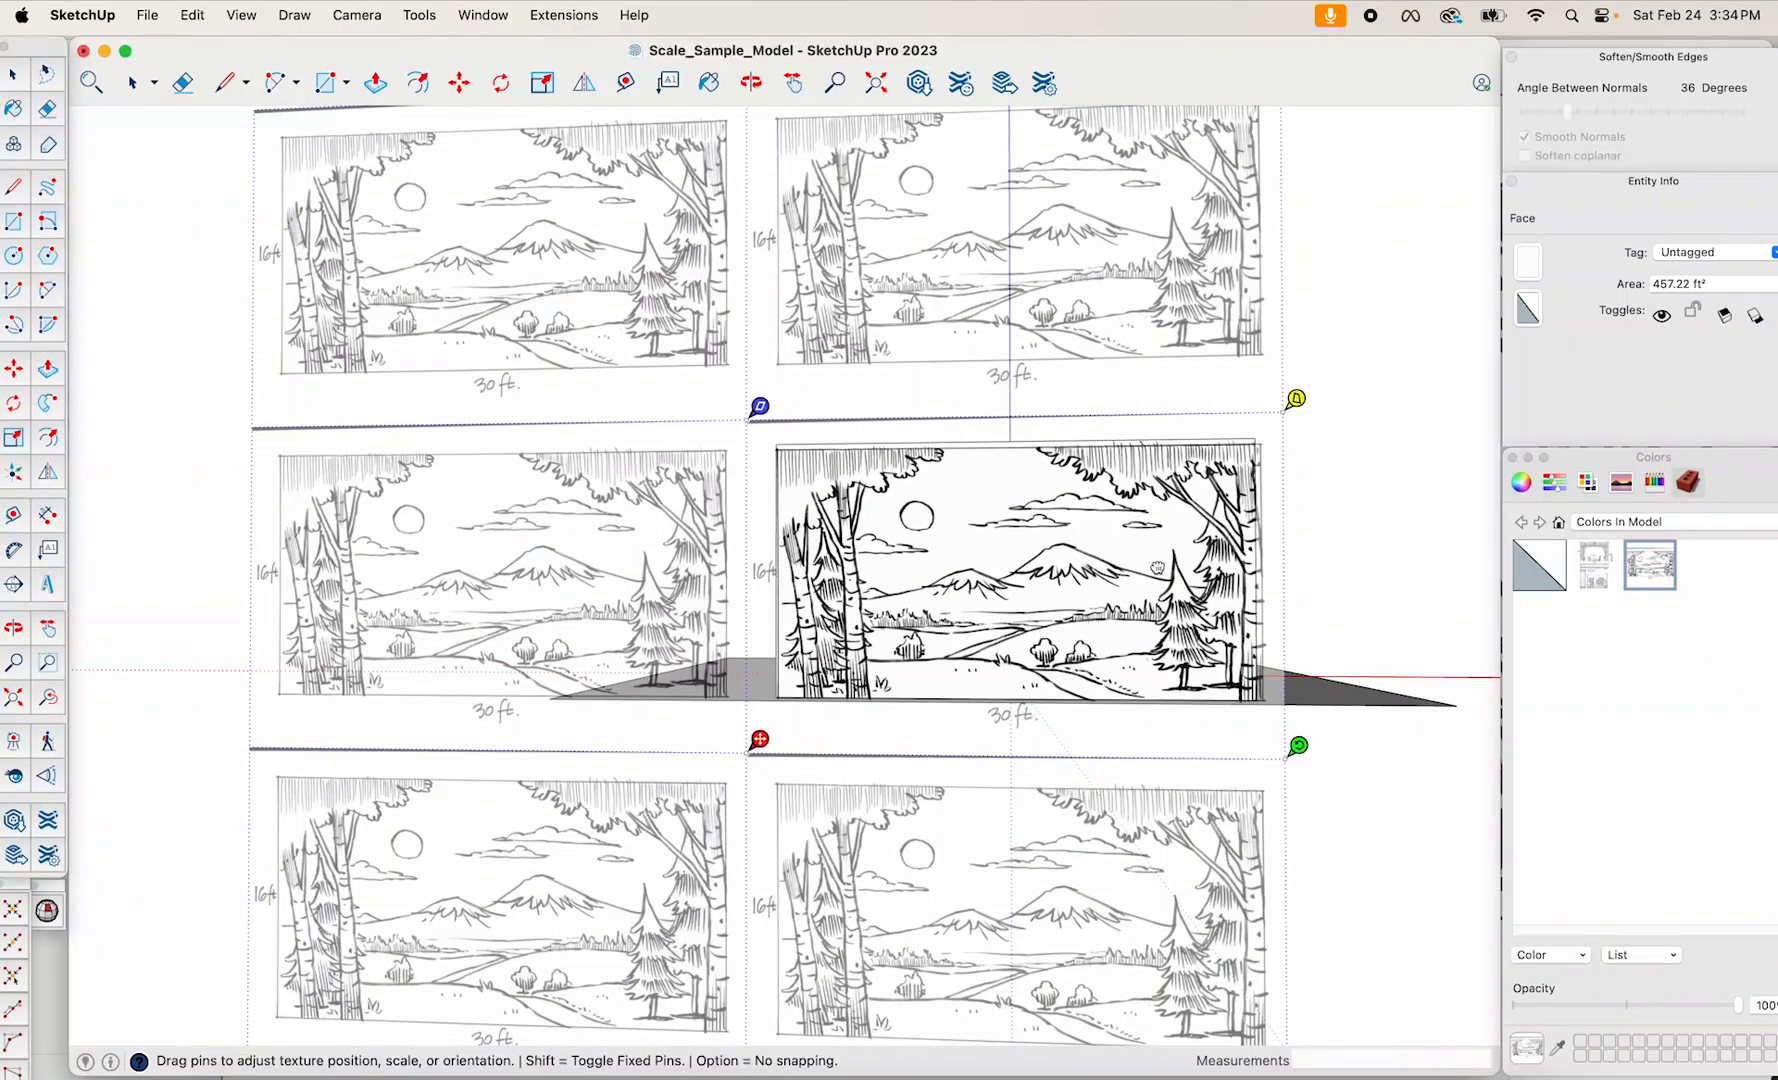
click(1394, 818)
Set the landscape texture on the flat front face to projected.
middle_drag(1394, 820, 1212, 1018)
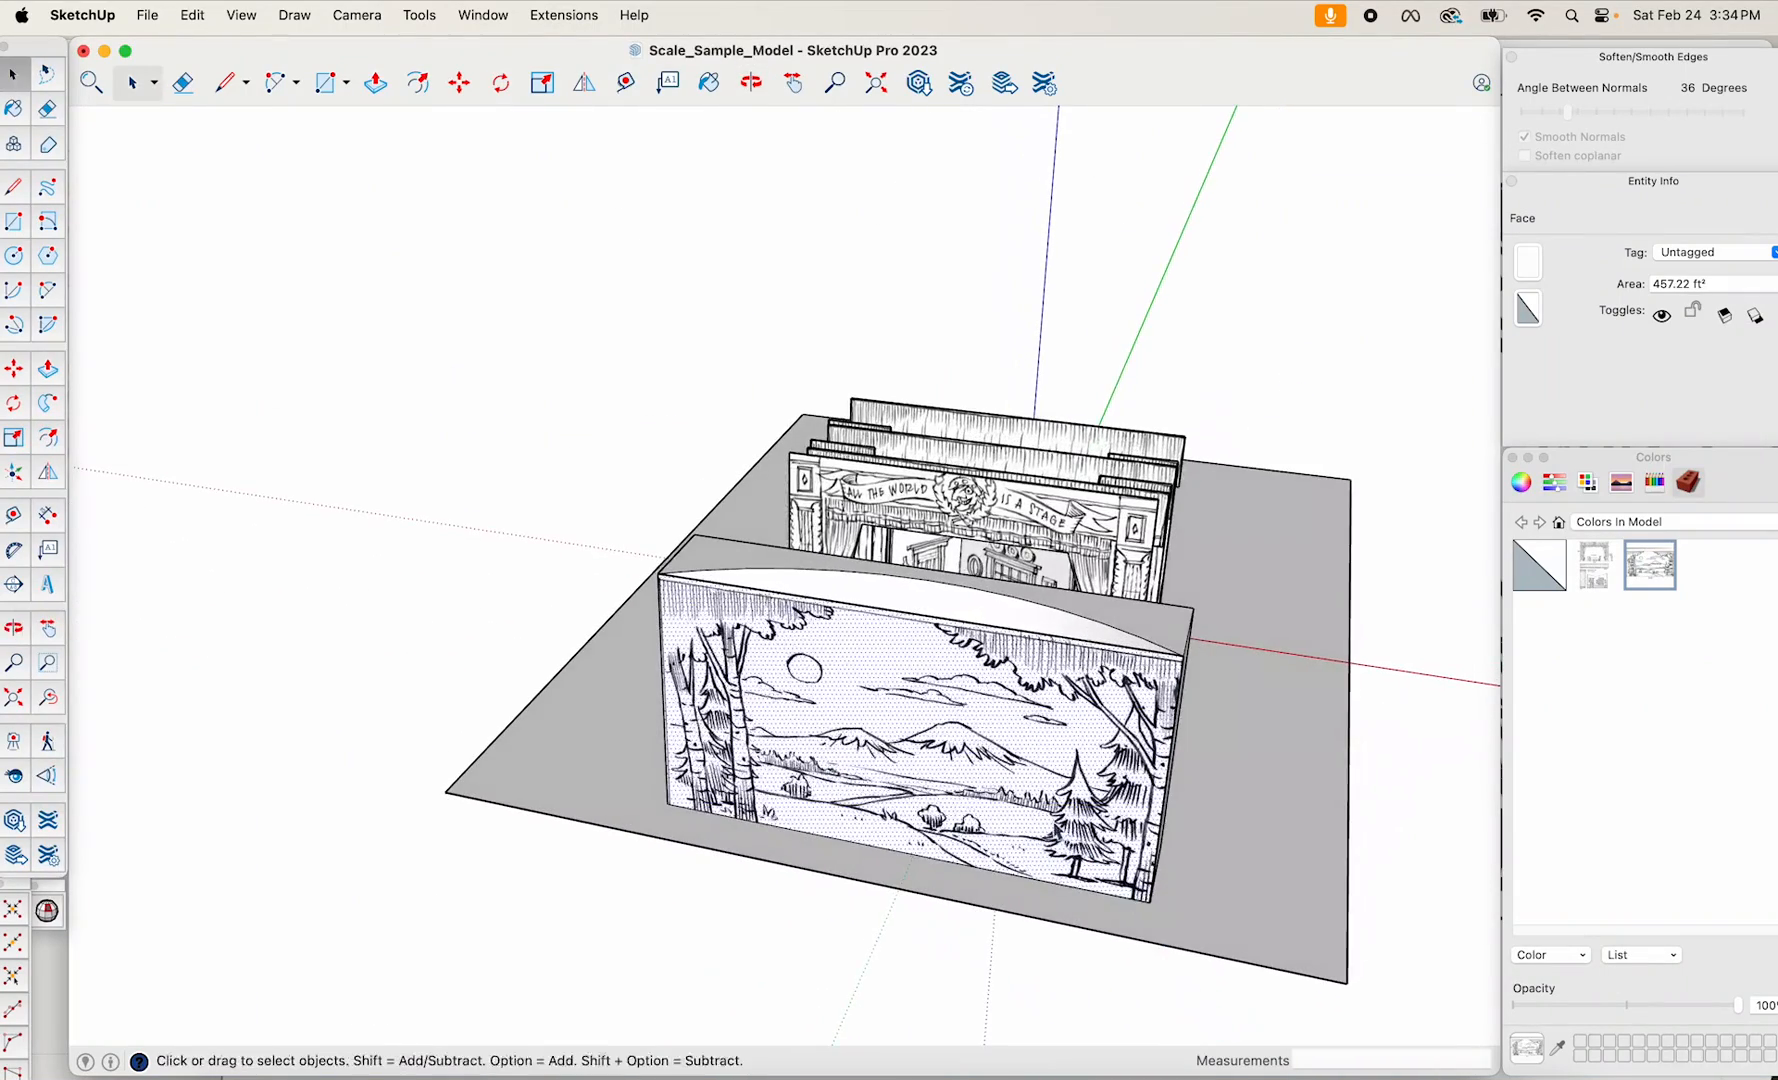
middle_drag(1051, 823, 828, 818)
middle_drag(889, 760, 887, 750)
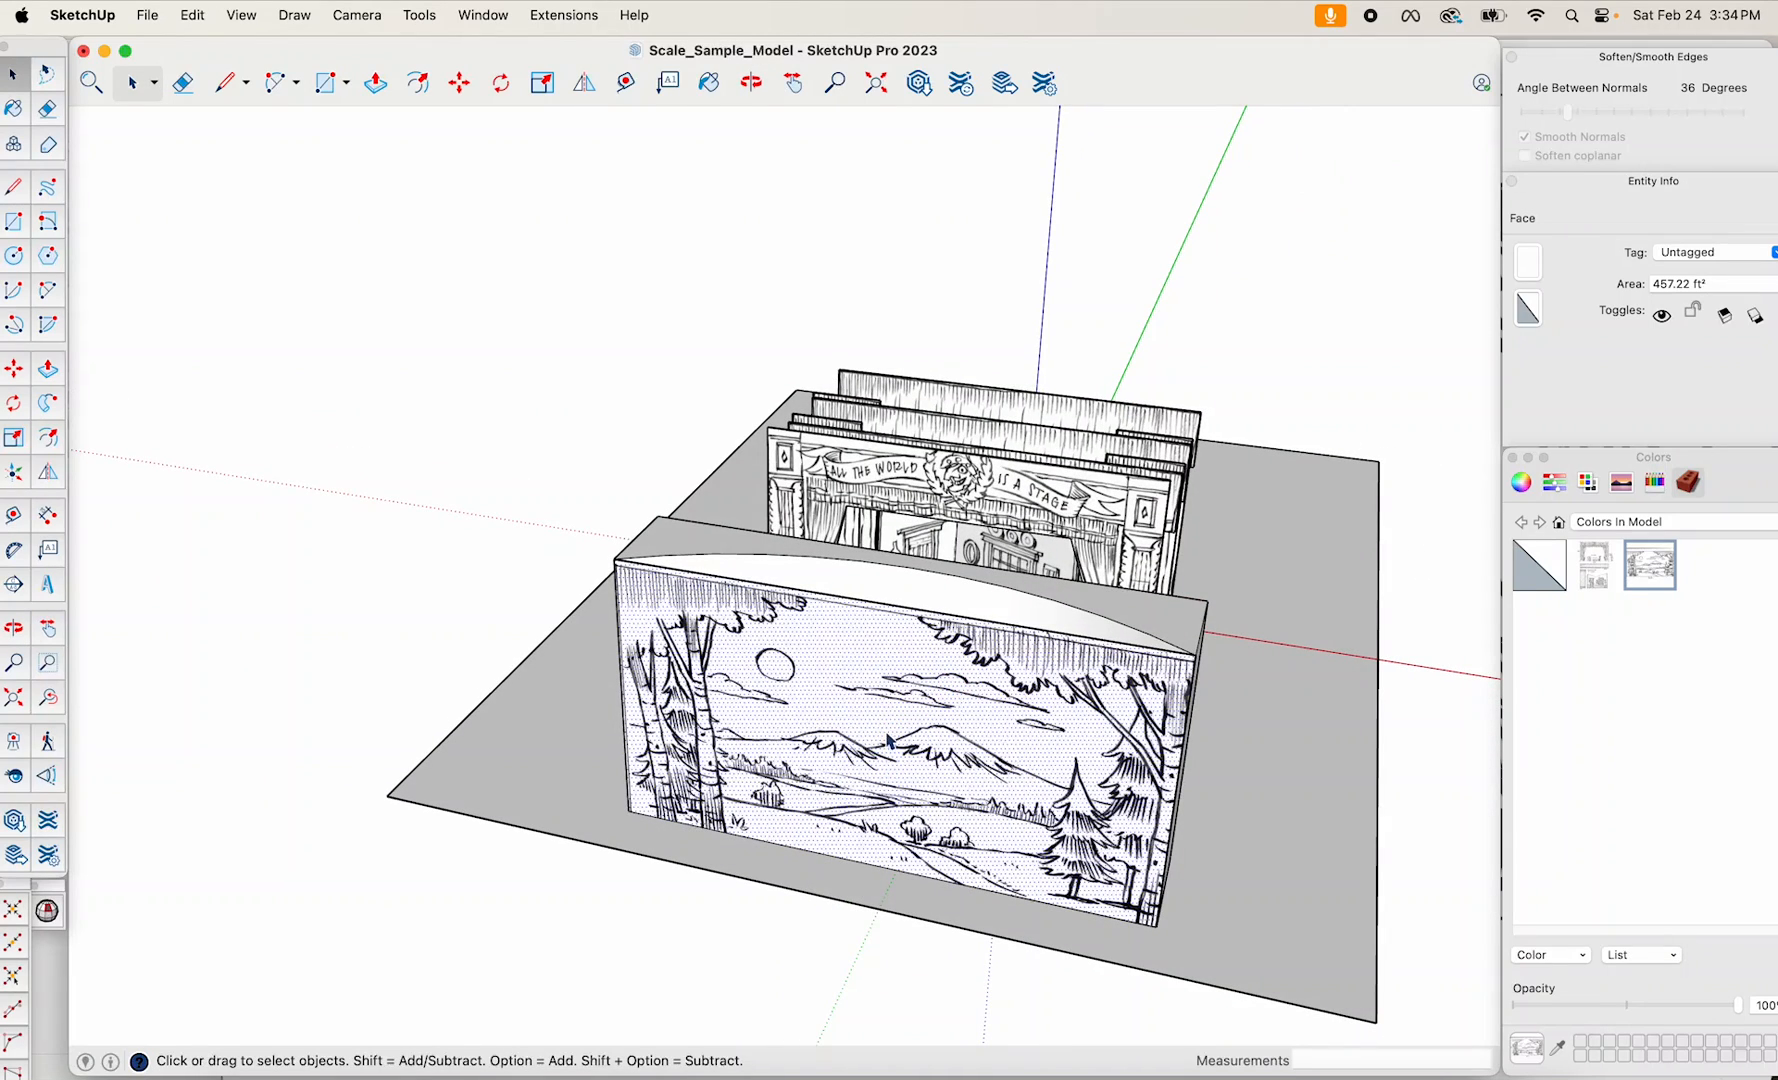
right_click(887, 740)
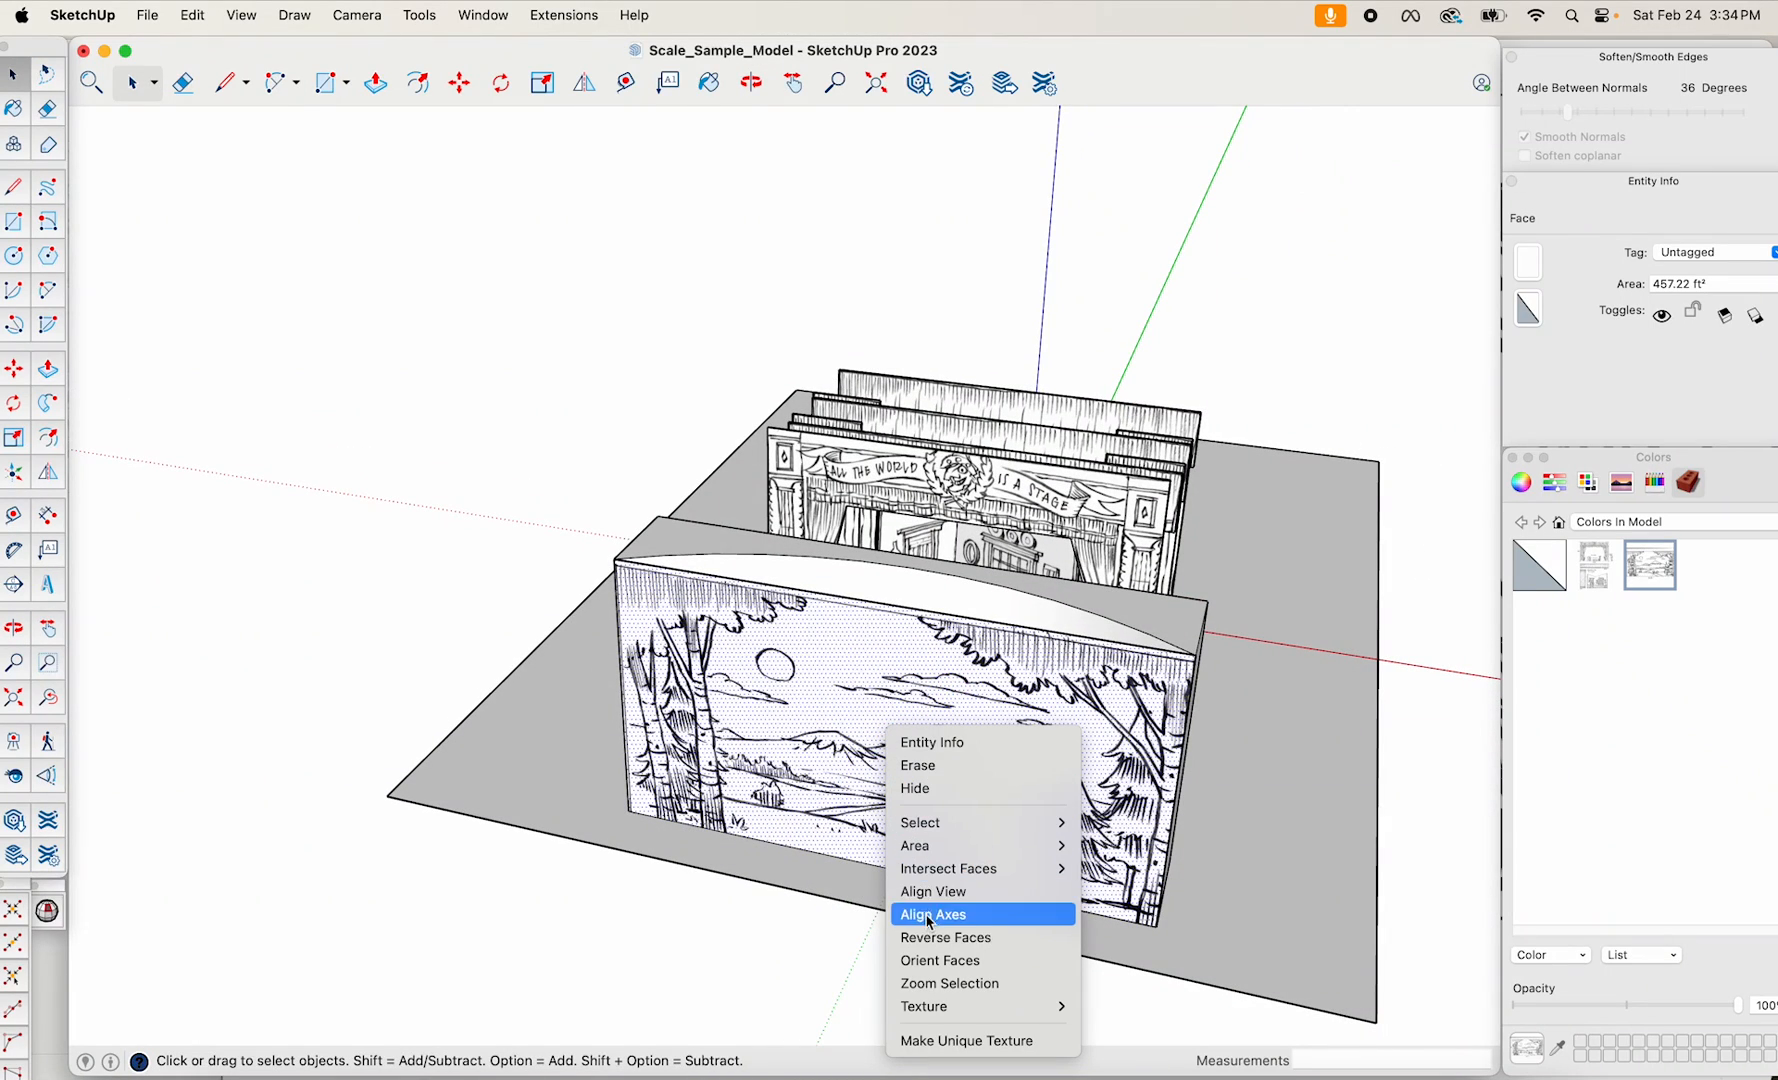
mouse_move(938, 1014)
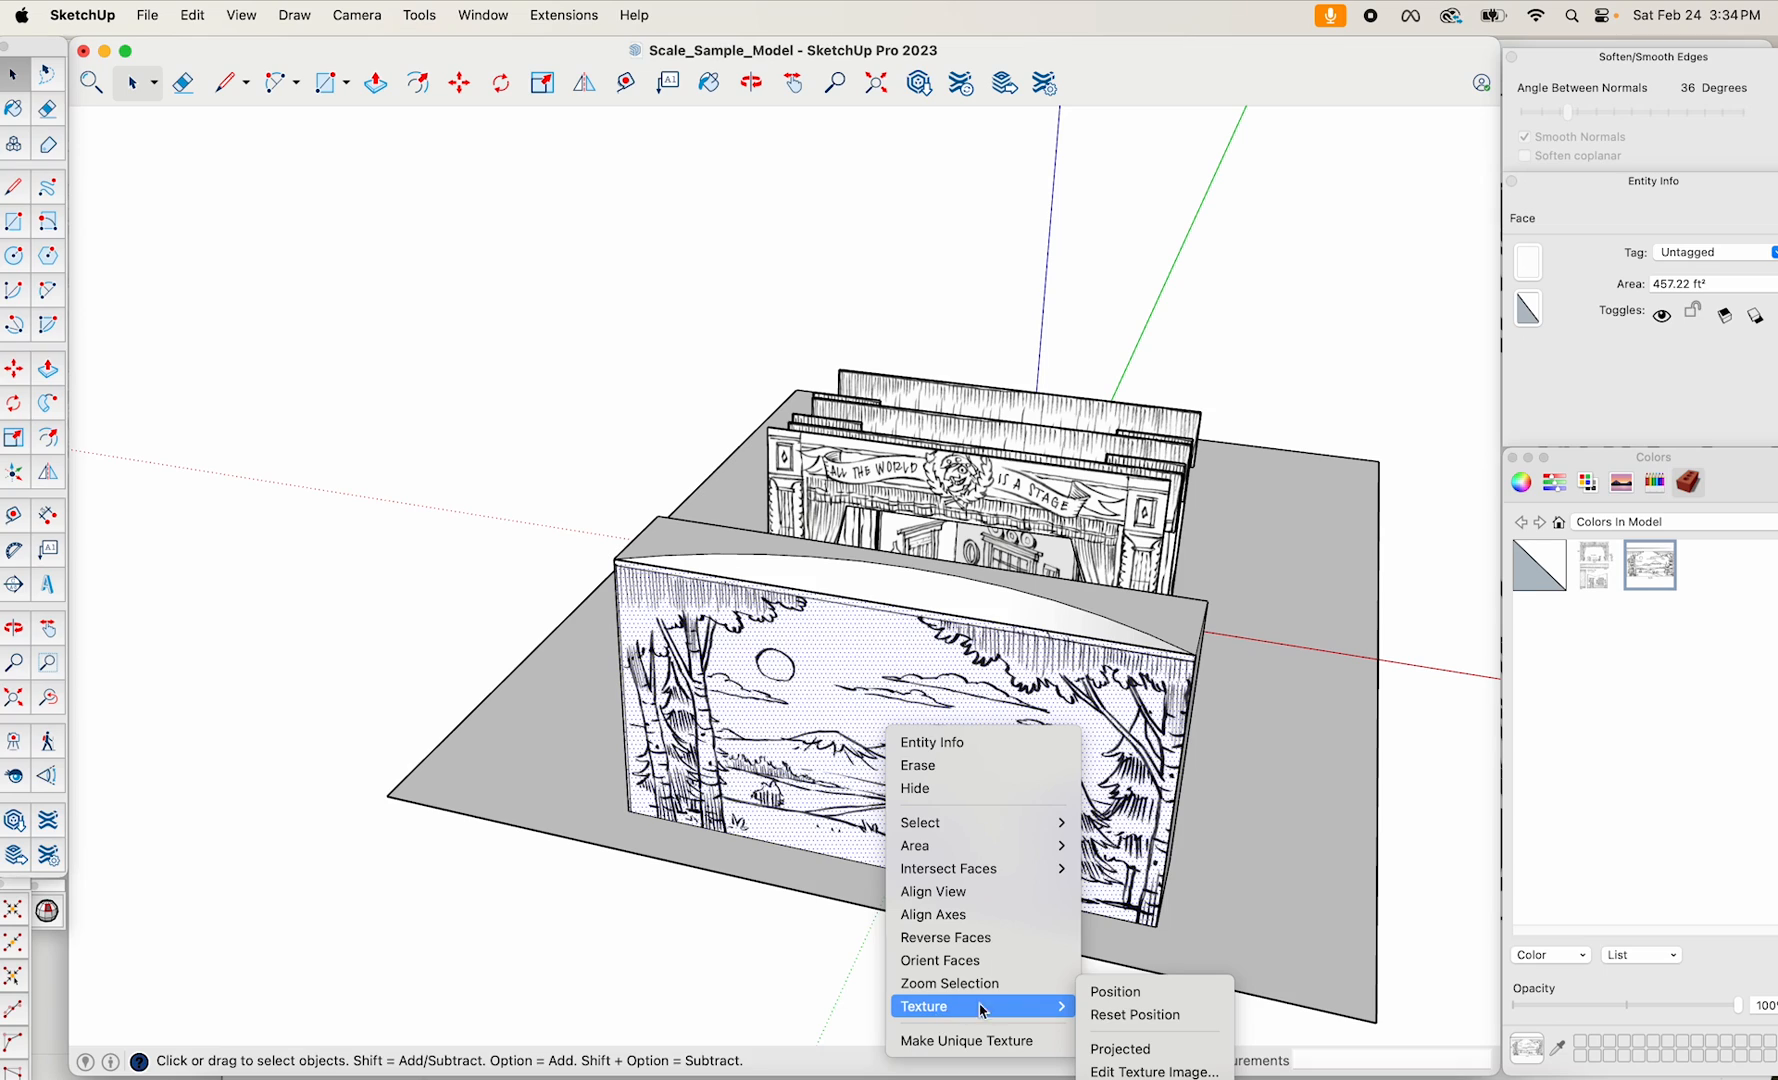
click(1128, 1048)
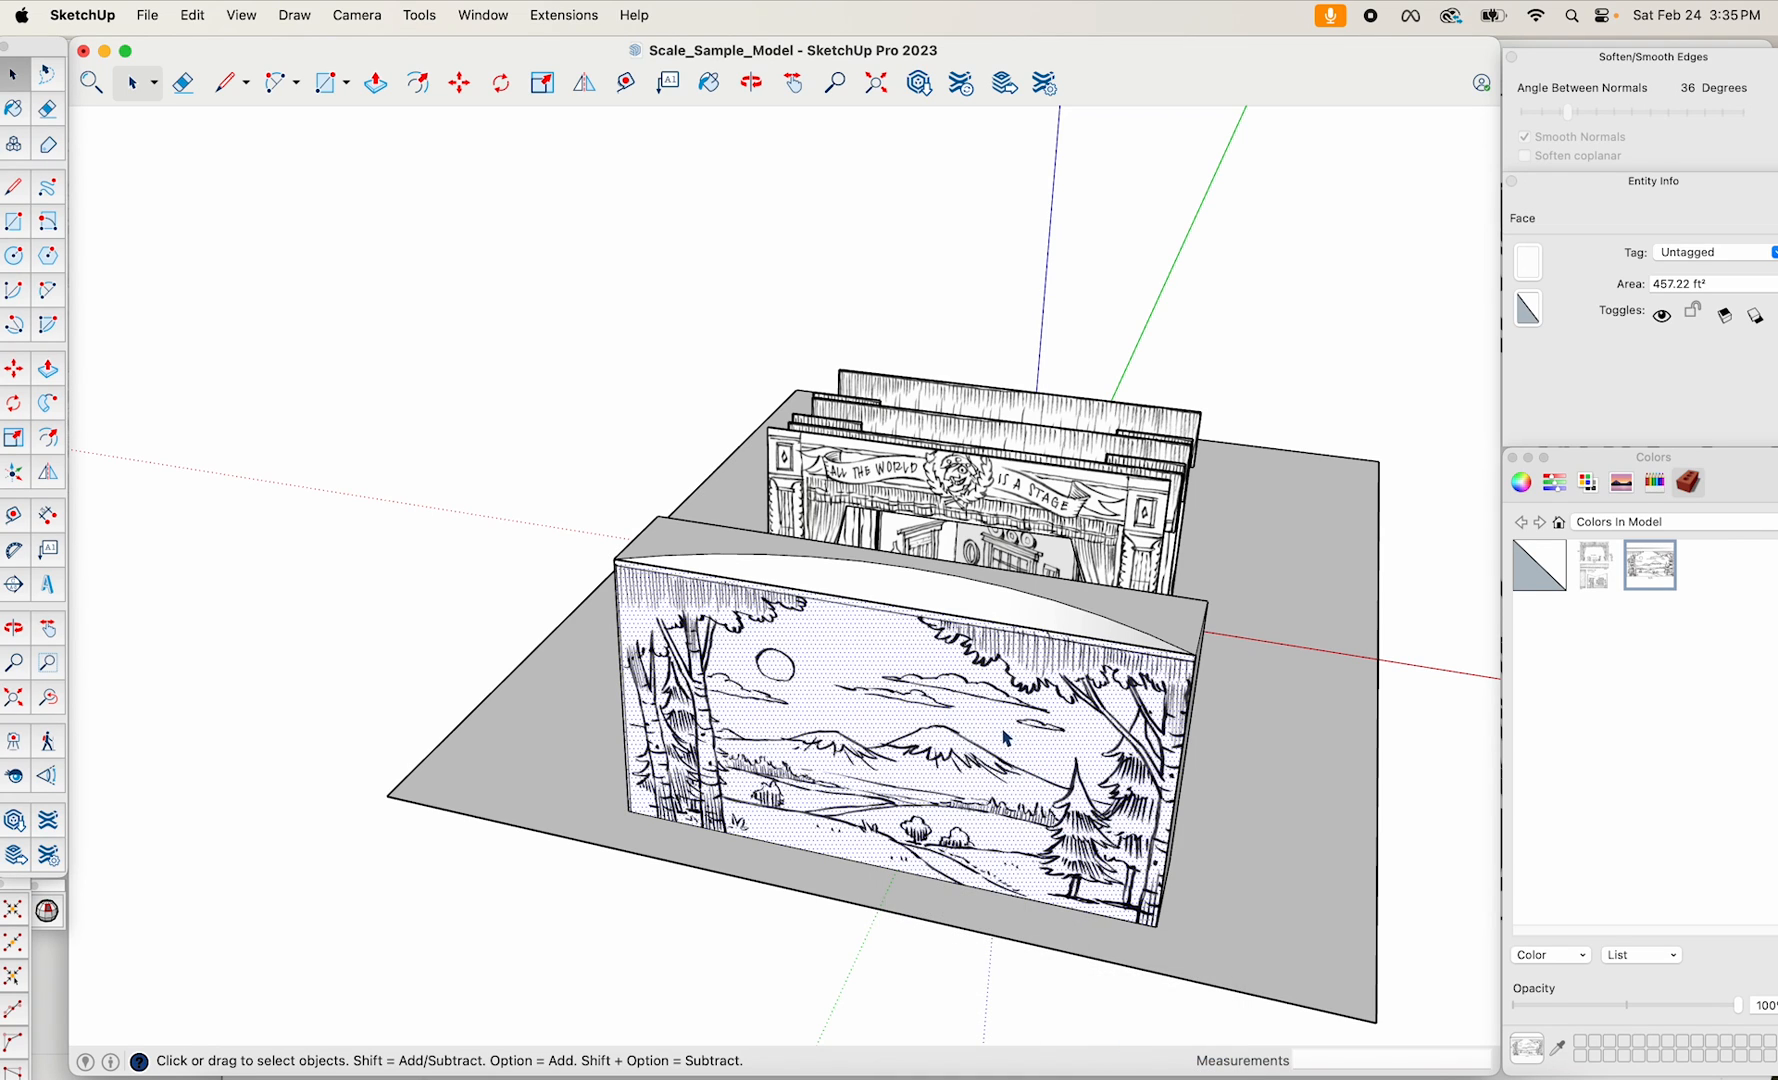
Sample the projected landscape texture from the flat front face with the Paint Bucket tool.
key(b)
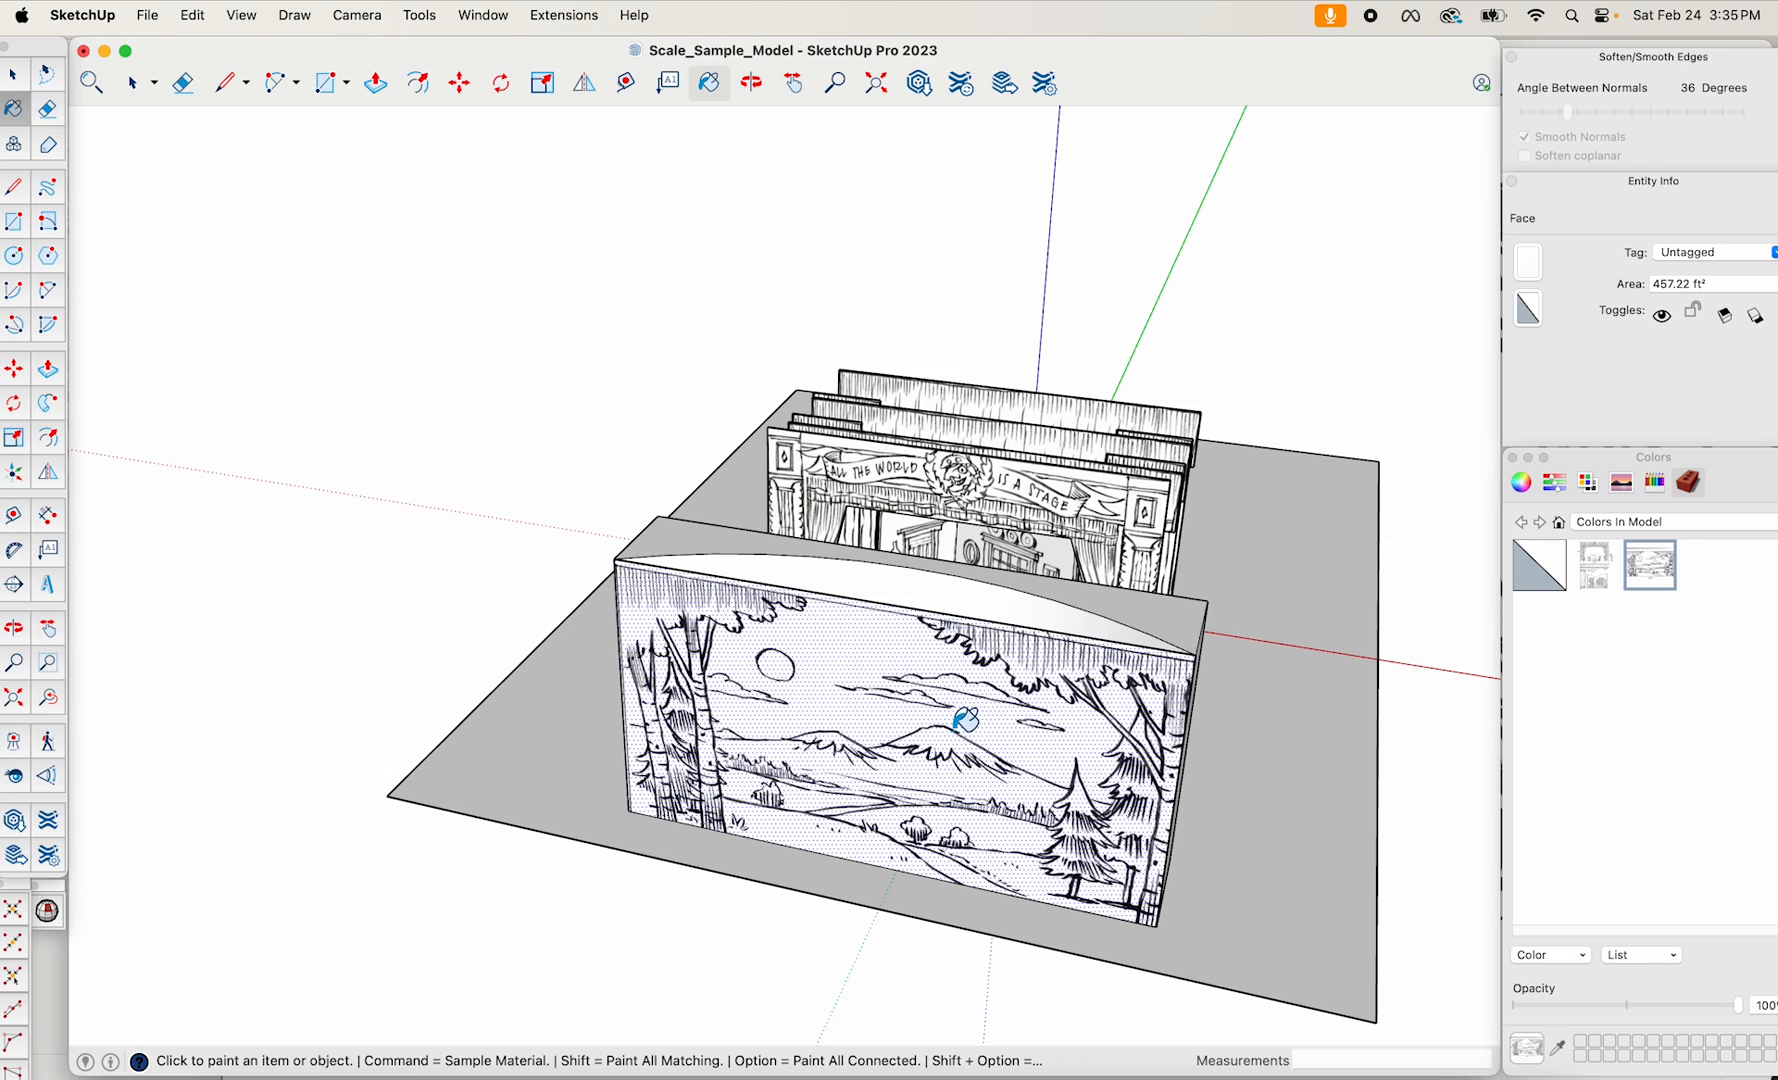
key(super)
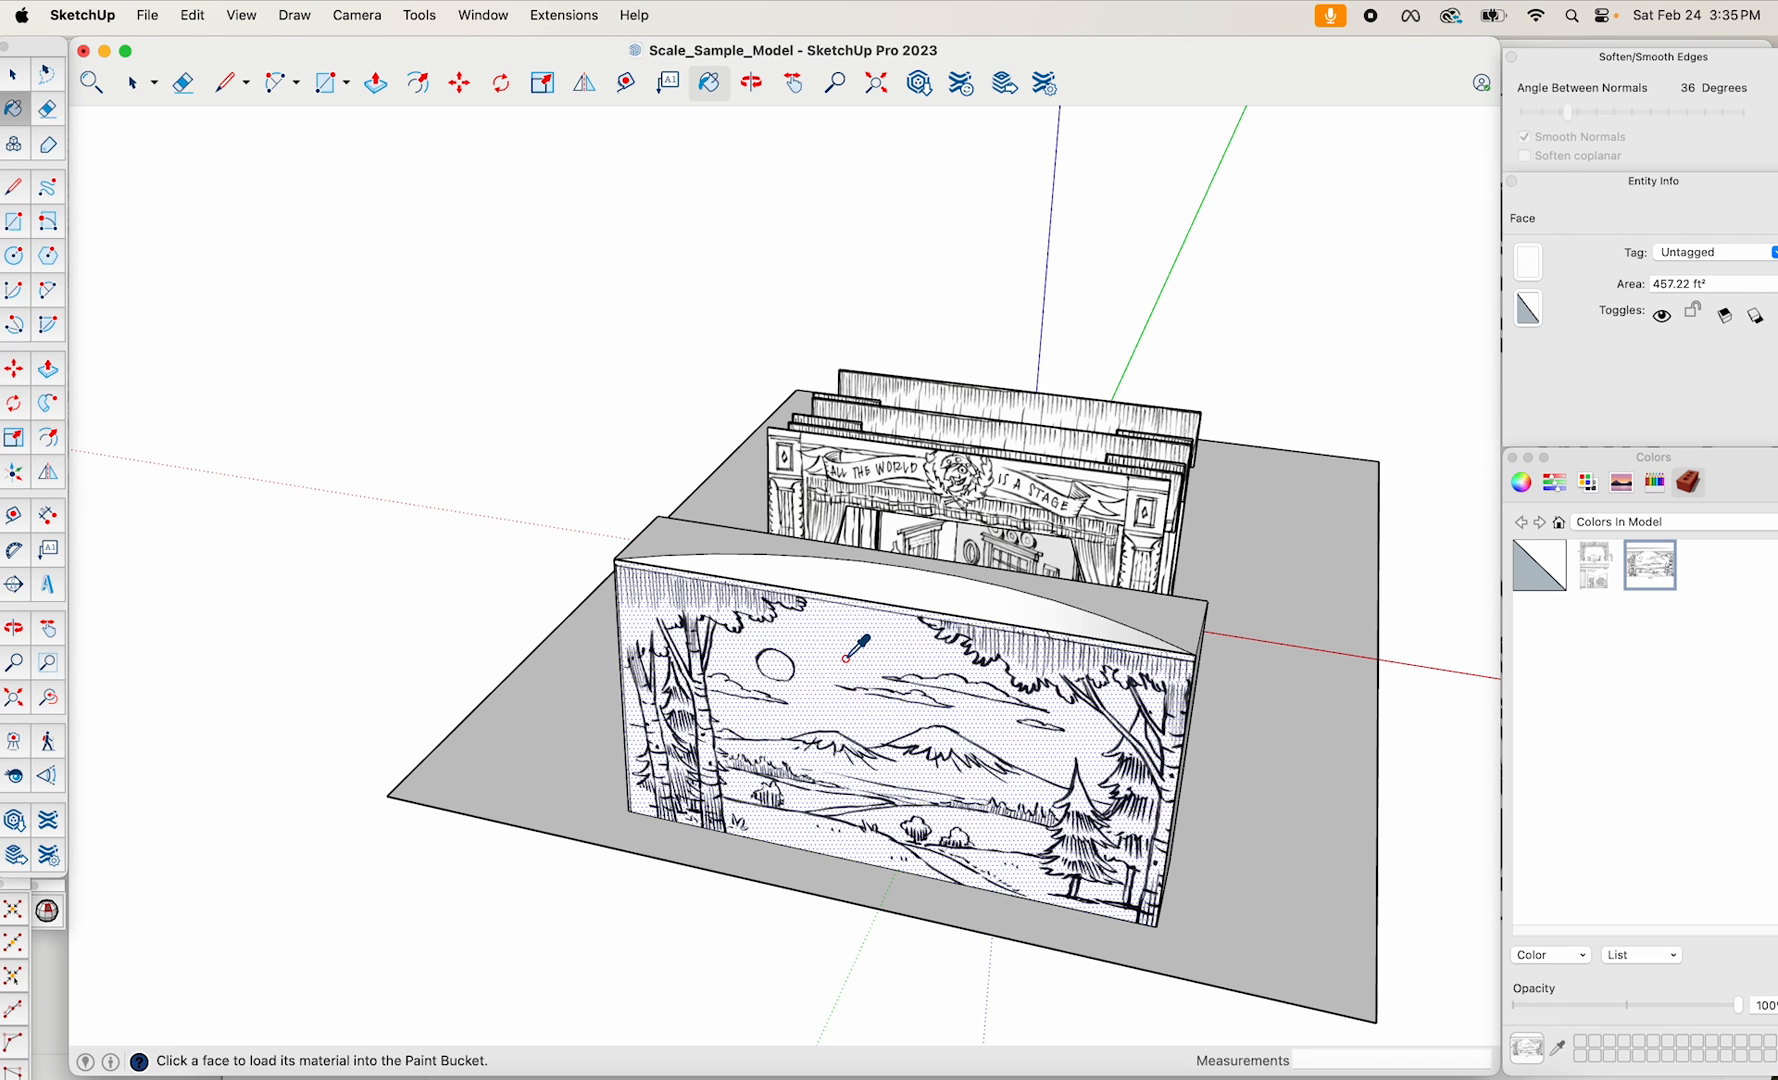
middle_drag(926, 690, 915, 845)
key(space)
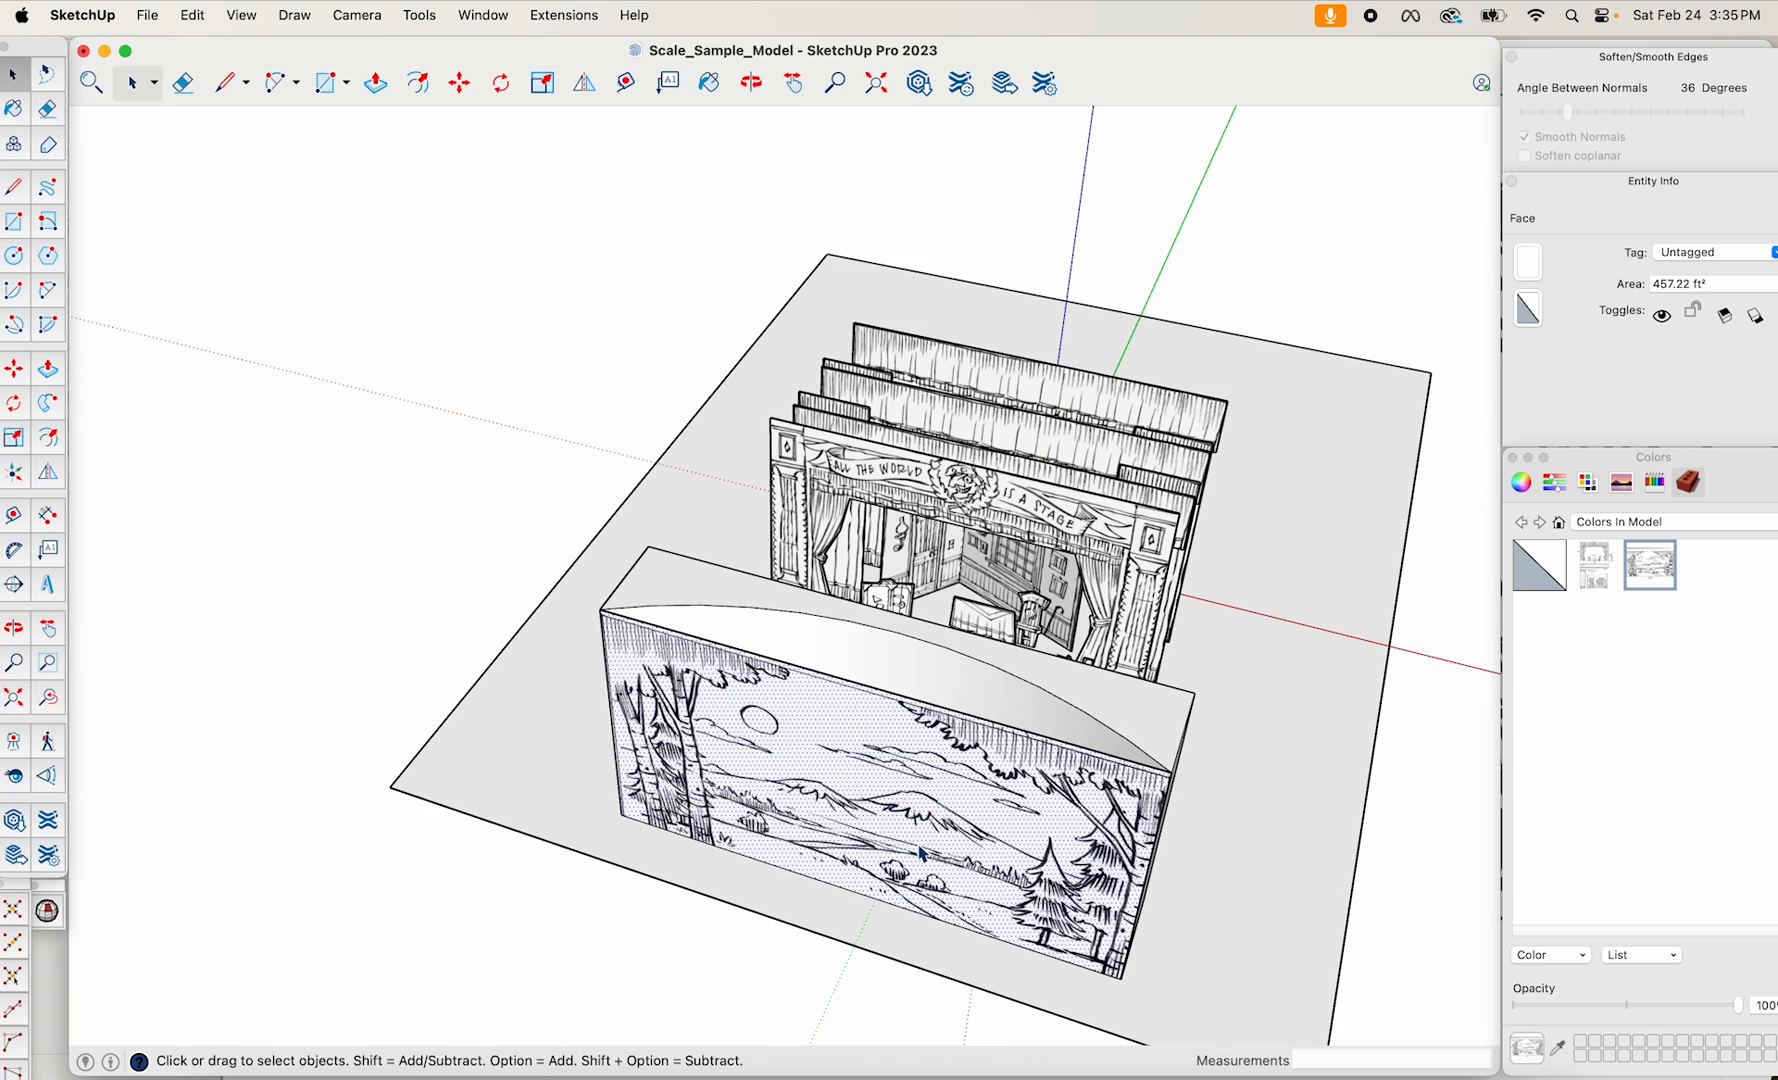
Move the textured flat front face out to the side, clear of the curved backdrop.
key(m)
click(925, 945)
click(310, 750)
Open the curved backdrop component for editing and paint its concave face with the sampled landscape texture.
key(space)
double_click(948, 790)
mouse_move(1040, 786)
middle_down()
mouse_move(1005, 766)
mouse_move(1143, 341)
mouse_move(877, 286)
mouse_move(840, 350)
mouse_move(1345, 502)
mouse_move(1427, 548)
mouse_move(897, 605)
mouse_move(816, 576)
mouse_move(1072, 683)
mouse_move(1064, 873)
middle_up()
key(b)
click(929, 756)
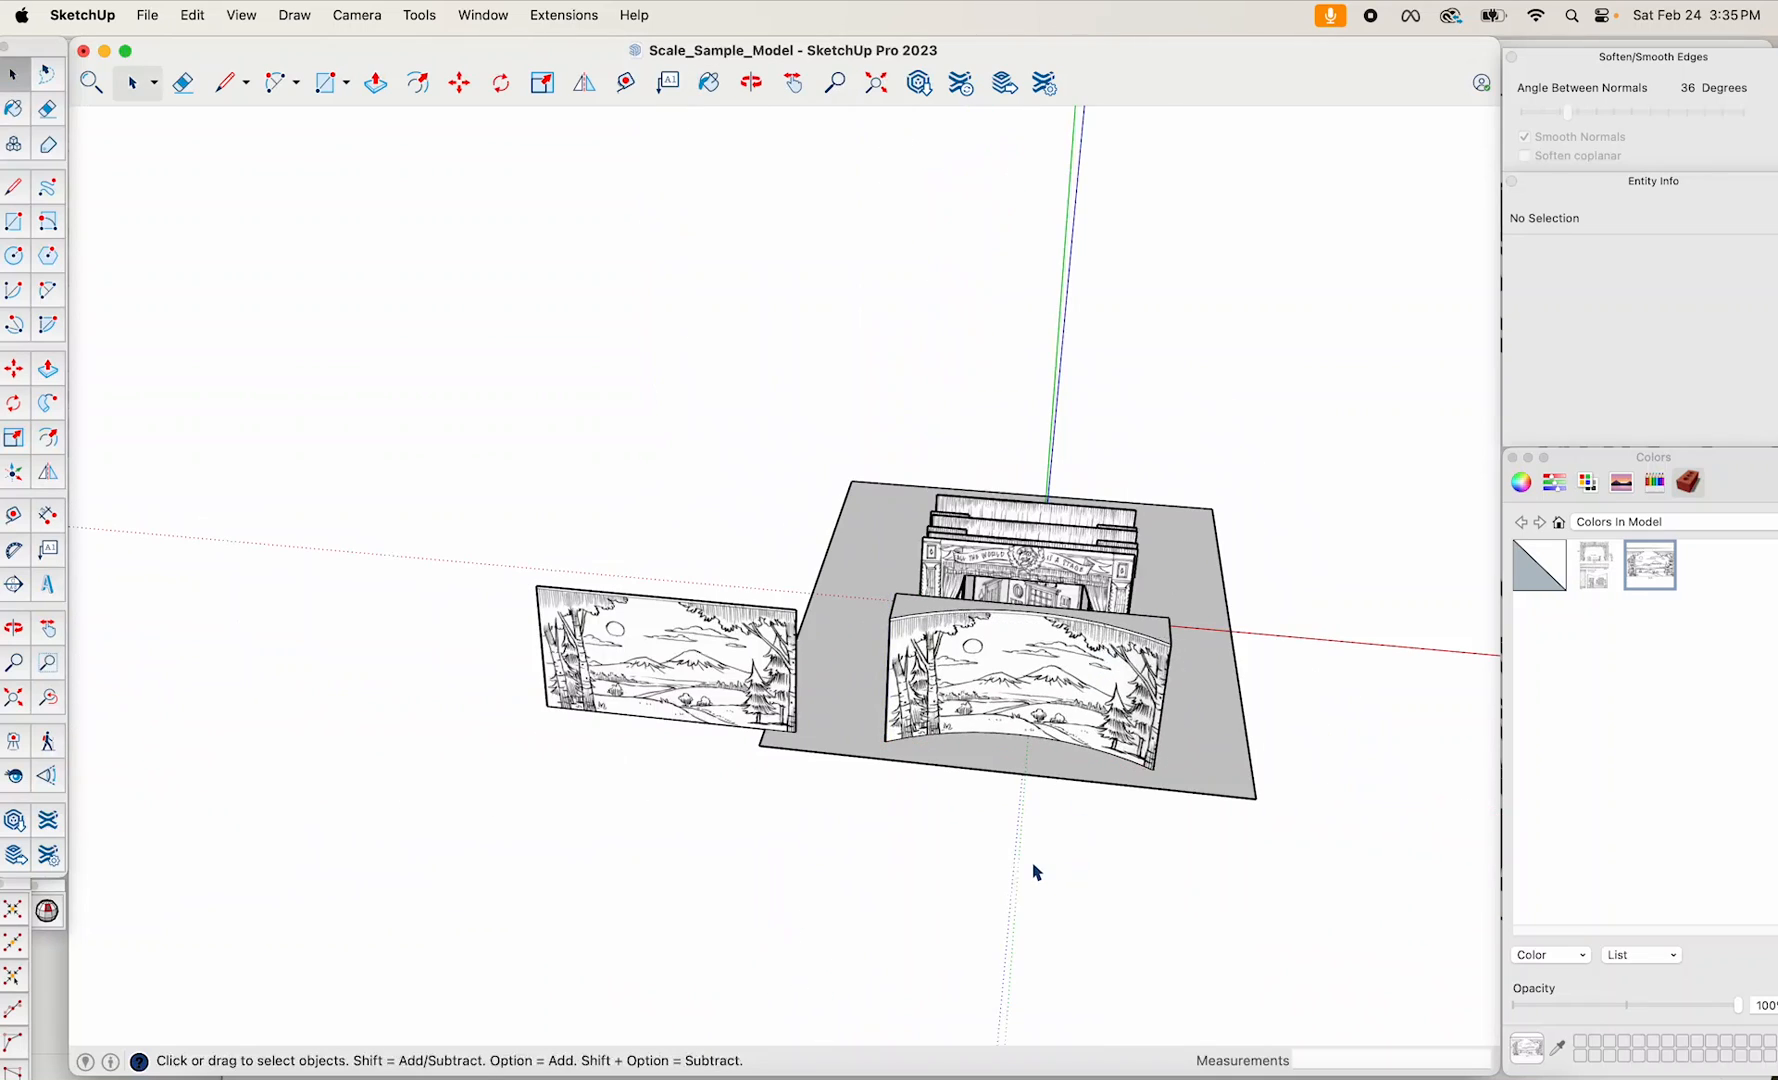
Delete the leftover flat landscape face and its edges beside the stage floor.
scroll(1000, 705, up, 3)
double_click(447, 637)
key(Delete)
Move the Curved Backdrop component along the green axis to the rear of the stage, behind the last hanging border.
middle_drag(760, 670, 655, 822)
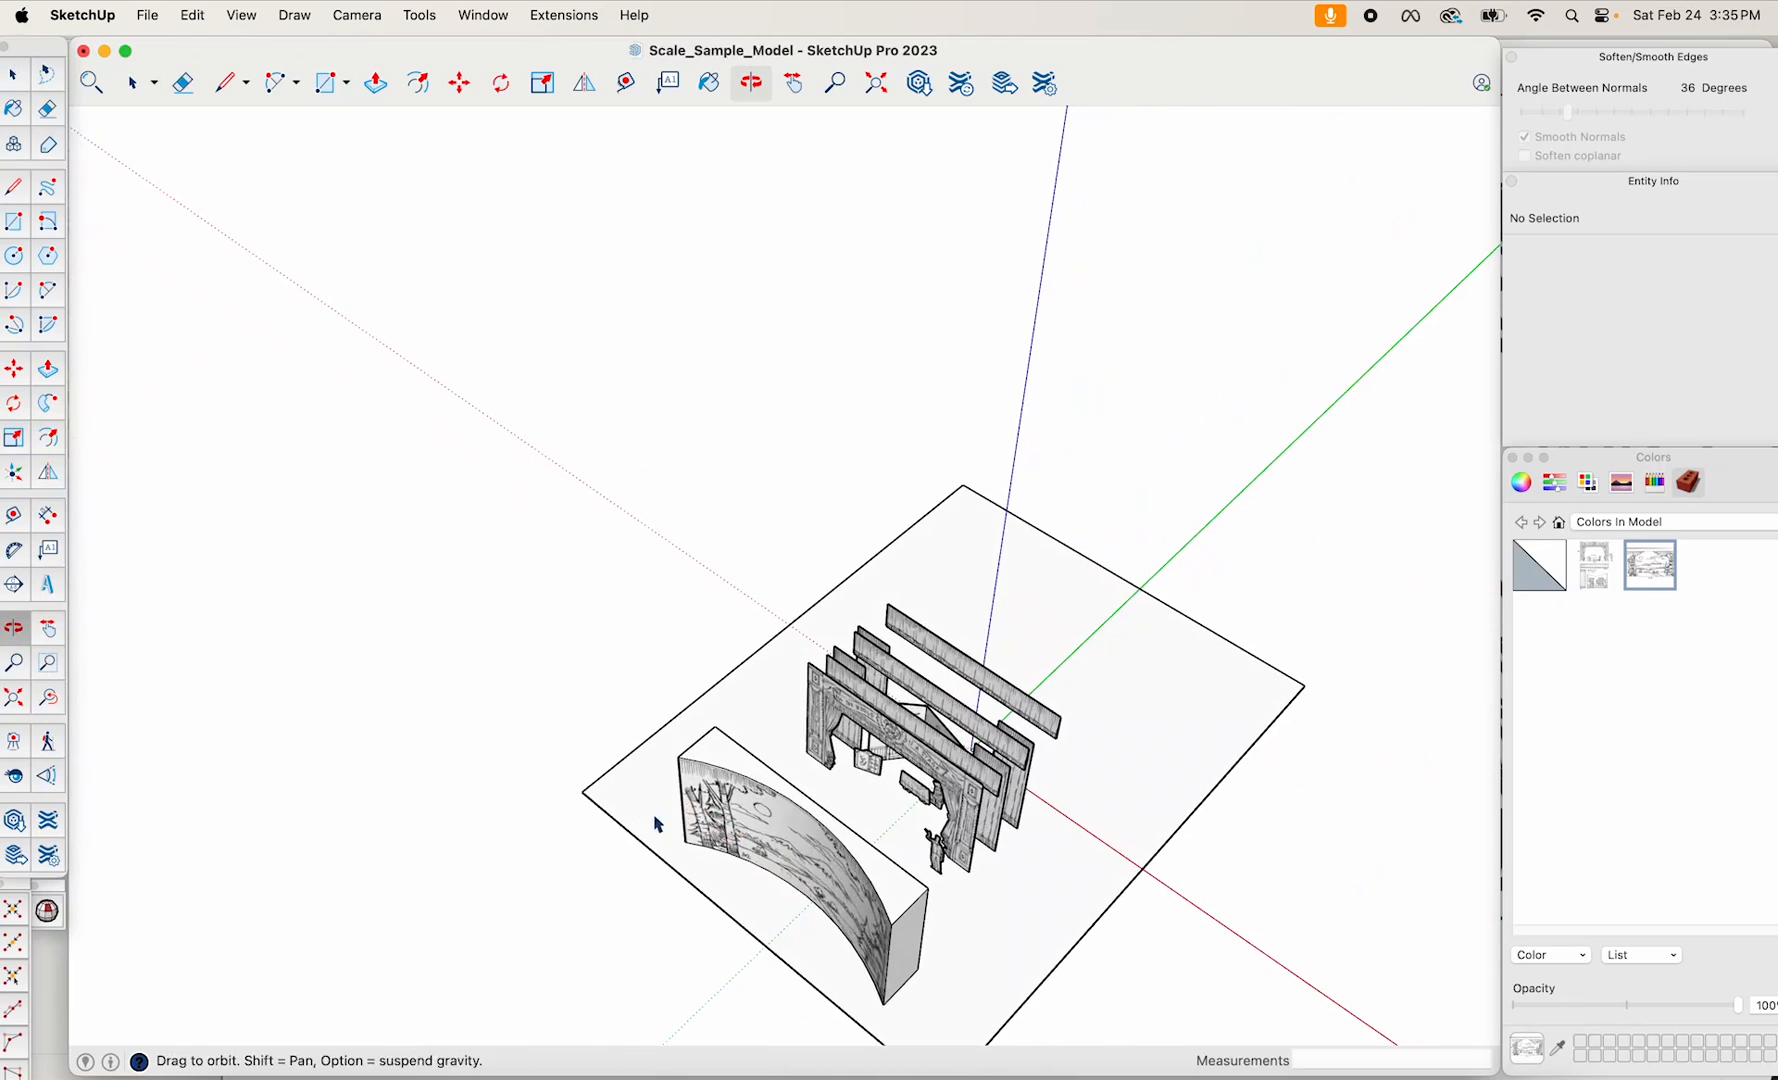
key(m)
key(space)
click(882, 950)
key(m)
click(904, 990)
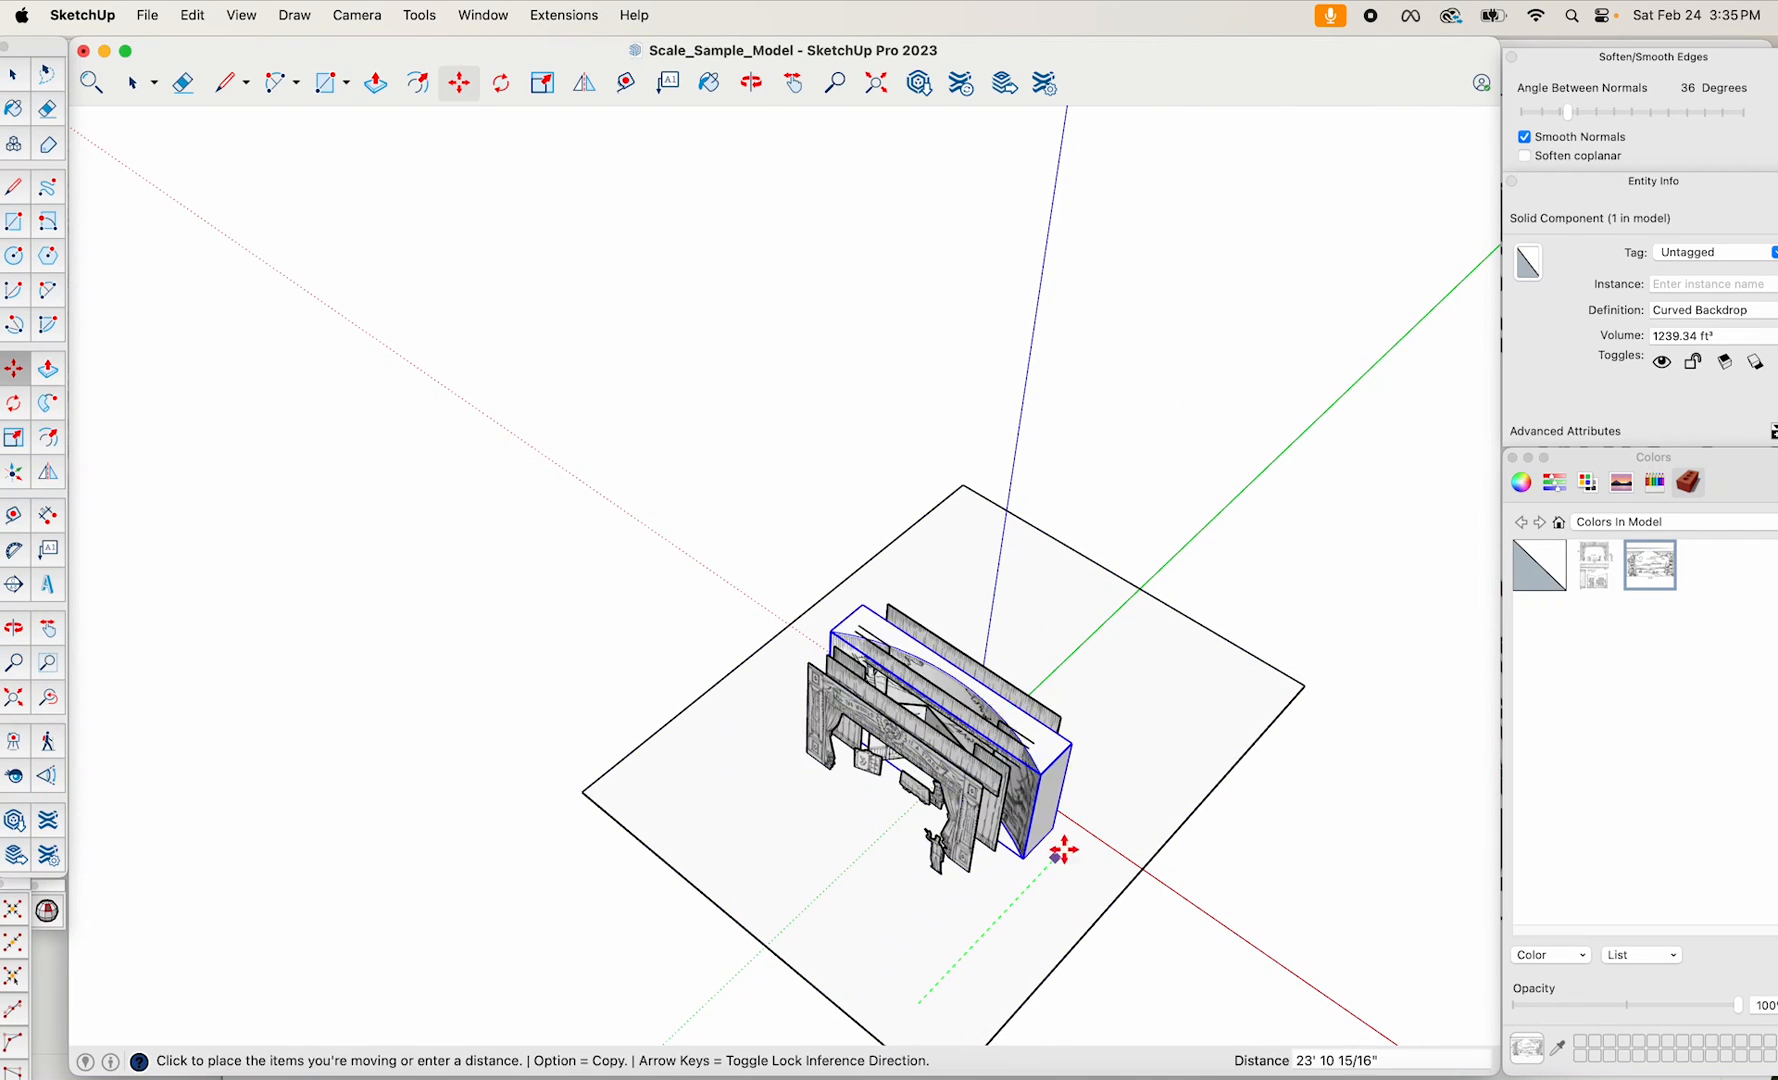
Scale the Curved Backdrop narrower along the red axis, pulling in first one end and then the other.
middle_drag(1113, 805, 997, 888)
key(s)
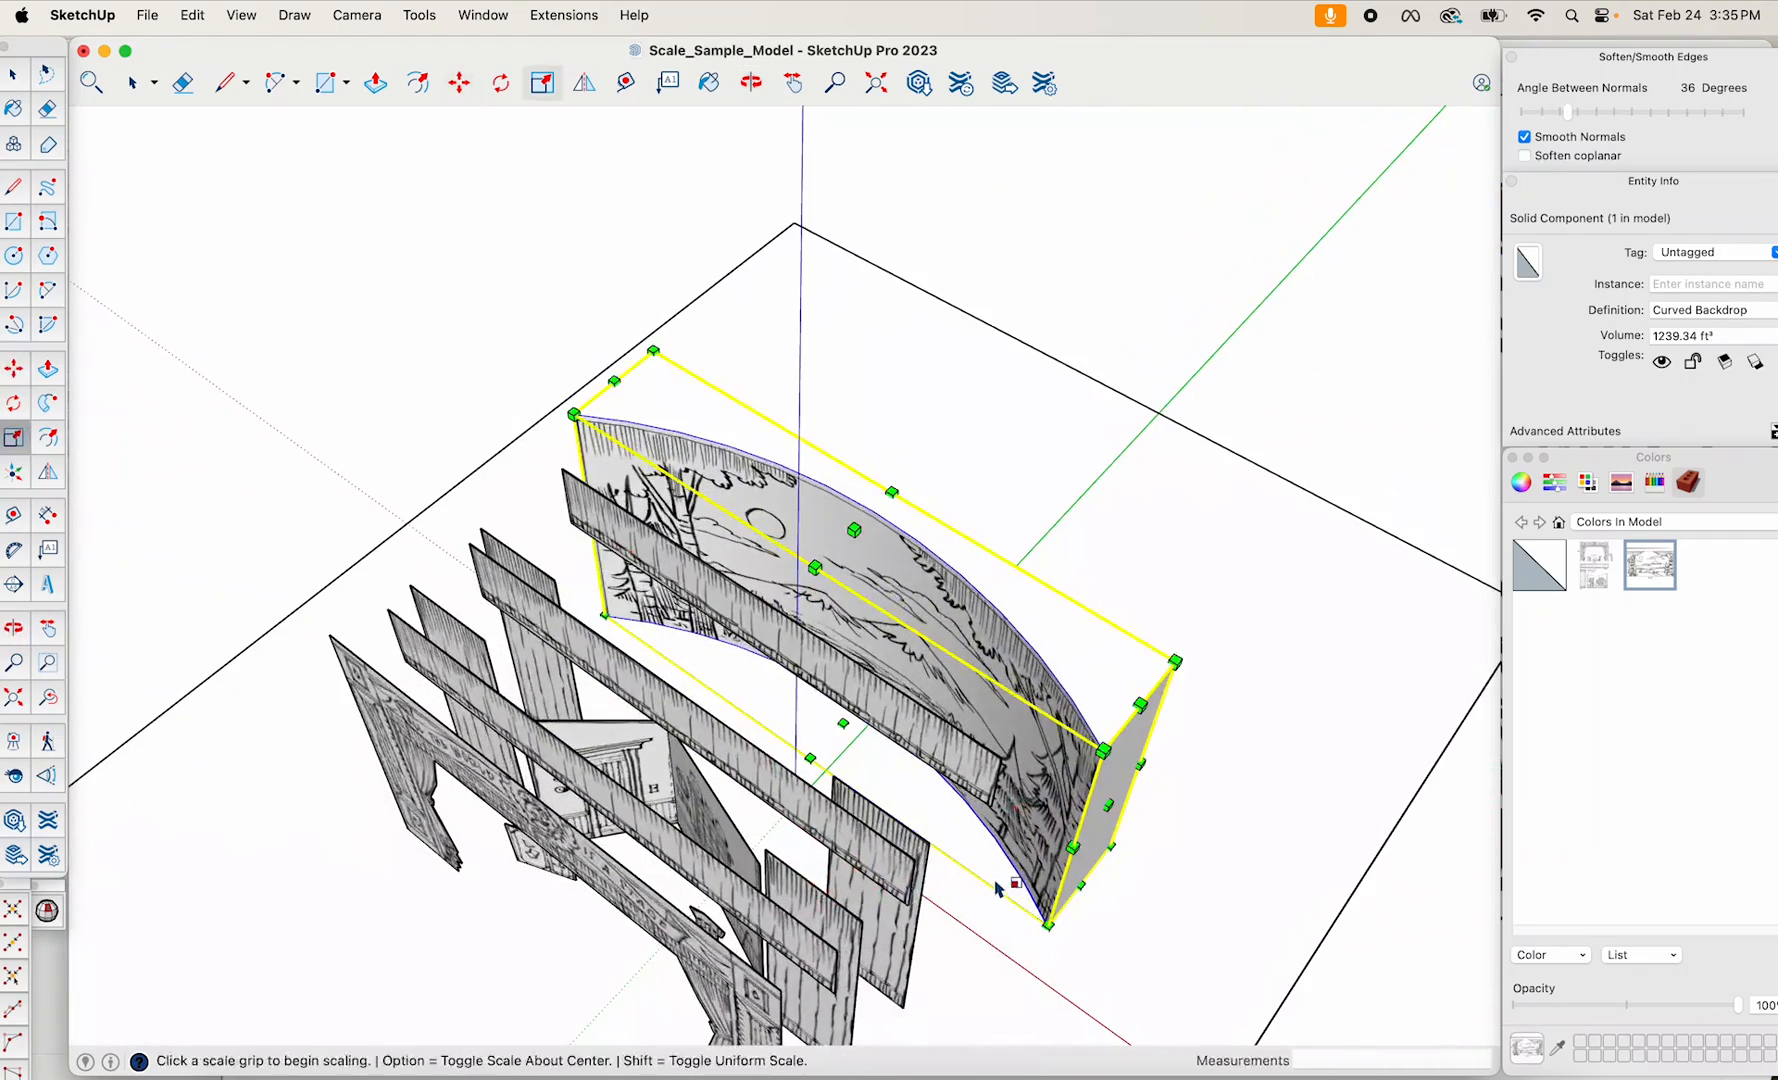
click(1107, 803)
click(1075, 780)
middle_drag(1075, 780, 1267, 646)
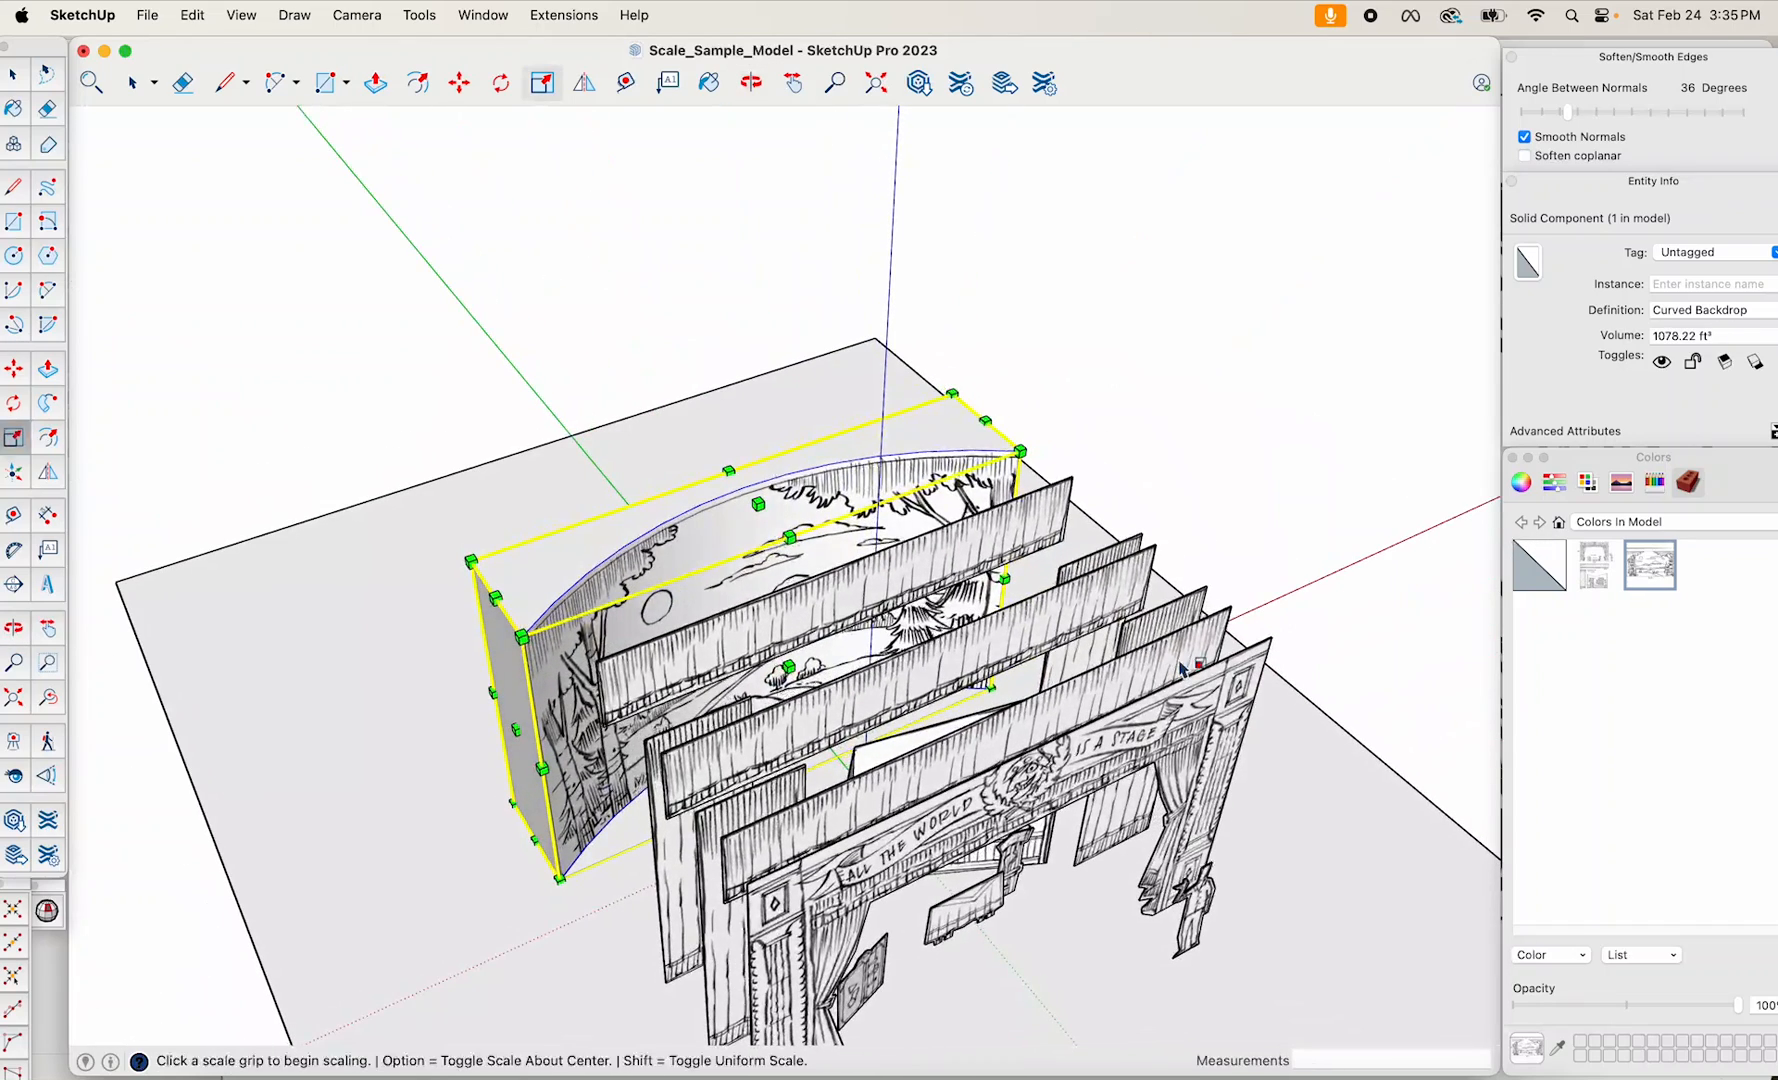
click(515, 733)
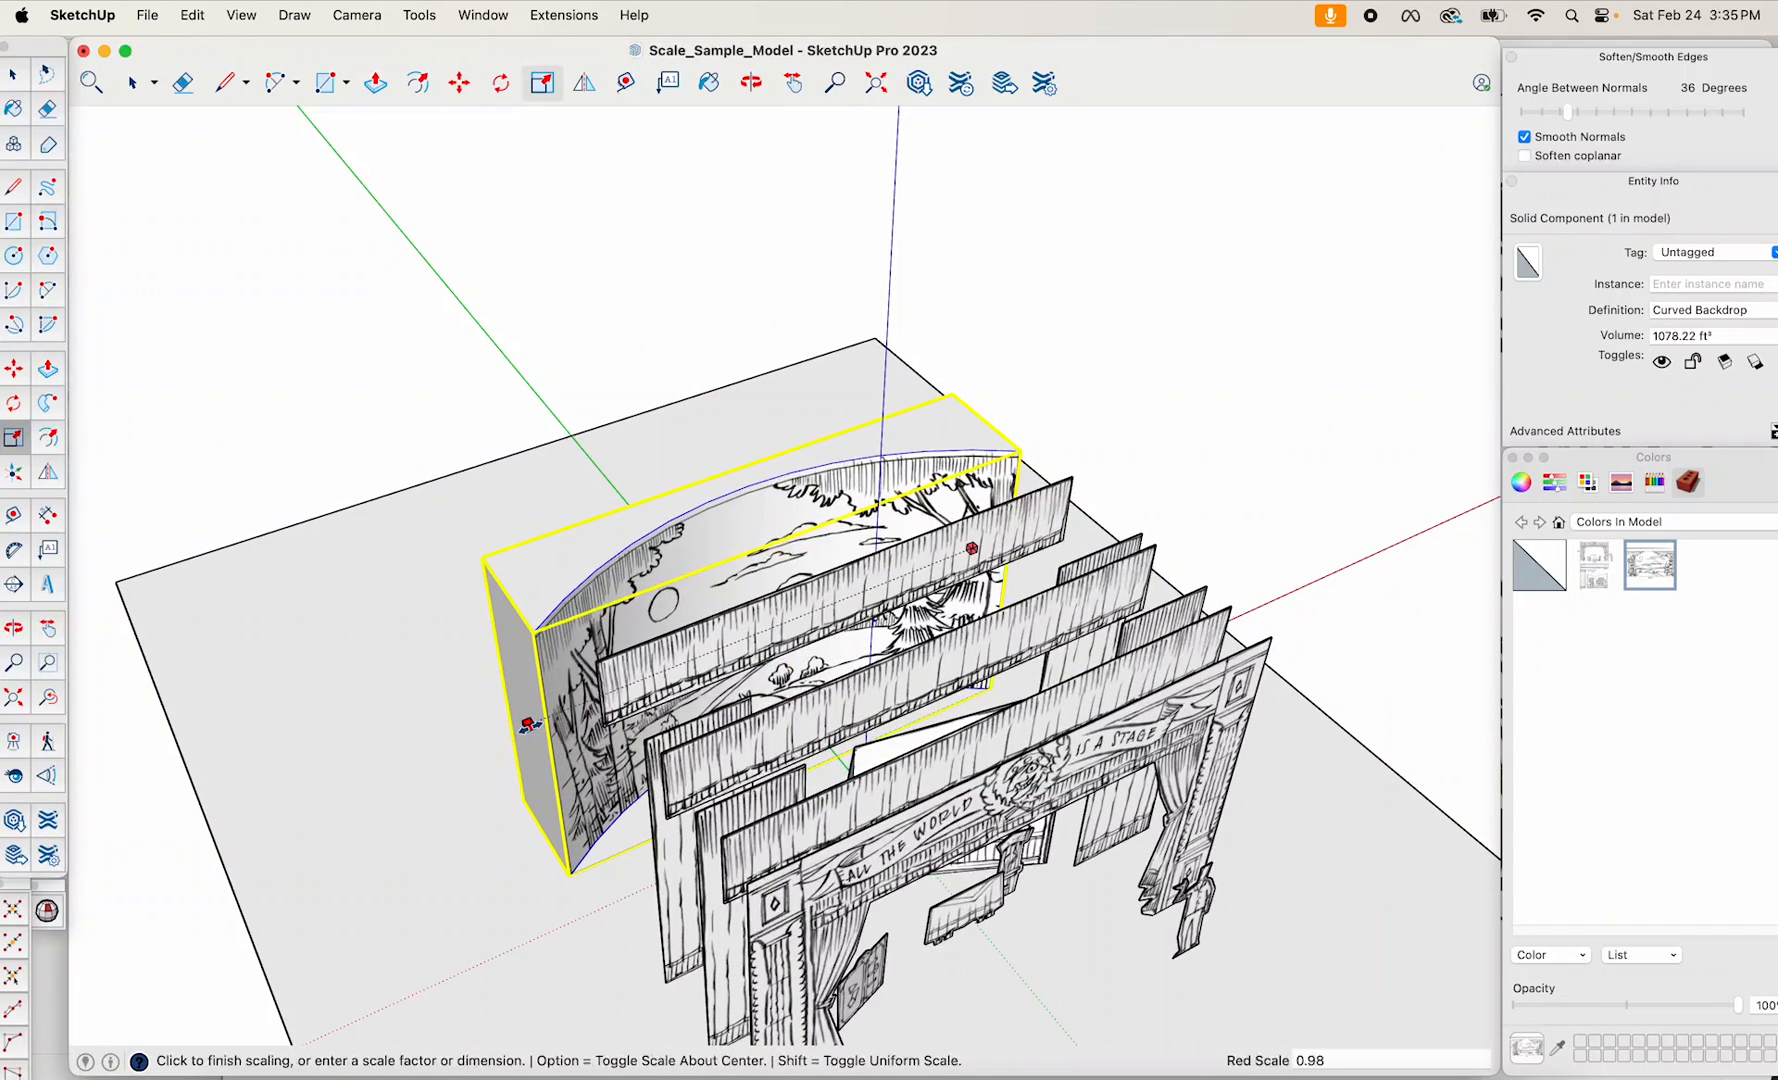
click(548, 715)
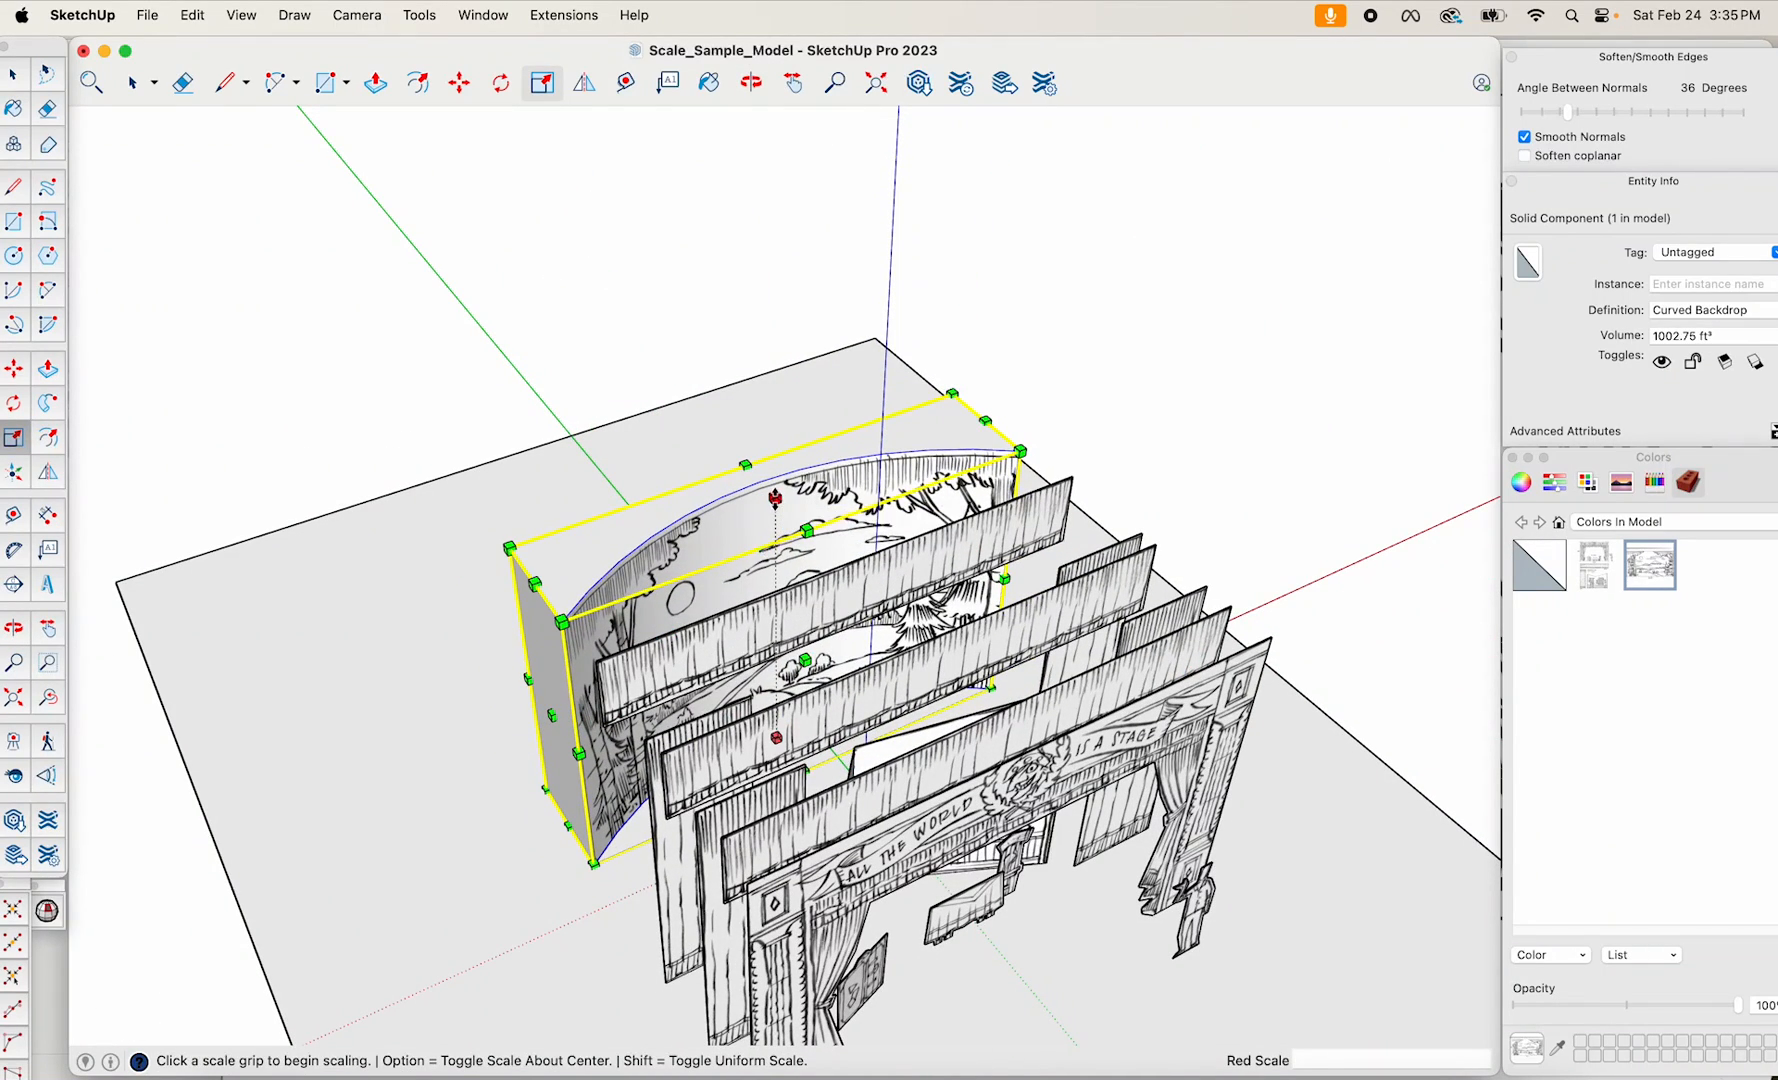
Scale the Curved Backdrop's height down slightly from its top face, and clear the selection.
click(775, 497)
click(775, 509)
middle_drag(775, 509, 715, 700)
scroll(700, 590, down, 3)
key(space)
click(1161, 865)
Examine the assembled stage set from the front, the sides and above, checking how the backdrop sits behind the scenery.
scroll(913, 805, up, 3)
scroll(1100, 740, up, 2)
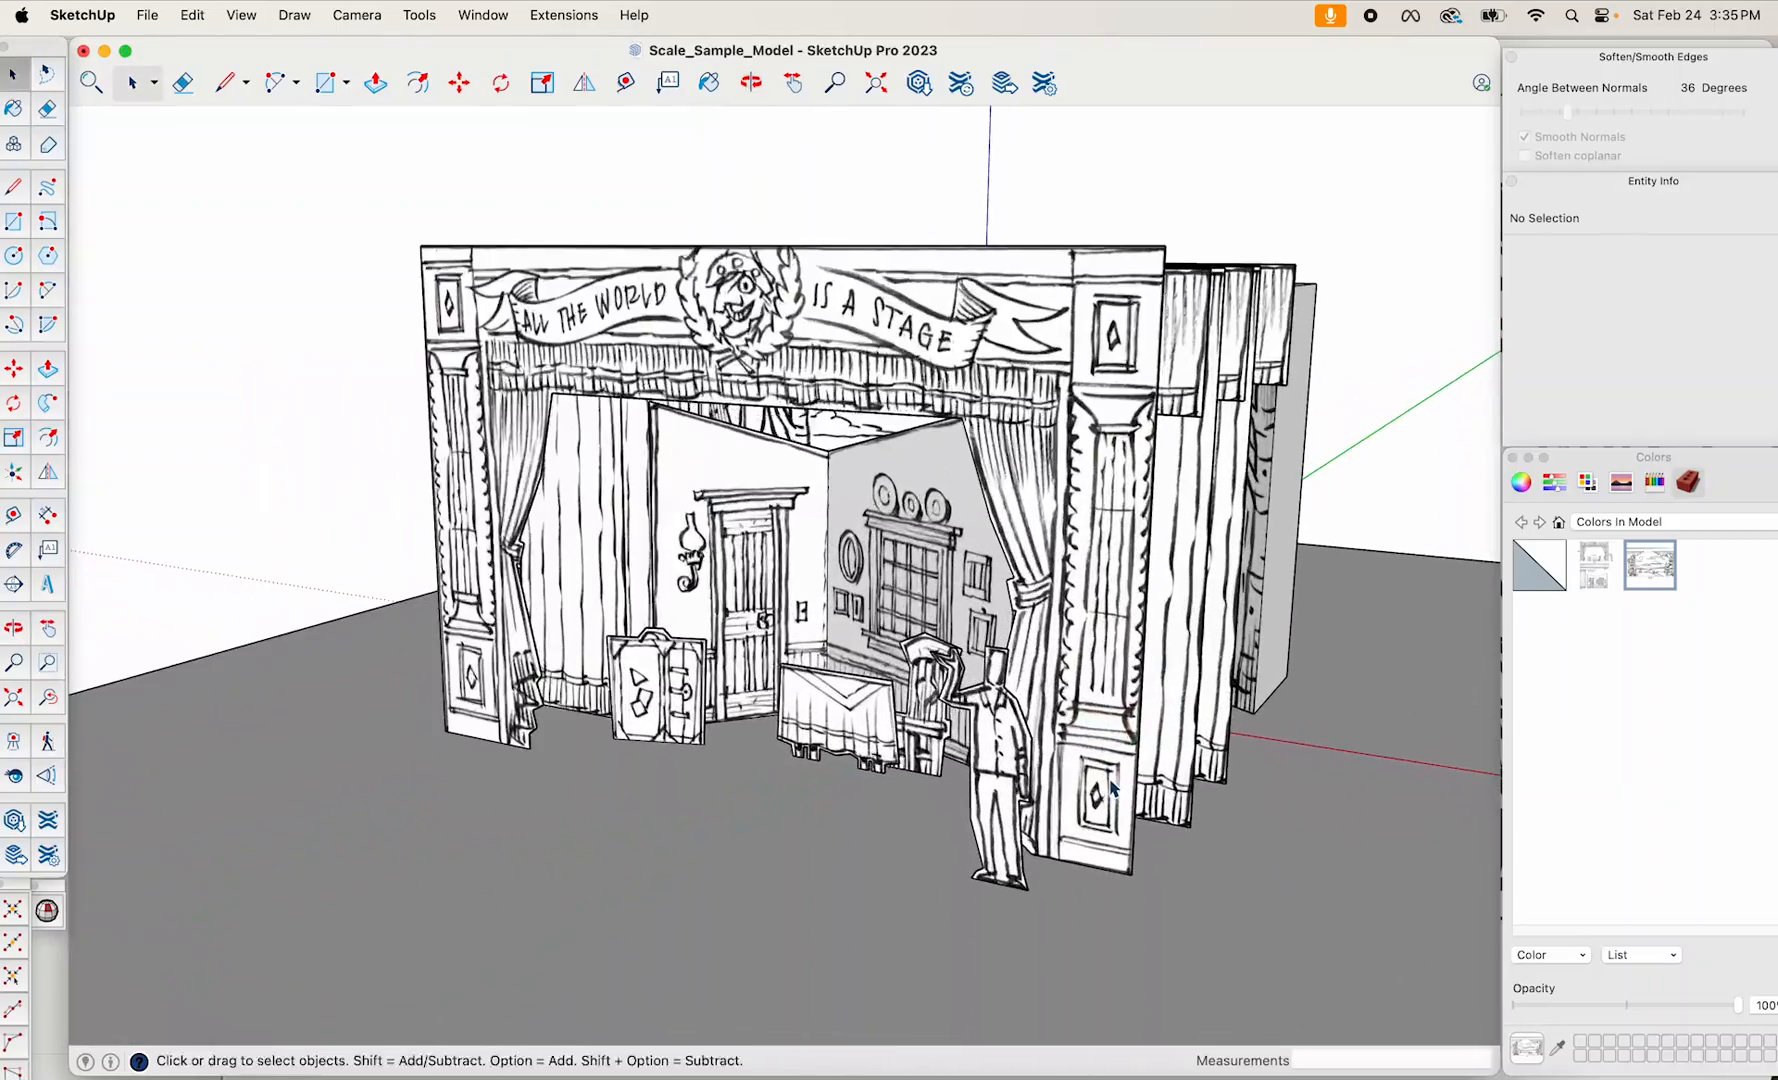
middle_drag(1026, 738, 1300, 645)
middle_drag(870, 625, 1165, 715)
middle_drag(1030, 665, 393, 841)
scroll(428, 832, down, 3)
shift+middle_drag(620, 818, 772, 772)
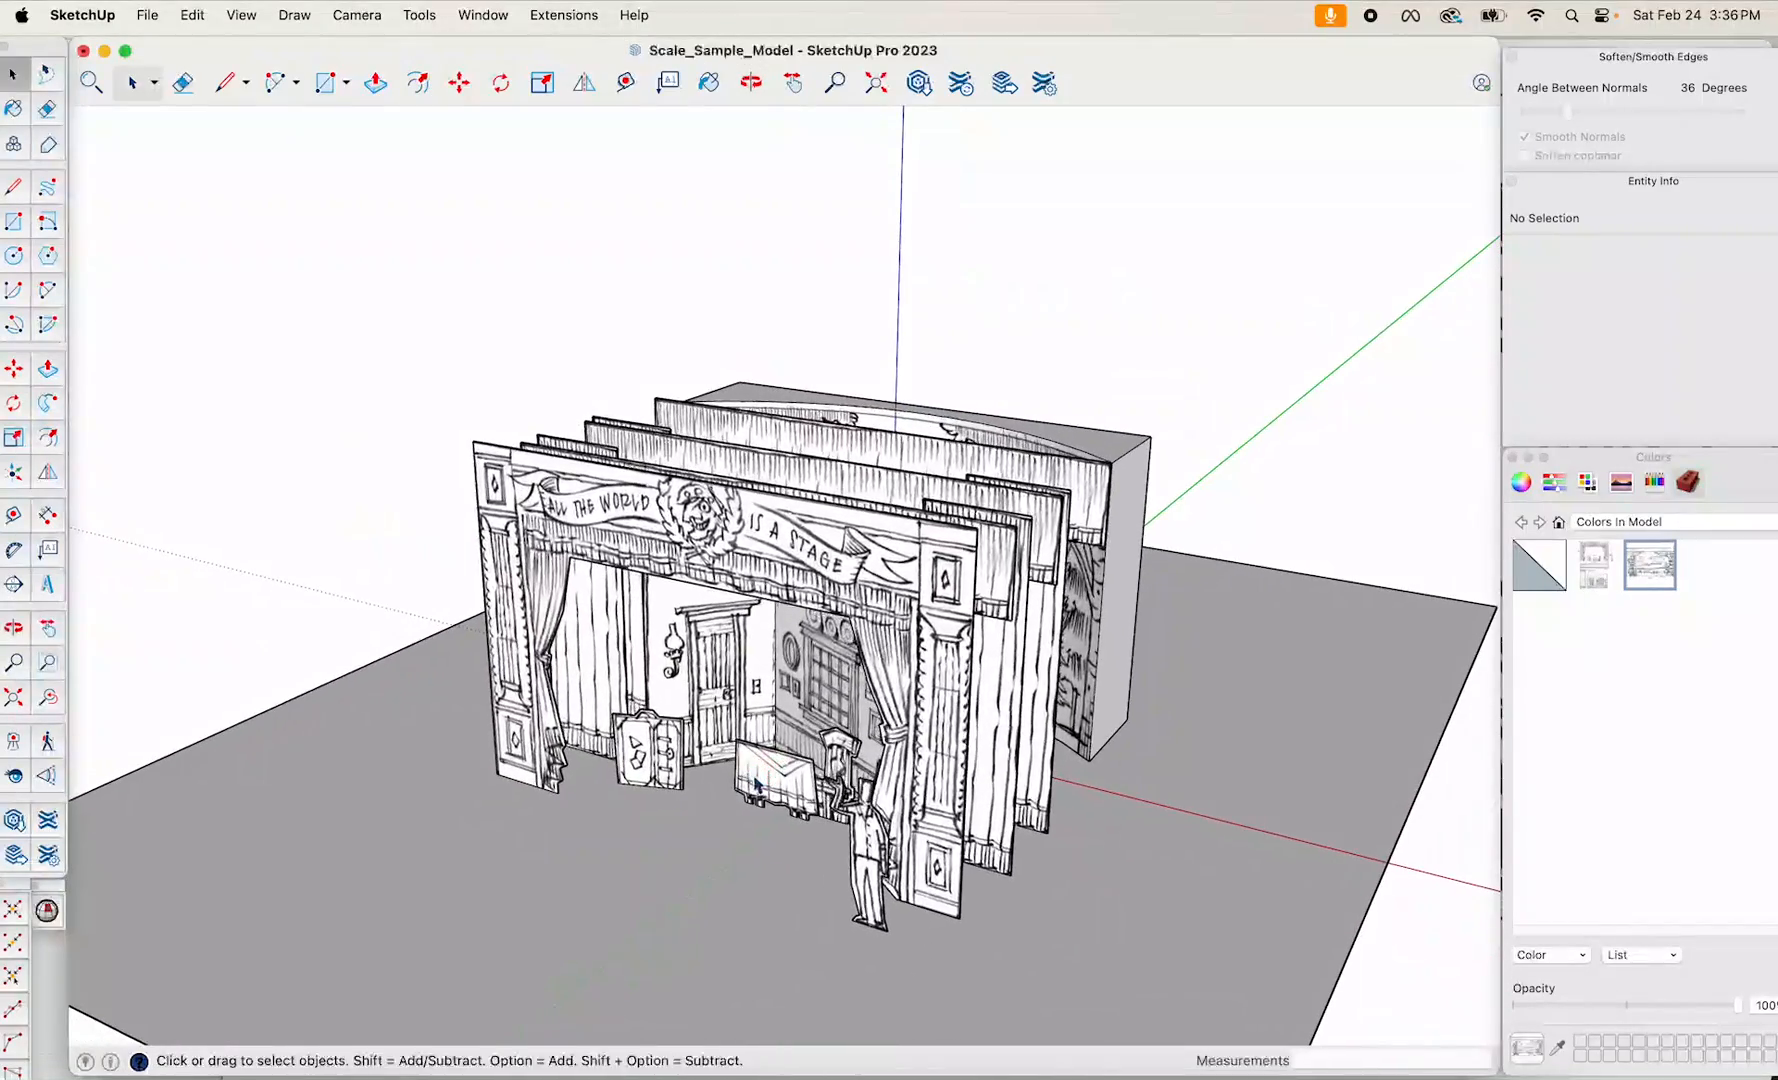
scroll(769, 799, down, 2)
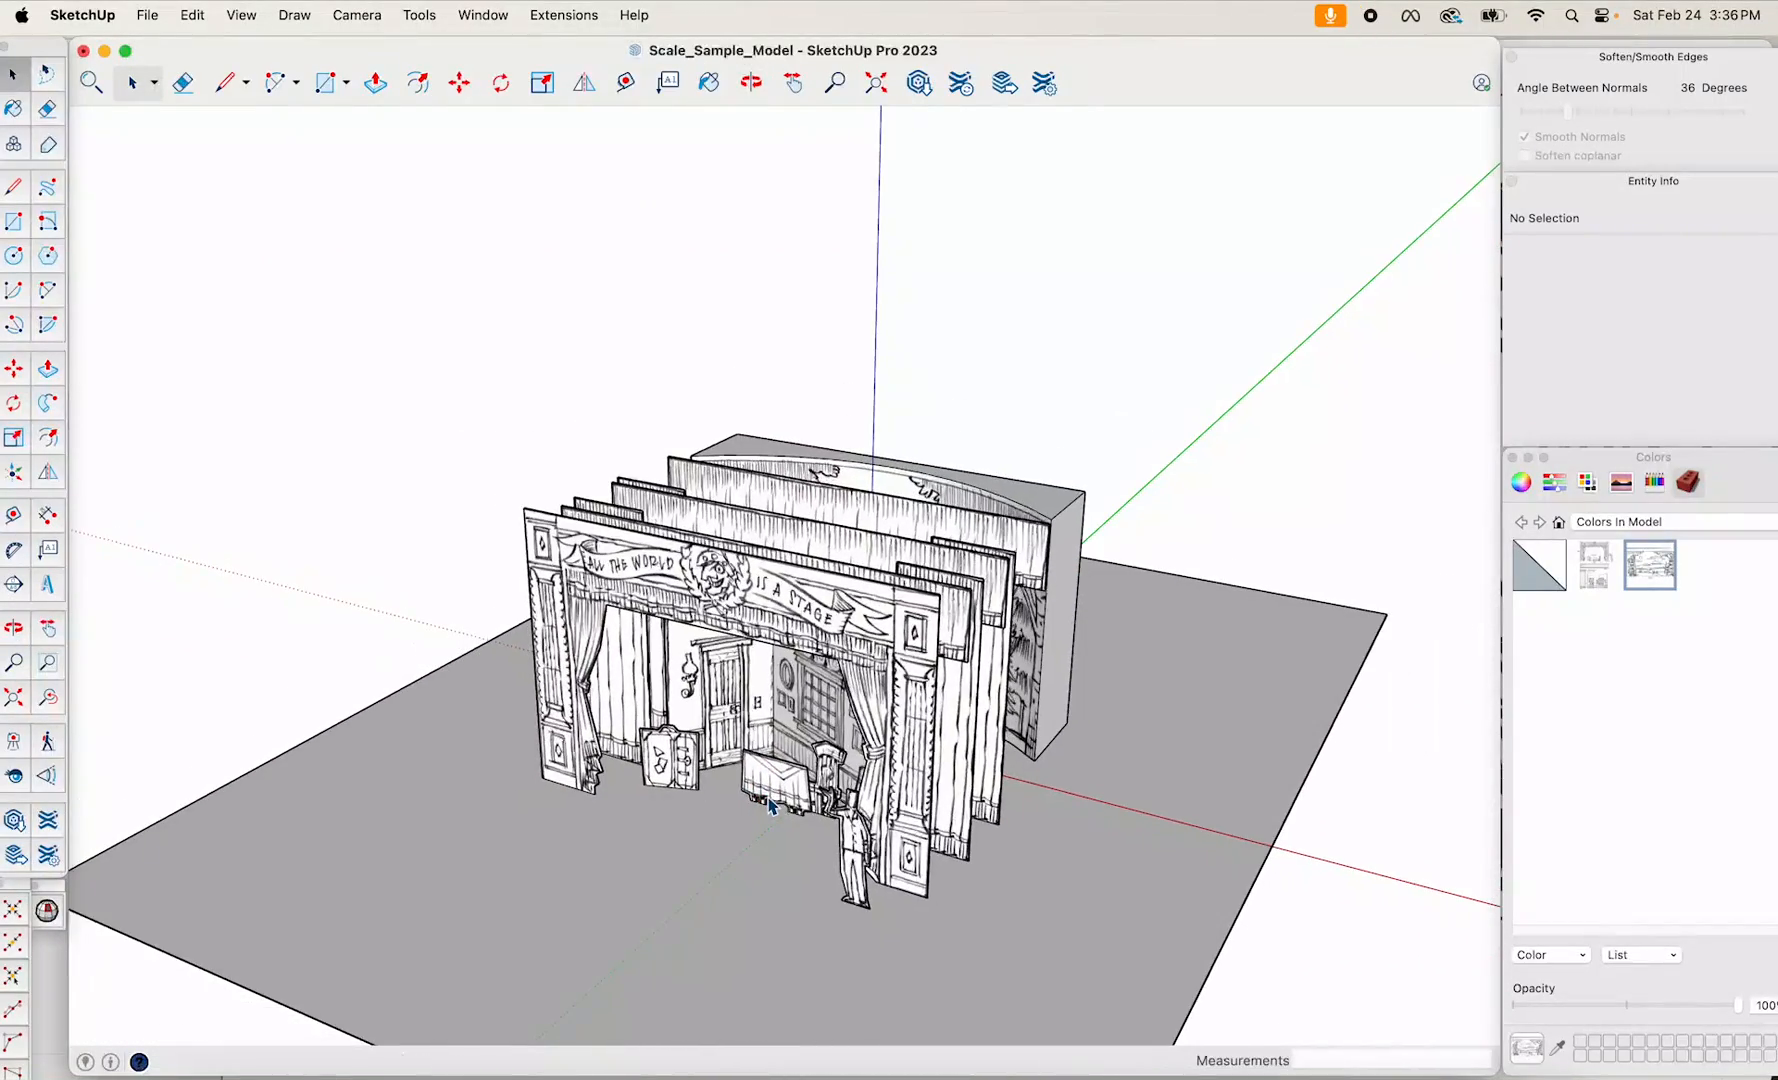
scroll(772, 800, up, 5)
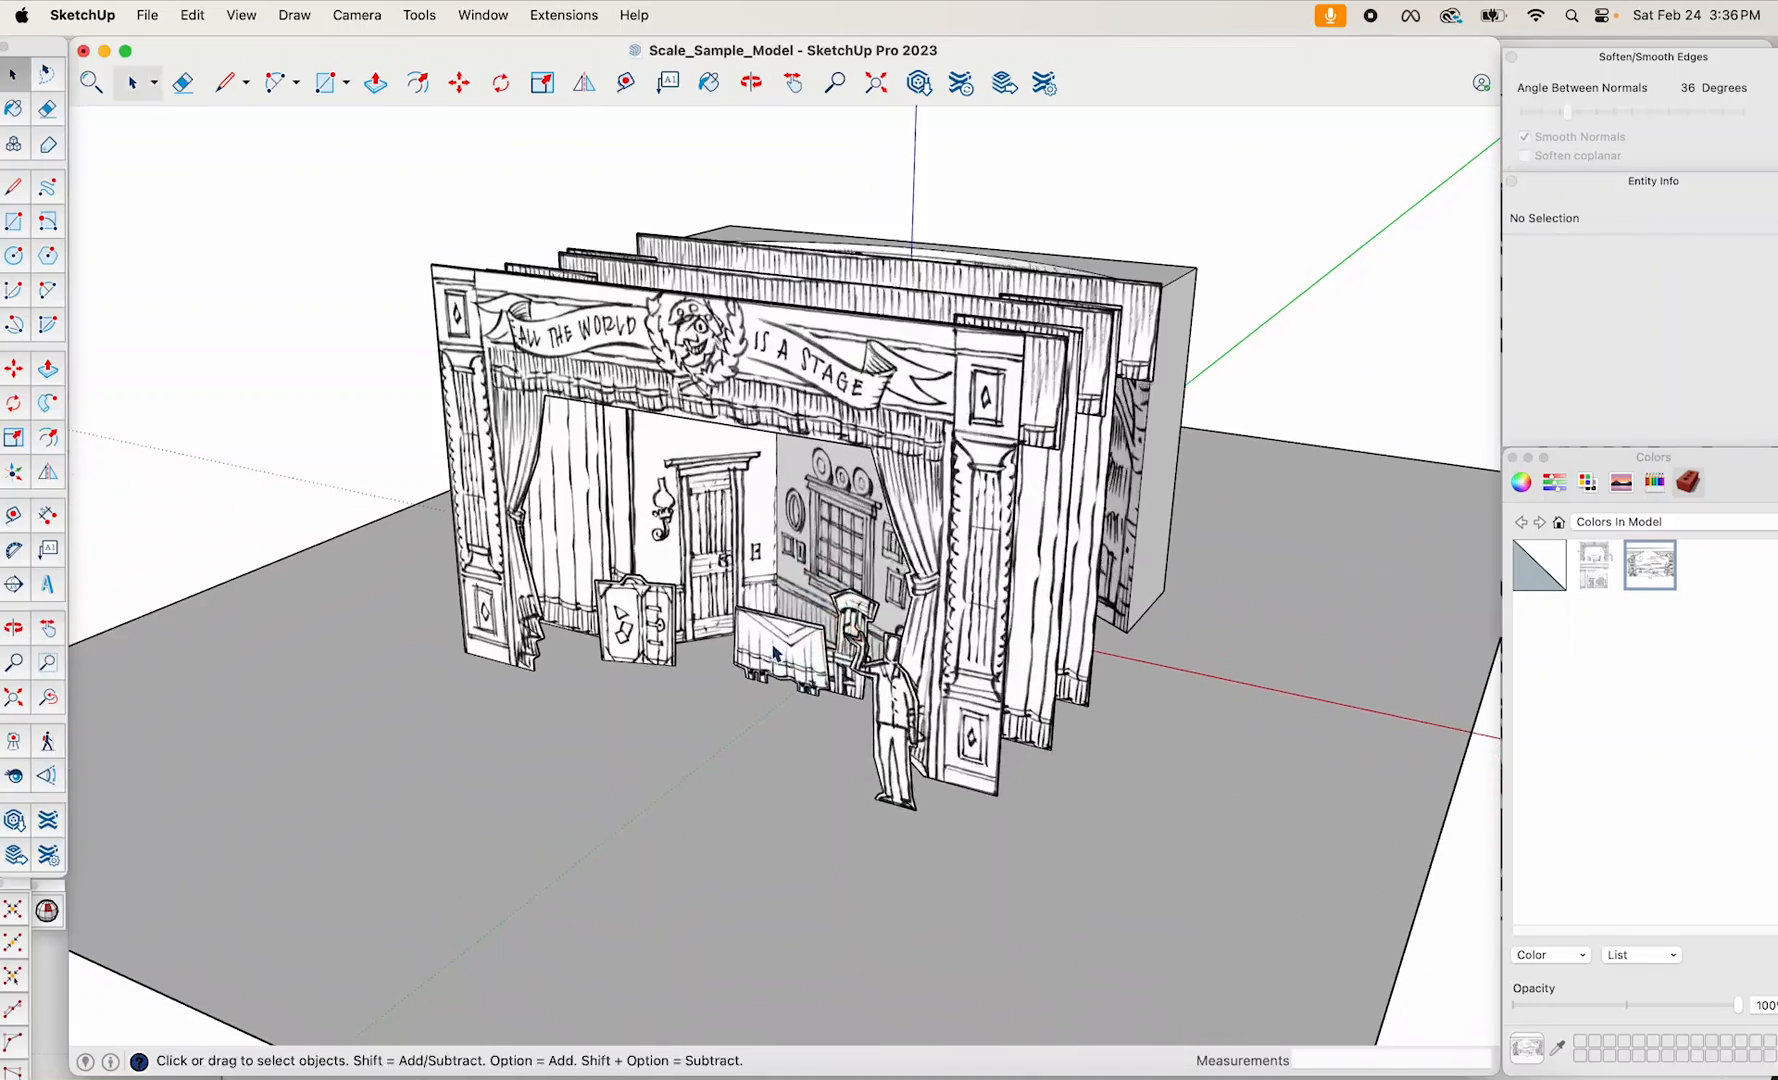
shift+middle_drag(790, 618, 788, 678)
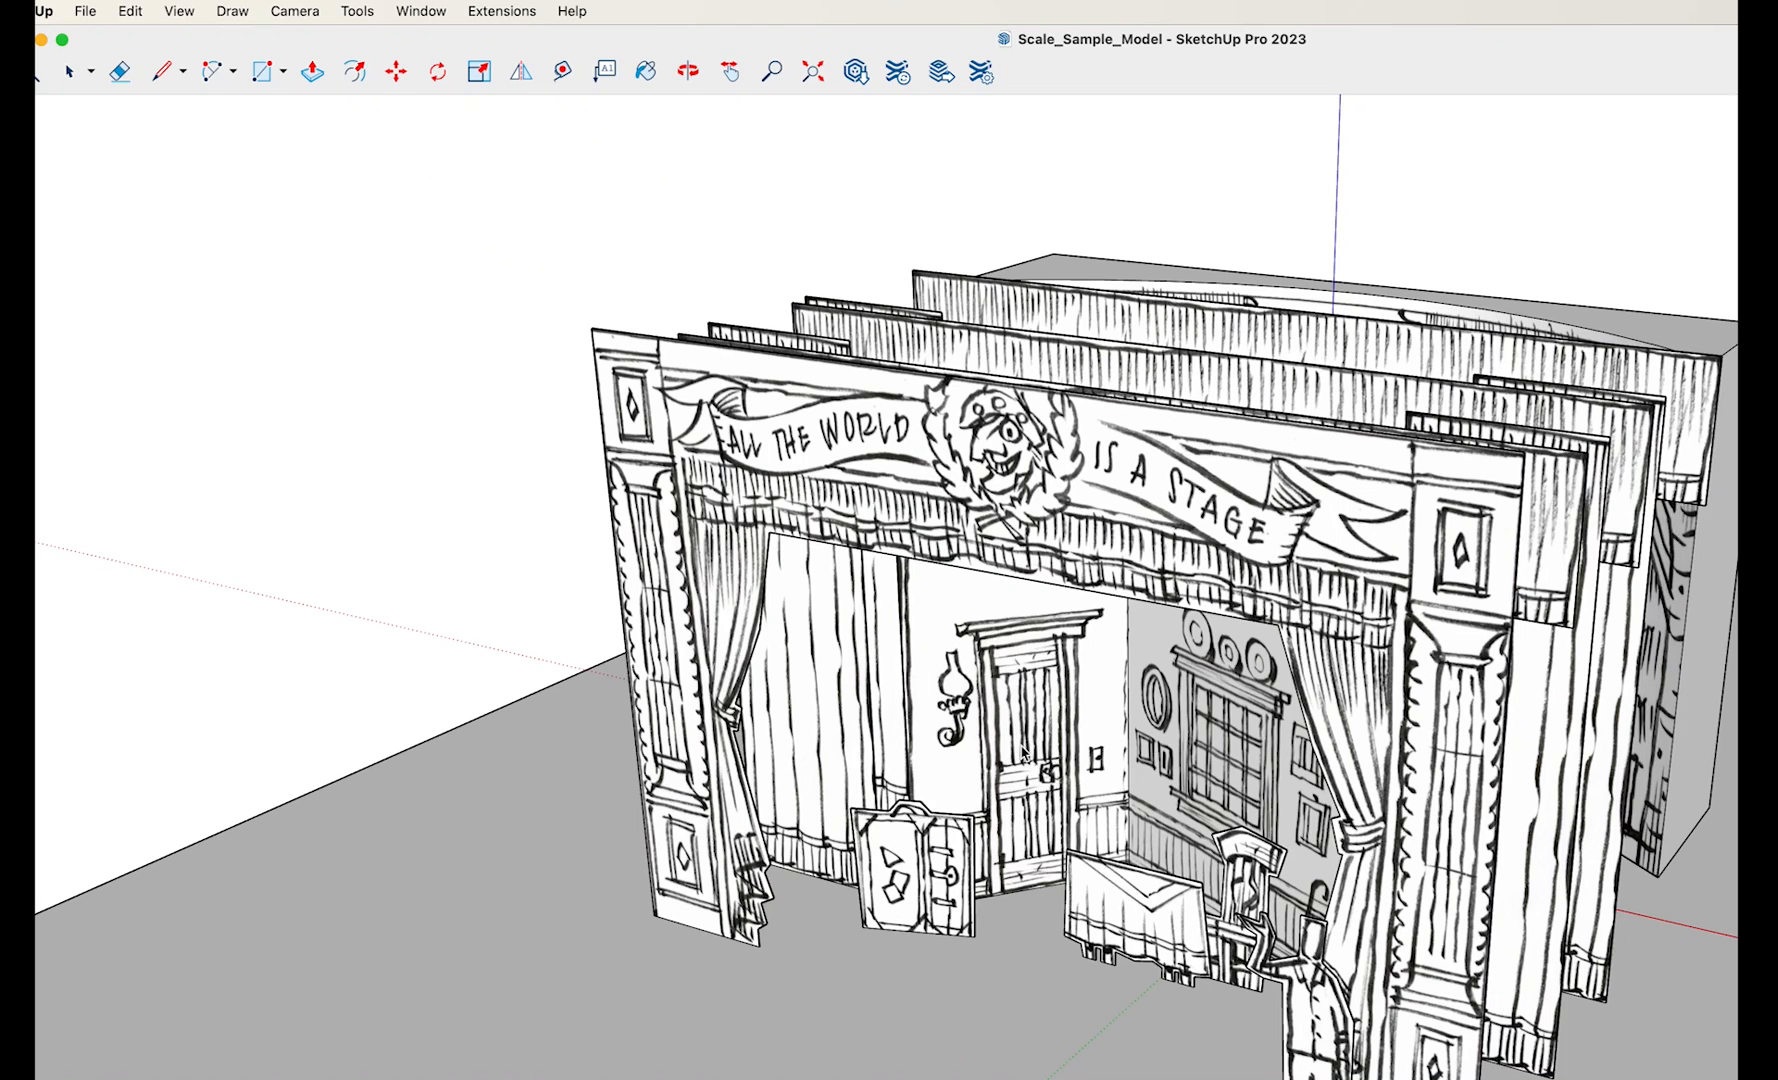
Send the model to VR on the Oculus Quest with VR Sketch, using the headset ID over the local wifi connection.
click(511, 11)
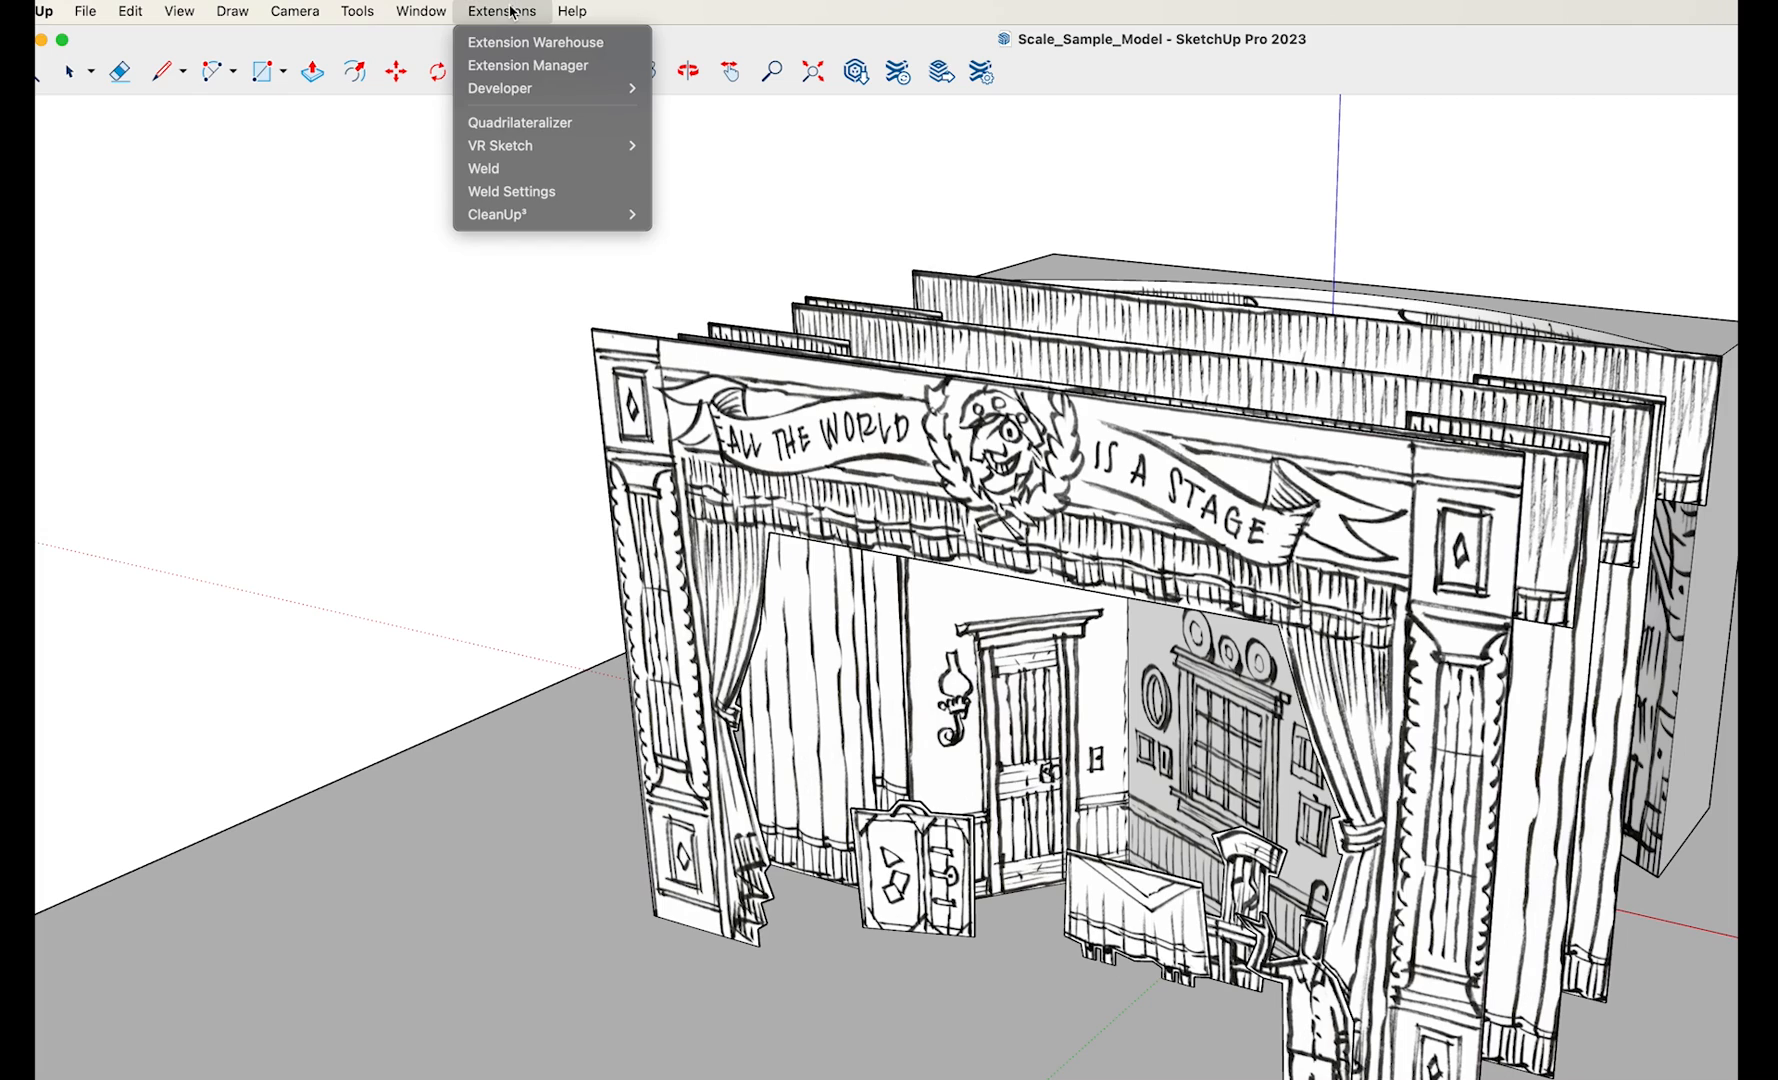
mouse_move(469, 147)
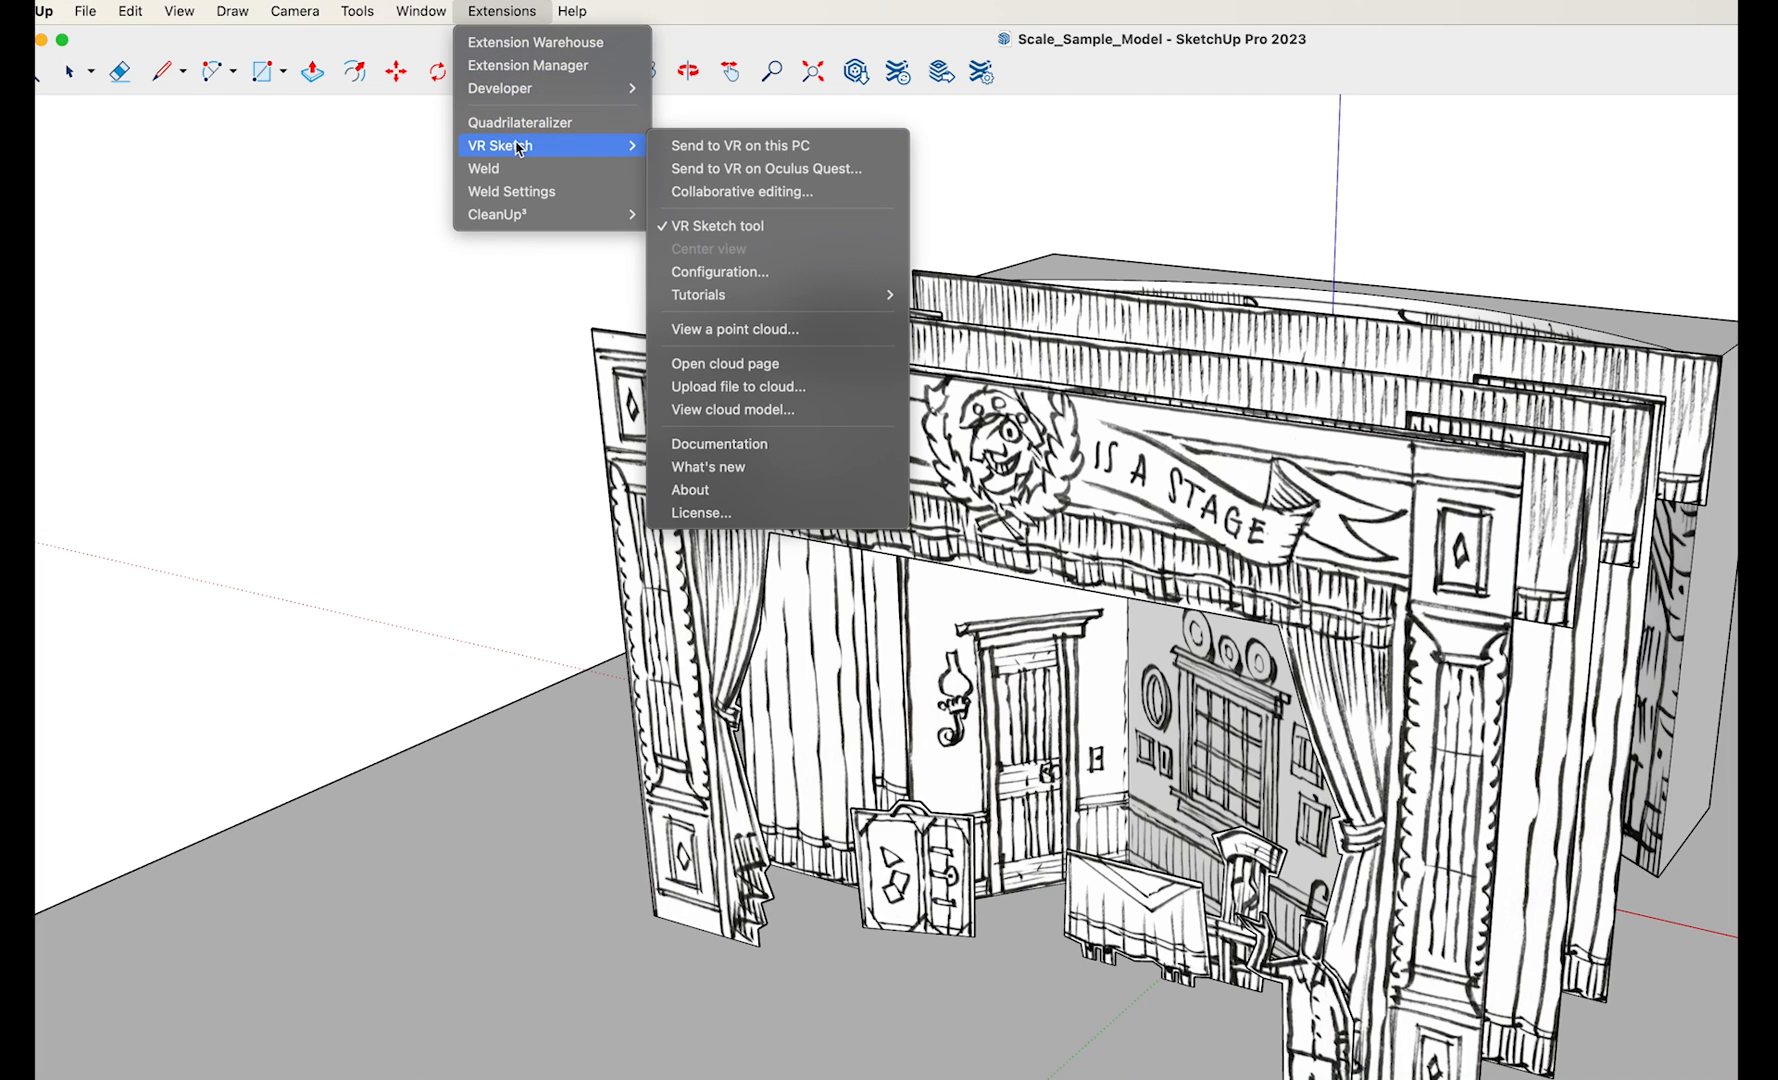
click(699, 172)
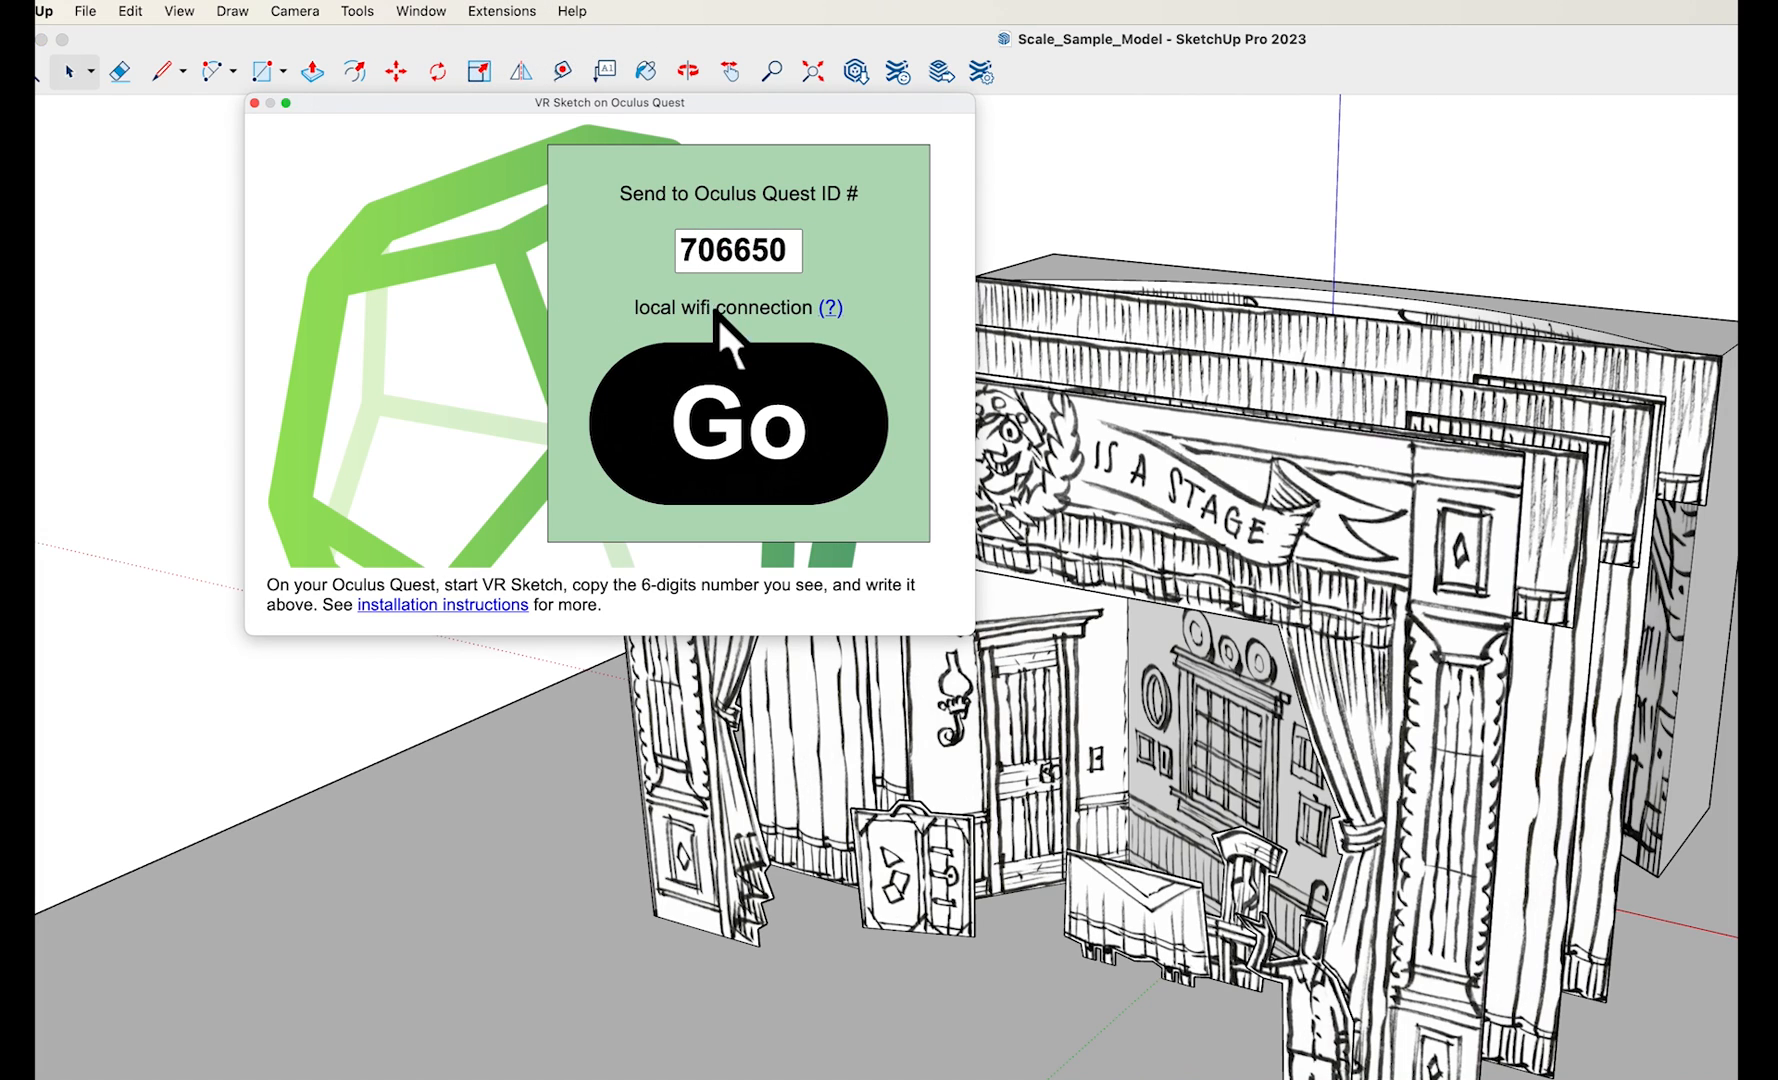
click(728, 411)
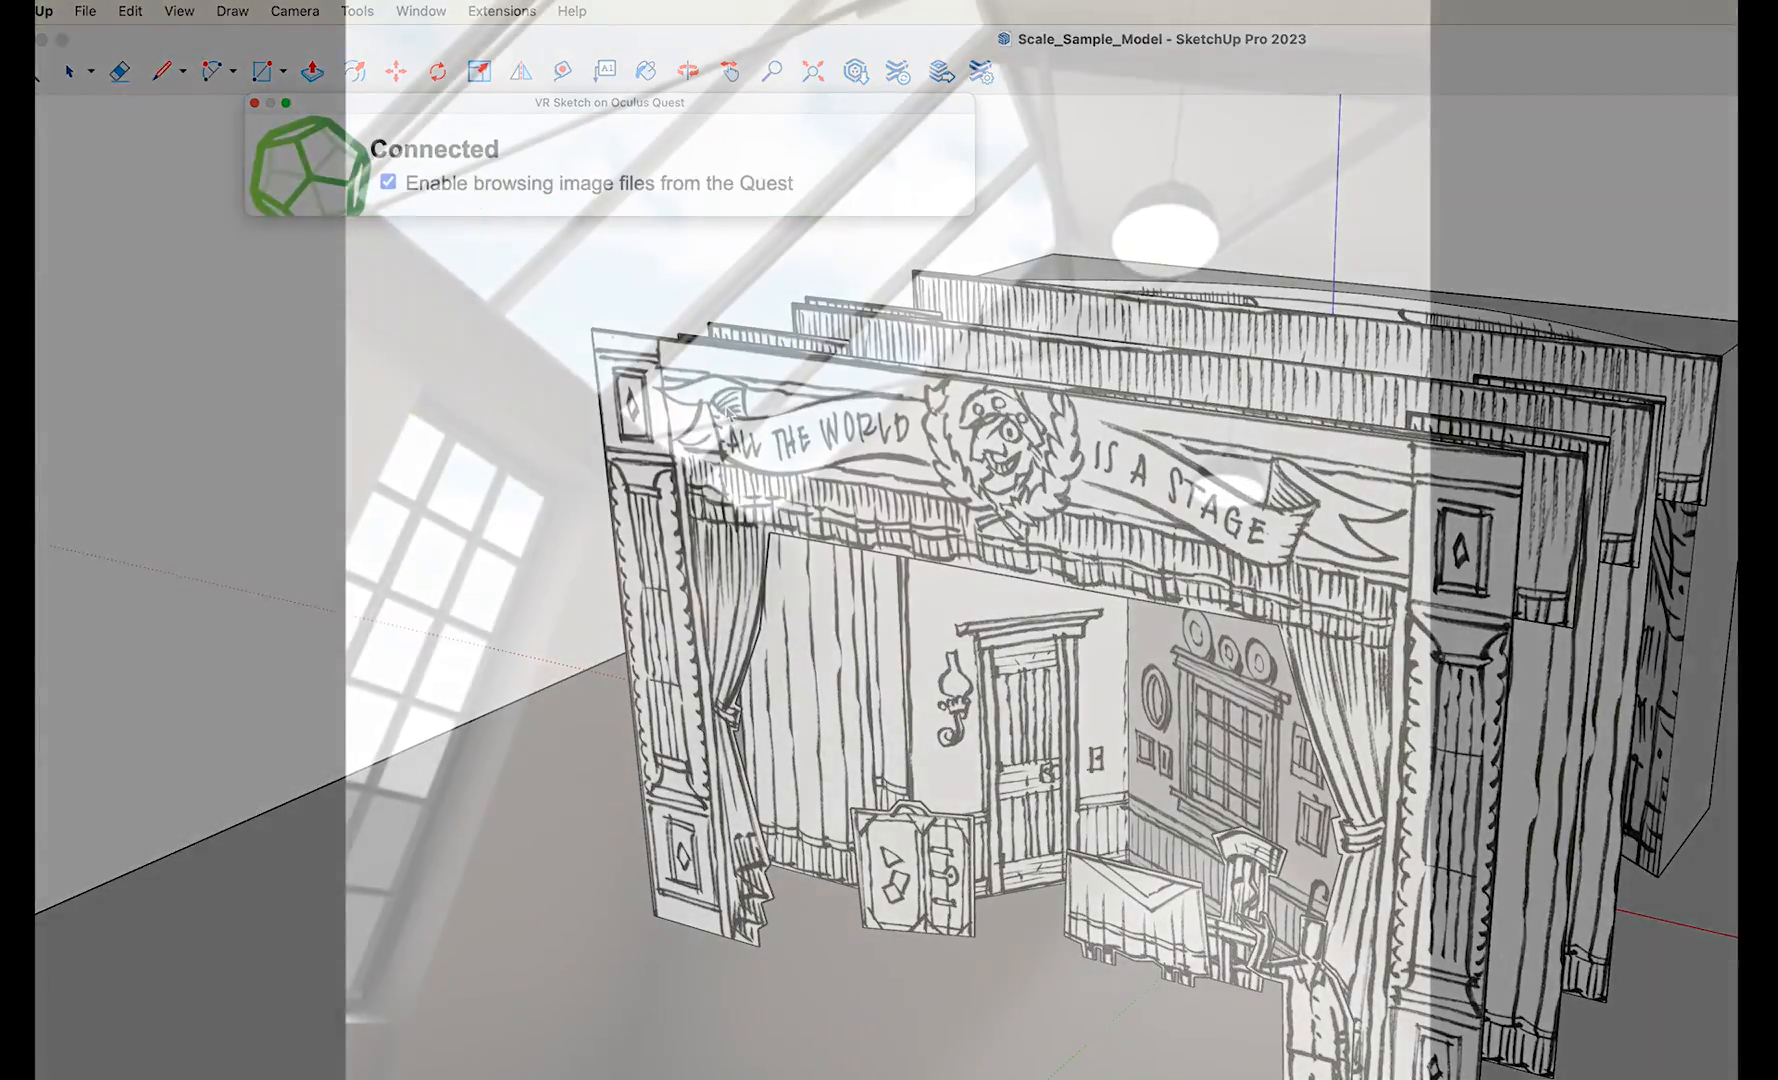